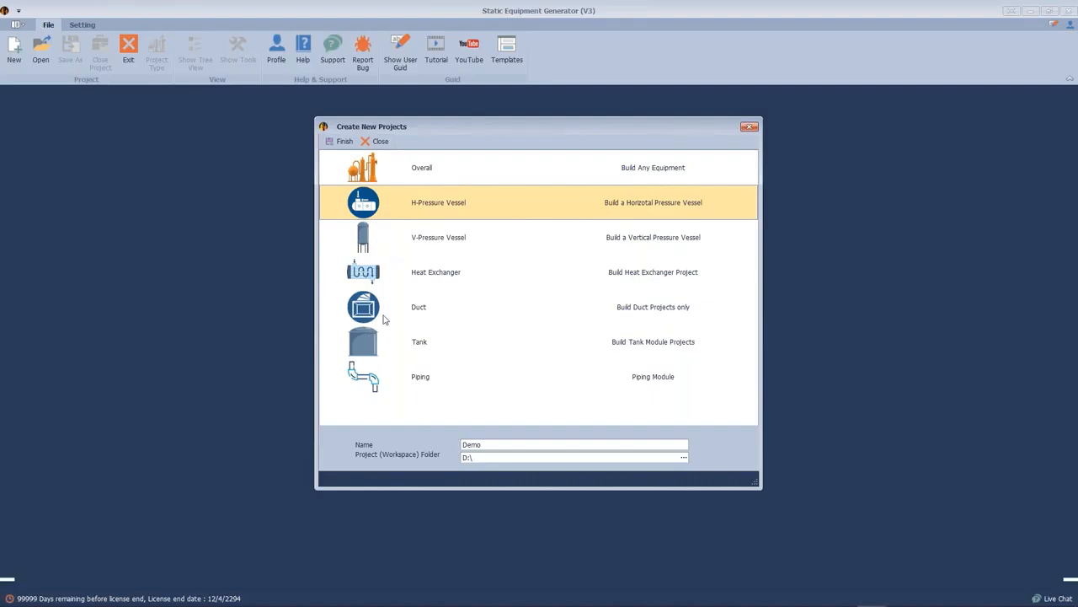
# Create an Overall project named Demo in D:\ and open the design data of its TBA node
pyautogui.click(347, 162)
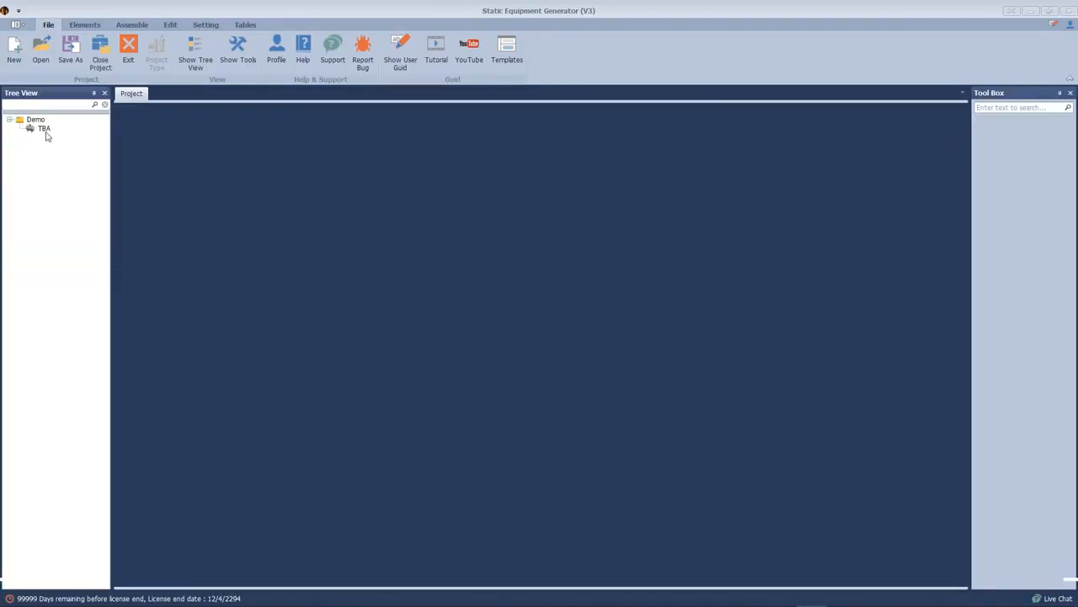
pyautogui.click(48, 130)
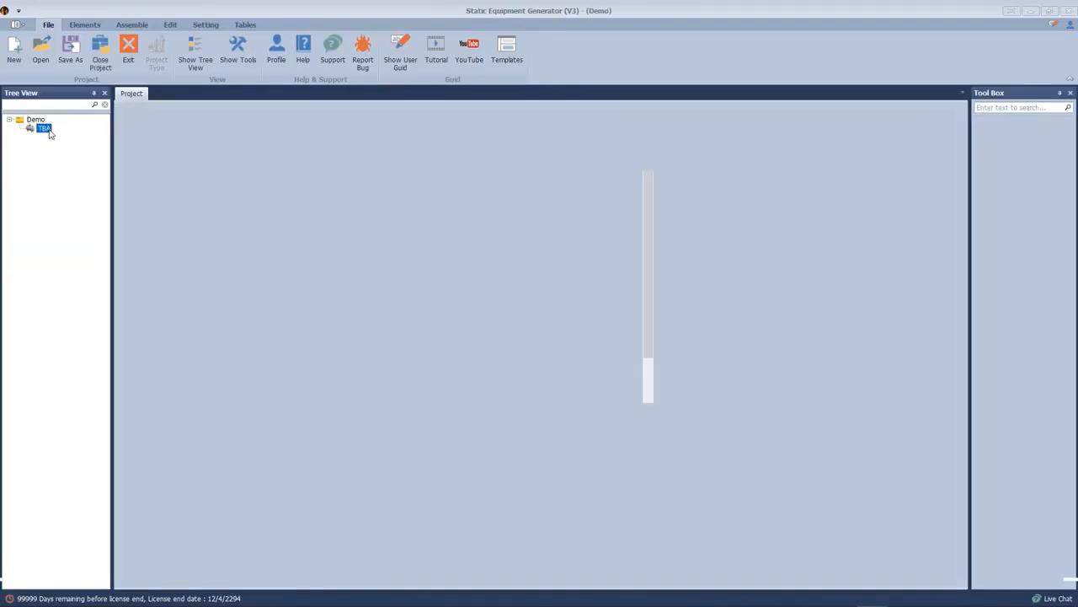
# Import the PV Elite Access file 160-C-0001 DBE.mdb from D:\ into the TBA node, confirming the Vertical position
pyautogui.rightClick(48, 130)
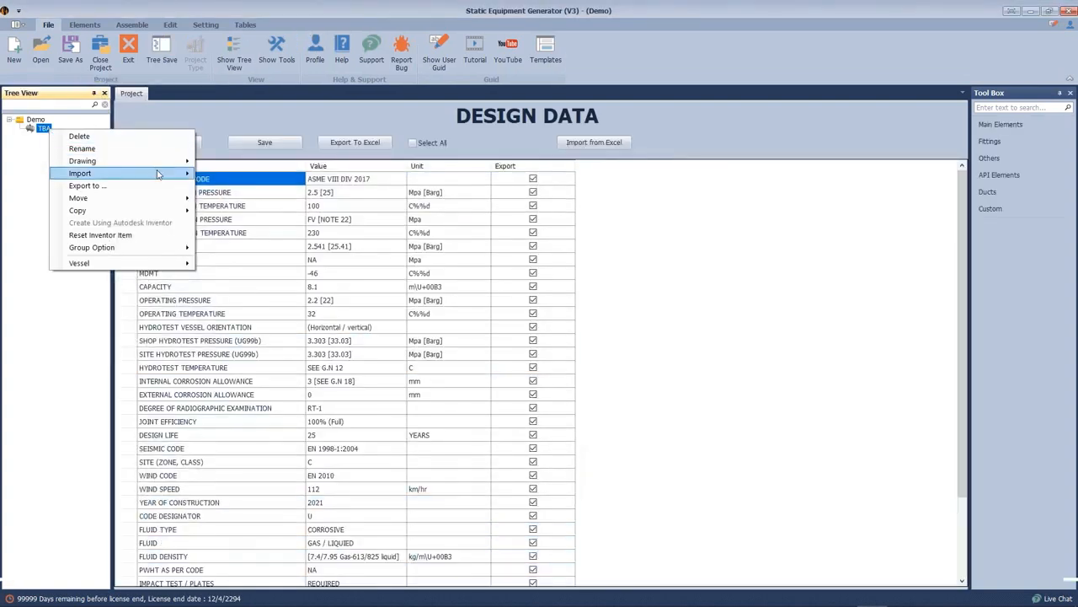
pyautogui.moveTo(156, 173)
pyautogui.click(237, 189)
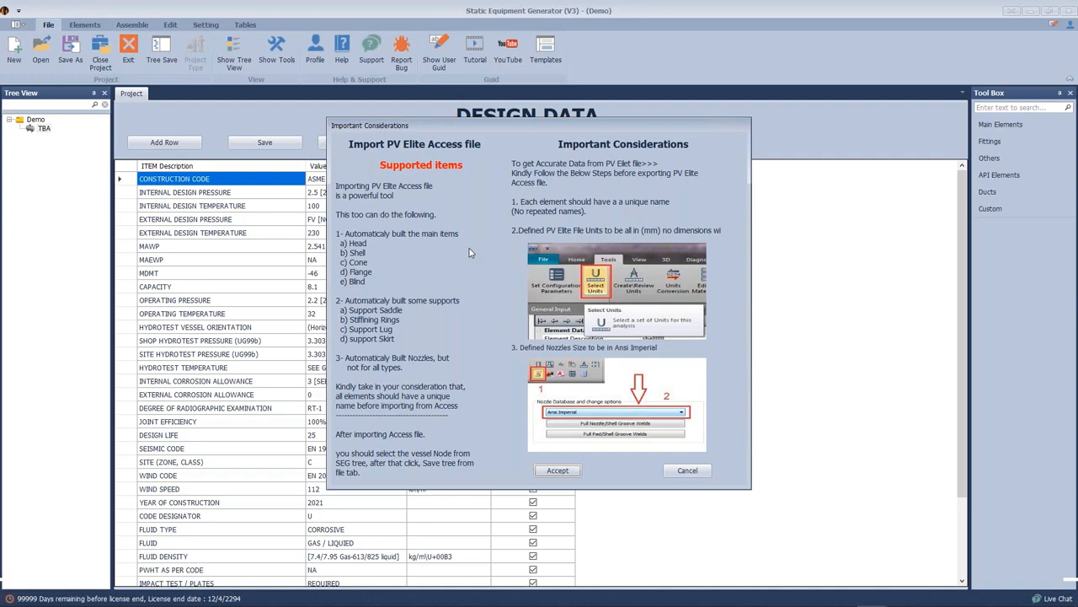
pyautogui.click(576, 474)
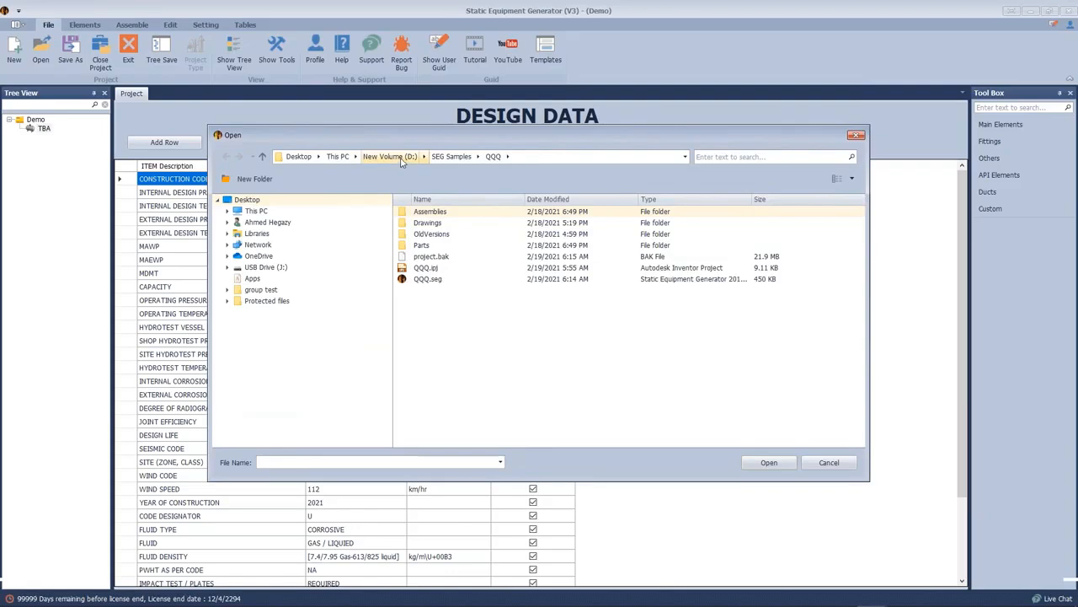
pyautogui.click(472, 302)
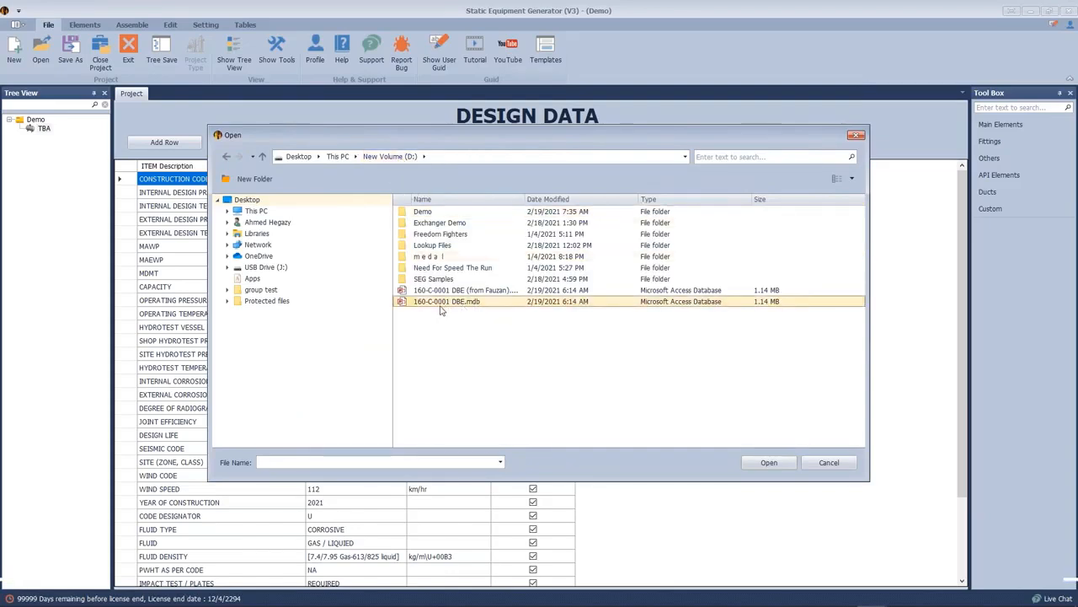
pyautogui.click(771, 464)
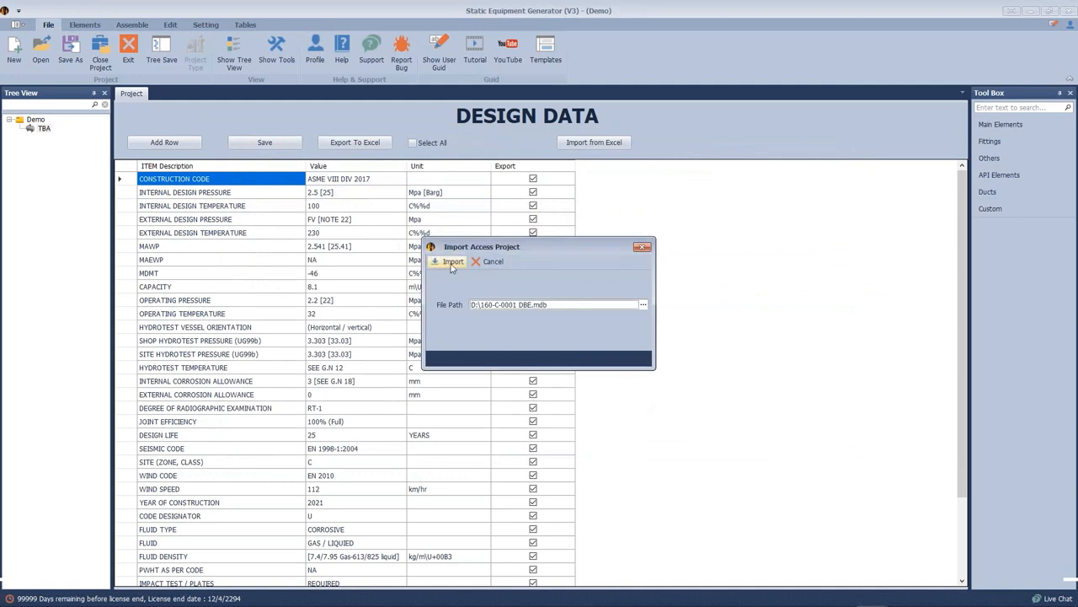
pyautogui.click(451, 263)
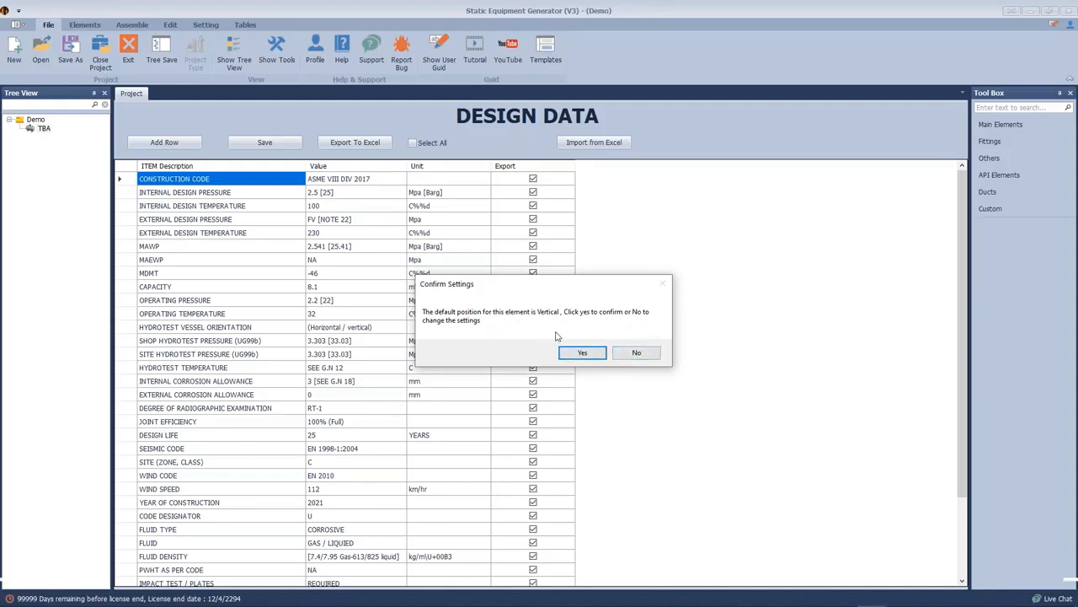
pyautogui.click(579, 353)
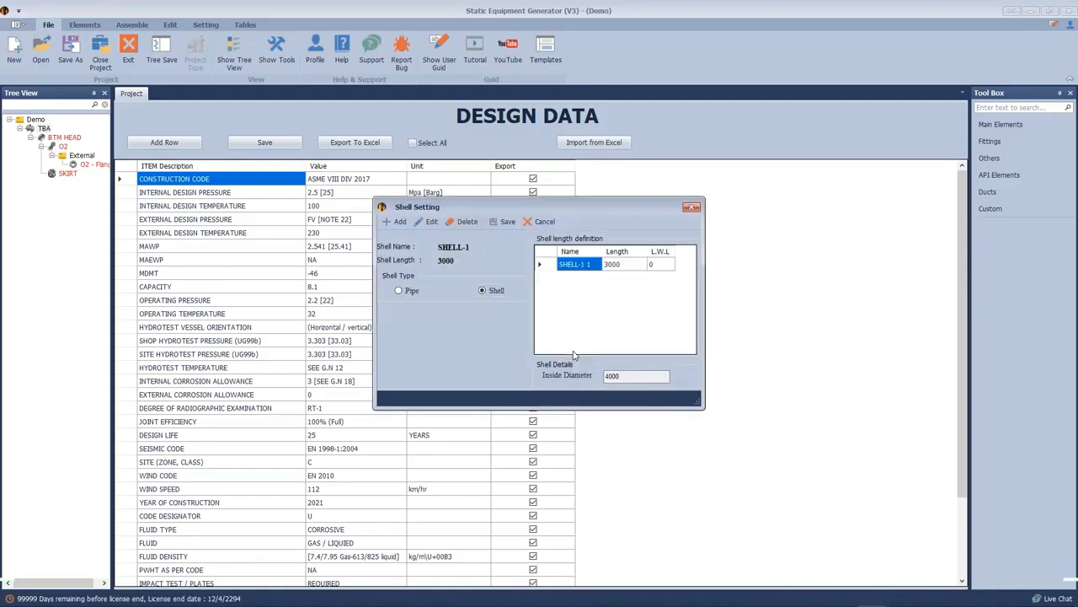
# Save course SHELL-1 1 with length 3000 and L.W.L. 0, and accept the SHELL-1 settings
pyautogui.click(658, 266)
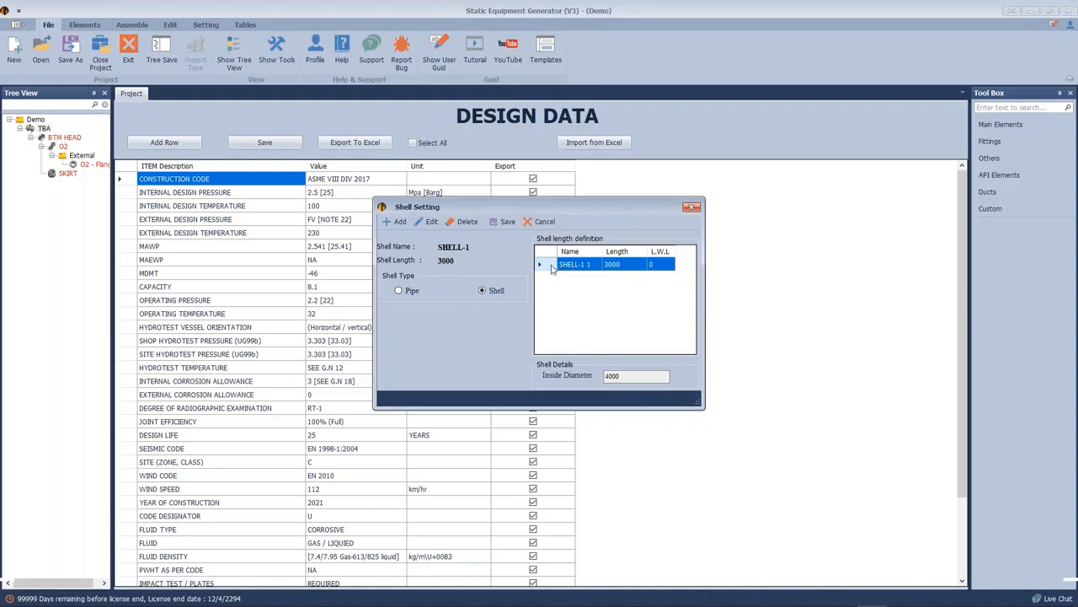
pyautogui.click(431, 221)
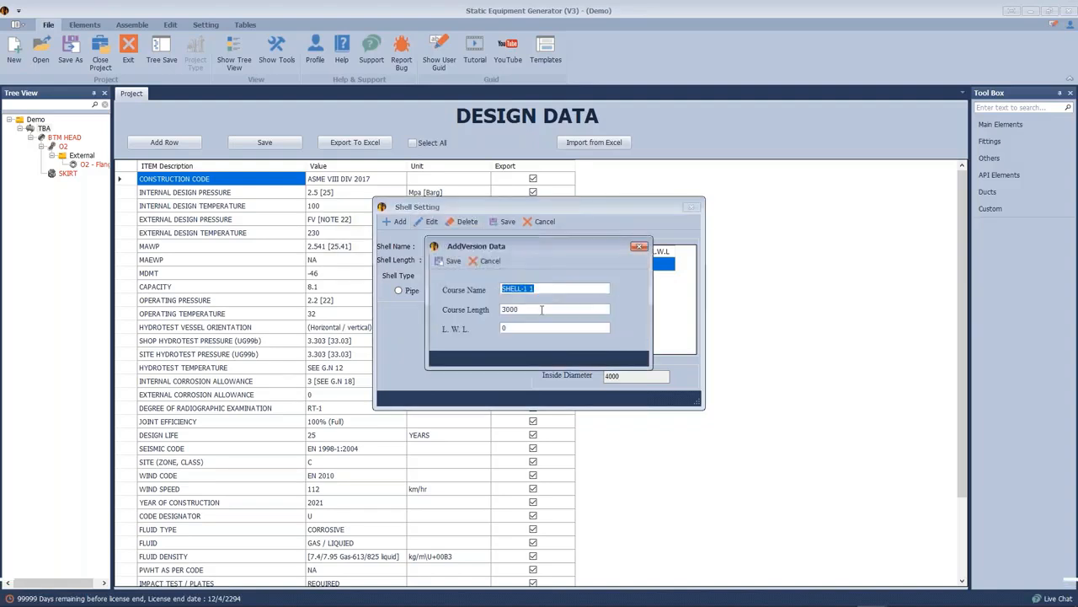
pyautogui.press('Tab')
pyautogui.press('Tab')
pyautogui.click(451, 260)
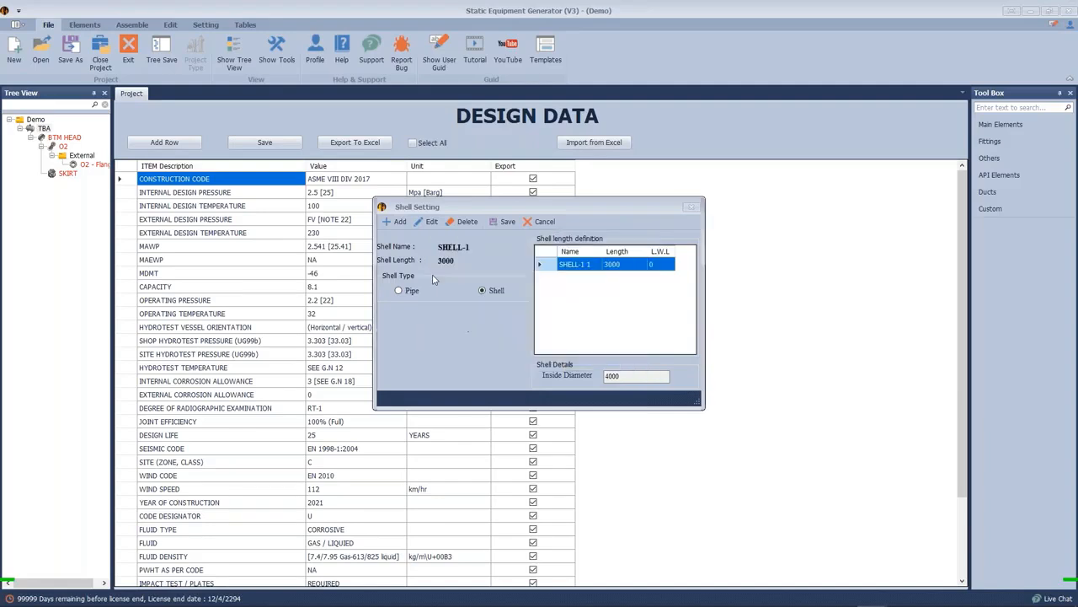
pyautogui.click(500, 224)
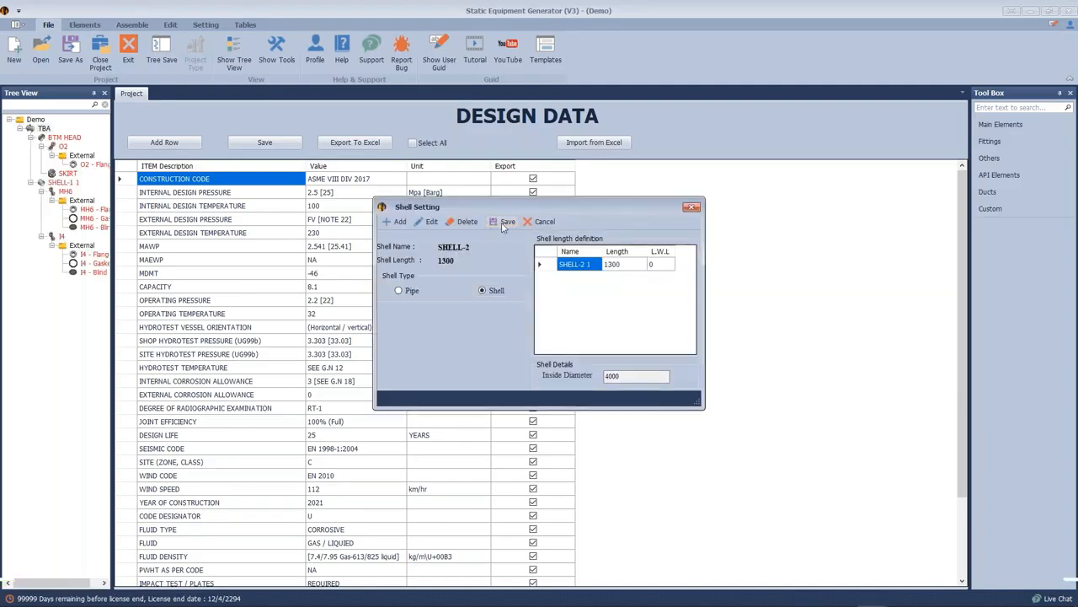
# Accept the SHELL-2 and SHELL-3 settings and define stiffener Ring 1 of 5 as an external attachment of type Ring Plate
pyautogui.click(503, 225)
pyautogui.click(504, 222)
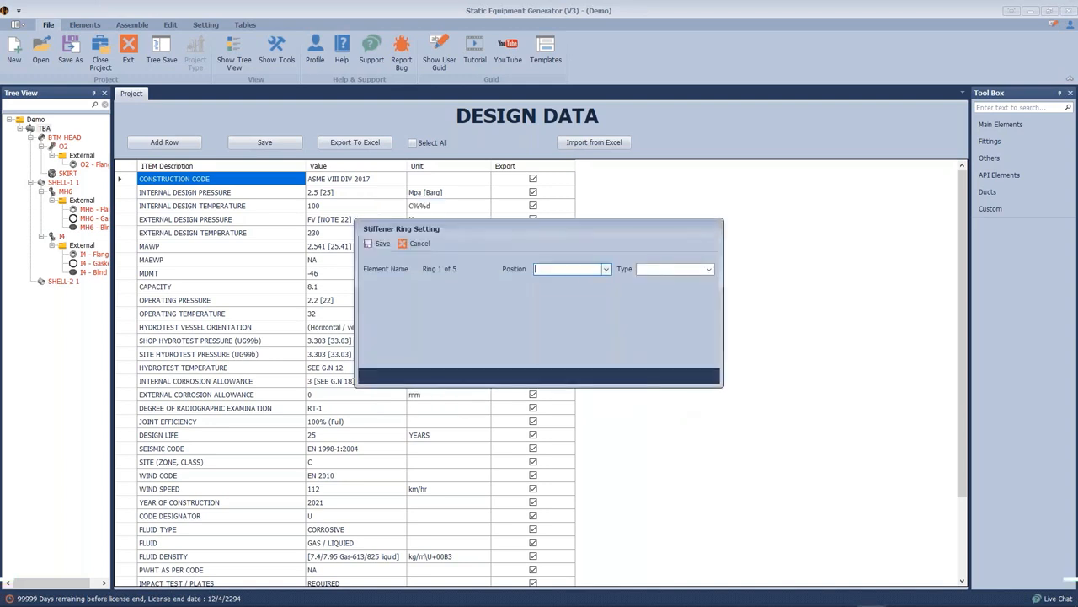
pyautogui.click(606, 269)
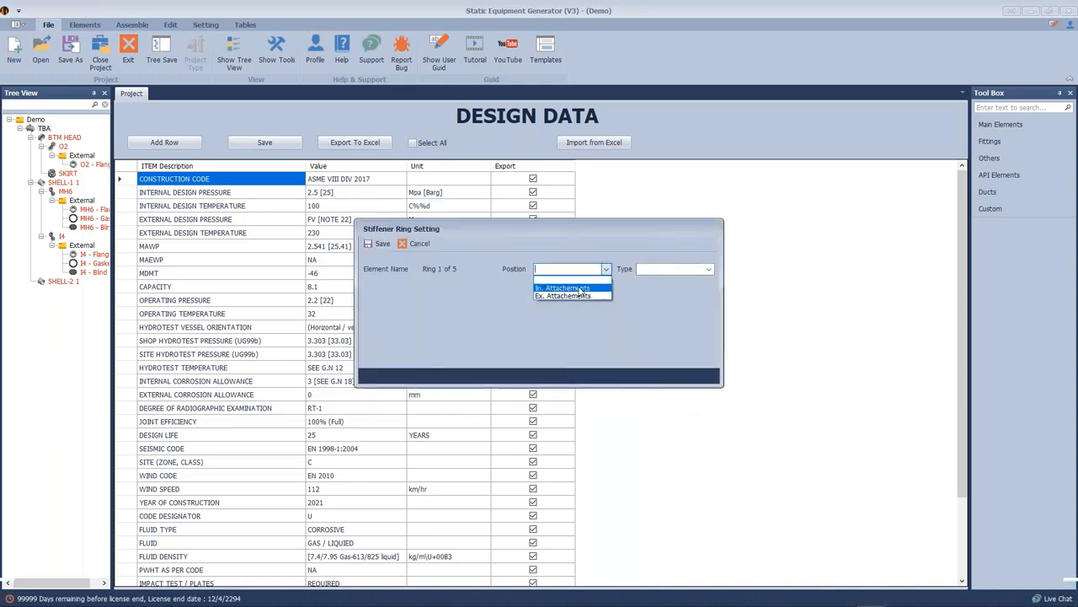
pyautogui.click(565, 295)
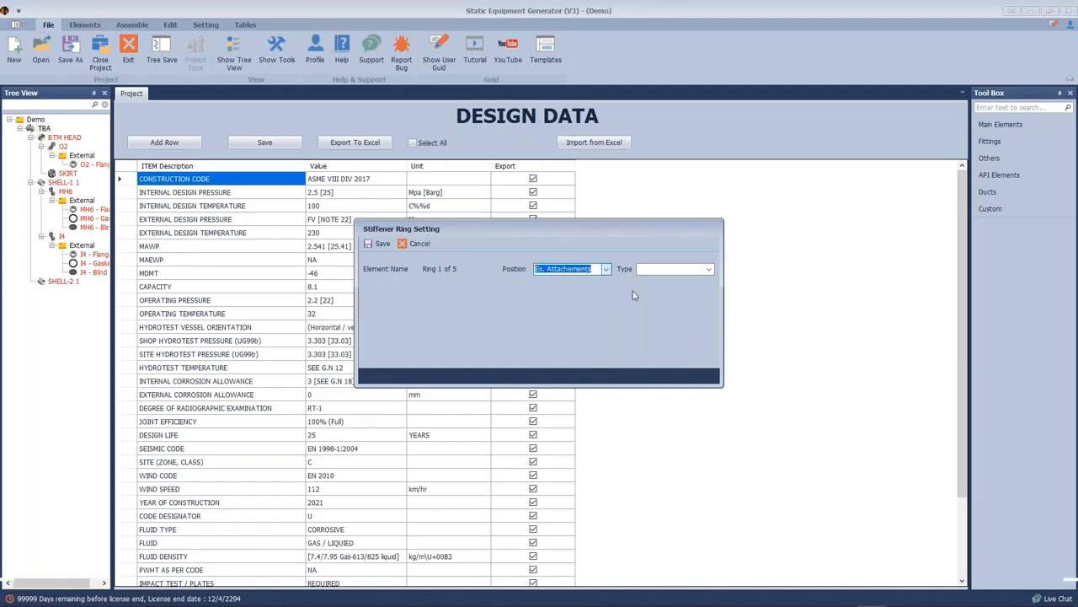
pyautogui.click(708, 269)
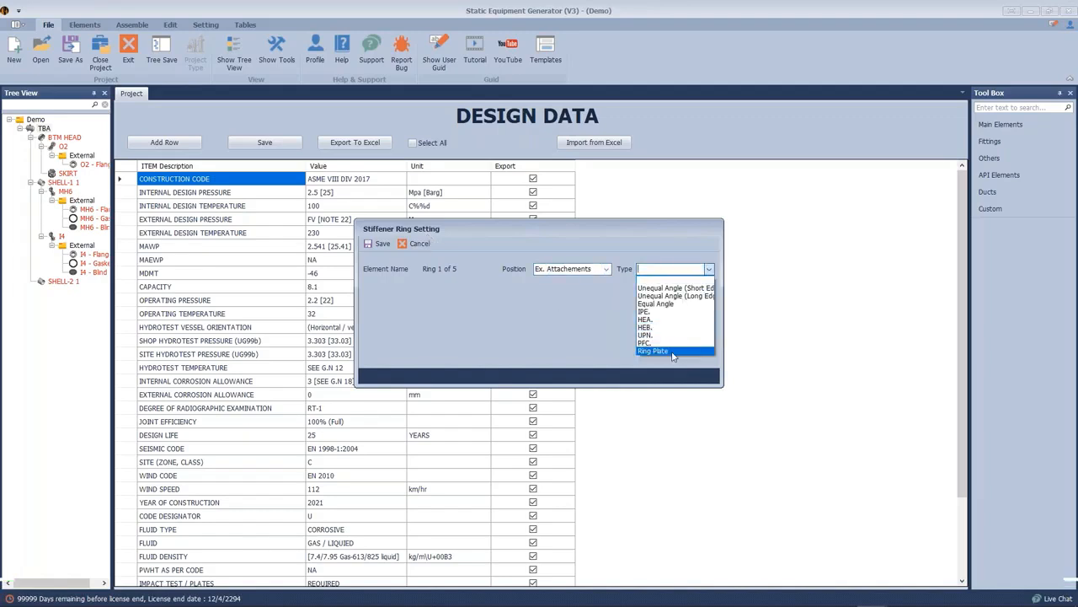
pyautogui.click(673, 351)
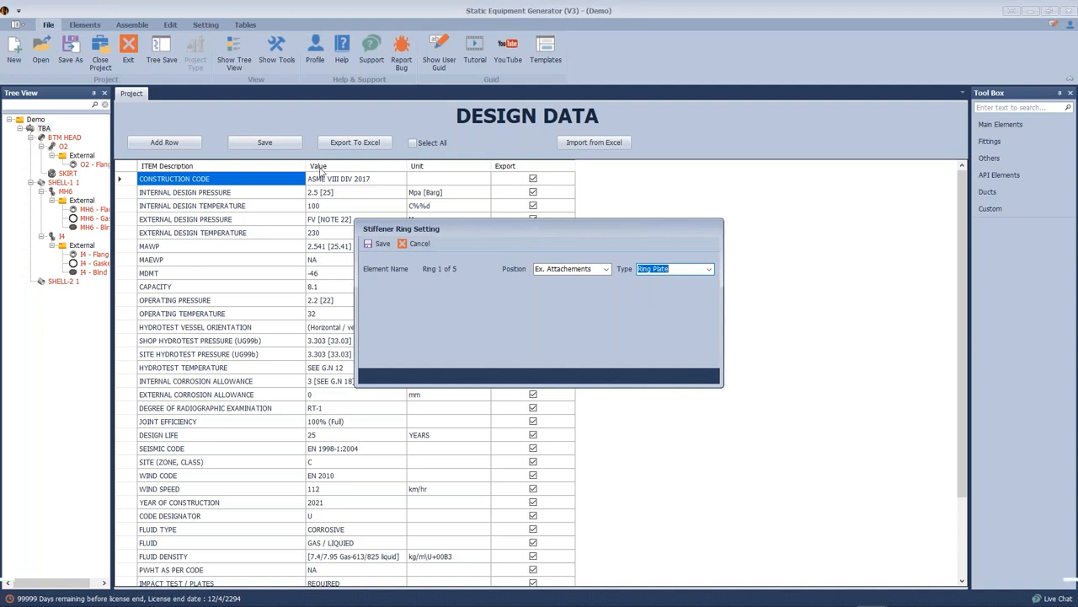
pyautogui.click(379, 244)
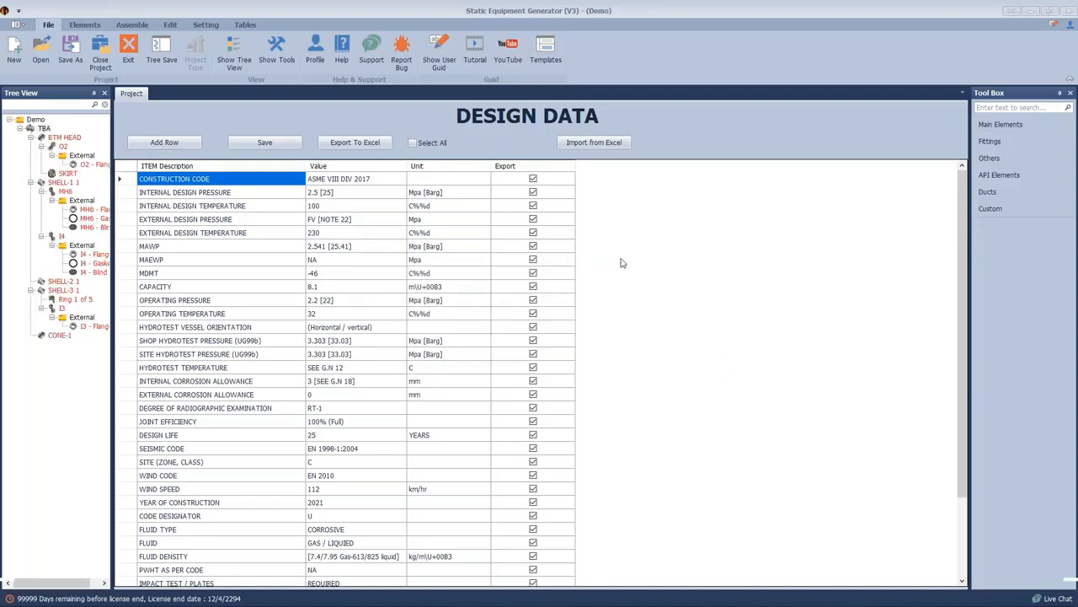
# Accept the SHELL-4 settings and define stiffener Ring 2 of 5 as an external attachment of type Ring Plate
pyautogui.click(508, 223)
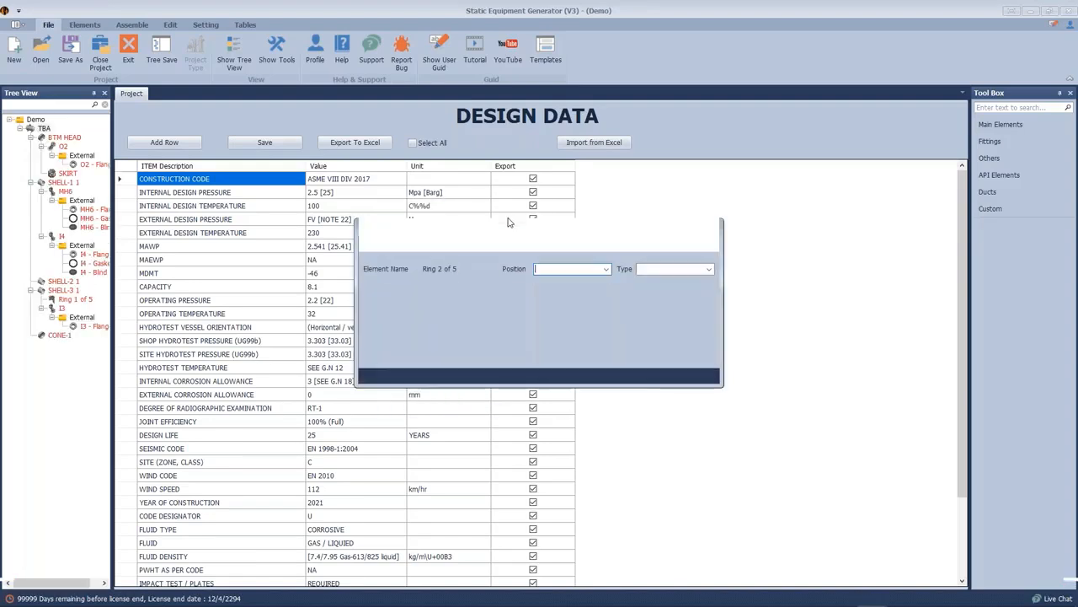
pyautogui.click(606, 269)
pyautogui.click(581, 287)
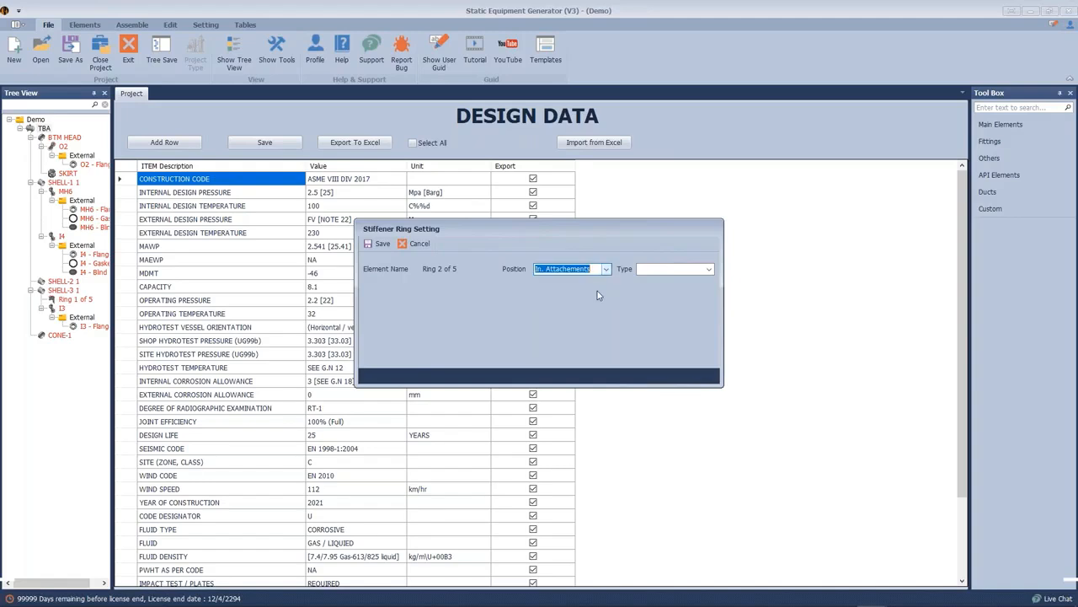
pyautogui.click(594, 268)
pyautogui.click(581, 295)
pyautogui.click(708, 269)
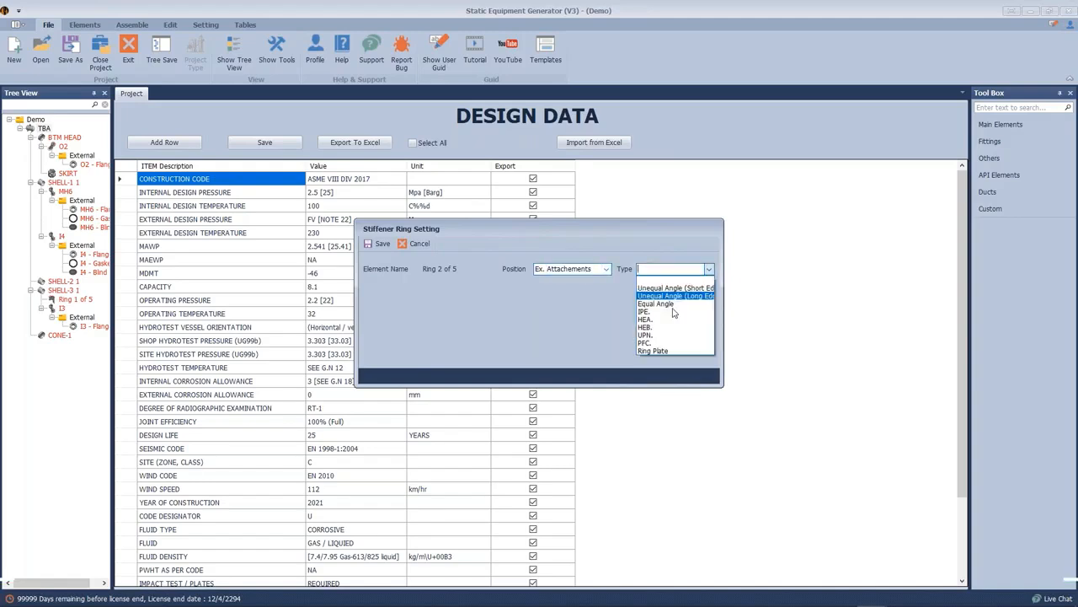
pyautogui.click(666, 348)
pyautogui.click(392, 245)
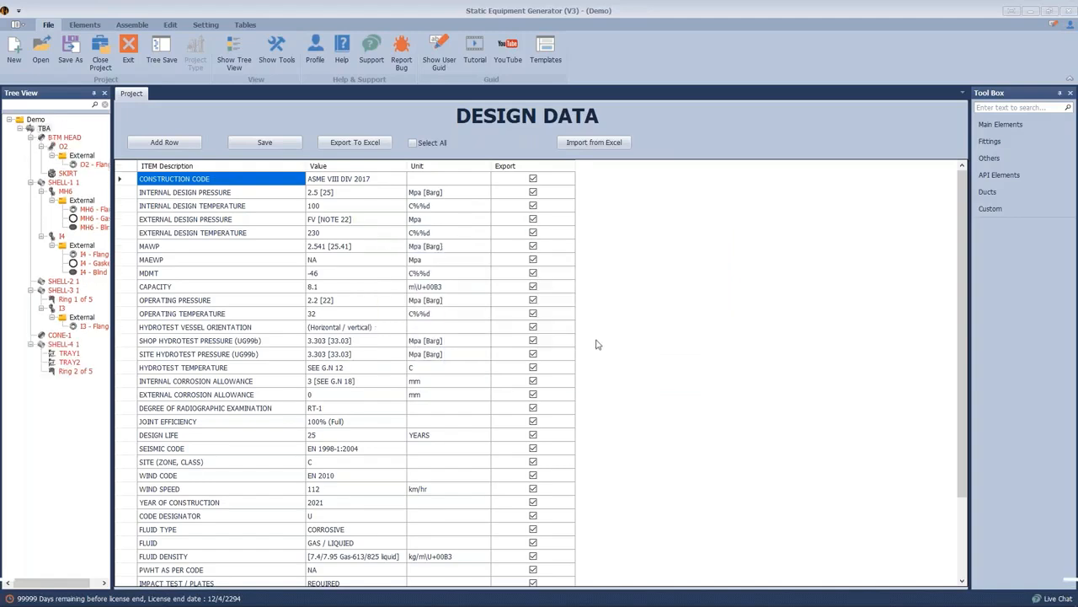
# Accept the settings of SHELL-5 through SHELL-7 and define stiffener Ring 3 of 5 as an external Ring Plate attachment
pyautogui.click(503, 221)
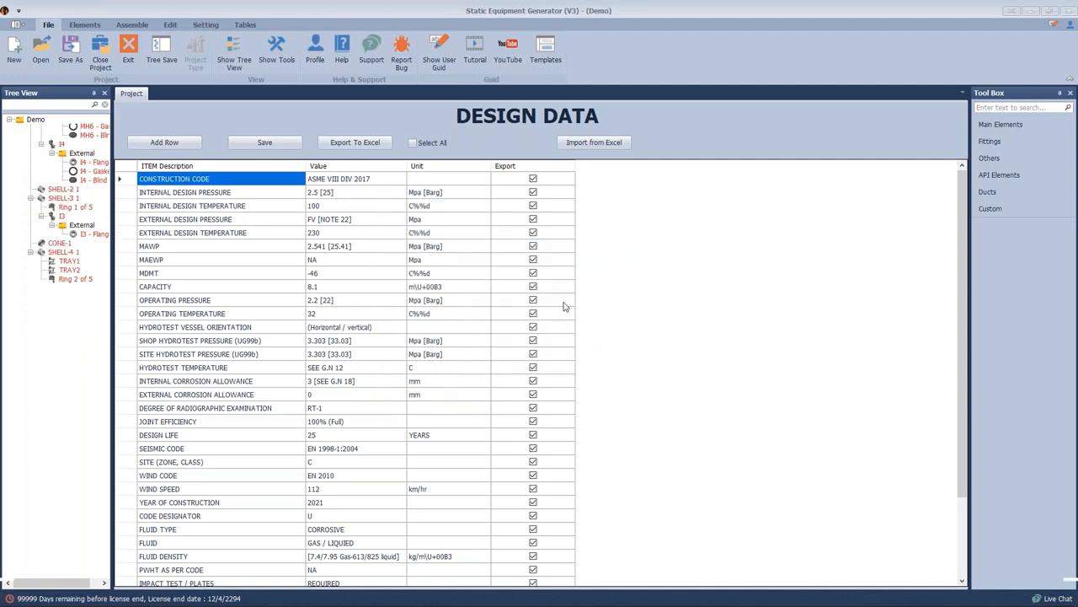
pyautogui.click(505, 221)
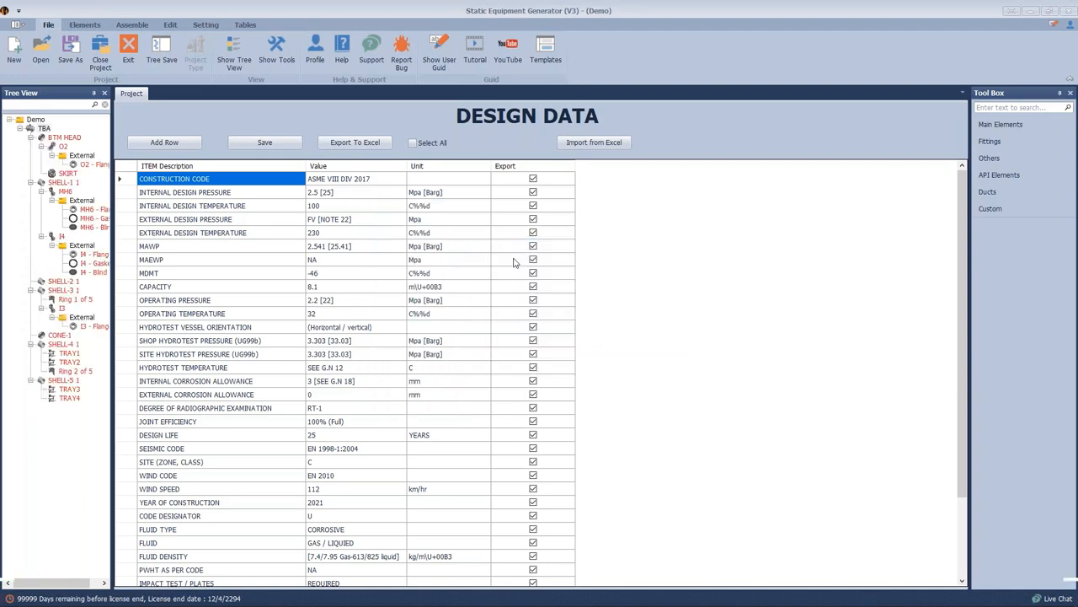
pyautogui.click(504, 221)
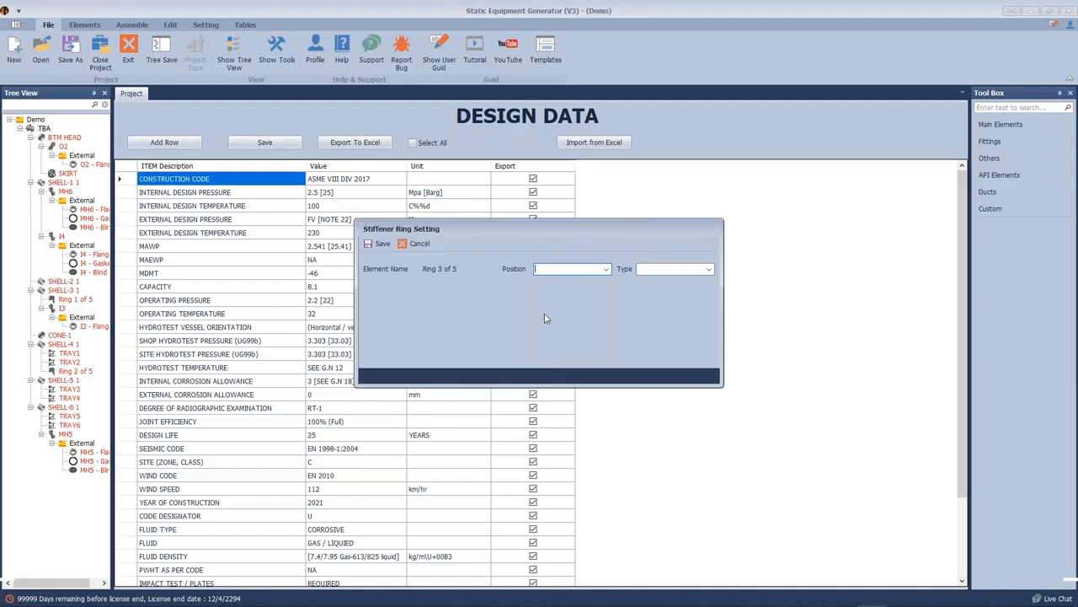
pyautogui.click(590, 269)
pyautogui.click(581, 295)
pyautogui.click(708, 268)
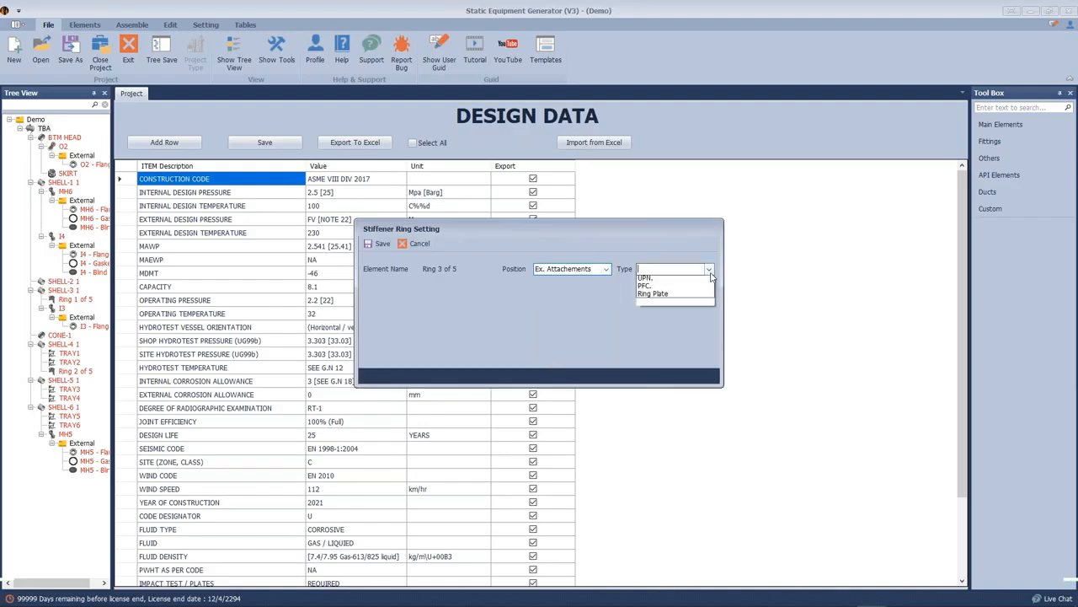
pyautogui.click(665, 352)
pyautogui.click(379, 244)
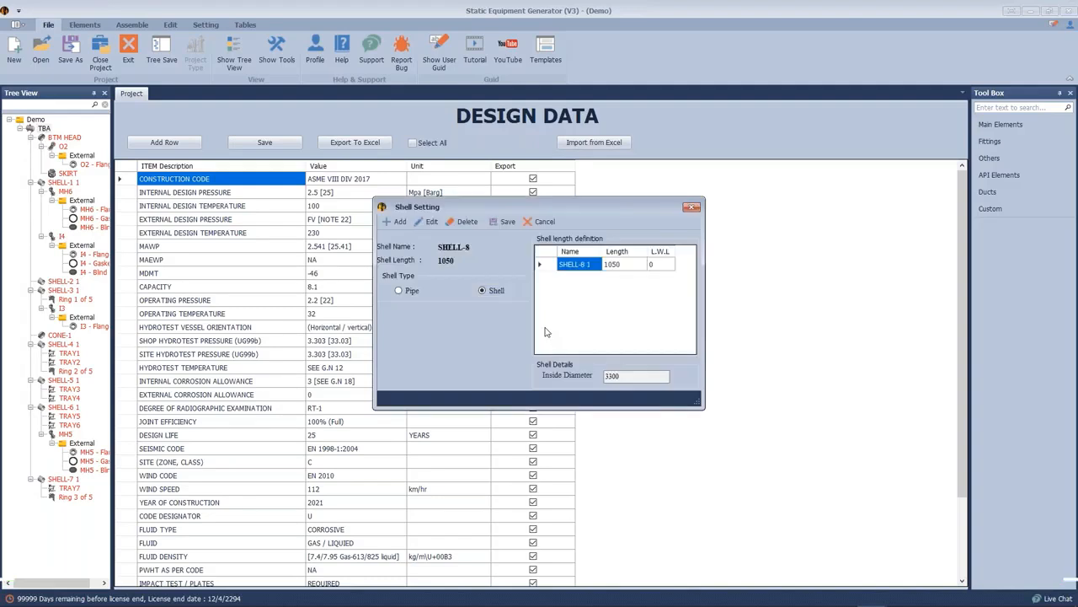
# Accept the SHELL-8 settings and define stiffener Ring 4 of 5 as an external attachment of type Ring Plate
pyautogui.click(506, 222)
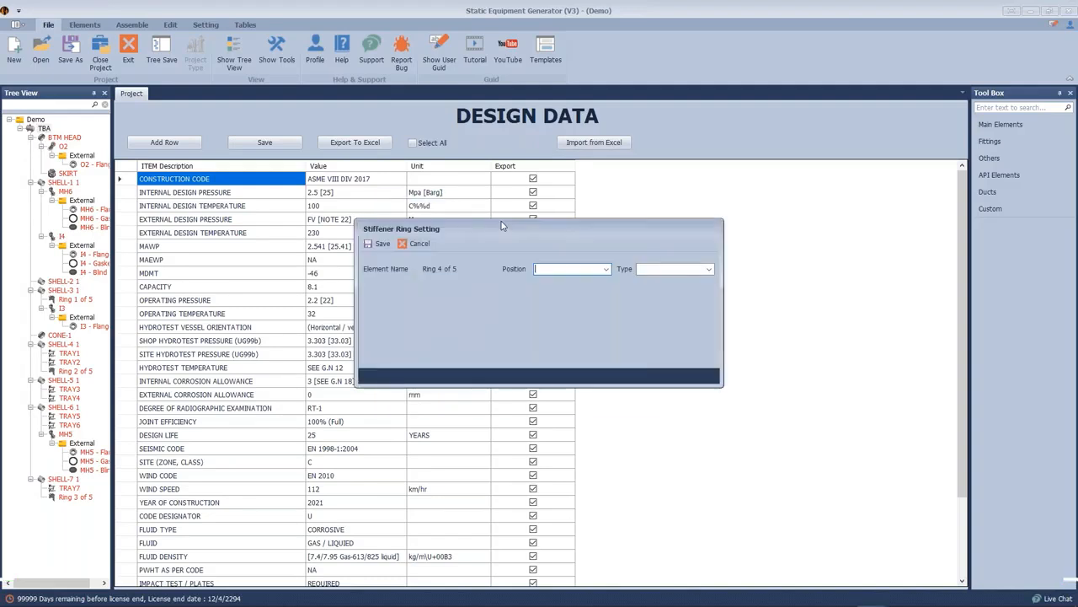
pyautogui.click(607, 268)
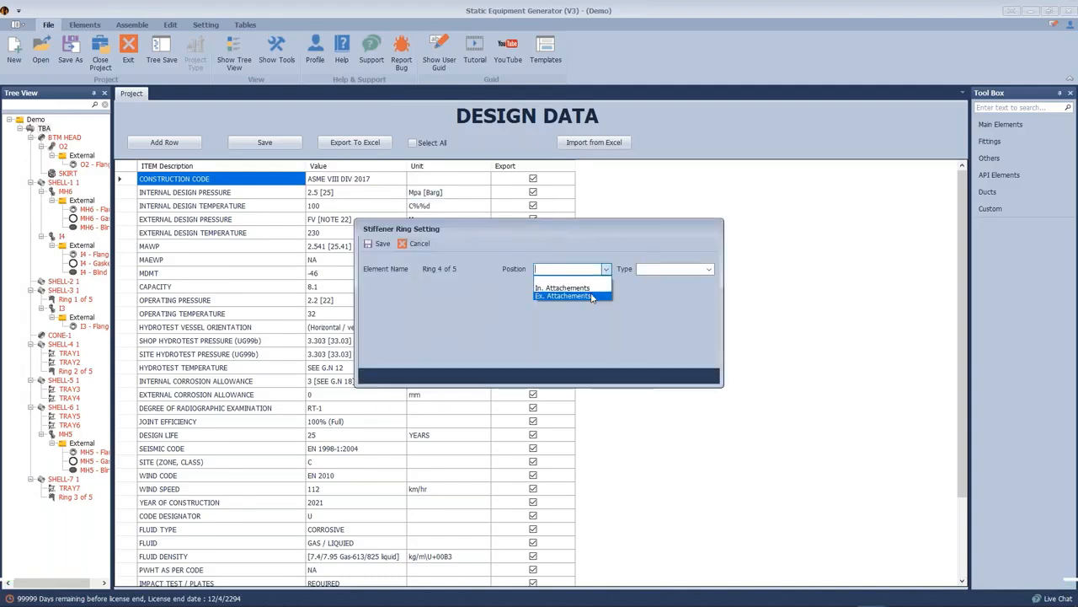
pyautogui.click(581, 292)
pyautogui.click(707, 269)
pyautogui.click(653, 350)
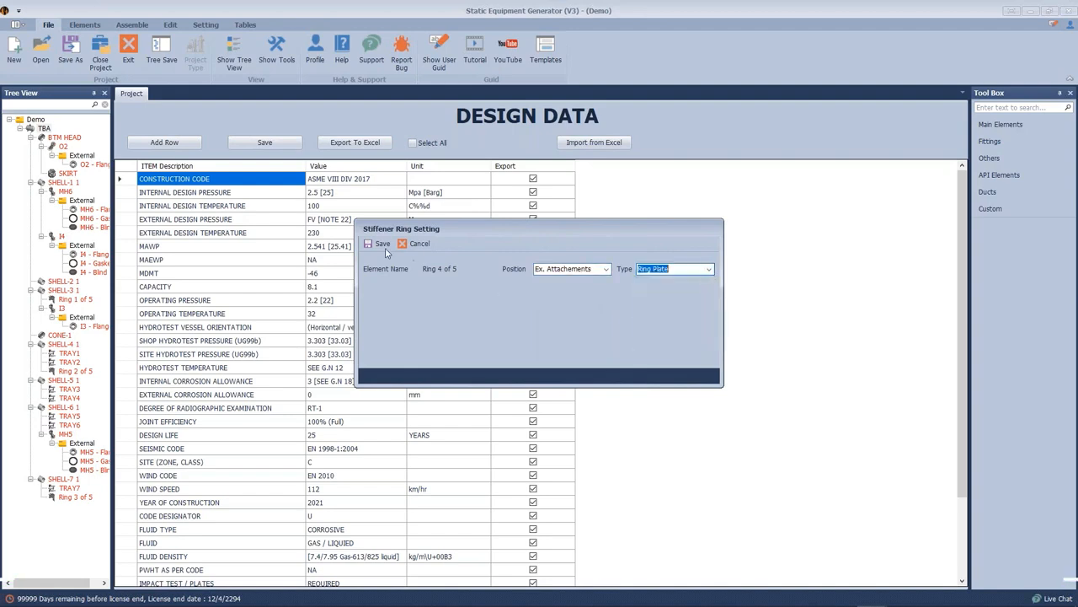
pyautogui.click(380, 244)
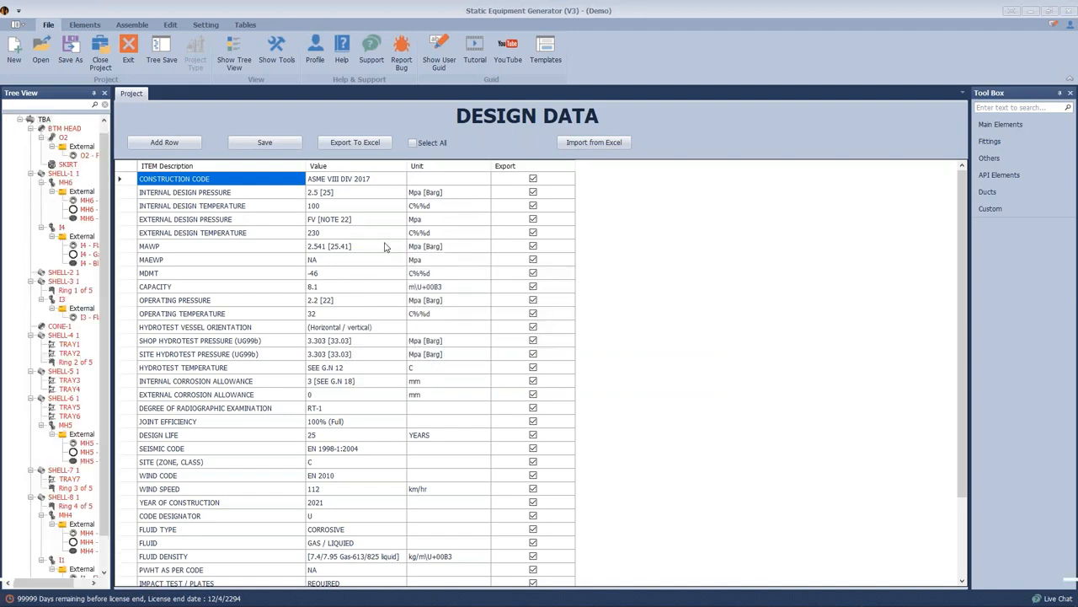
# Accept the SHELL-9 settings and define stiffener Ring 5 of 5 as an external attachment of type Ring Plate
pyautogui.click(505, 222)
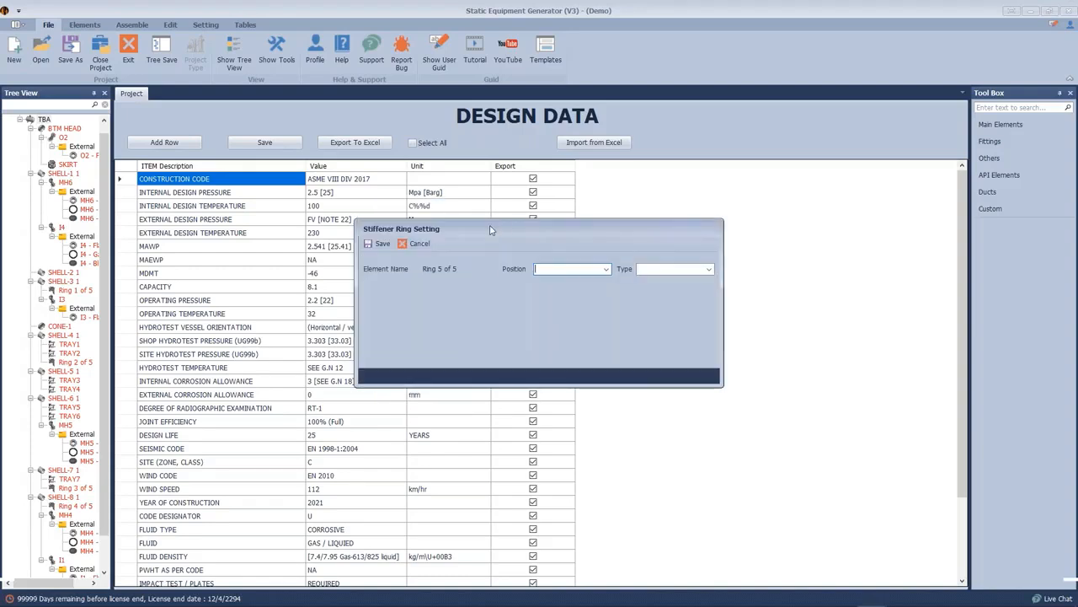
pyautogui.click(603, 269)
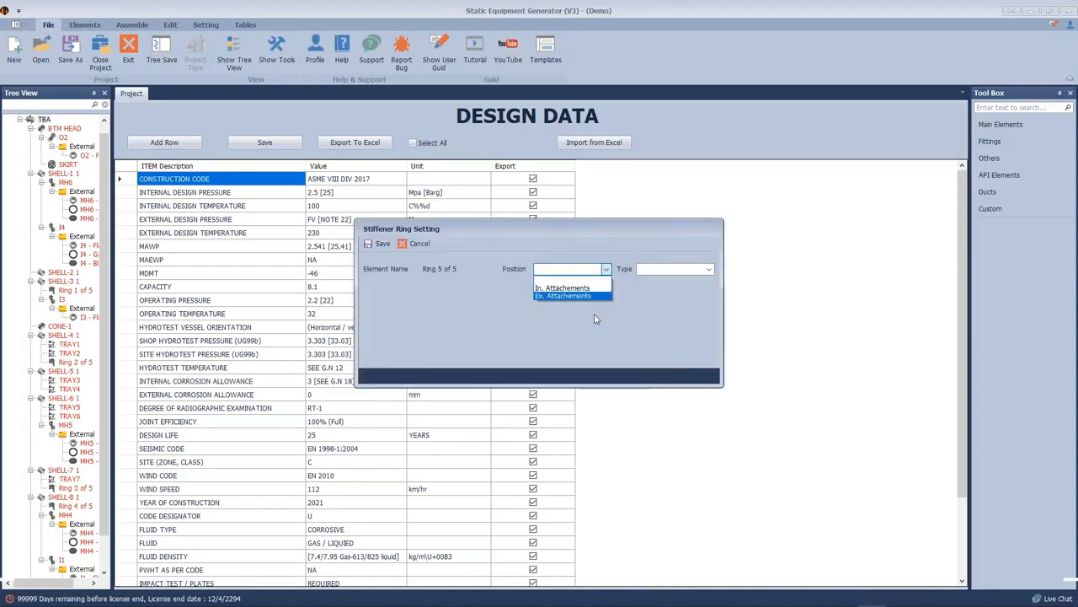
pyautogui.click(599, 294)
pyautogui.click(710, 270)
pyautogui.click(666, 352)
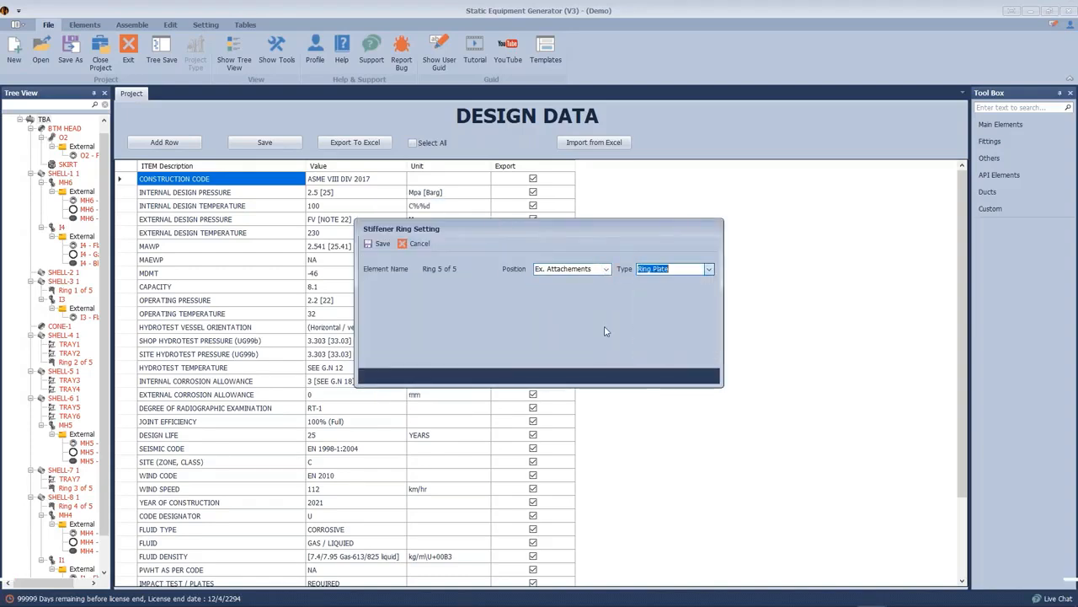
pyautogui.click(378, 244)
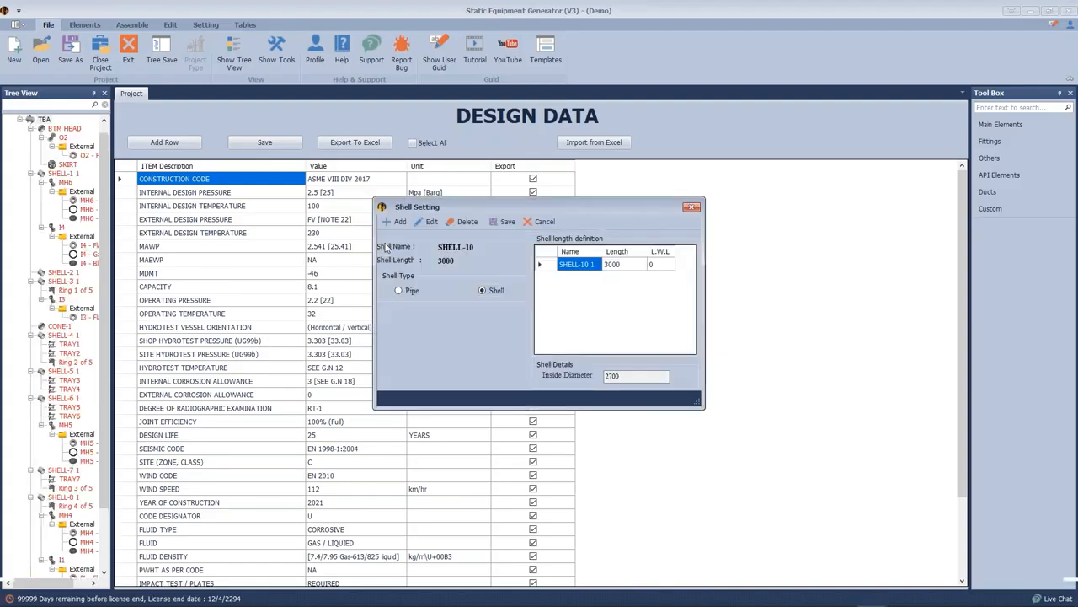
# Accept the settings of SHELL-10 through SHELL-13 and define the stiffener STIFF as an internal attachment with a ring type chosen
pyautogui.click(505, 221)
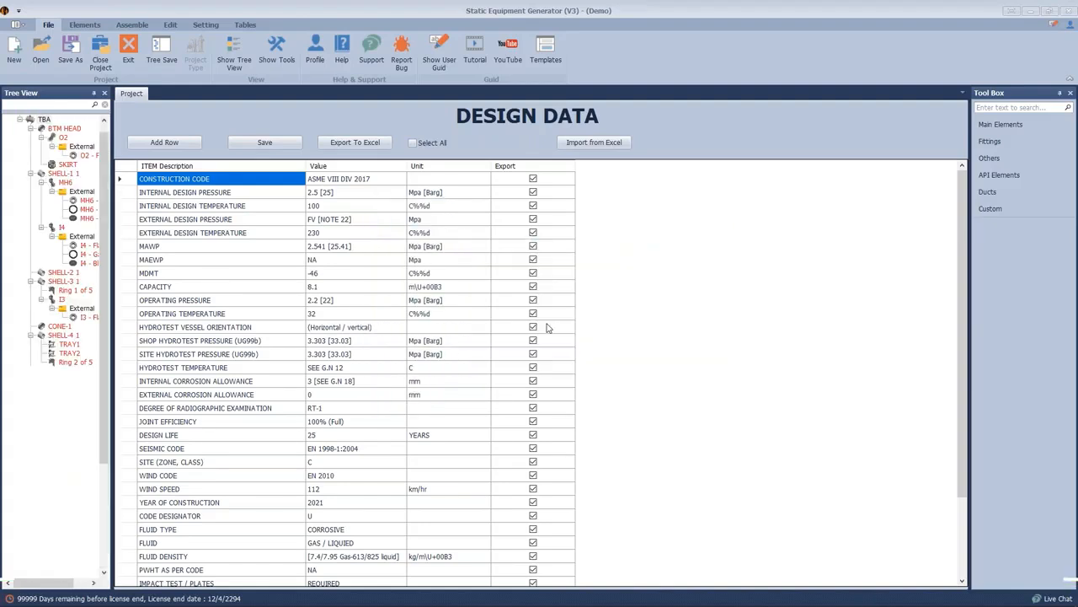
pyautogui.click(506, 221)
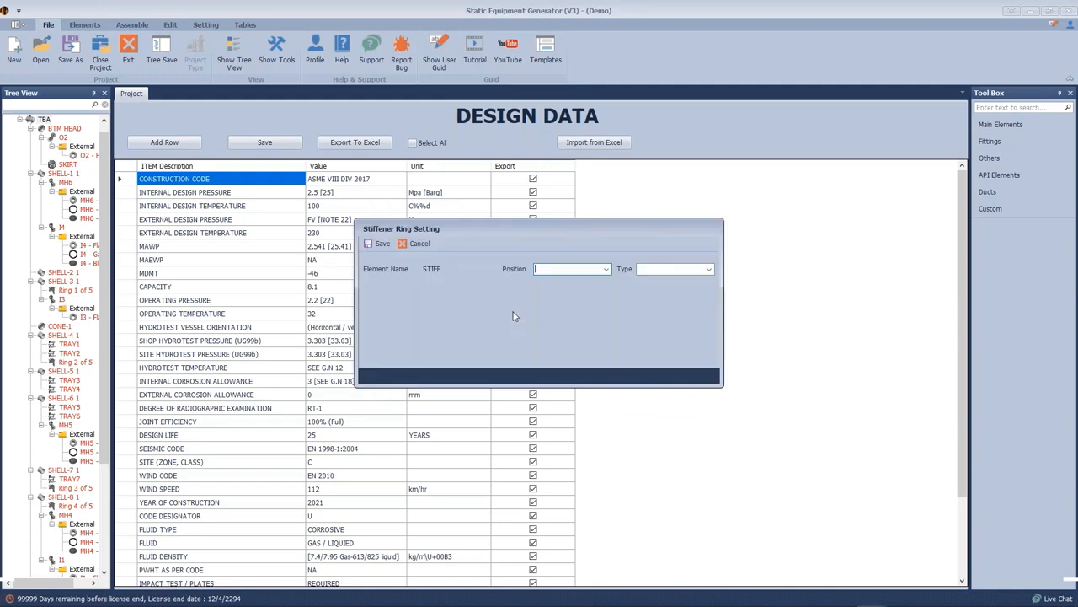
pyautogui.click(592, 270)
pyautogui.click(584, 293)
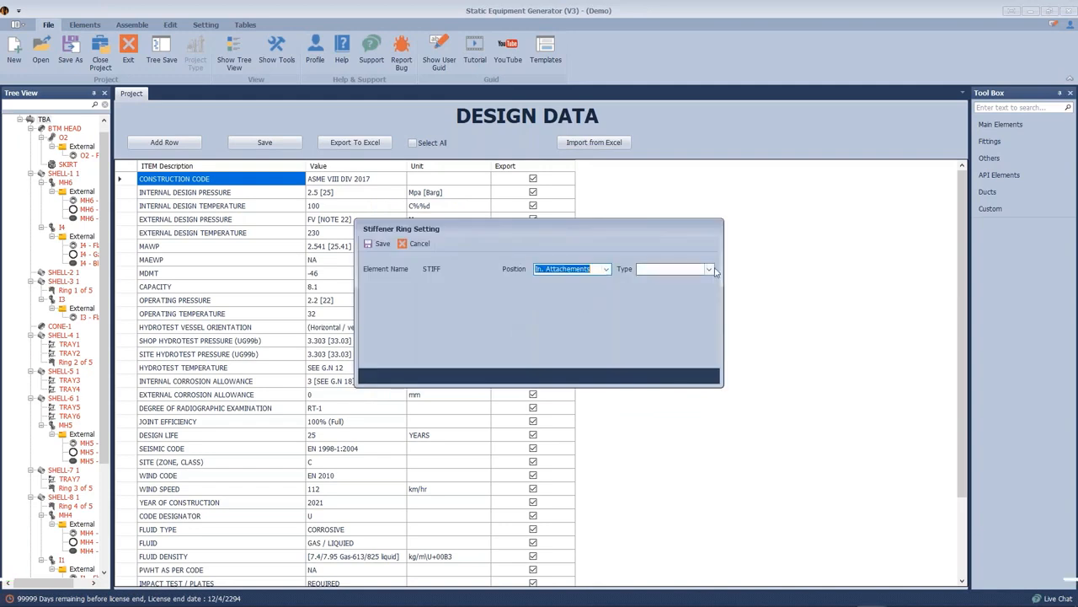
pyautogui.click(674, 269)
pyautogui.click(655, 351)
pyautogui.click(379, 243)
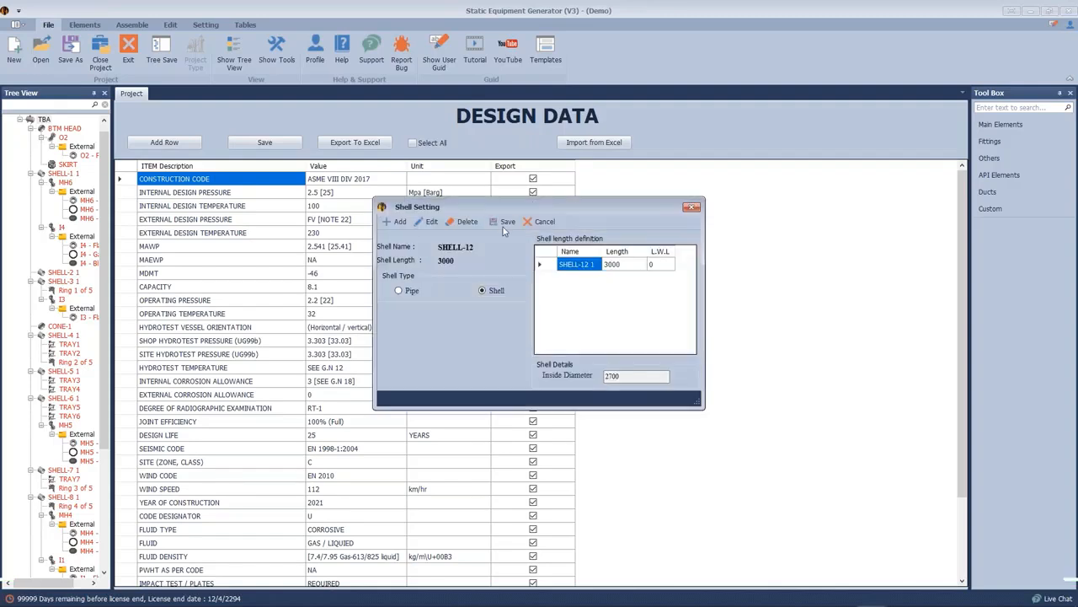
pyautogui.click(503, 228)
pyautogui.click(504, 224)
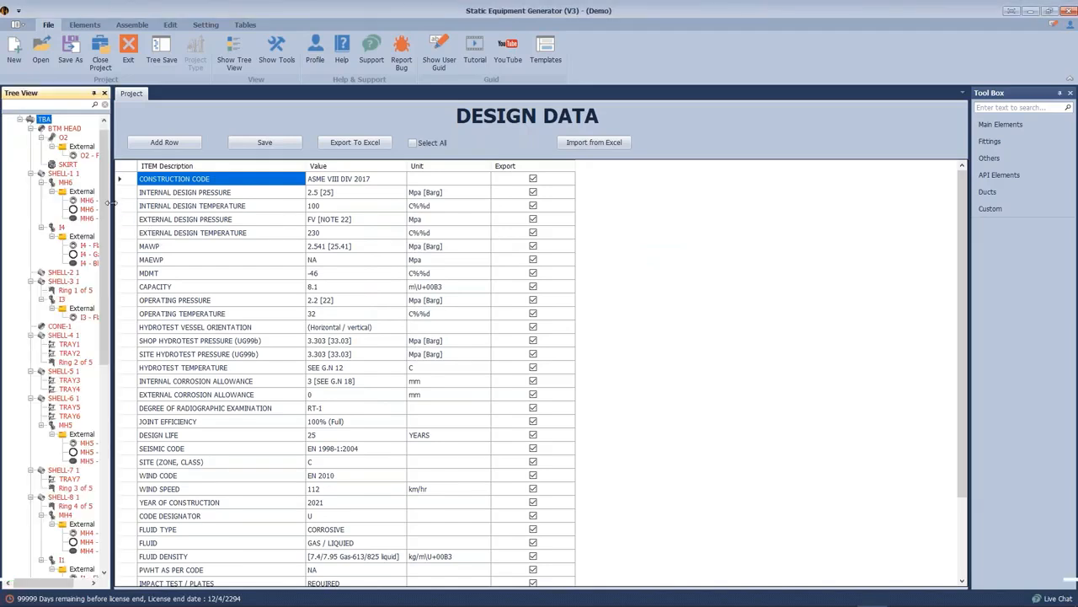
# Widen the vessel tree and review the parameters of BTM HEAD and its nozzle O2
pyautogui.moveTo(114, 210); pyautogui.dragTo(194, 139)
pyautogui.click(64, 128)
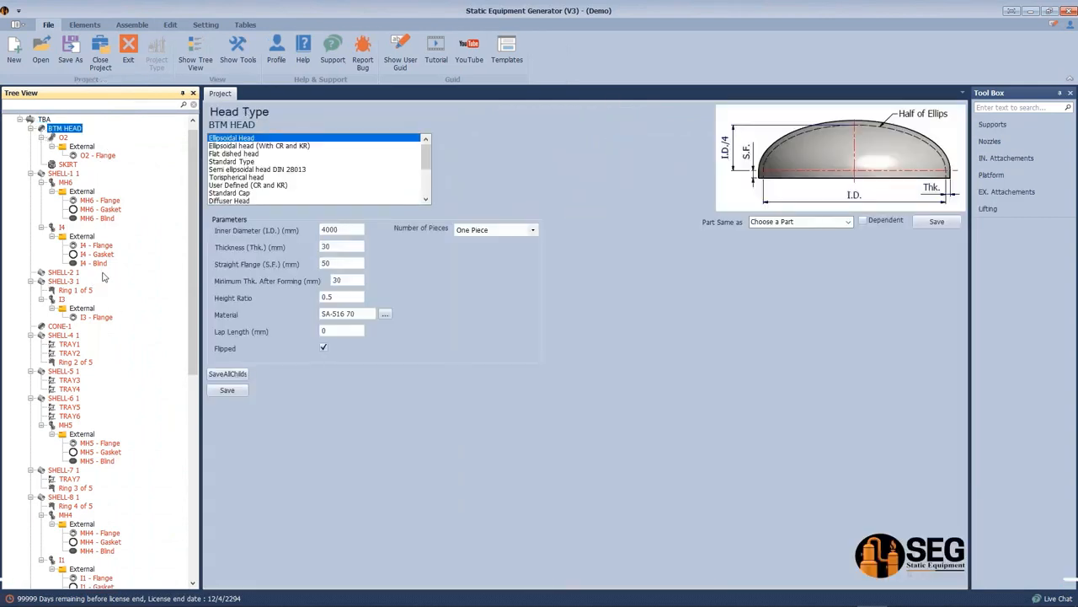
pyautogui.click(64, 137)
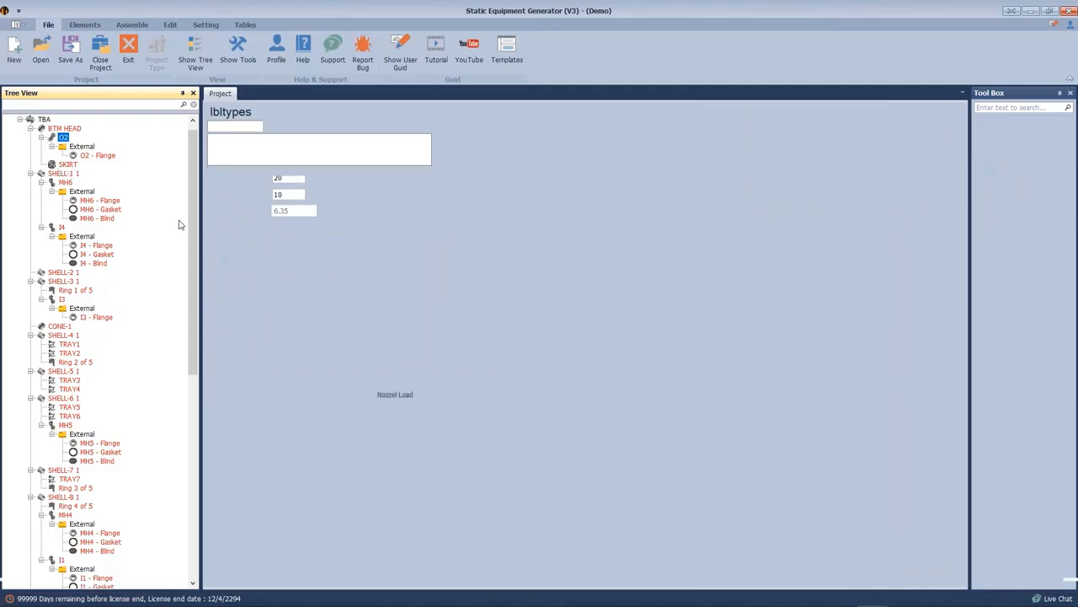
# Save all tree nodes of the TBA vessel and start the stopwatch in Alarms & Clock to time the process
pyautogui.moveTo(193, 223); pyautogui.dragTo(199, 152)
pyautogui.click(44, 129)
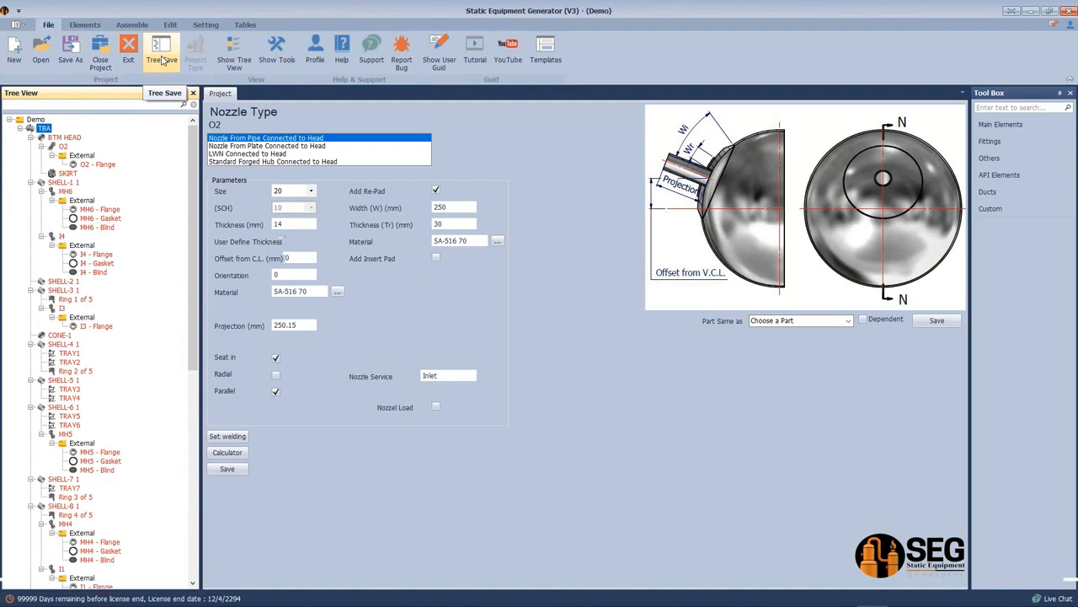
pyautogui.click(161, 52)
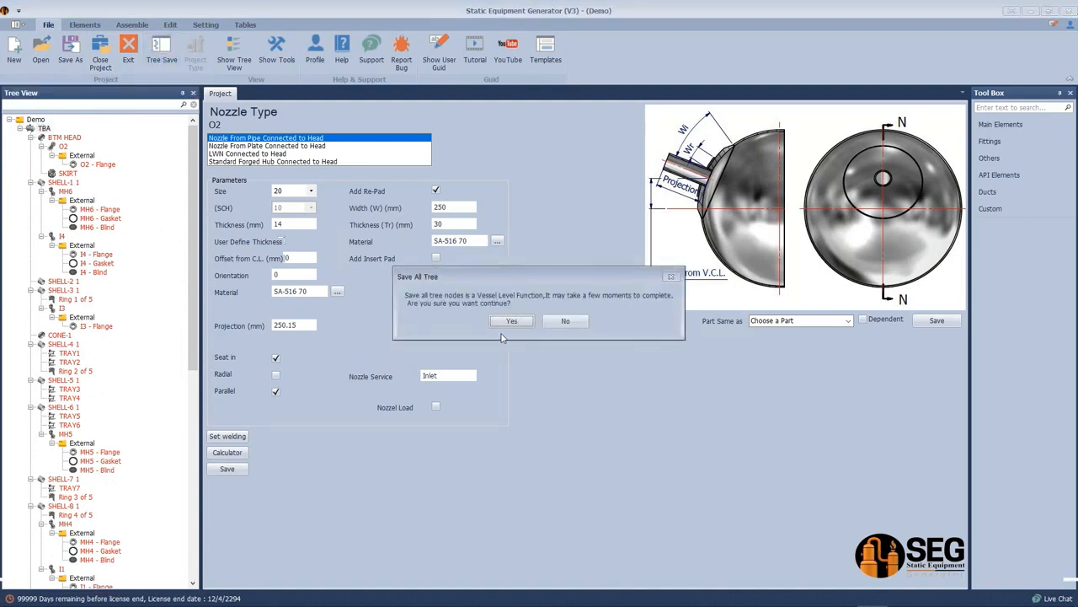
pyautogui.click(510, 321)
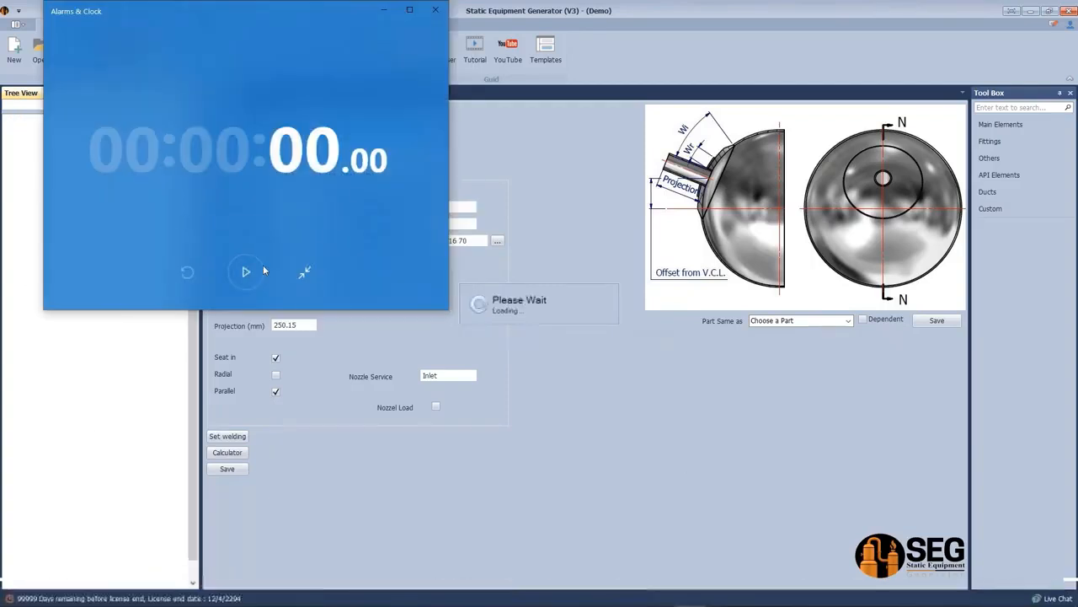
pyautogui.click(253, 264)
pyautogui.moveTo(326, 11); pyautogui.dragTo(637, 96)
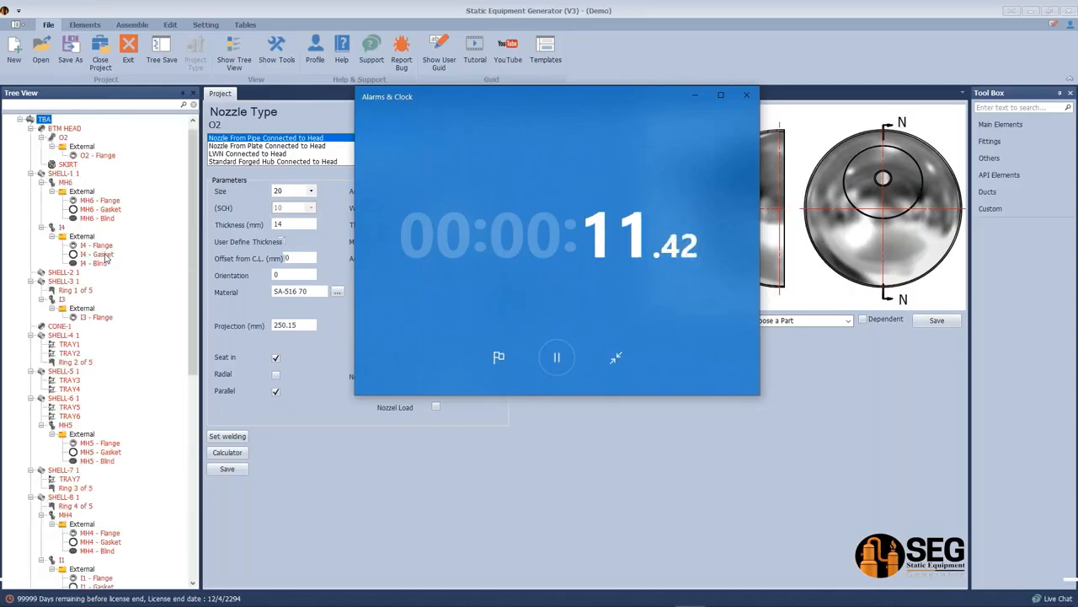
# Calculate 1.5 × 85 in Calculator, then close it
pyautogui.moveTo(477, 595)
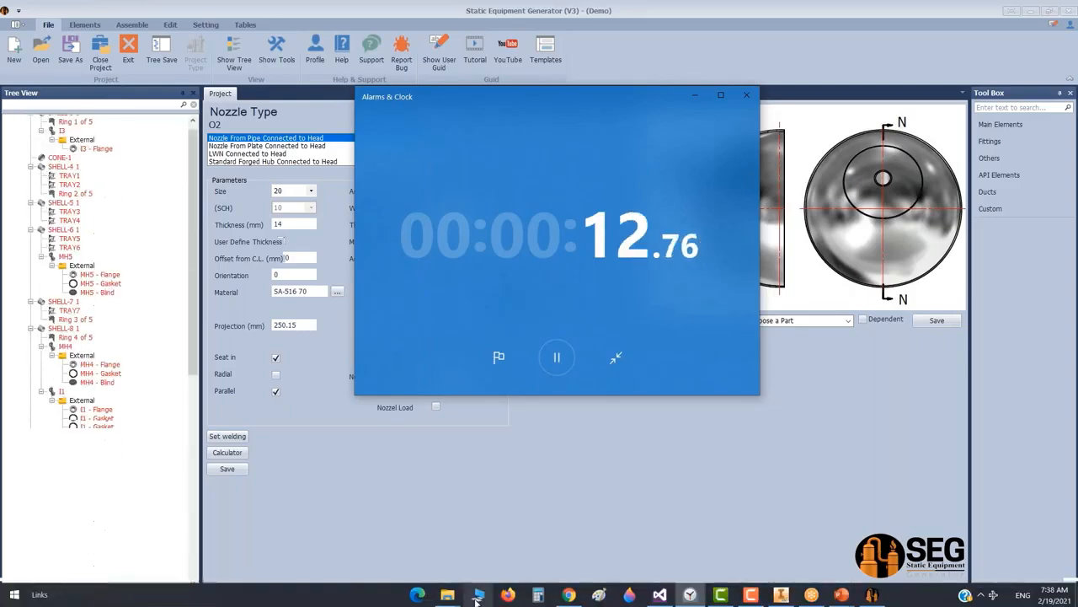
pyautogui.click(539, 597)
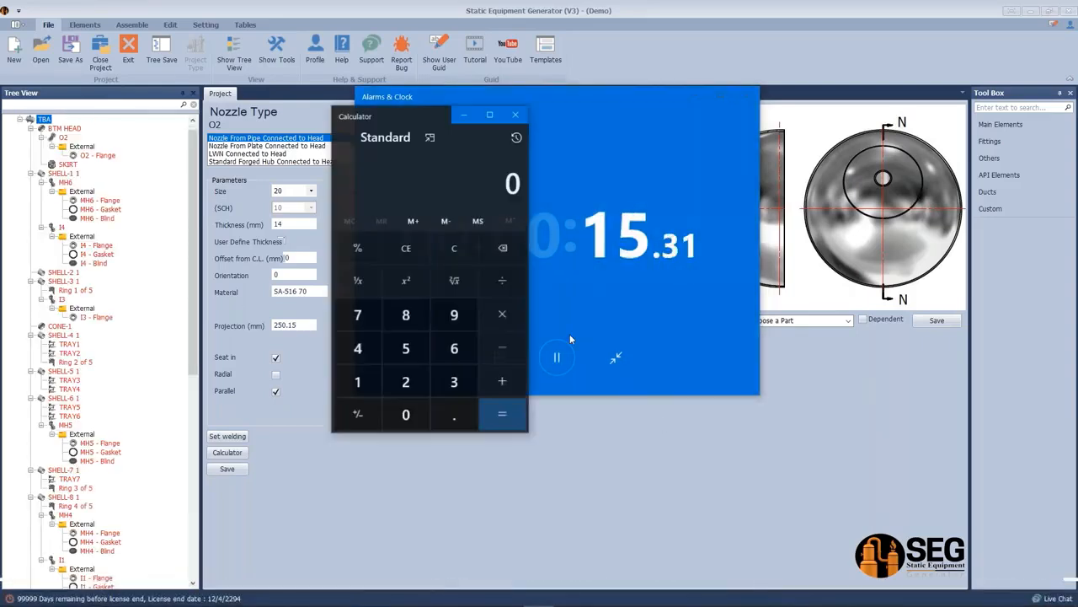
pyautogui.write('1.5*')
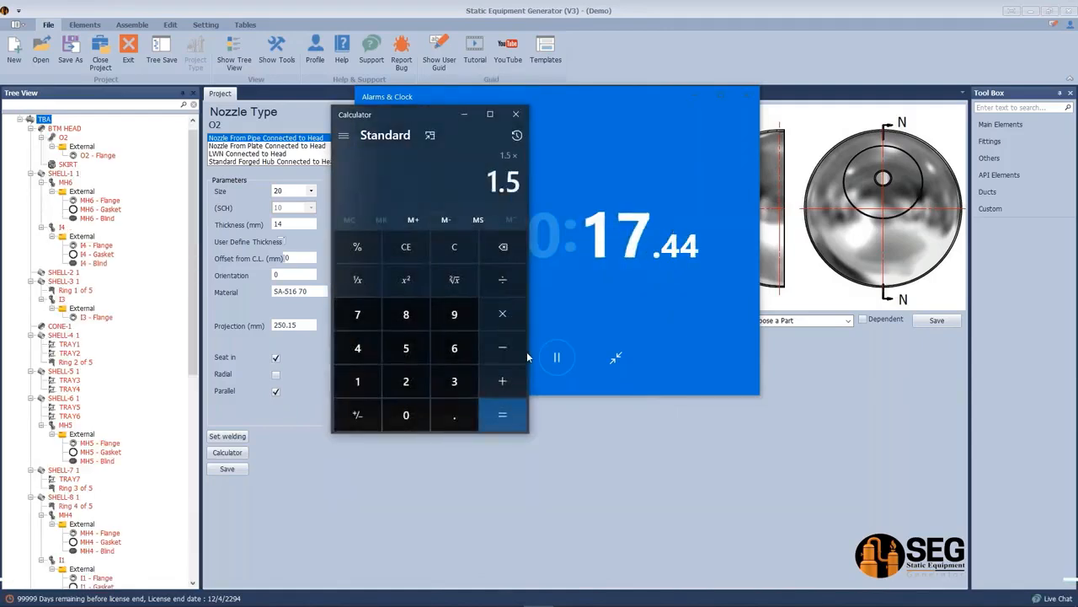
pyautogui.write('85')
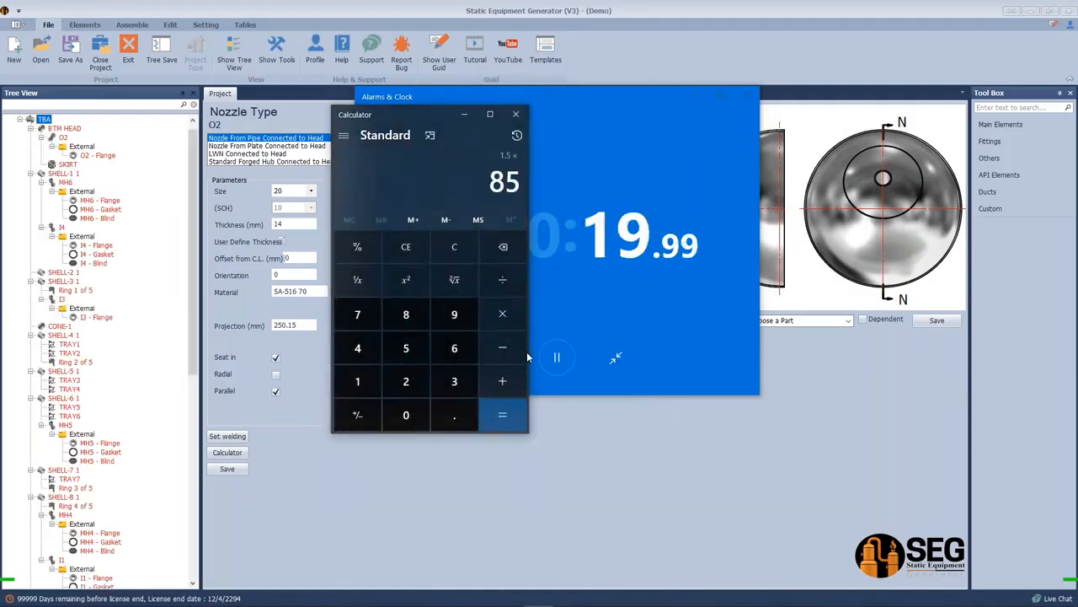
pyautogui.press('Return')
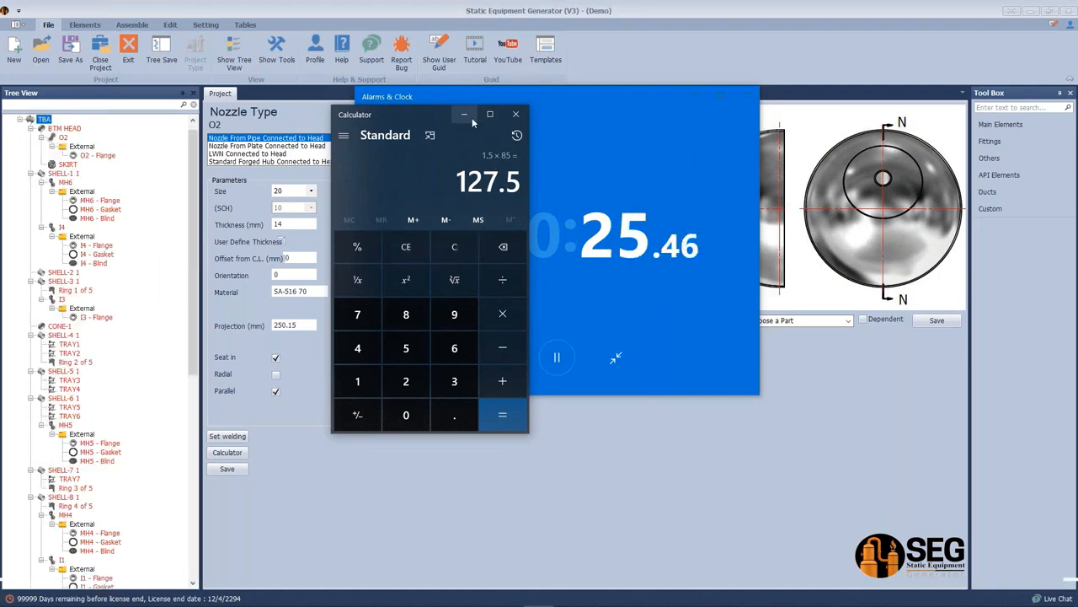
pyautogui.click(515, 115)
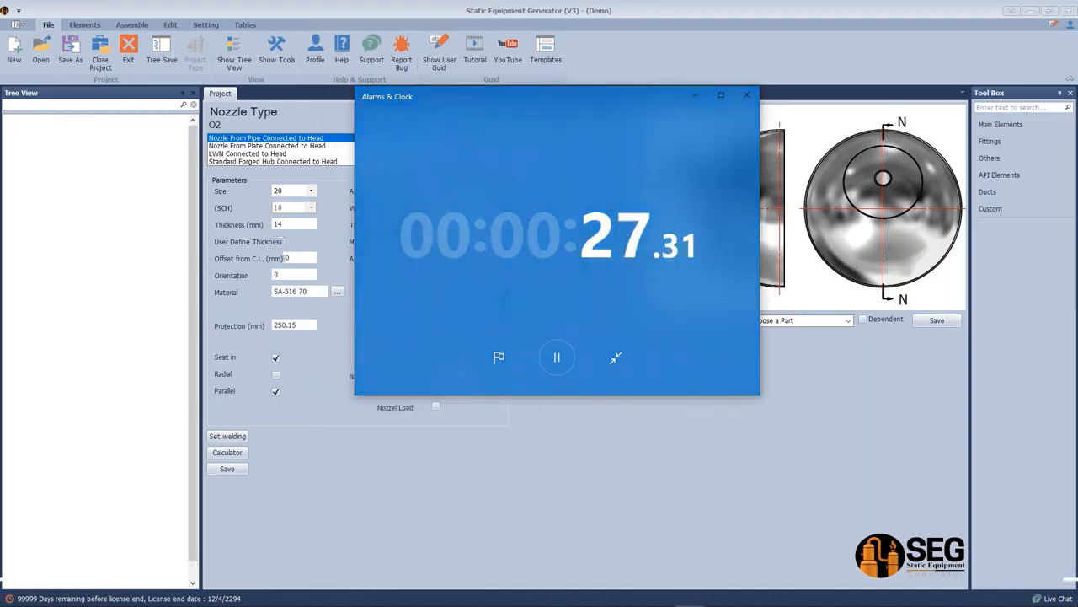
# Switch to the Static Equipment Generator presentation in PowerPoint and start the slide show from the "What is SEG software?" slide
pyautogui.moveTo(851, 600)
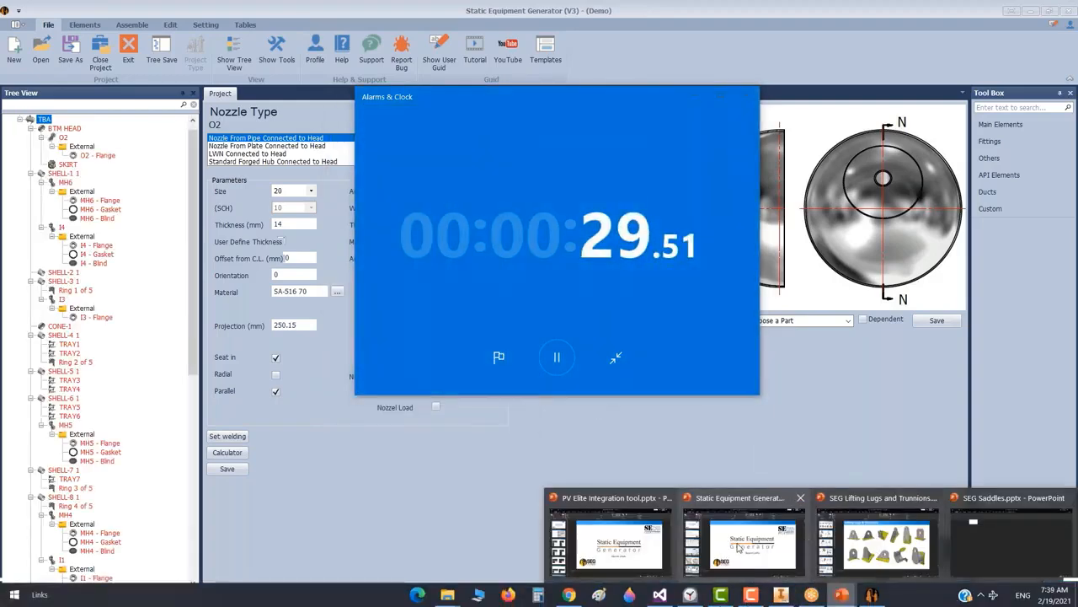
pyautogui.click(755, 546)
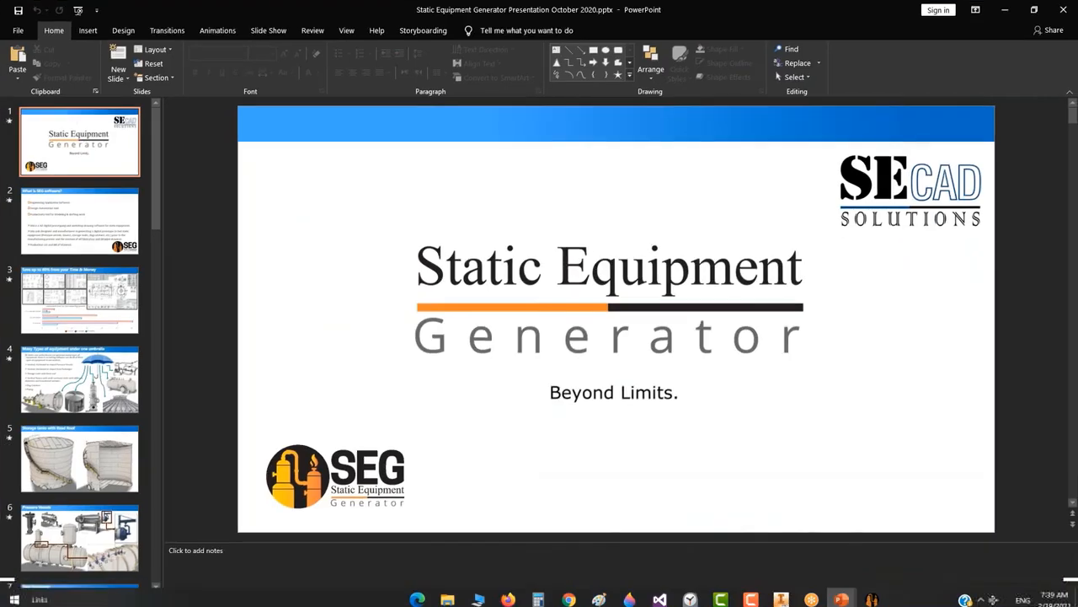
pyautogui.scroll(-1, 583, 320)
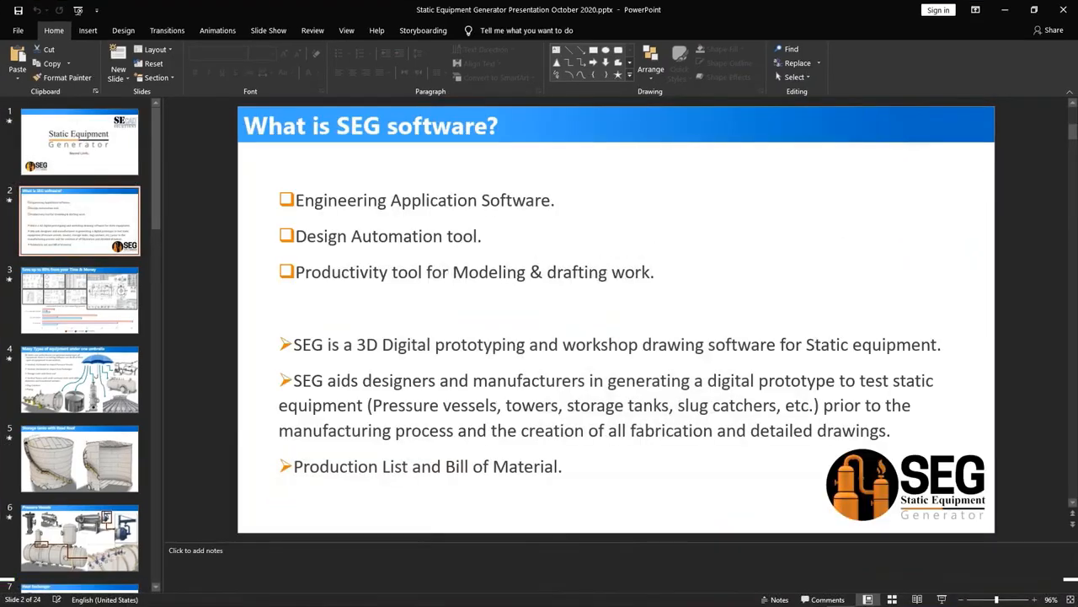
pyautogui.hotkey('shift', 'F5')
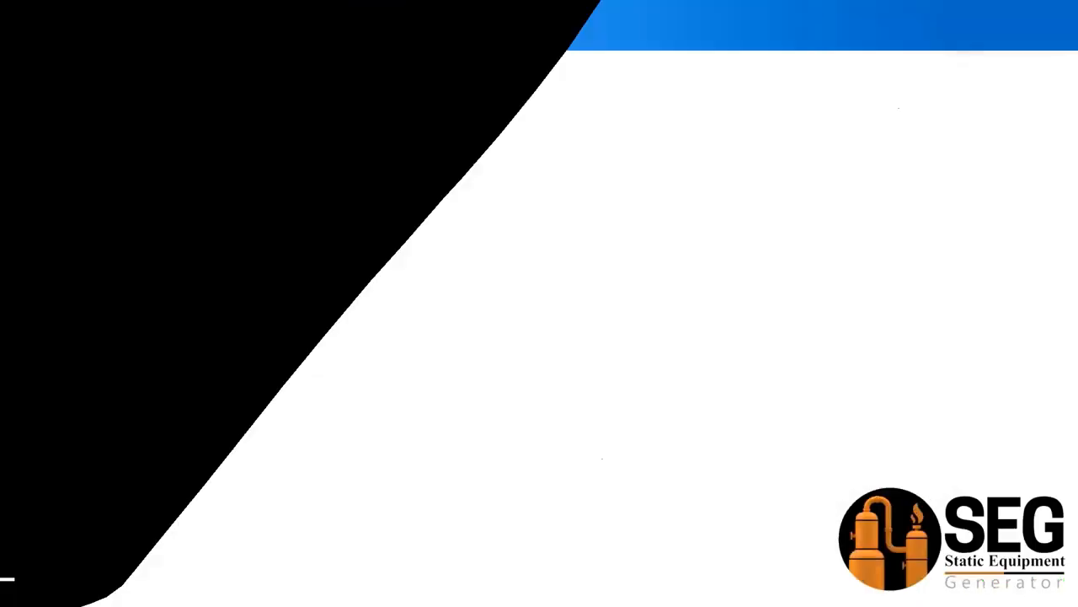
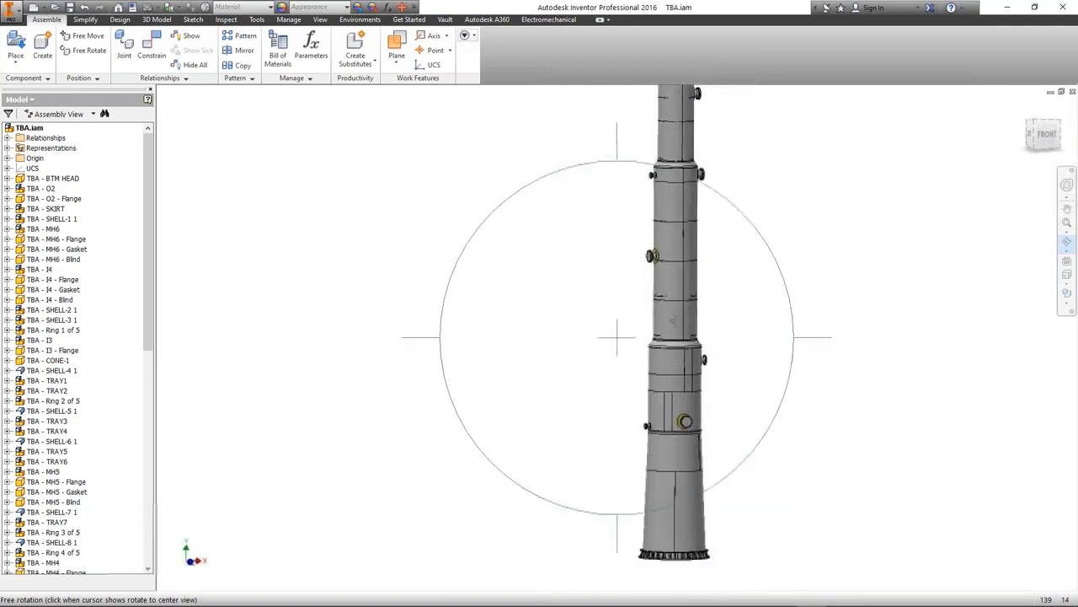
# Examine the TBA.iam vessel assembly in Autodesk Inventor along its full height, from the top head down to the skirt
pyautogui.scroll(-2, 677, 201)
pyautogui.moveTo(674, 151); pyautogui.dragTo(667, 318, button='middle')
pyautogui.scroll(2, 668, 317)
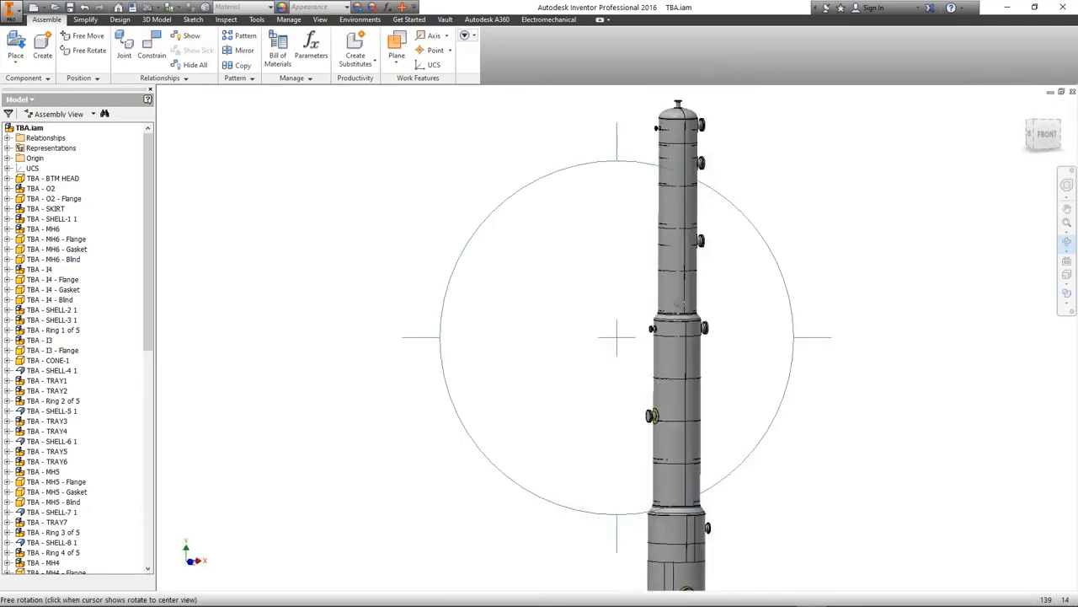
pyautogui.scroll(-3, 644, 360)
pyautogui.scroll(-3, 710, 401)
pyautogui.moveTo(711, 401); pyautogui.dragTo(662, 363, button='middle')
pyautogui.scroll(3, 650, 327)
pyautogui.moveTo(614, 241); pyautogui.dragTo(606, 581, button='middle')
pyautogui.moveTo(616, 164); pyautogui.dragTo(618, 546, button='middle')
pyautogui.scroll(1, 624, 320)
pyautogui.scroll(-3, 624, 320)
pyautogui.scroll(1, 620, 332)
pyautogui.scroll(2, 620, 332)
pyautogui.moveTo(645, 445); pyautogui.dragTo(632, 197, button='middle')
pyautogui.scroll(3, 639, 197)
pyautogui.moveTo(673, 333); pyautogui.dragTo(671, 274, button='middle')
pyautogui.scroll(2, 671, 274)
pyautogui.scroll(-1, 661, 340)
pyautogui.moveTo(660, 340); pyautogui.dragTo(660, 236, button='middle')
pyautogui.scroll(2, 650, 211)
pyautogui.rightClick(640, 300)
pyautogui.click(675, 302)
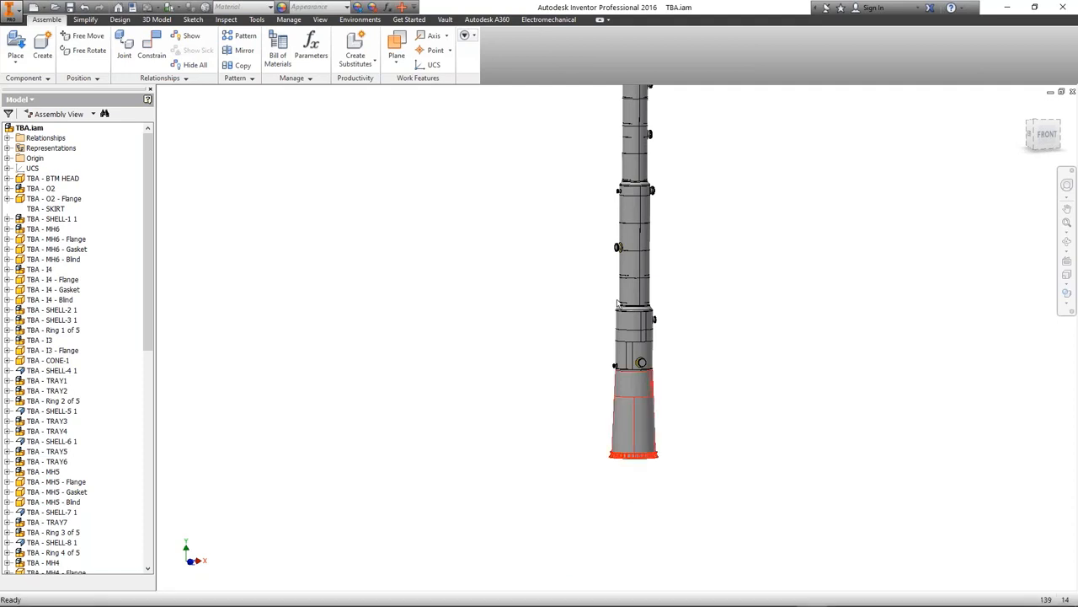
pyautogui.scroll(-4, 619, 366)
pyautogui.scroll(2, 623, 368)
pyautogui.scroll(2, 646, 373)
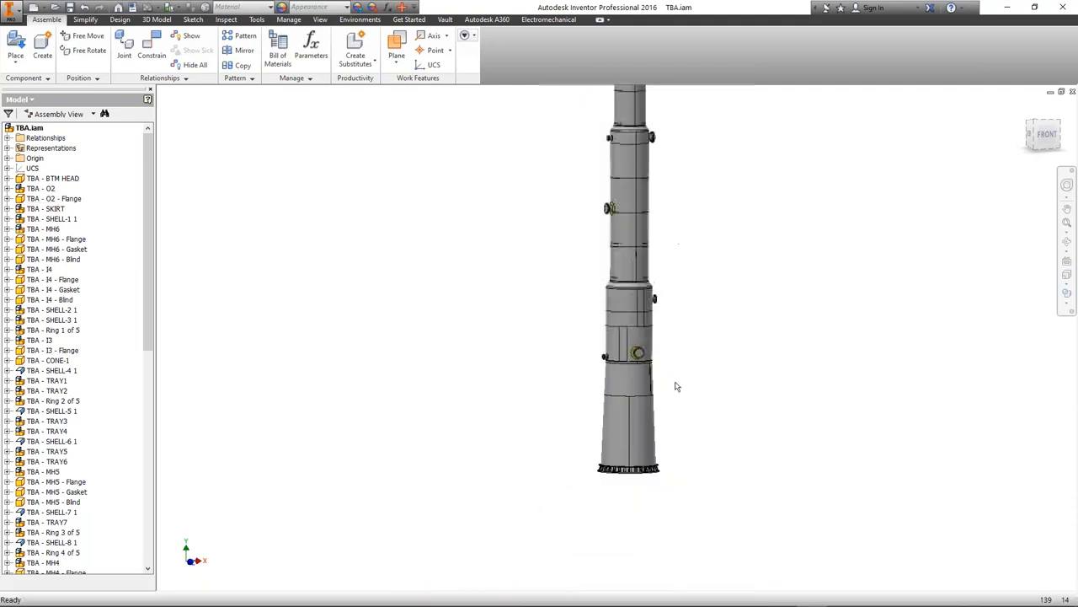
# Examine the vessel from below, looking closely at the skirt base ring and the bottom head nozzle
pyautogui.click(1067, 242)
pyautogui.moveTo(703, 328); pyautogui.dragTo(704, 260)
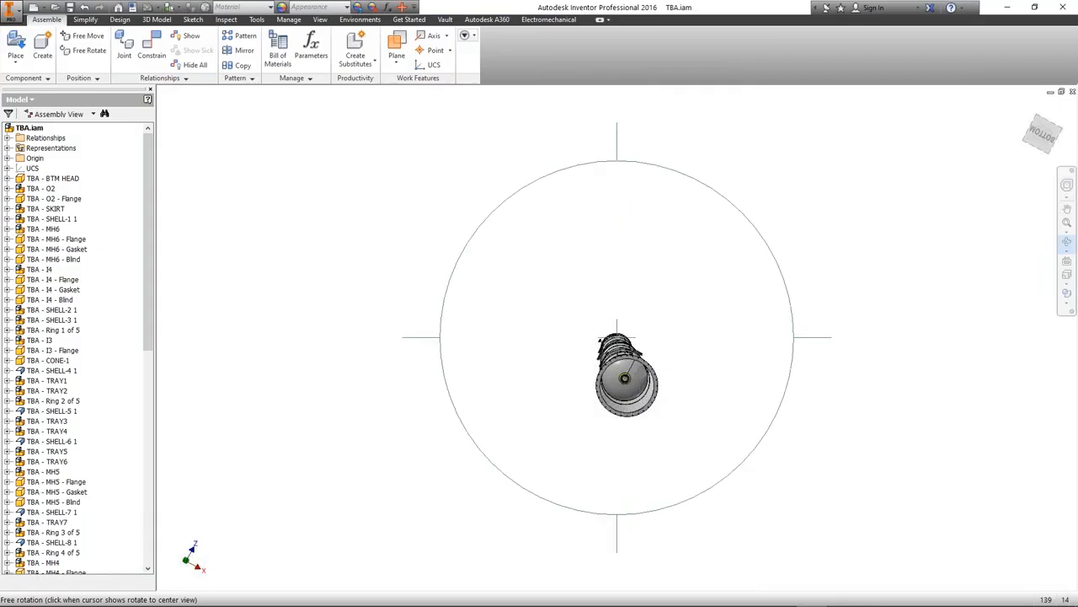
pyautogui.scroll(-5, 625, 419)
pyautogui.scroll(-4, 620, 406)
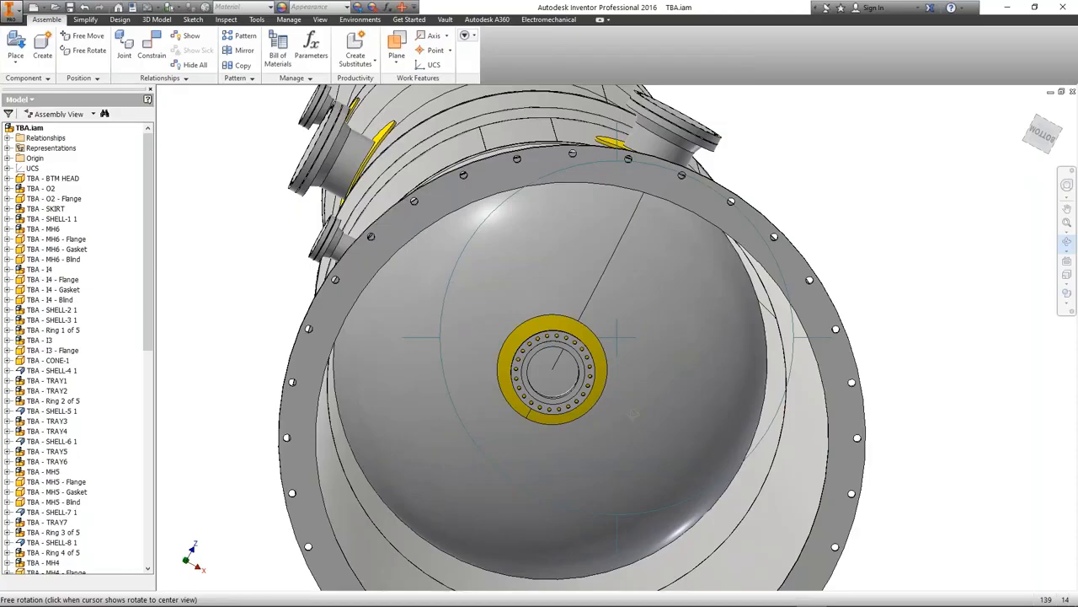
pyautogui.scroll(5, 640, 383)
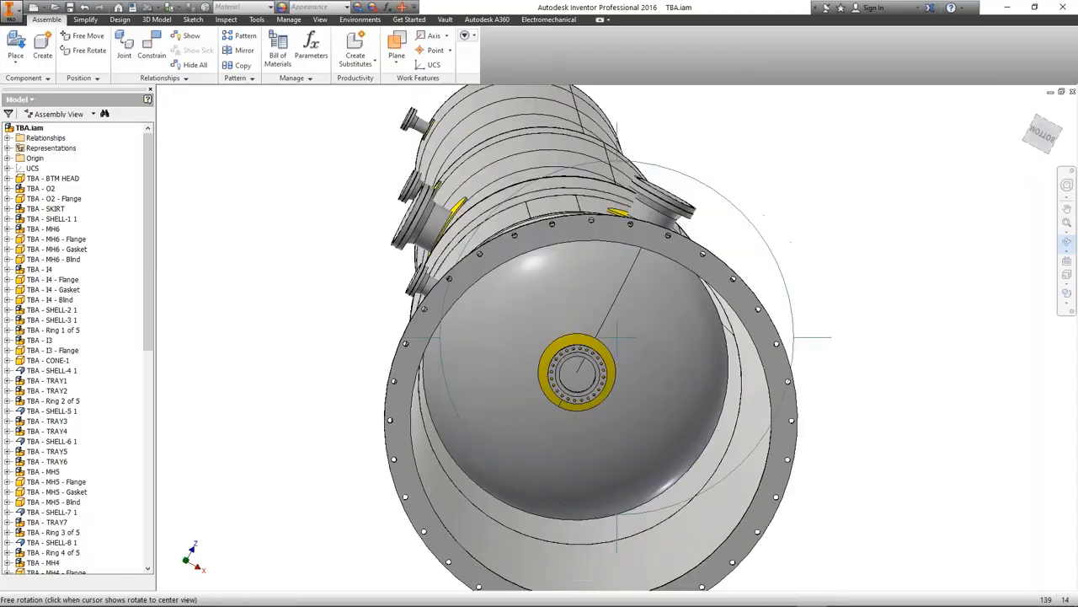
pyautogui.moveTo(638, 291); pyautogui.dragTo(645, 342)
pyautogui.rightClick(766, 309)
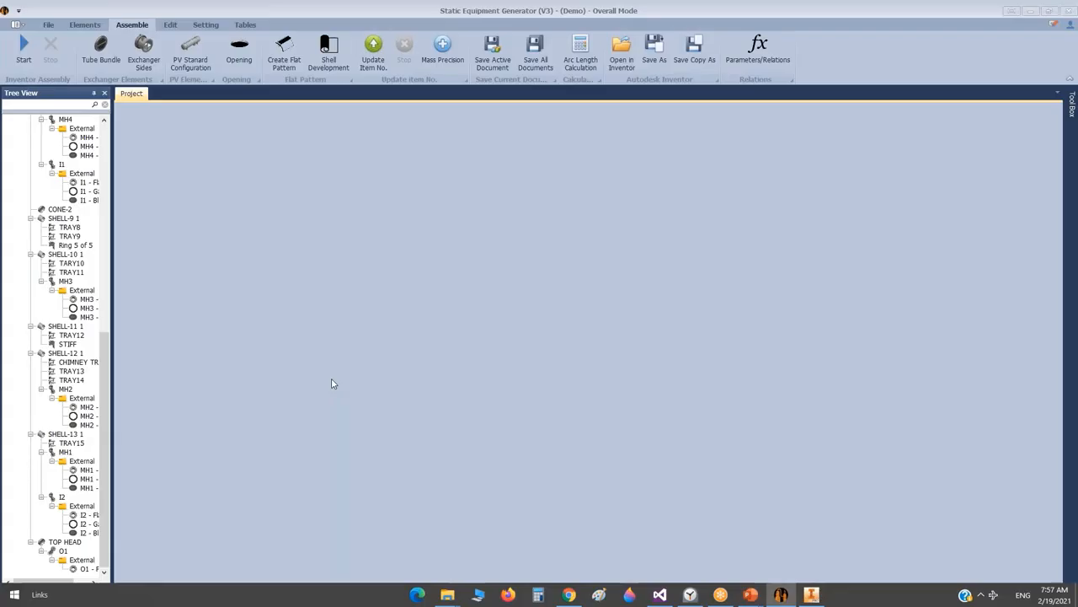
# Switch back to Static Equipment Generator and review the vessel's elements in a widened tree
pyautogui.click(43, 253)
pyautogui.scroll(5, 44, 252)
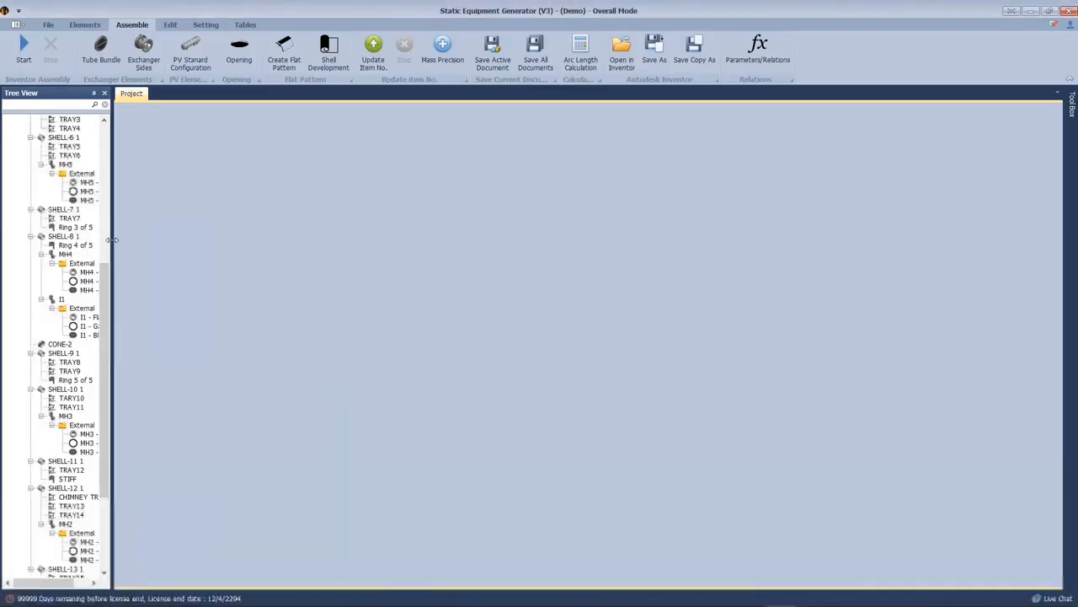
pyautogui.moveTo(113, 207); pyautogui.dragTo(173, 198)
pyautogui.scroll(10, 157, 122)
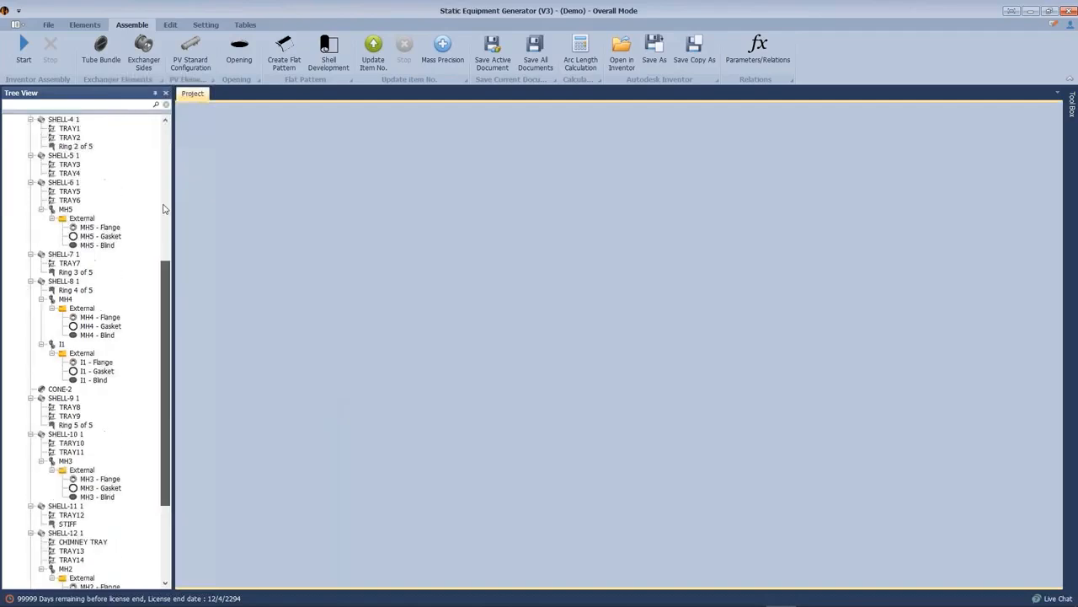
# Add an elbow named O2-Elbow to the External folder of the bottom head's O2 nozzle and open its parameters
pyautogui.click(80, 156)
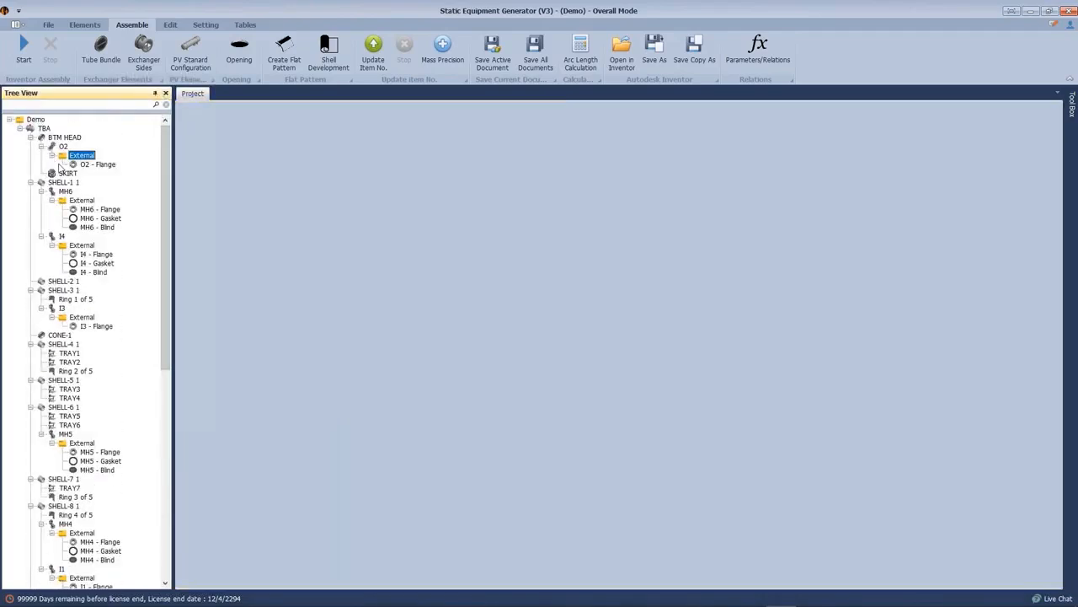
pyautogui.click(84, 26)
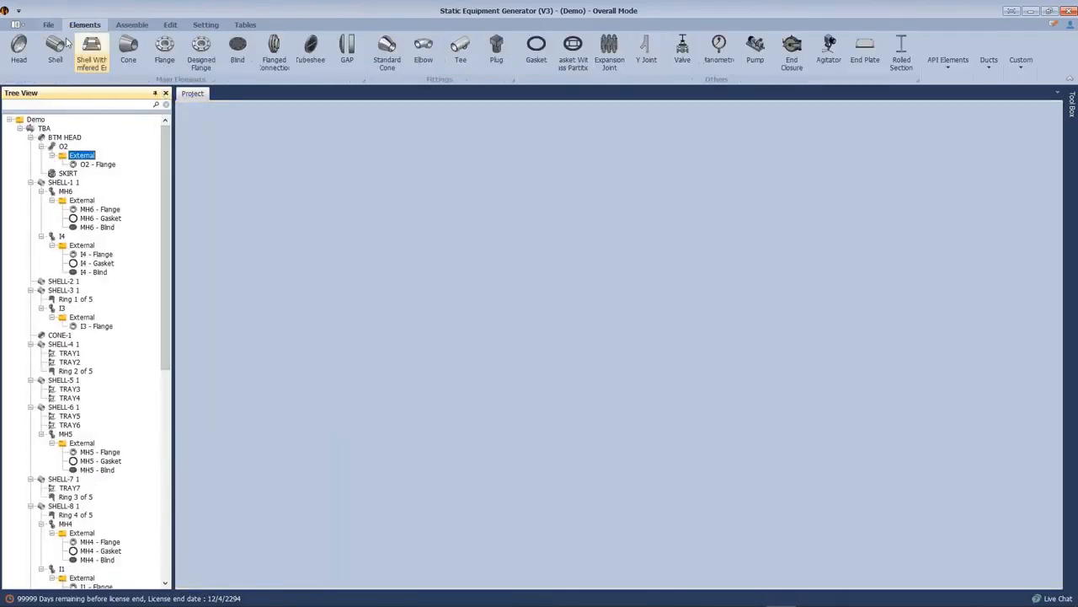
pyautogui.click(422, 50)
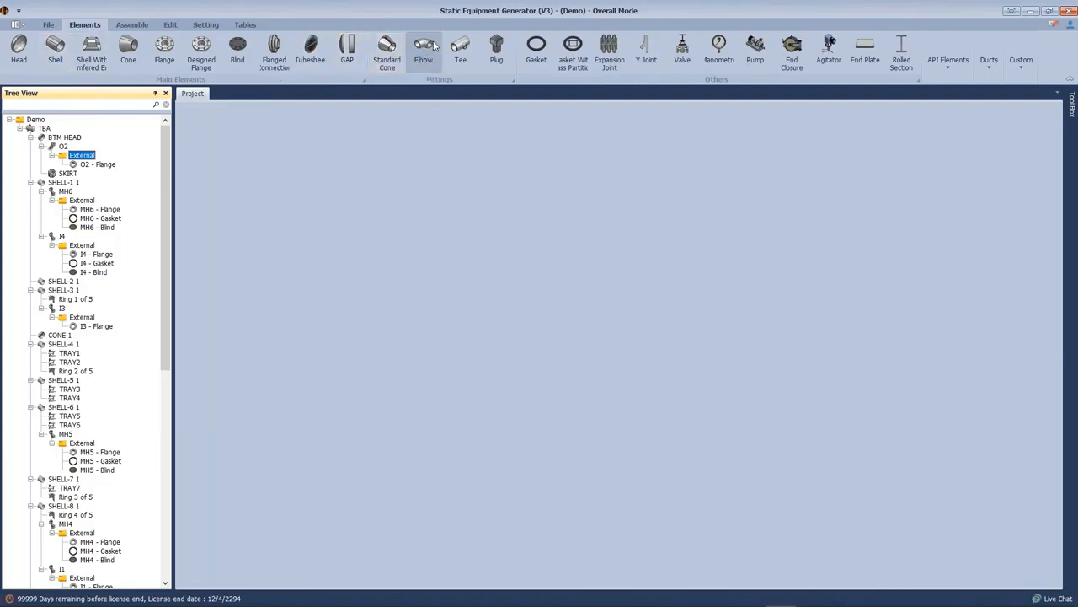
pyautogui.write('O2-Elbow')
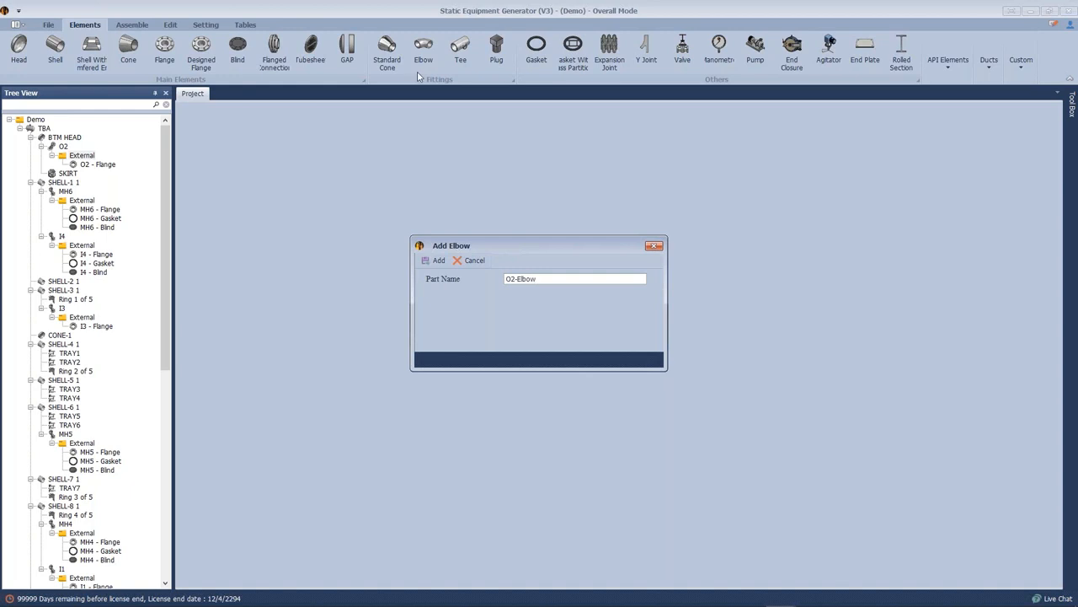
pyautogui.scroll(-12, 93, 175)
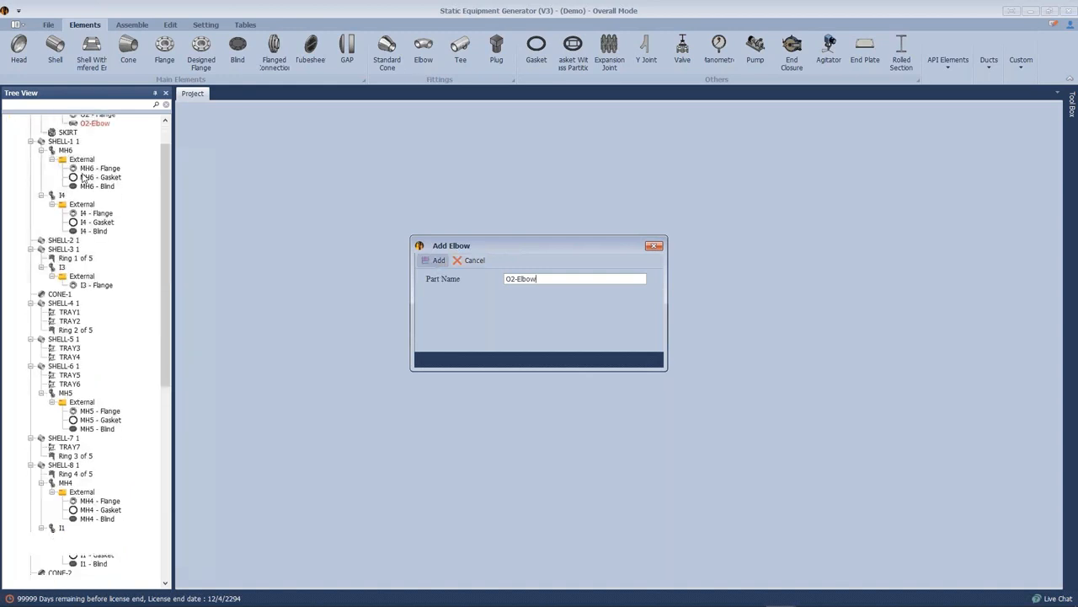
pyautogui.press('Return')
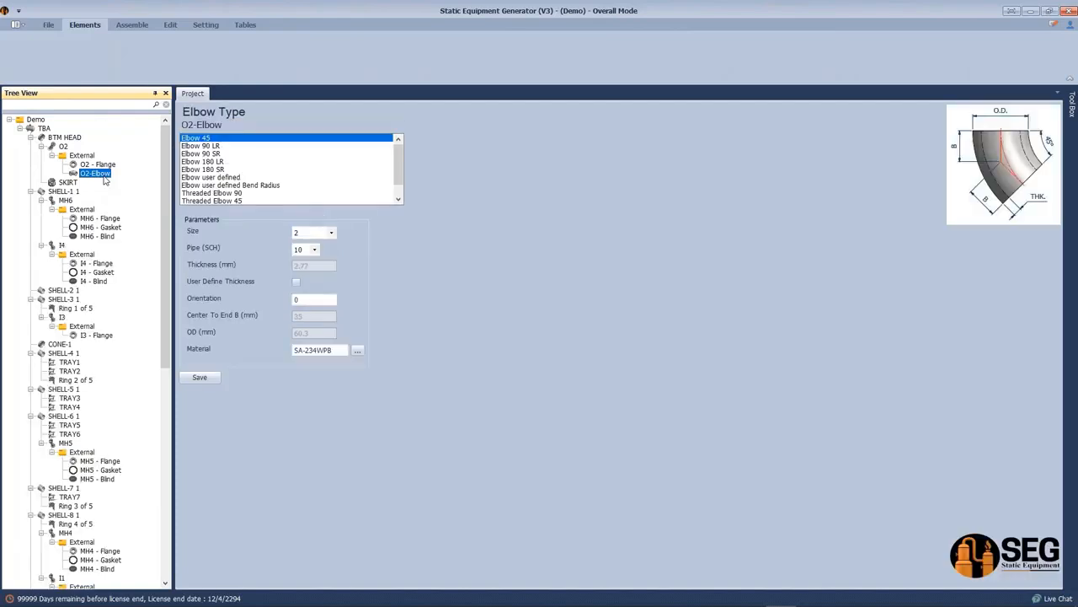
# Define O2-Elbow as an Elbow 90 LR of size 10 with a user-defined thickness of 14 mm, and save it
pyautogui.click(187, 145)
pyautogui.click(313, 232)
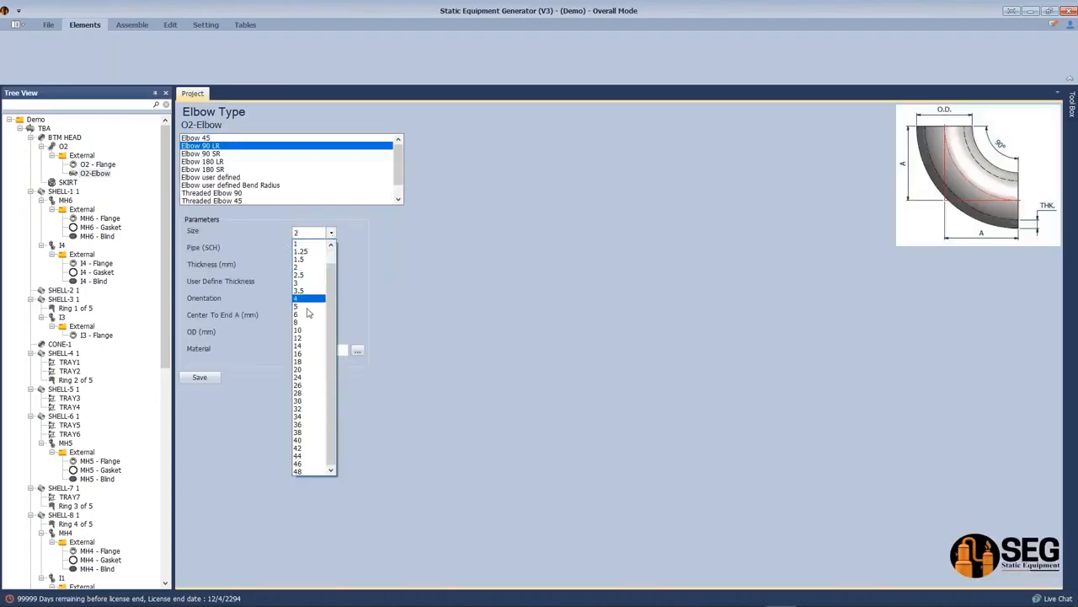
pyautogui.click(303, 330)
pyautogui.click(332, 250)
pyautogui.click(332, 254)
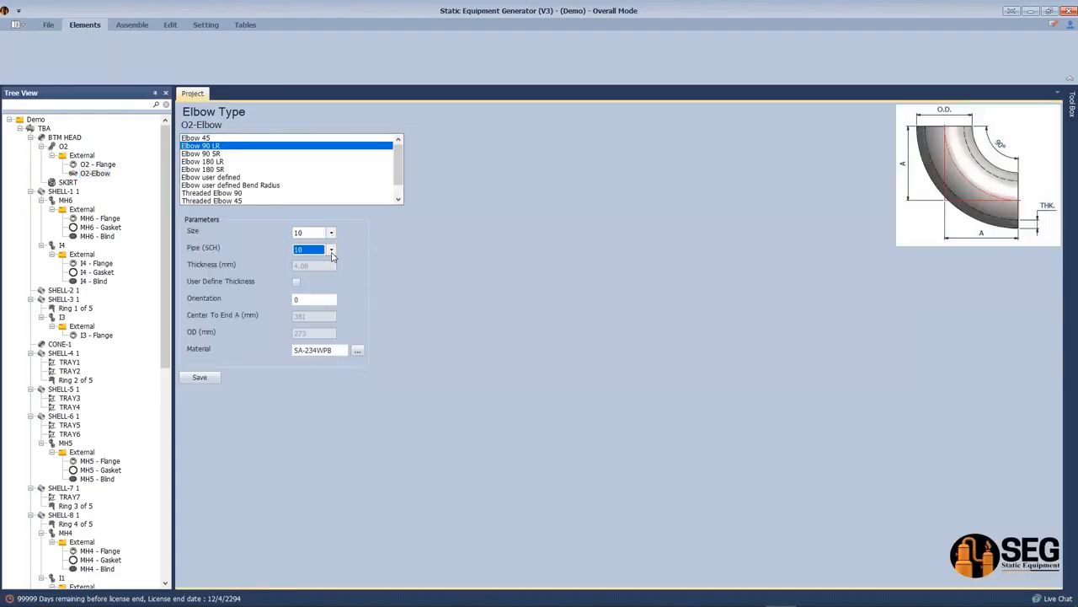
pyautogui.click(296, 282)
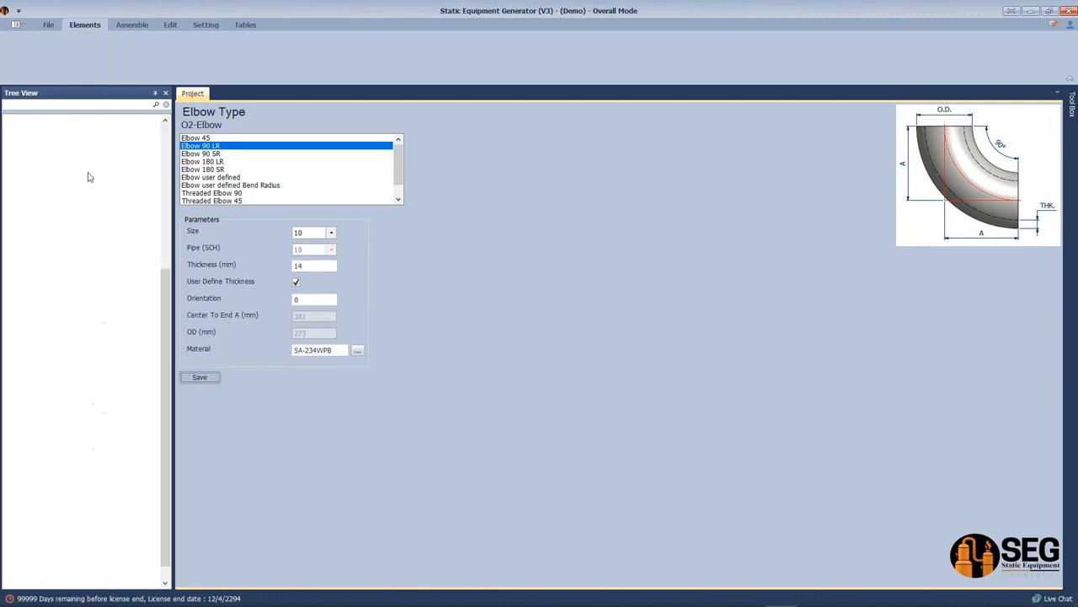
# Check the O2 - Flange parameters, set O2-Elbow's size to 20 to match, and save the elbow
pyautogui.click(97, 165)
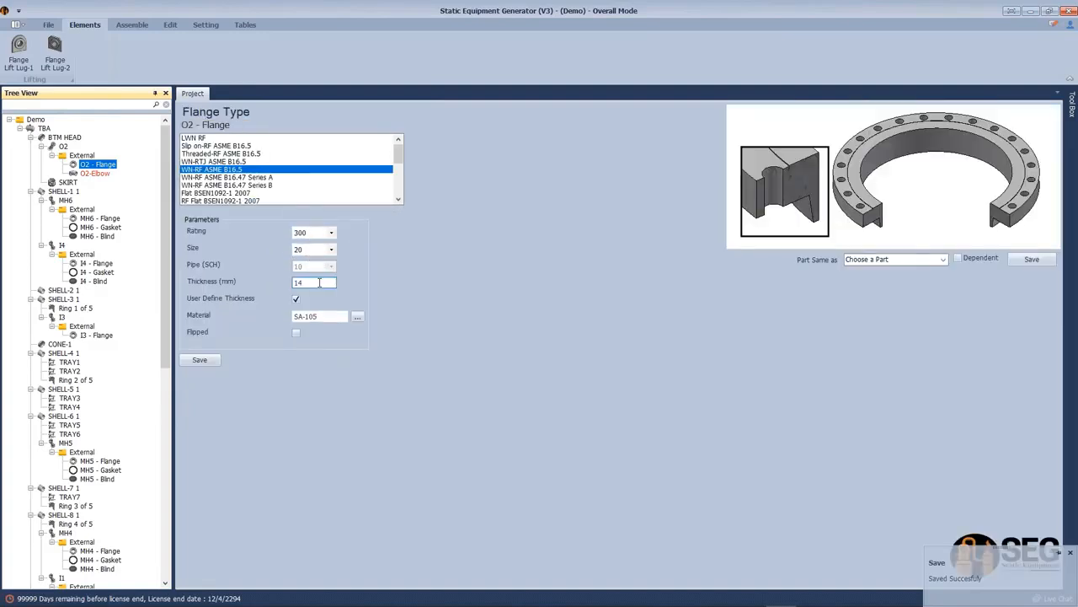
pyautogui.click(96, 174)
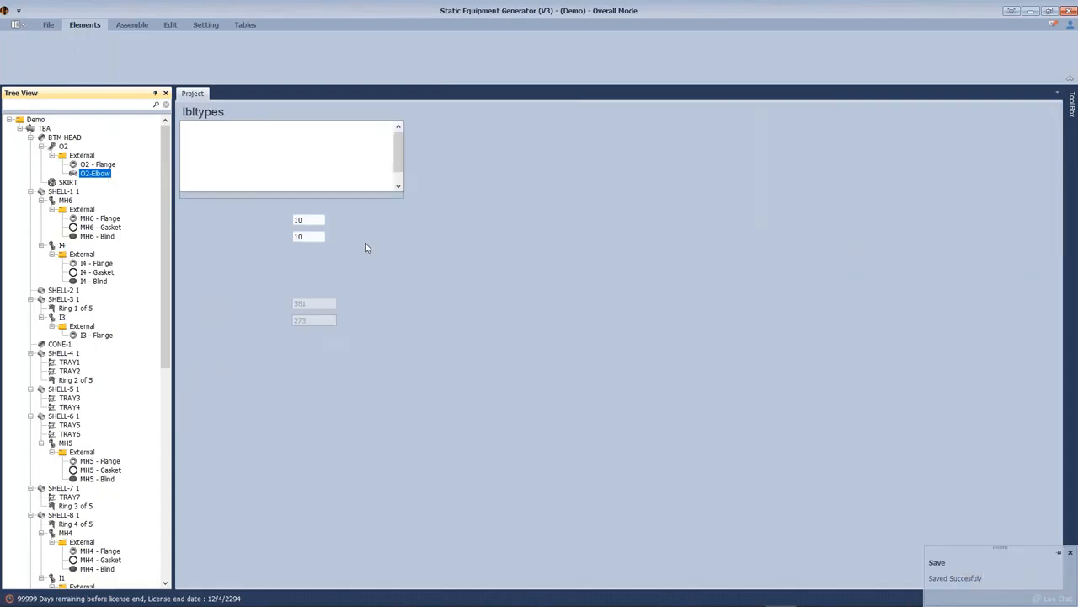
pyautogui.click(330, 230)
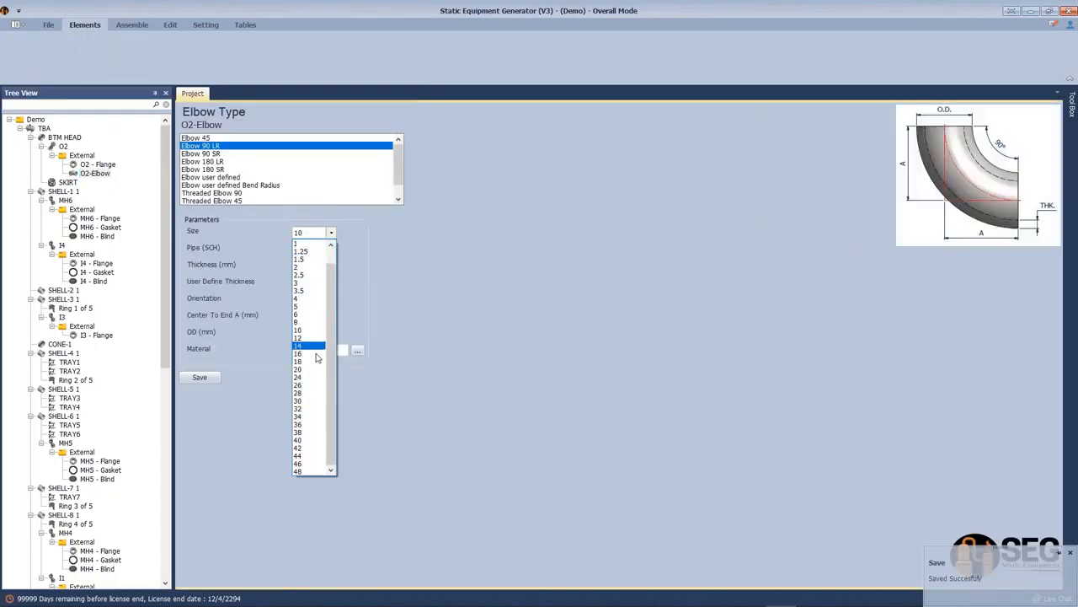
pyautogui.click(309, 371)
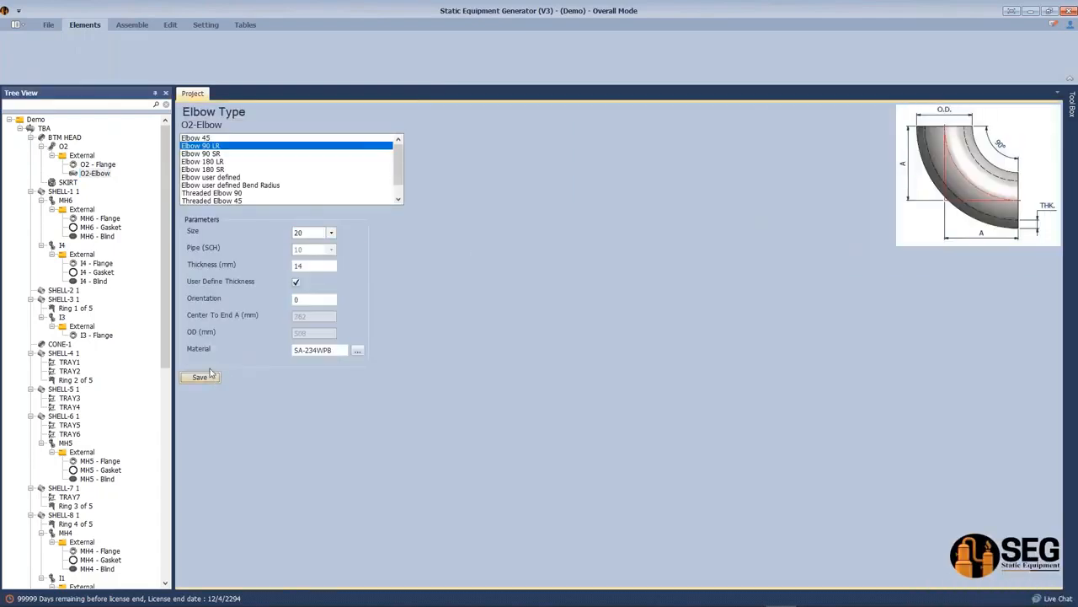
pyautogui.click(200, 377)
# Add a shell part named O2-Pipe to the O2 nozzle's External folder
pyautogui.click(83, 157)
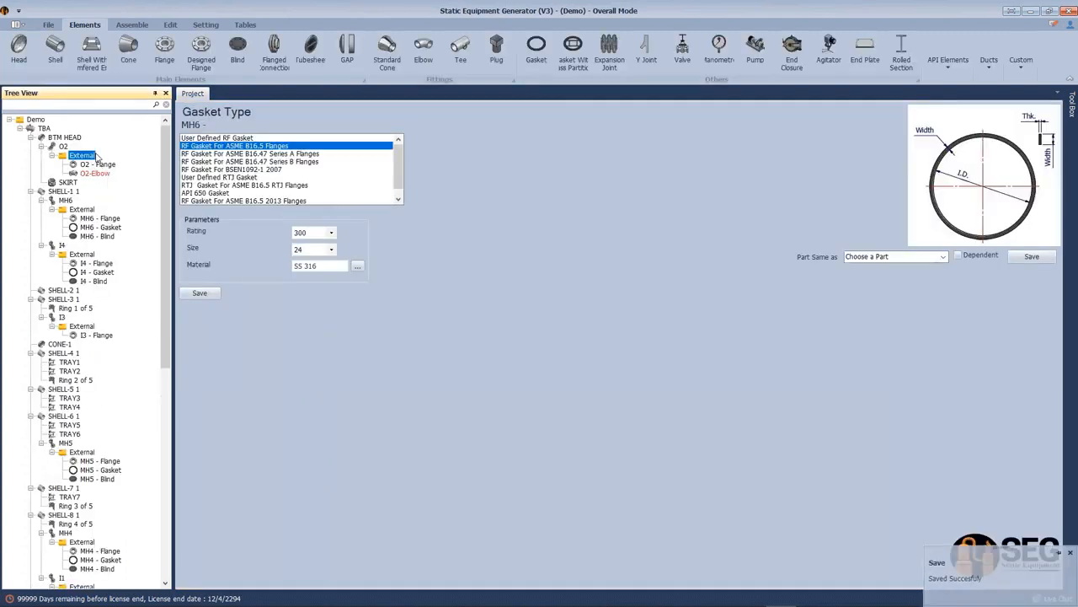
pyautogui.click(56, 49)
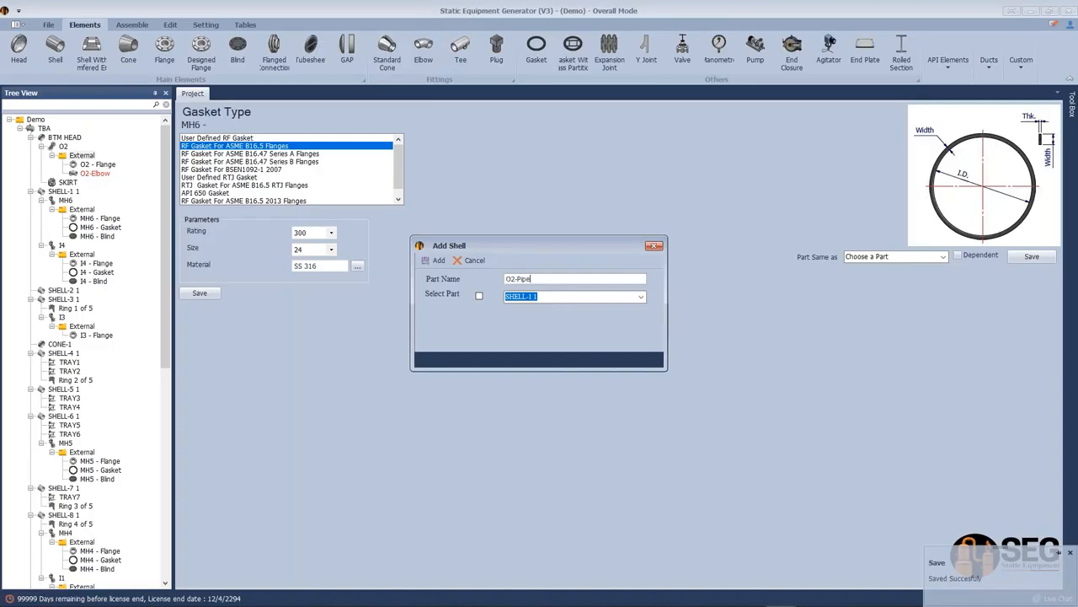
pyautogui.click(436, 260)
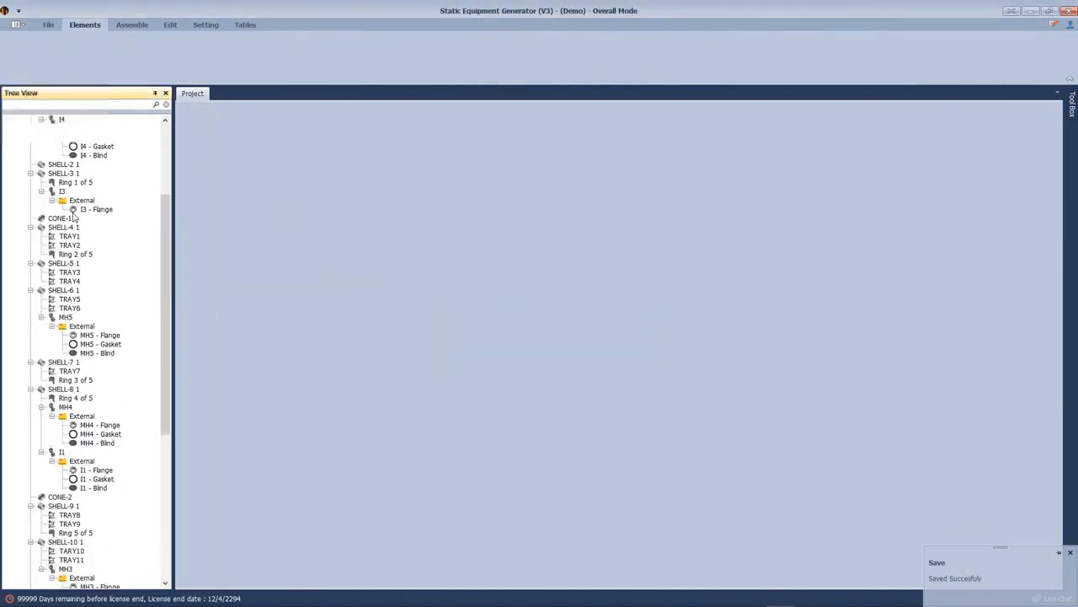
# Define O2-Pipe with outer diameter 20, a user-defined thickness of 14 mm and a length of 1600 mm, and save it
pyautogui.scroll(5, 75, 209)
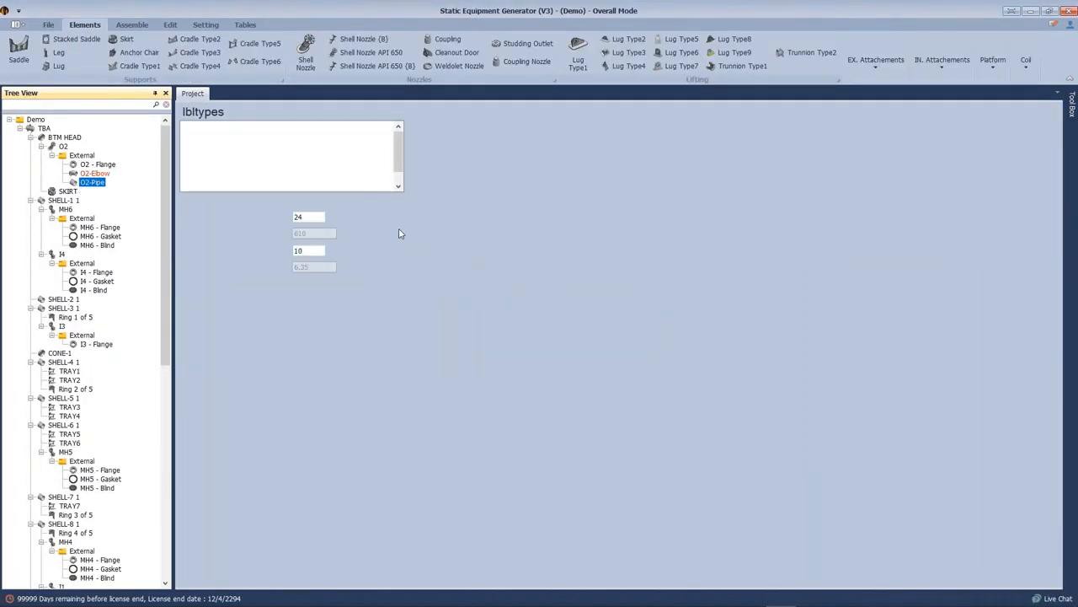
pyautogui.click(331, 230)
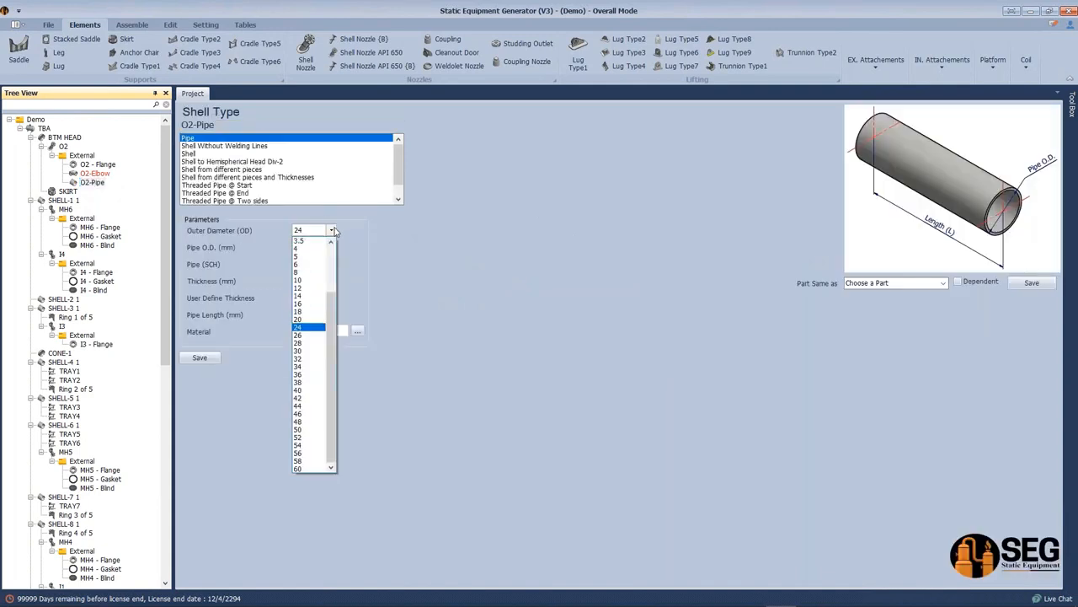
pyautogui.click(320, 314)
pyautogui.click(296, 297)
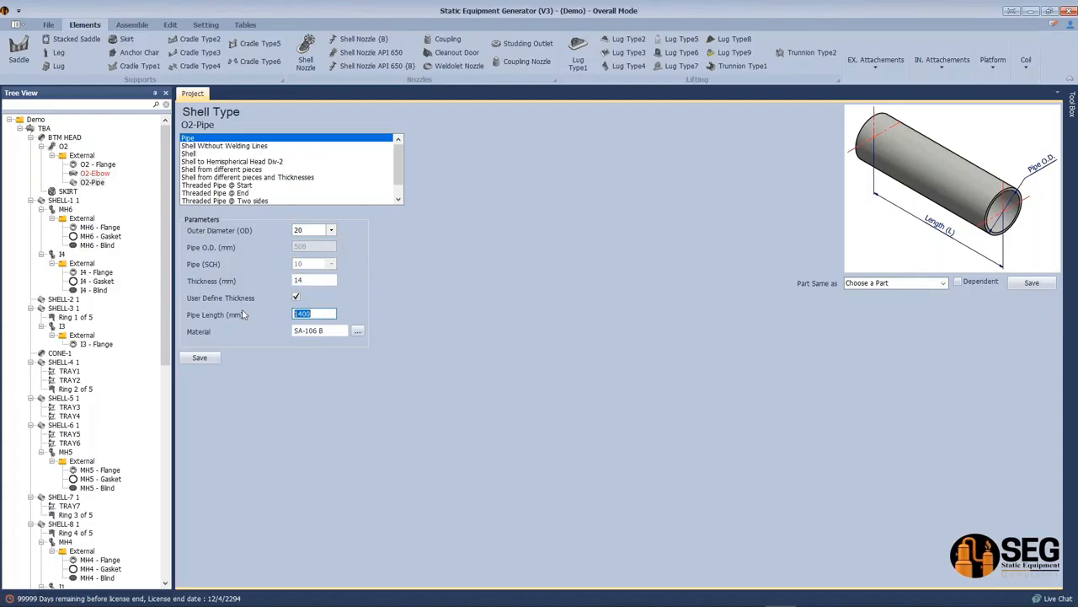
pyautogui.click(200, 361)
# Start the Inventor assembly of the new O2 parts and switch to TBA.iam in Autodesk Inventor
pyautogui.click(127, 25)
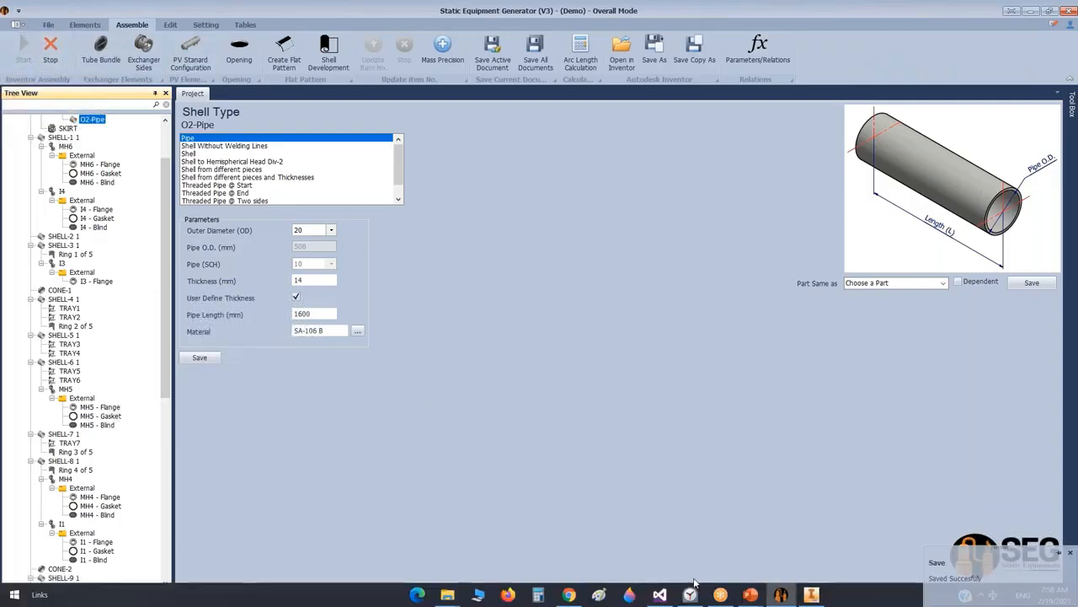
pyautogui.click(810, 595)
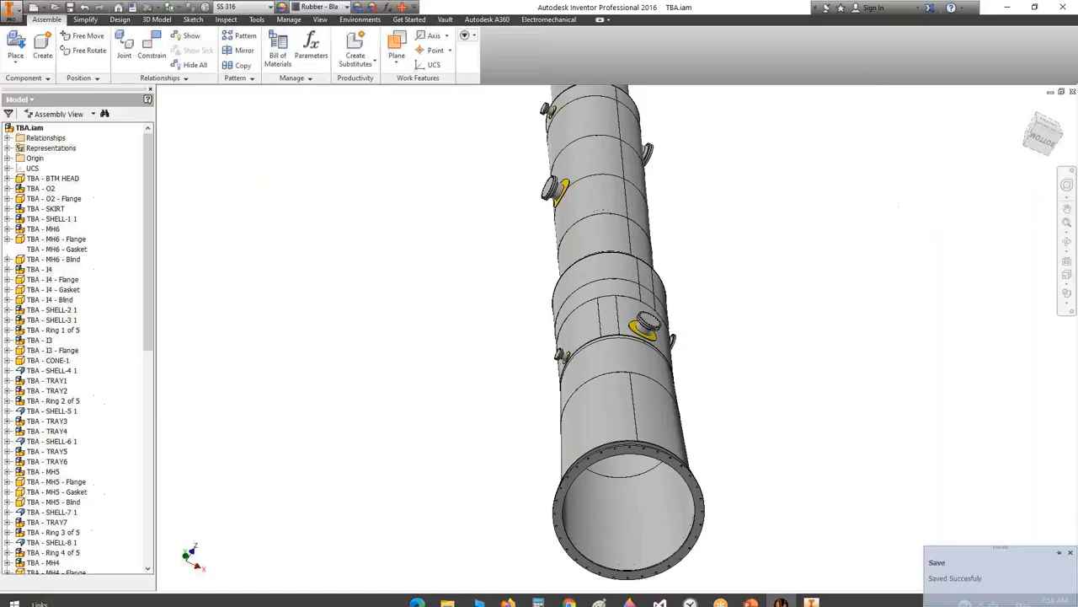
pyautogui.scroll(-4, 634, 491)
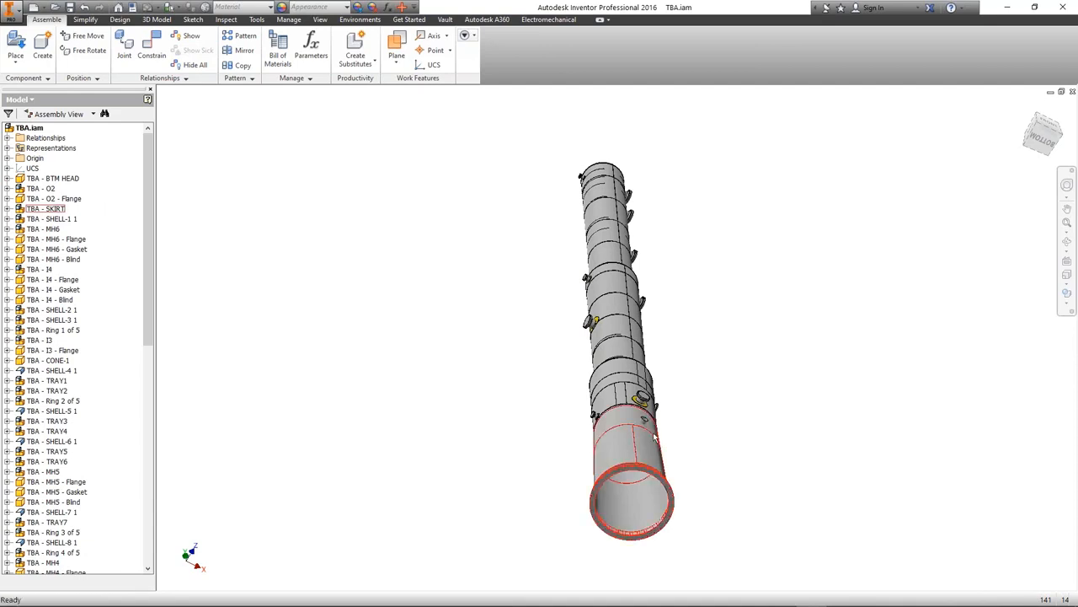
# Examine the added O2 elbow and pipe from below the bottom head, including where the pipe passes the skirt
pyautogui.scroll(5, 662, 446)
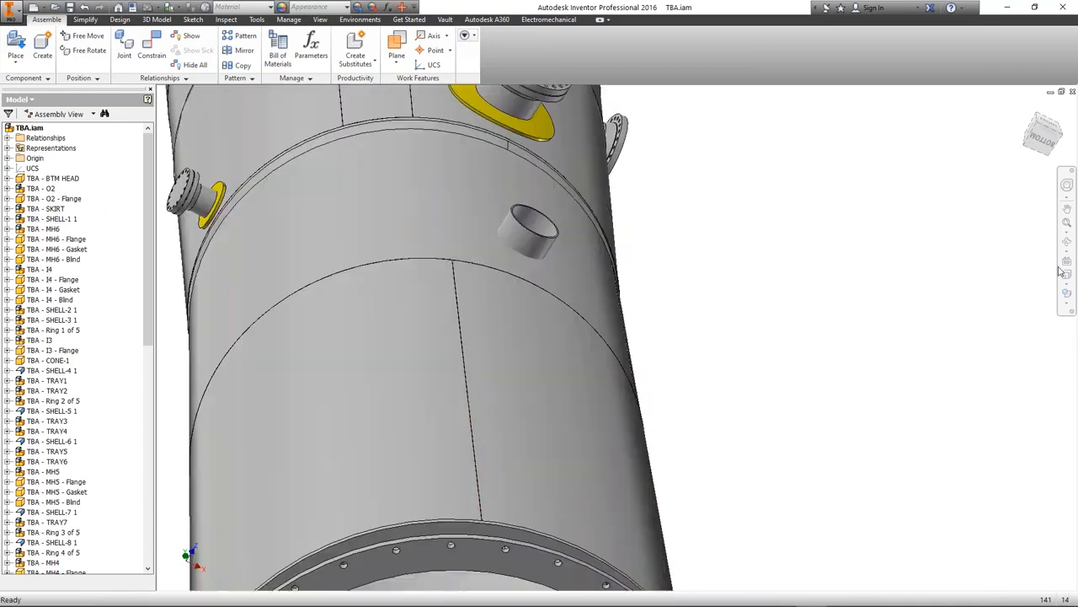
pyautogui.click(1067, 244)
pyautogui.scroll(-2, 643, 278)
pyautogui.moveTo(597, 446); pyautogui.dragTo(601, 245)
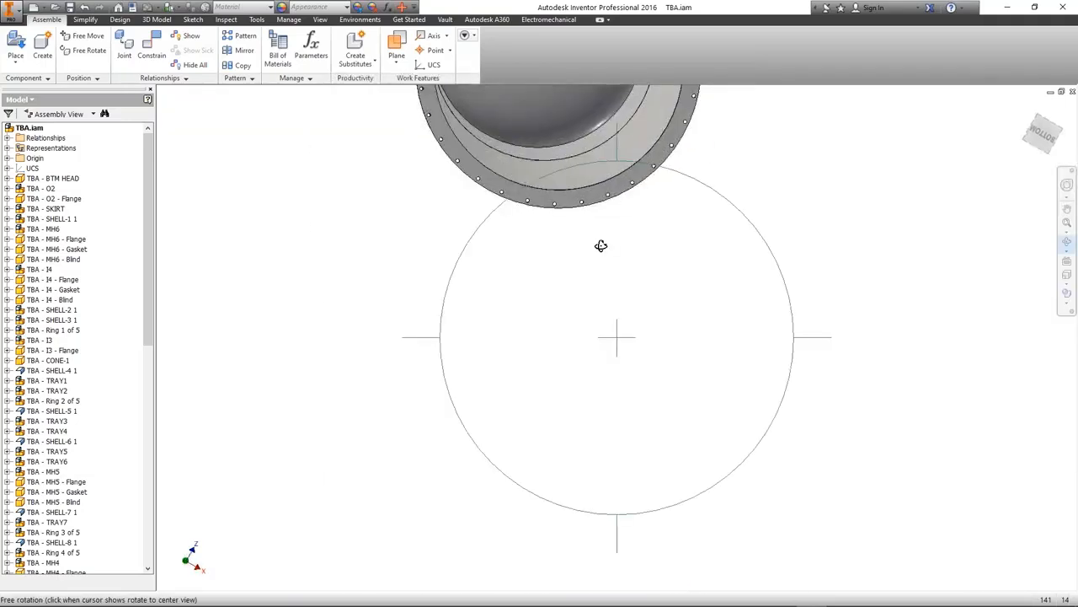
pyautogui.moveTo(590, 311); pyautogui.dragTo(349, 337)
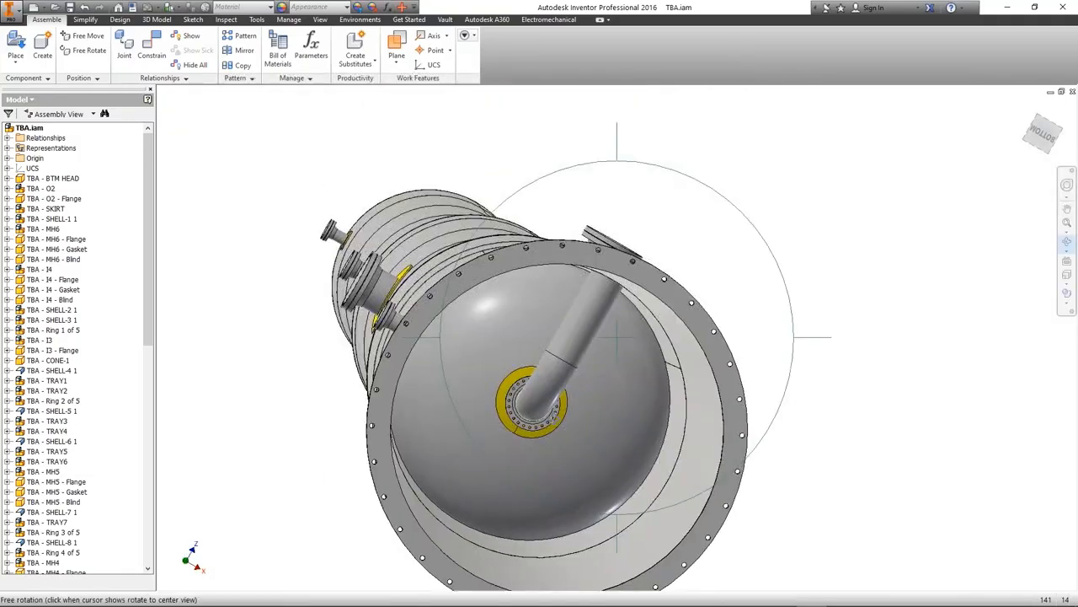
pyautogui.scroll(3, 548, 370)
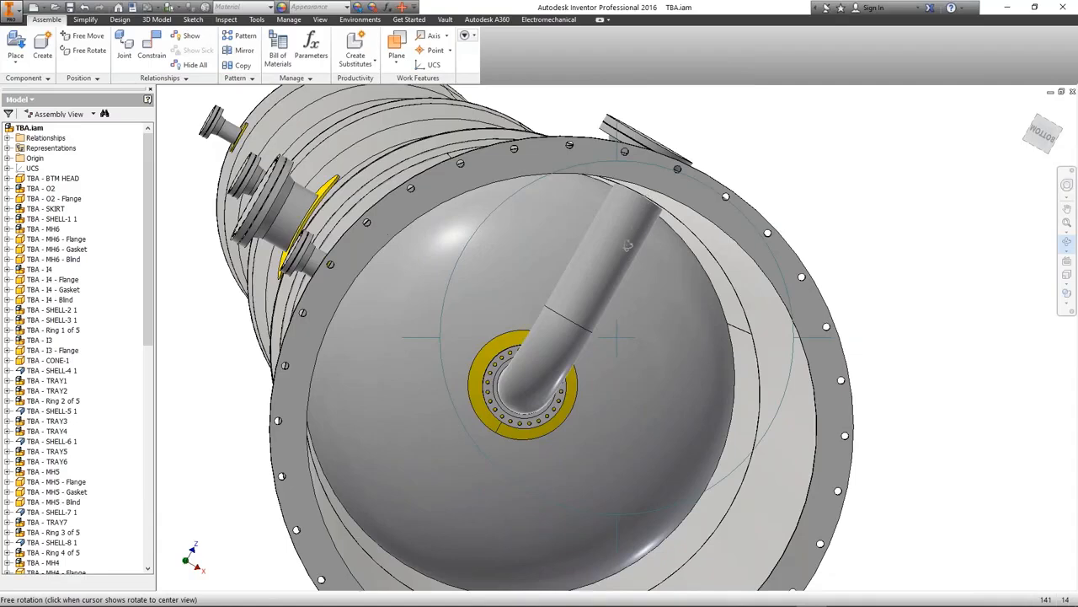
pyautogui.press('Escape')
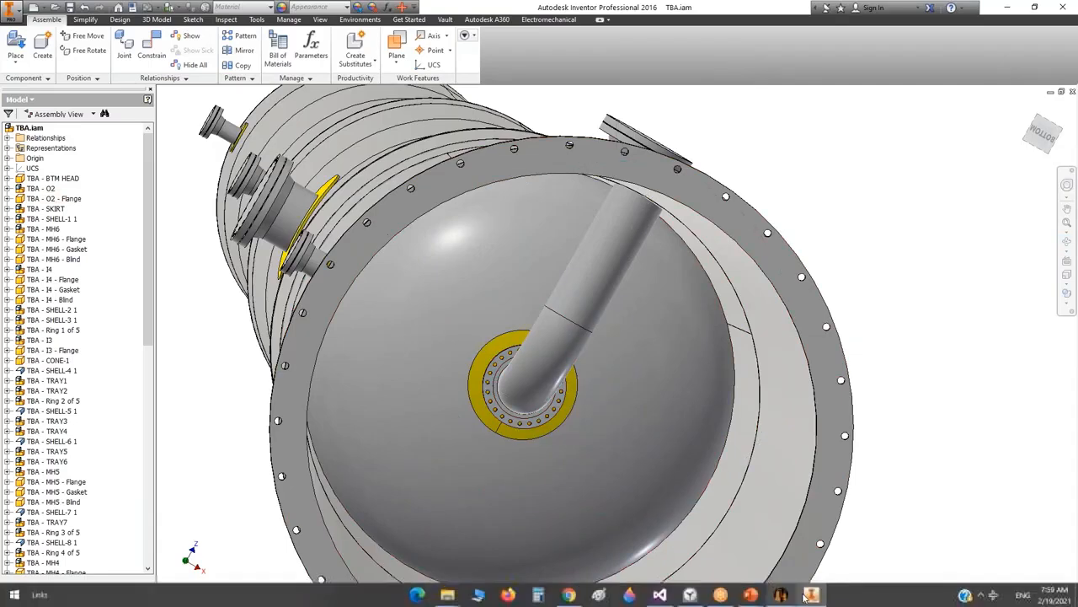
# Switch back to Static Equipment Generator and move O2 - Flange after O2-Pipe in the nozzle's External parts
pyautogui.click(780, 595)
pyautogui.scroll(3, 93, 171)
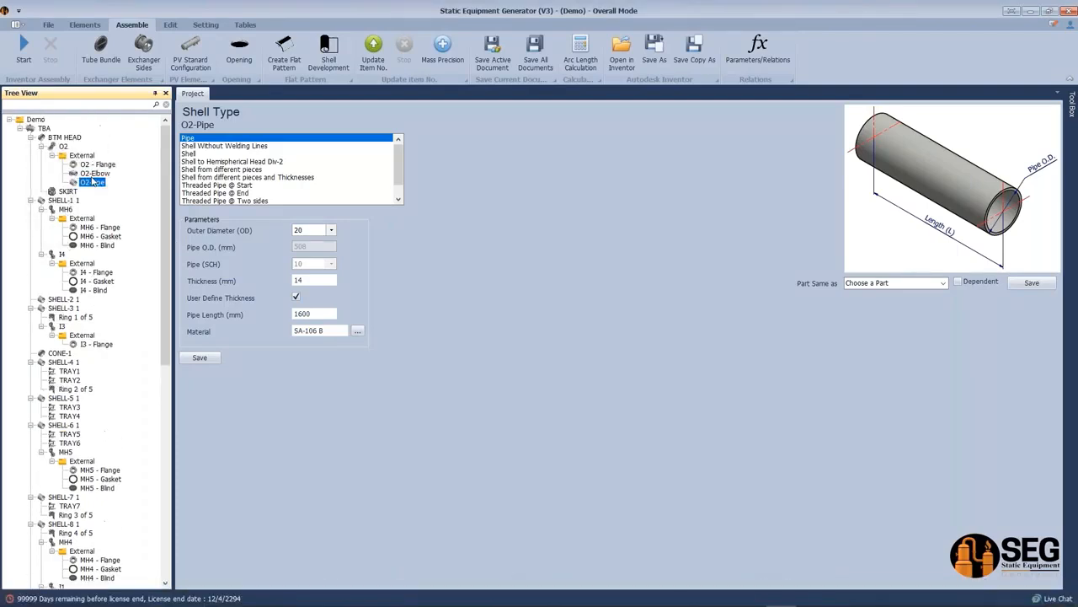
pyautogui.click(99, 165)
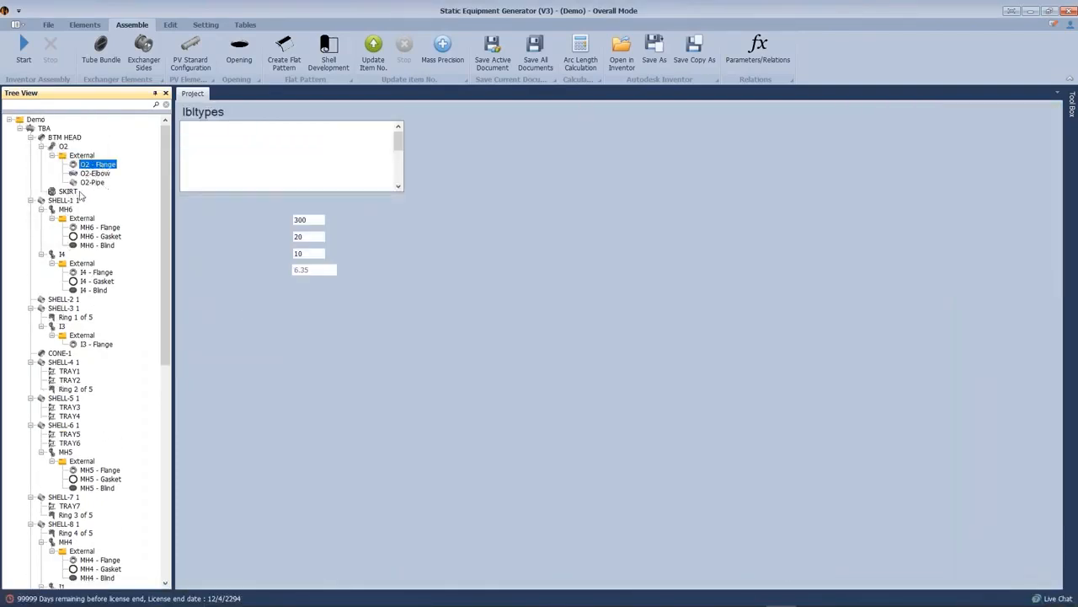
pyautogui.rightClick(92, 171)
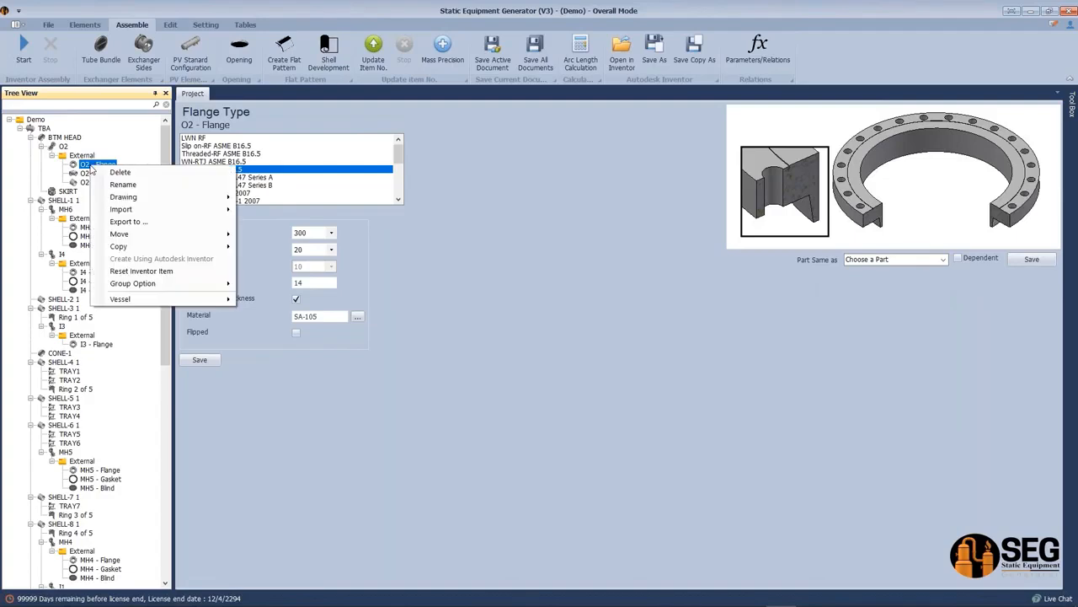
pyautogui.moveTo(155, 236)
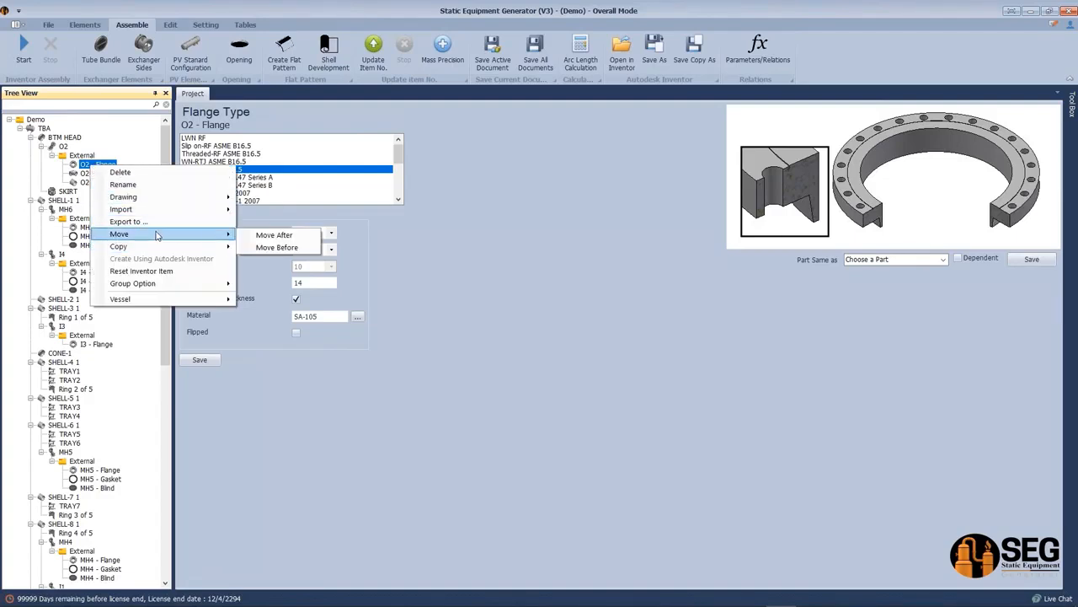
pyautogui.click(285, 237)
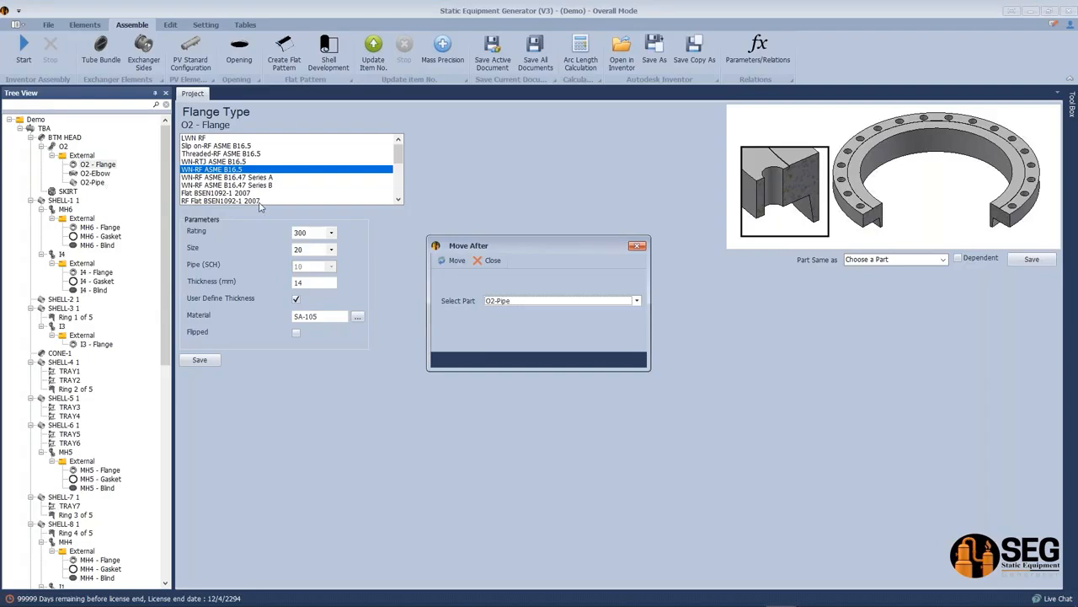
pyautogui.click(453, 260)
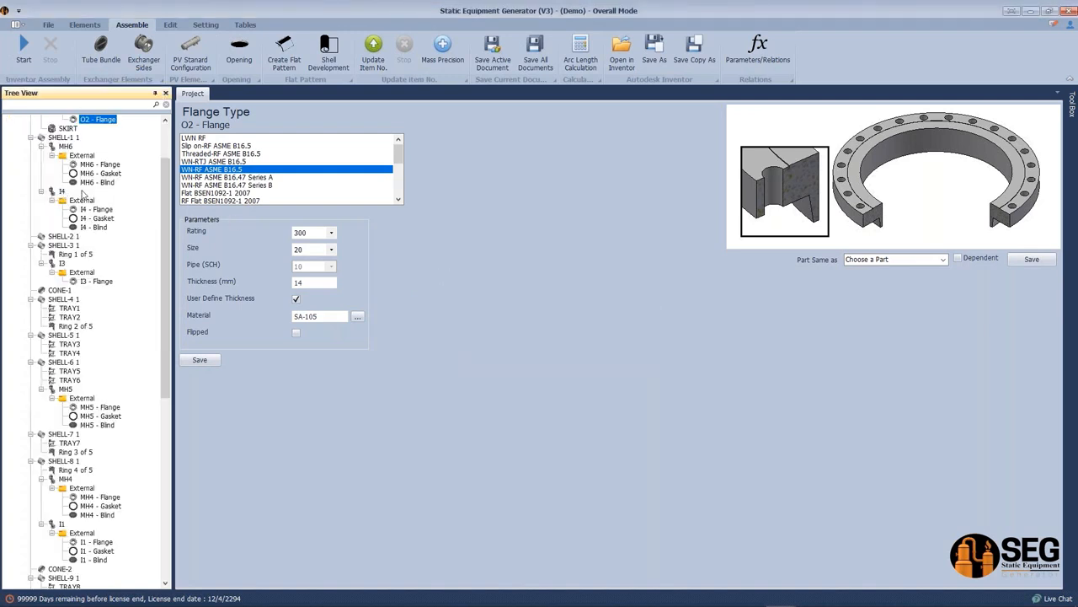
# Open the O2 nozzle's data, start the Inventor assembly with the reordered external parts, and switch to Autodesk Inventor
pyautogui.click(95, 165)
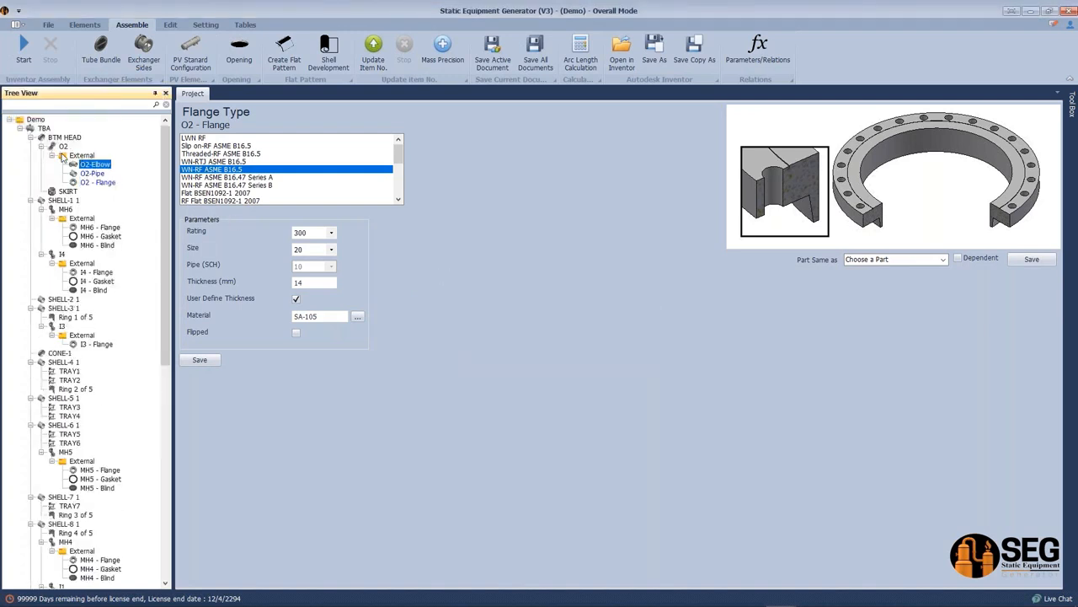
pyautogui.click(63, 147)
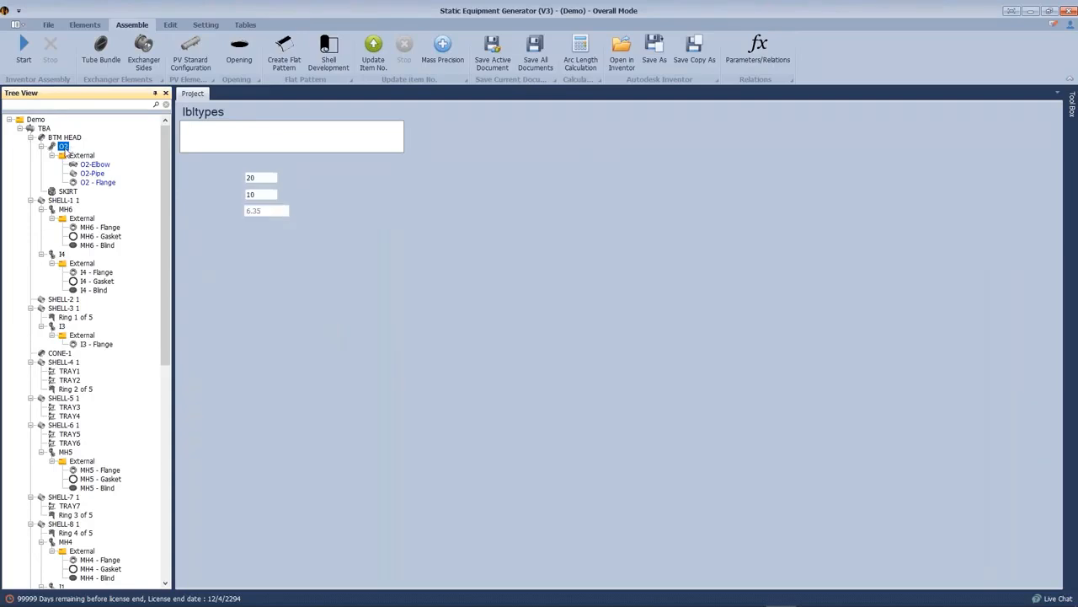
pyautogui.click(94, 167)
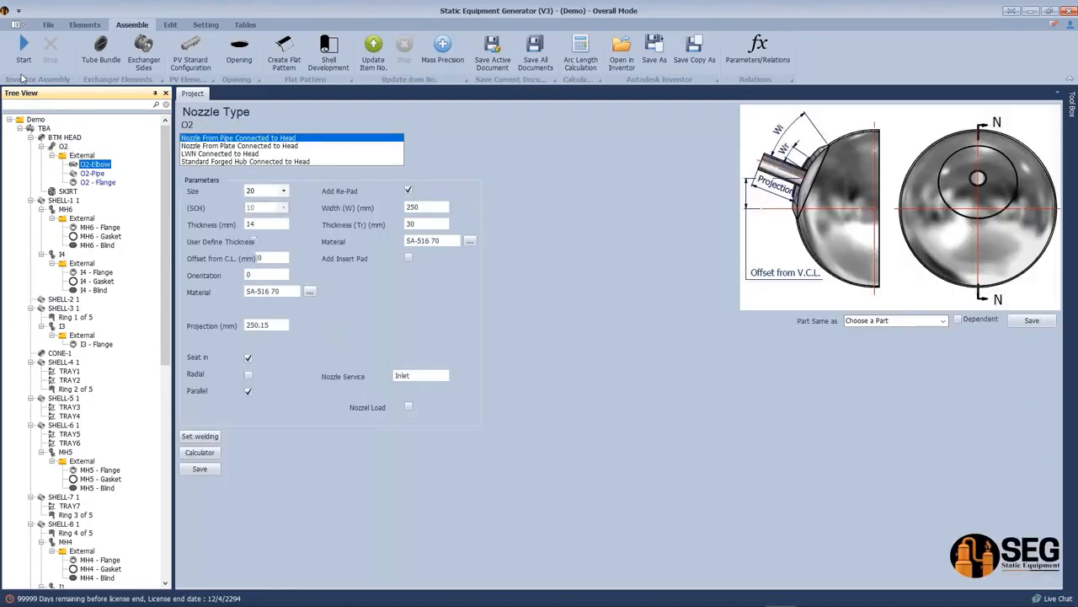
pyautogui.click(23, 52)
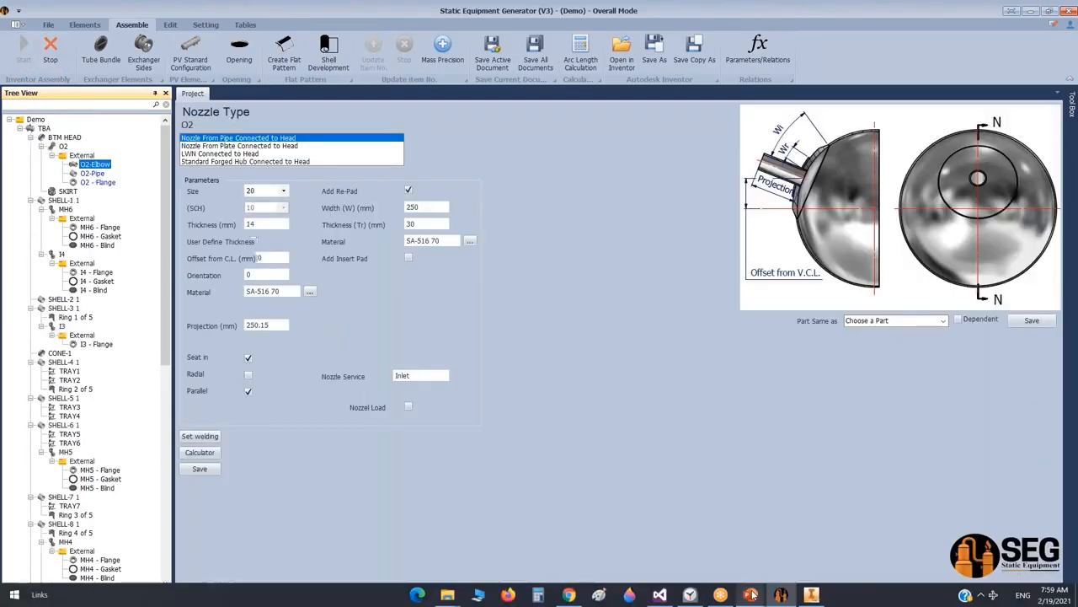
pyautogui.click(810, 595)
# Examine the O2 elbow, pipe and end flange from below the bottom head, including where the pipe leaves the skirt
pyautogui.scroll(-5, 662, 422)
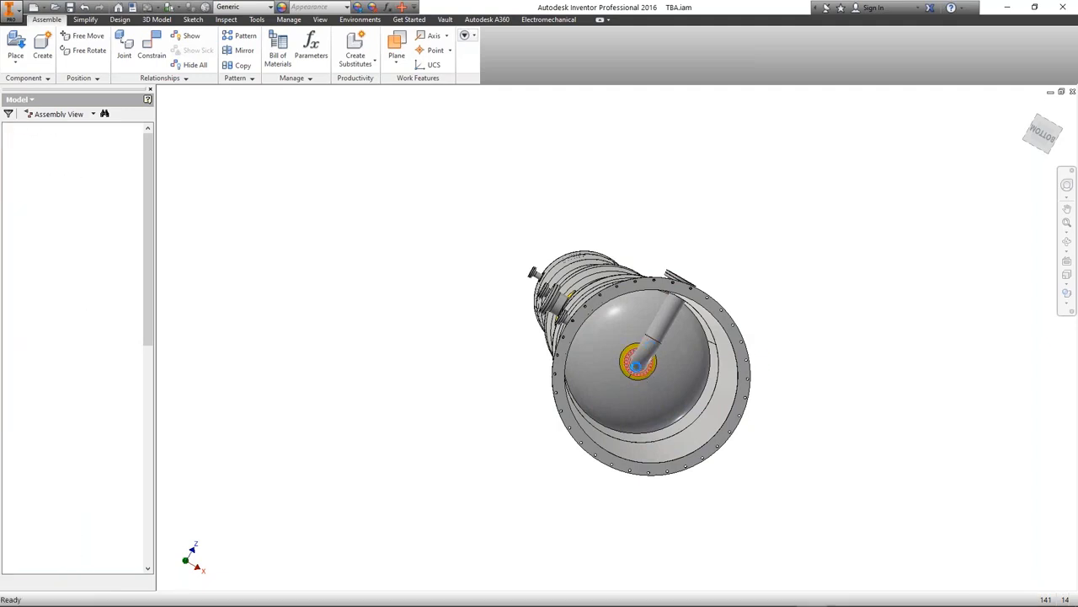
pyautogui.click(1067, 243)
pyautogui.moveTo(617, 336); pyautogui.dragTo(712, 381)
pyautogui.scroll(-4, 712, 381)
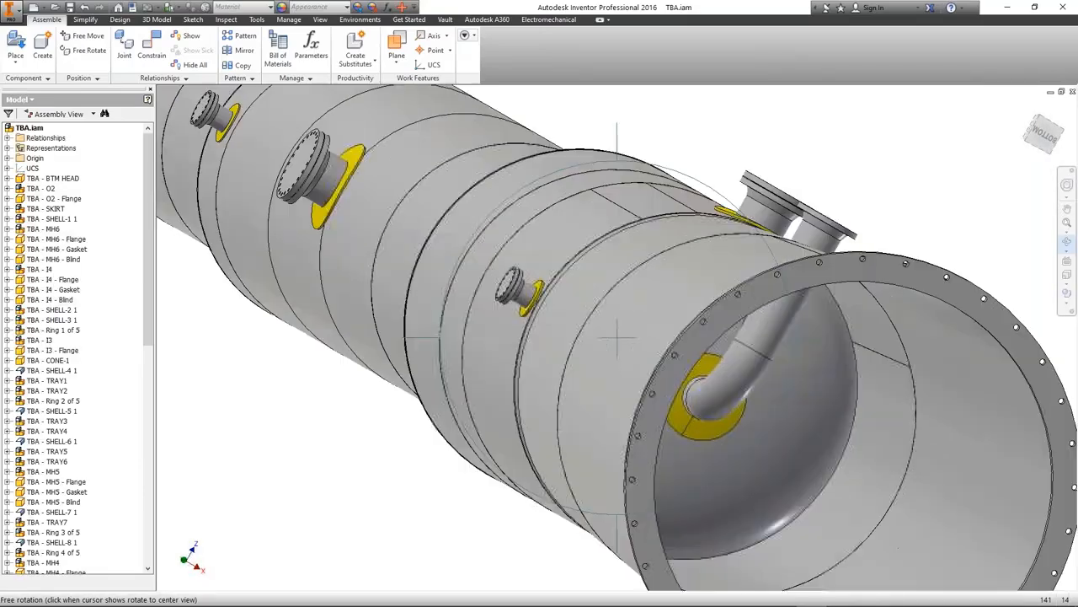
pyautogui.scroll(3, 726, 354)
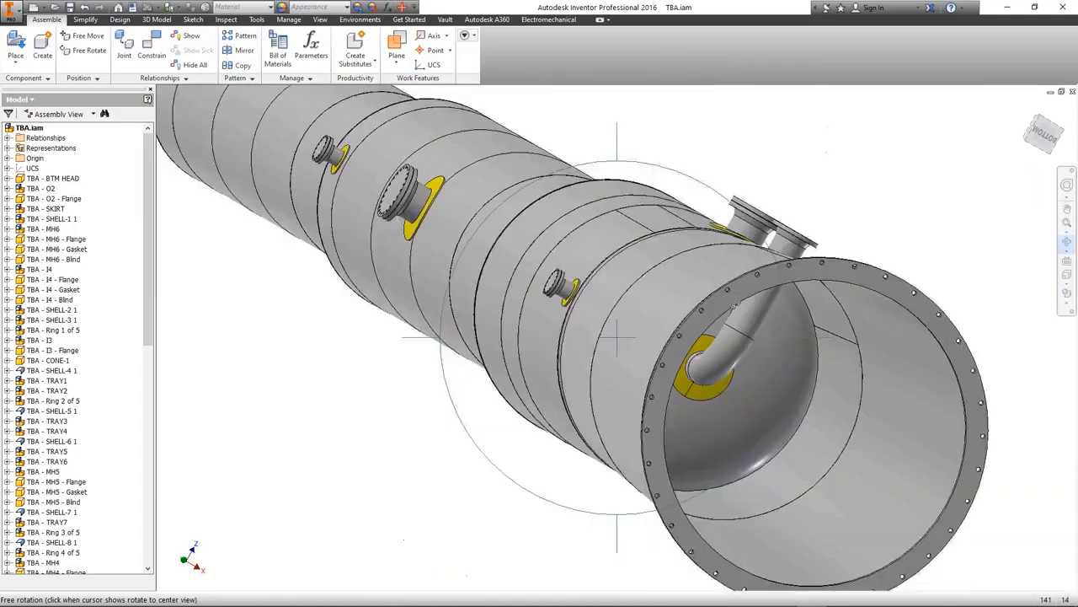
pyautogui.moveTo(726, 354); pyautogui.dragTo(728, 330)
pyautogui.scroll(2, 724, 345)
pyautogui.scroll(-2, 688, 395)
pyautogui.moveTo(687, 385); pyautogui.dragTo(641, 192, button='middle')
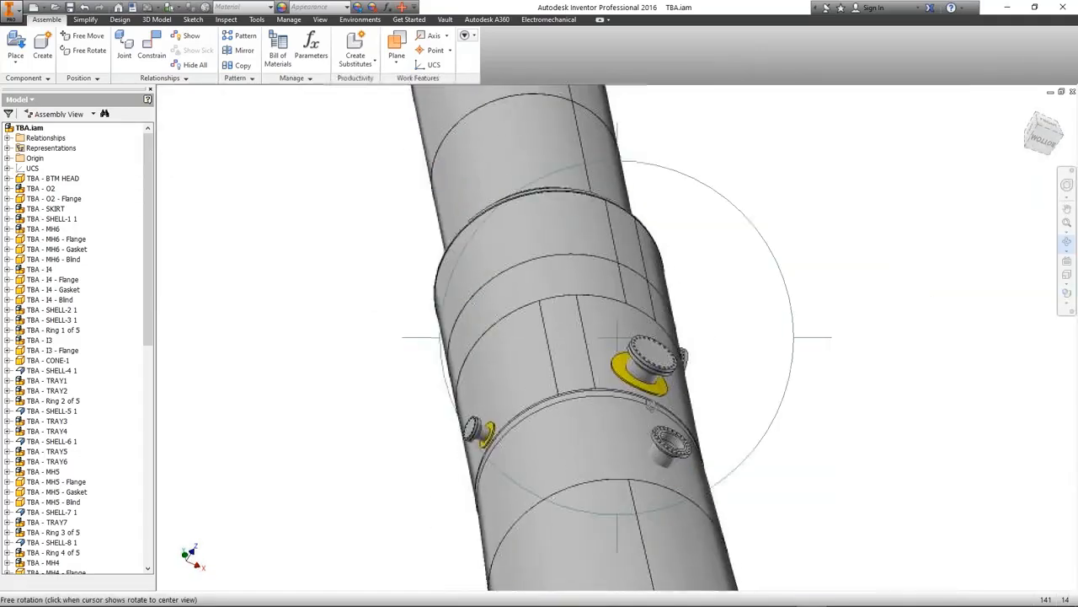
# Examine the whole vessel along its height and inspect the top head with its O1 nozzle in front view
pyautogui.scroll(-3, 653, 455)
pyautogui.scroll(5, 654, 430)
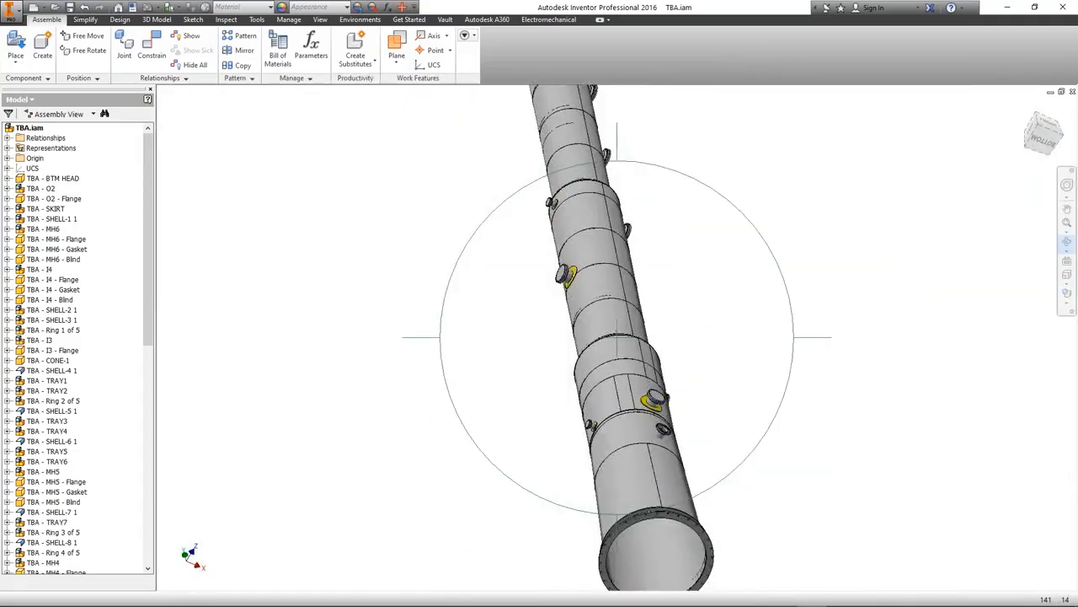
pyautogui.moveTo(651, 300); pyautogui.dragTo(660, 354)
pyautogui.scroll(4, 661, 352)
pyautogui.moveTo(693, 252); pyautogui.dragTo(693, 293, button='middle')
pyautogui.scroll(-5, 681, 248)
pyautogui.rightClick(698, 226)
pyautogui.click(738, 224)
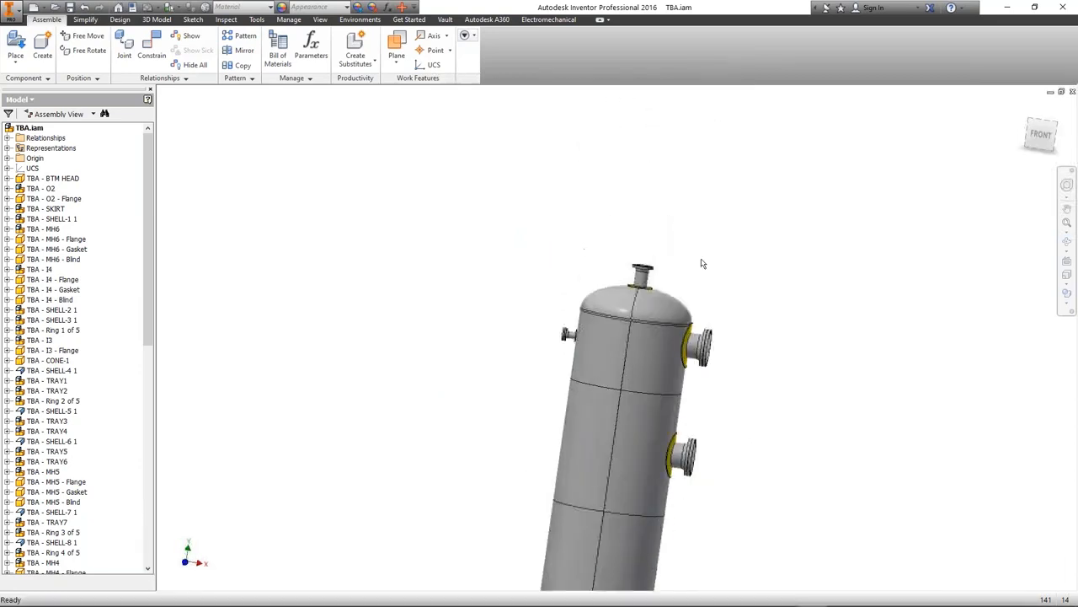
pyautogui.click(1039, 156)
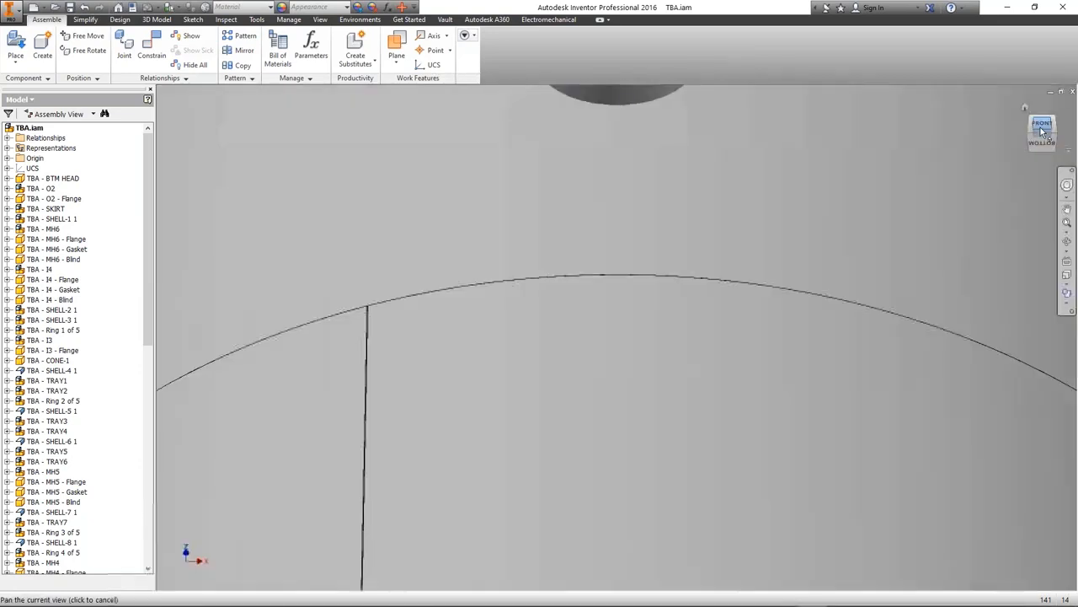
pyautogui.scroll(8, 843, 324)
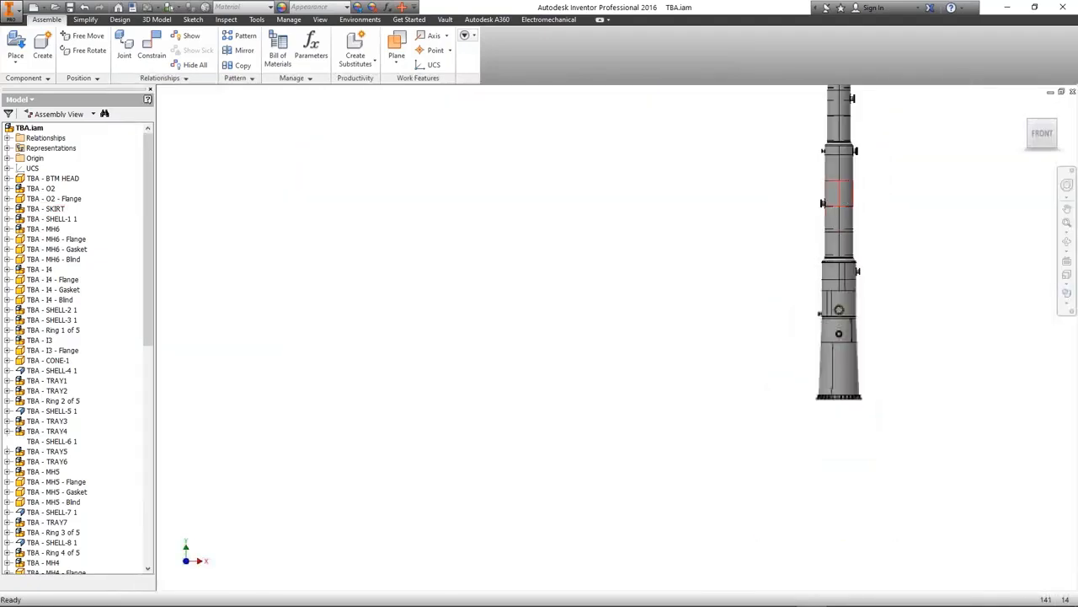
pyautogui.moveTo(844, 187); pyautogui.dragTo(804, 452, button='middle')
pyautogui.scroll(-10, 825, 336)
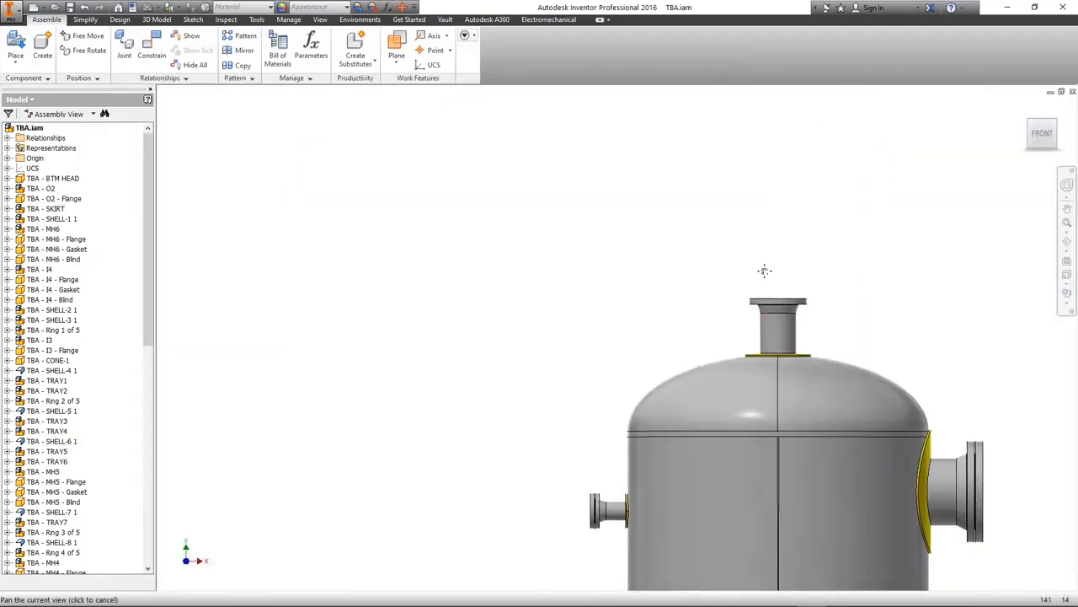
# Switch to Static Equipment Generator, set nozzle O1's projection from V.C.L. to 1050 mm in its projection calculator, calculate and save it
pyautogui.click(783, 596)
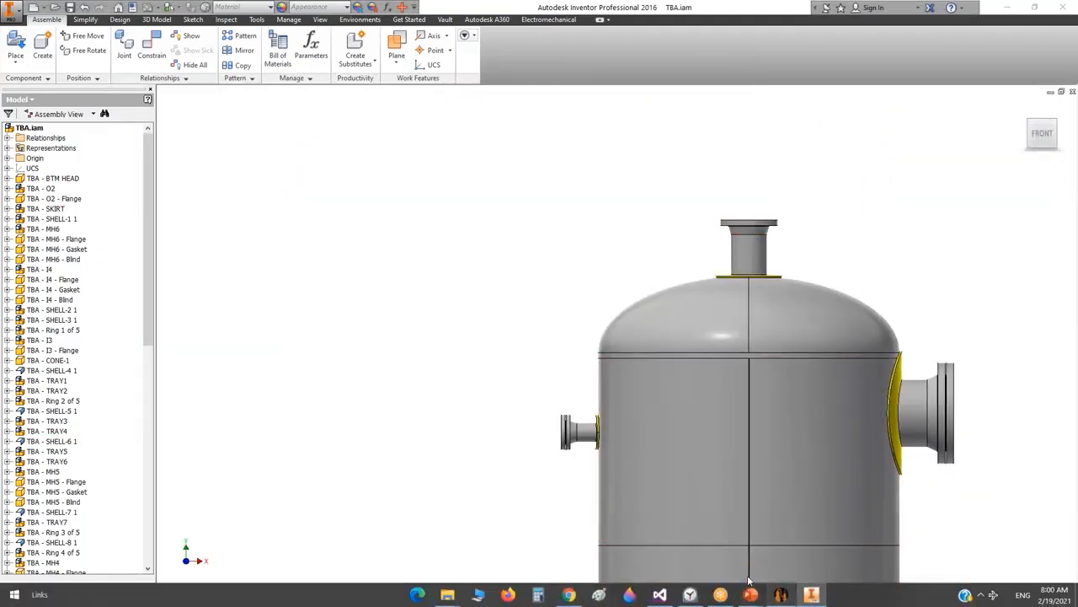
pyautogui.scroll(-13, 93, 461)
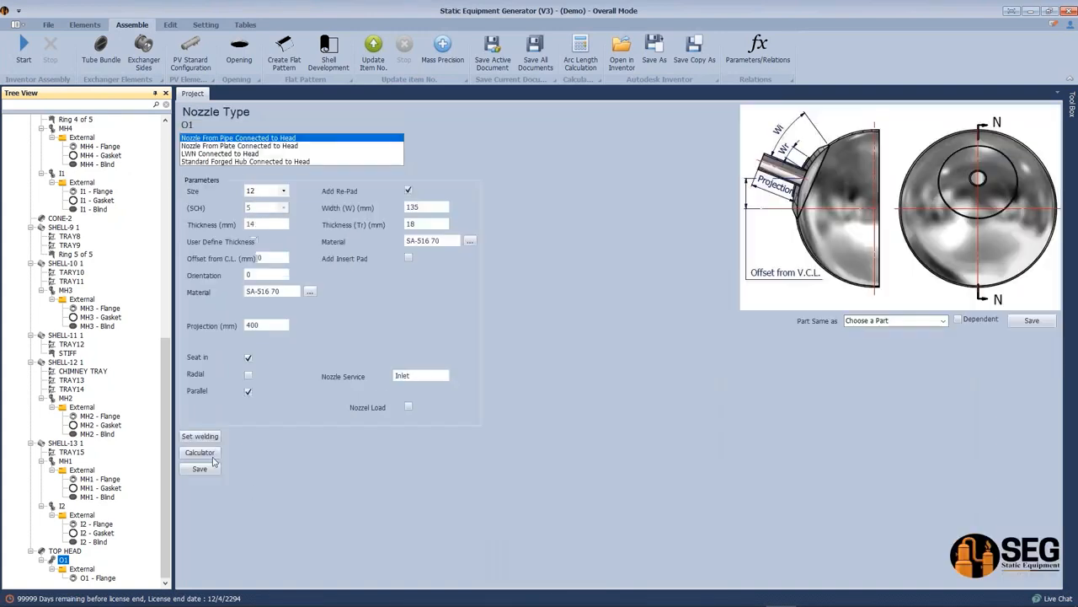
pyautogui.click(211, 454)
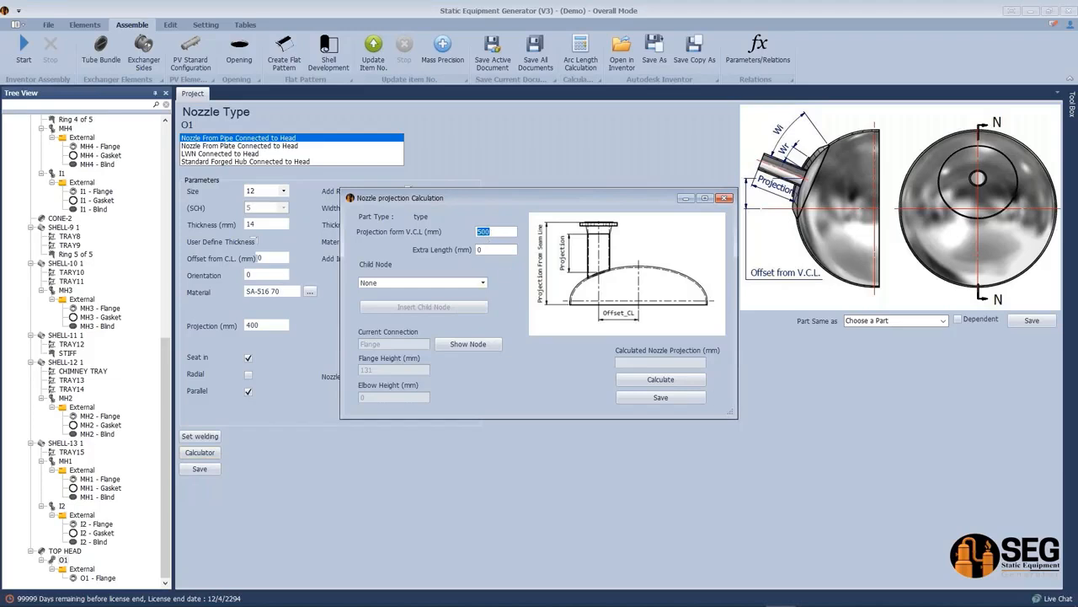
pyautogui.click(648, 380)
pyautogui.moveTo(509, 232); pyautogui.dragTo(458, 235)
pyautogui.write('10')
pyautogui.click(690, 382)
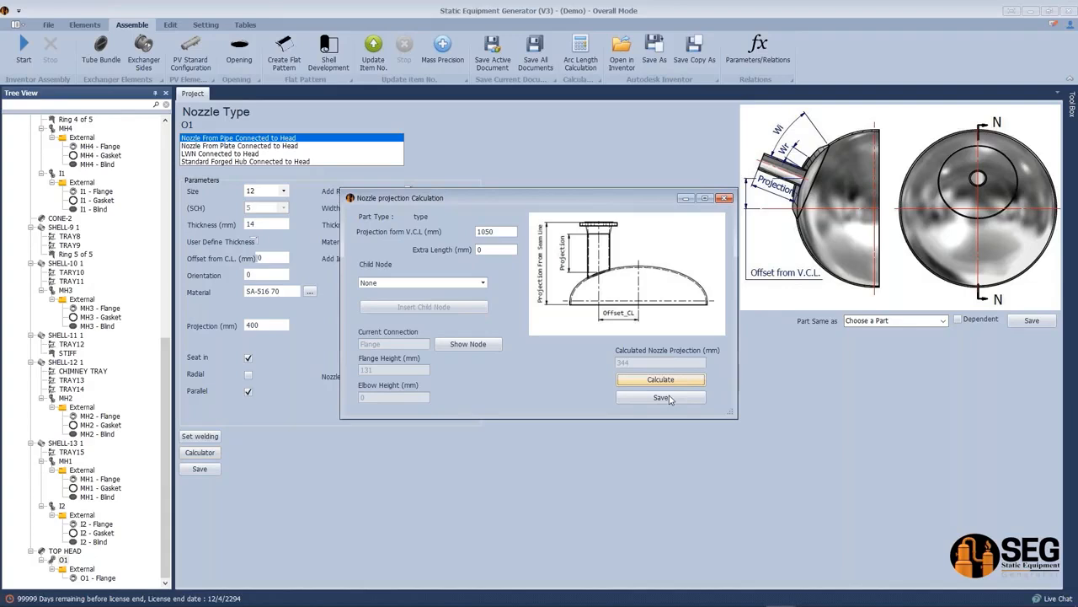
pyautogui.click(670, 399)
pyautogui.click(639, 402)
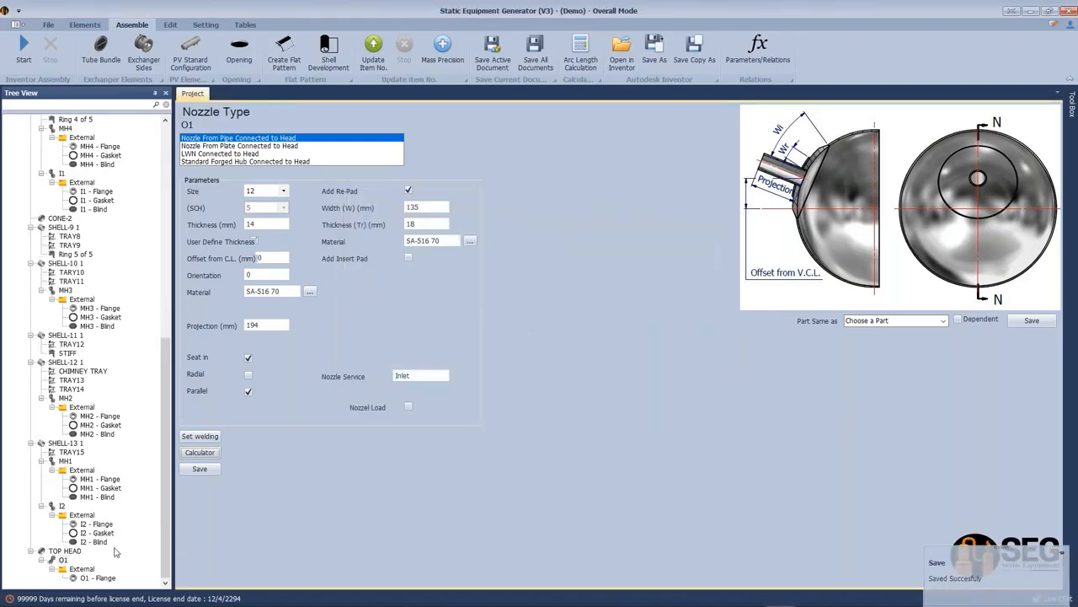
# Start the Inventor assembly with the new O1 projection and switch to Autodesk Inventor to check the top head
pyautogui.click(24, 48)
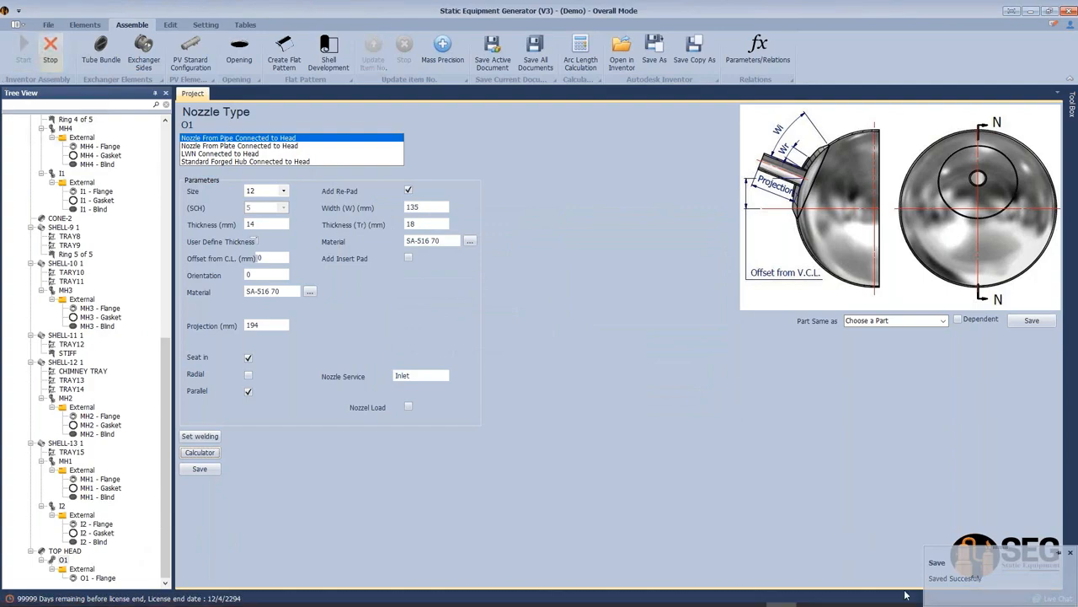
pyautogui.click(811, 599)
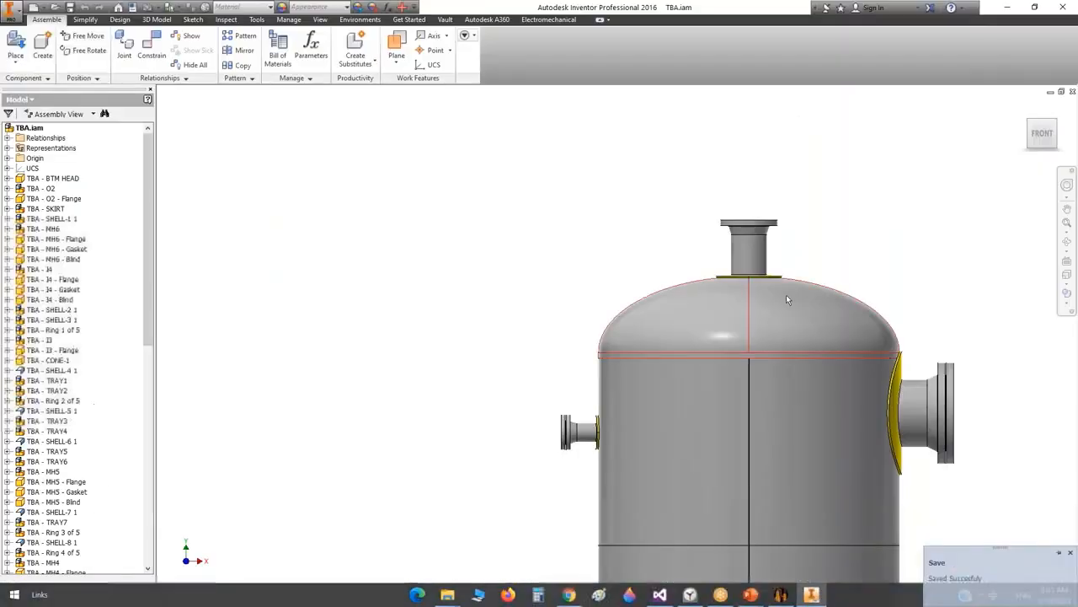
pyautogui.middleClick(698, 222)
pyautogui.middleClick(698, 221)
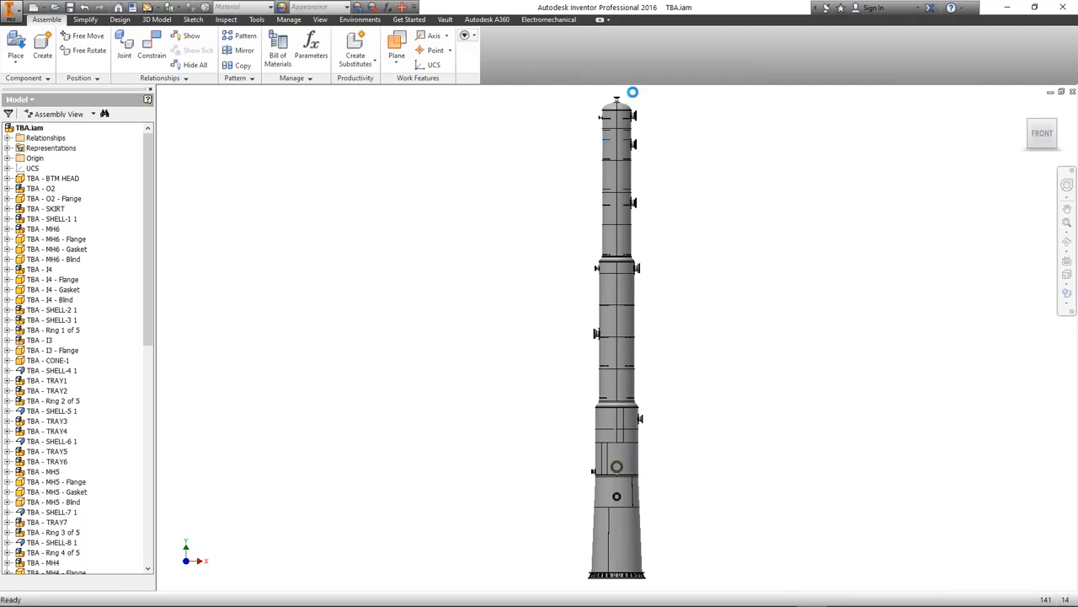
pyautogui.scroll(5, 625, 101)
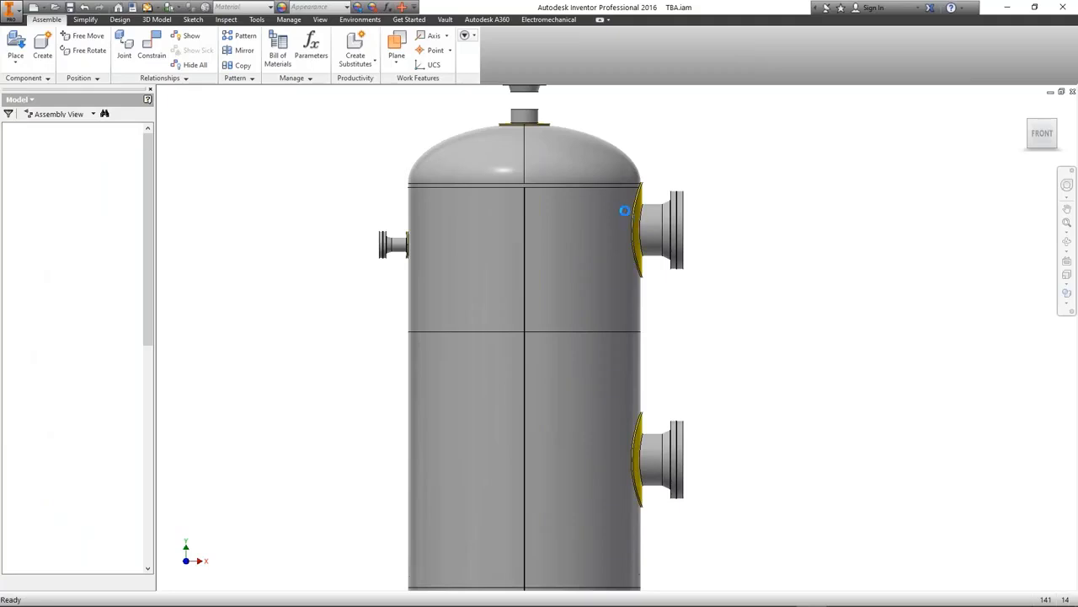
pyautogui.press('Home')
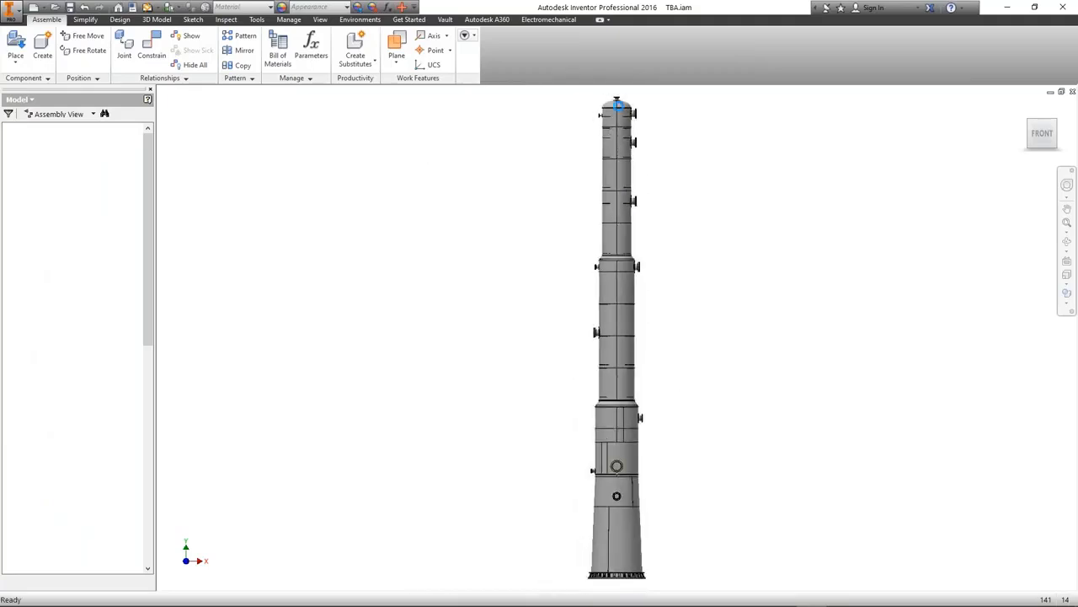
pyautogui.scroll(5, 616, 102)
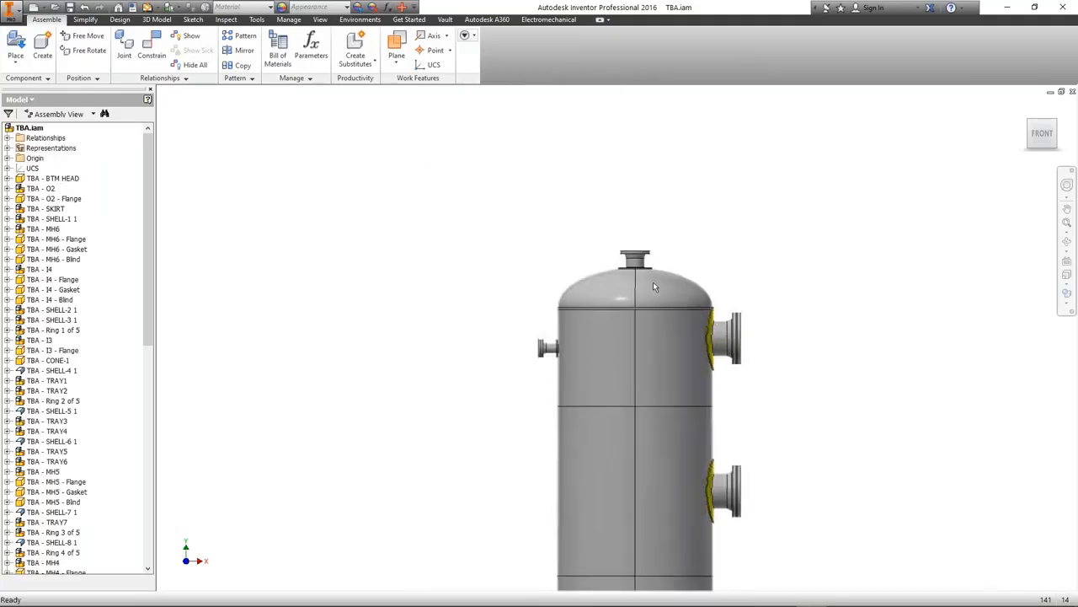
# Measure the distance from the O1 nozzle's flange face to the top head's lower edge
pyautogui.click(1065, 242)
pyautogui.moveTo(609, 294); pyautogui.dragTo(608, 322)
pyautogui.rightClick(665, 187)
pyautogui.click(710, 187)
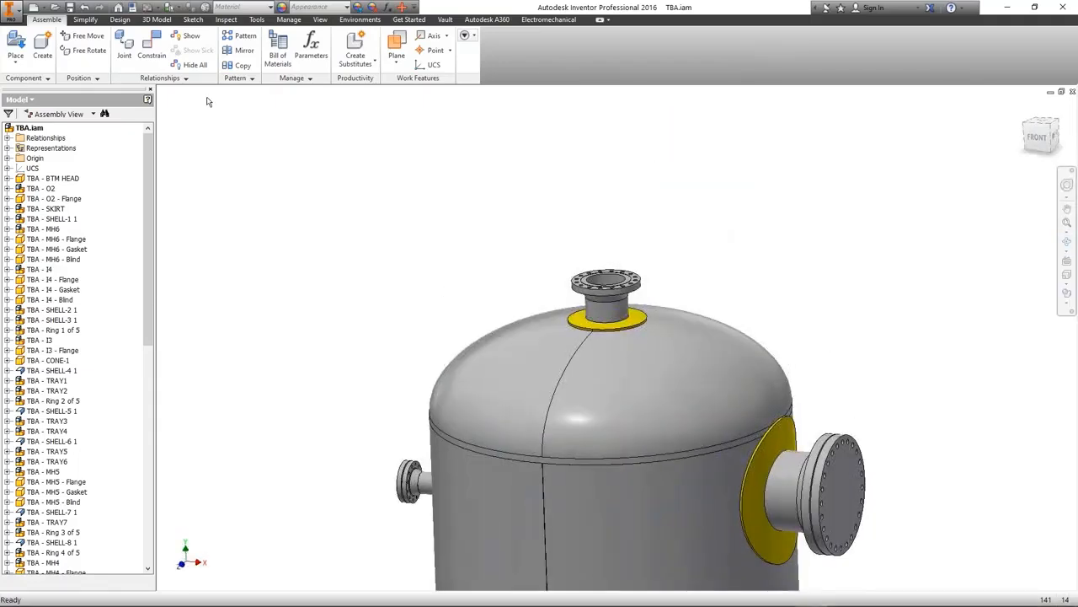
pyautogui.click(226, 19)
pyautogui.click(102, 44)
pyautogui.scroll(2, 580, 286)
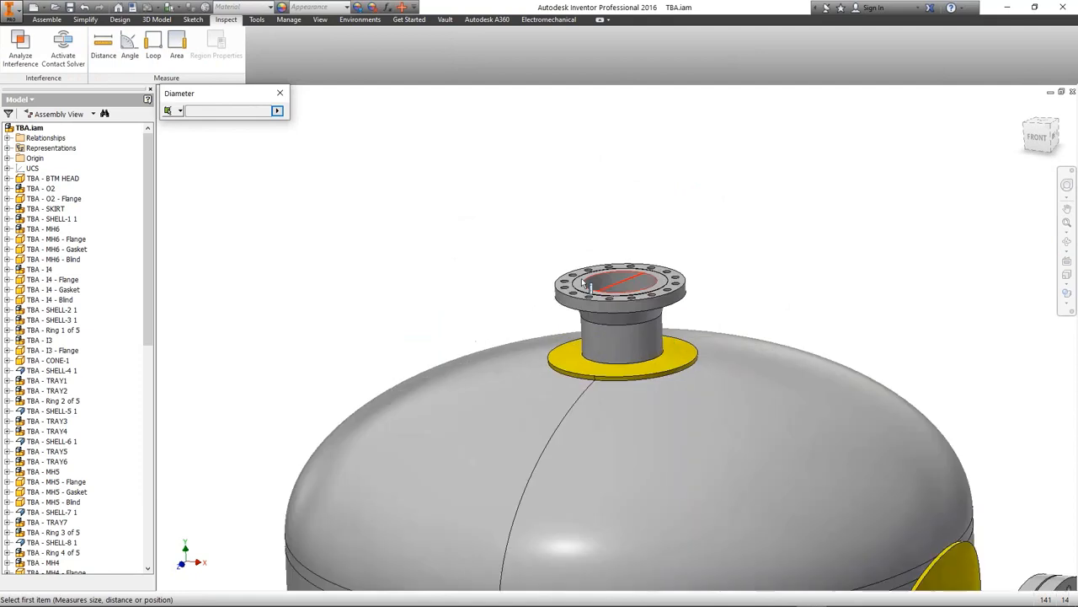
pyautogui.click(580, 286)
pyautogui.scroll(-3, 563, 262)
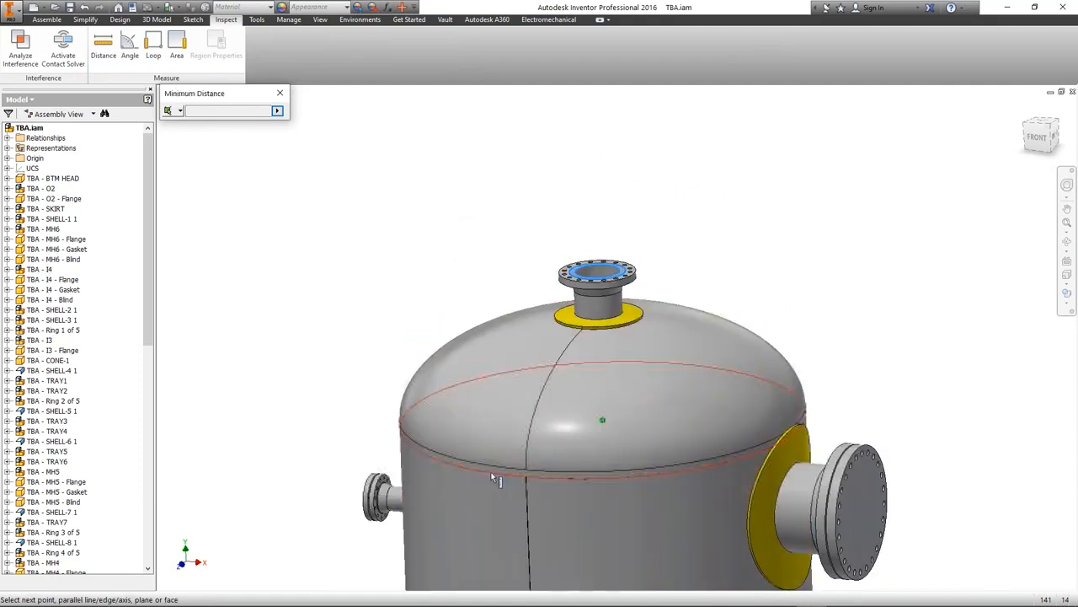
pyautogui.moveTo(189, 110); pyautogui.dragTo(218, 111)
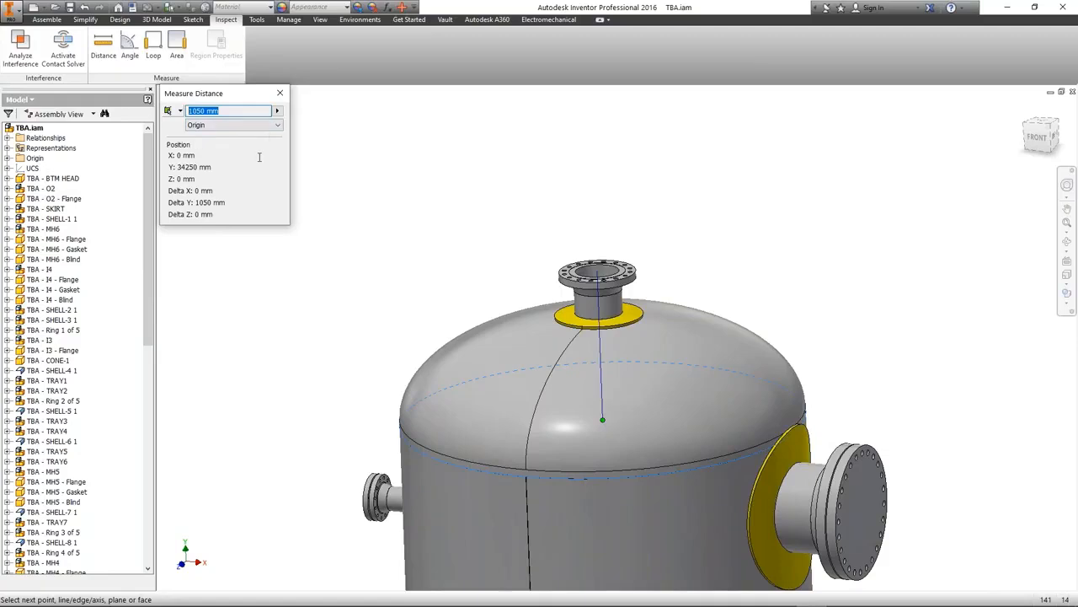
pyautogui.click(280, 92)
# Check the vessel in front view and inspect the O2 nozzle's elbow and pipe inside the skirt from below
pyautogui.scroll(-10, 728, 334)
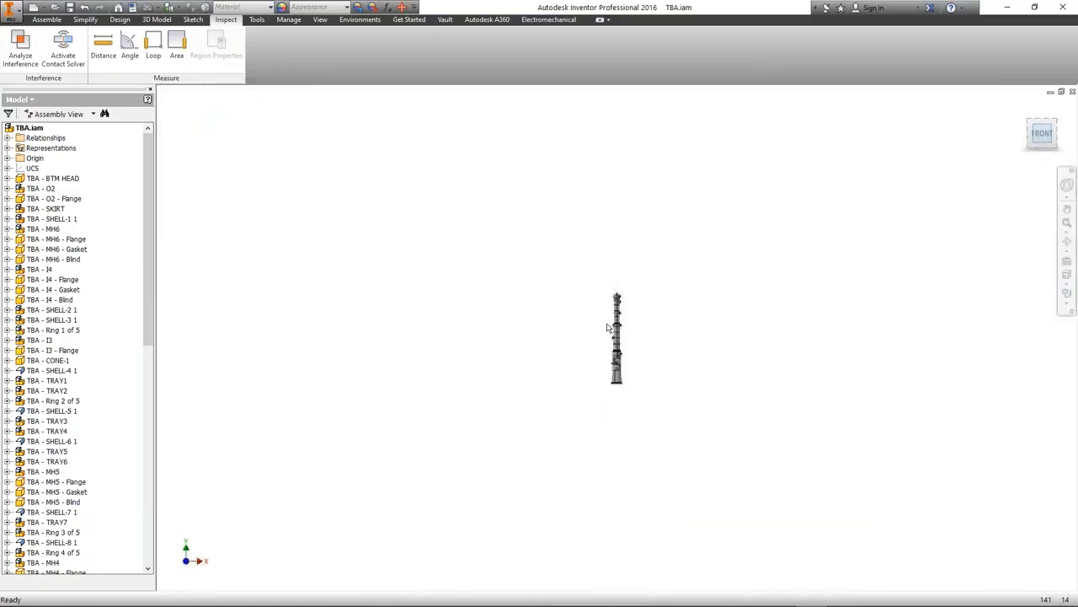
pyautogui.scroll(8, 633, 372)
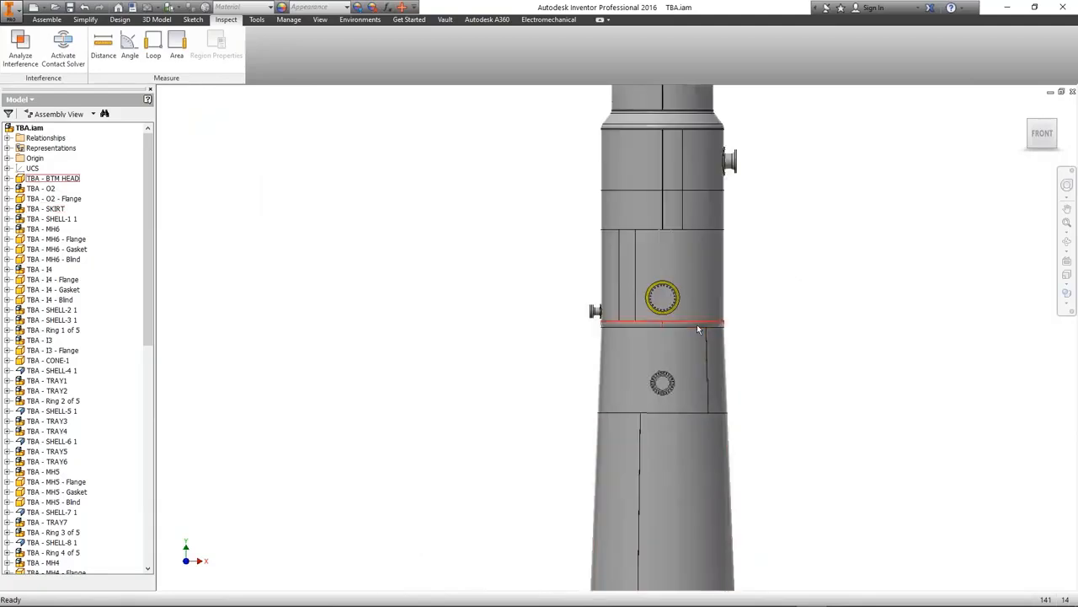
pyautogui.click(1066, 242)
pyautogui.moveTo(691, 168); pyautogui.dragTo(694, 268)
pyautogui.scroll(8, 699, 337)
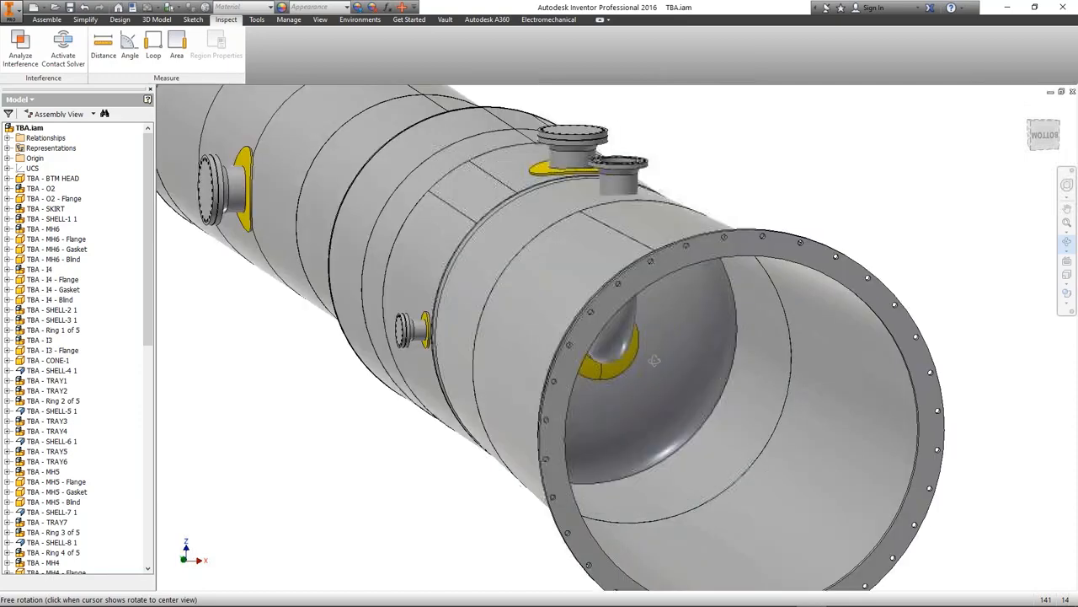
pyautogui.rightClick(768, 229)
pyautogui.click(816, 230)
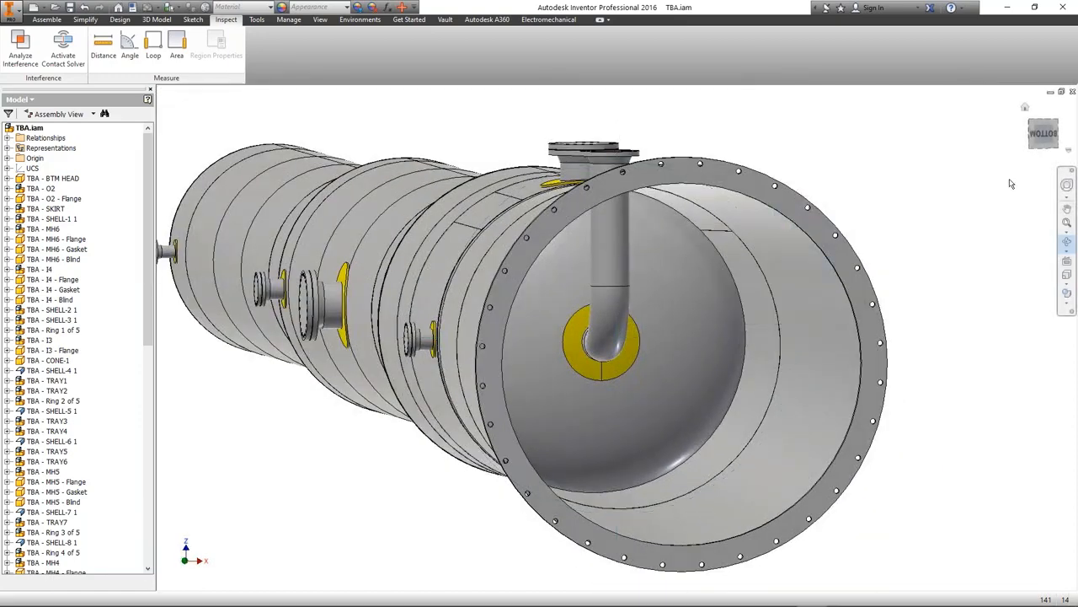
# Switch back to Static Equipment Generator and open the BTM HEAD parameters
pyautogui.moveTo(815, 601)
pyautogui.click(781, 594)
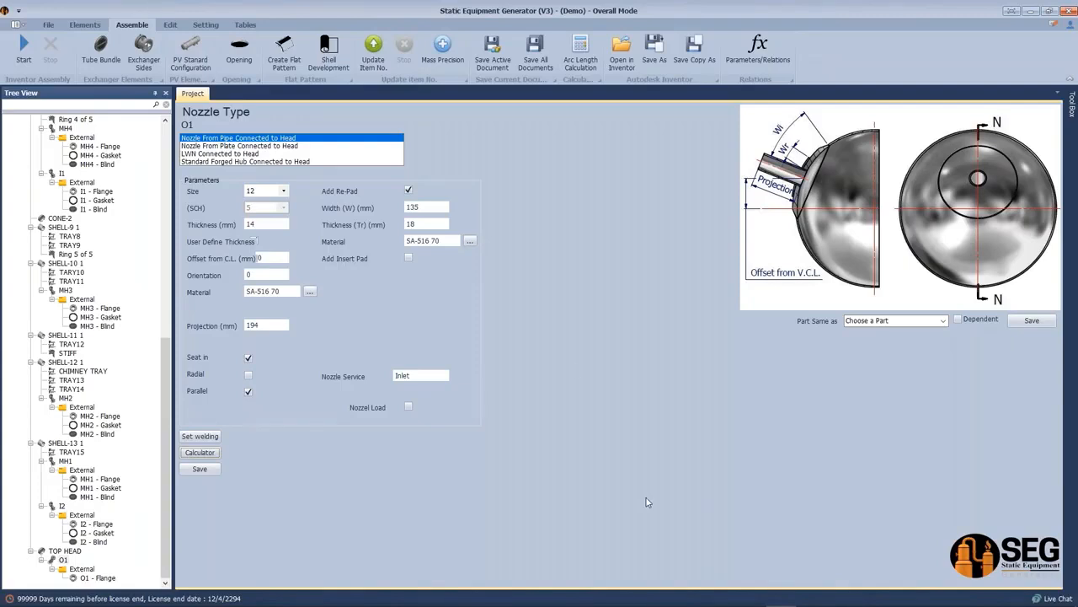
pyautogui.moveTo(158, 358); pyautogui.dragTo(160, 126)
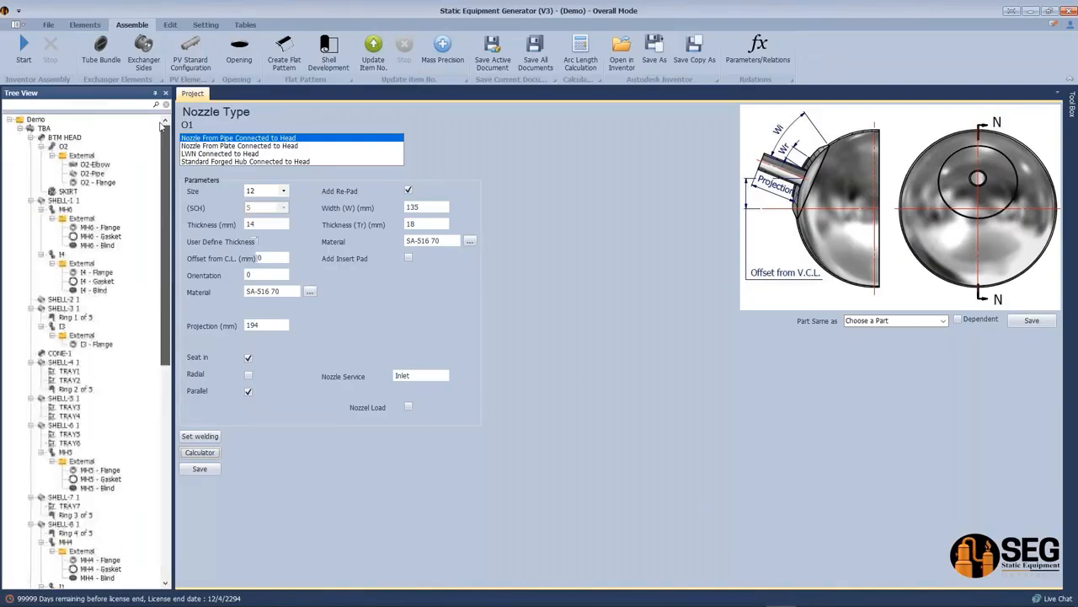
pyautogui.click(73, 139)
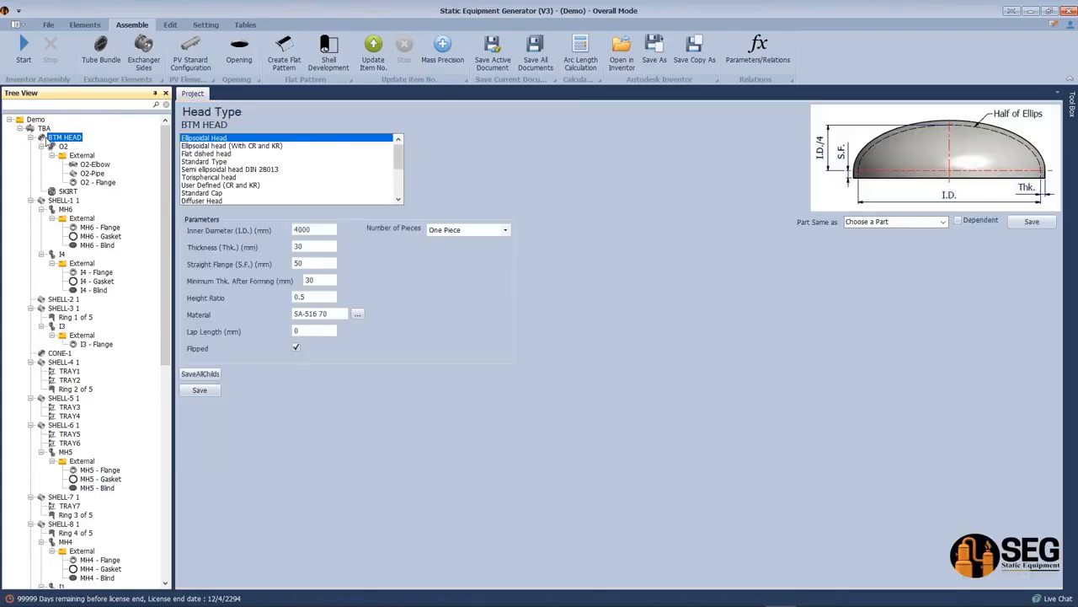
# Preview the Two Pieces option for the BTM HEAD and set its number of pieces to More Than Two Pieces
pyautogui.click(506, 230)
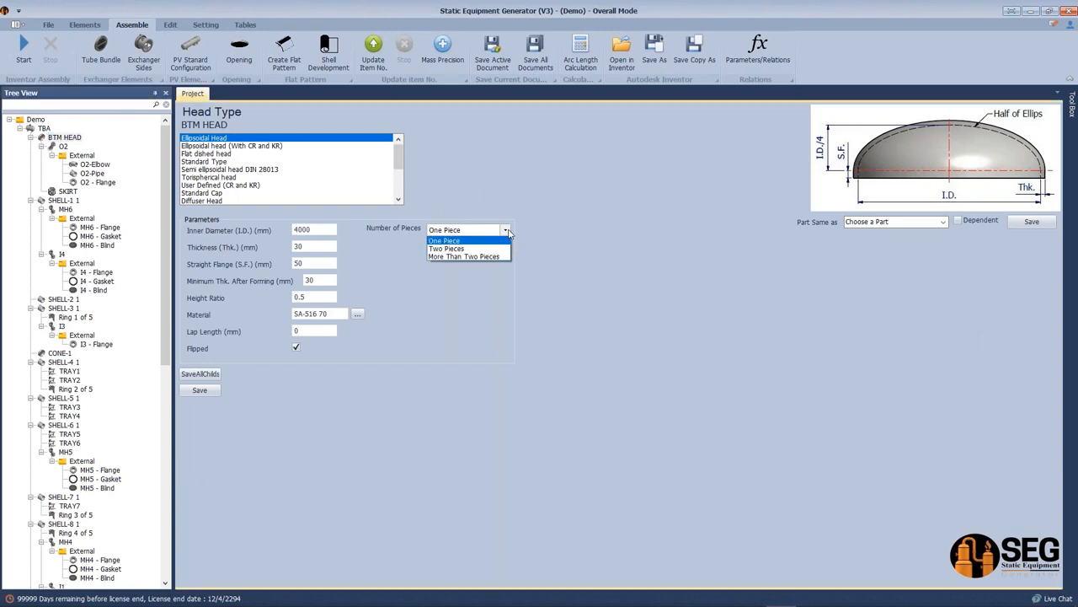
pyautogui.click(461, 248)
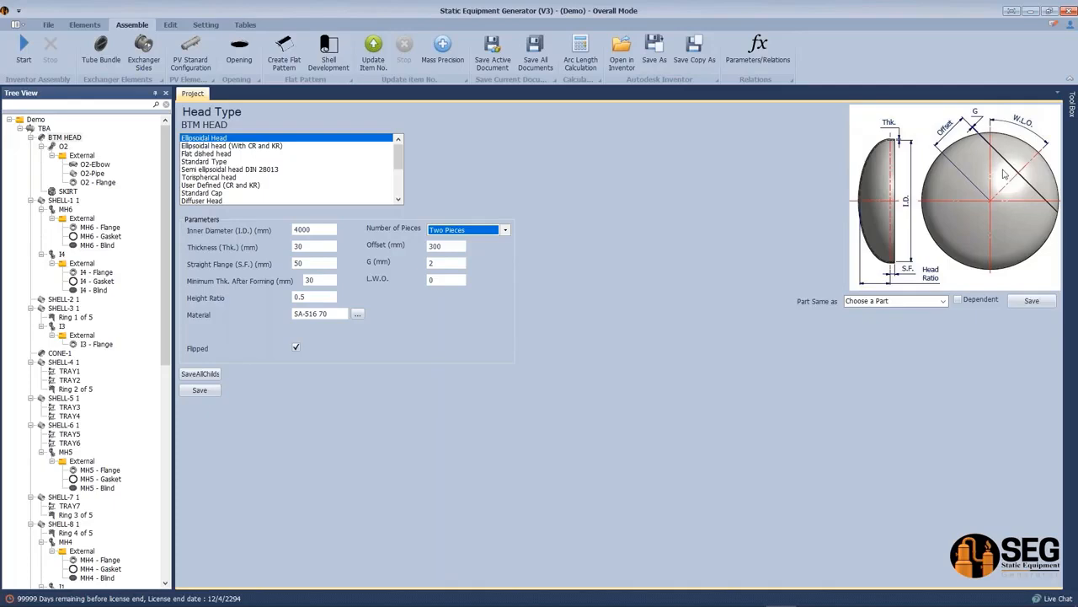
pyautogui.click(506, 230)
pyautogui.click(462, 256)
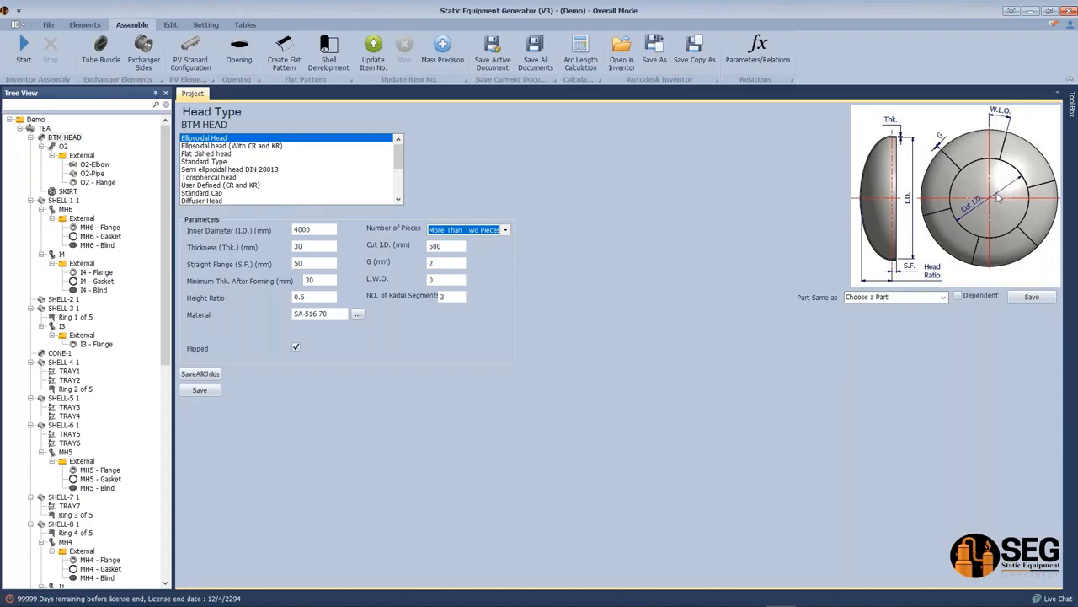
# Set the BTM HEAD's Cut I.D. to 2000 mm and its number of radial segments to 5, and save the head
pyautogui.press('Tab')
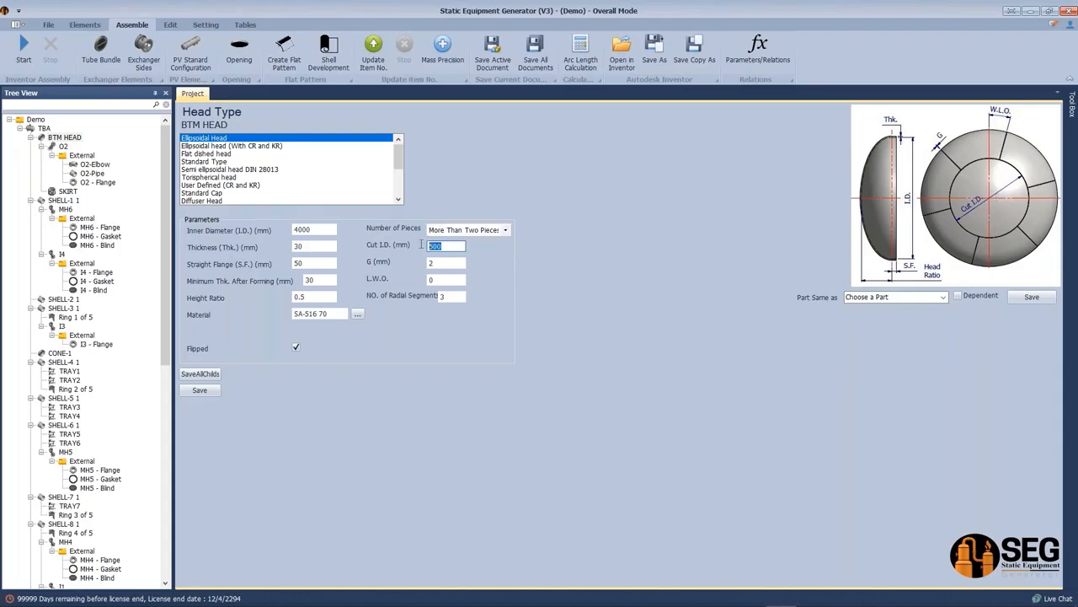
pyautogui.write('2000')
pyautogui.click(450, 262)
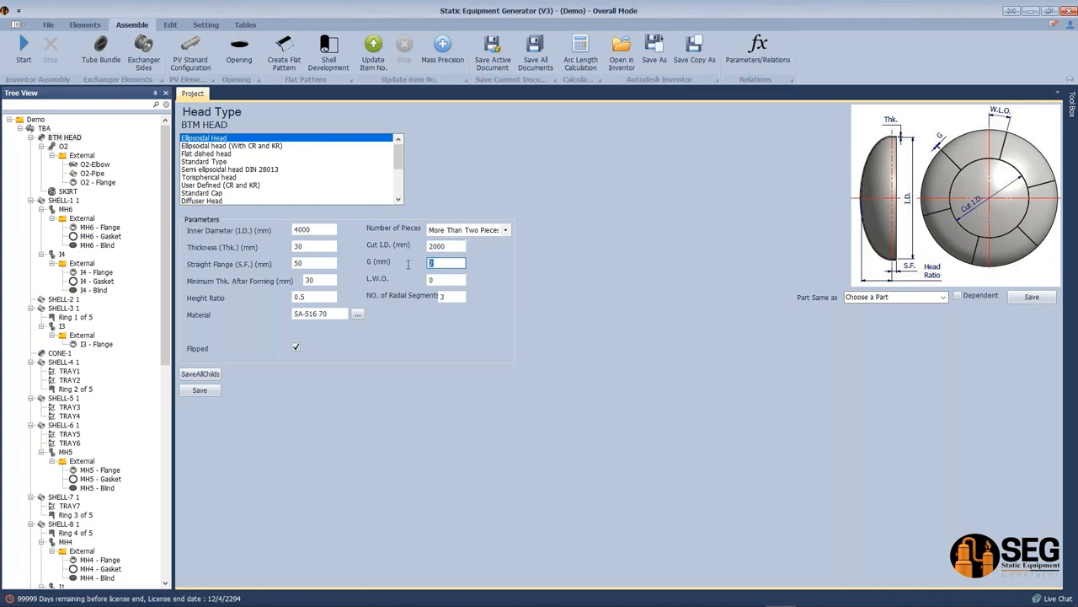
pyautogui.click(447, 280)
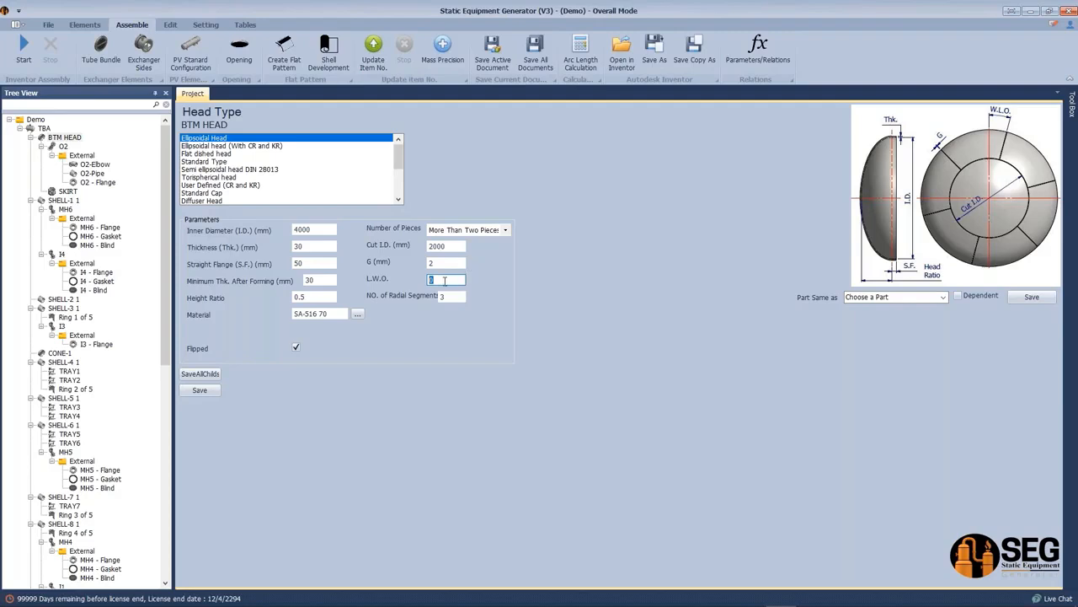
pyautogui.press('Tab')
pyautogui.write('5')
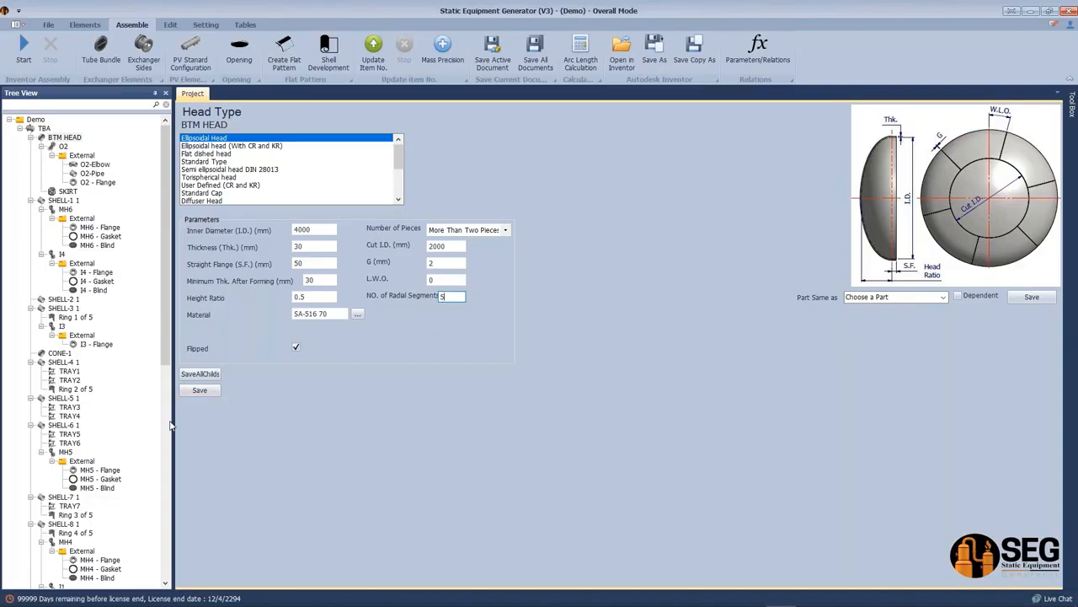
pyautogui.click(199, 390)
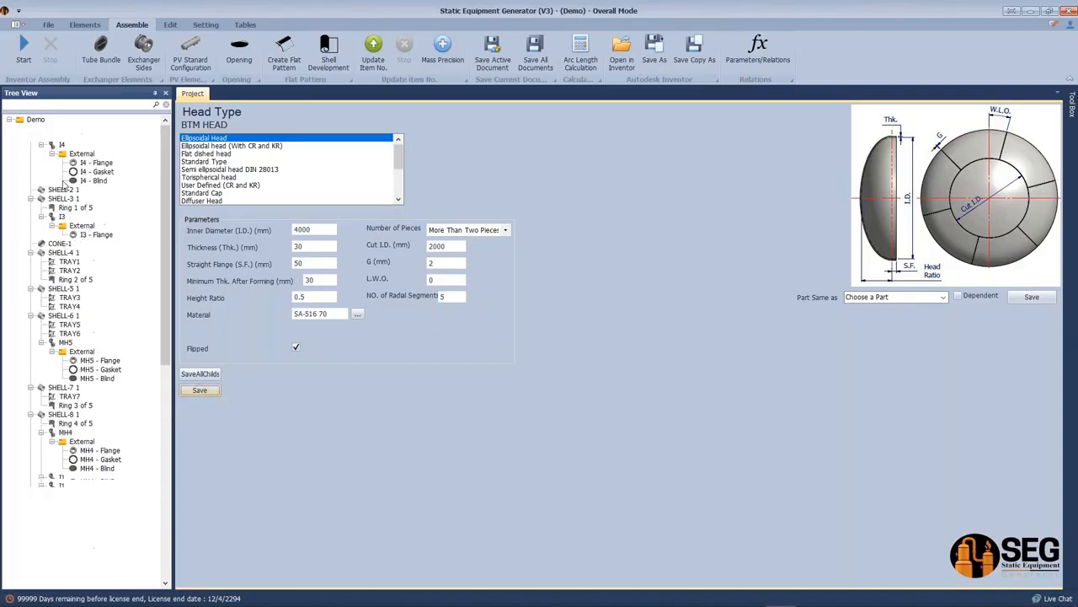
# Start the Inventor assembly with the segmented bottom head and follow the model update in Autodesk Inventor
pyautogui.click(24, 50)
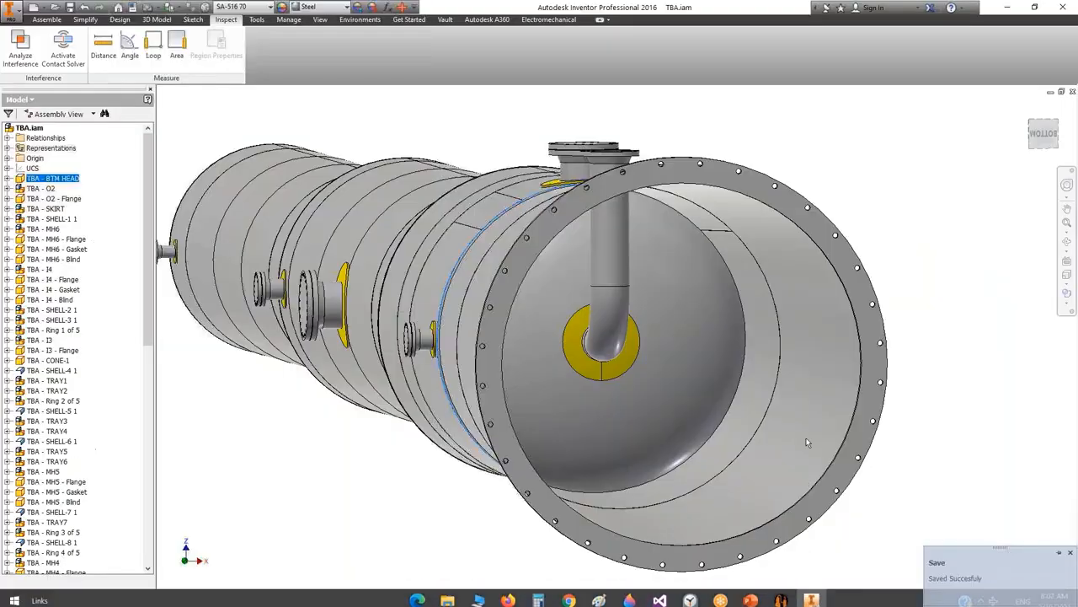
pyautogui.click(813, 594)
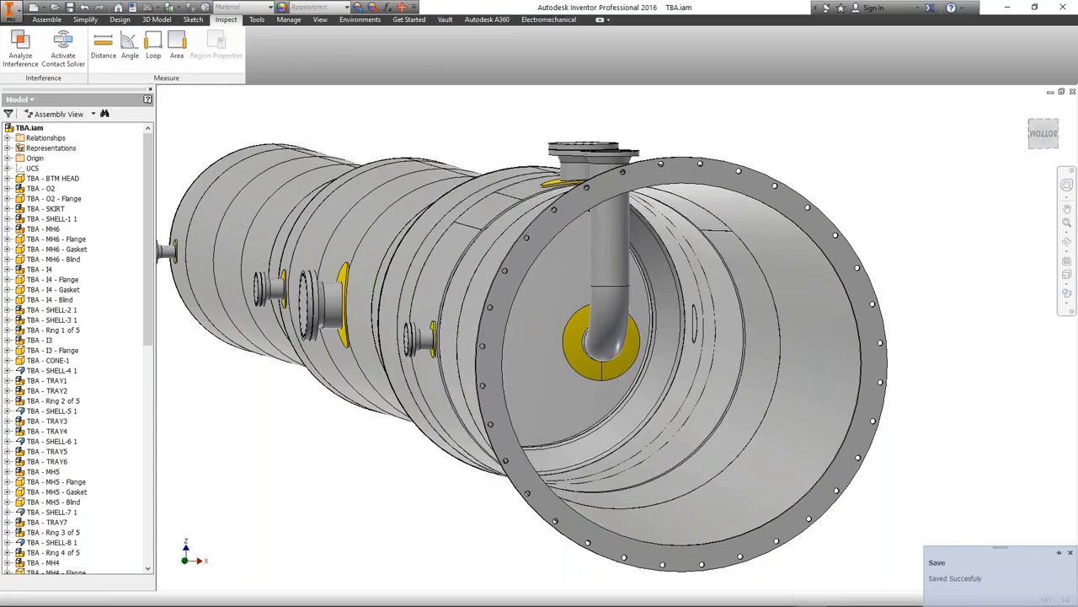
pyautogui.scroll(3, 882, 398)
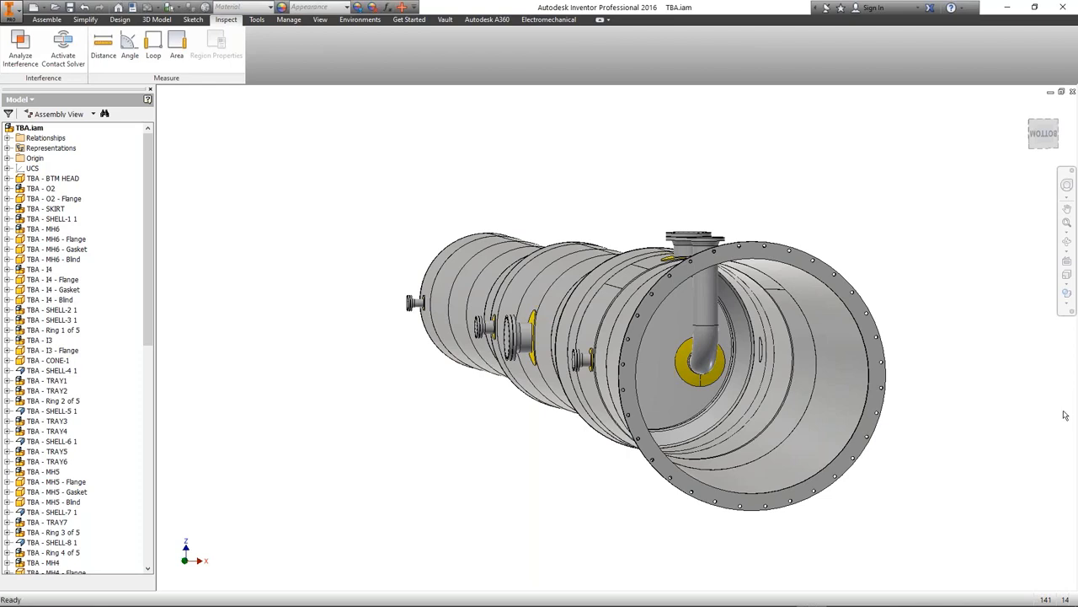
# Switch to Static Equipment Generator and, in the application settings, enable Child Preview and Parent Preview and set Zoom Extend to Normal
pyautogui.click(776, 594)
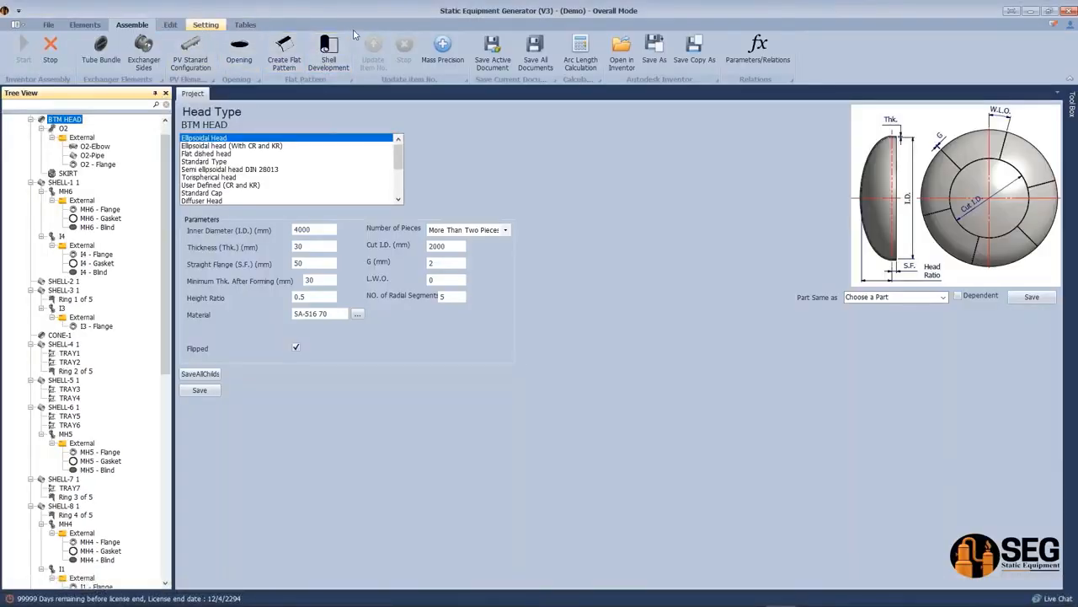
pyautogui.click(181, 48)
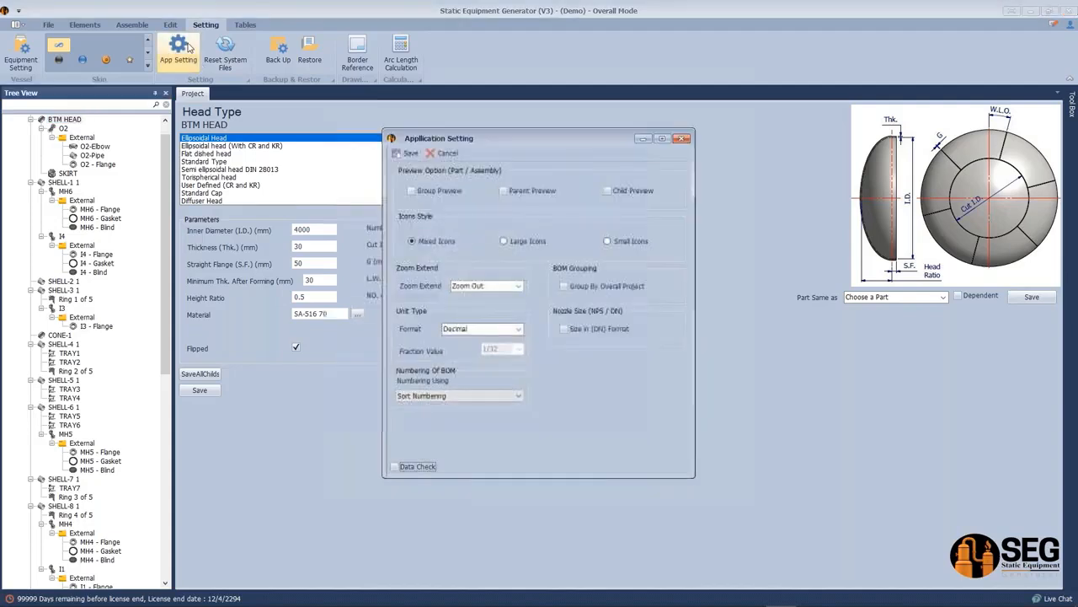
pyautogui.click(608, 192)
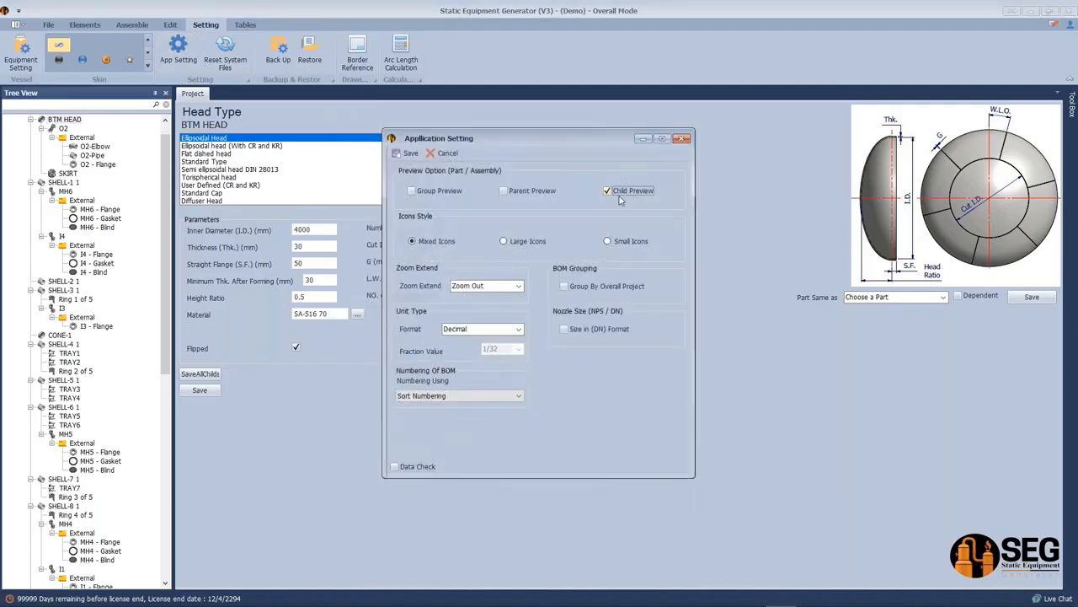
pyautogui.click(510, 193)
pyautogui.click(517, 287)
pyautogui.click(464, 303)
# Switch to Autodesk Inventor, inspect the segmented bottom head inside the skirt, and open the BTM HEAD assembly on its own
pyautogui.moveTo(750, 600)
pyautogui.click(811, 595)
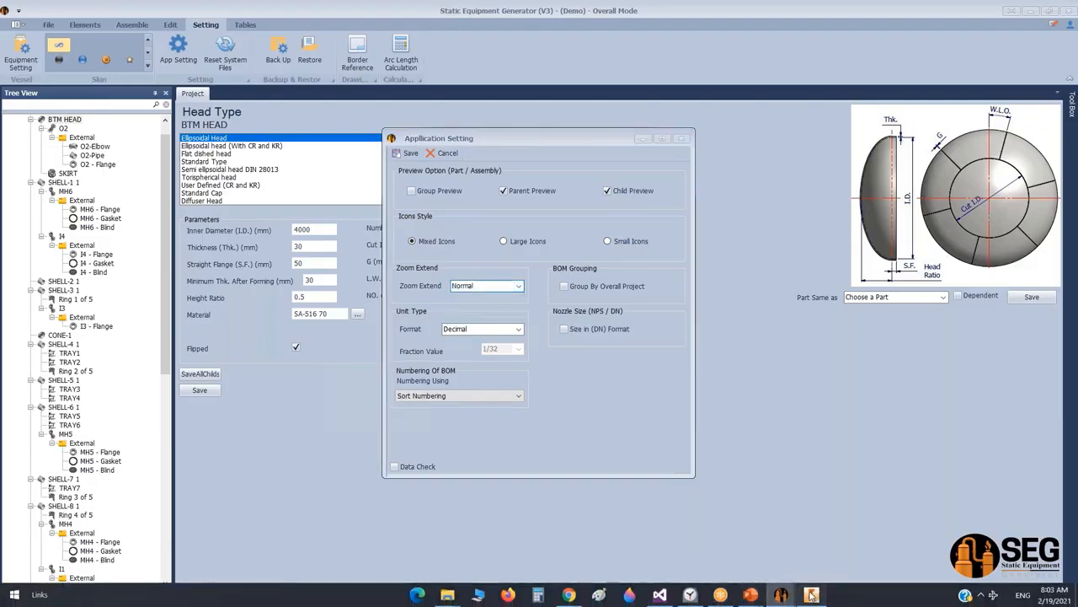
pyautogui.click(1067, 242)
pyautogui.moveTo(655, 348); pyautogui.dragTo(540, 328)
pyautogui.scroll(-2, 587, 337)
pyautogui.moveTo(472, 312); pyautogui.dragTo(587, 291)
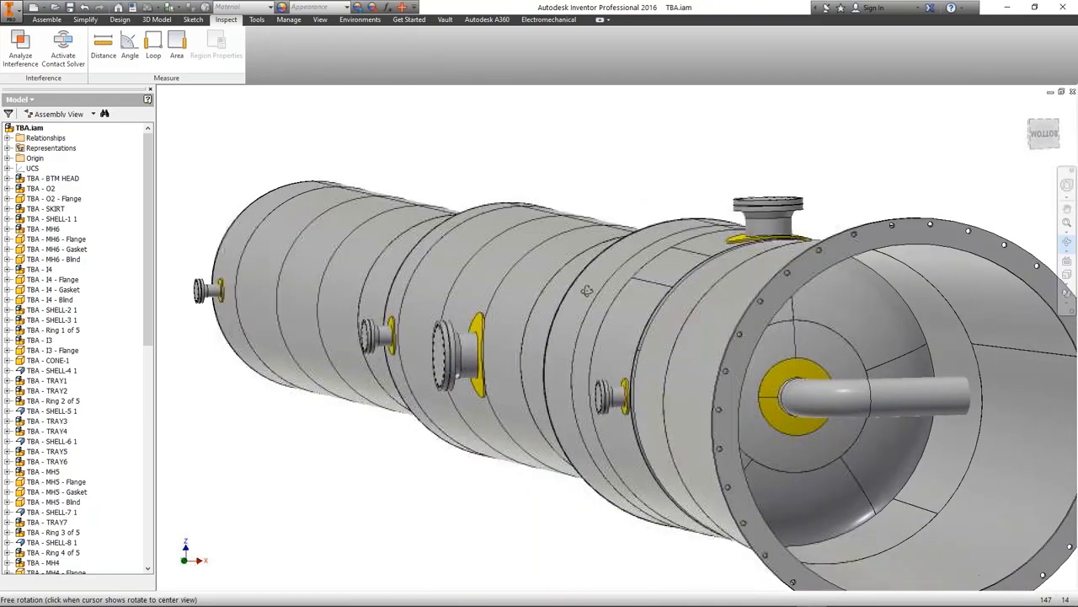
pyautogui.press('Escape')
pyautogui.click(843, 332)
pyautogui.rightClick(845, 244)
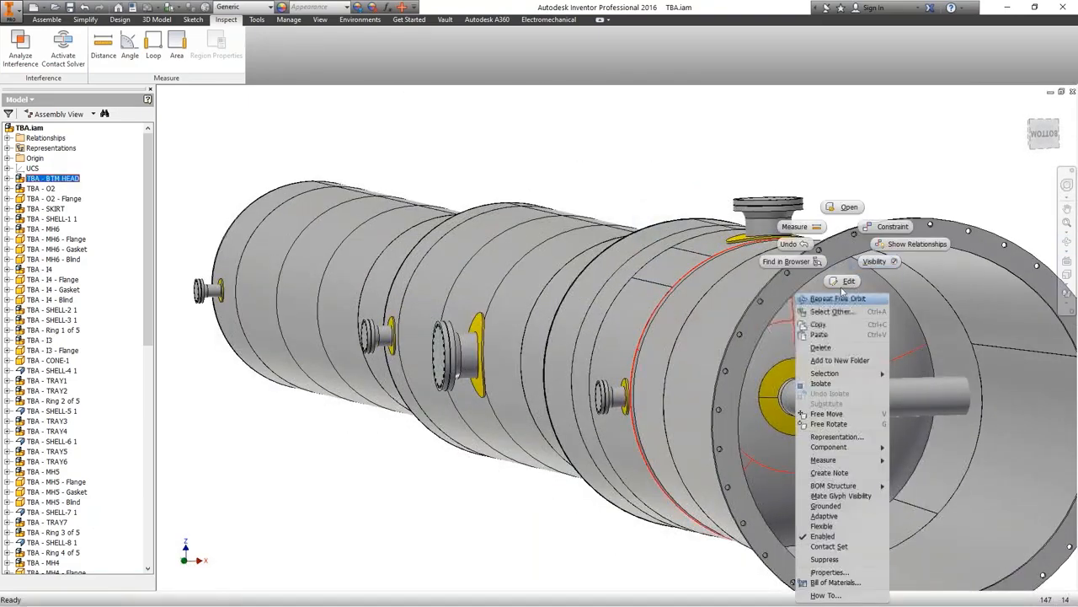
pyautogui.click(847, 280)
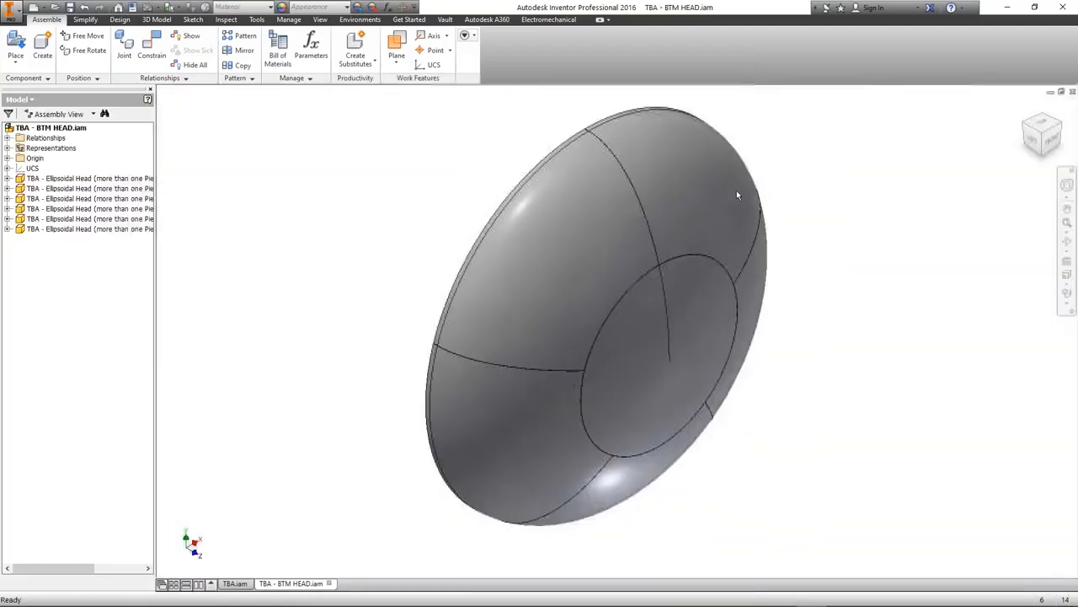
# Examine the BTM HEAD from below and open its circular center piece and first radial segment as separate parts
pyautogui.click(1067, 243)
pyautogui.moveTo(663, 318); pyautogui.dragTo(614, 313)
pyautogui.rightClick(554, 270)
pyautogui.click(616, 272)
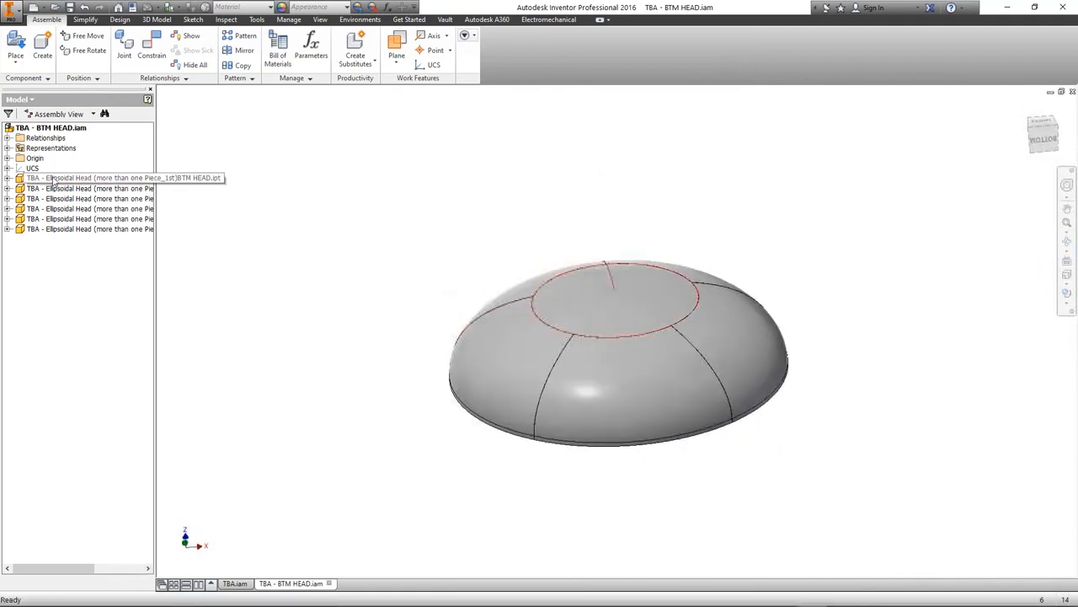
pyautogui.rightClick(51, 180)
pyautogui.click(78, 203)
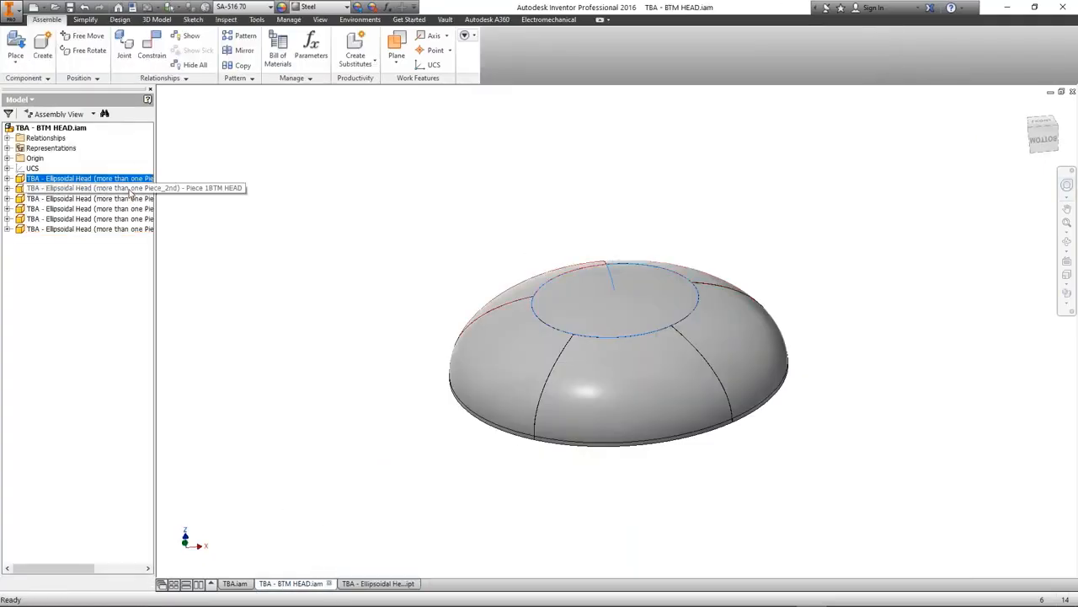
pyautogui.rightClick(128, 188)
pyautogui.click(160, 218)
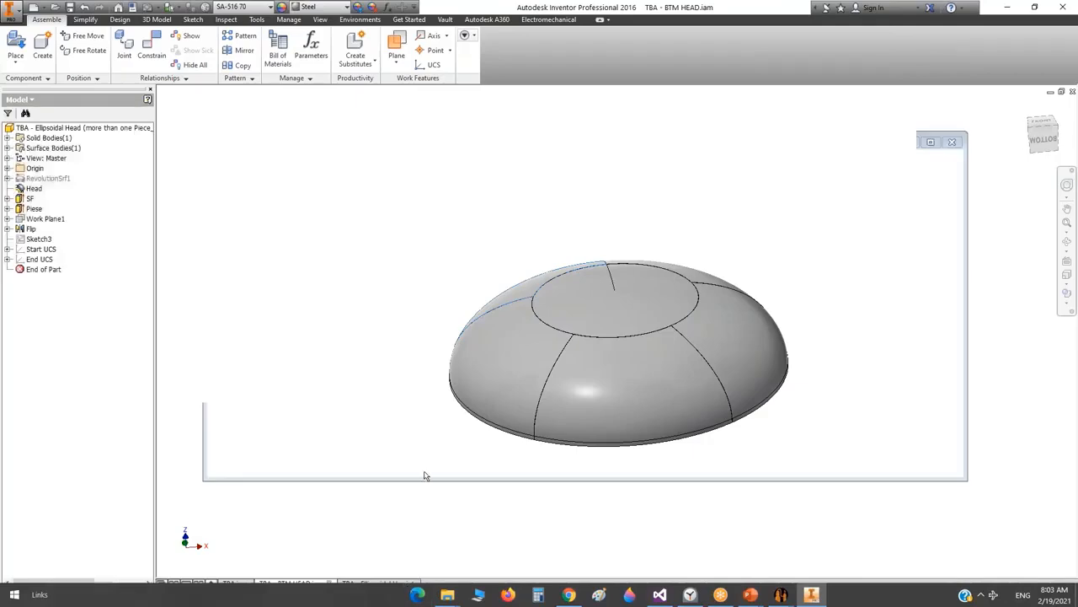
# Inspect the radial segment's shape and close the bottom head's part and assembly documents
pyautogui.click(1066, 242)
pyautogui.moveTo(650, 356); pyautogui.dragTo(640, 265)
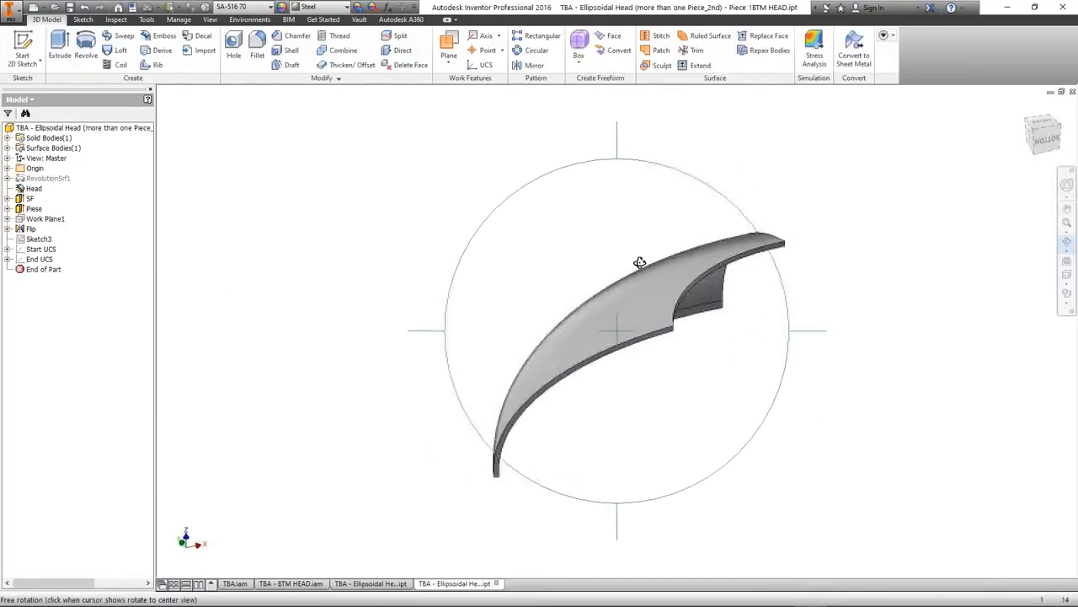
pyautogui.rightClick(850, 186)
pyautogui.click(903, 182)
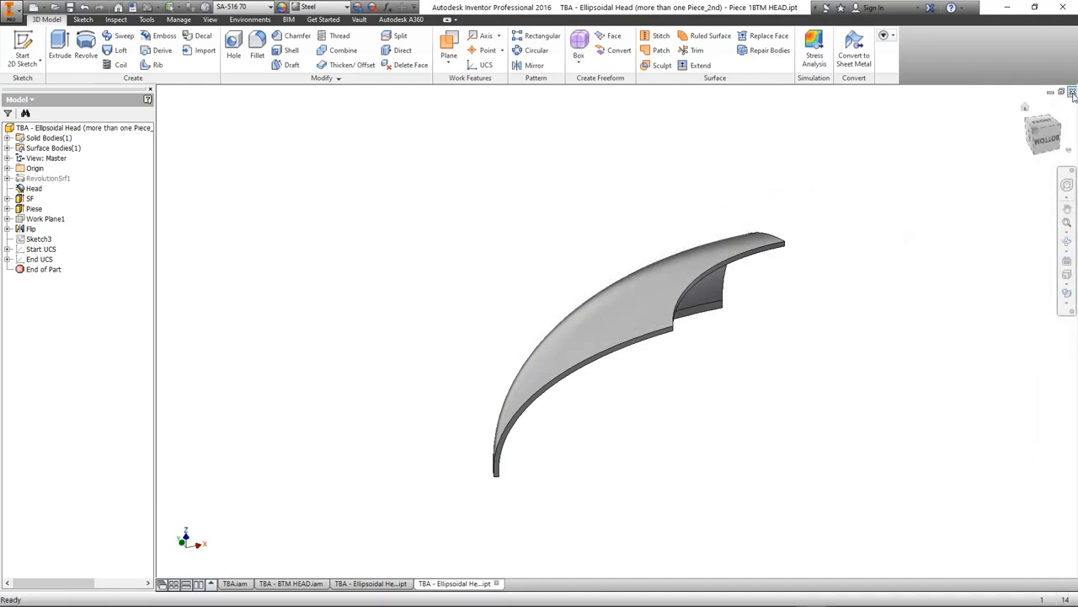
pyautogui.click(1072, 91)
pyautogui.click(1072, 91)
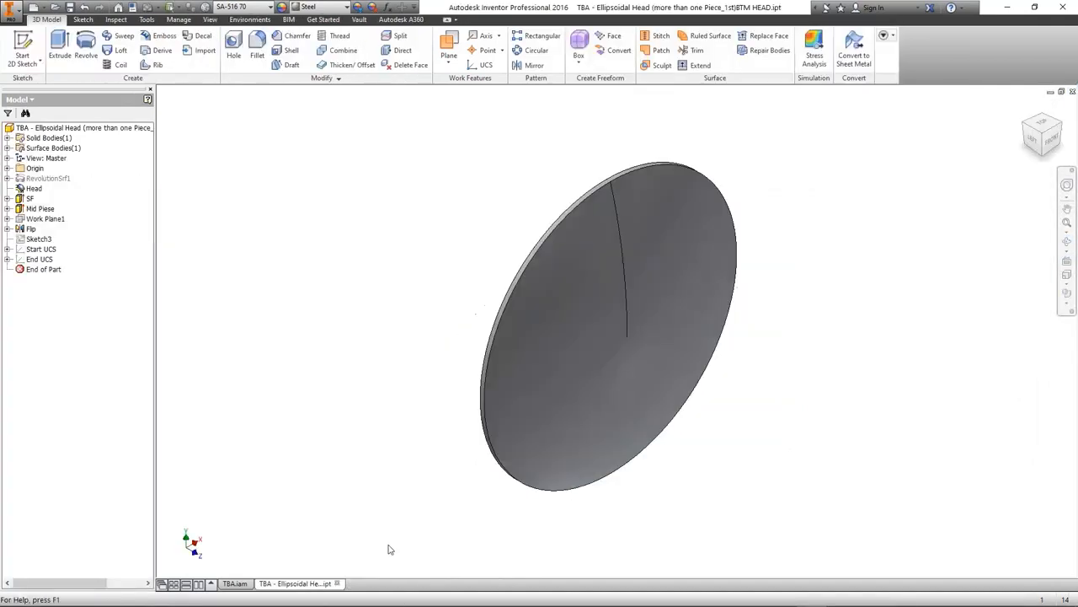
pyautogui.click(336, 583)
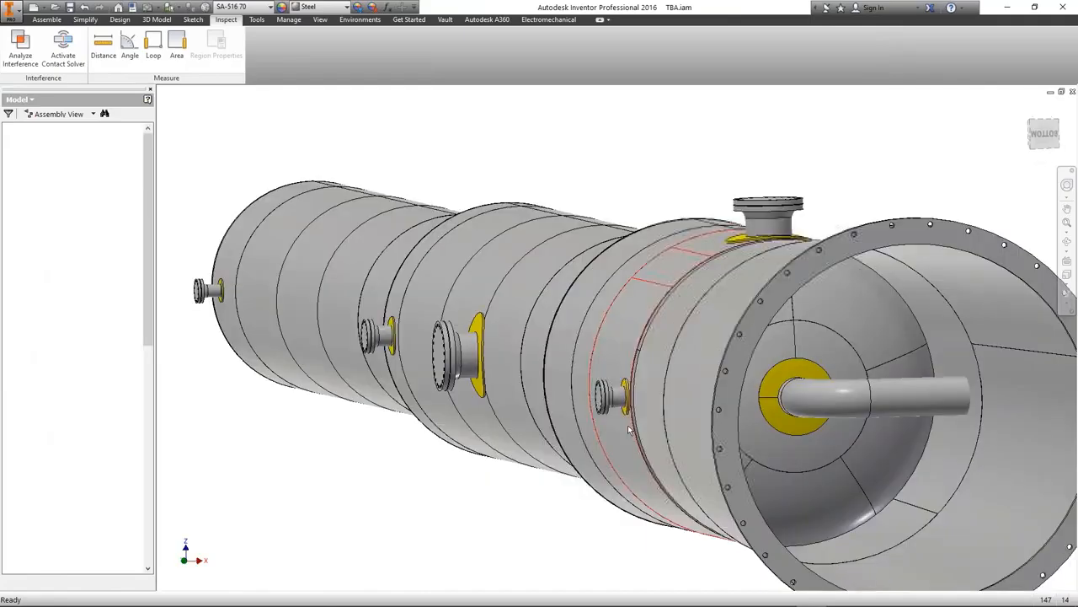
# Inspect the bottom head from below and the weld lines of the vessel's lower shell courses in an upright view
pyautogui.scroll(3, 792, 379)
pyautogui.moveTo(790, 379); pyautogui.dragTo(767, 371, button='middle')
pyautogui.click(1066, 242)
pyautogui.moveTo(661, 301); pyautogui.dragTo(645, 346)
pyautogui.scroll(2, 674, 371)
pyautogui.moveTo(739, 365); pyautogui.dragTo(728, 319, button='middle')
pyautogui.rightClick(728, 320)
pyautogui.click(729, 255)
pyautogui.scroll(-1, 670, 559)
pyautogui.moveTo(671, 558); pyautogui.dragTo(614, 404, button='middle')
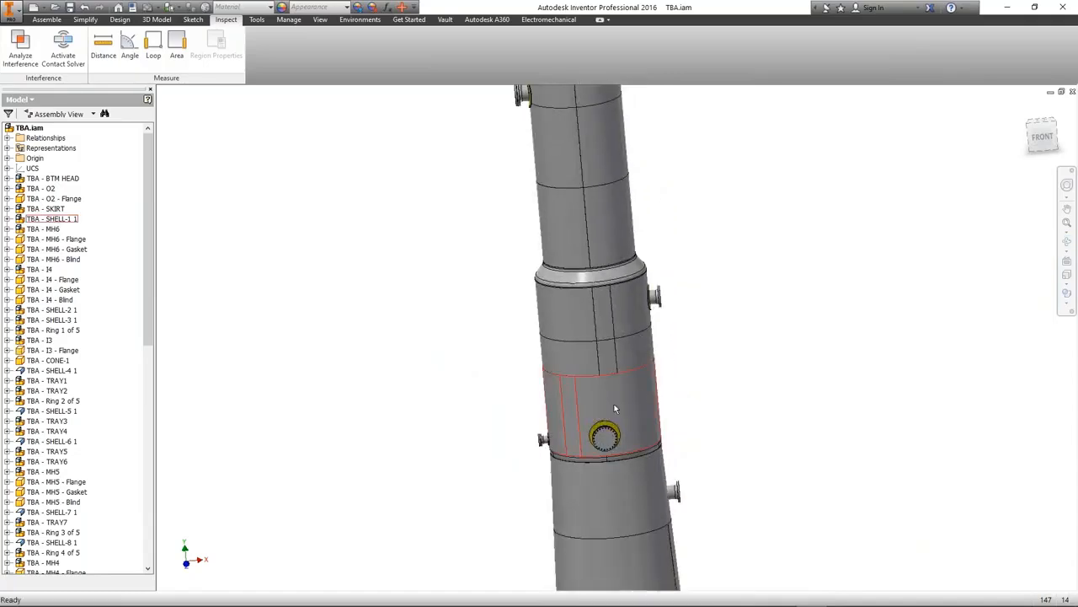
pyautogui.scroll(-3, 614, 404)
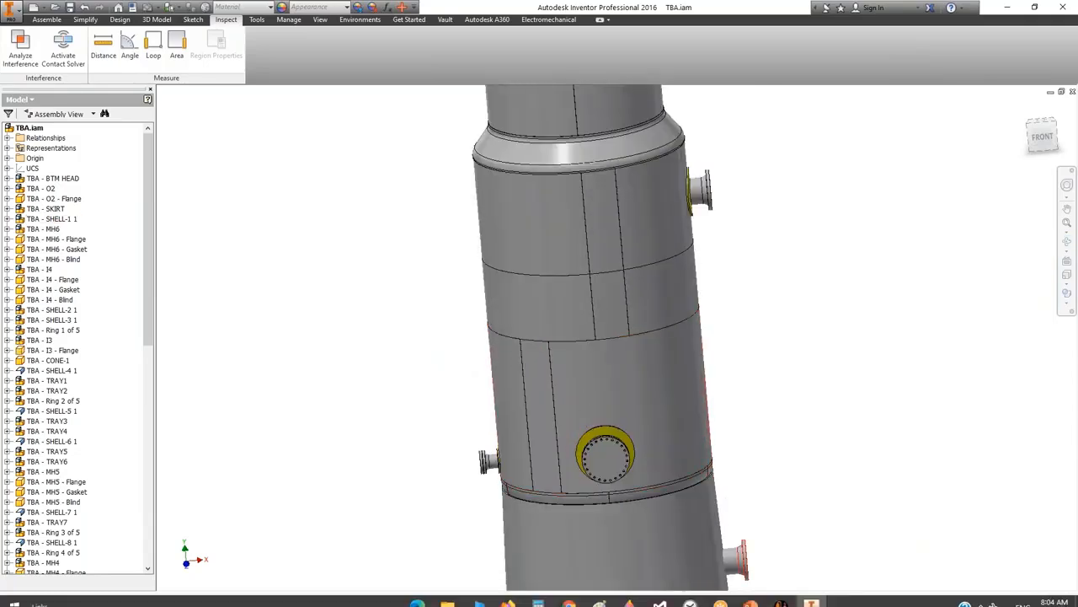
# Return to the Application Setting window, choose the BOM numbering method, and save the settings
pyautogui.moveTo(781, 594)
pyautogui.click(840, 546)
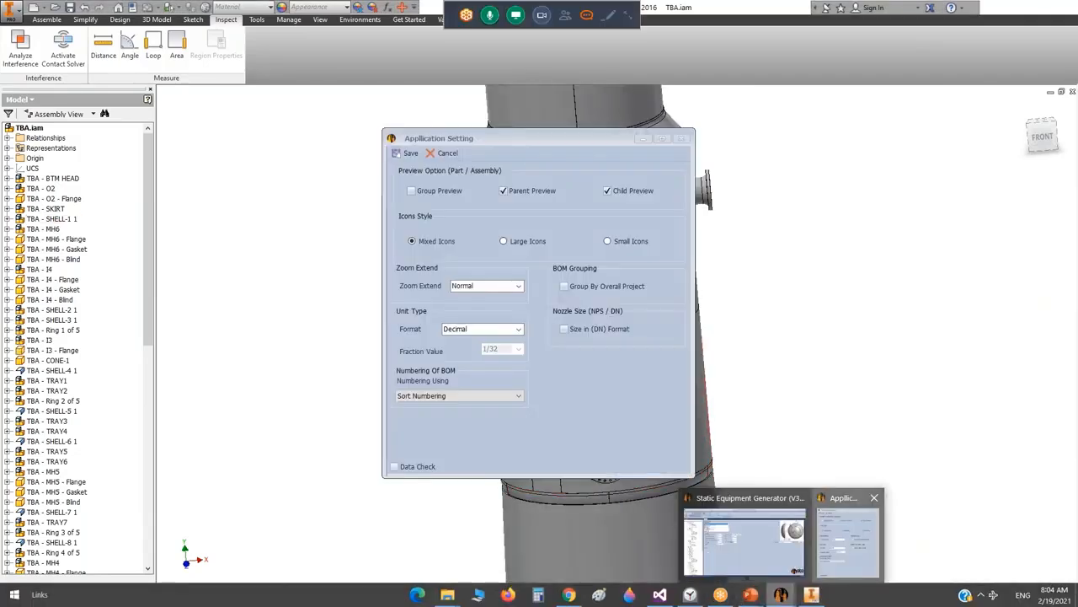
pyautogui.click(520, 397)
pyautogui.click(483, 418)
pyautogui.click(405, 154)
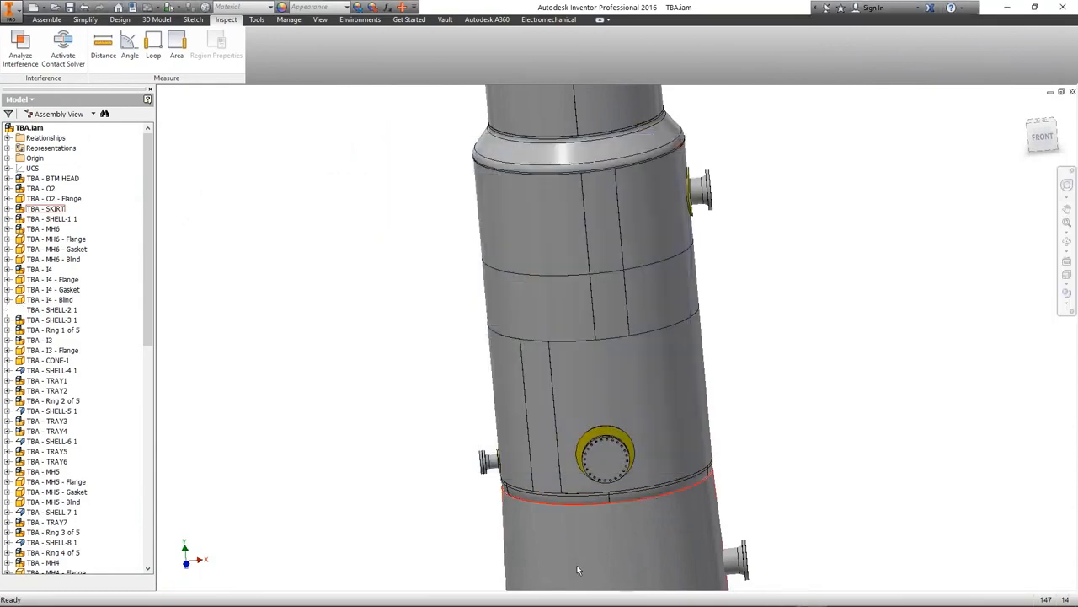
# Review the SHELL-1 1 parameters in Static Equipment Generator and examine that shell's weld lines in Autodesk Inventor
pyautogui.click(783, 595)
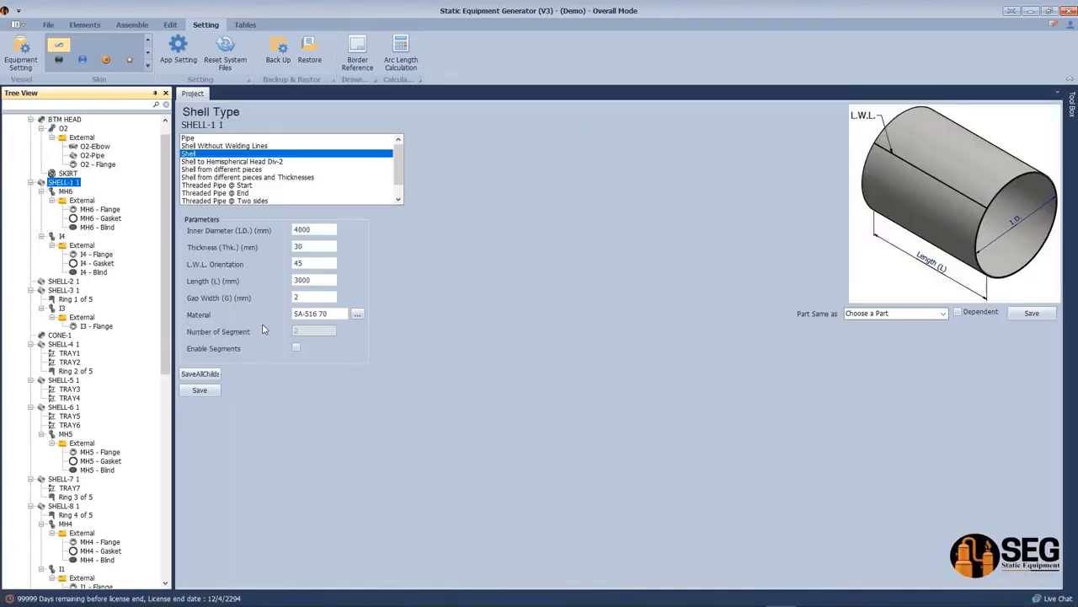
pyautogui.click(755, 595)
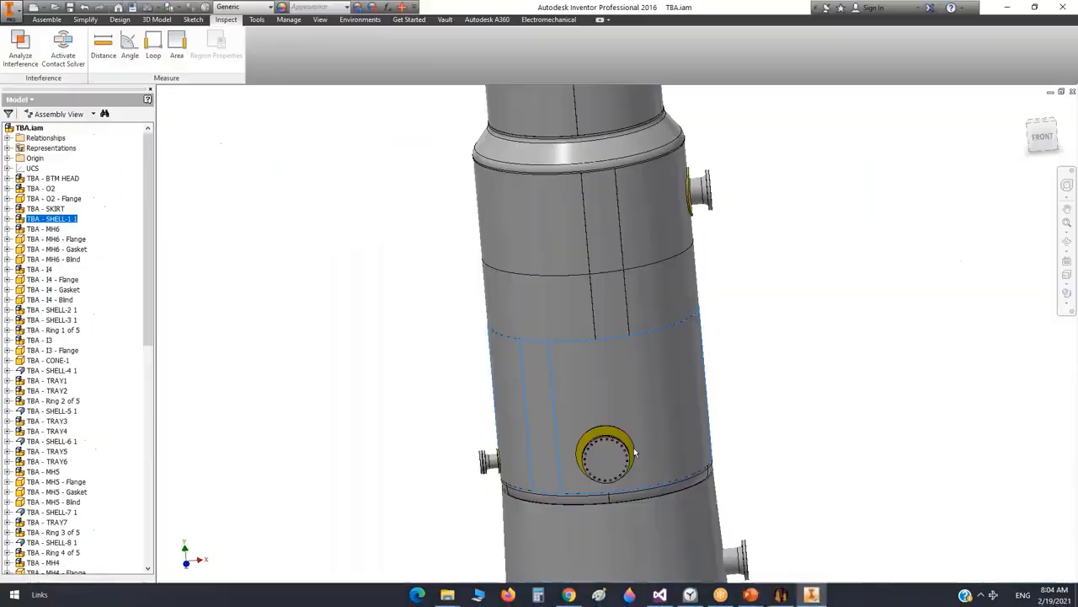
pyautogui.scroll(2, 548, 392)
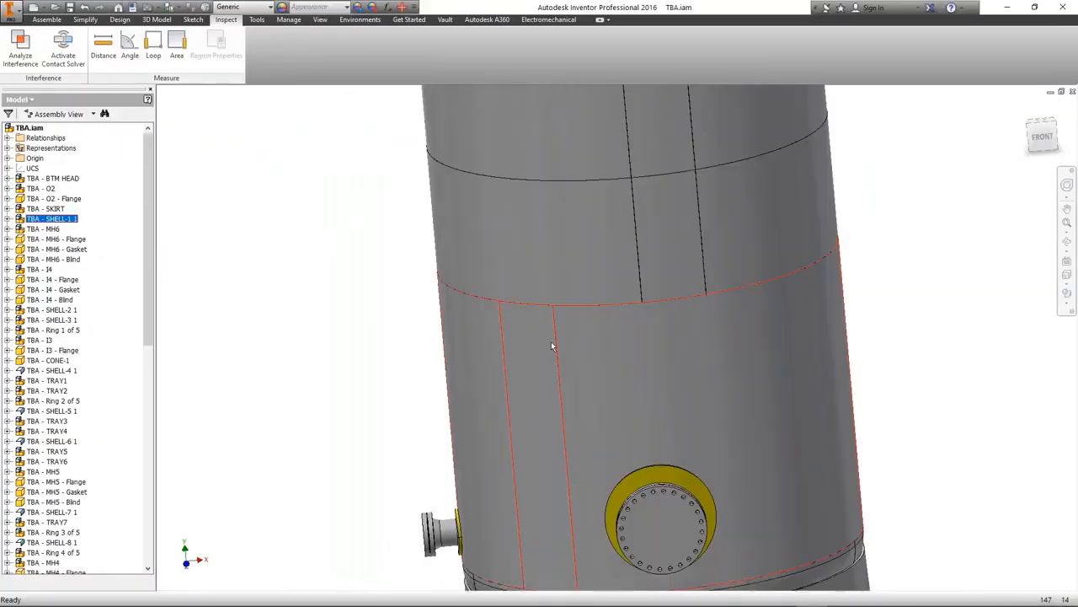
pyautogui.moveTo(553, 338); pyautogui.dragTo(546, 224, button='middle')
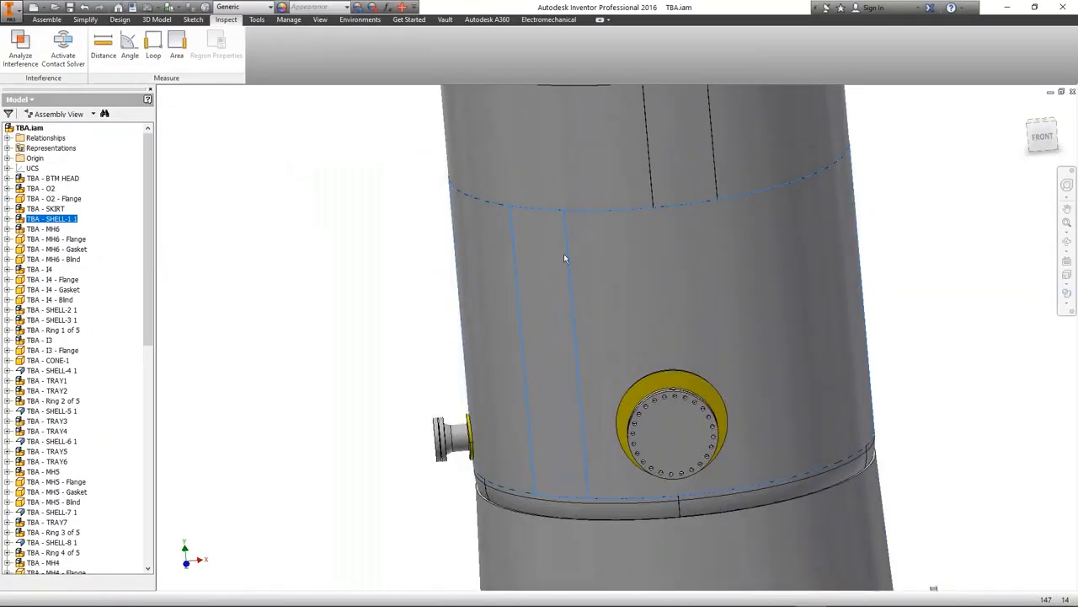
# Open the SHELL-1 1 assembly on its own and open its larger rolled plate, Piece1, as a separate part
pyautogui.rightClick(675, 257)
pyautogui.click(677, 220)
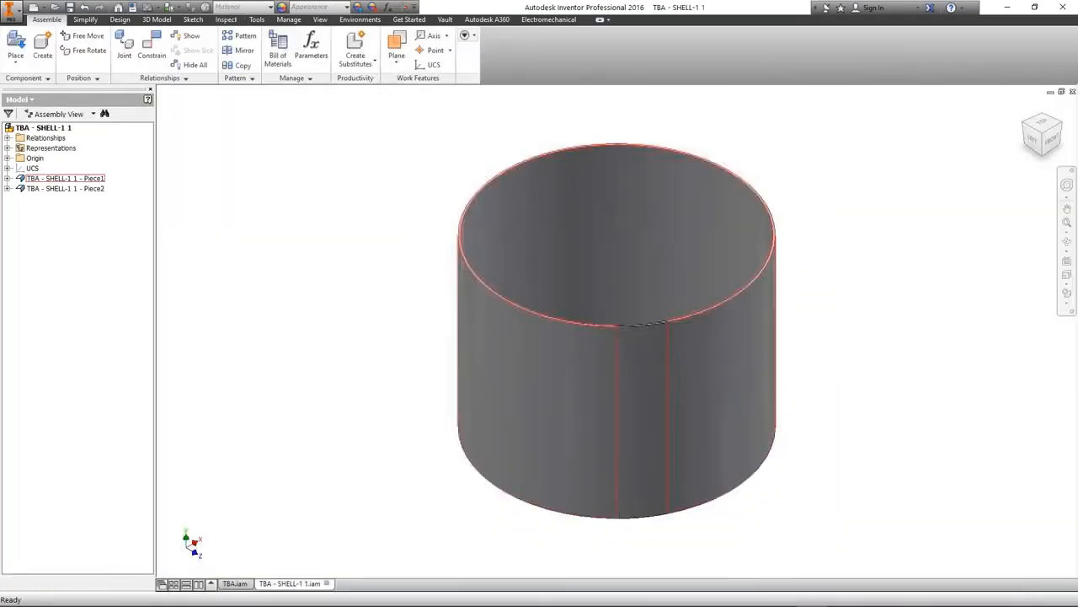
pyautogui.rightClick(720, 362)
pyautogui.click(726, 326)
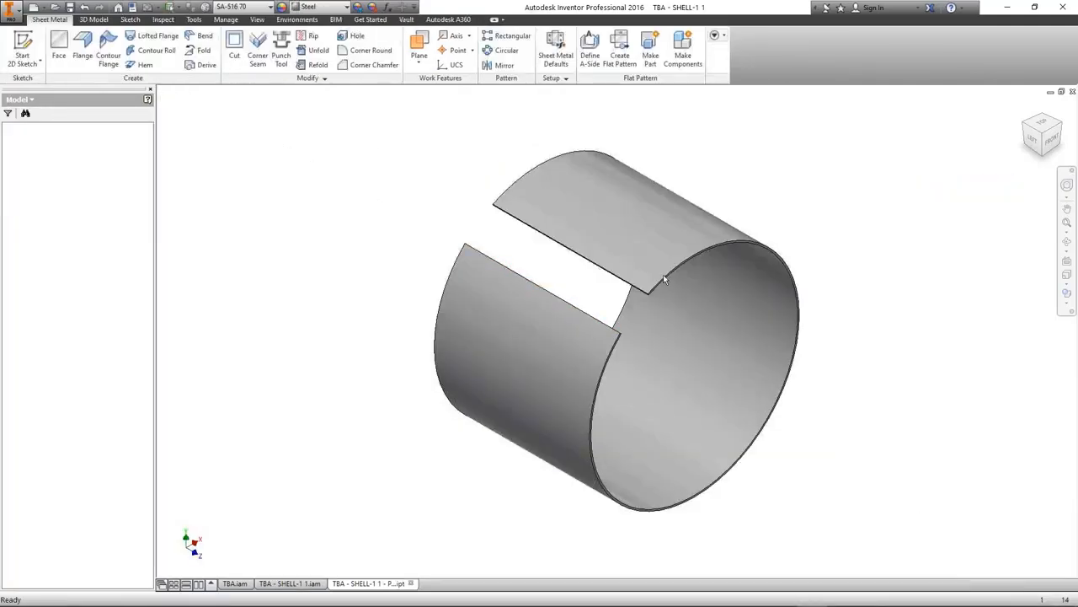
# Create the flat pattern of the SHELL-1 1 Piece1 plate and measure the length of its long edge
pyautogui.click(623, 52)
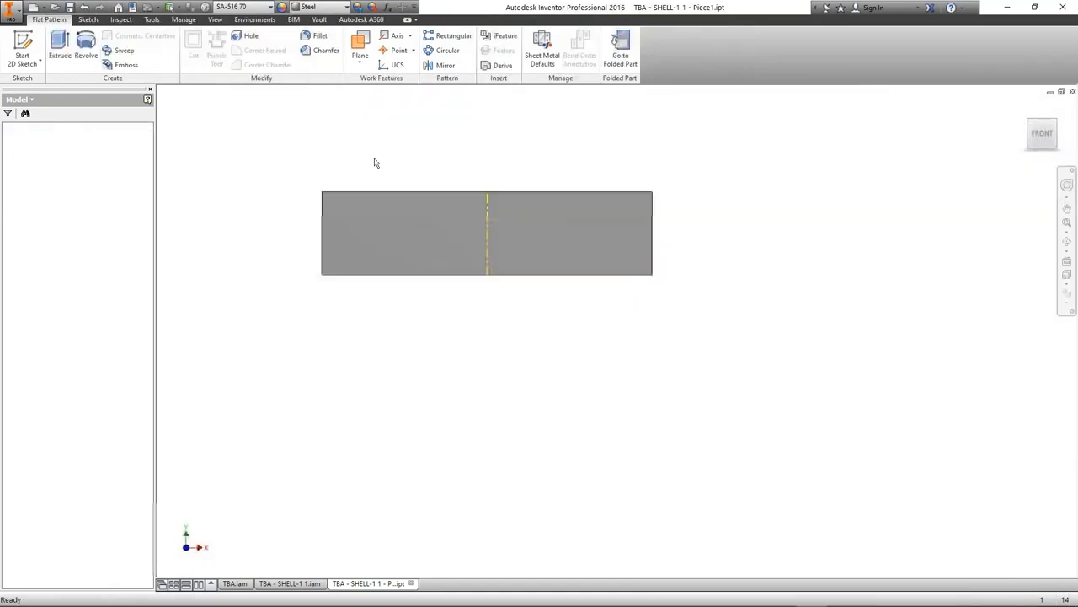
pyautogui.click(152, 18)
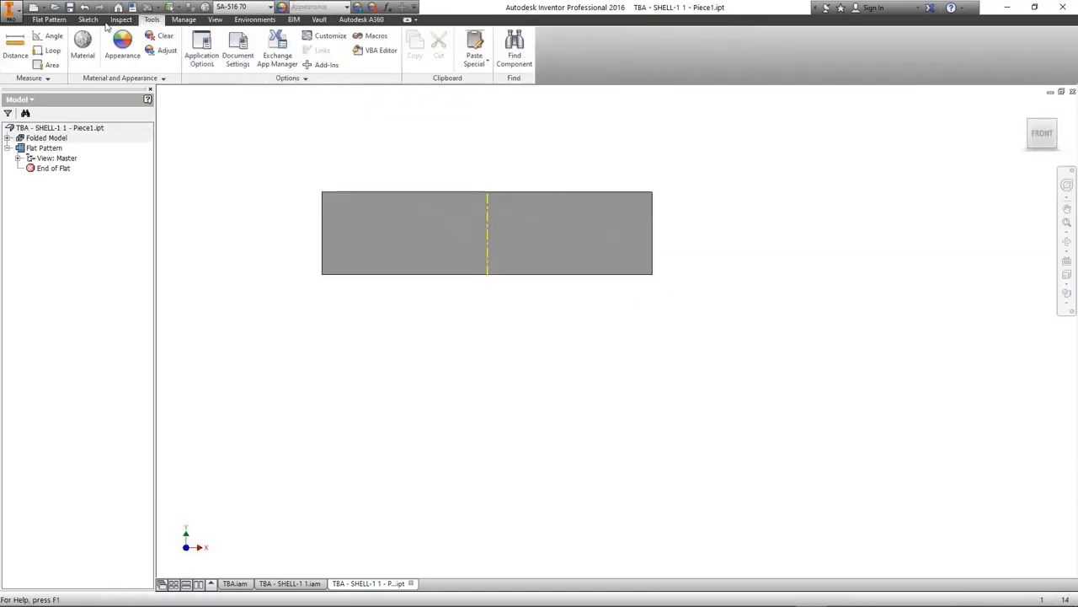
pyautogui.click(121, 19)
pyautogui.click(27, 42)
pyautogui.click(430, 192)
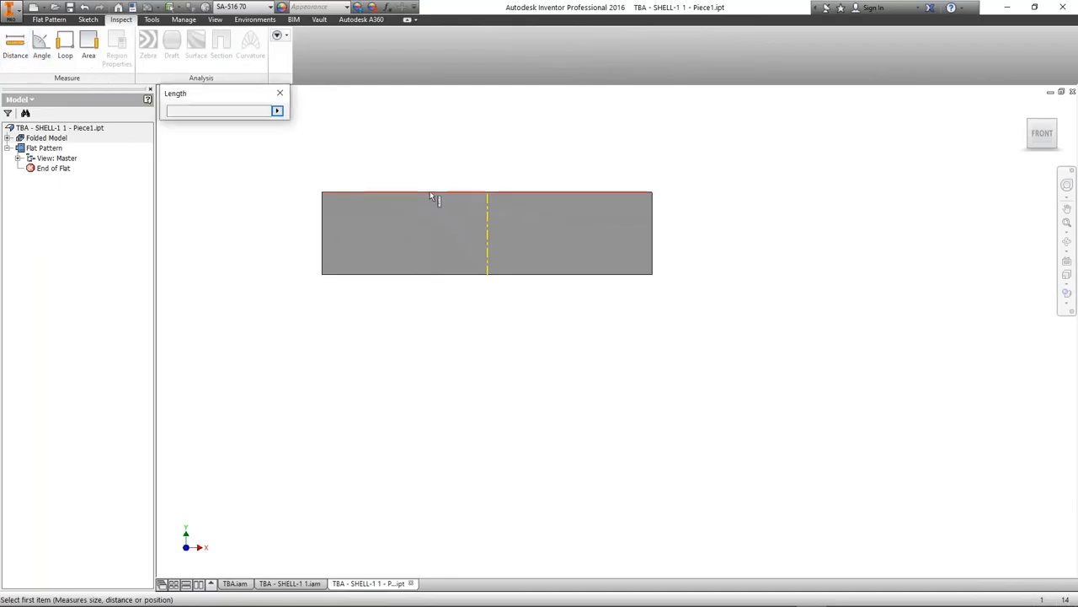
pyautogui.click(280, 93)
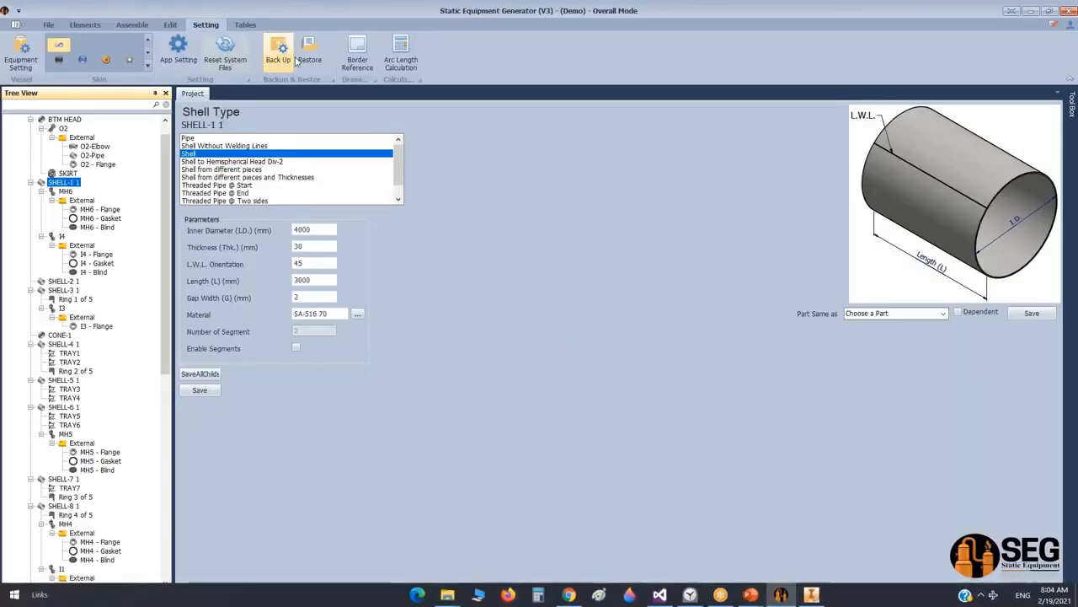
# Switch to Static Equipment Generator and review the delivered plate length and width in the TBA equipment settings
pyautogui.click(246, 24)
pyautogui.click(205, 24)
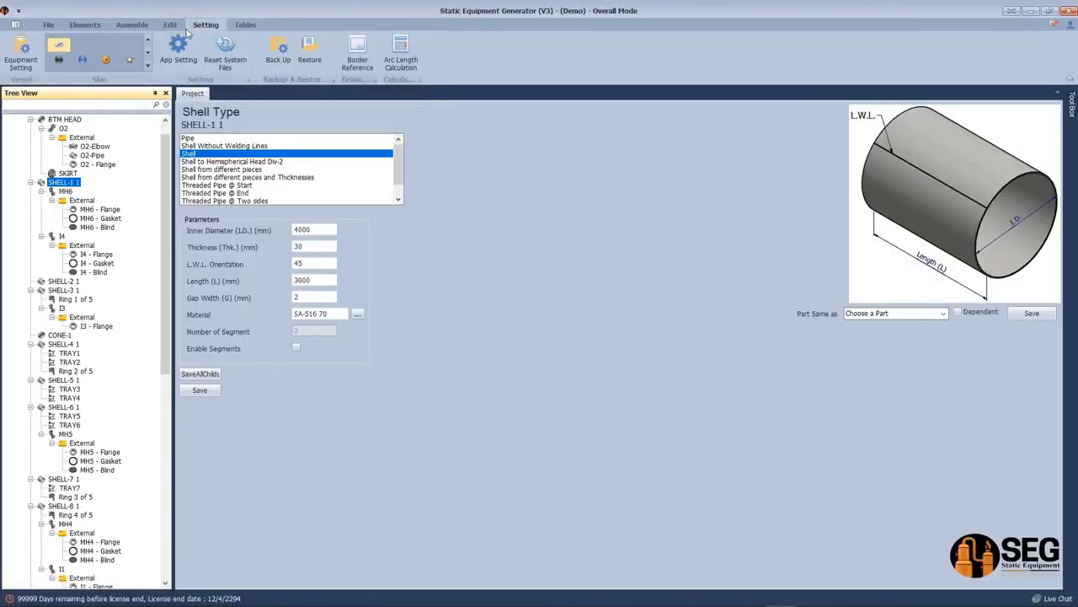
pyautogui.scroll(1, 101, 149)
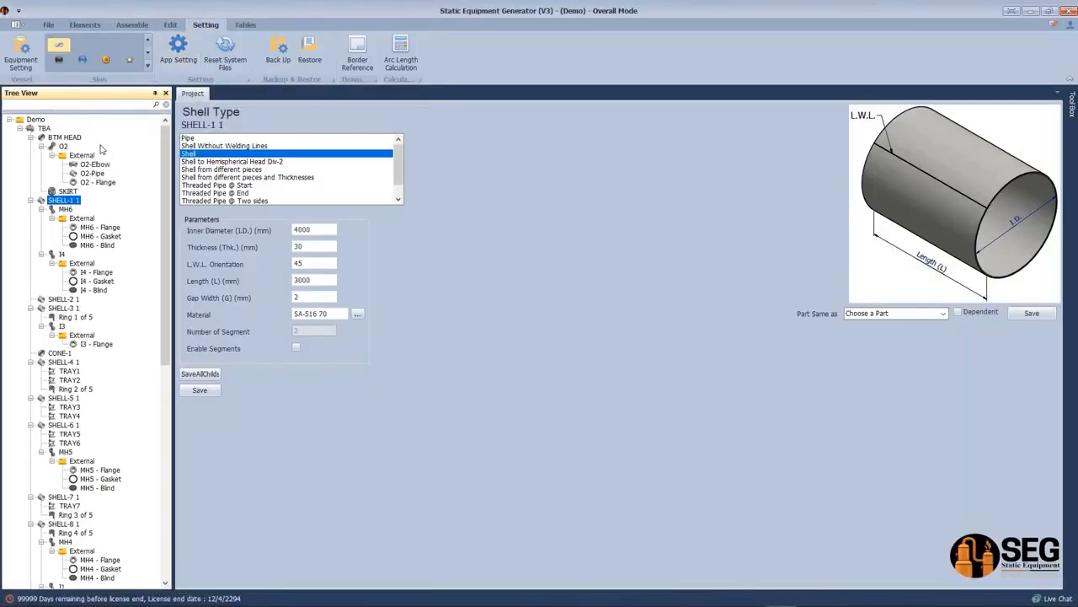
pyautogui.click(43, 128)
pyautogui.click(29, 52)
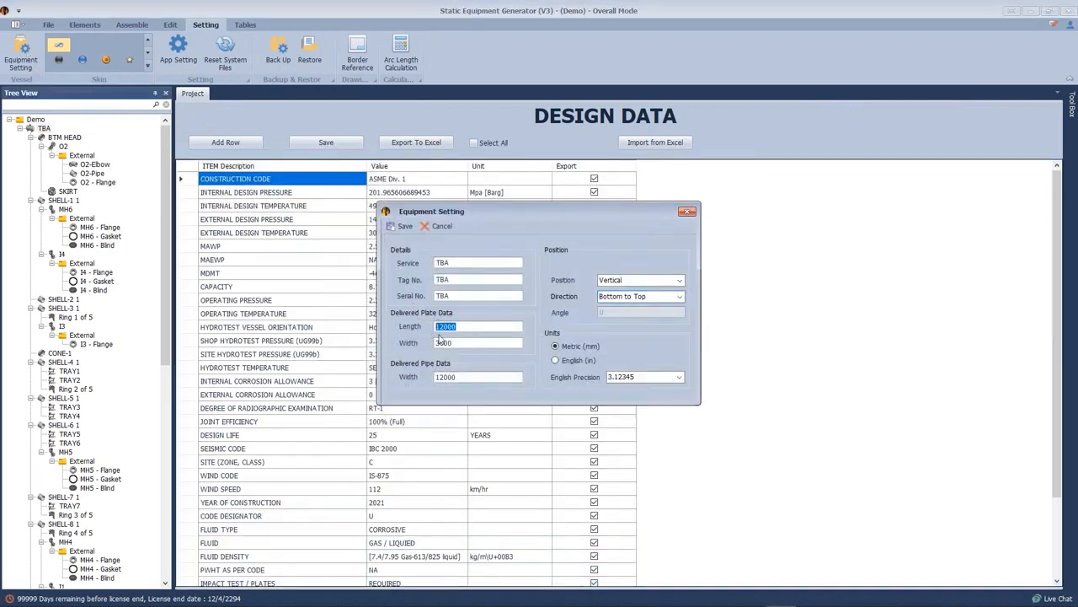
pyautogui.click(687, 212)
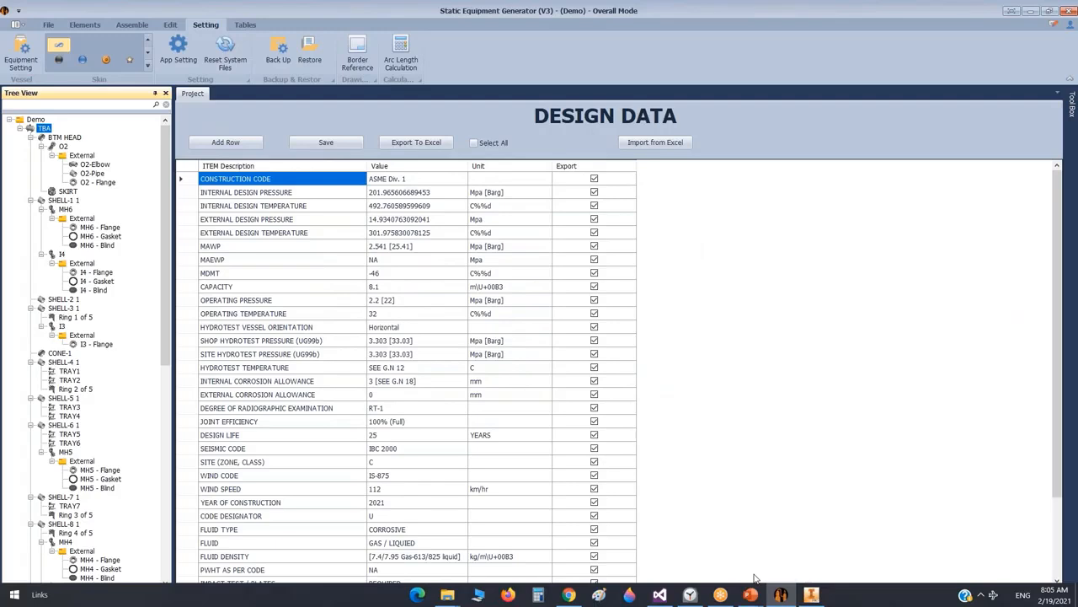
# Return to Autodesk Inventor and close the Piece1 part and the SHELL-1 1 assembly, going back to TBA.iam
pyautogui.click(811, 595)
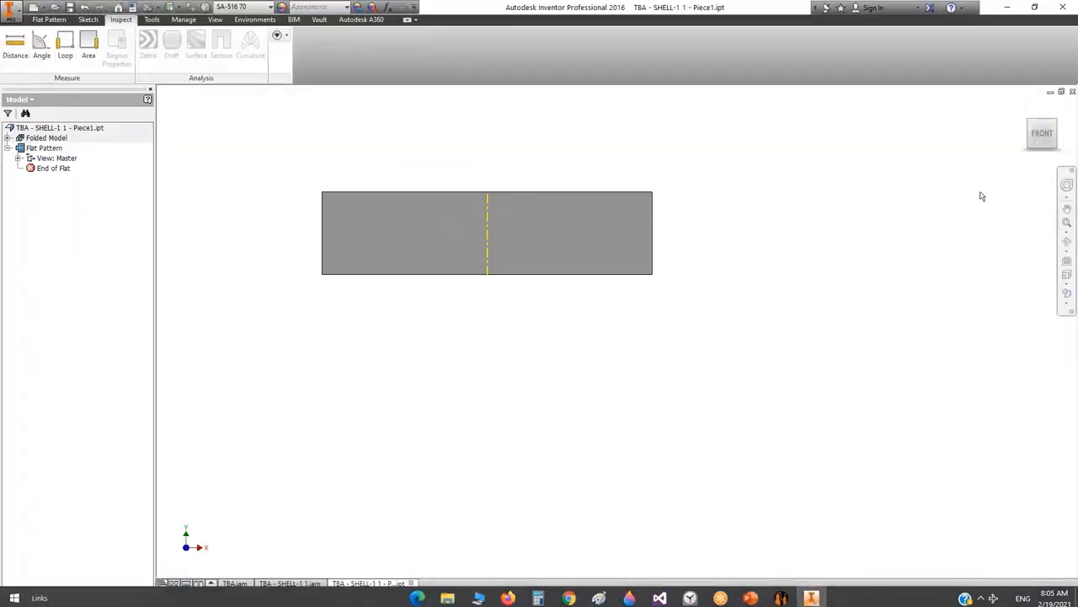
pyautogui.click(1072, 92)
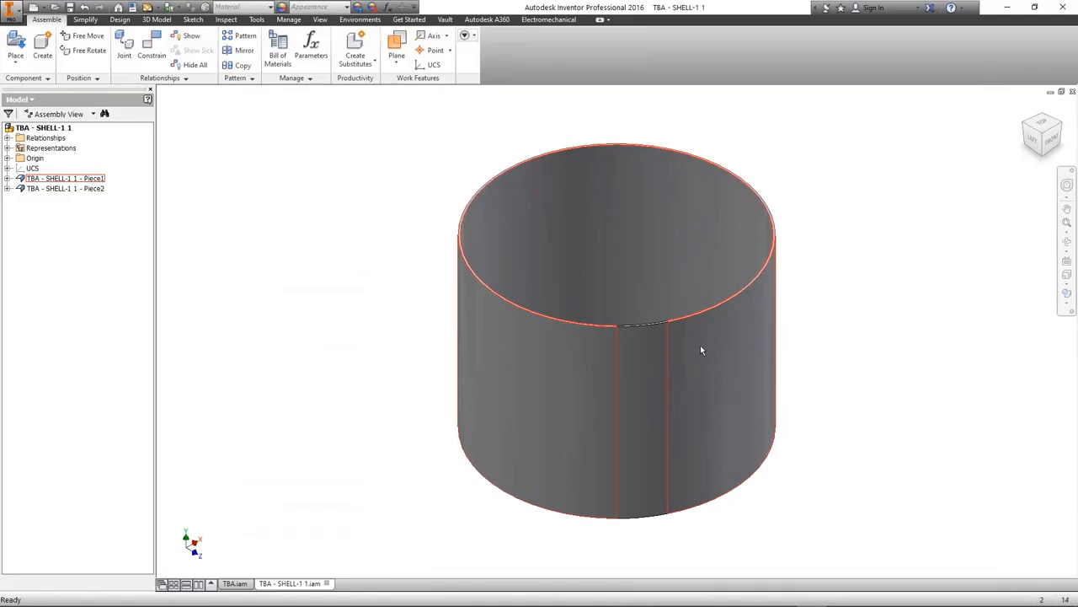
pyautogui.click(1072, 92)
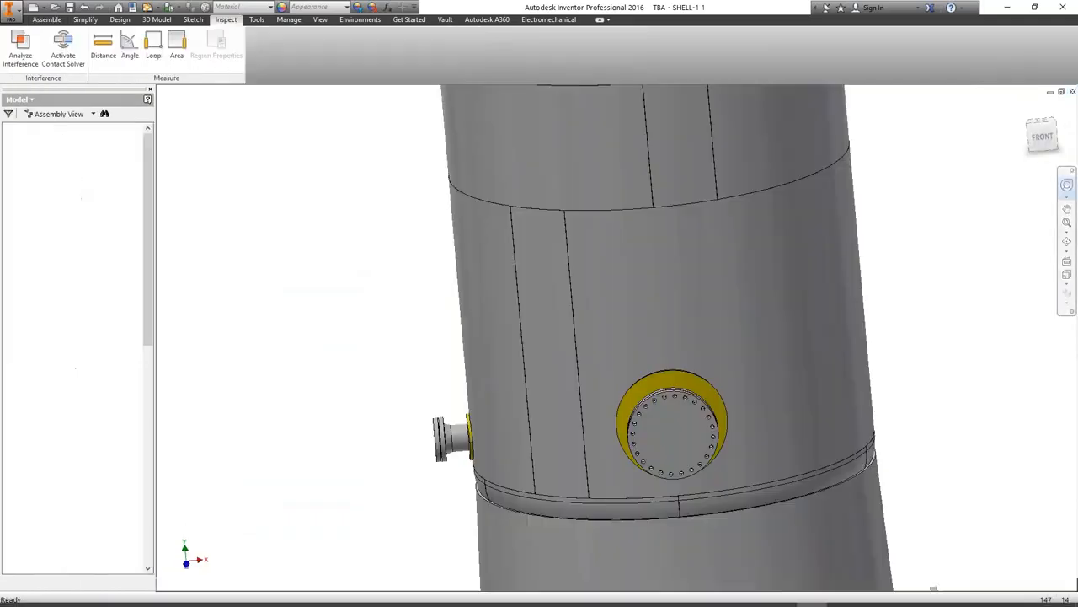
pyautogui.moveTo(869, 597)
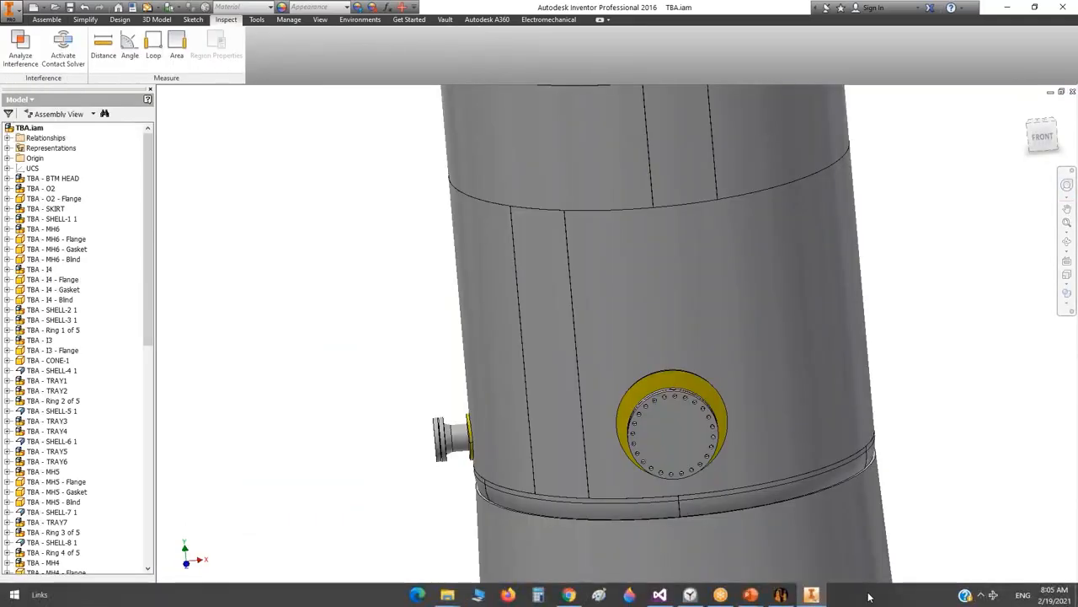
# In Static Equipment Generator, enable segments on SHELL-1 1 with 2 segments, save, and update the Inventor assembly
pyautogui.click(787, 596)
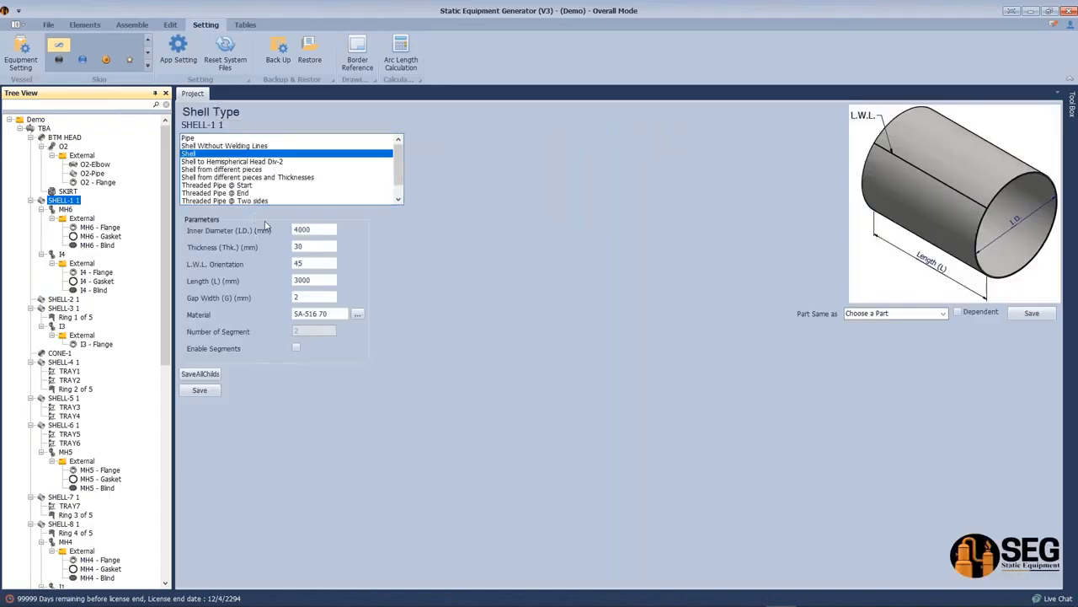
pyautogui.click(297, 348)
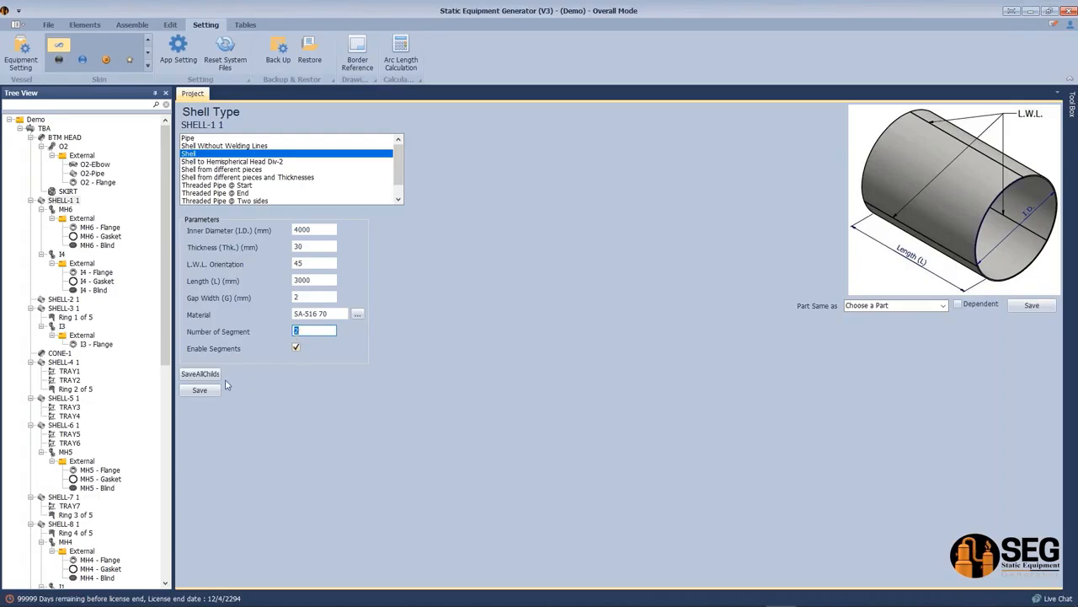
pyautogui.click(144, 25)
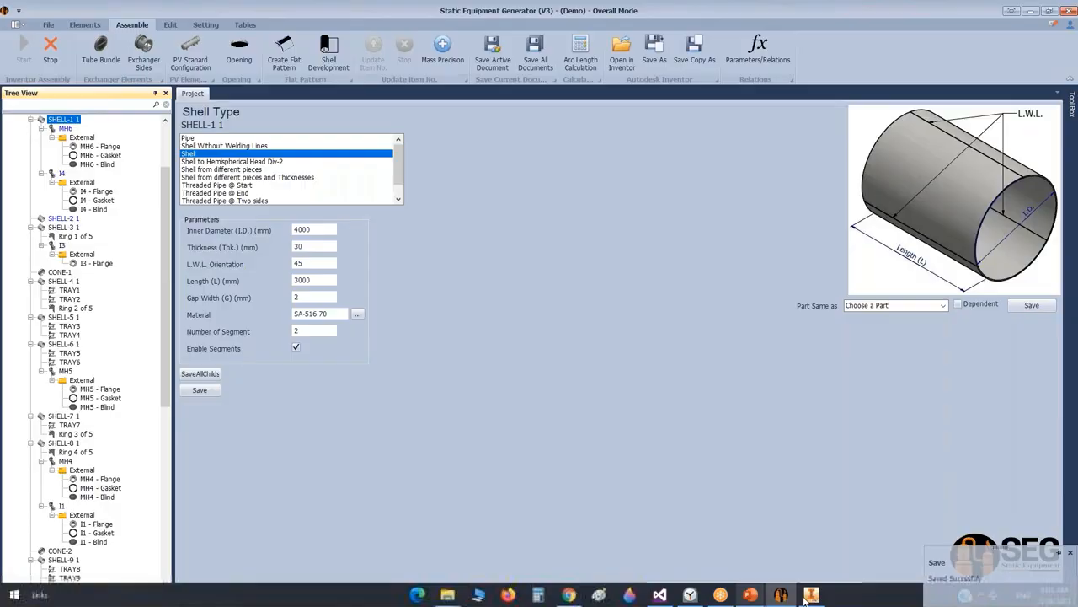
# Switch to Autodesk Inventor and examine the weld lines of the segmented SHELL-1 1 course around nozzles MH6 and I4
pyautogui.click(809, 597)
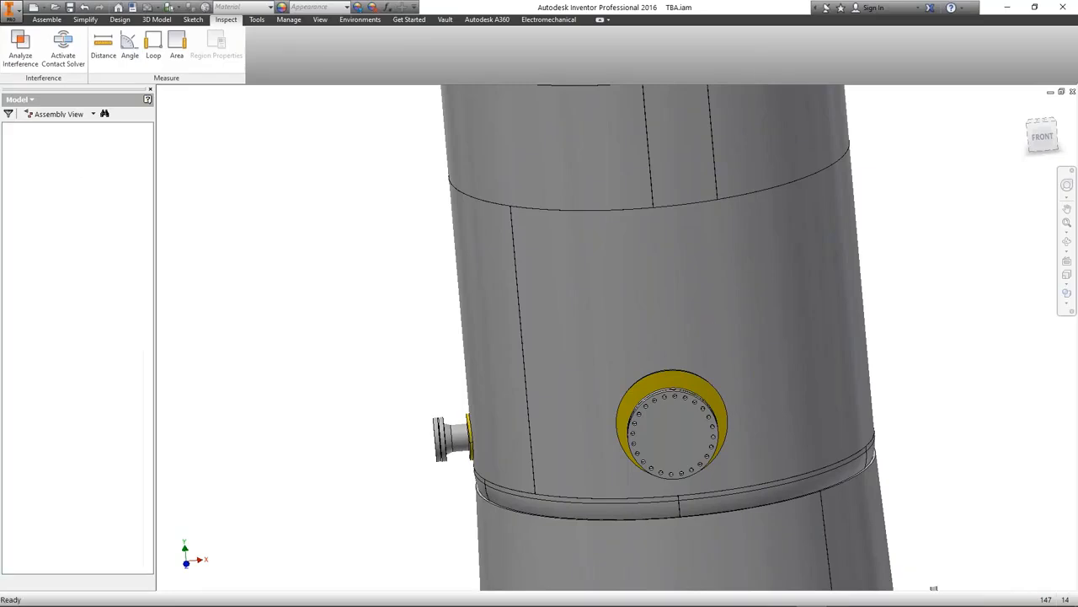
pyautogui.scroll(3, 729, 337)
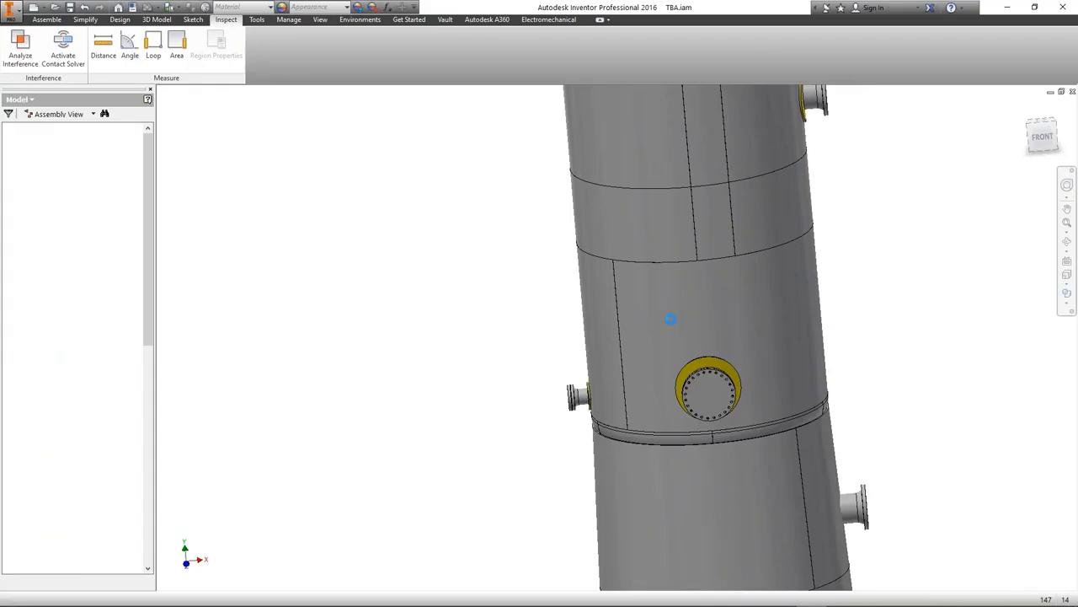
pyautogui.click(1067, 242)
pyautogui.scroll(3, 709, 329)
pyautogui.moveTo(709, 329); pyautogui.dragTo(477, 362)
pyautogui.scroll(5, 477, 362)
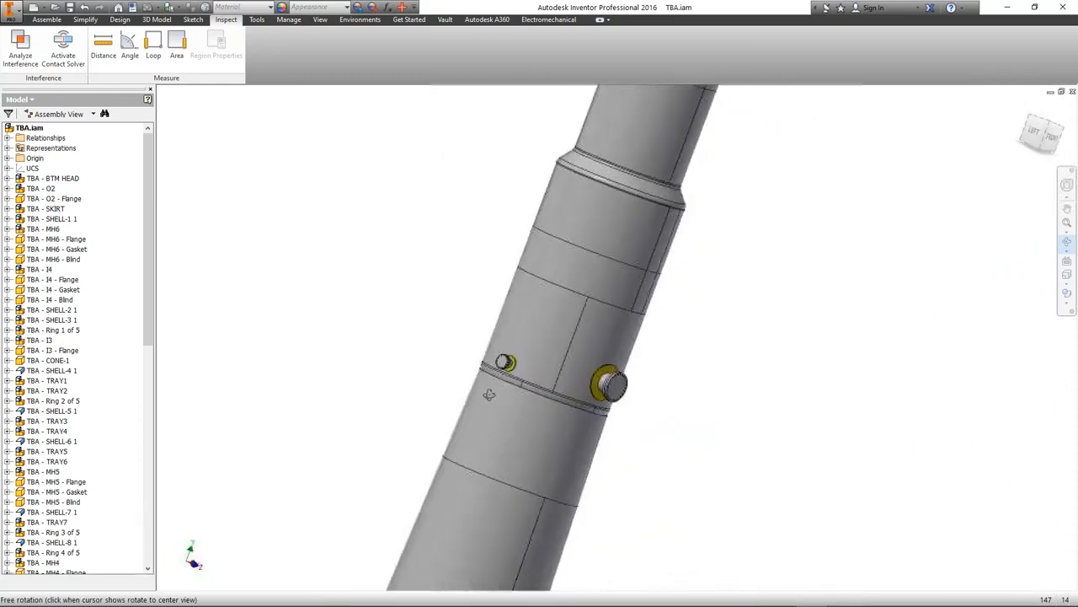
pyautogui.moveTo(740, 349); pyautogui.dragTo(730, 251, button='middle')
pyautogui.rightClick(729, 251)
pyautogui.click(779, 251)
pyautogui.scroll(-5, 625, 494)
pyautogui.scroll(-5, 660, 379)
pyautogui.scroll(6, 661, 412)
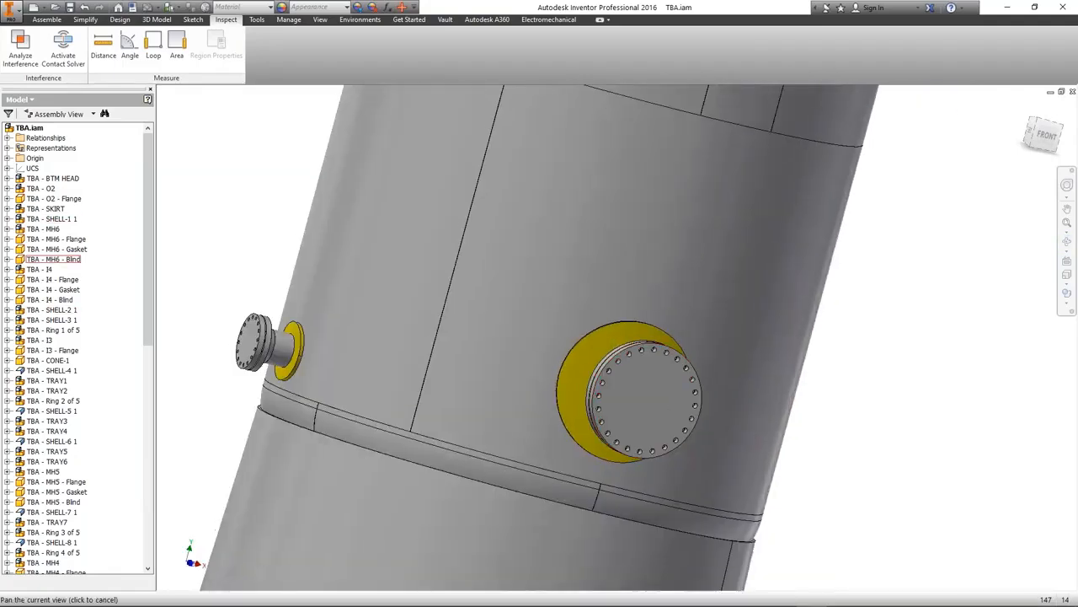
# Measure the distances from the outer face of the MH6 blind to the mating flange and to the flange's back face
pyautogui.click(1066, 242)
pyautogui.scroll(2, 583, 352)
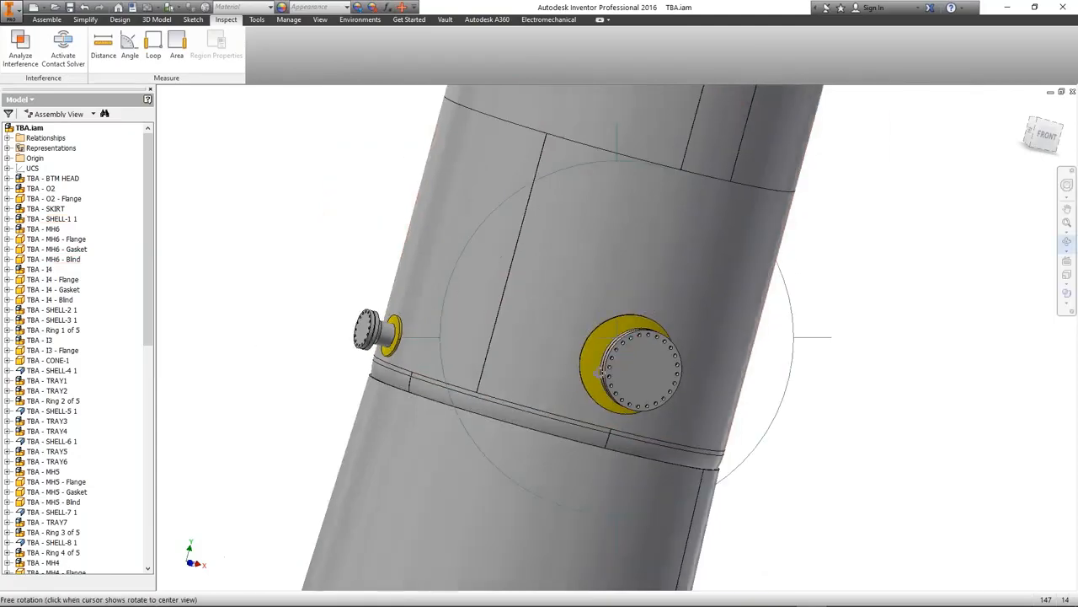
pyautogui.moveTo(583, 352); pyautogui.dragTo(638, 385)
pyautogui.scroll(-3, 614, 241)
pyautogui.press('Escape')
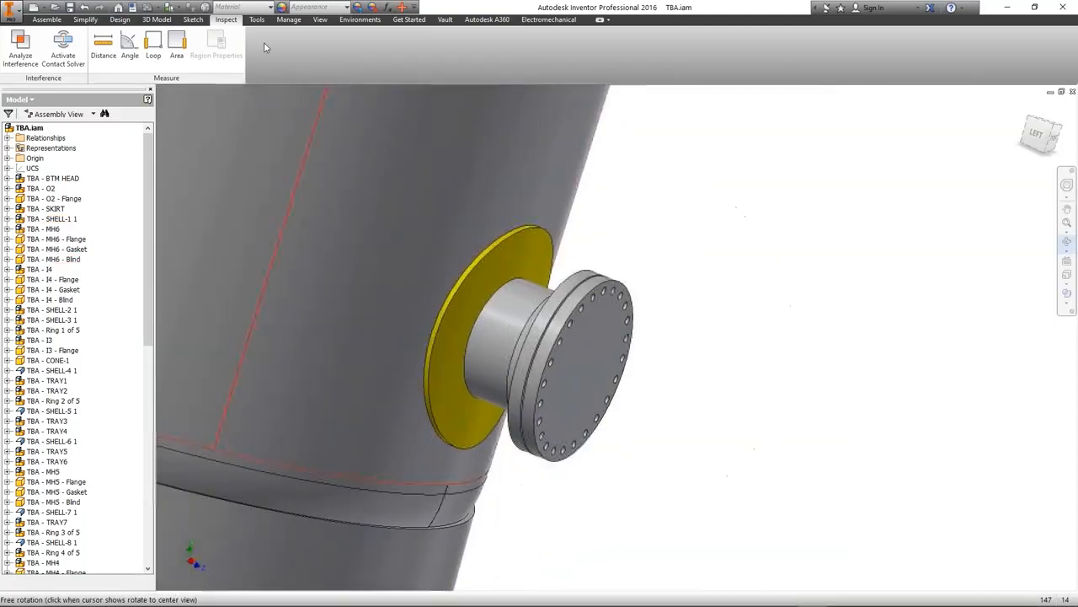
pyautogui.click(104, 46)
pyautogui.click(573, 371)
pyautogui.scroll(-2, 556, 354)
pyautogui.click(536, 327)
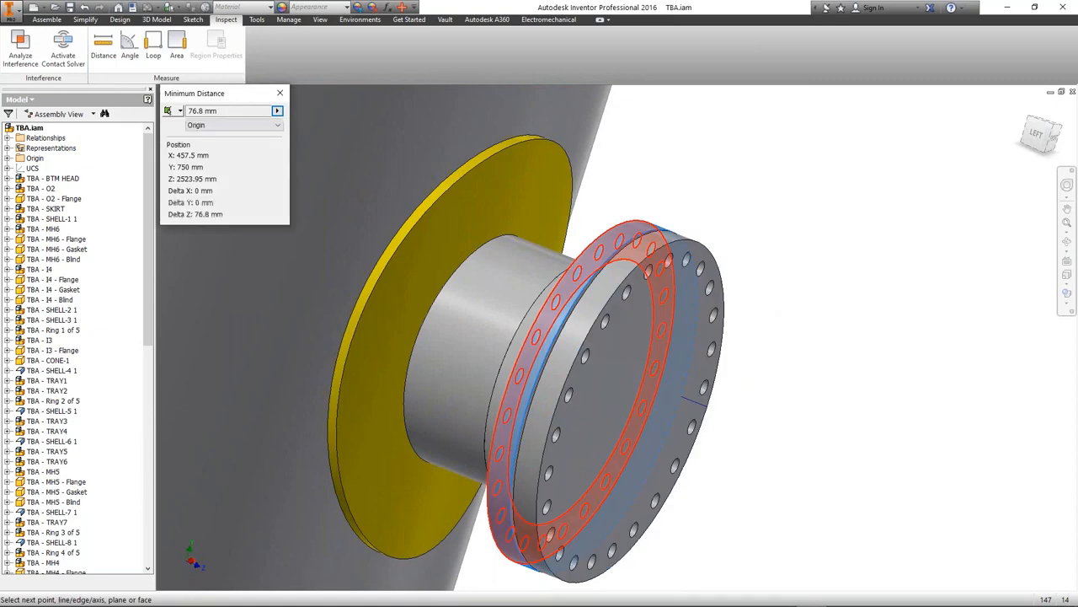
pyautogui.click(103, 46)
pyautogui.click(669, 356)
pyautogui.click(546, 300)
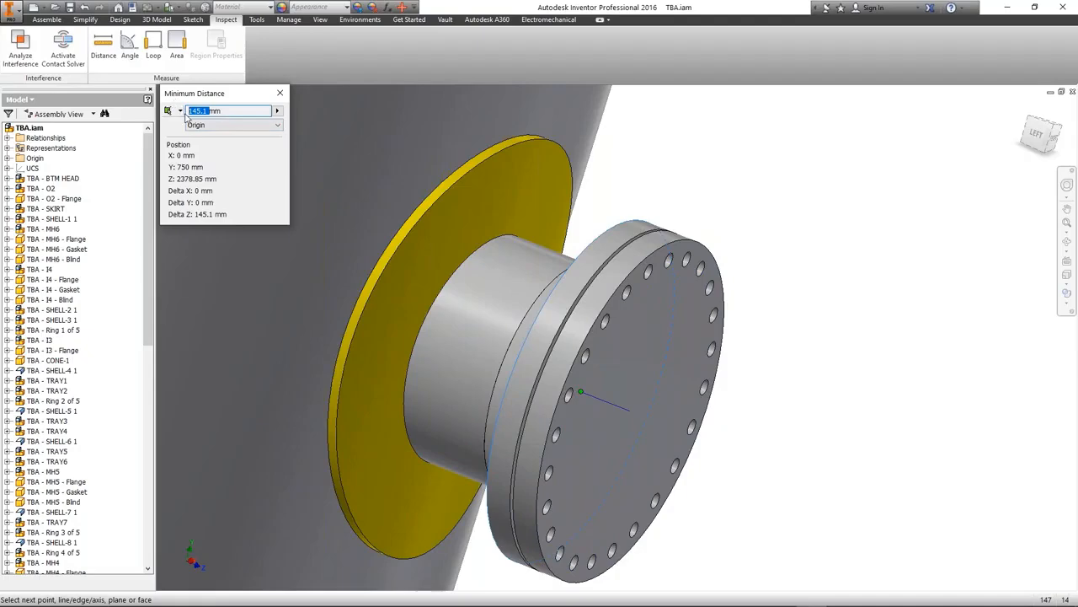
pyautogui.click(280, 92)
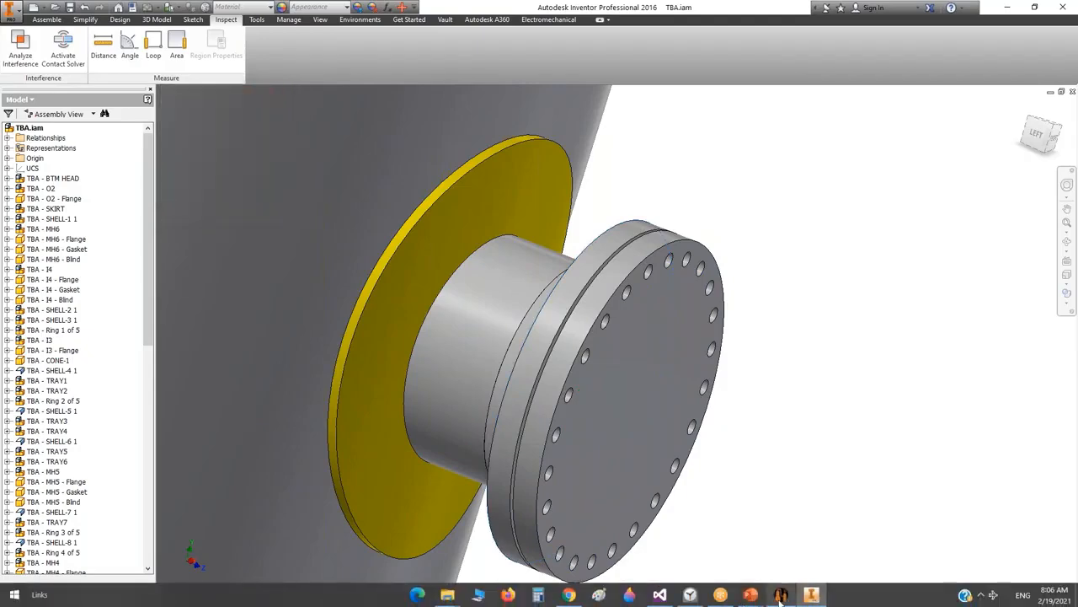
# Switch to Static Equipment Generator and add a hand grip named MH6-Grip to the MH6 blind
pyautogui.click(780, 595)
pyautogui.scroll(3, 102, 244)
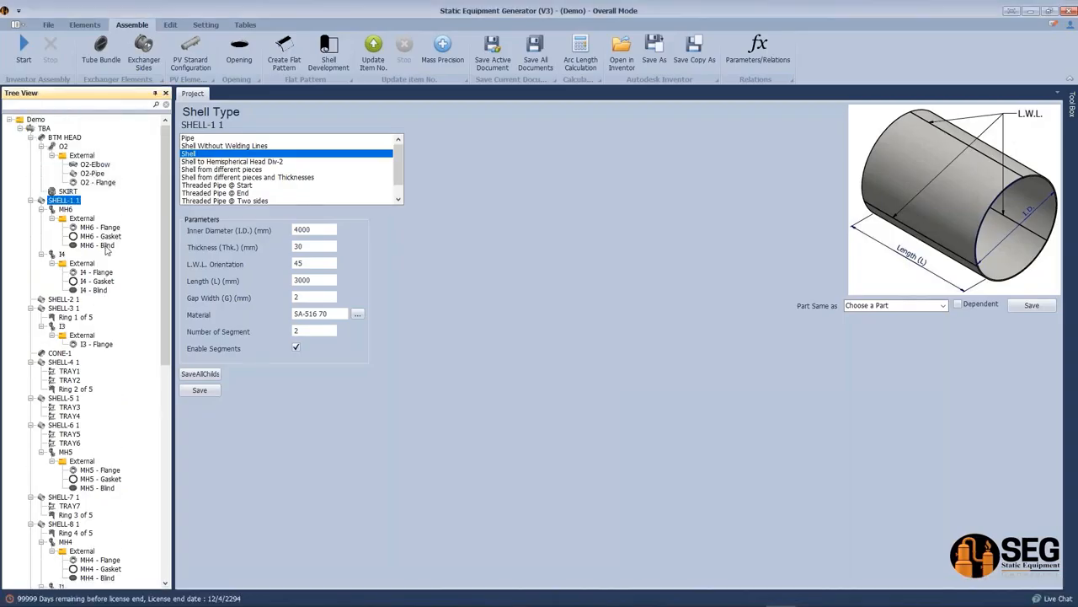
pyautogui.click(65, 209)
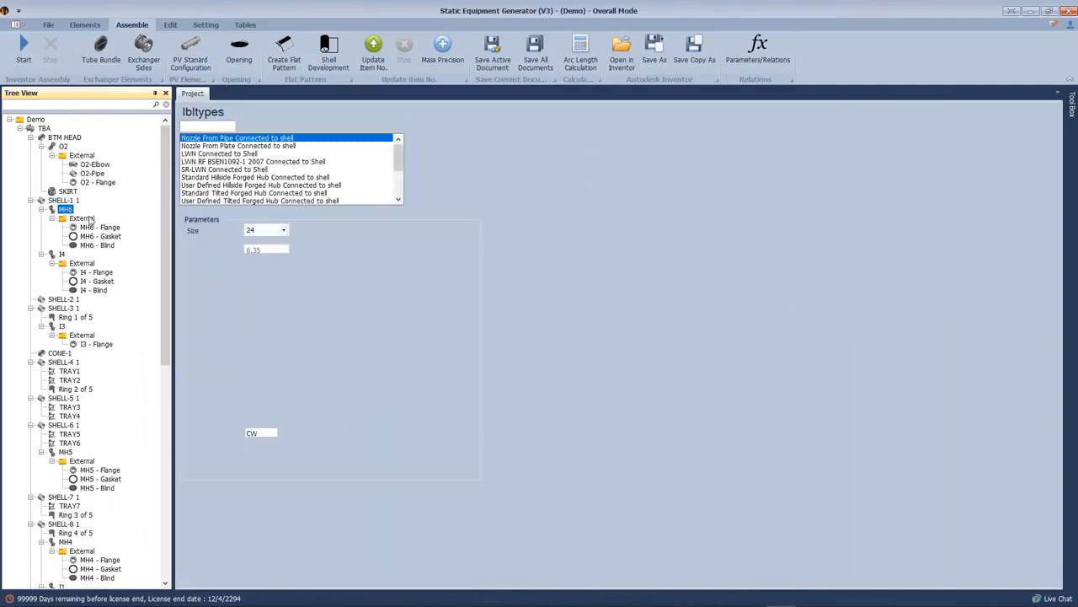
pyautogui.click(96, 245)
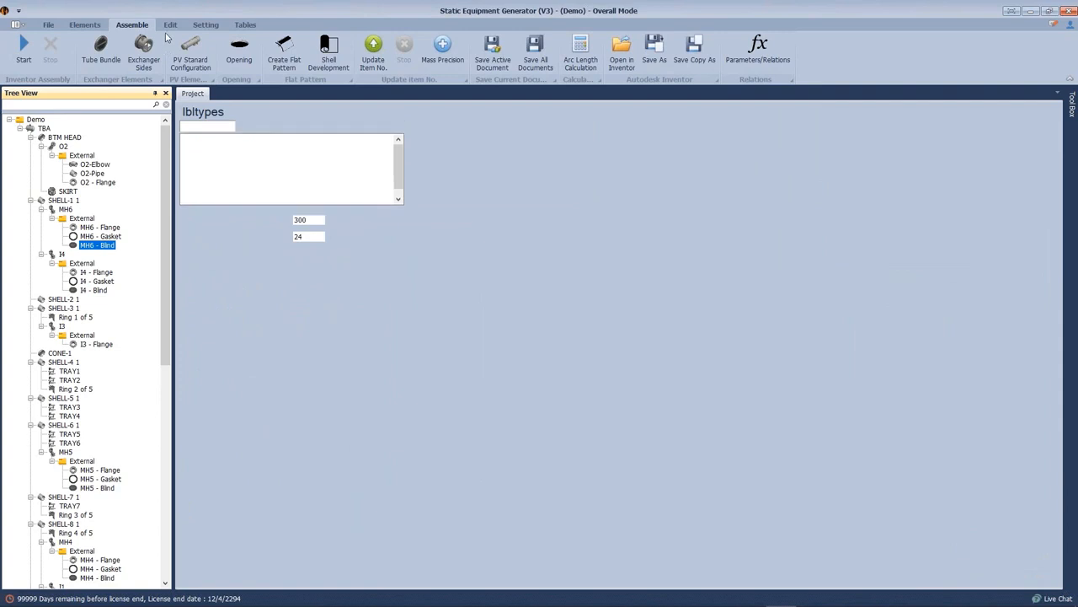
pyautogui.click(85, 25)
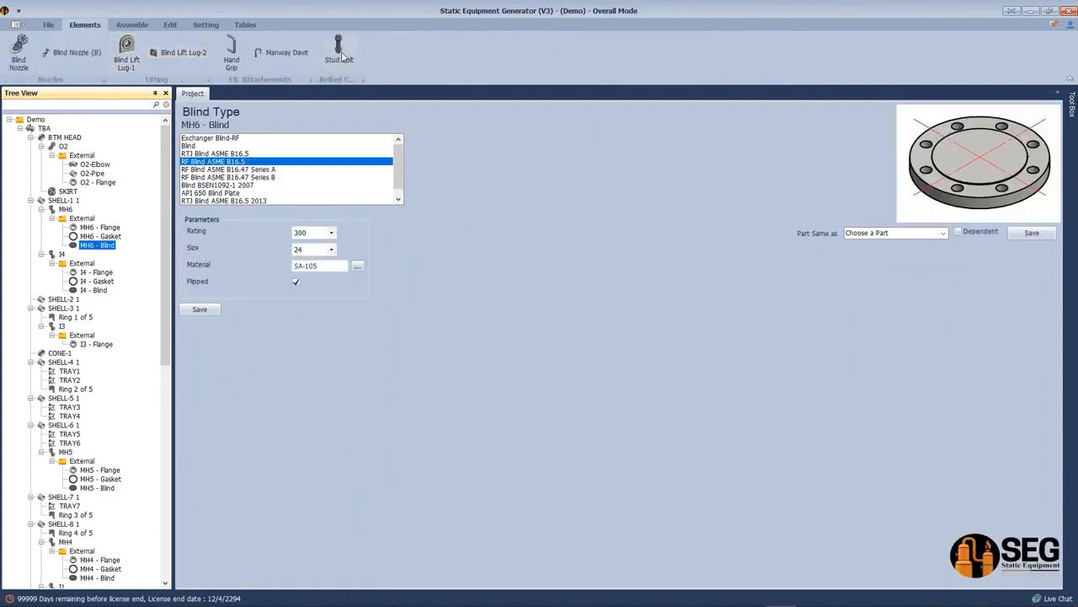
pyautogui.click(240, 52)
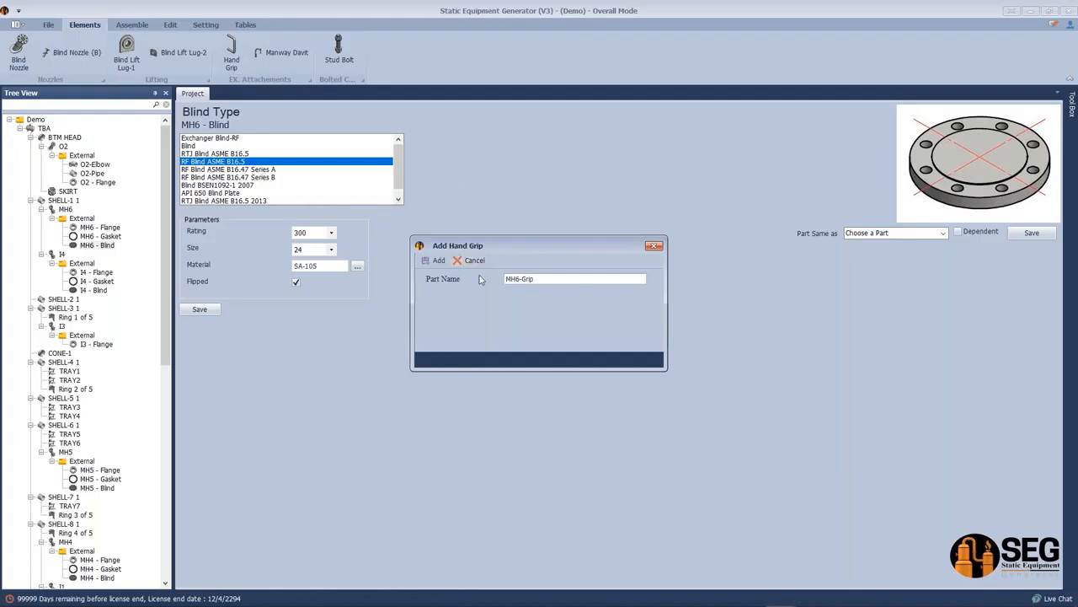
pyautogui.click(439, 261)
# Activate the pattern for MH6-Grip with a quantity of 2 and save its parameters
pyautogui.click(101, 128)
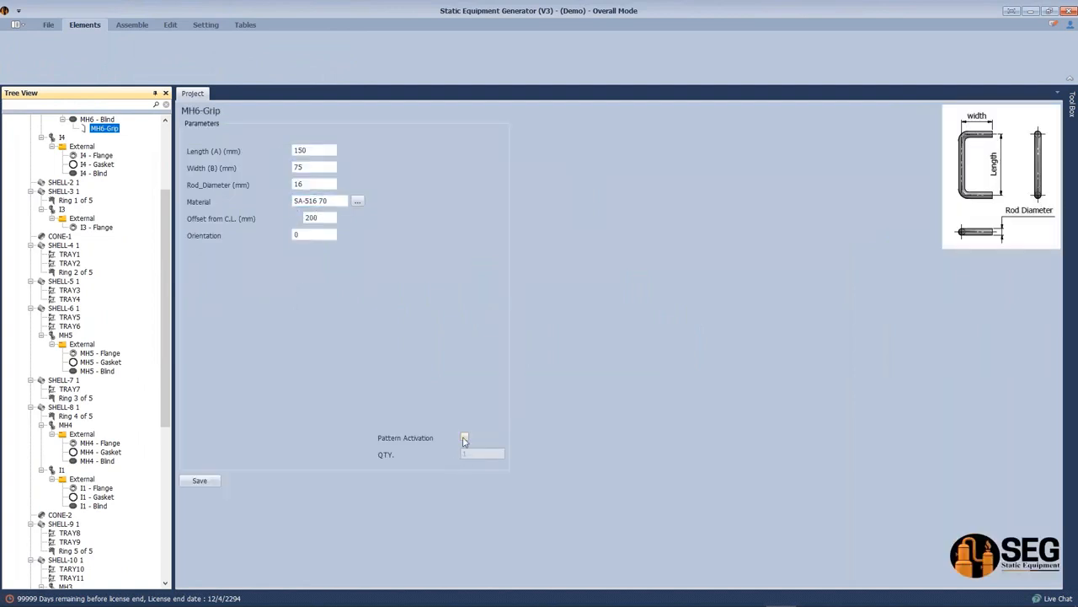
pyautogui.click(464, 438)
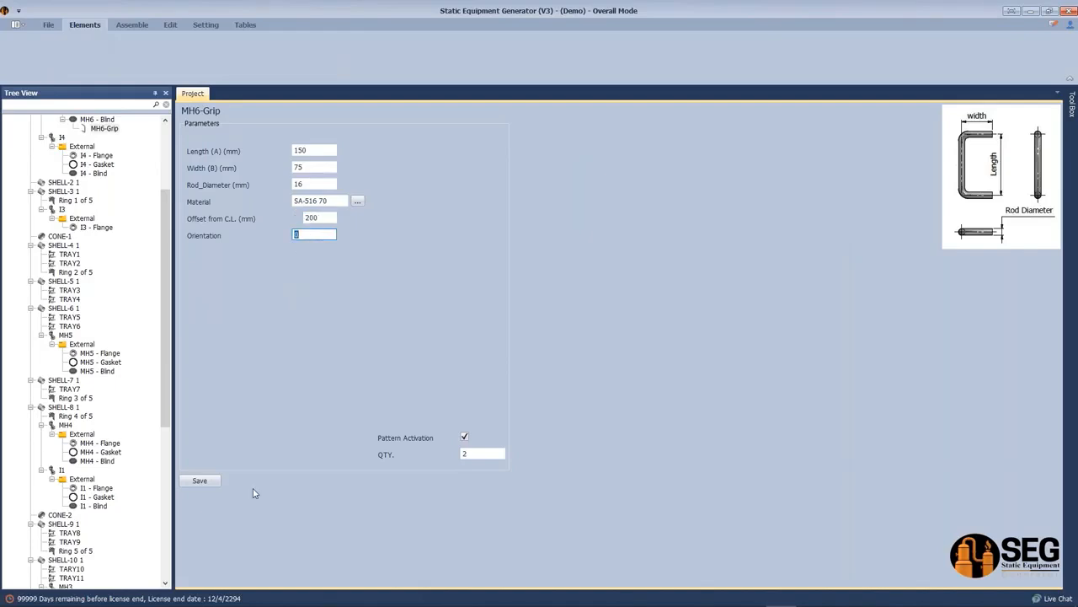
pyautogui.click(199, 482)
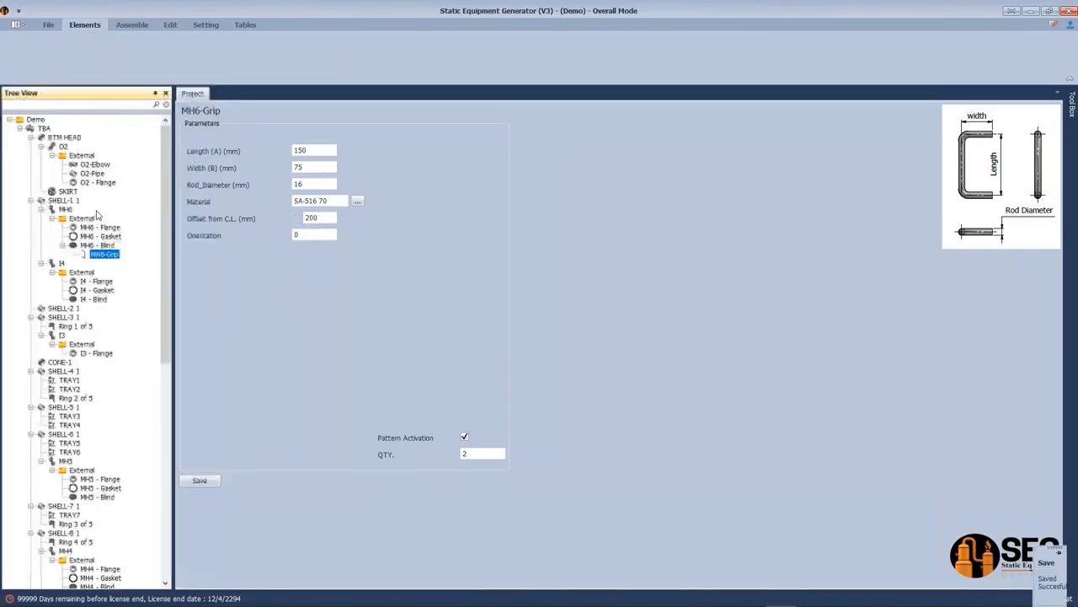
# Add a manway davit named MH6-Davit to the MH6 blind and open its type options and parameters
pyautogui.click(94, 246)
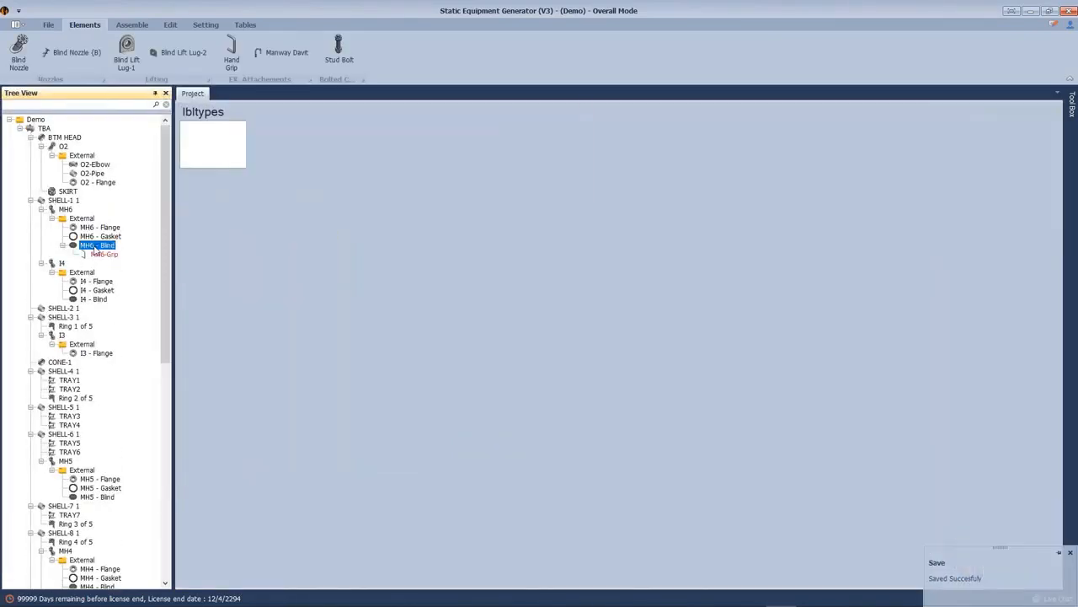
pyautogui.click(269, 55)
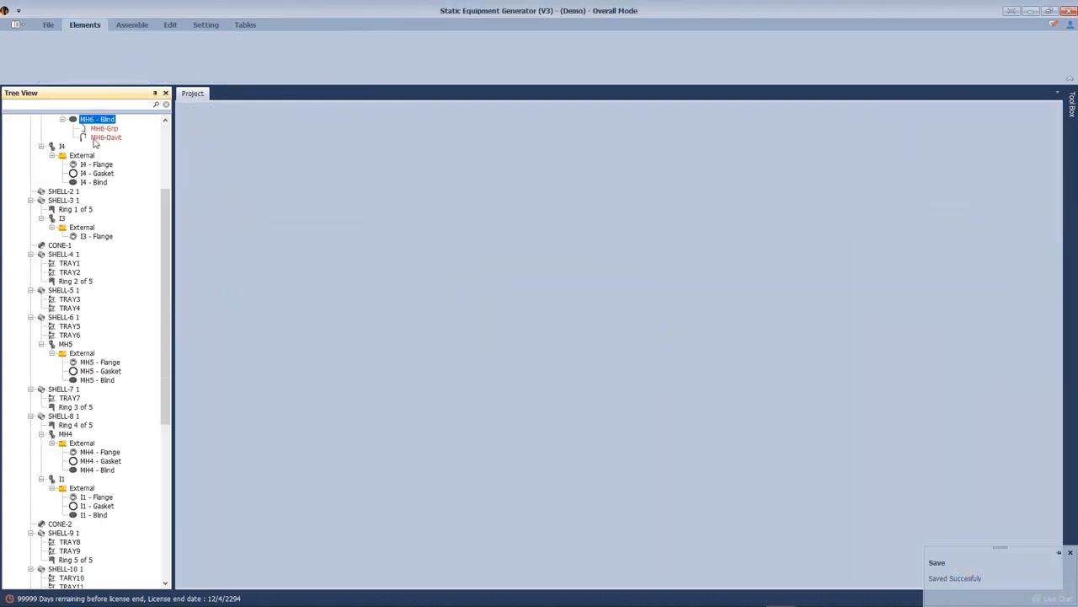
pyautogui.click(98, 136)
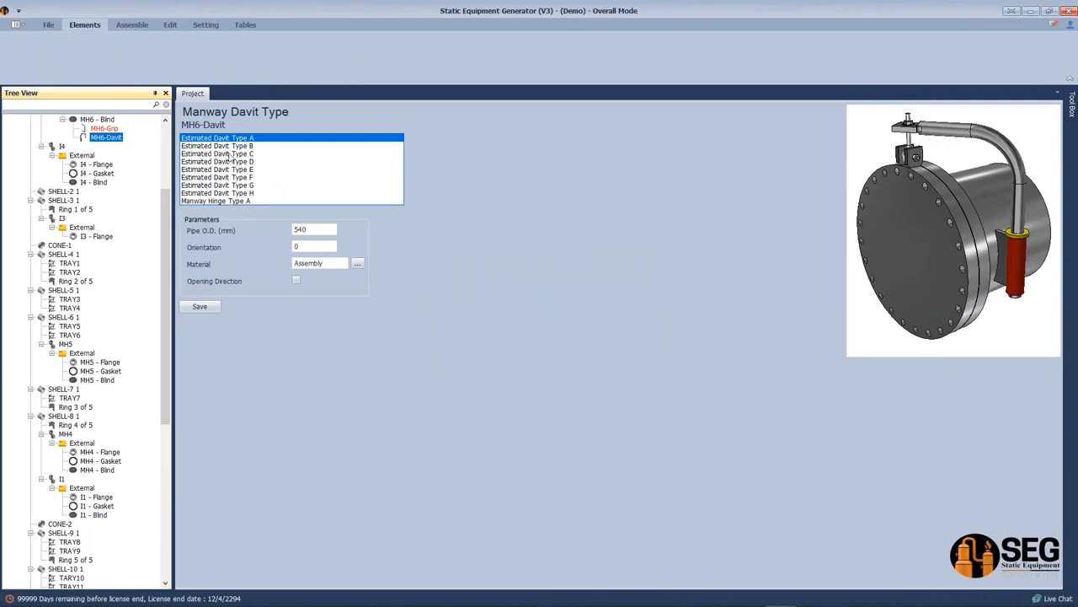
# Set the type of MH6-Davit to Estimated Davit Type G and save its parameters
pyautogui.click(230, 147)
pyautogui.click(228, 162)
pyautogui.click(255, 186)
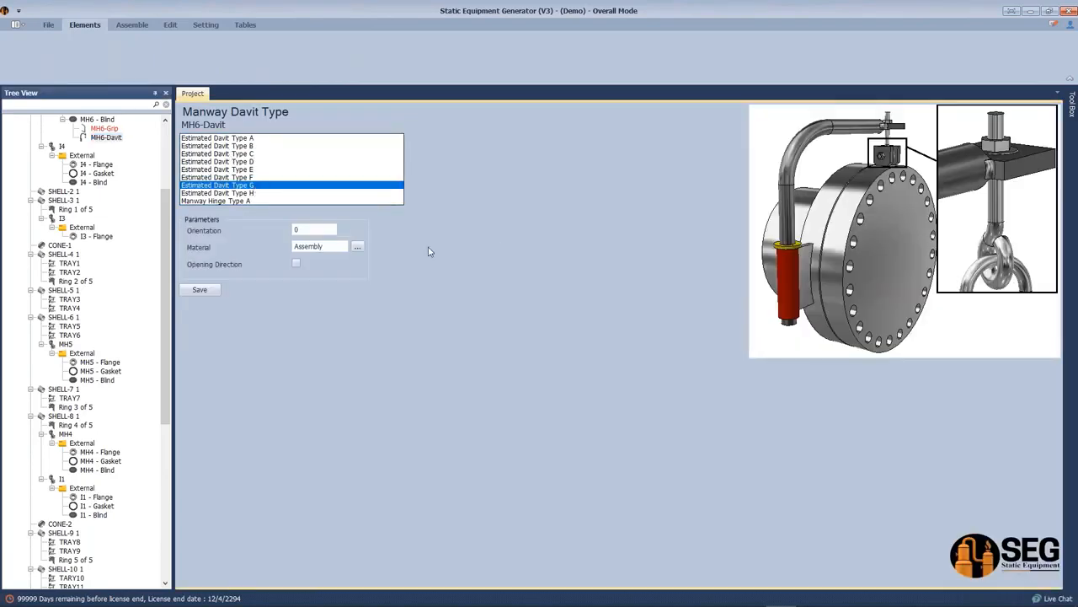
pyautogui.click(200, 290)
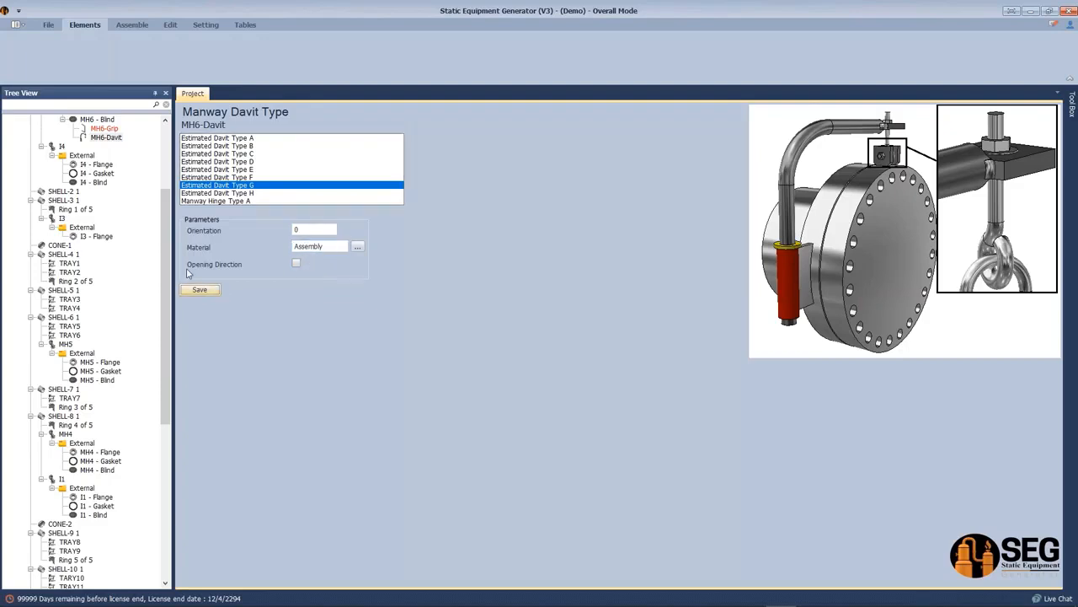
# Add a stud bolt named MH6-Stud to the MH6 blind
pyautogui.click(101, 183)
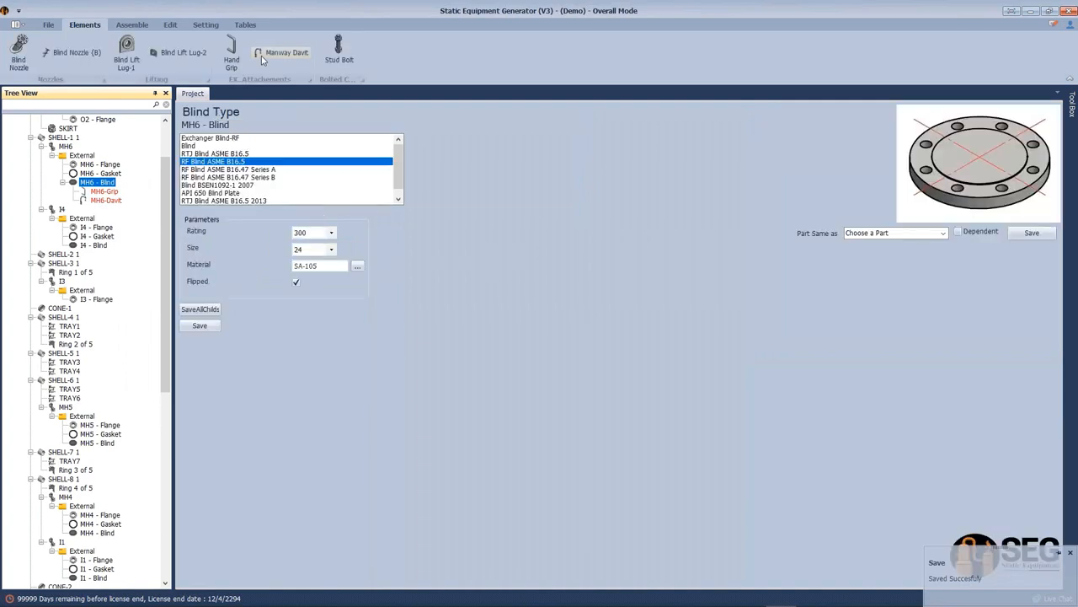
pyautogui.click(339, 49)
pyautogui.write('MH6-Stud')
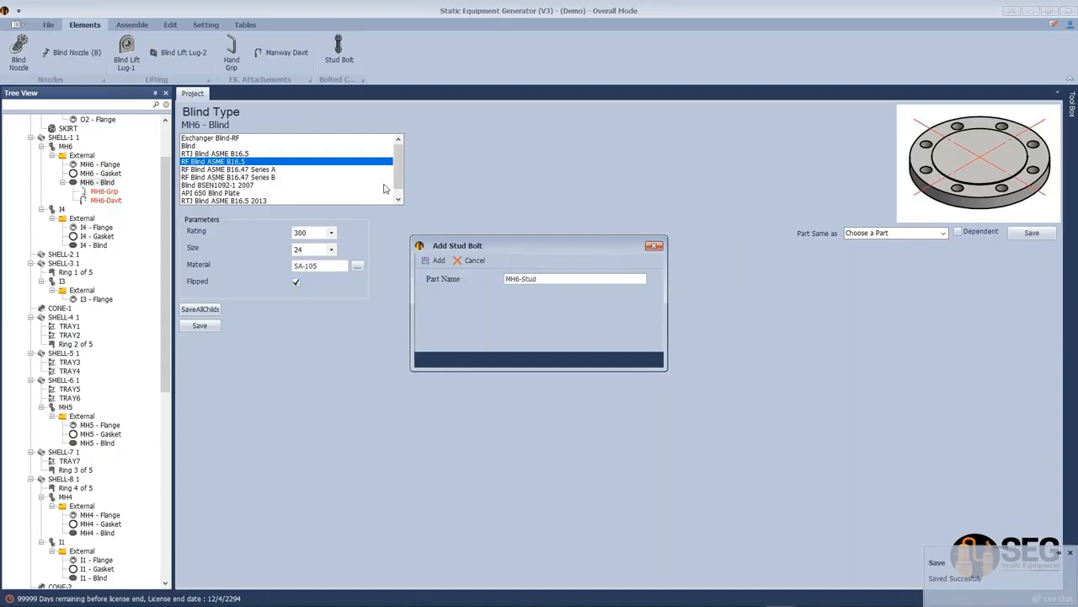
pyautogui.click(431, 261)
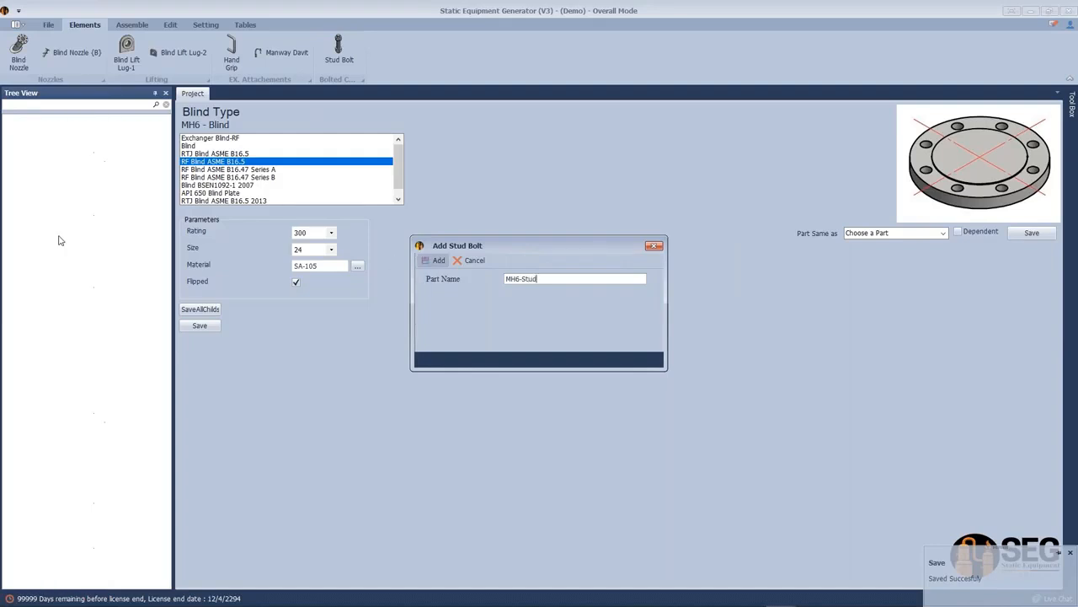
# Define MH6-Stud as a UNC Nut type, size 1 1/4, with 145.1 mm nut spacing and 220 mm stud length, and save
pyautogui.click(106, 147)
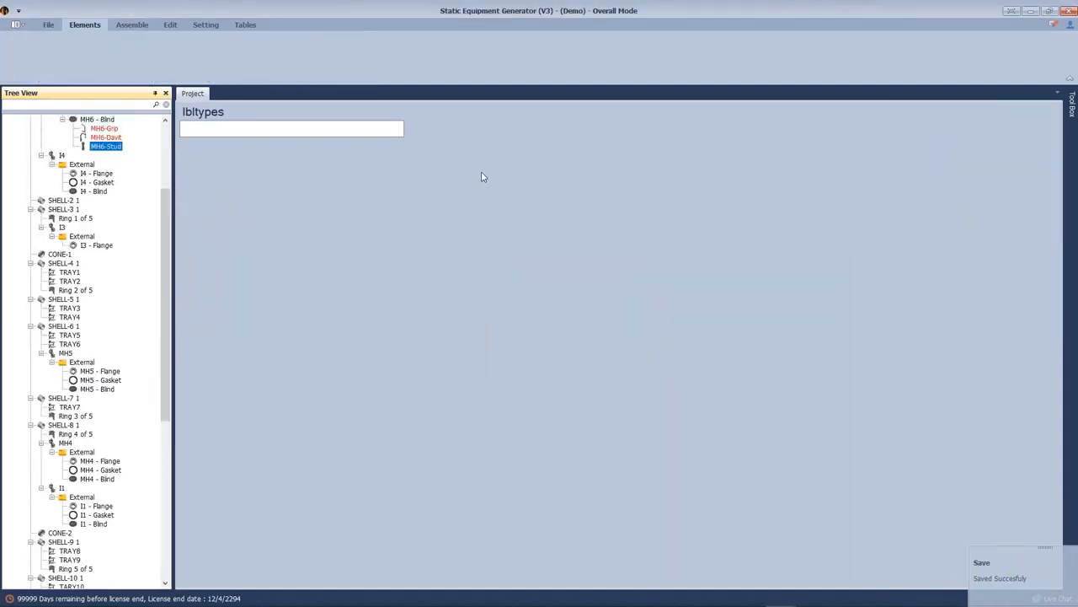
pyautogui.click(313, 177)
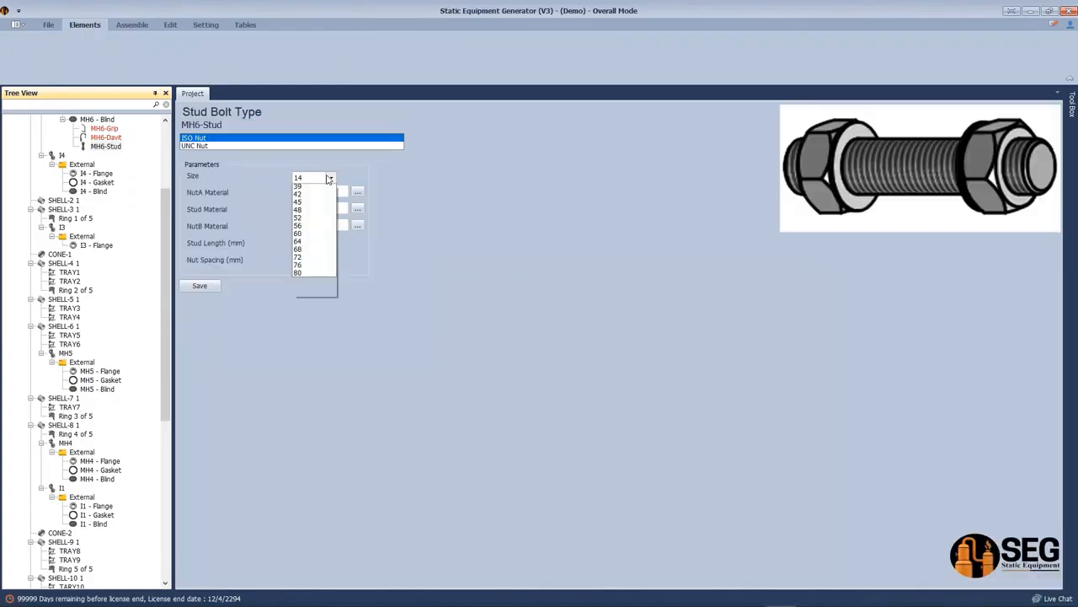
pyautogui.click(202, 147)
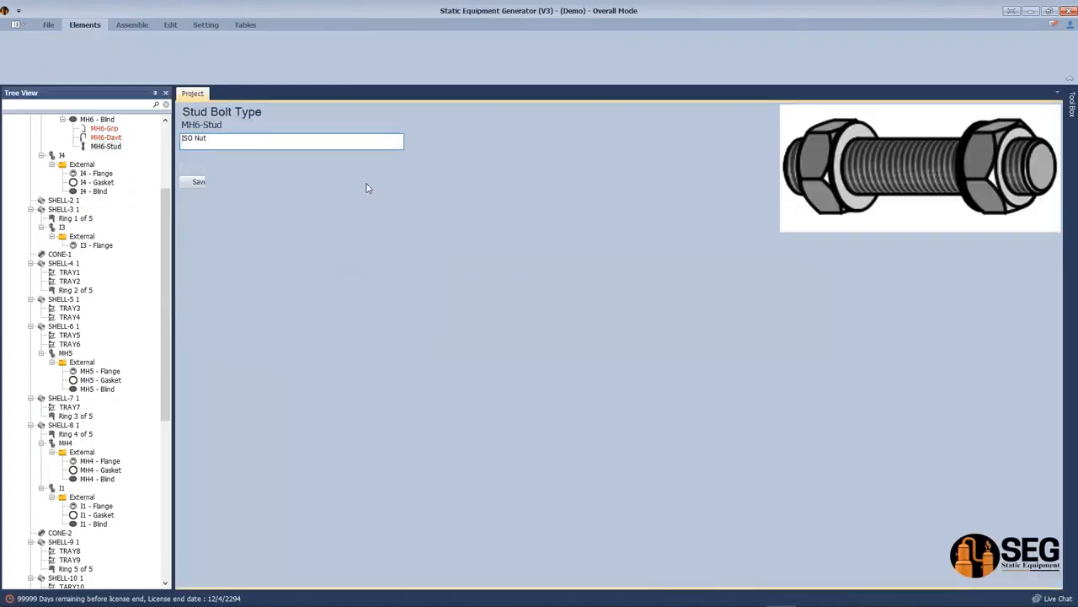
pyautogui.click(330, 179)
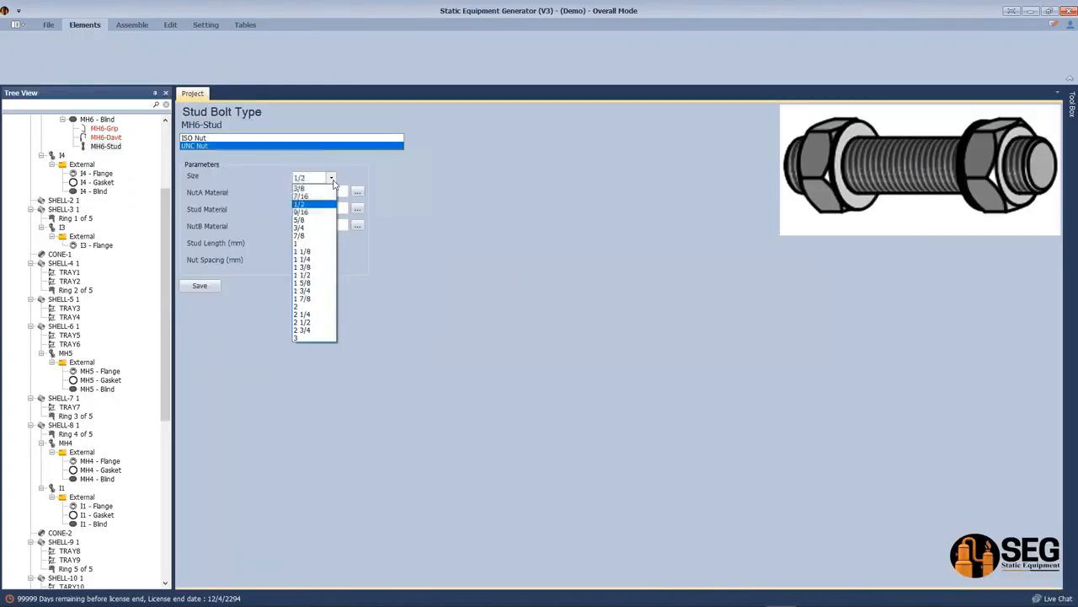
pyautogui.click(317, 257)
pyautogui.moveTo(316, 258); pyautogui.dragTo(272, 264)
pyautogui.write('145.1')
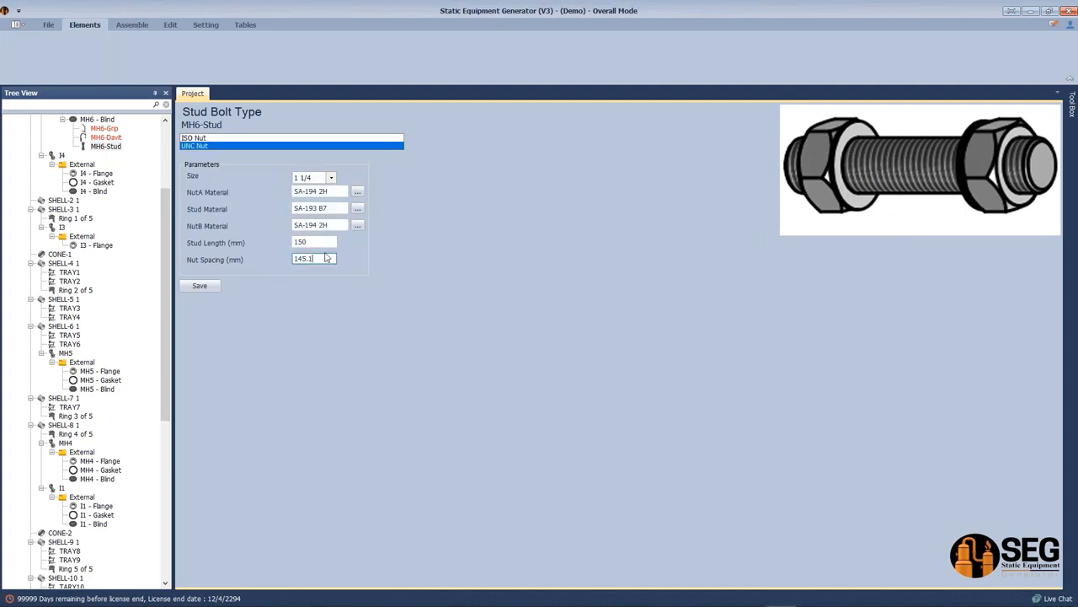
pyautogui.moveTo(329, 241); pyautogui.dragTo(262, 228)
pyautogui.write('220')
pyautogui.click(332, 259)
pyautogui.click(199, 285)
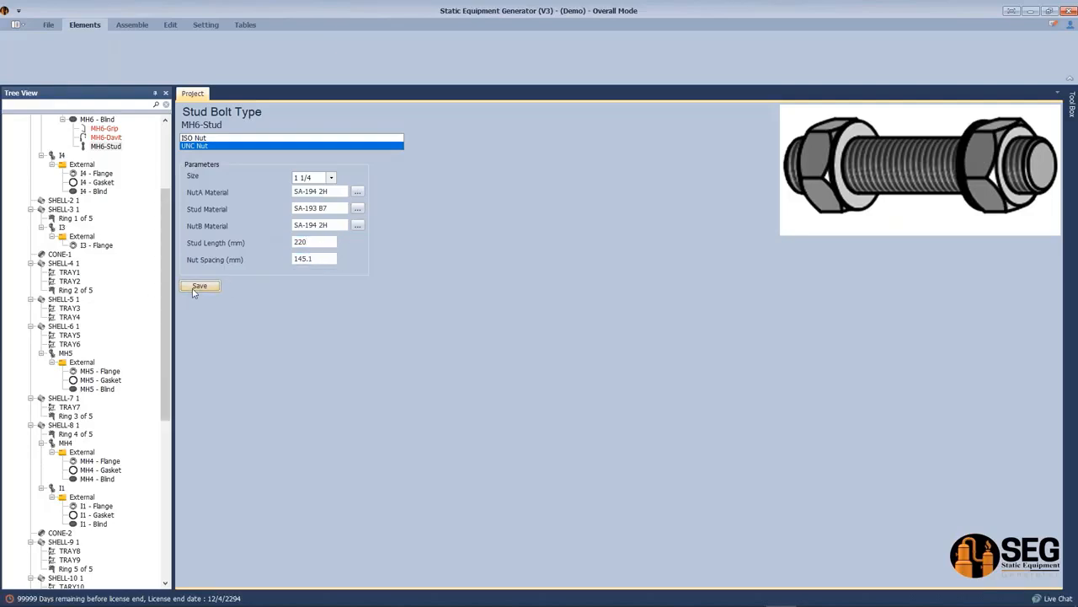
# Start the Inventor assembly of the new MH6 attachments and switch to Inventor
pyautogui.click(133, 25)
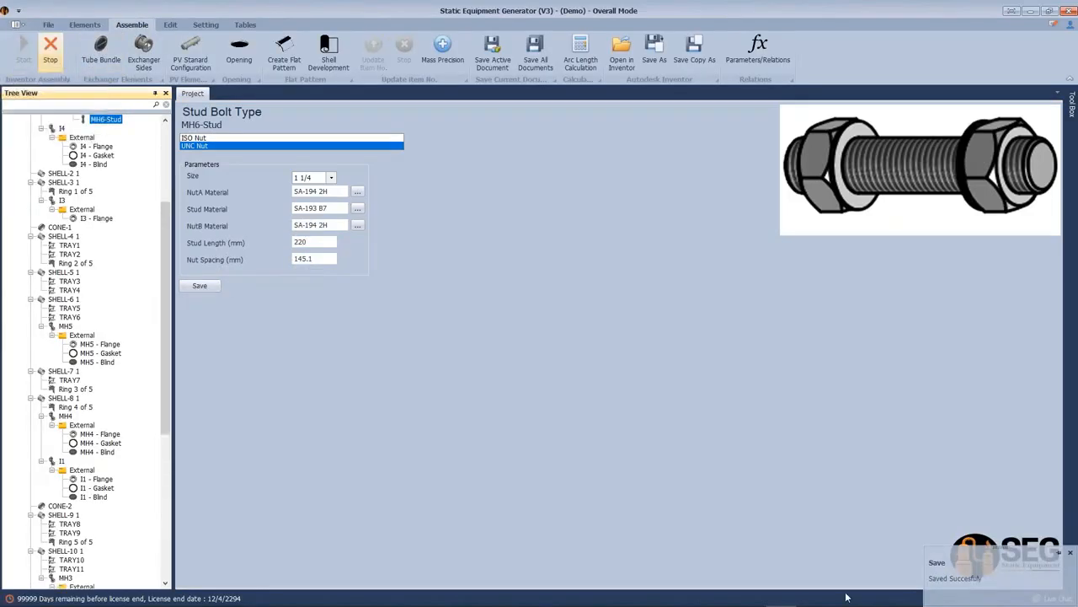
pyautogui.click(811, 595)
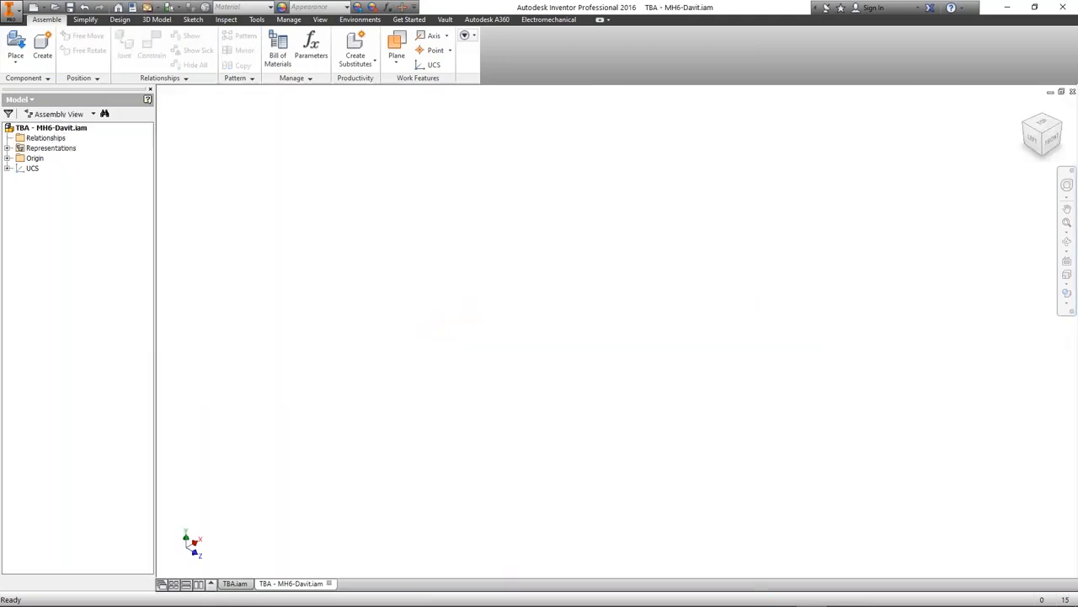
# Switch to the SEG Lifting Lugs and Trunnions presentation in PowerPoint and start its slide show
pyautogui.moveTo(787, 590)
pyautogui.moveTo(749, 594)
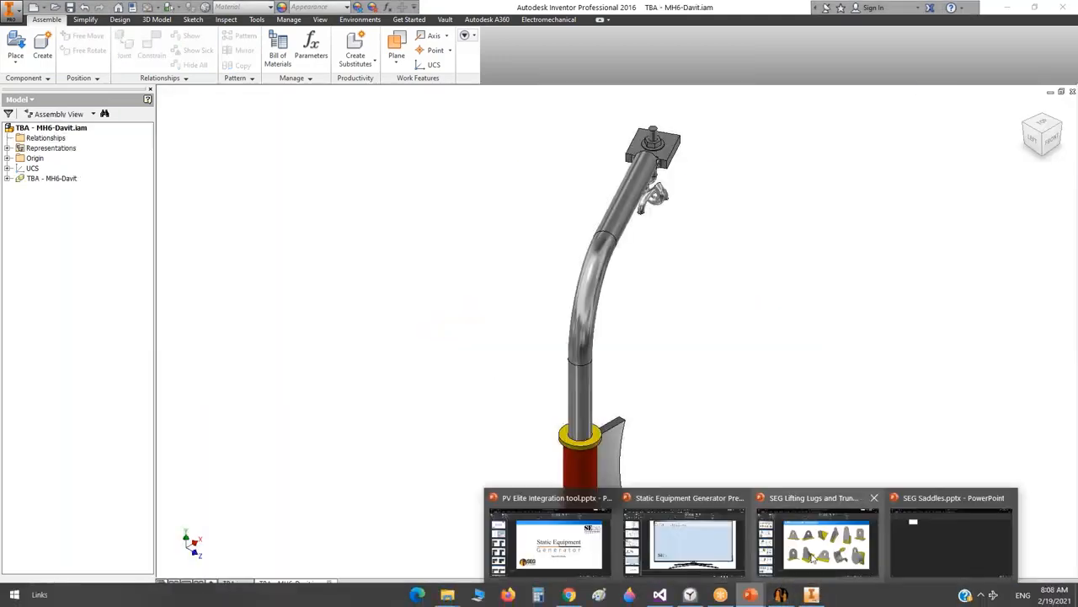
pyautogui.click(816, 531)
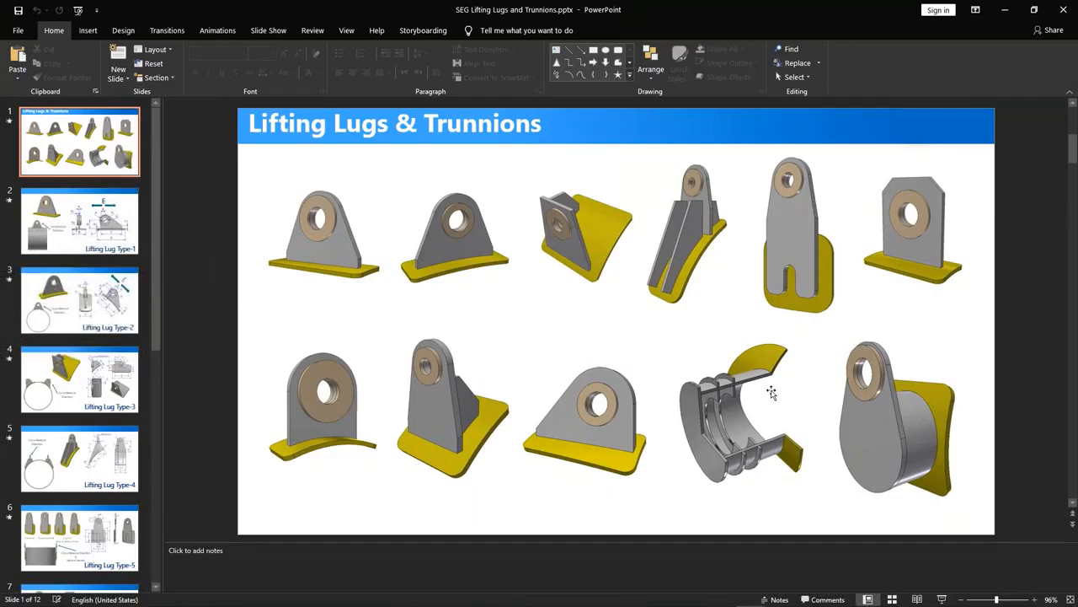
pyautogui.press('F5')
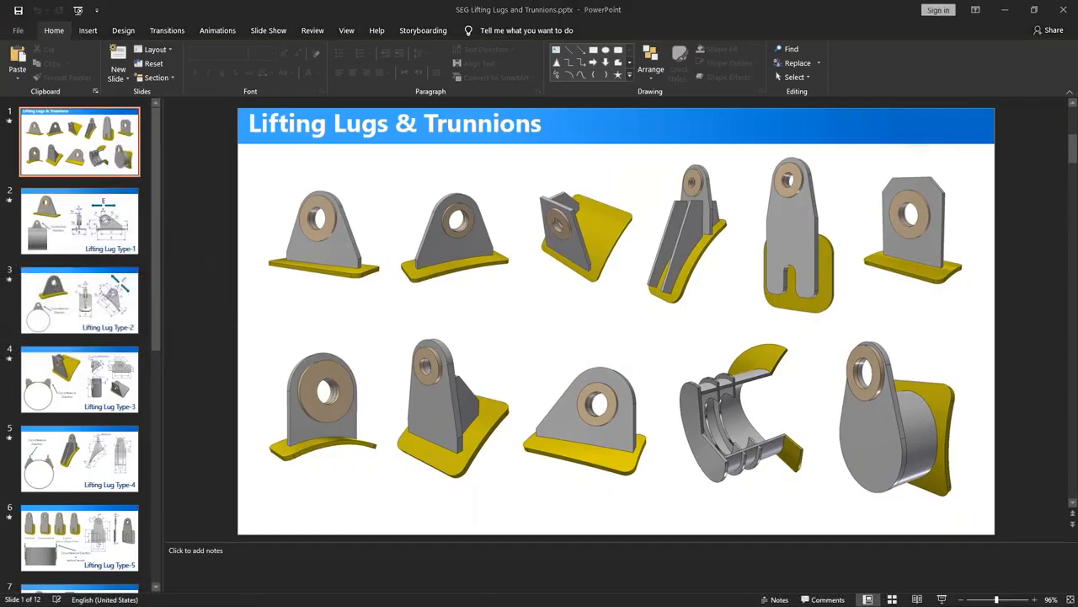
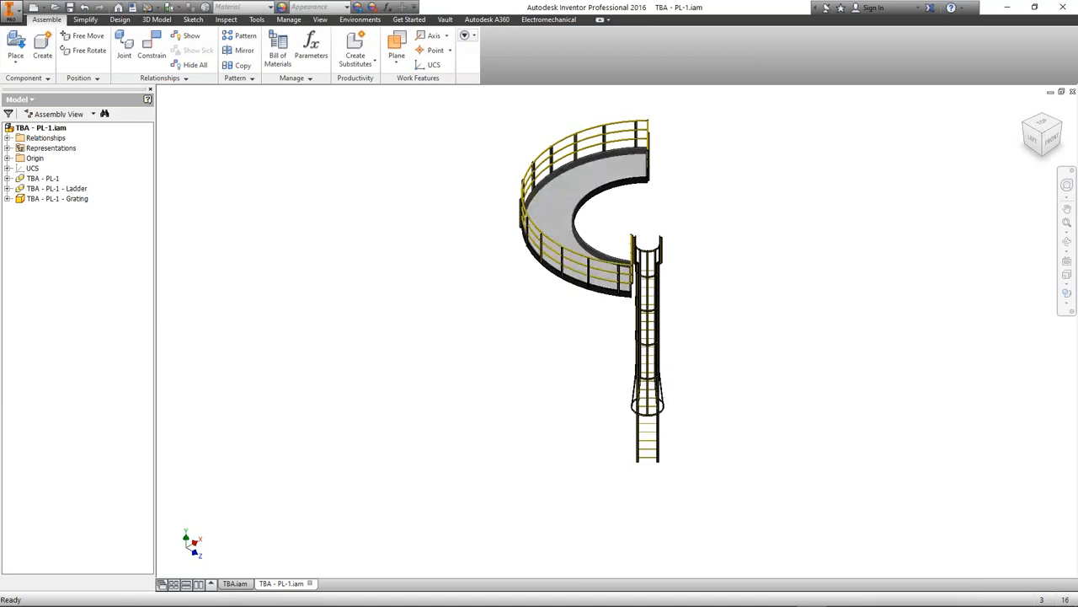
# Save the PL-1 assembly and examine the platform and caged ladder on the vessel in TBA.iam
pyautogui.hotkey('ctrl', 's')
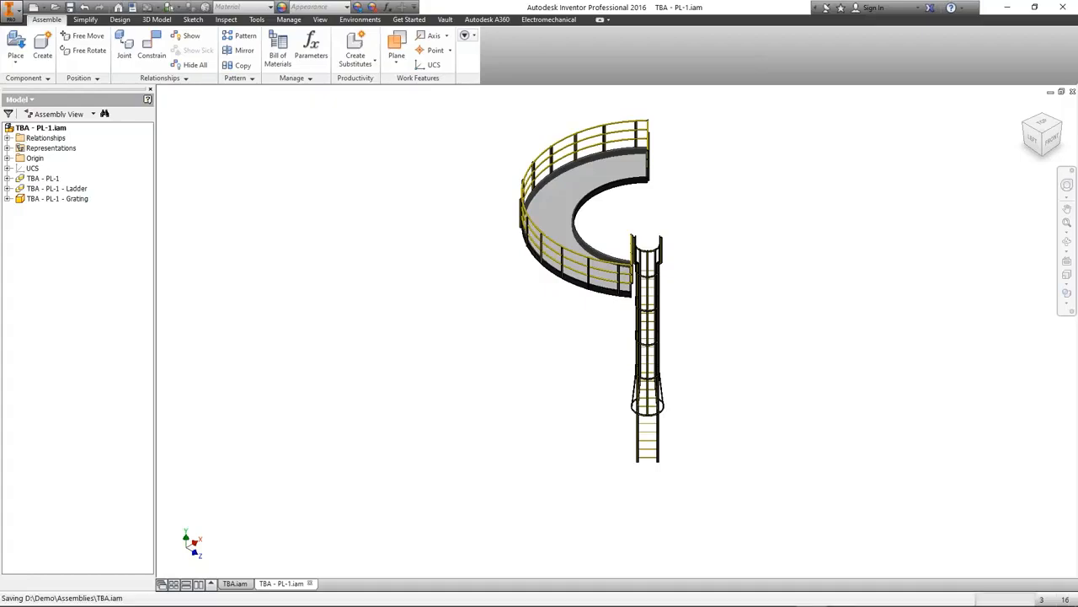
pyautogui.hotkey('ctrl', 'Tab')
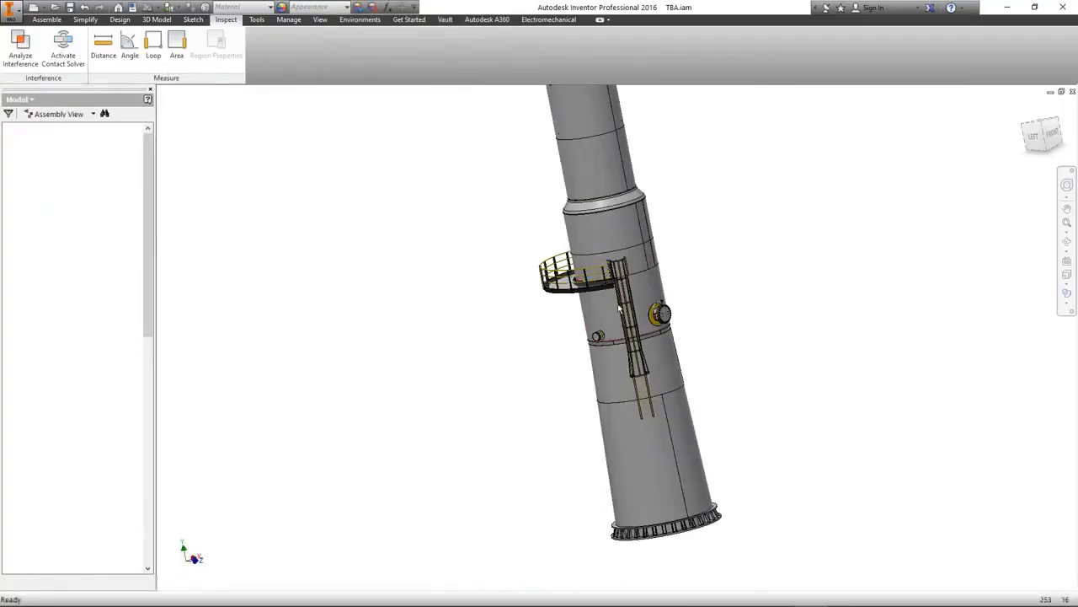
pyautogui.click(1067, 243)
pyautogui.moveTo(539, 337); pyautogui.dragTo(549, 264)
pyautogui.scroll(-4, 549, 264)
pyautogui.moveTo(623, 323); pyautogui.dragTo(695, 337)
pyautogui.rightClick(695, 336)
pyautogui.click(760, 338)
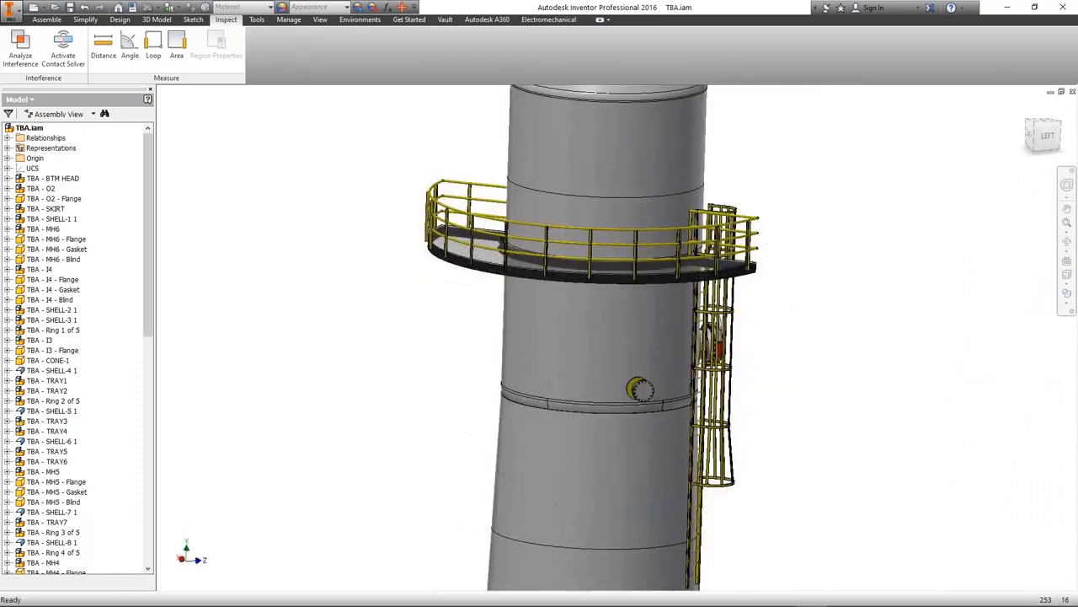
# Switch to Static Equipment Generator and add a ladder clip named Clip-1 to SHELL-1 1
pyautogui.click(780, 594)
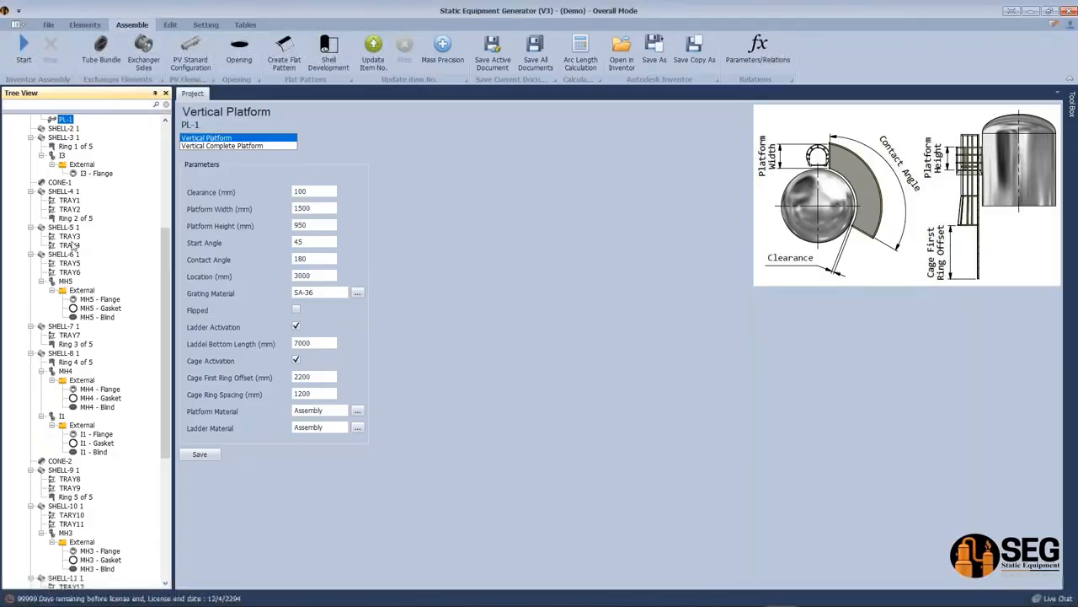
pyautogui.scroll(8, 65, 240)
pyautogui.click(59, 202)
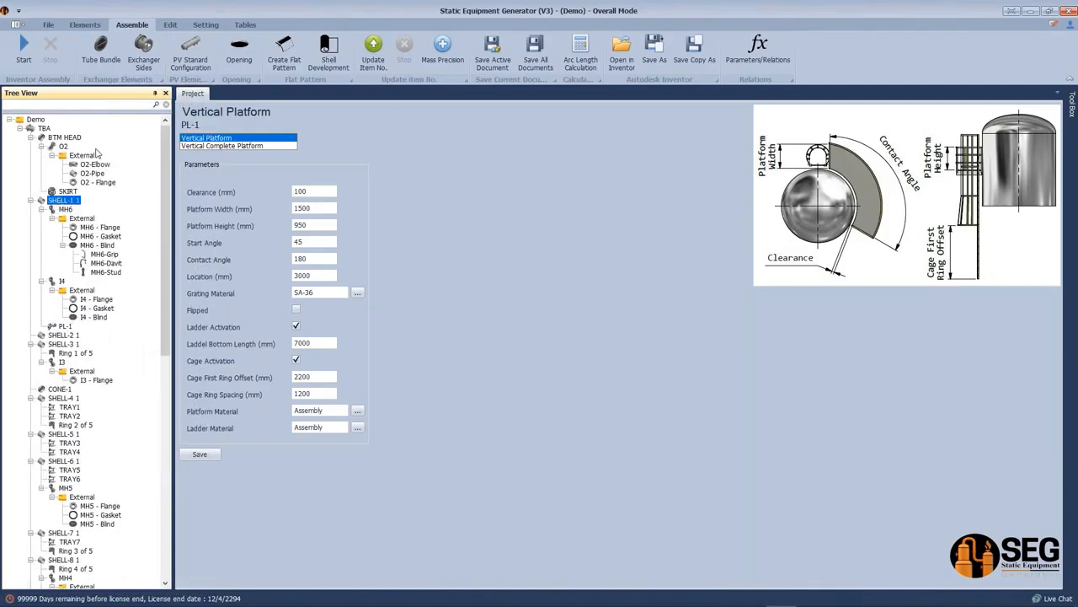
pyautogui.click(85, 24)
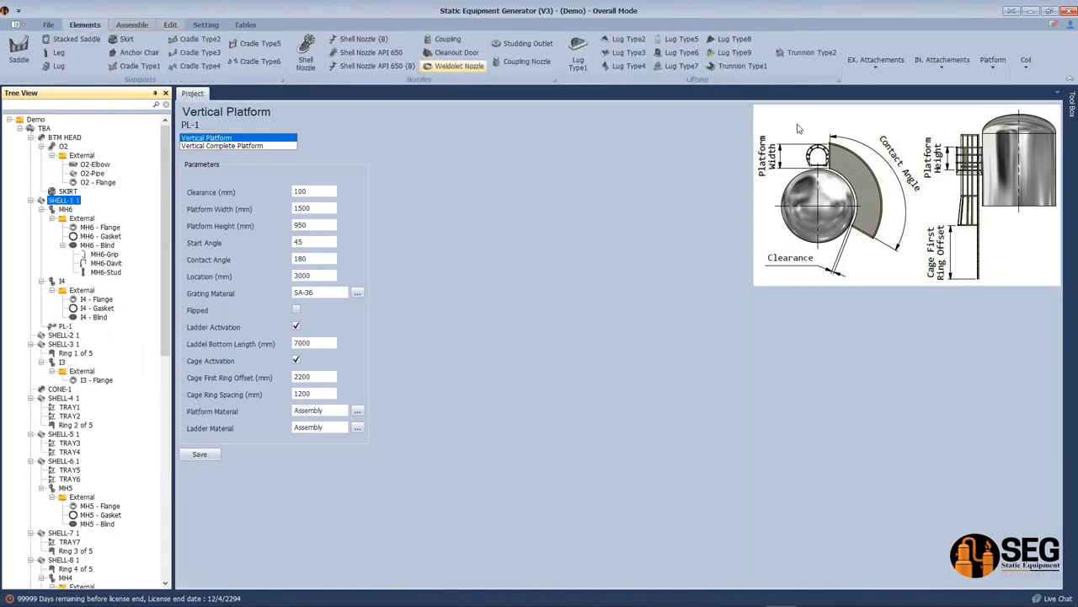
pyautogui.click(938, 74)
pyautogui.click(866, 76)
pyautogui.click(868, 74)
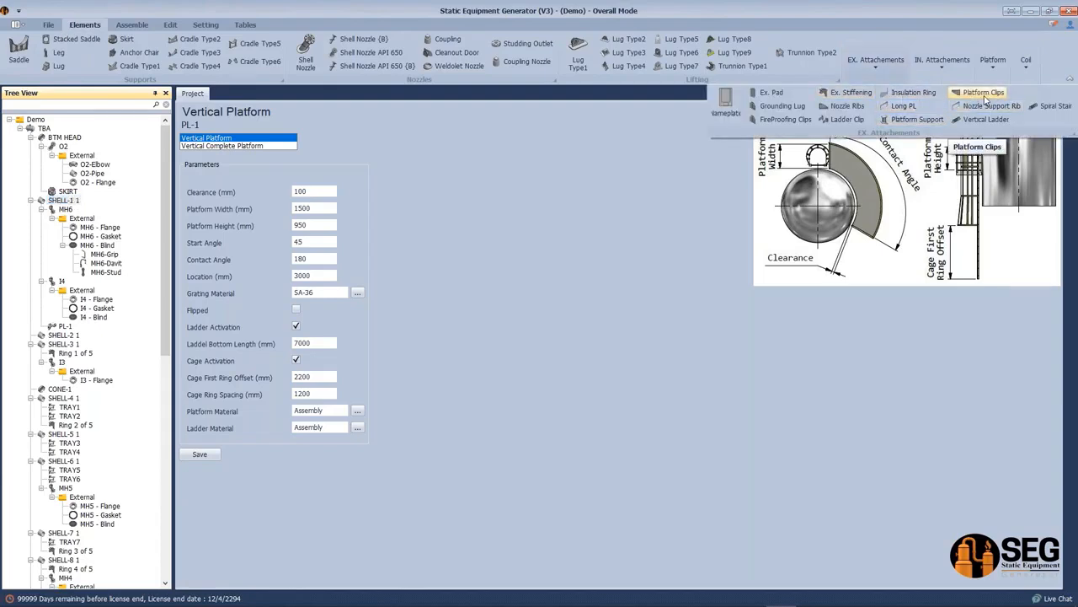
pyautogui.click(844, 121)
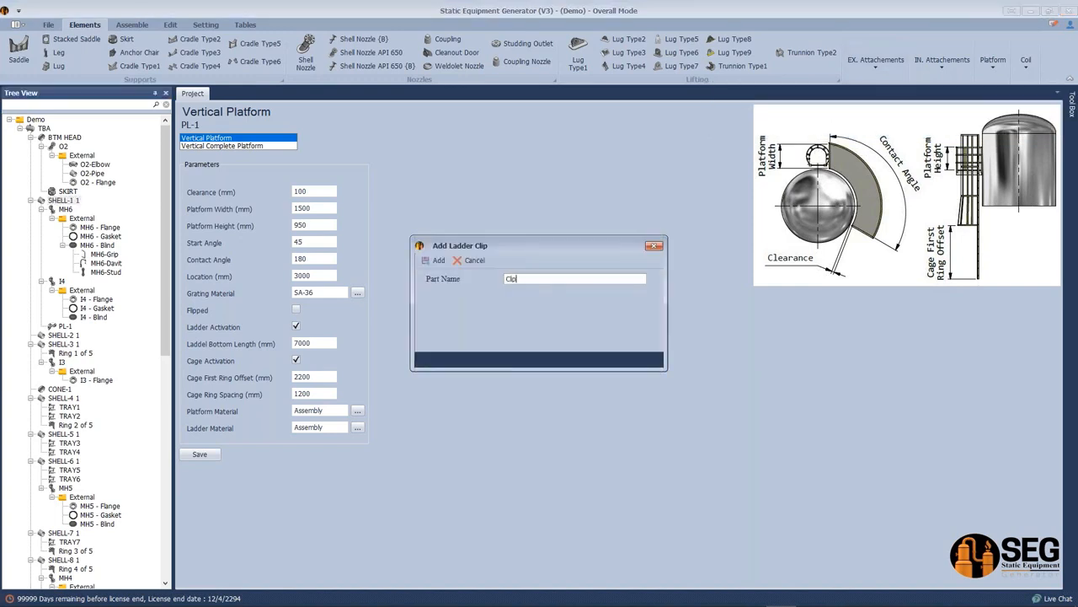
pyautogui.click(438, 260)
# Activate the wear plate and slot hole for Clip-1, set its location to 1500 mm, and save
pyautogui.click(65, 255)
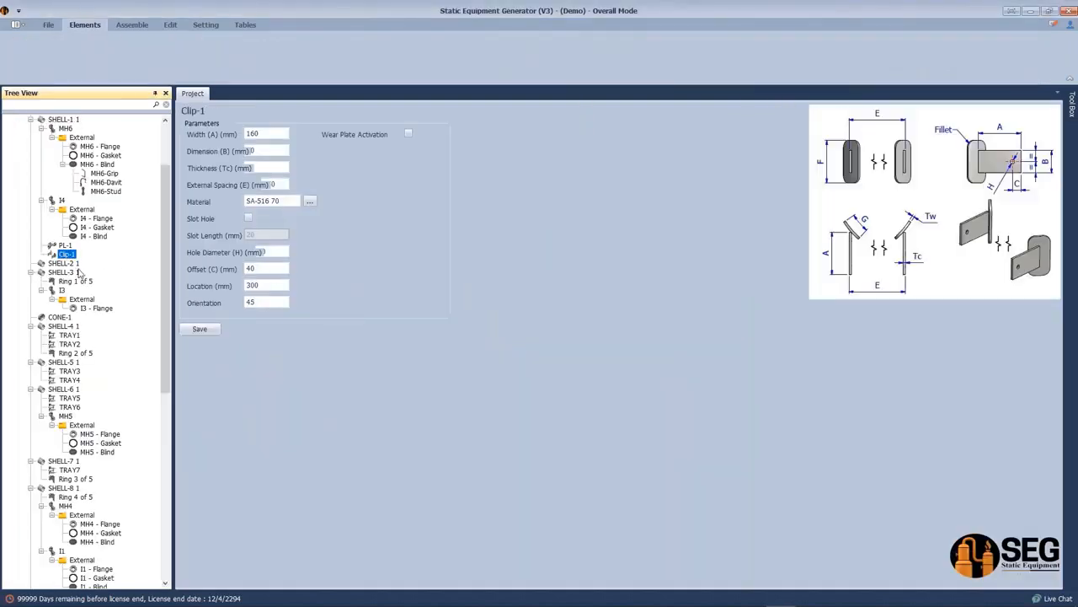
pyautogui.click(408, 134)
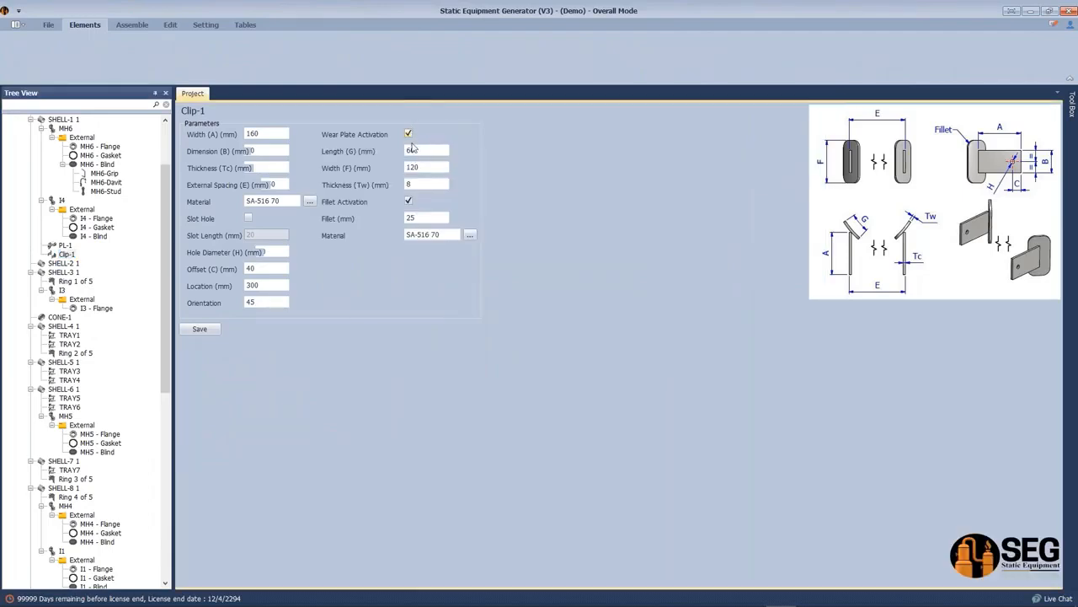
pyautogui.click(247, 218)
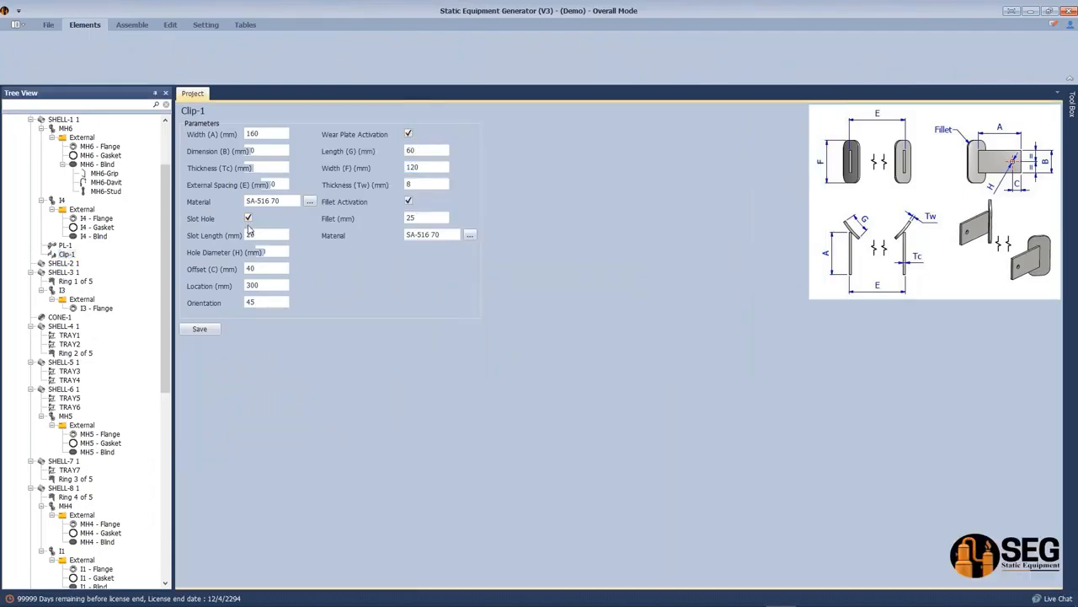
pyautogui.moveTo(248, 151); pyautogui.dragTo(317, 158)
pyautogui.moveTo(278, 285); pyautogui.dragTo(196, 314)
pyautogui.write('2')
pyautogui.press('Tab')
pyautogui.click(211, 331)
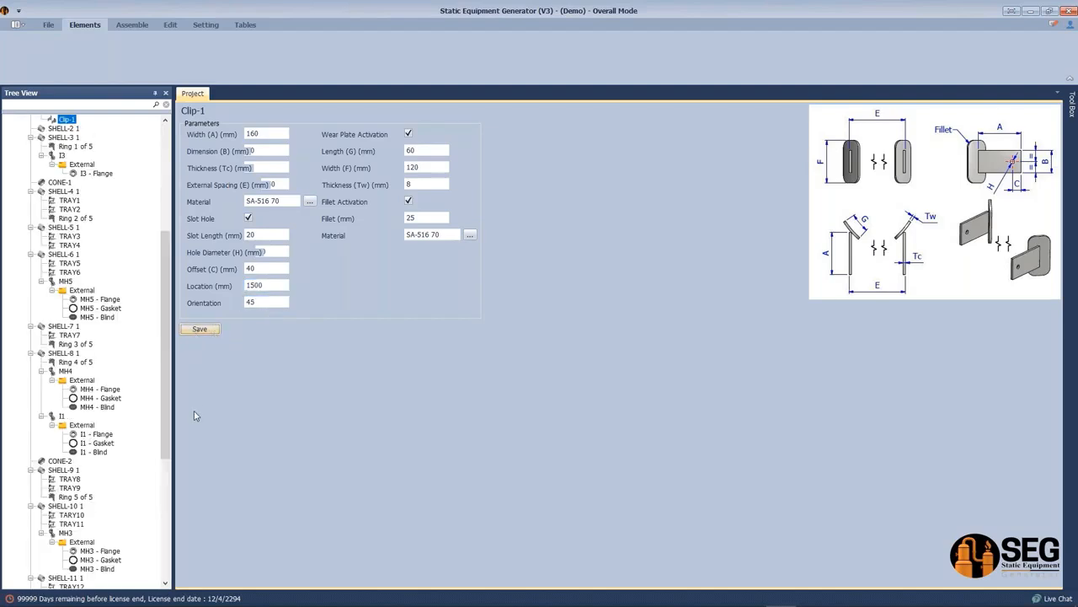
# Check the start angle of platform PL-1 and return to the parameters of Clip-1
pyautogui.scroll(1, 74, 160)
pyautogui.click(65, 138)
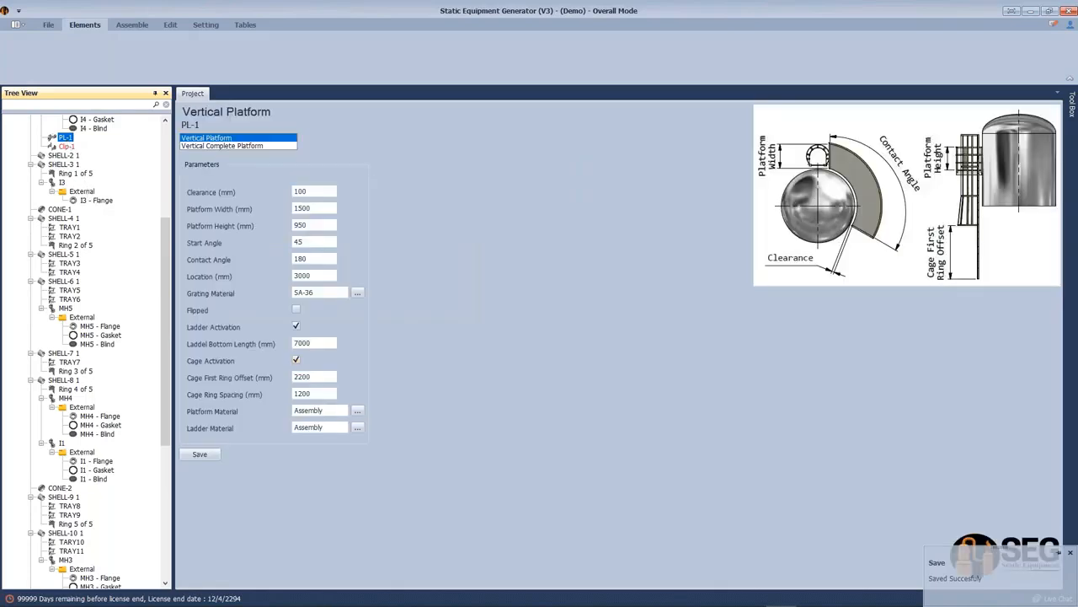
pyautogui.click(307, 242)
pyautogui.click(66, 146)
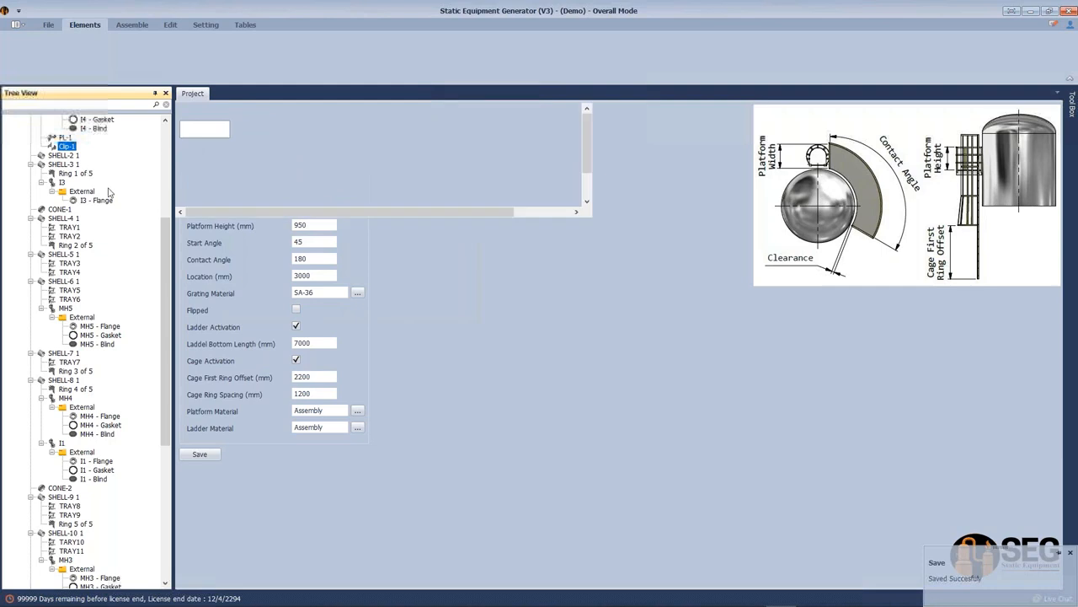
# Generate Clip-1 in the Inventor assembly and examine its placement beside the caged ladder in TBA.iam
pyautogui.click(132, 25)
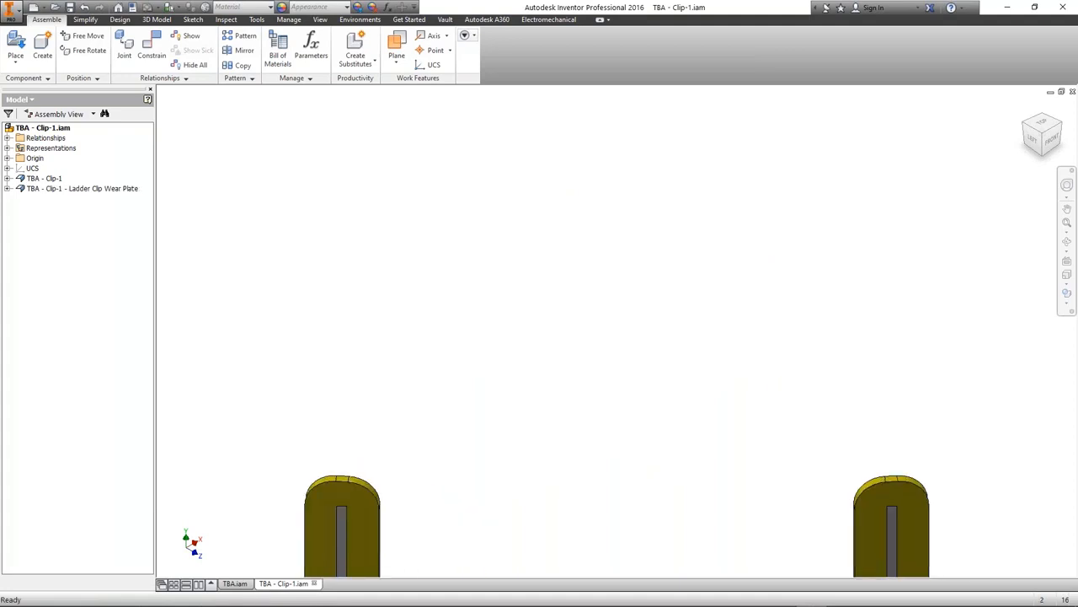
pyautogui.press('Home')
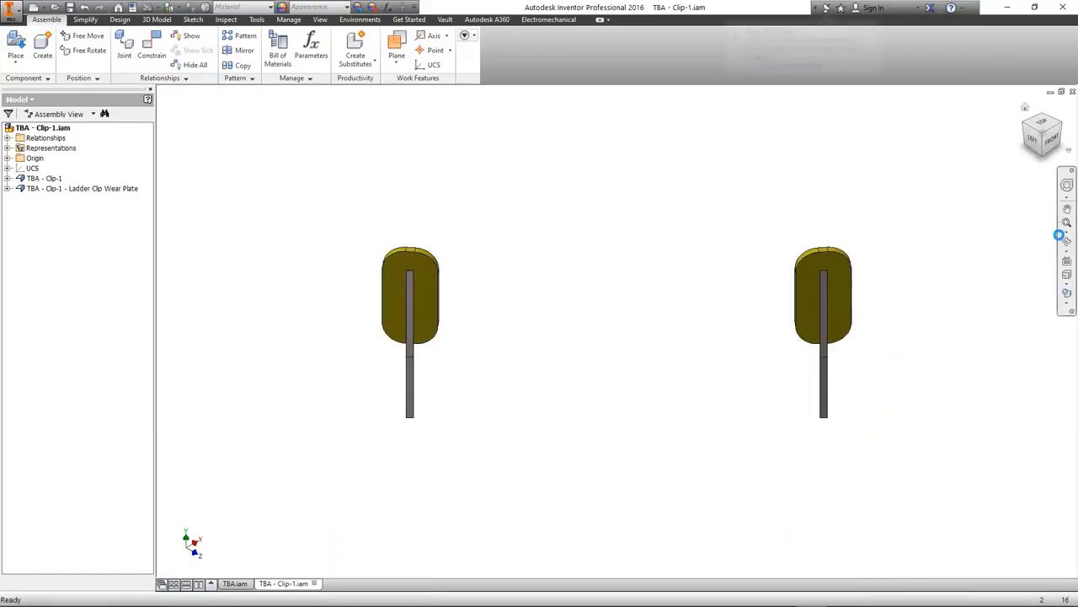
pyautogui.click(1064, 242)
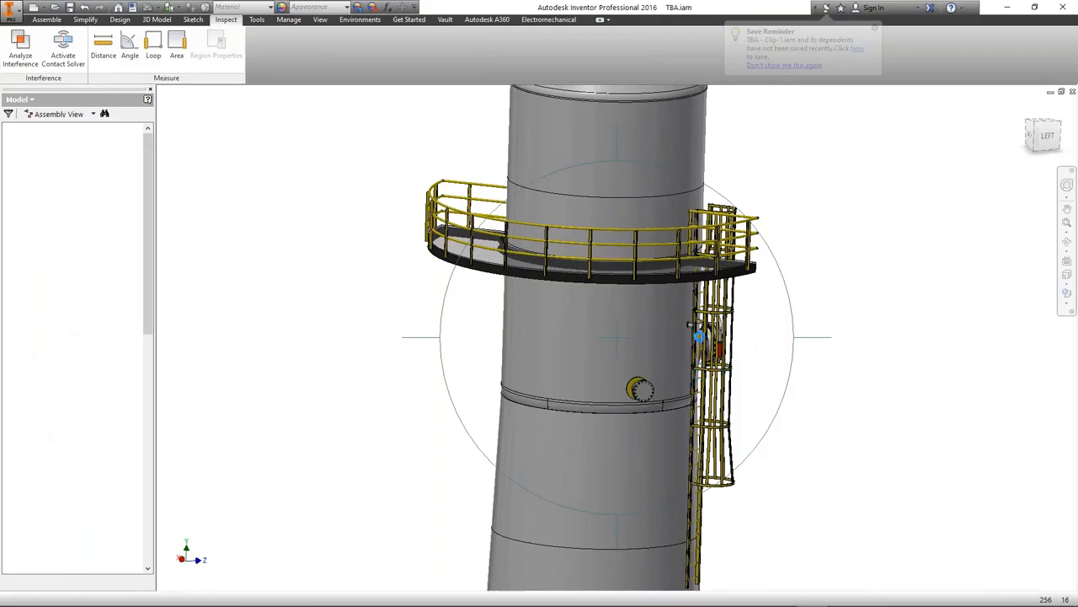
pyautogui.press('Escape')
pyautogui.scroll(-8, 710, 337)
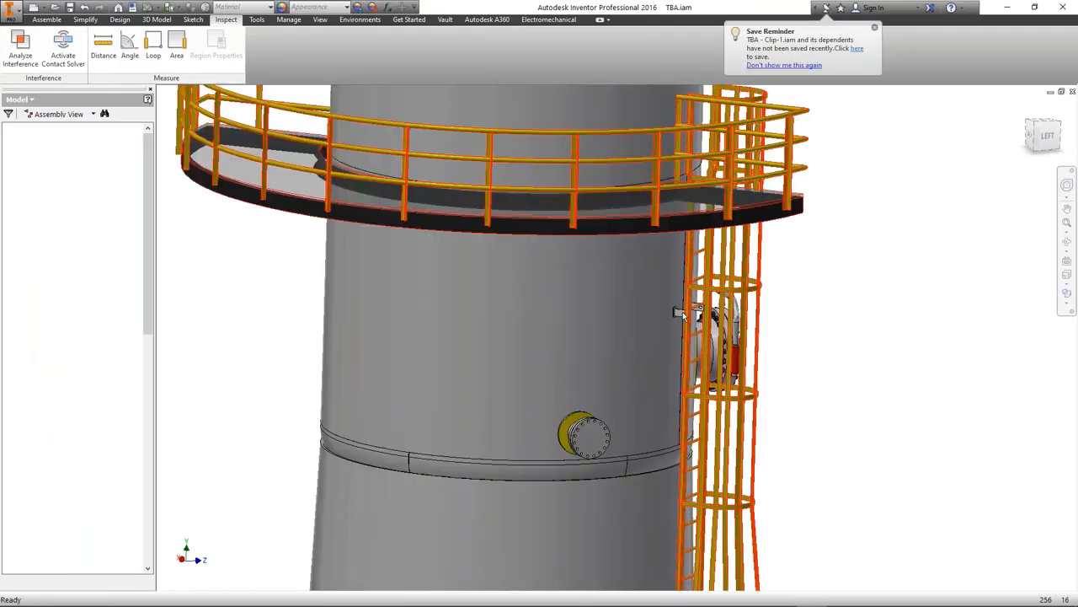
# Examine Clip-1's lugs on the shell behind the ladder cage from several angles, including their position on the whole vessel
pyautogui.moveTo(688, 317); pyautogui.dragTo(763, 372, button='middle')
pyautogui.scroll(4, 763, 396)
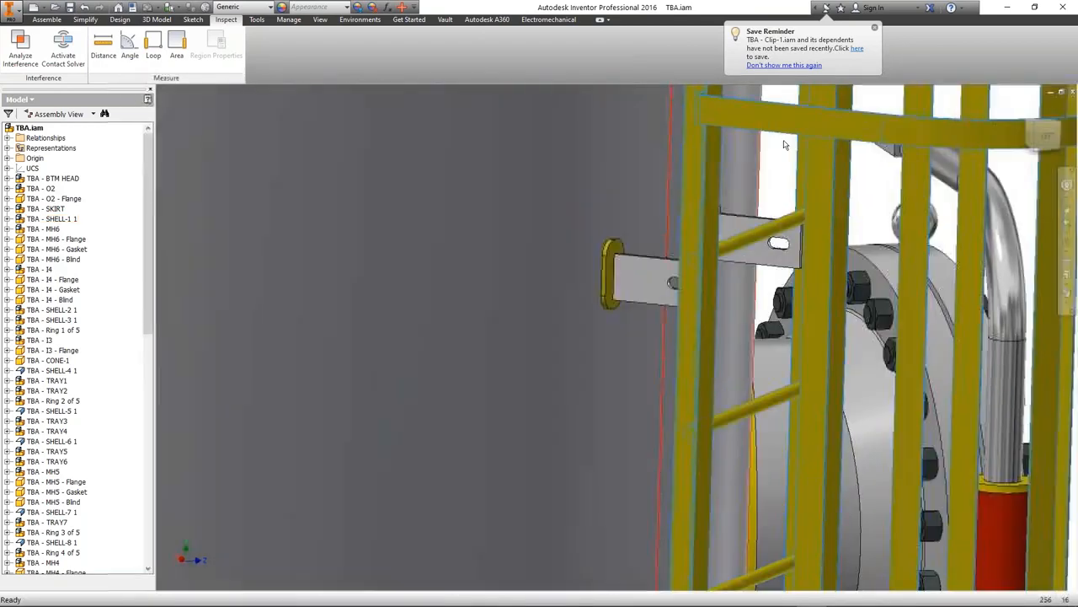
pyautogui.click(1066, 243)
pyautogui.moveTo(539, 311); pyautogui.dragTo(674, 300)
pyautogui.scroll(-3, 367, 225)
pyautogui.scroll(3, 532, 188)
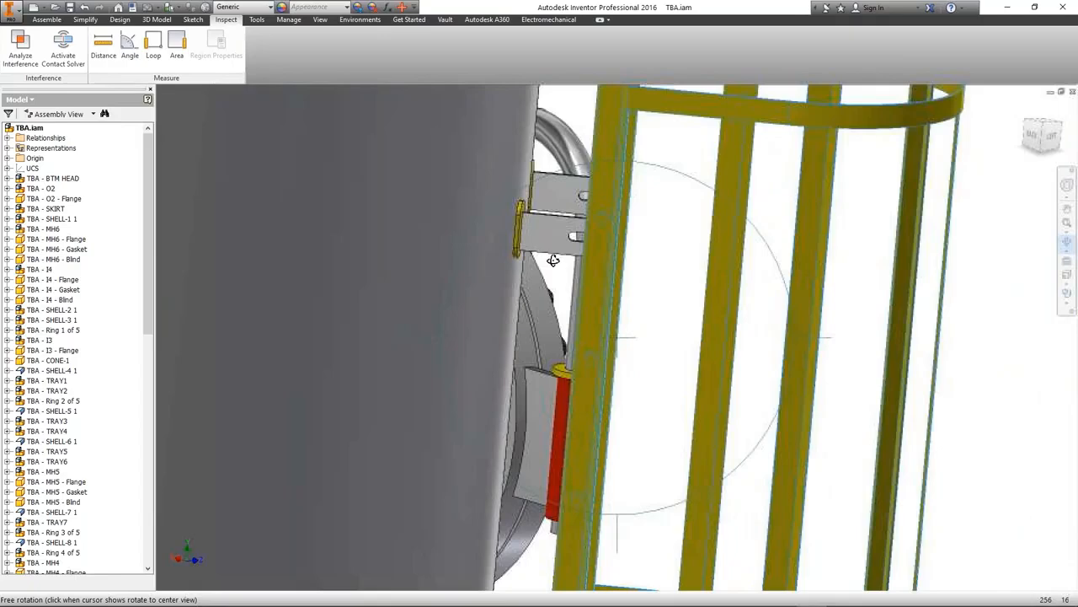
pyautogui.moveTo(553, 261); pyautogui.dragTo(539, 253)
pyautogui.scroll(5, 709, 271)
pyautogui.moveTo(801, 337); pyautogui.dragTo(693, 358)
pyautogui.scroll(2, 716, 266)
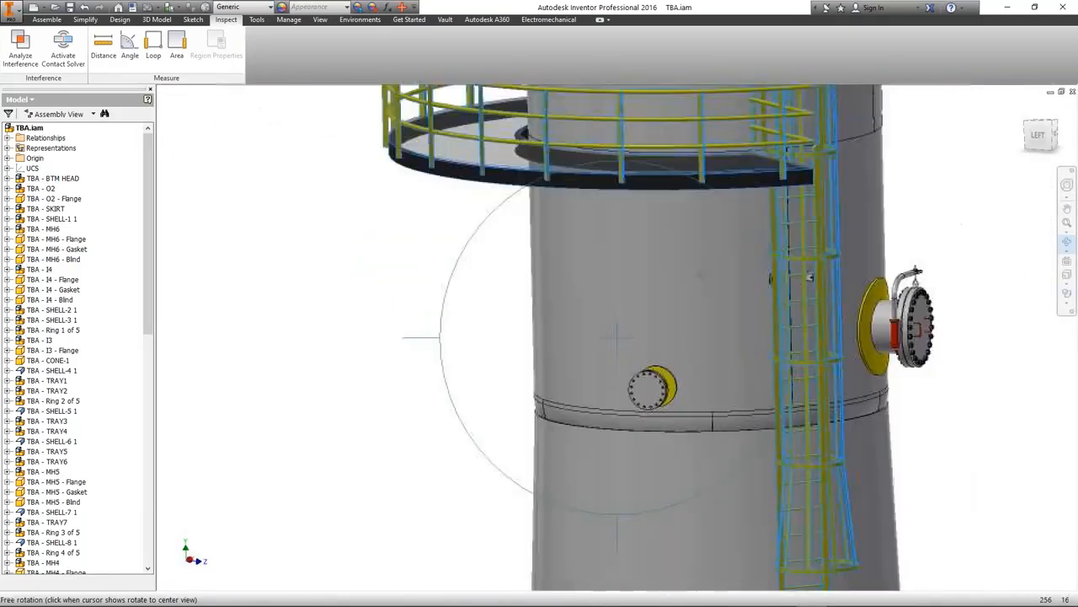
pyautogui.moveTo(705, 222); pyautogui.dragTo(736, 294, button='middle')
pyautogui.rightClick(736, 294)
pyautogui.click(789, 276)
pyautogui.scroll(4, 886, 241)
pyautogui.scroll(2, 750, 245)
pyautogui.moveTo(749, 243); pyautogui.dragTo(694, 339, button='middle')
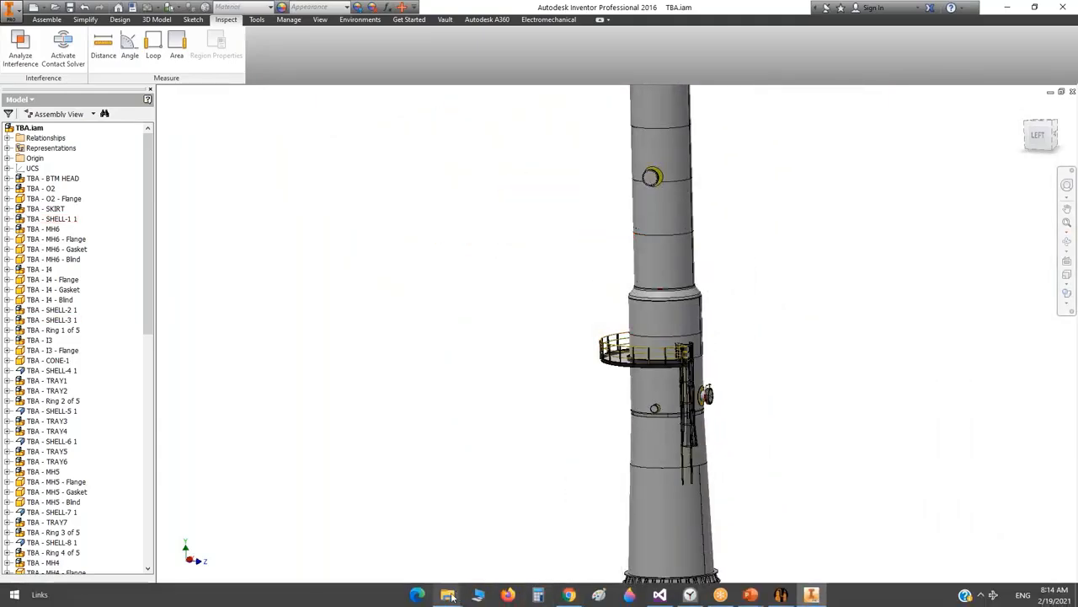
# Switch to File Explorer, open the database 160-C-0001 DBE.mdb from drive D in Access, and show its StiffenerRings table maximized
pyautogui.moveTo(448, 594)
pyautogui.click(392, 554)
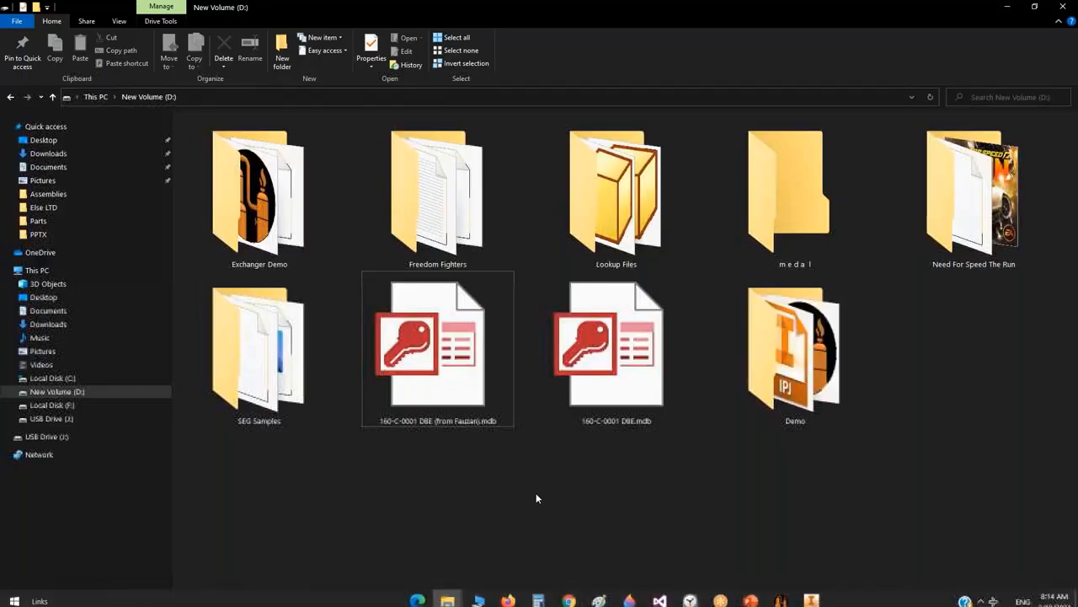
pyautogui.press('Return')
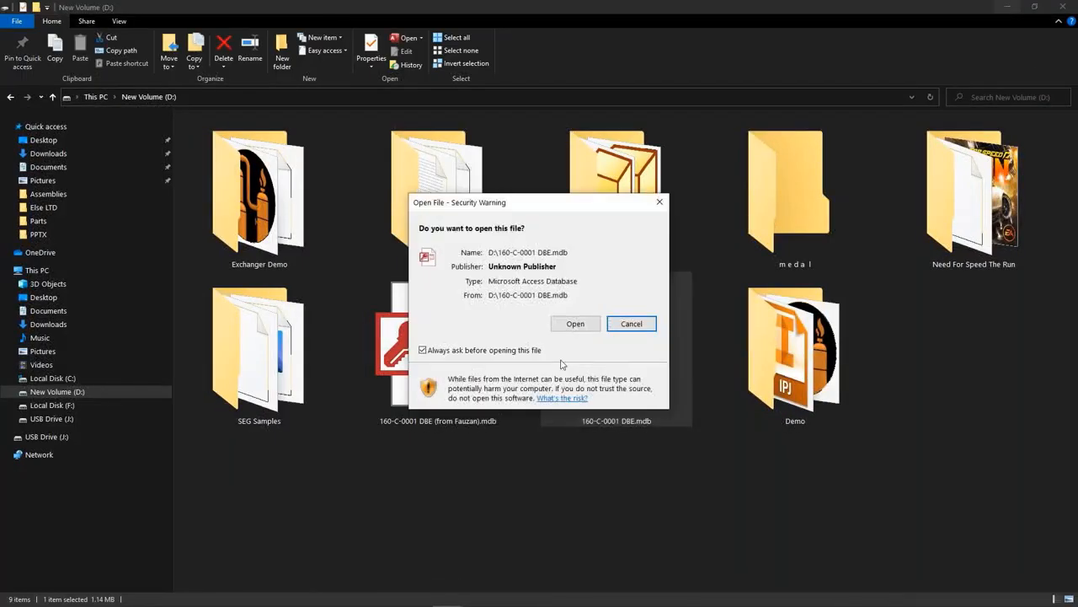
pyautogui.click(571, 322)
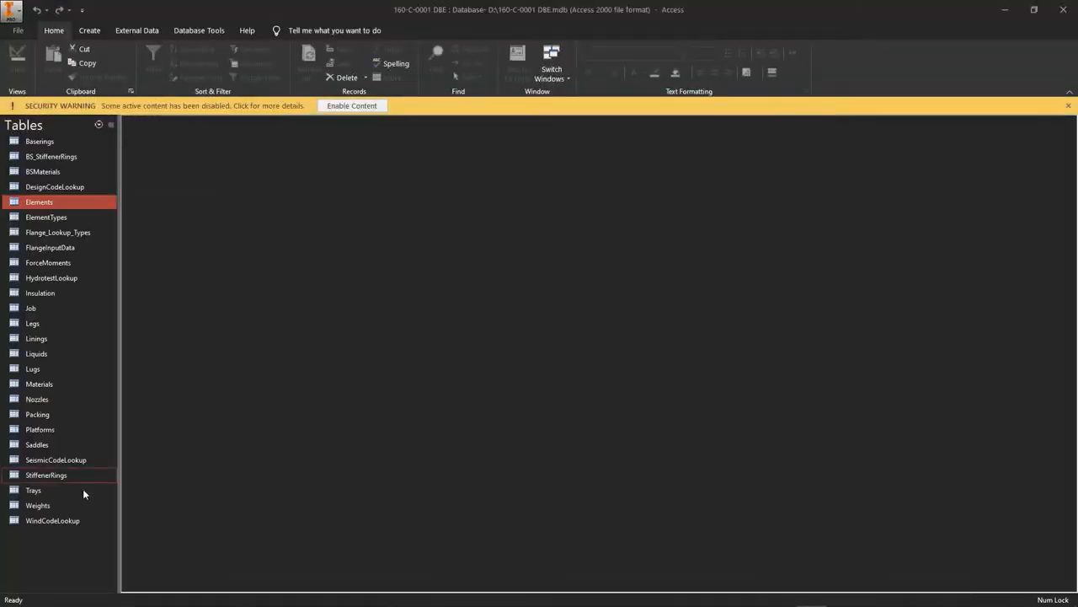
pyautogui.click(39, 479)
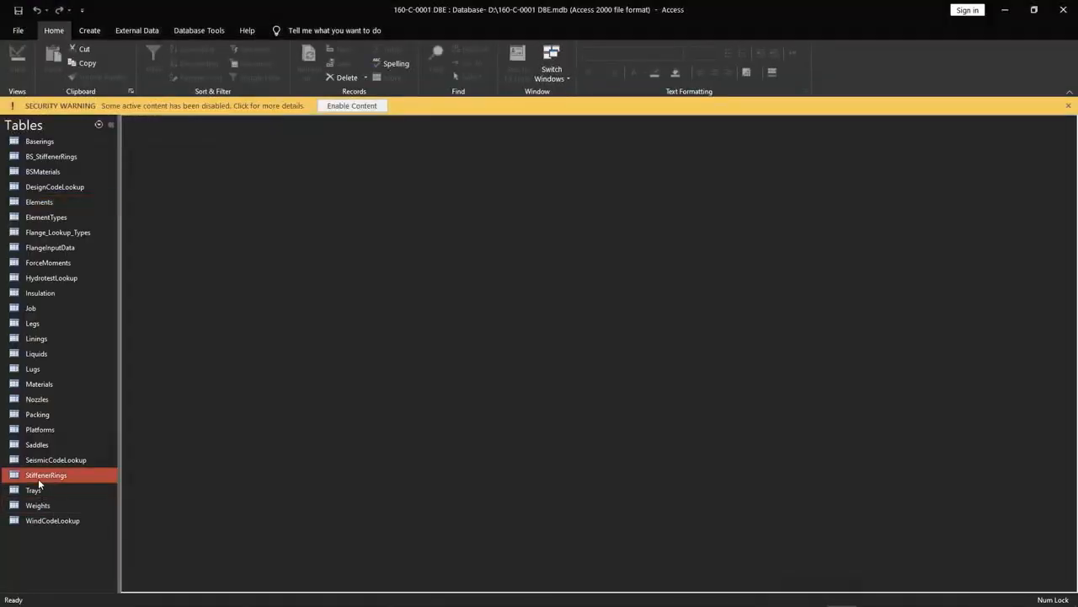
pyautogui.doubleClick(23, 477)
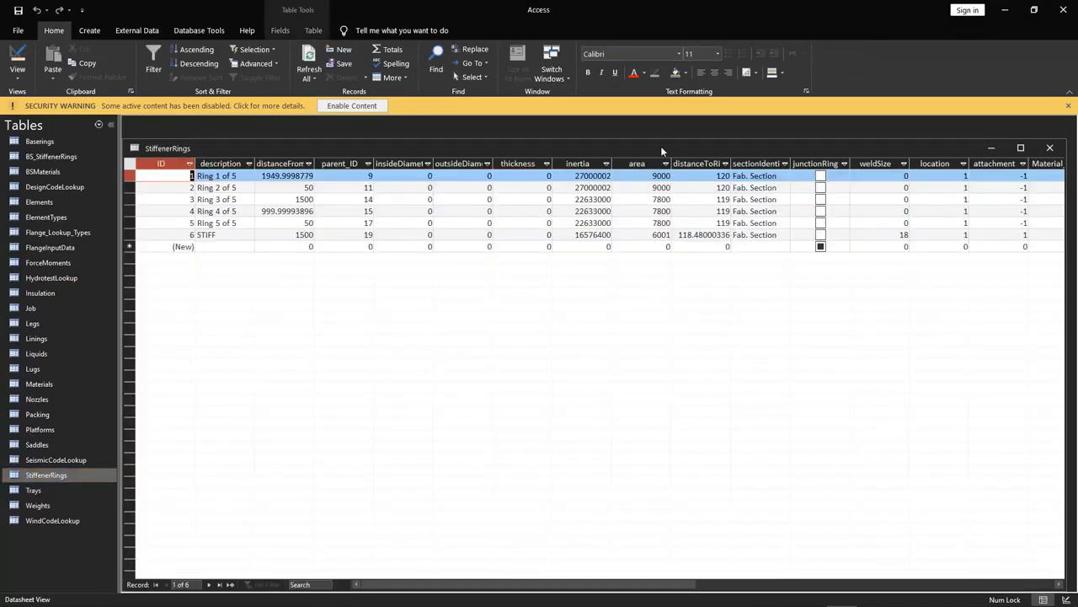
pyautogui.doubleClick(662, 152)
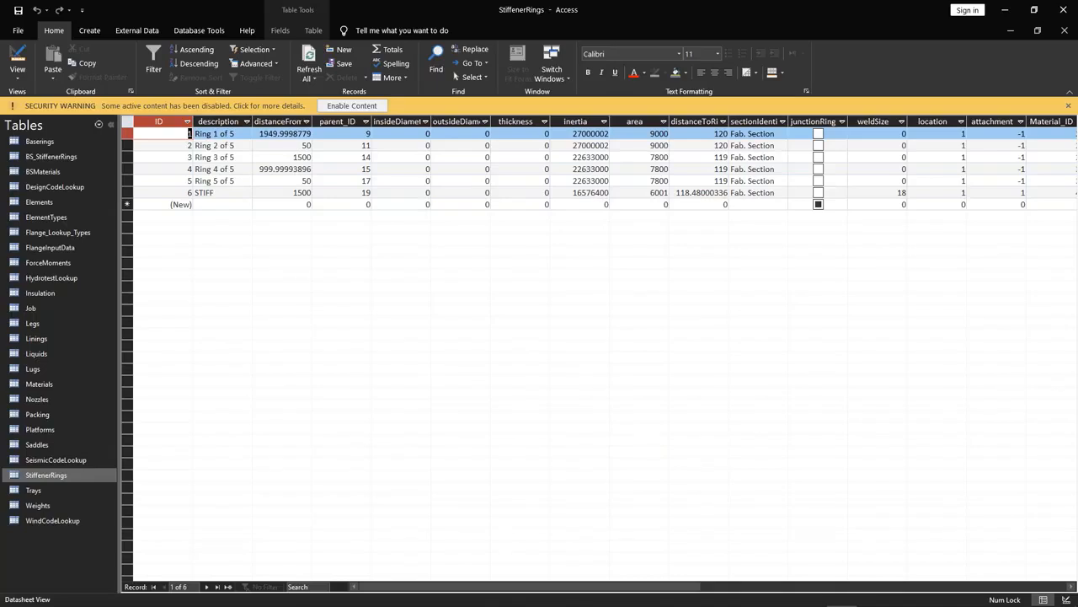
# Check the section identifier and distance value of Ring 1 of 5 in the StiffenerRings table
pyautogui.click(740, 134)
pyautogui.click(772, 135)
pyautogui.moveTo(778, 134); pyautogui.dragTo(733, 134)
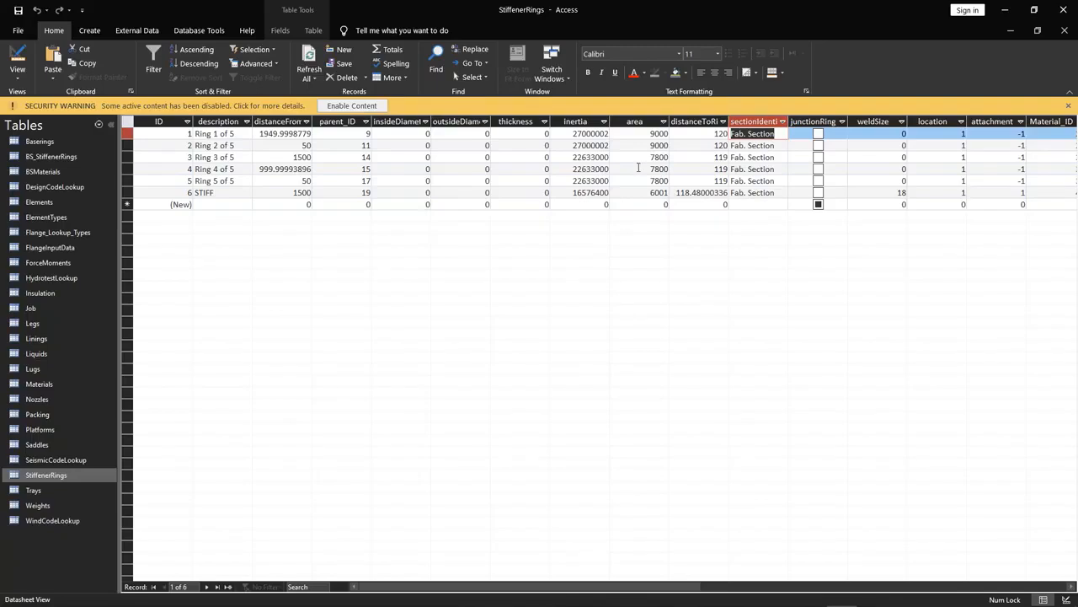
pyautogui.click(278, 133)
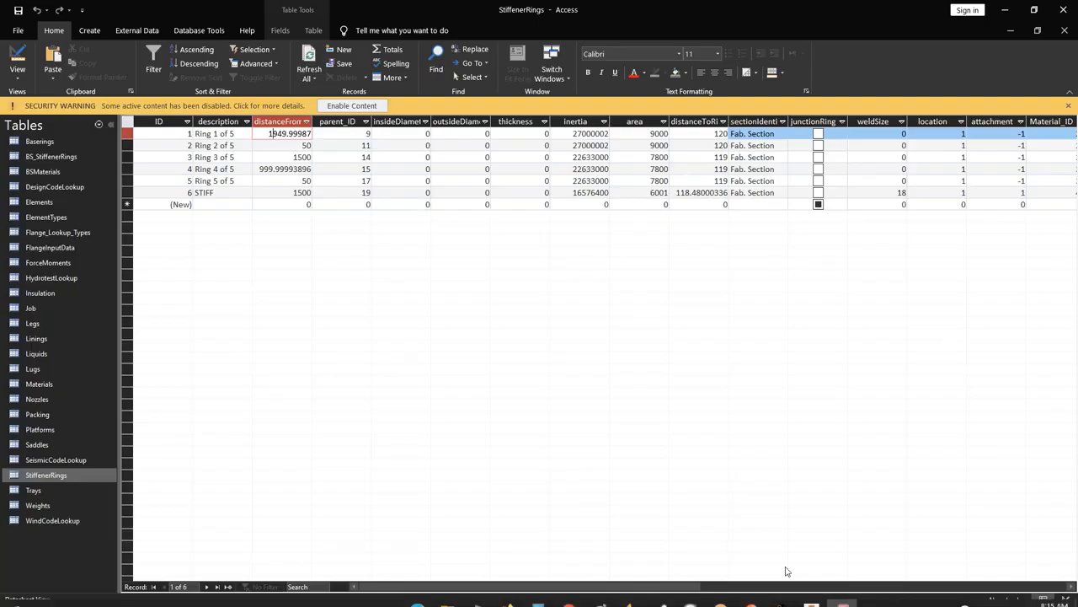
# Switch to Static Equipment Generator and make Ring 1 of 5 a Built-Up Section located at 1950 mm
pyautogui.click(798, 596)
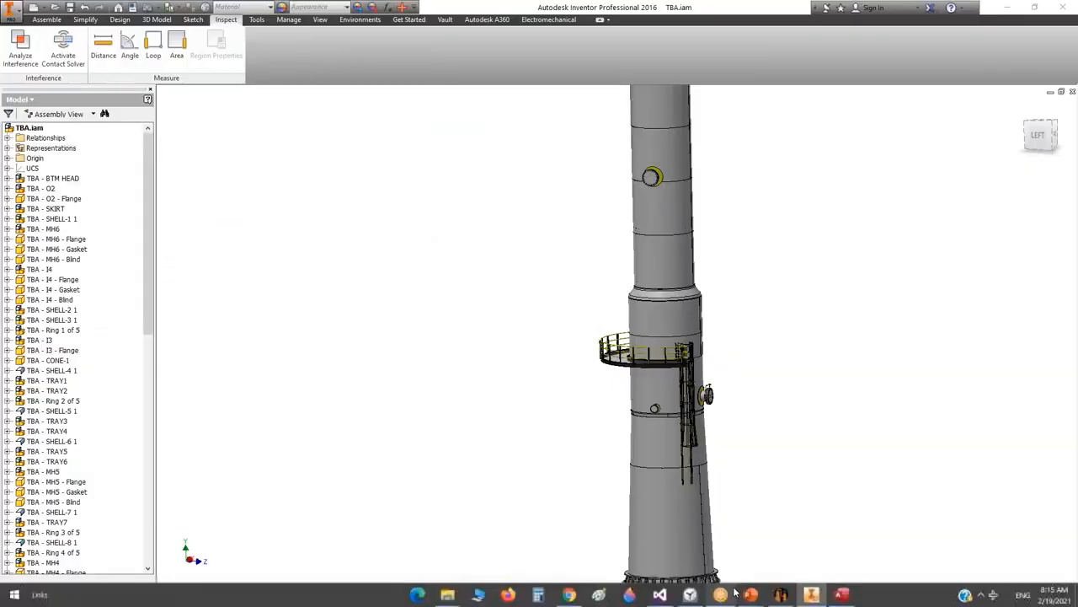
pyautogui.click(770, 595)
pyautogui.scroll(8, 99, 139)
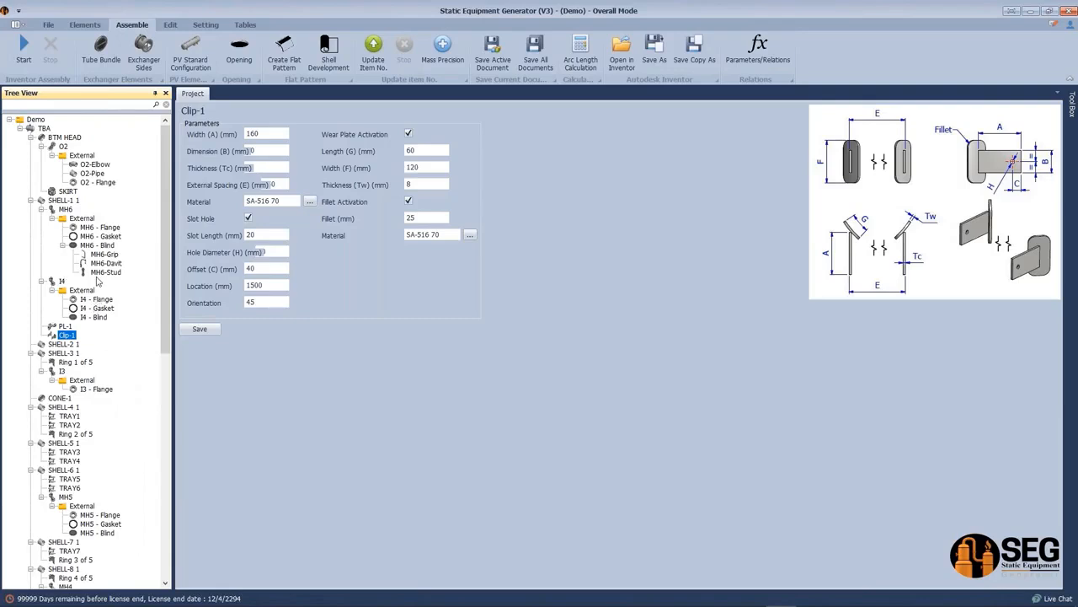
pyautogui.click(84, 363)
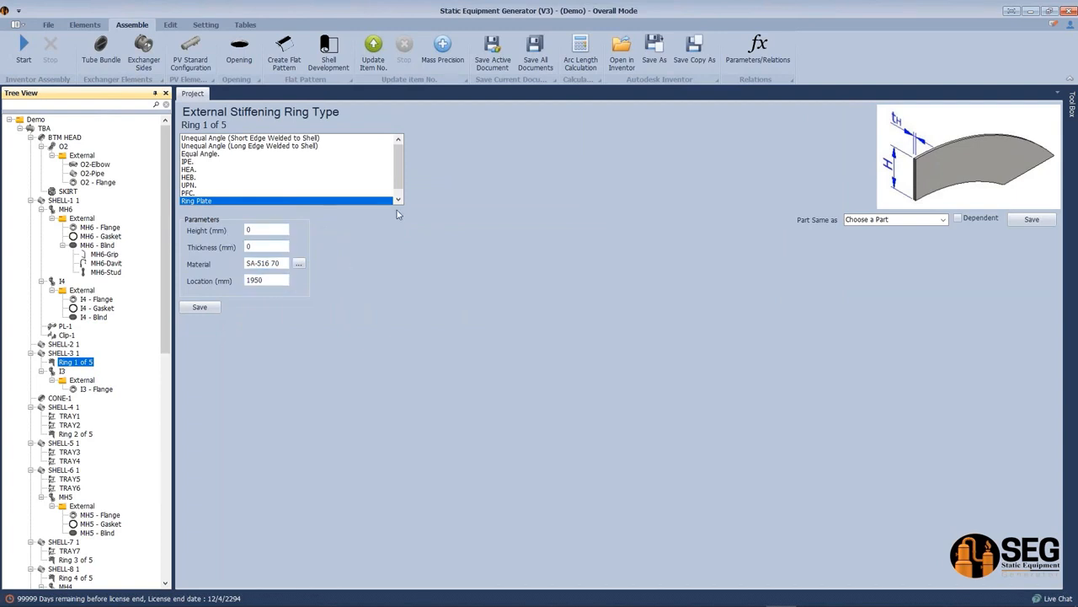
pyautogui.scroll(-1, 211, 200)
pyautogui.click(208, 202)
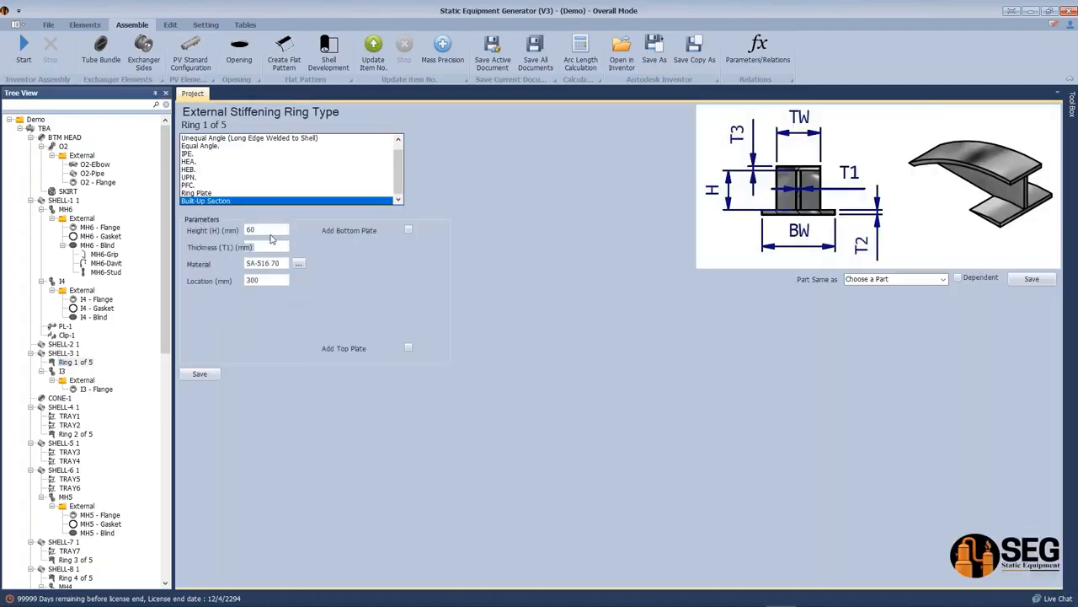
pyautogui.click(257, 280)
pyautogui.write('1950')
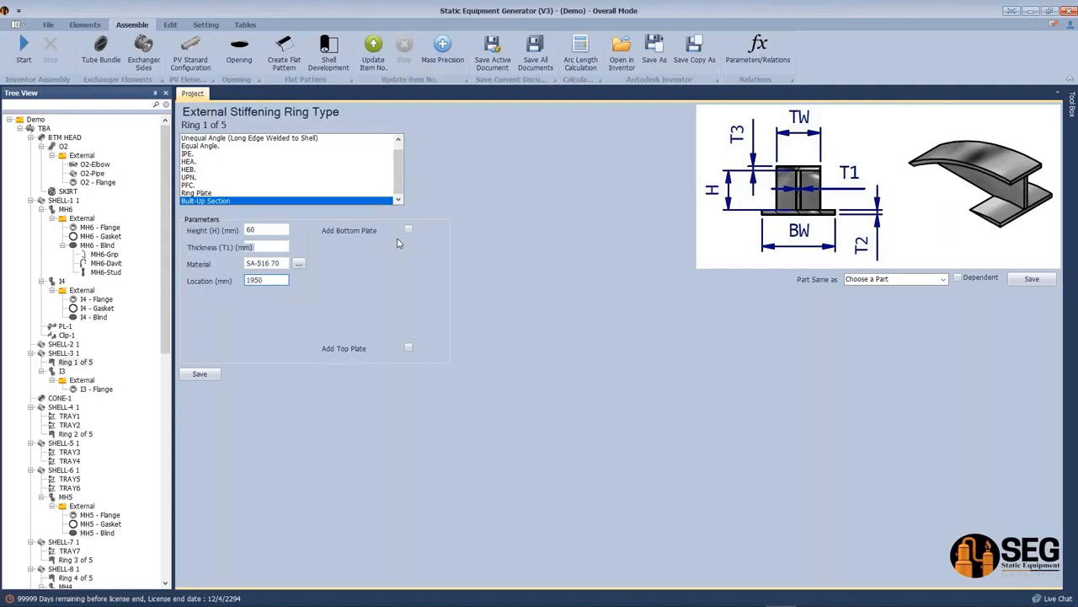
# Add bottom and top plates to Ring 1 of 5, set its height to 200 mm, and save
pyautogui.click(408, 230)
pyautogui.click(408, 348)
pyautogui.click(270, 230)
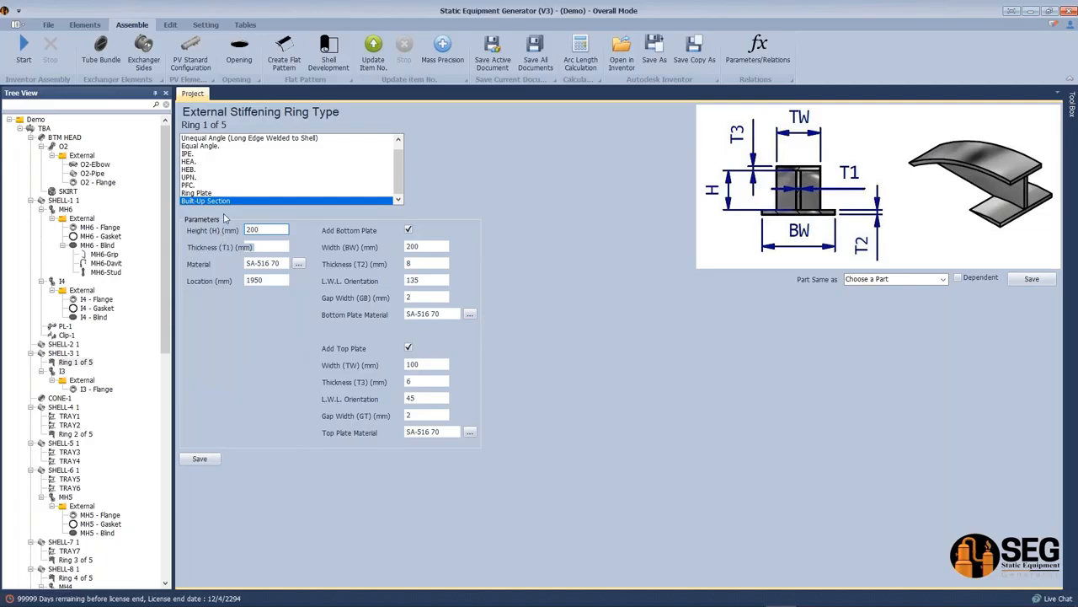
pyautogui.click(216, 459)
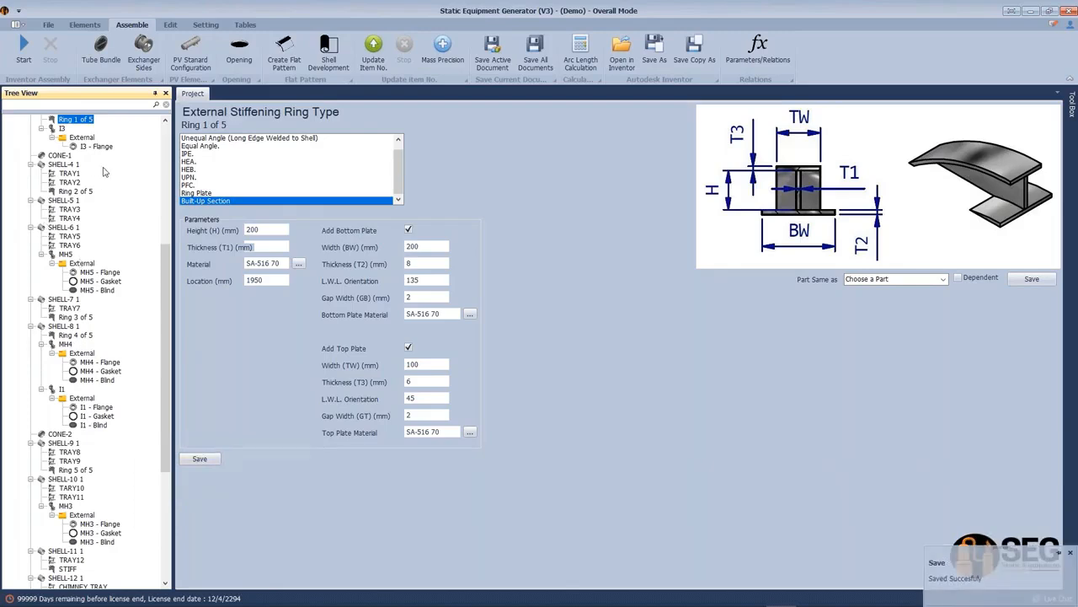
# Make Ring 2 of 5 on SHELL-4 1 a Built-Up Section located at 50 mm
pyautogui.click(75, 191)
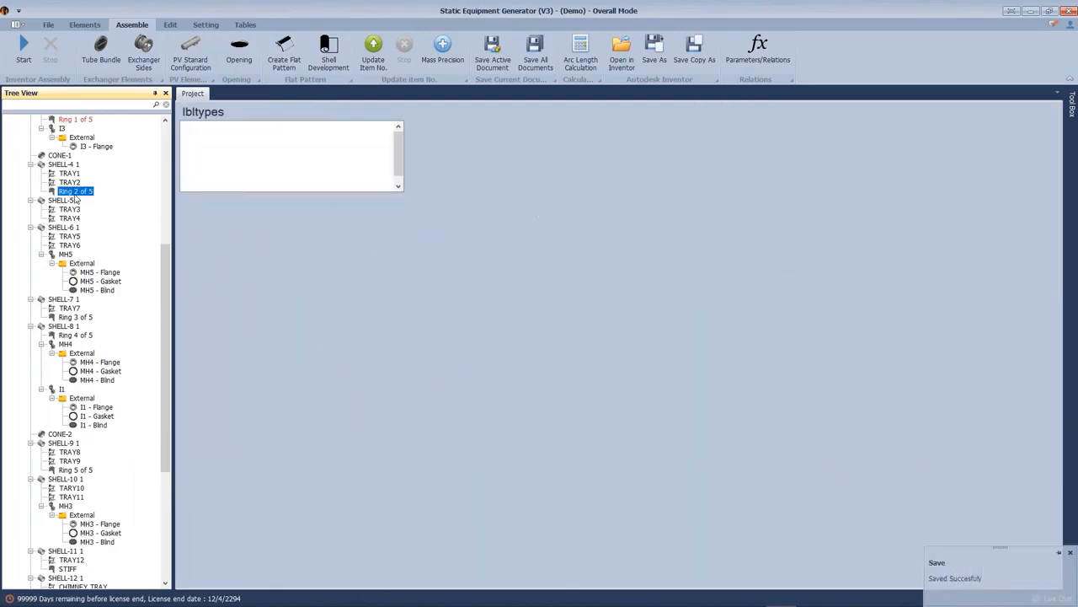
pyautogui.scroll(-1, 193, 197)
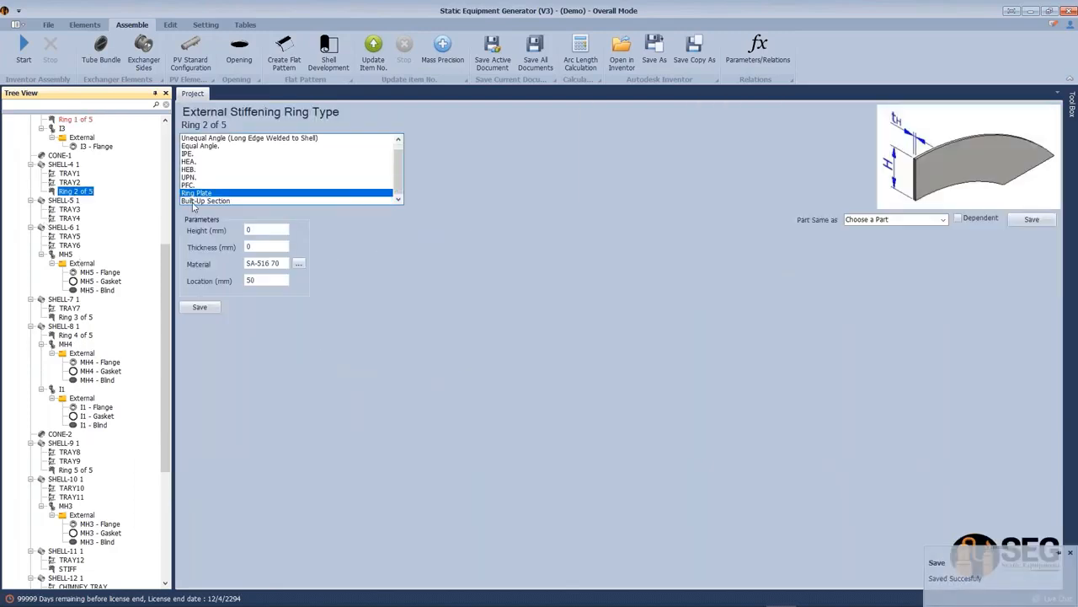
pyautogui.click(195, 201)
pyautogui.doubleClick(274, 284)
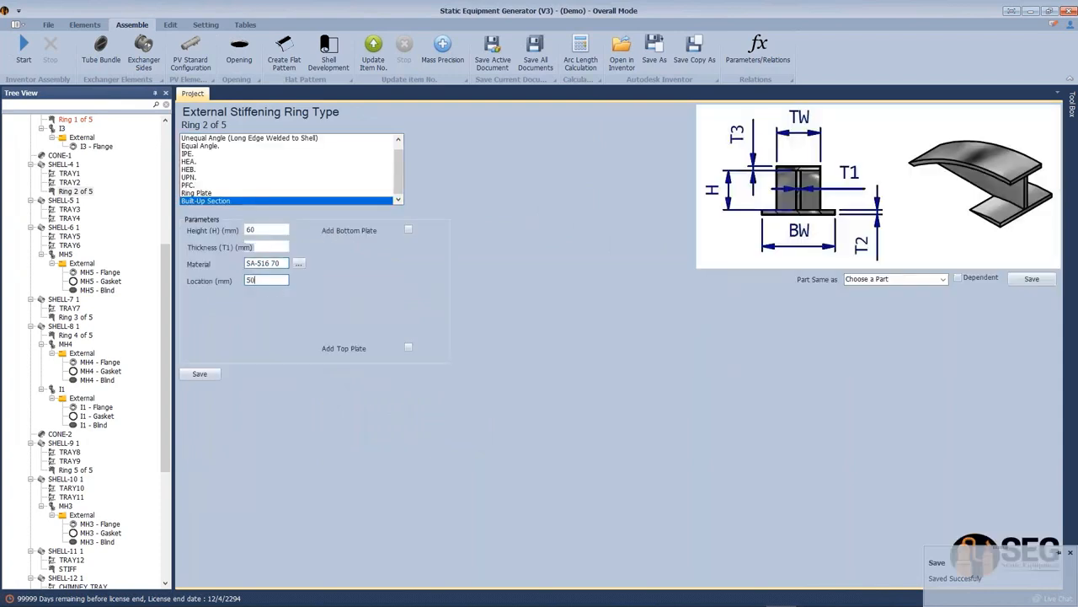
# Set the height of Ring 2 of 5 to 200 mm, add its bottom and top plates, and save
pyautogui.doubleClick(257, 230)
pyautogui.write('200')
pyautogui.click(408, 229)
pyautogui.click(407, 349)
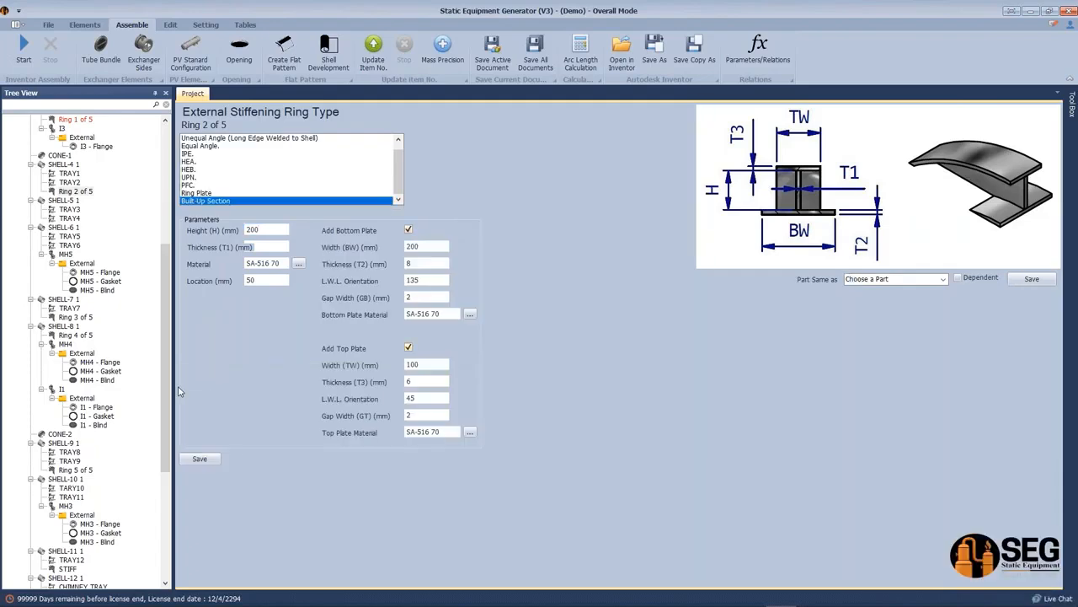
pyautogui.click(200, 458)
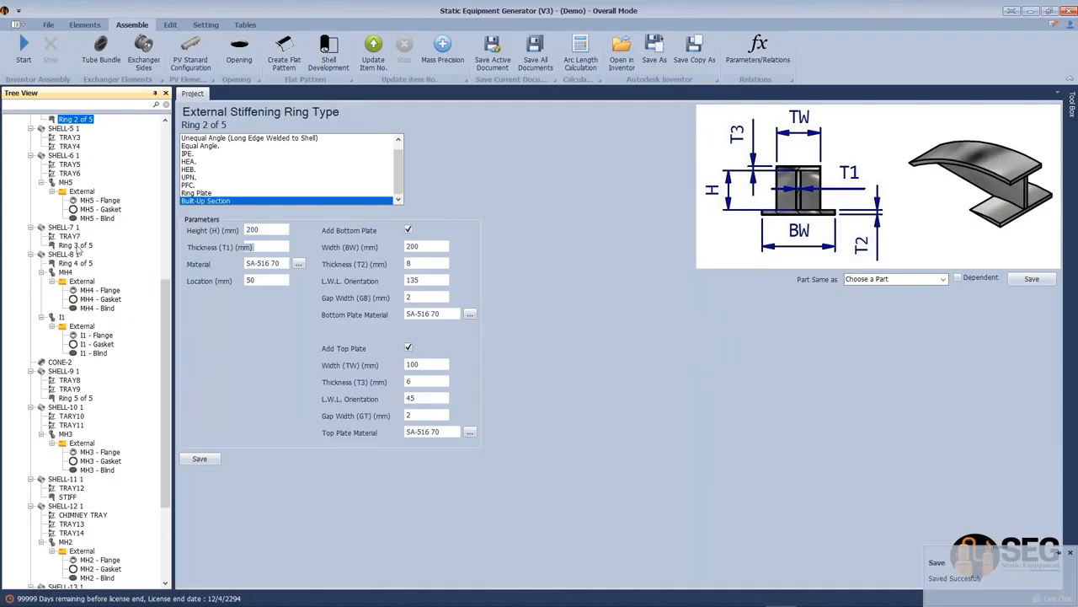
# Make Ring 3 of 5 on SHELL-7 1 a Built-Up Section located at 1500 mm
pyautogui.click(75, 245)
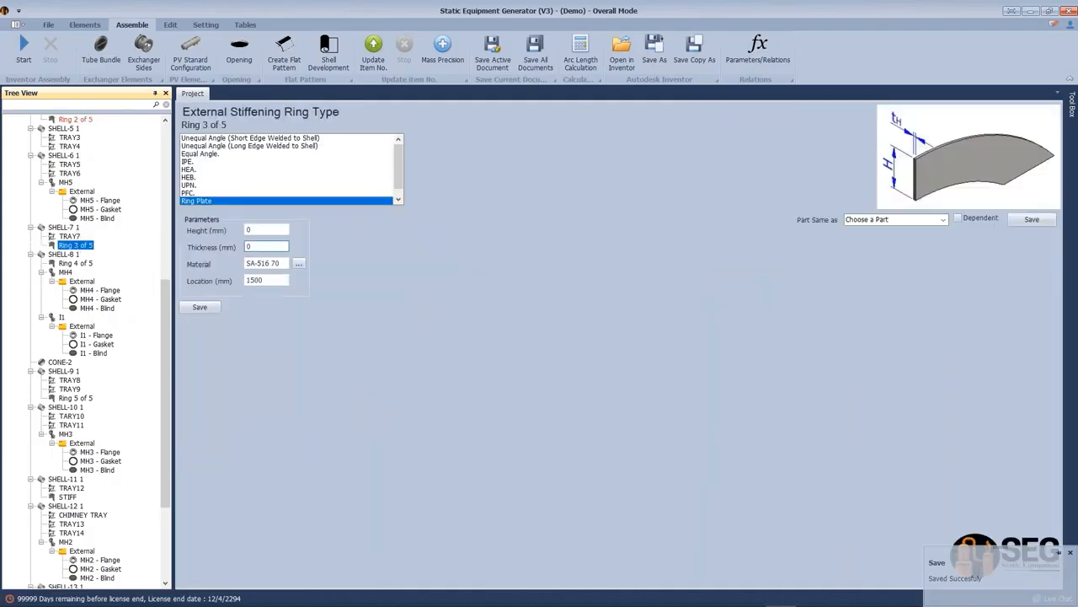
pyautogui.scroll(-1, 210, 202)
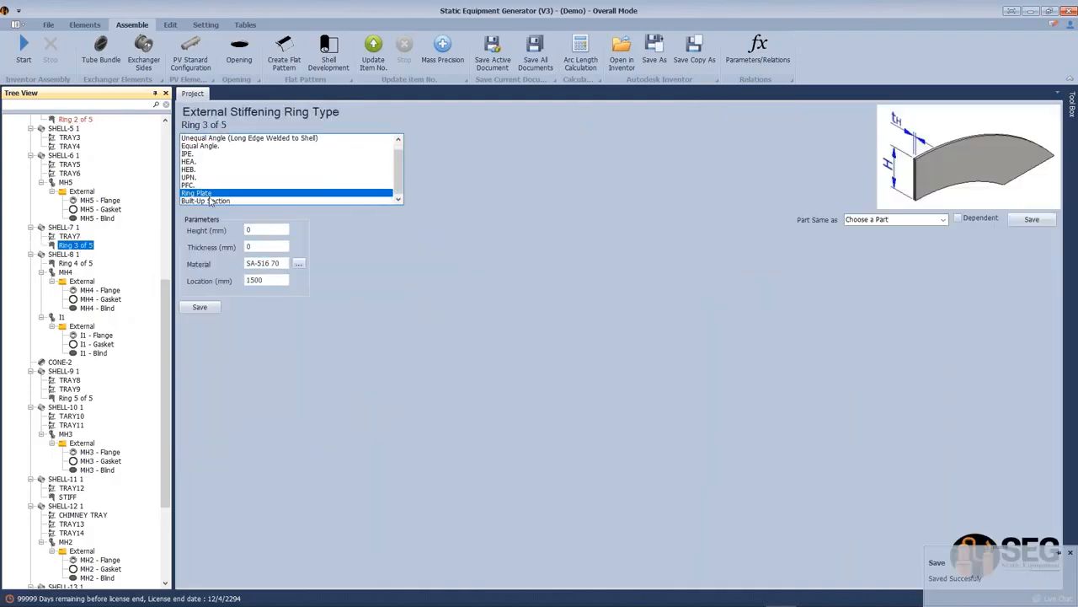
pyautogui.click(210, 201)
pyautogui.moveTo(278, 282); pyautogui.dragTo(239, 280)
pyautogui.write('1500')
# Set the height of Ring 3 of 5 to 200 mm, add its bottom and top plates, and save
pyautogui.hotkey('shift', 'Tab')
pyautogui.hotkey('shift', 'Tab')
pyautogui.hotkey('shift', 'Tab')
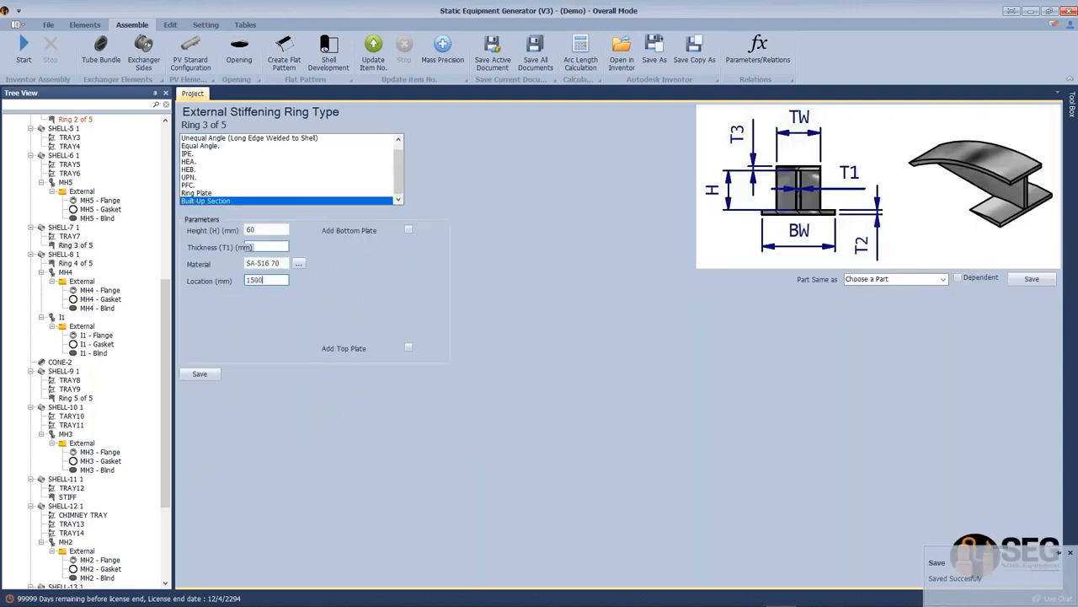
pyautogui.write('2000')
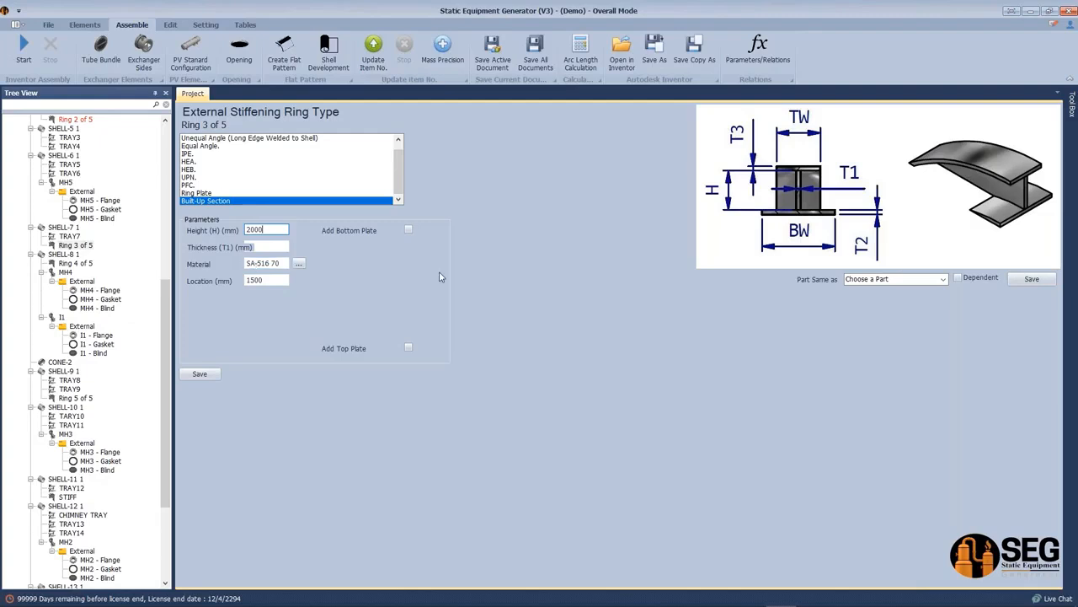
pyautogui.click(408, 231)
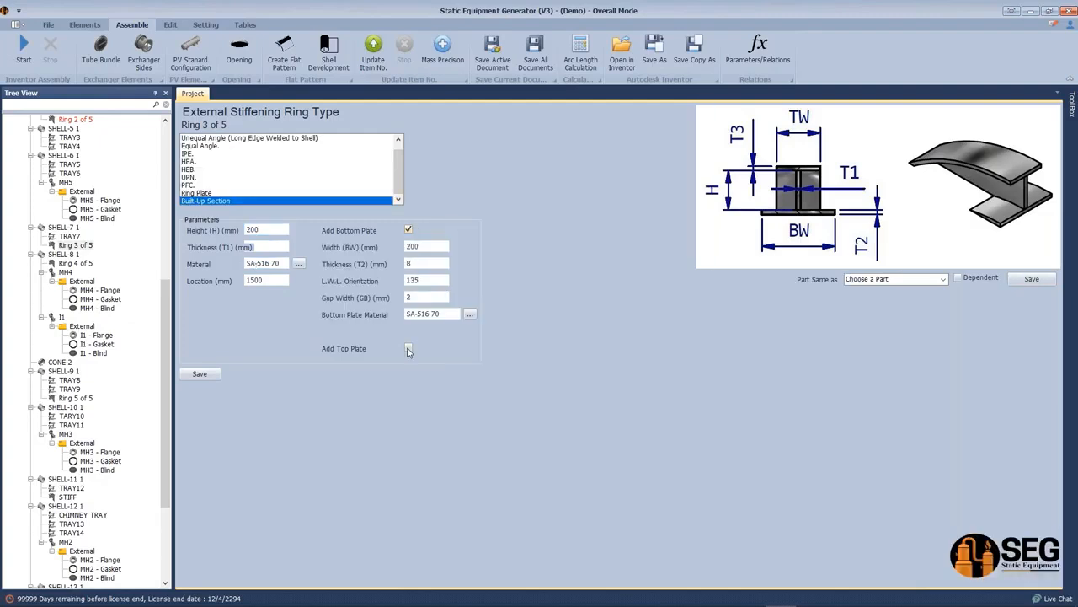
pyautogui.click(408, 348)
pyautogui.click(201, 460)
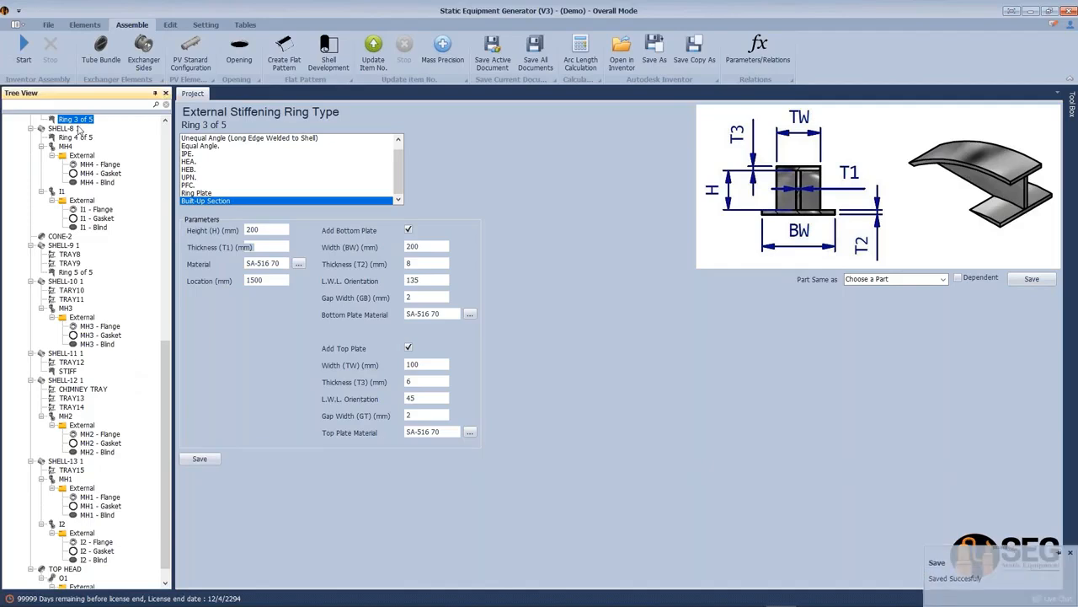
# Make Ring 4 of 5 on SHELL-8 1 a Built-Up Section located at 1000 mm
pyautogui.click(75, 137)
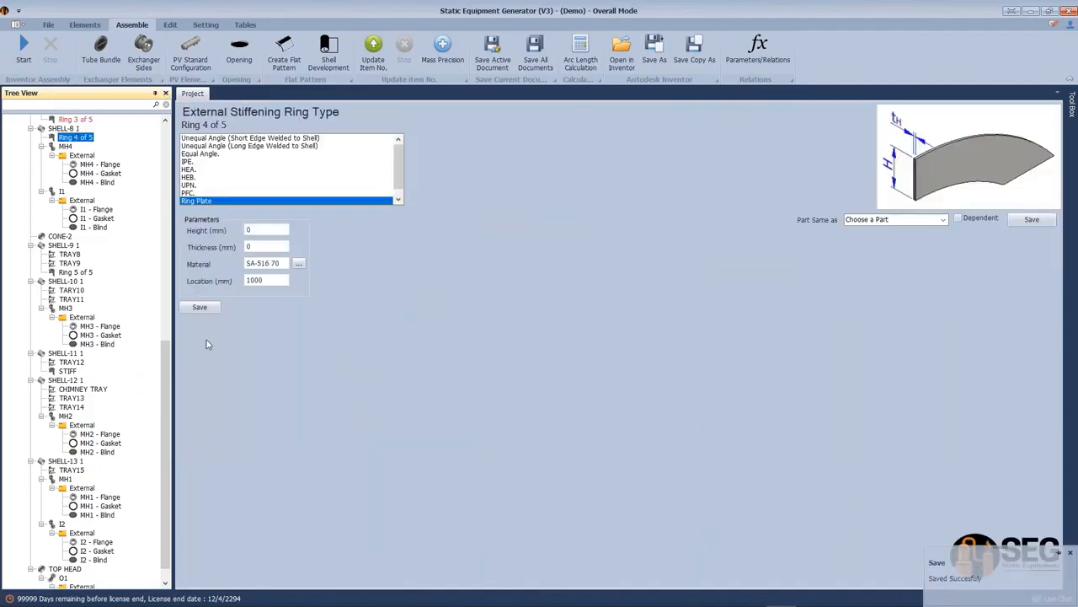
pyautogui.scroll(-1, 266, 203)
pyautogui.click(203, 201)
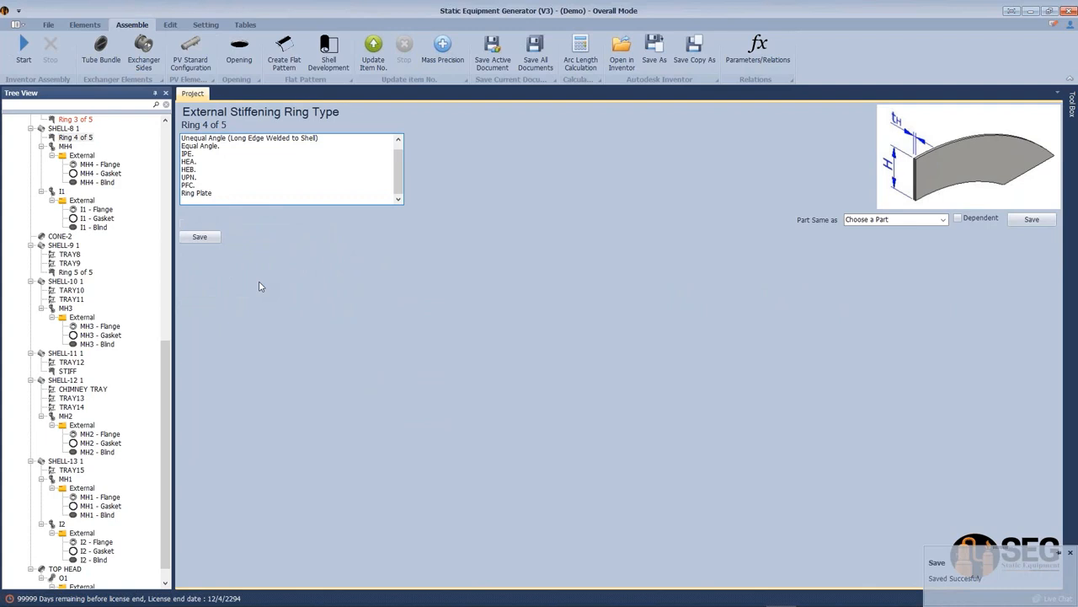
pyautogui.moveTo(270, 281); pyautogui.dragTo(208, 285)
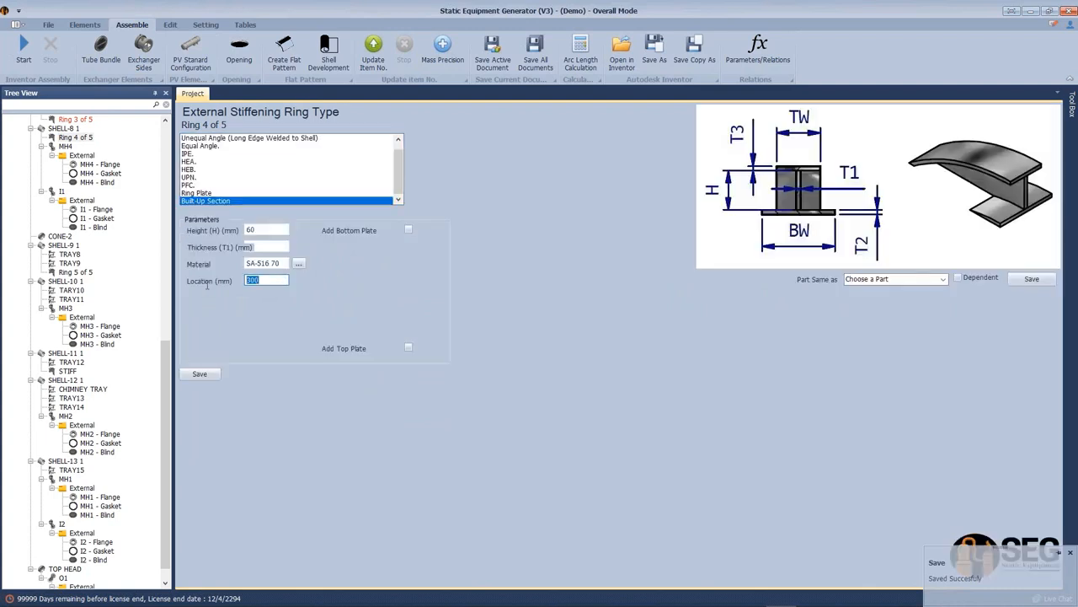
# Set the height of Ring 4 of 5 to 200 mm, add its bottom and top plates, and save
pyautogui.moveTo(268, 229); pyautogui.dragTo(209, 228)
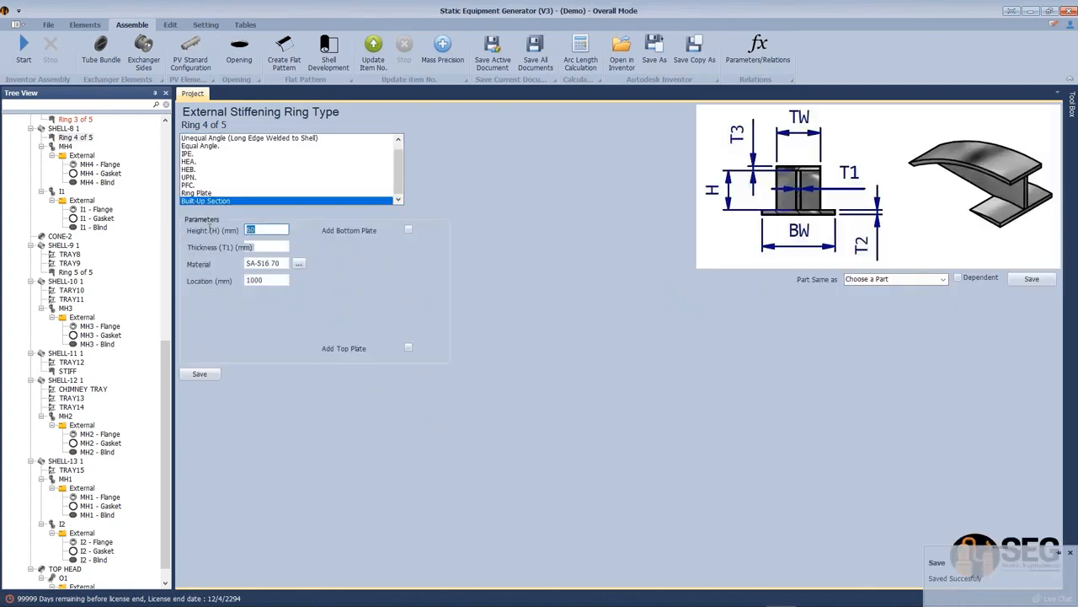
pyautogui.click(408, 229)
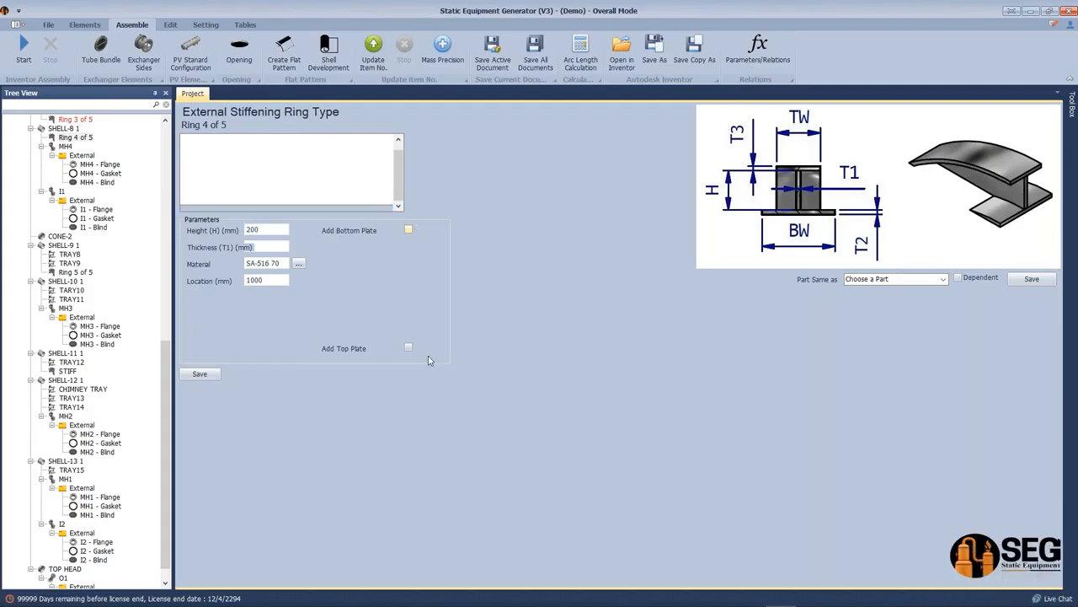
pyautogui.click(408, 347)
pyautogui.click(199, 462)
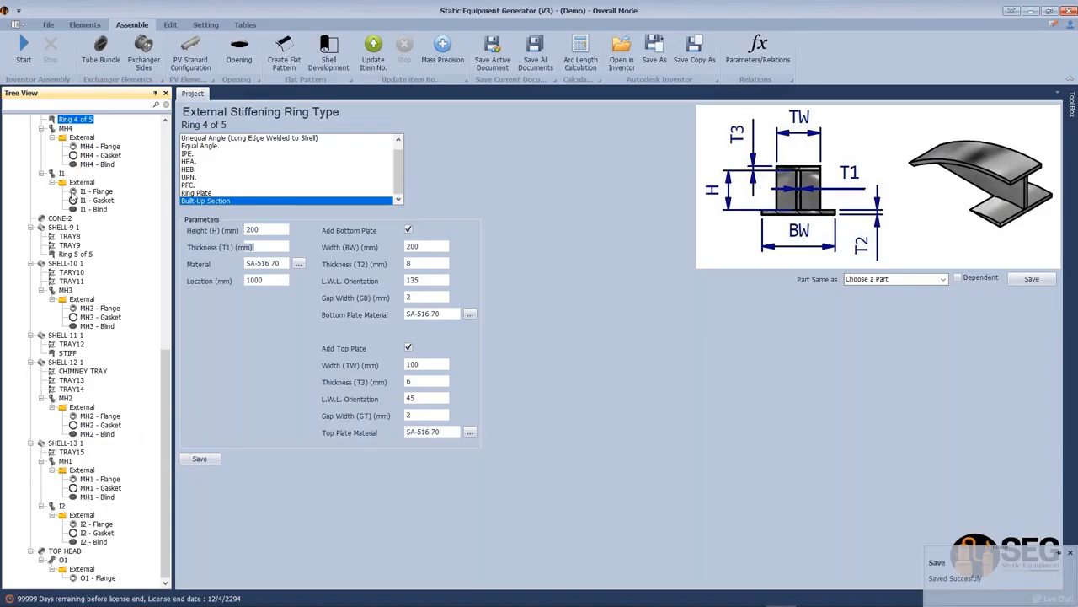
# Define Ring 5 of 5 on SHELL-9 1 as a Built-Up Section at 20 mm, 200 mm high with bottom and top plates, and save
pyautogui.click(72, 354)
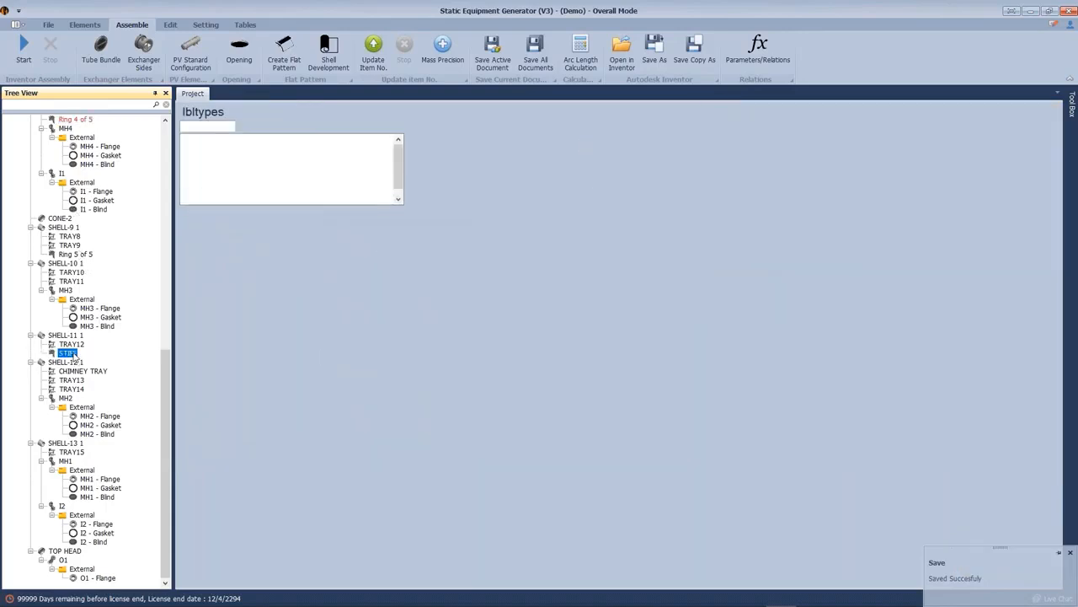
pyautogui.click(82, 256)
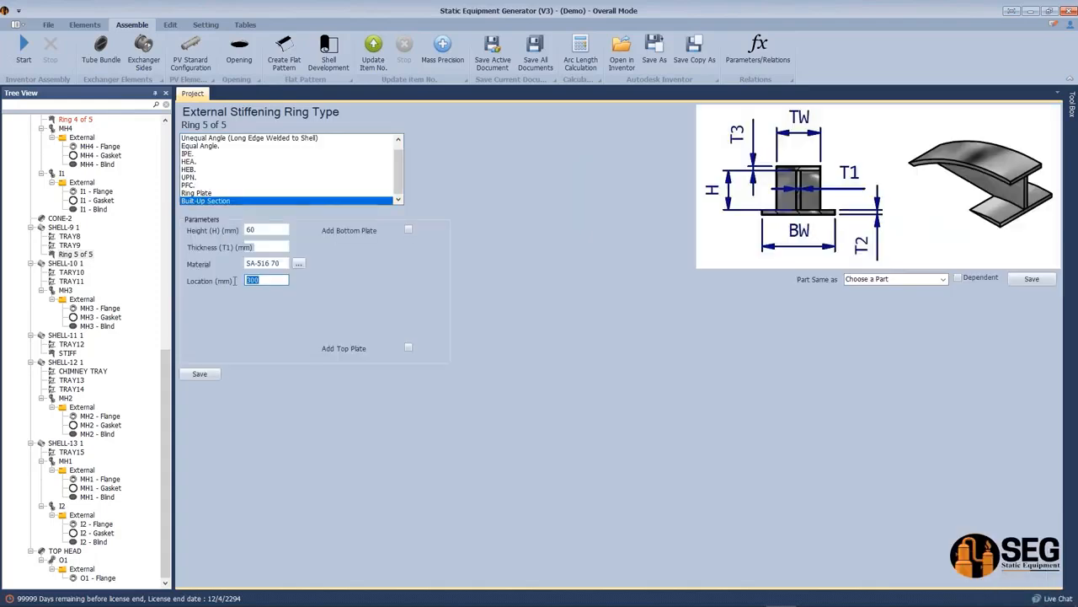
pyautogui.moveTo(259, 229); pyautogui.dragTo(234, 230)
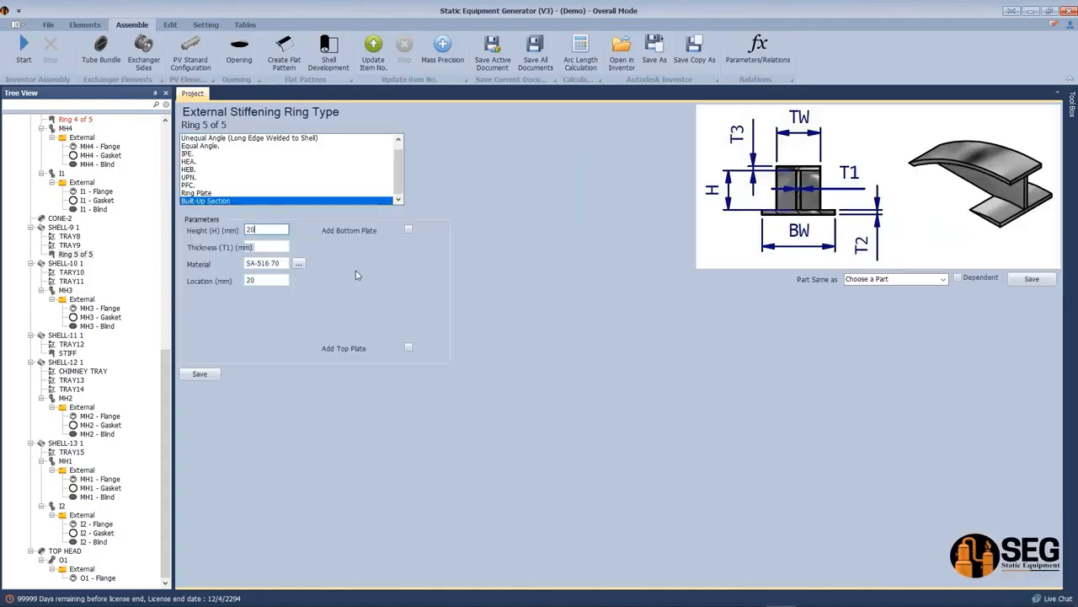
pyautogui.click(408, 231)
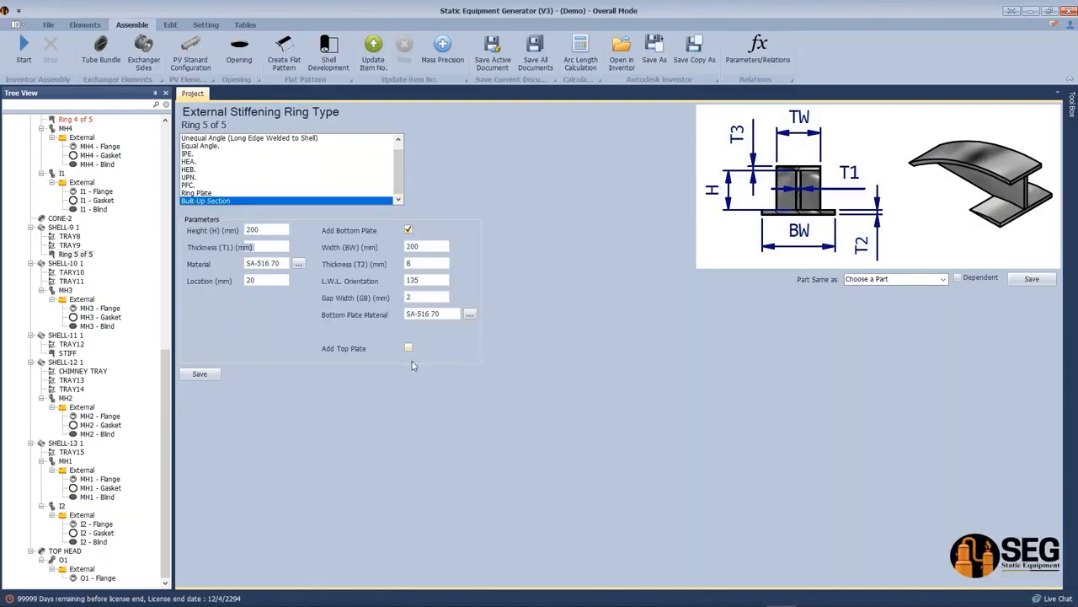
pyautogui.click(408, 348)
pyautogui.click(199, 458)
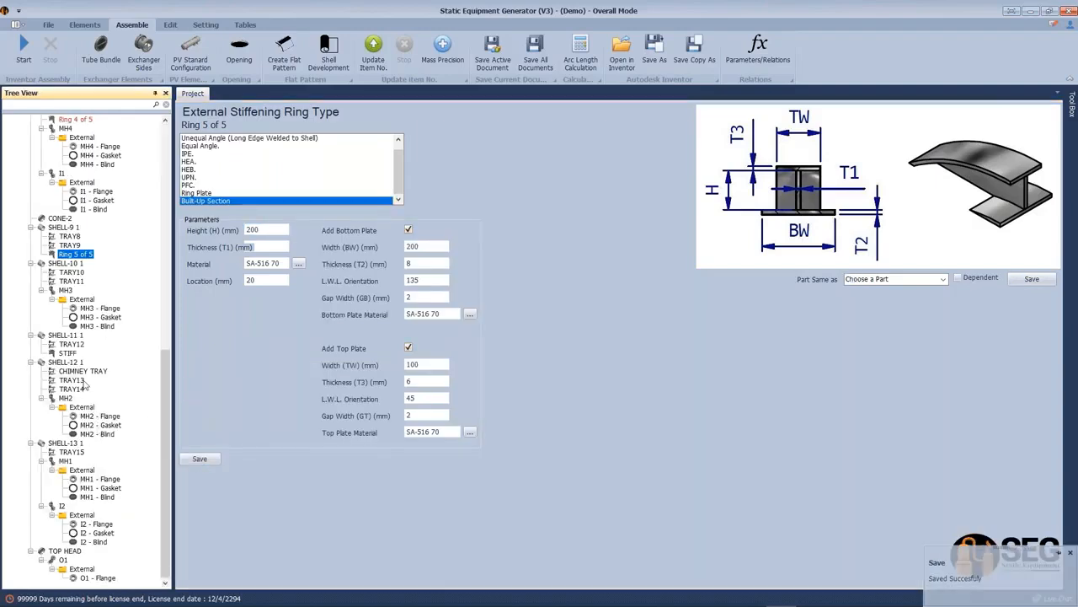
# Make the STIFF ring on SHELL-11 1 a Built-Up Section located at 1500 mm
pyautogui.click(69, 353)
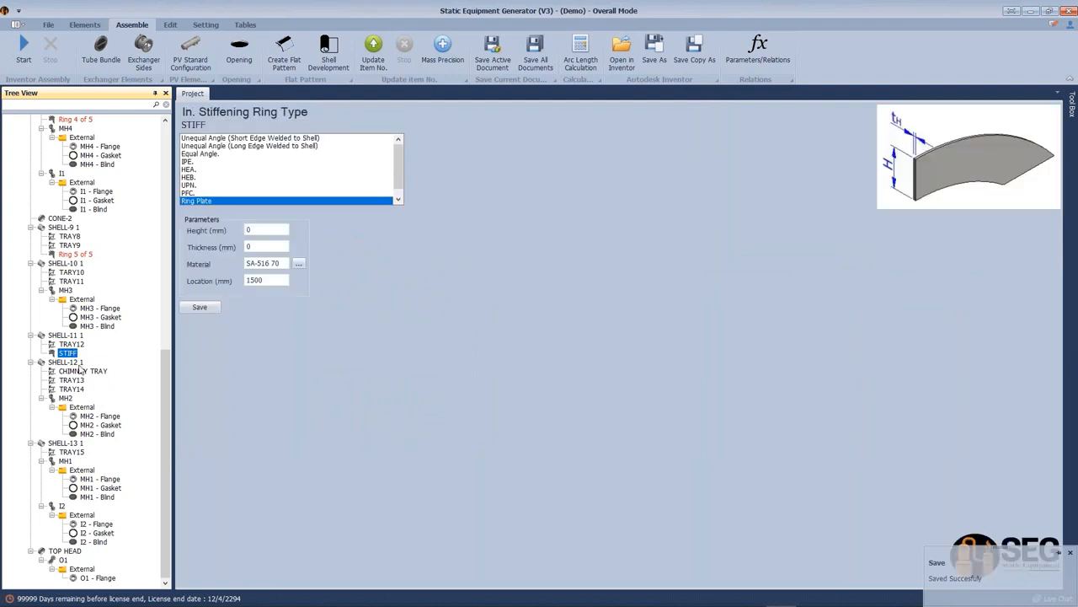
pyautogui.scroll(-1, 207, 200)
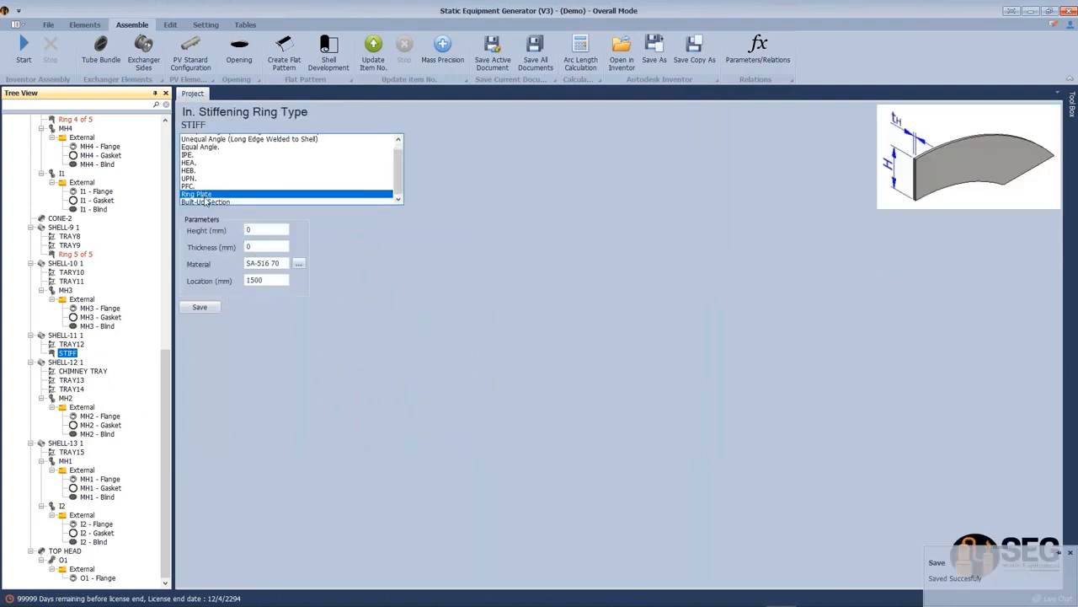
pyautogui.click(203, 200)
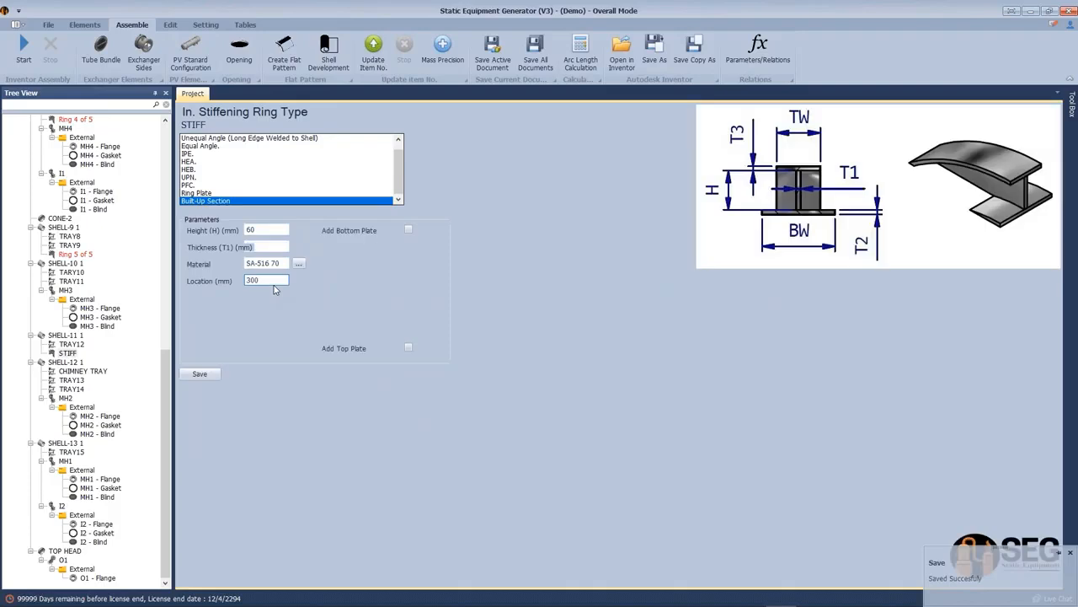
pyautogui.write('00')
# Set the height of the STIFF ring to 200 mm, add its bottom and top plates, and save
pyautogui.moveTo(256, 230); pyautogui.dragTo(227, 233)
pyautogui.write('200')
pyautogui.click(408, 230)
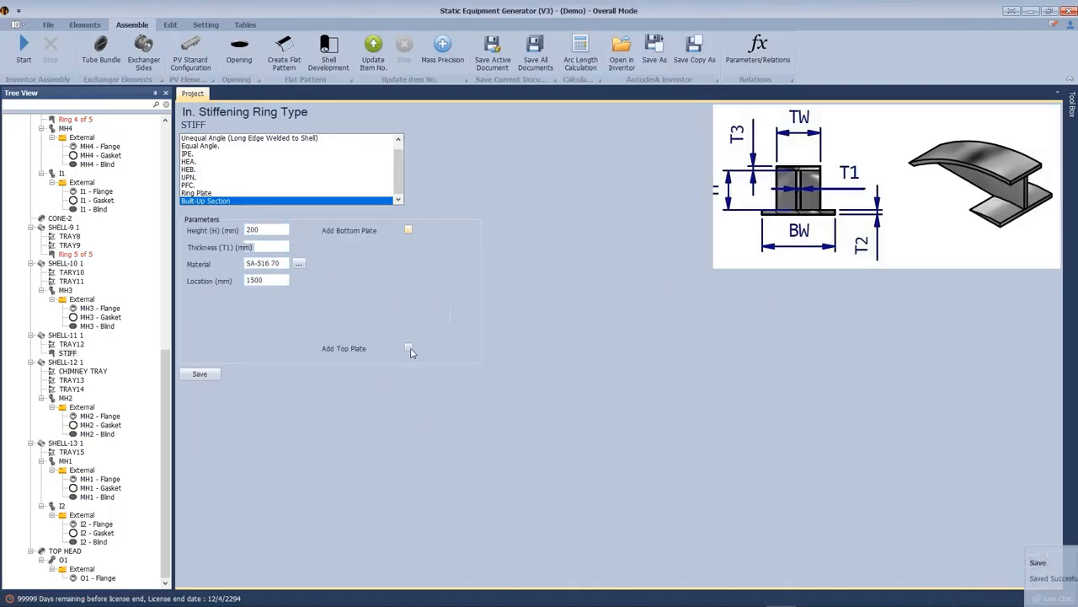
pyautogui.click(409, 347)
pyautogui.click(205, 459)
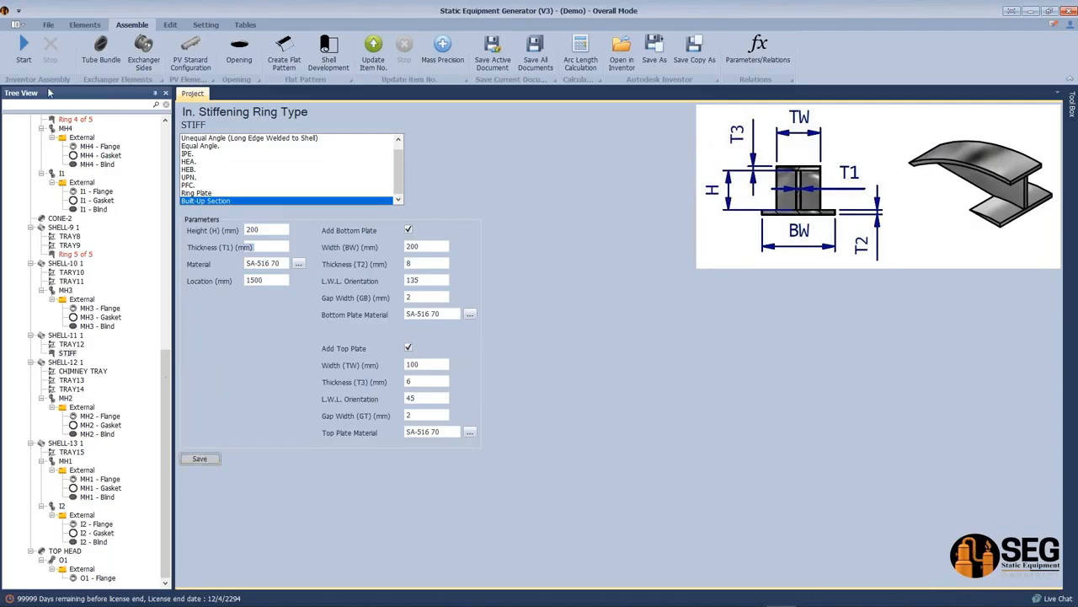
# Start the Inventor assembly build and switch to the PV Elite Integration tool presentation in PowerPoint
pyautogui.click(21, 49)
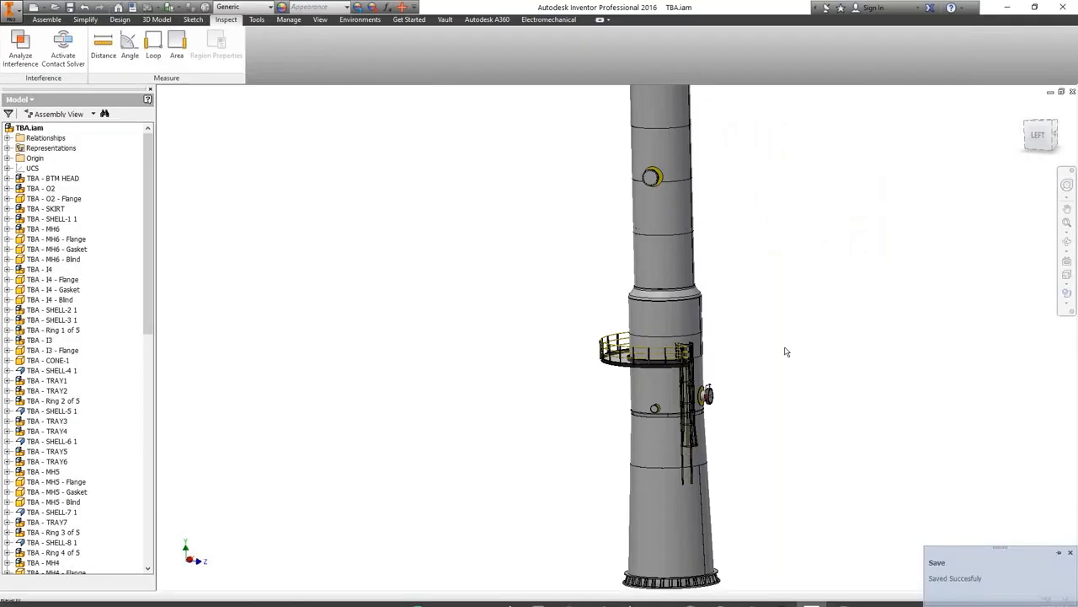
pyautogui.moveTo(751, 594)
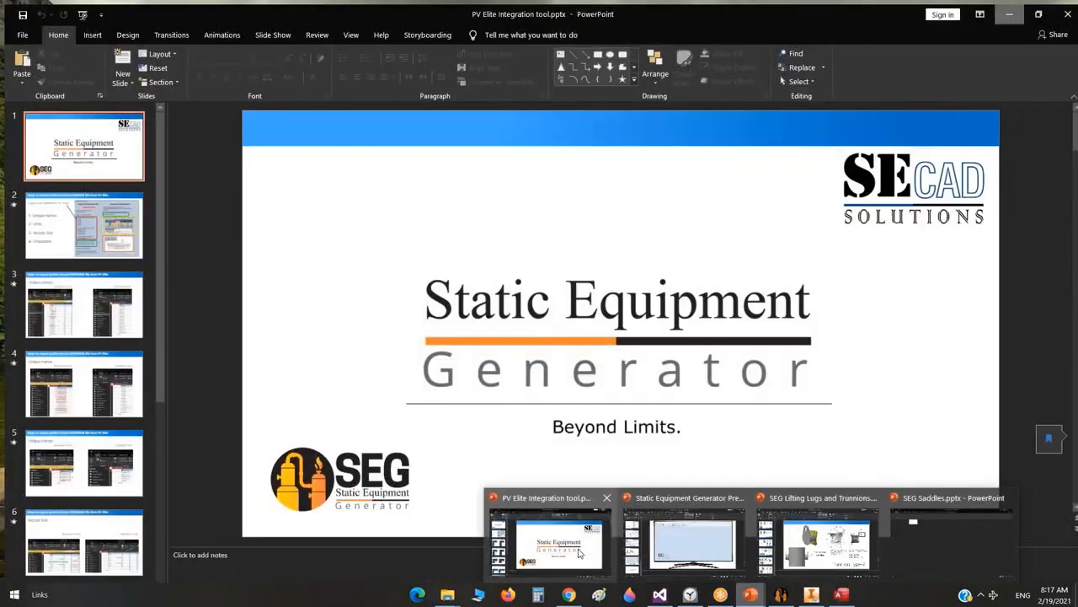
pyautogui.click(580, 552)
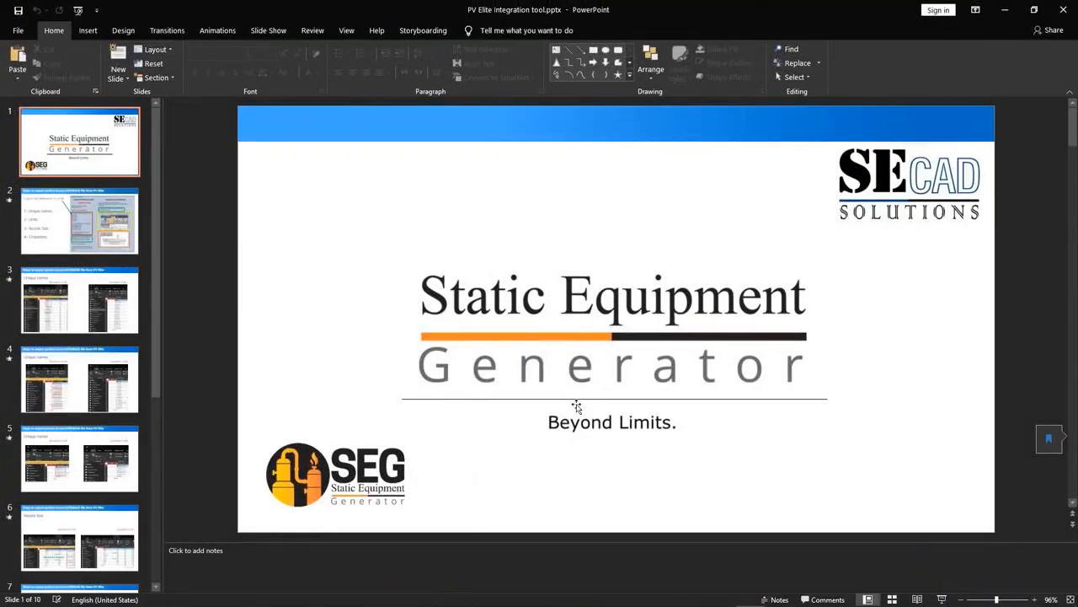
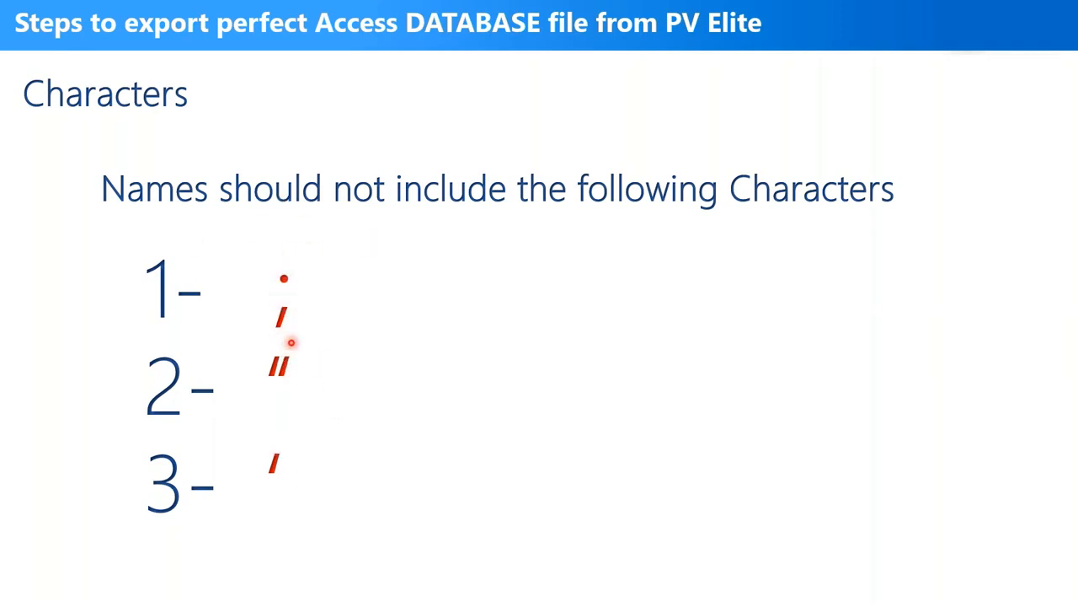
# End the slide show, present slide 2 on the supported elements in mdb, and exit the presentation view
pyautogui.click(164, 218)
pyautogui.press('Escape')
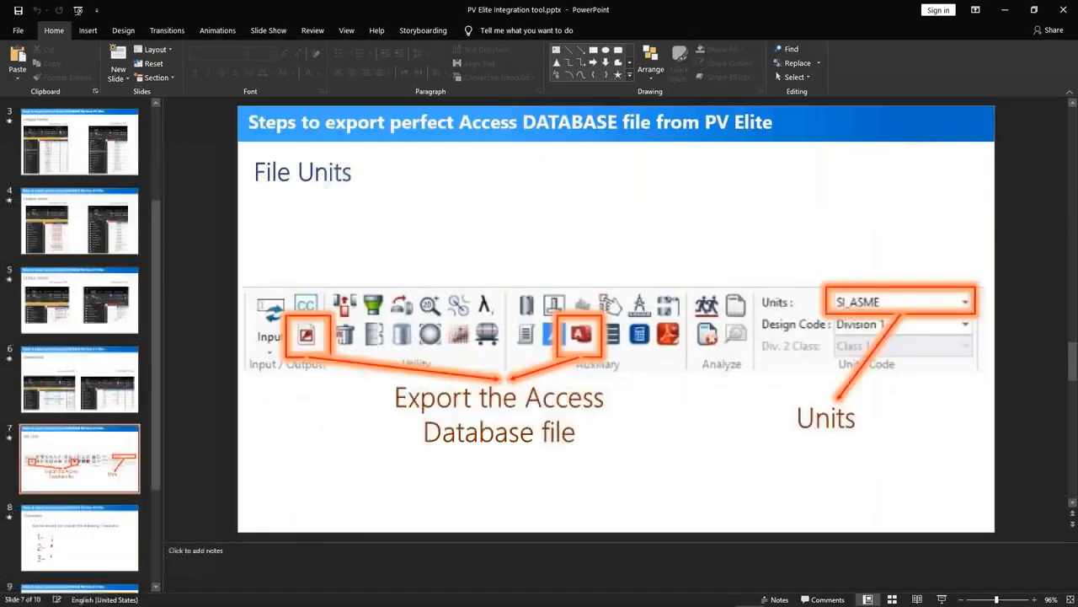
pyautogui.scroll(2, 79, 224)
pyautogui.click(69, 224)
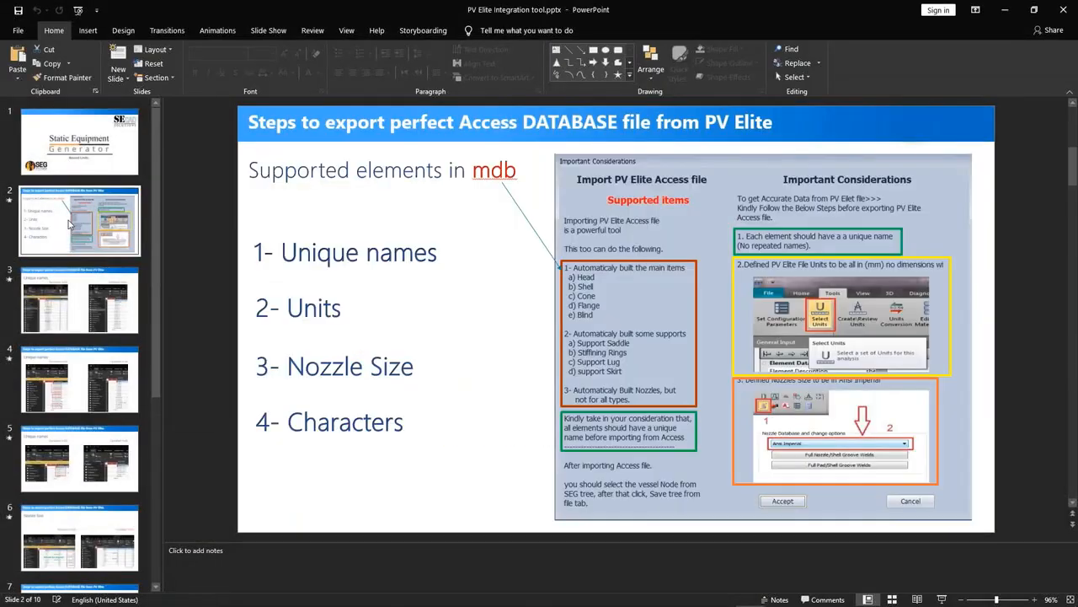
pyautogui.hotkey('shift', 'F5')
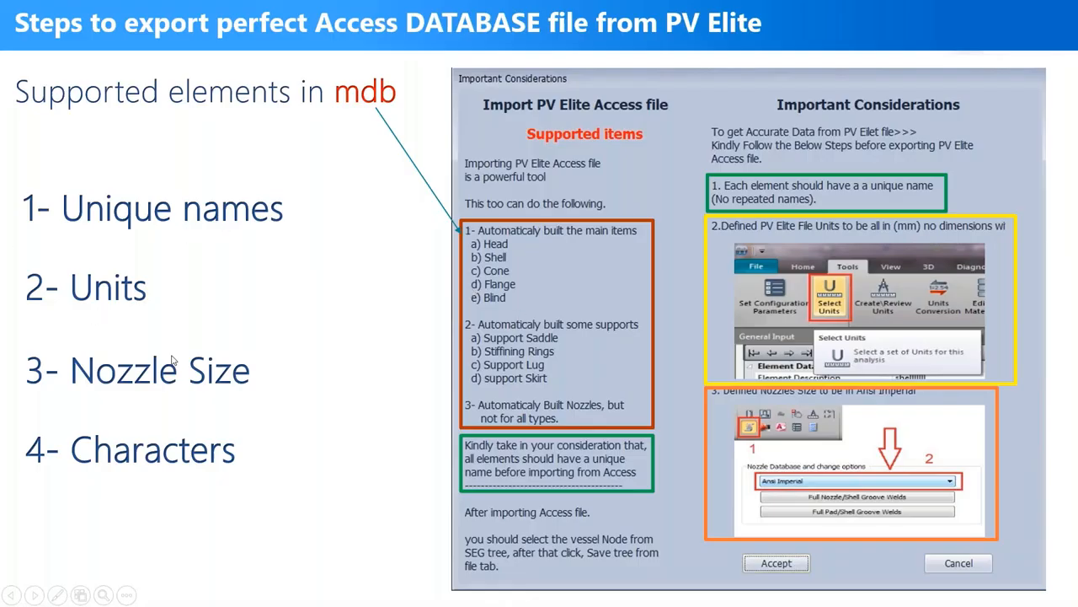
pyautogui.press('Escape')
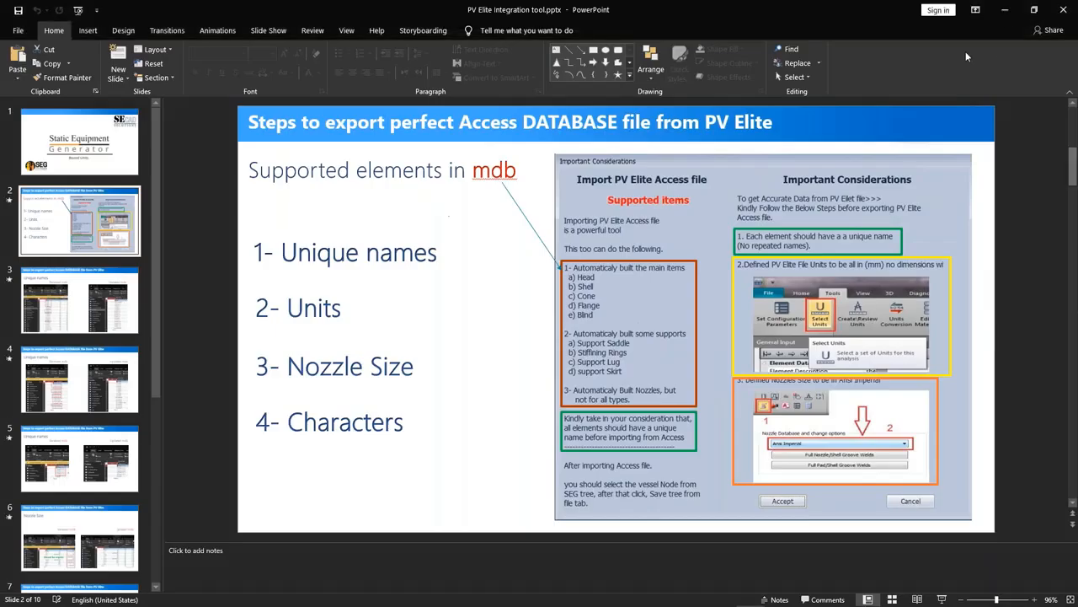
# Switch to Inventor and examine the built-up stiffening rings along the vessel up to the top head
pyautogui.click(1007, 12)
pyautogui.moveTo(698, 175); pyautogui.dragTo(716, 227, button='middle')
pyautogui.scroll(5, 722, 349)
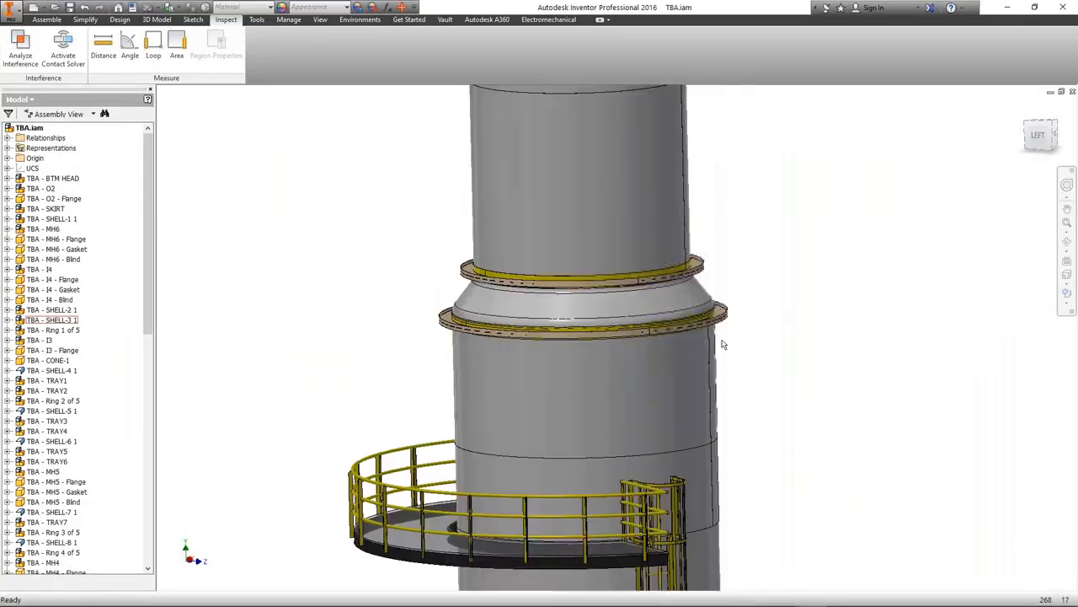
pyautogui.scroll(-6, 692, 206)
pyautogui.scroll(-4, 693, 207)
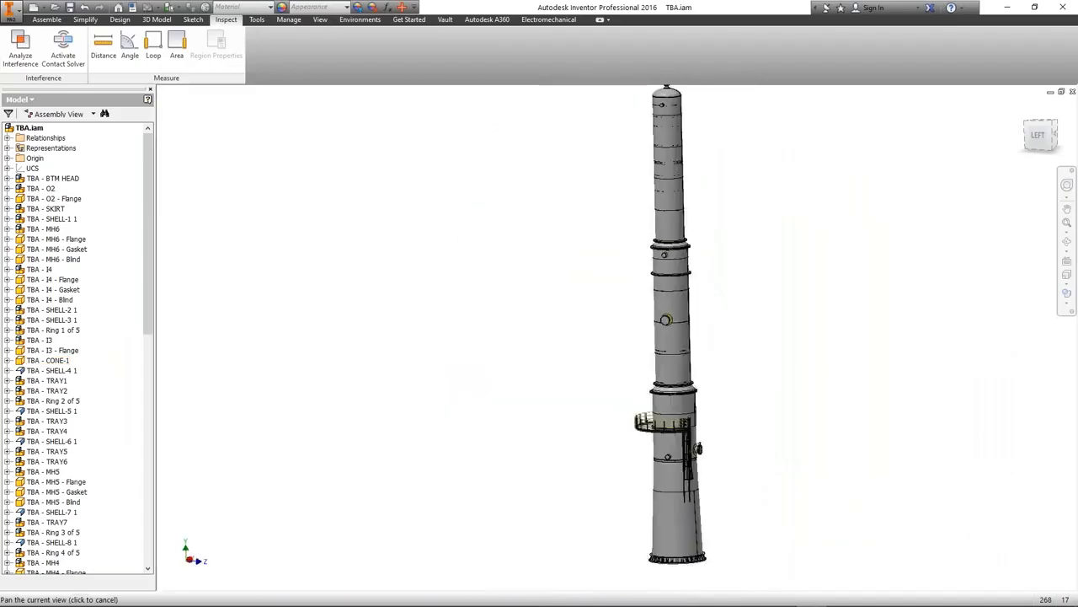
pyautogui.scroll(5, 657, 300)
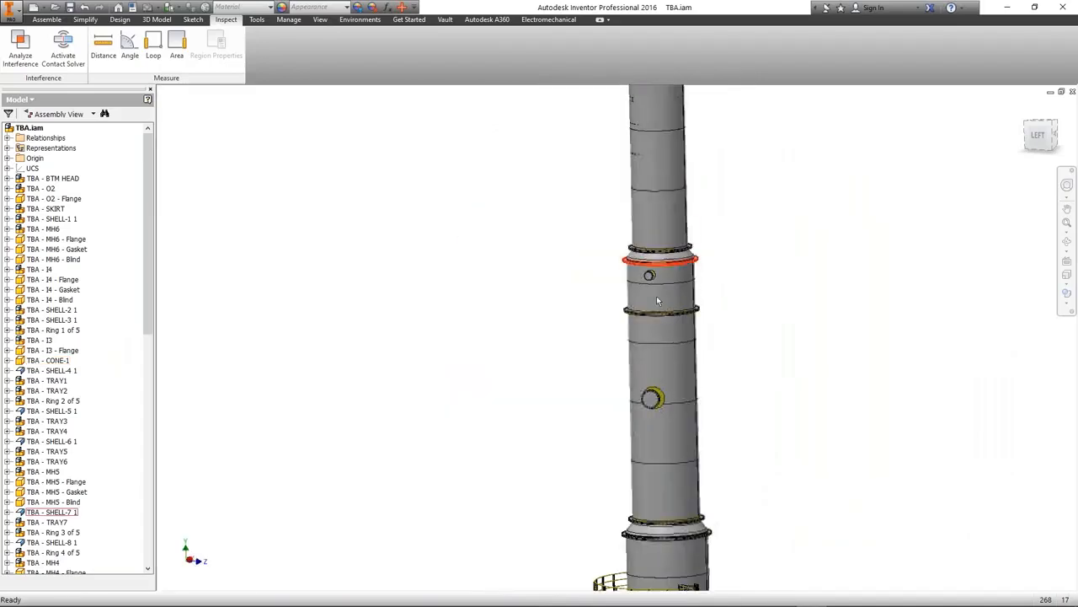
pyautogui.scroll(5, 656, 300)
pyautogui.scroll(-4, 730, 251)
pyautogui.moveTo(730, 224); pyautogui.dragTo(725, 572, button='middle')
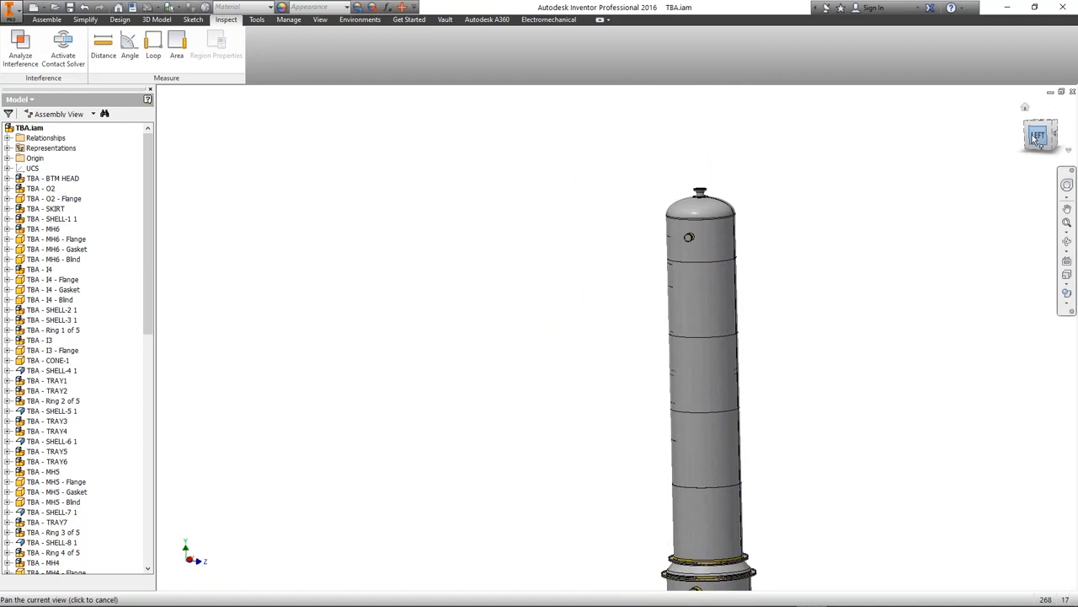
# Set the vessel's top view as the assembly's Front view, check it from the left, and switch to Static Equipment Generator
pyautogui.click(1037, 137)
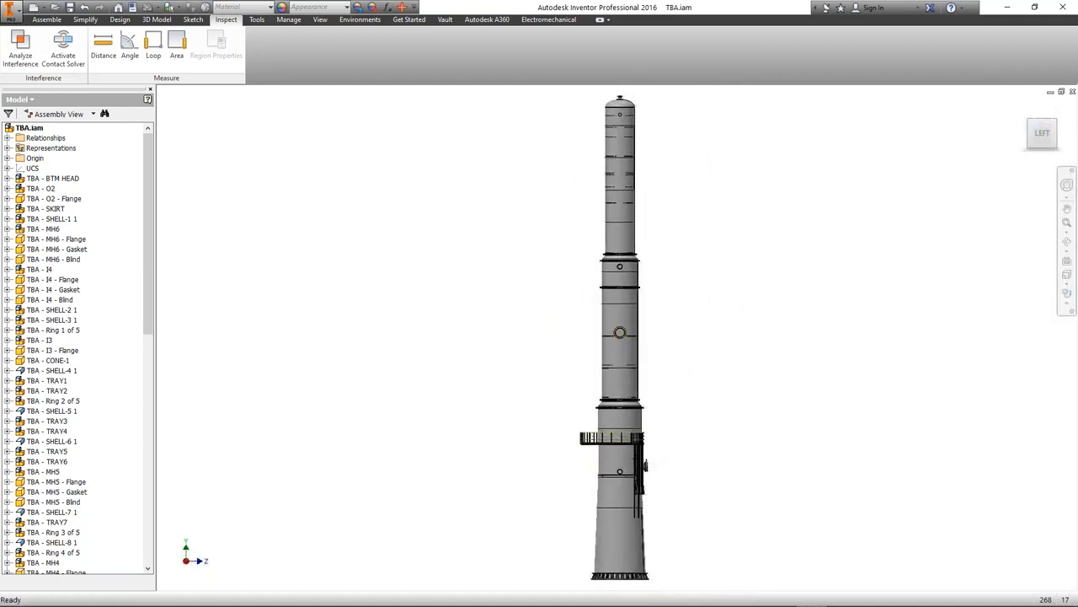
pyautogui.click(1070, 114)
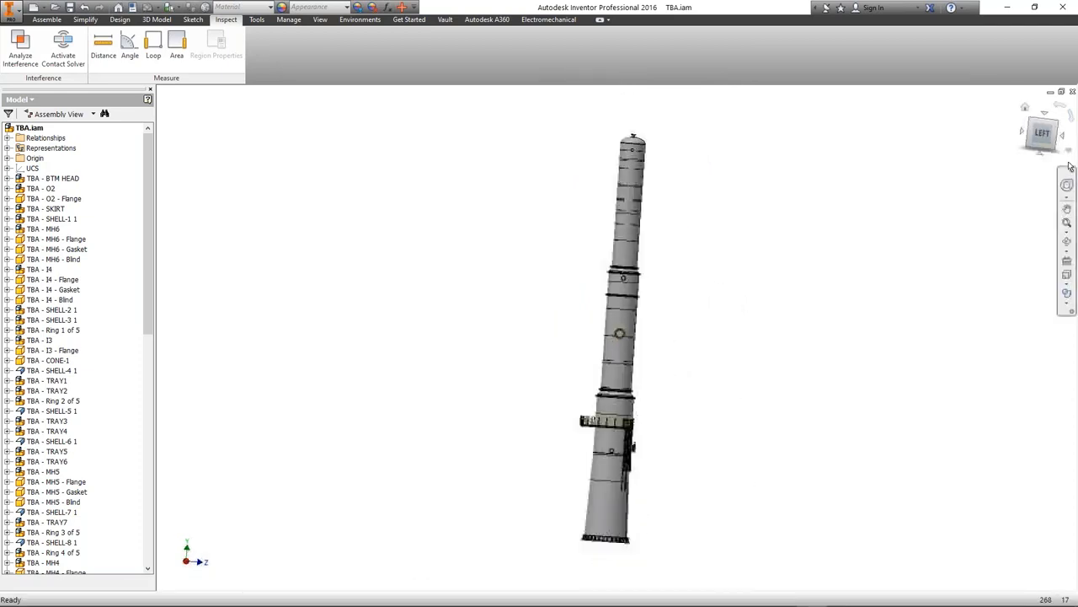
pyautogui.click(1063, 135)
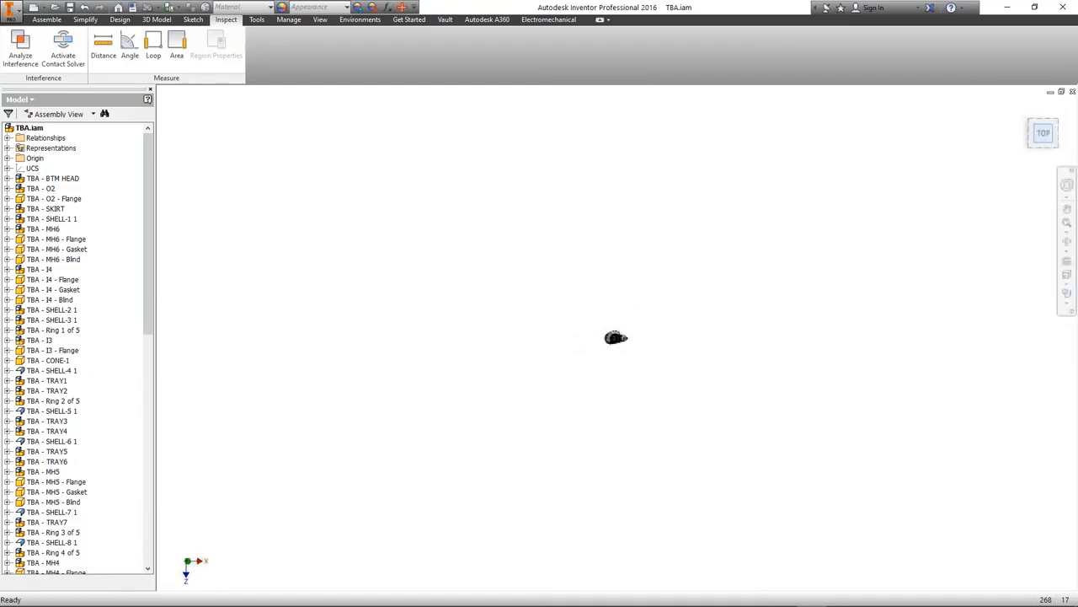
pyautogui.rightClick(1043, 133)
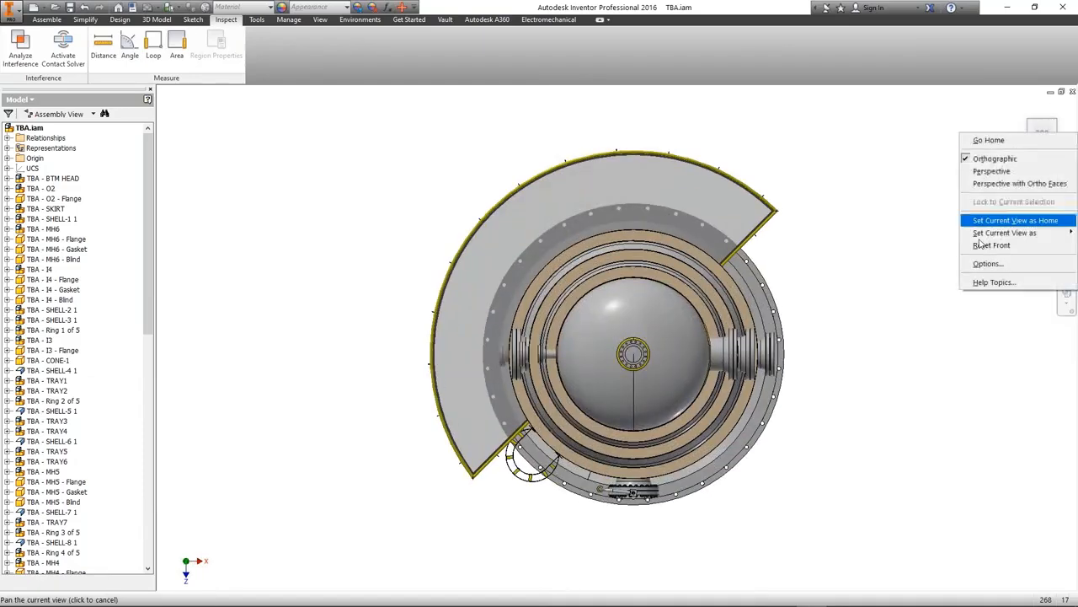
pyautogui.moveTo(985, 234)
pyautogui.click(930, 247)
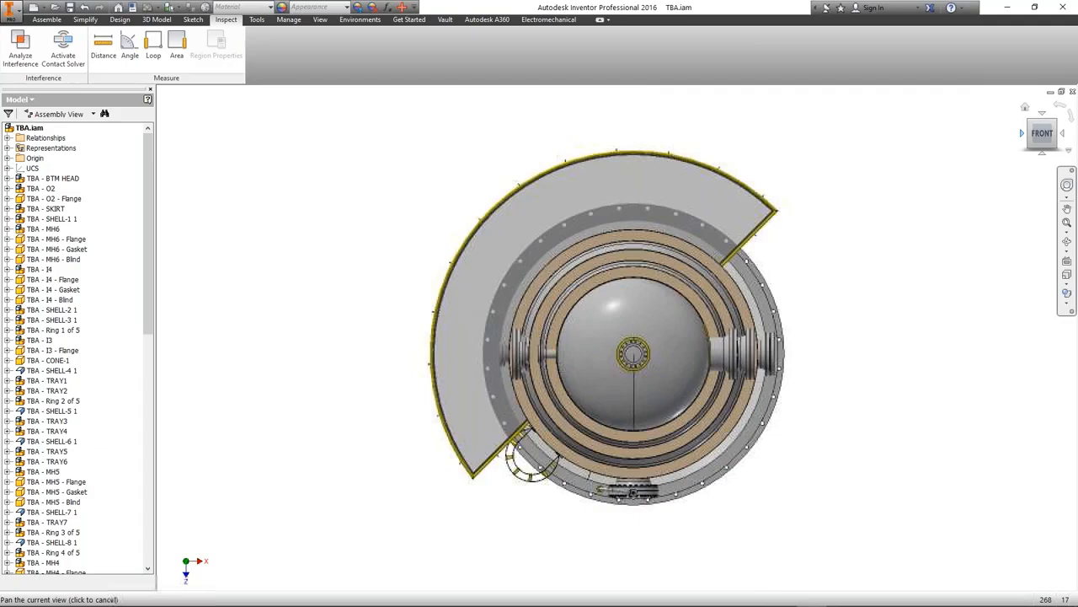
pyautogui.click(1022, 132)
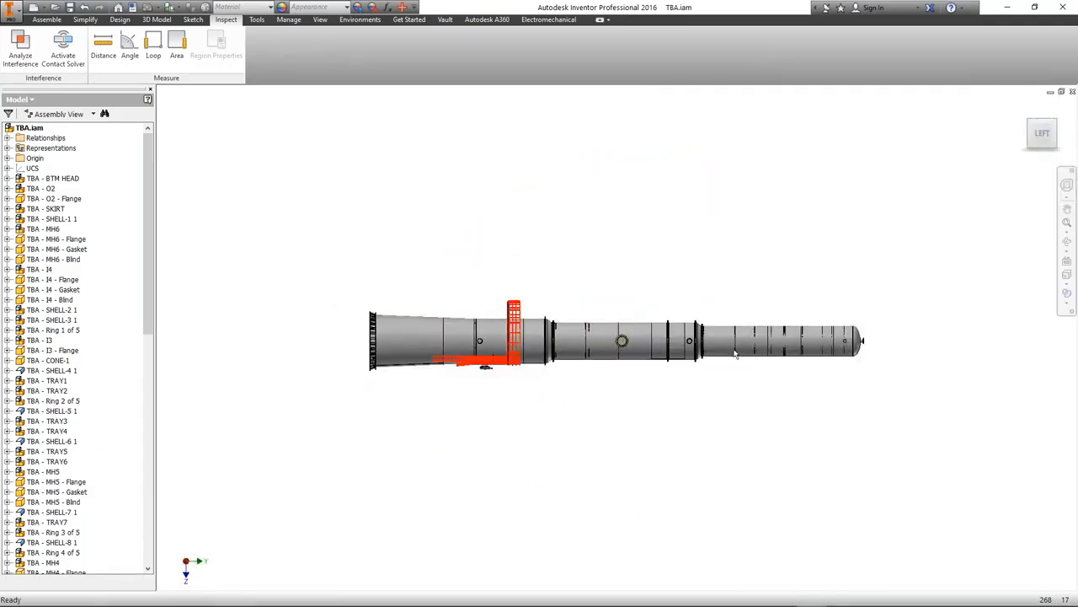
pyautogui.click(766, 595)
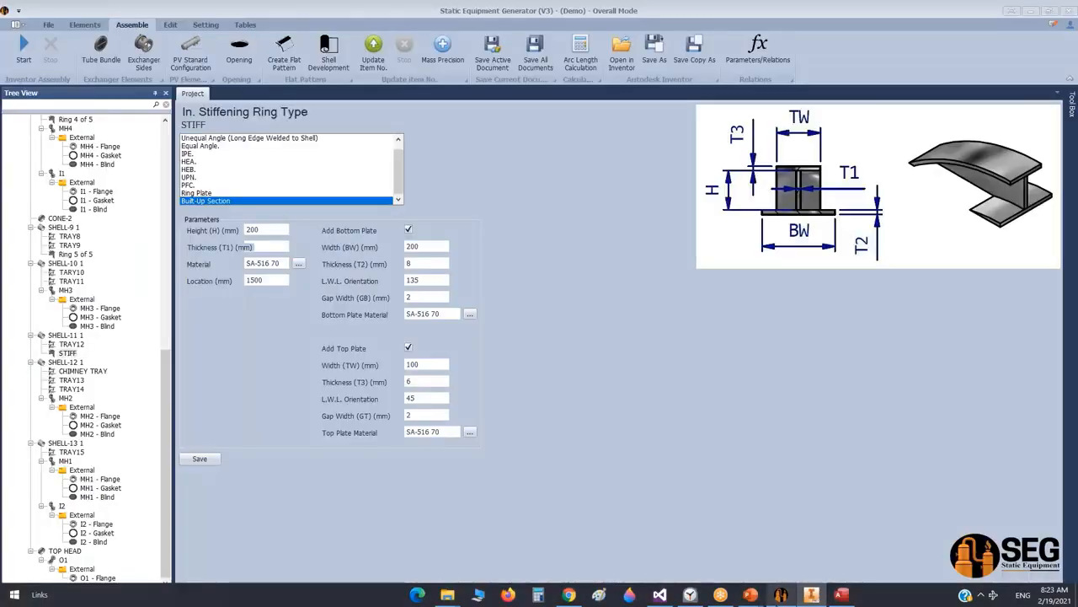
# Start a new drawing for the TBA vessel and set its sheet size to A0
pyautogui.scroll(4, 139, 236)
pyautogui.scroll(10, 139, 236)
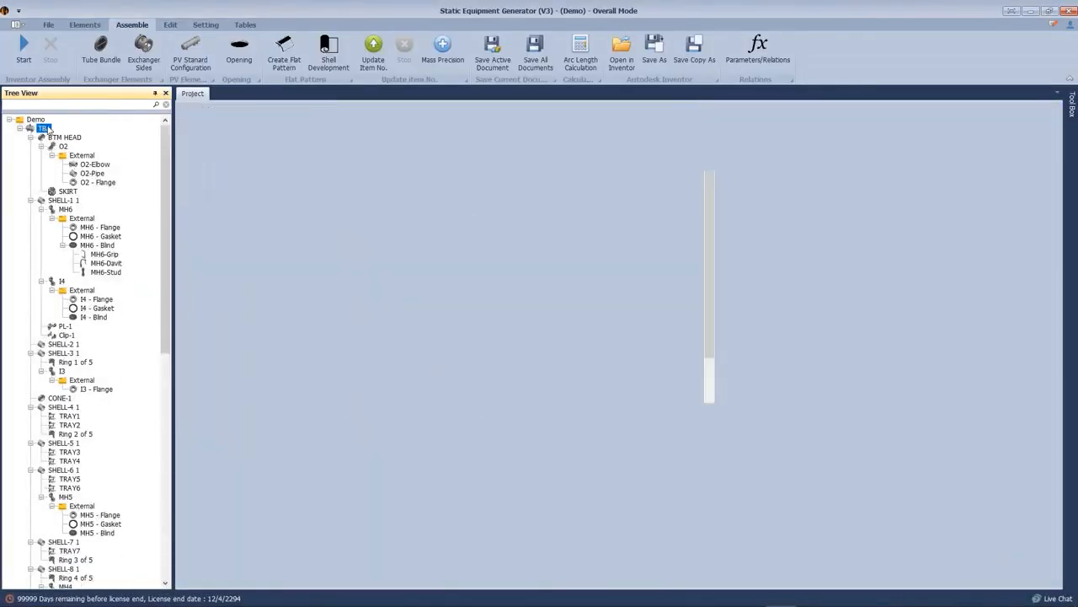
pyautogui.rightClick(48, 128)
pyautogui.moveTo(112, 162)
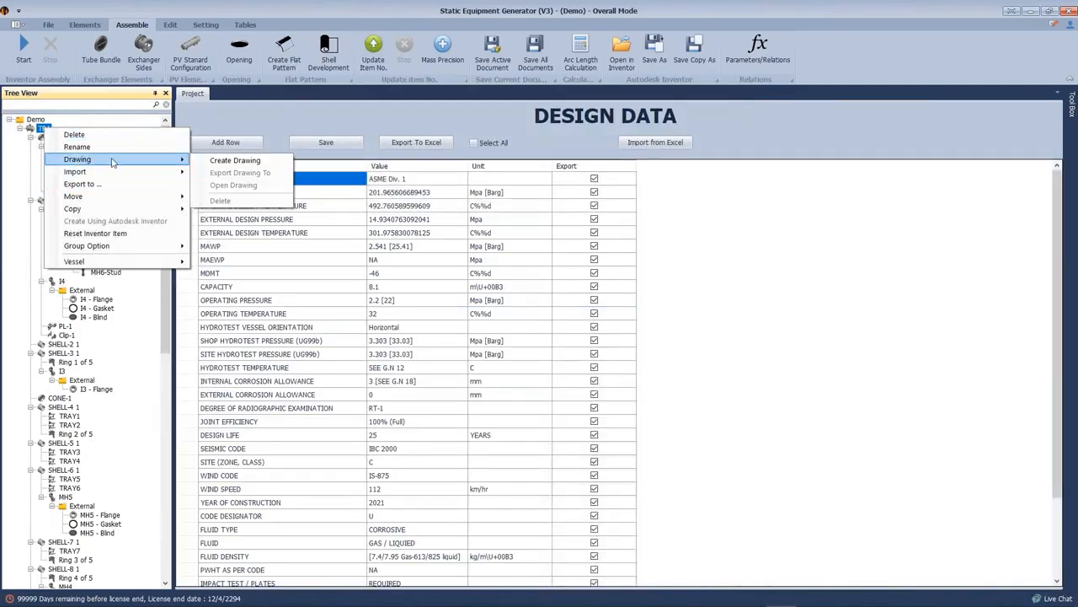
pyautogui.click(235, 162)
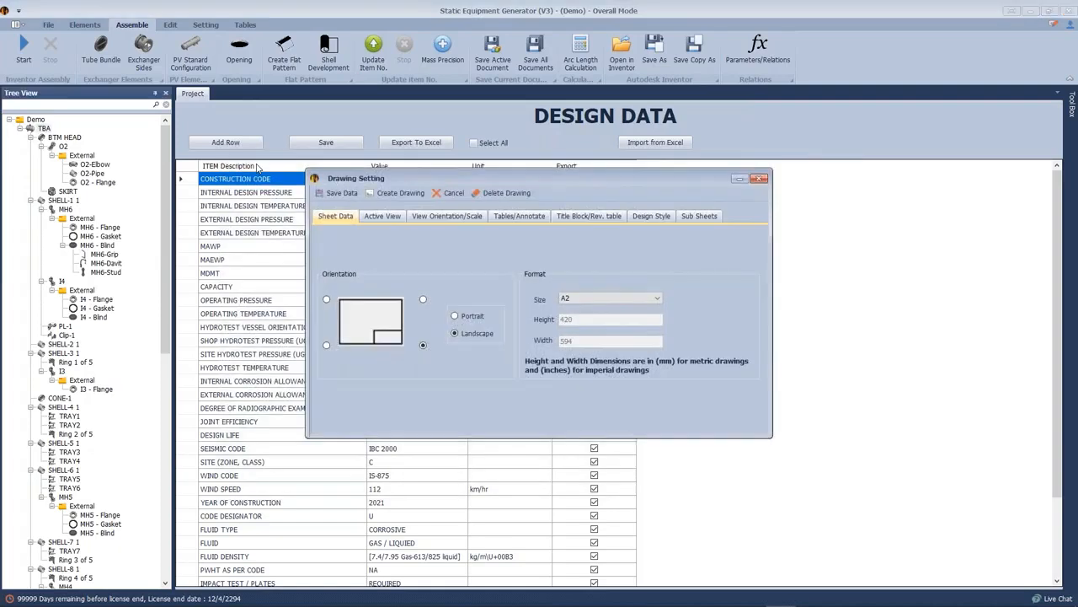
pyautogui.click(616, 305)
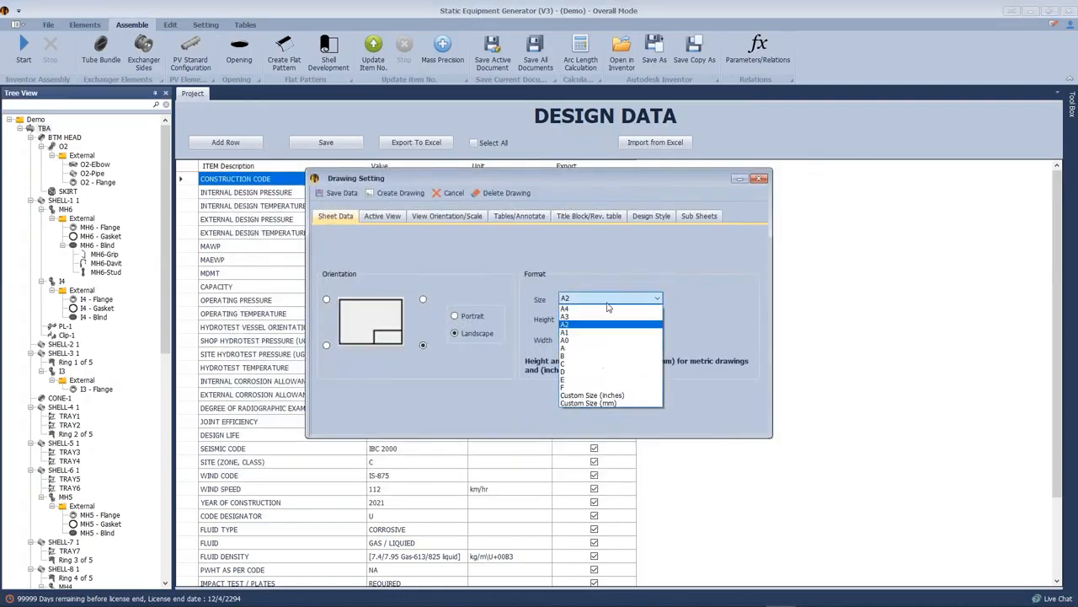
pyautogui.click(574, 342)
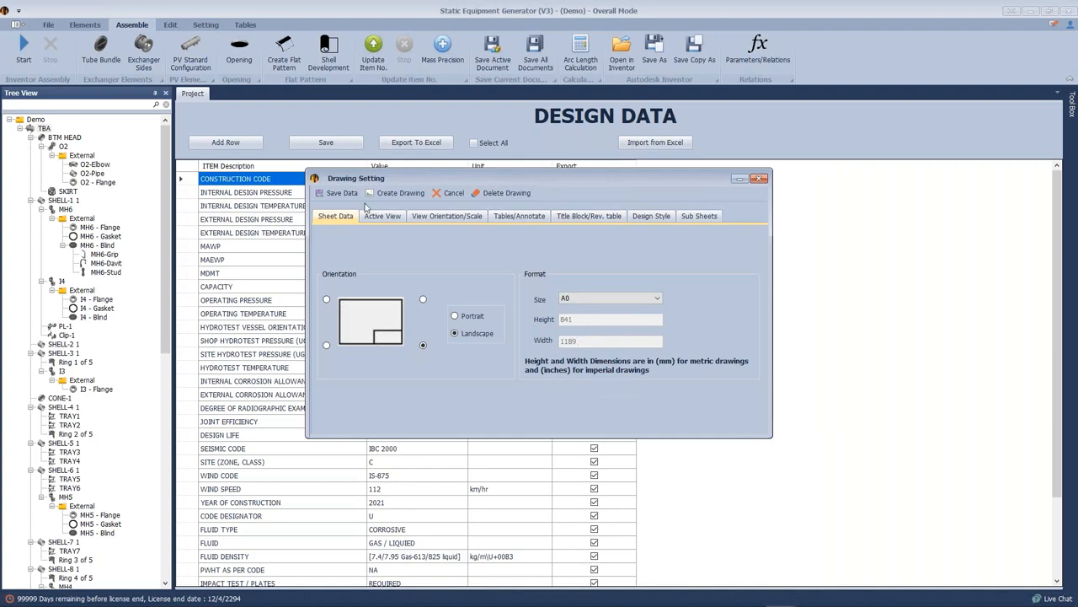
# Activate the right side view with -15 cm spacing, naming the elevation ELEVATION VIEW and the side view BOTTOM VIEW
pyautogui.click(392, 219)
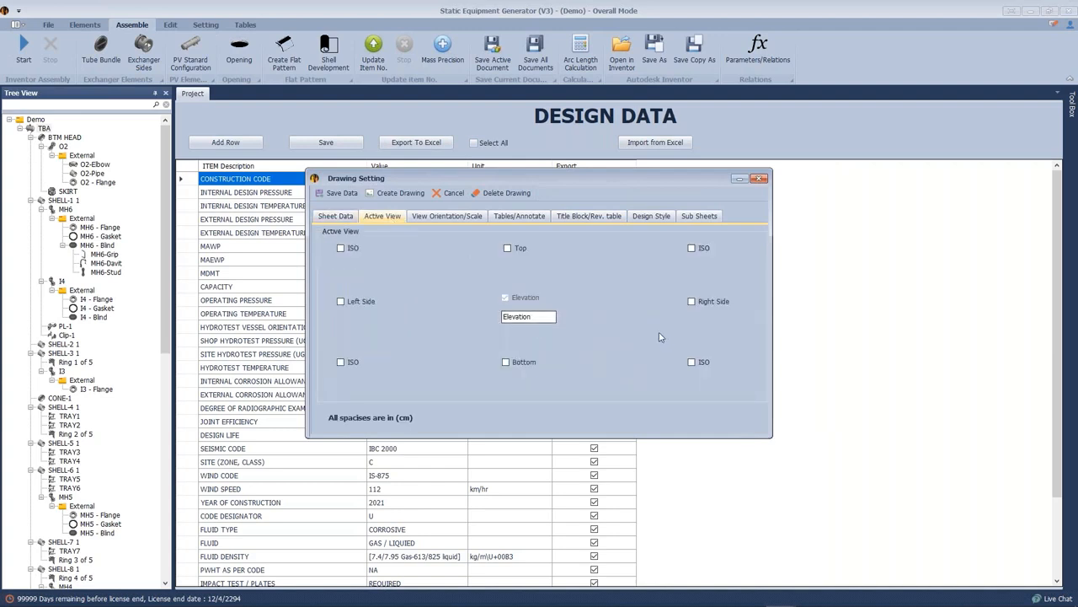
pyautogui.click(692, 302)
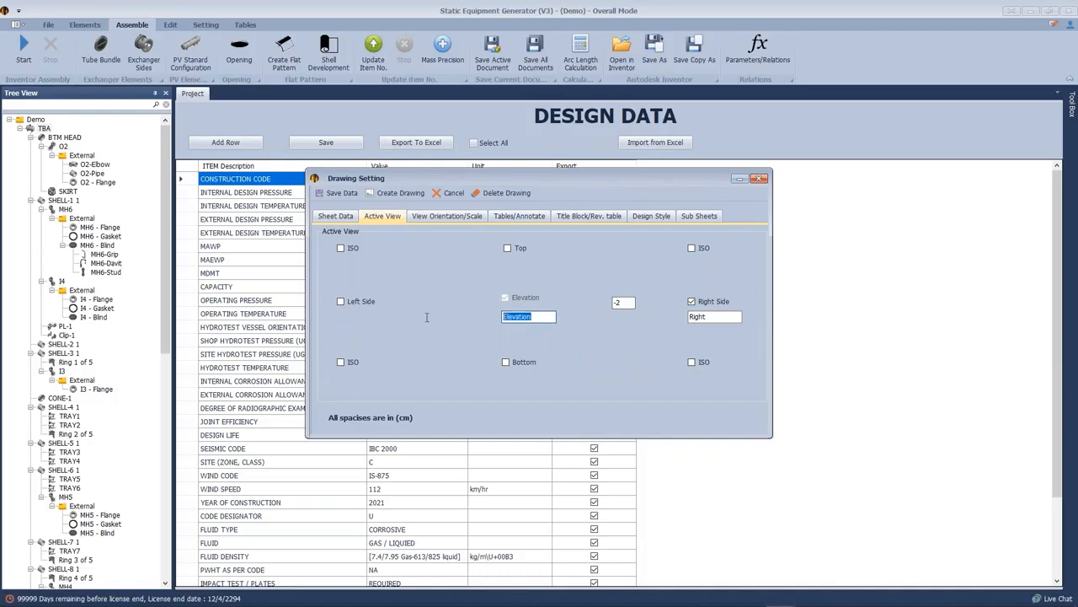
pyautogui.write('ele')
pyautogui.doubleClick(516, 316)
pyautogui.write('ELEVATION VIE')
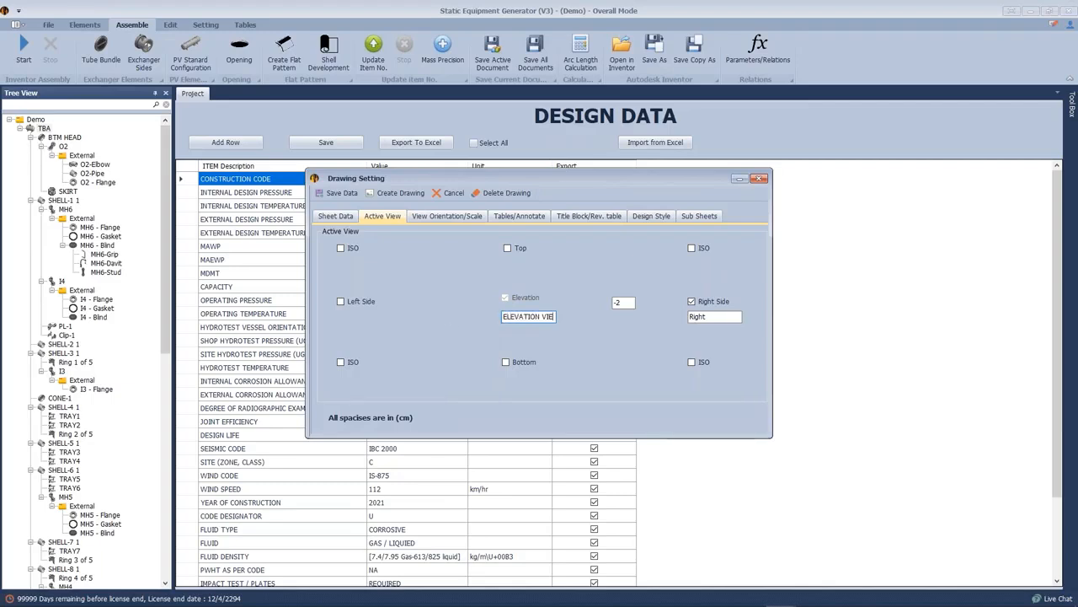
pyautogui.write('W')
pyautogui.click(630, 303)
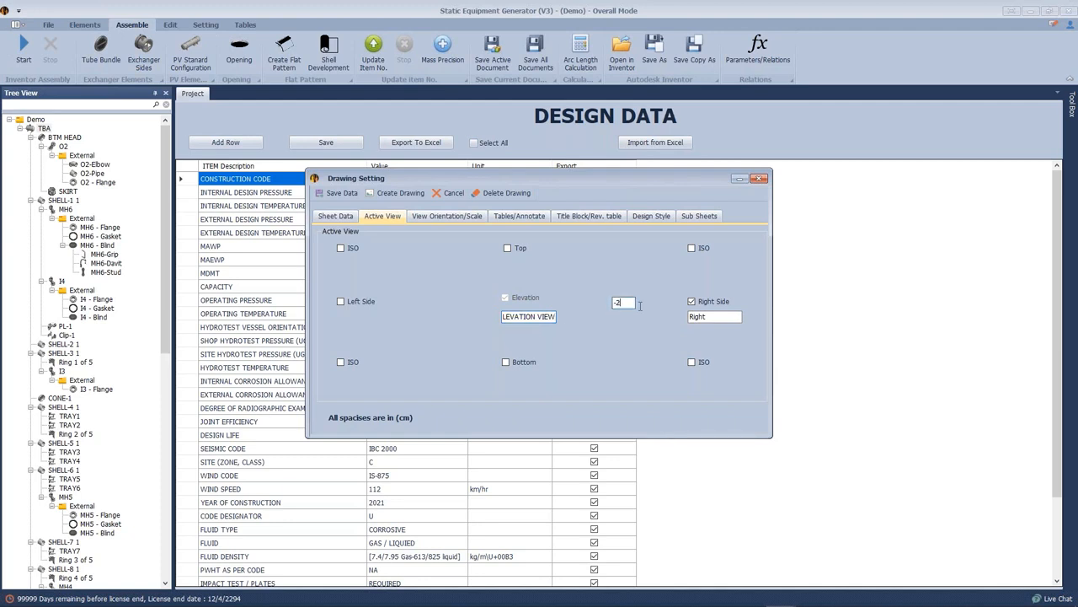
pyautogui.doubleClick(713, 315)
pyautogui.write('8')
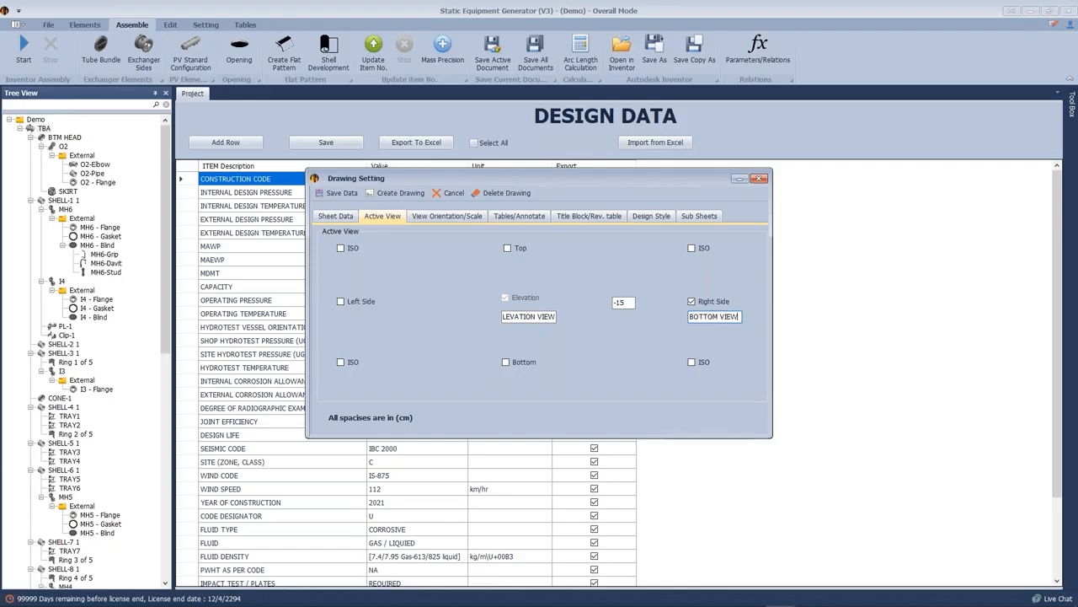
# Open the drawing's view orientation settings, compare the vessel's back and left views in Inventor, and return to Static Equipment Generator
pyautogui.click(447, 216)
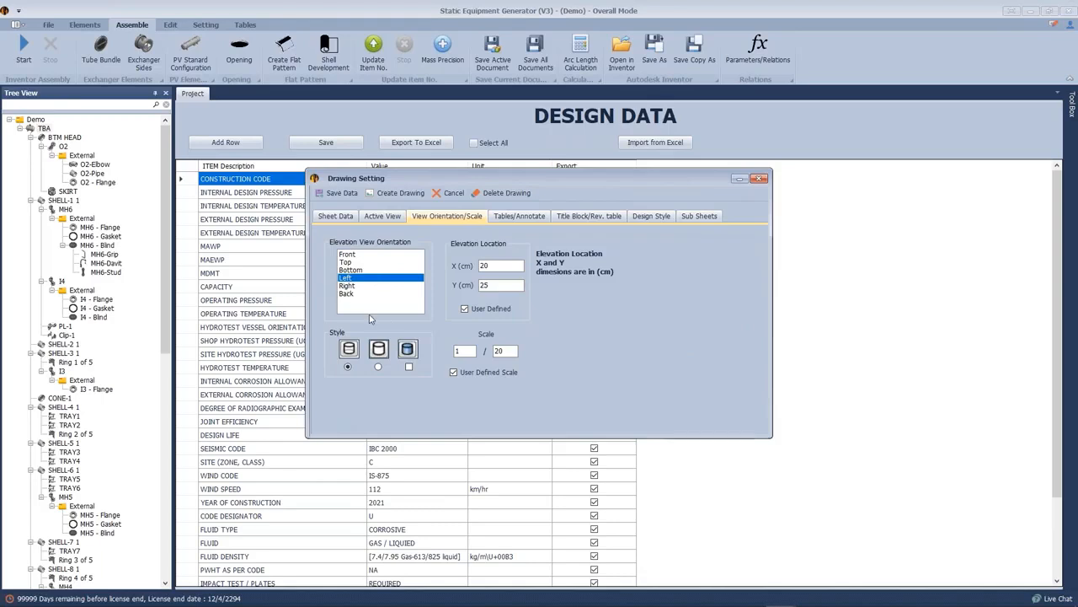
pyautogui.moveTo(722, 597)
pyautogui.click(810, 596)
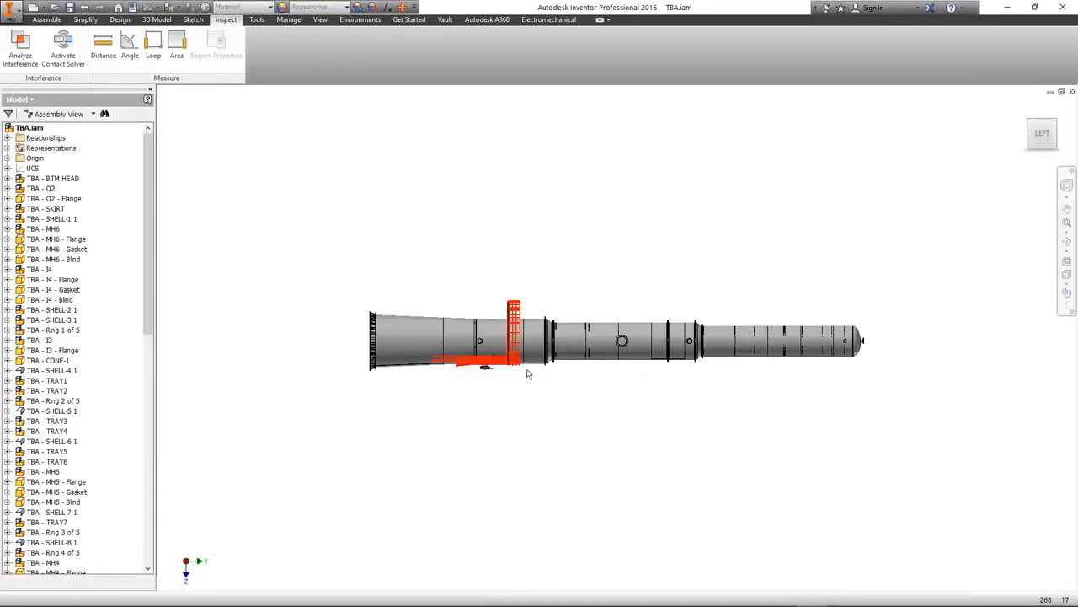
pyautogui.scroll(3, 593, 342)
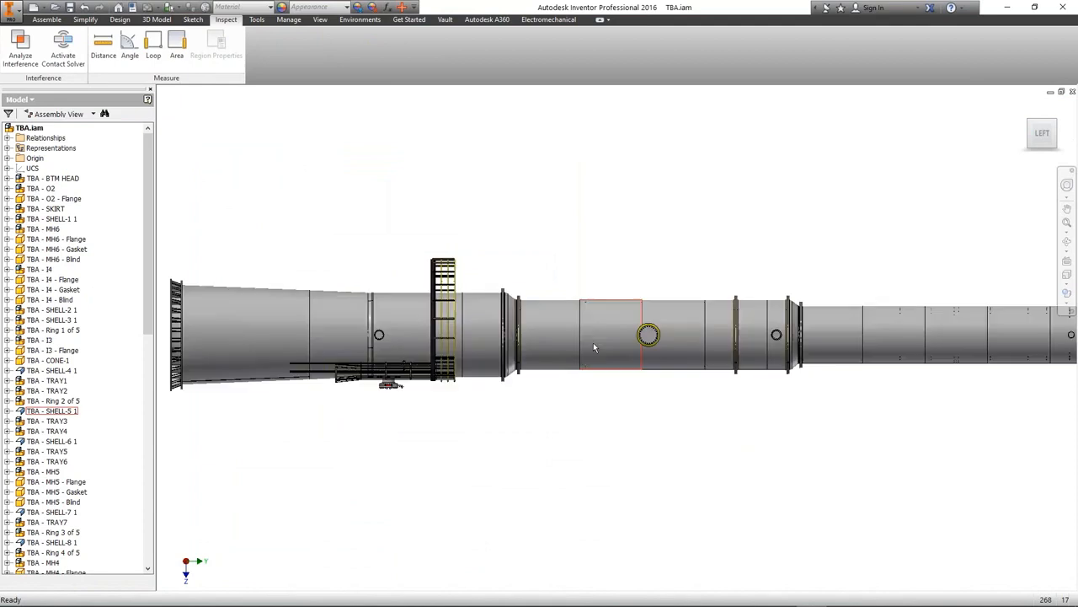
pyautogui.scroll(-3, 593, 342)
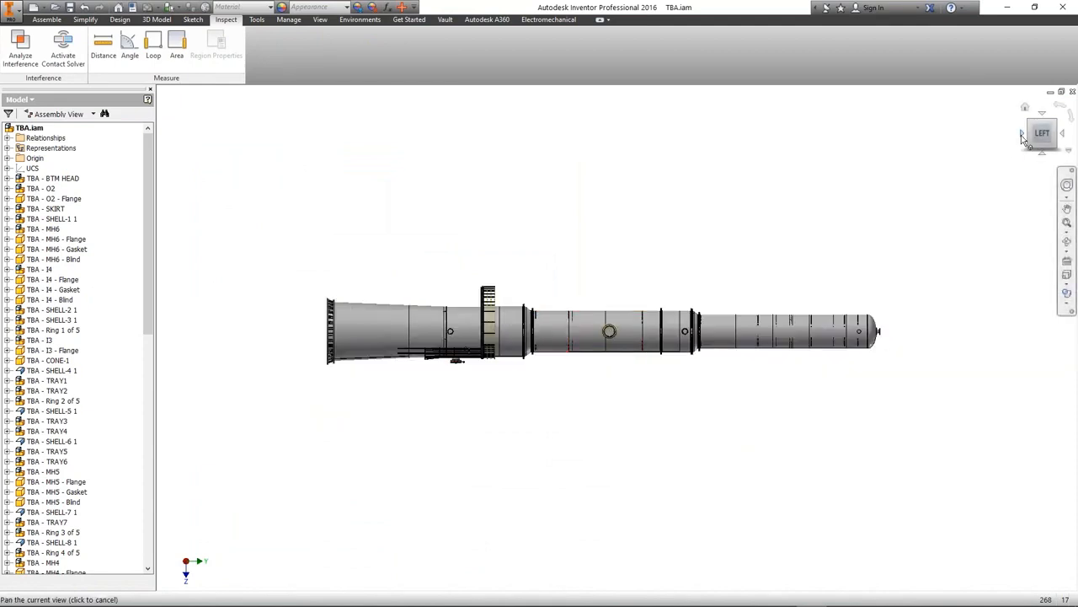
pyautogui.click(1026, 141)
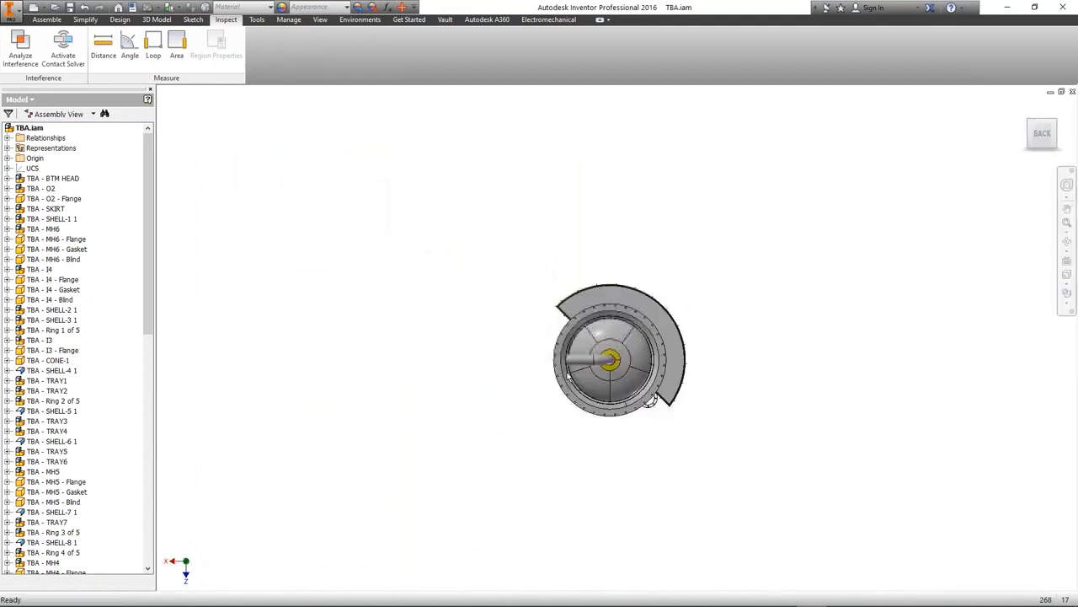
pyautogui.click(1065, 138)
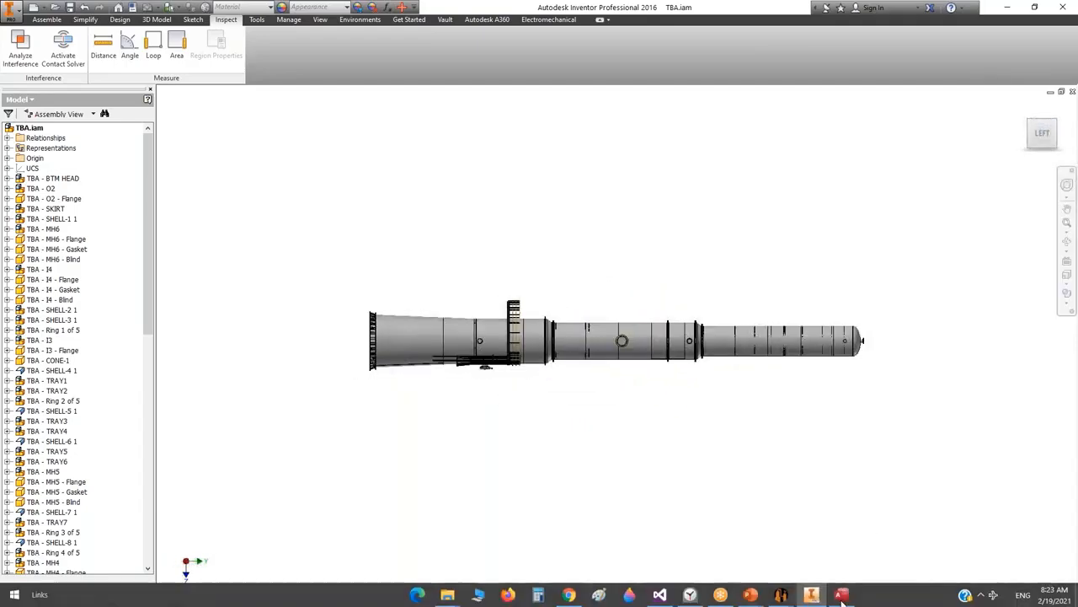
pyautogui.moveTo(782, 595)
pyautogui.click(838, 556)
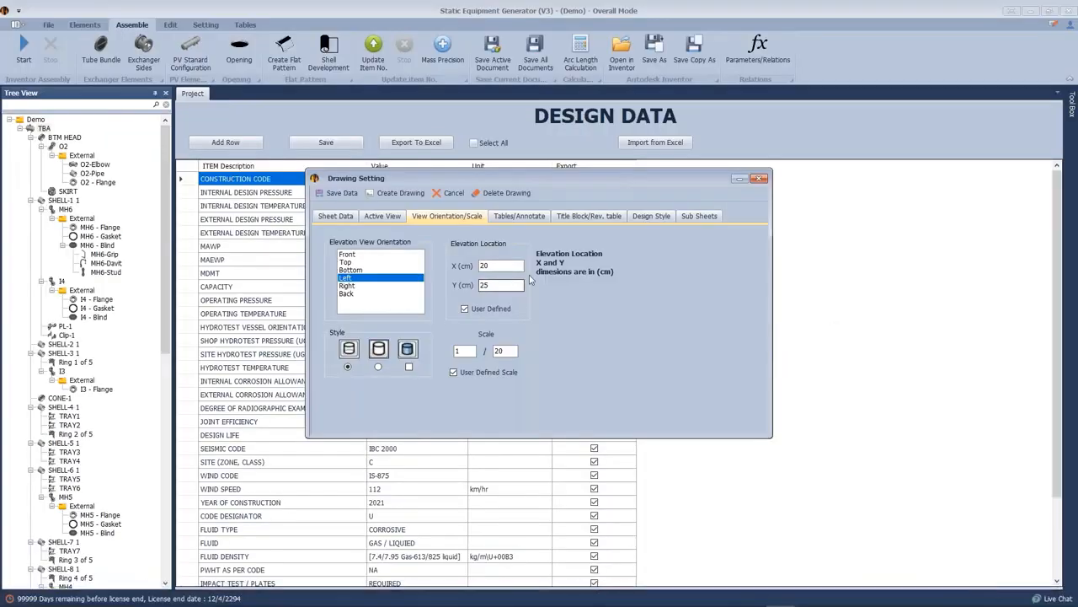
# Set the elevation location to X 30 cm and Y 30 cm and the view scale to 1/90
pyautogui.click(490, 265)
pyautogui.doubleClick(493, 287)
pyautogui.write('30')
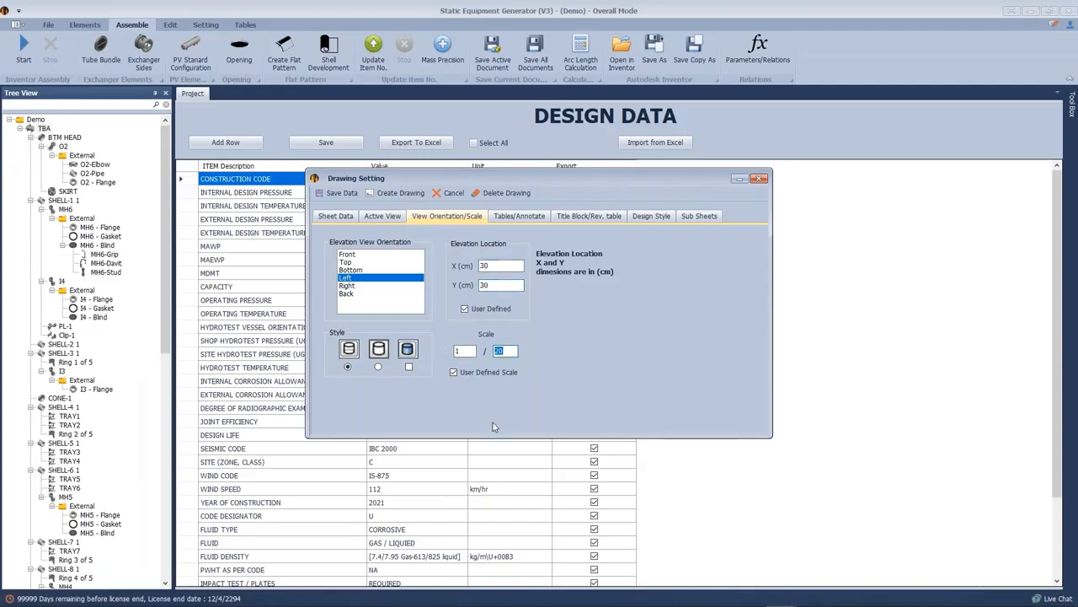
pyautogui.write('90')
# Include the bill of material, design data, flange, nozzle, fitting, gasket and pipe tables in the drawing
pyautogui.click(519, 215)
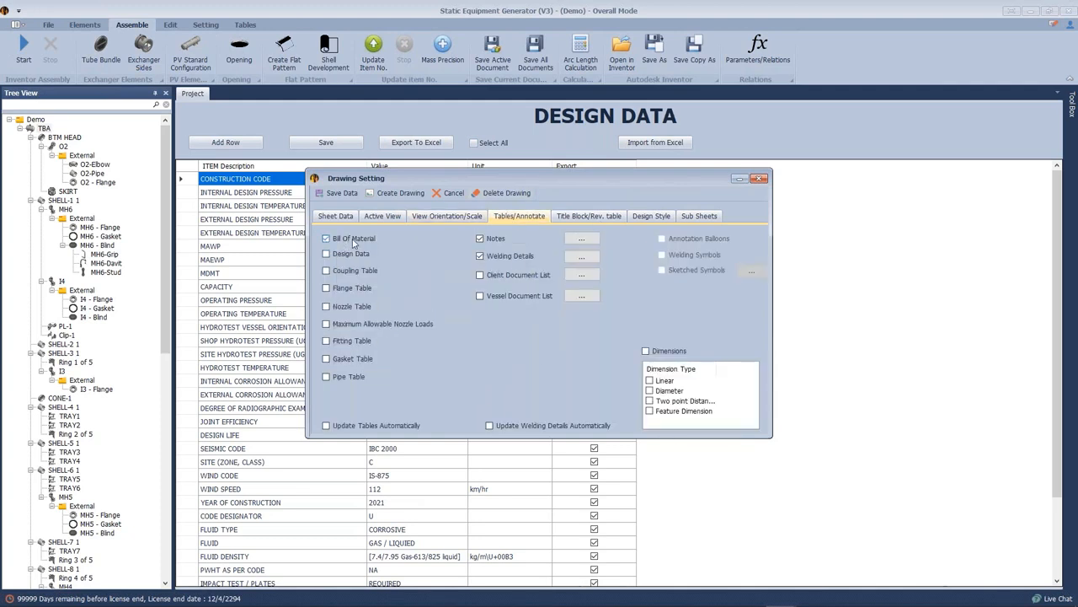
pyautogui.click(343, 290)
# Open the drawing notes in a maximized window and add the note "HGUYASDGFBF YGUY8FG8FD5W"
pyautogui.click(581, 240)
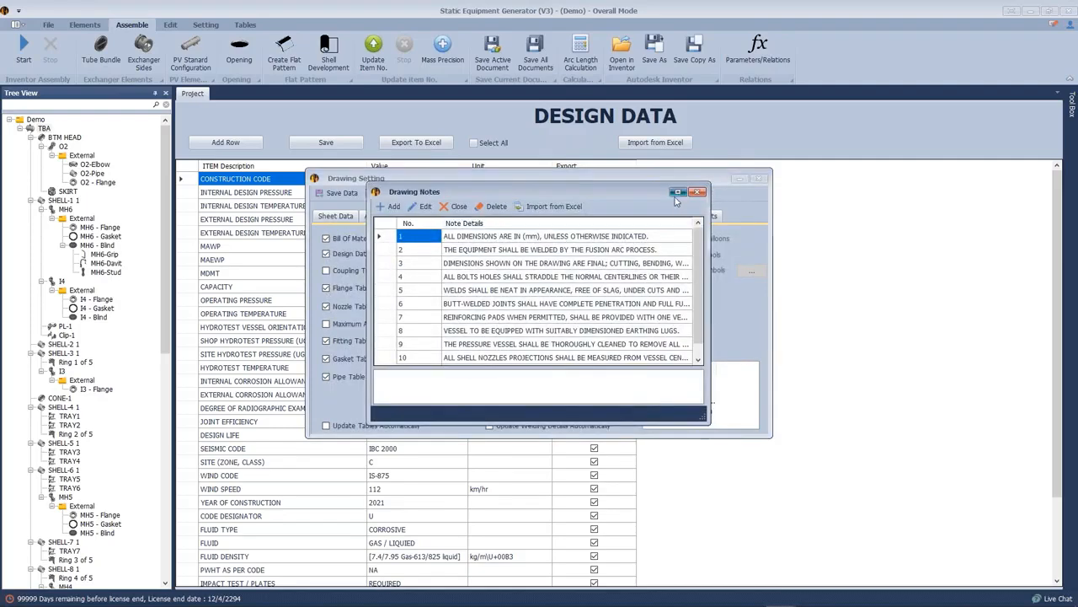
pyautogui.click(678, 192)
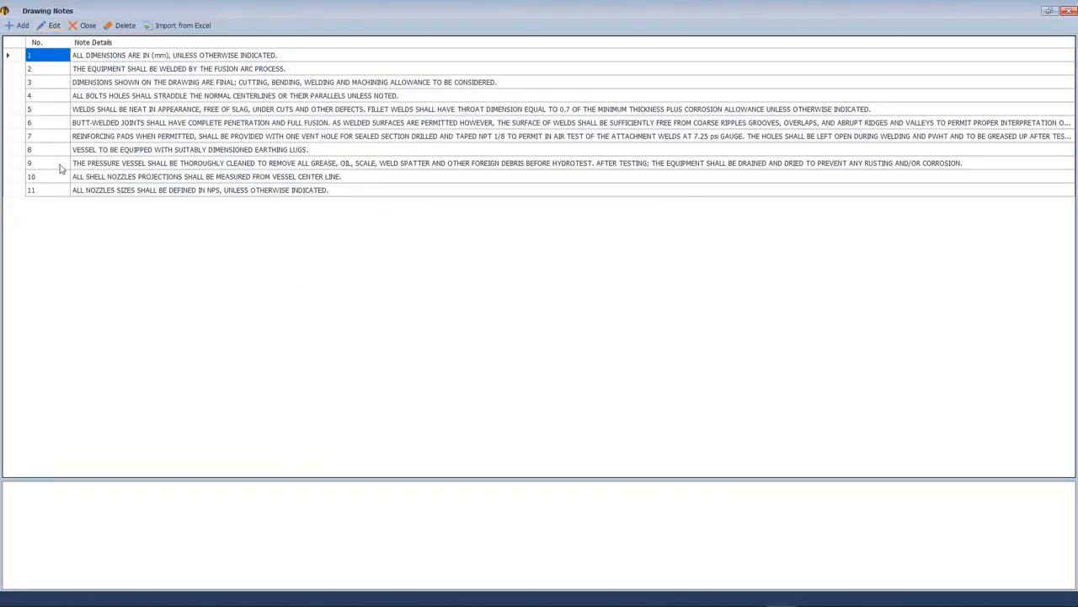
pyautogui.click(16, 150)
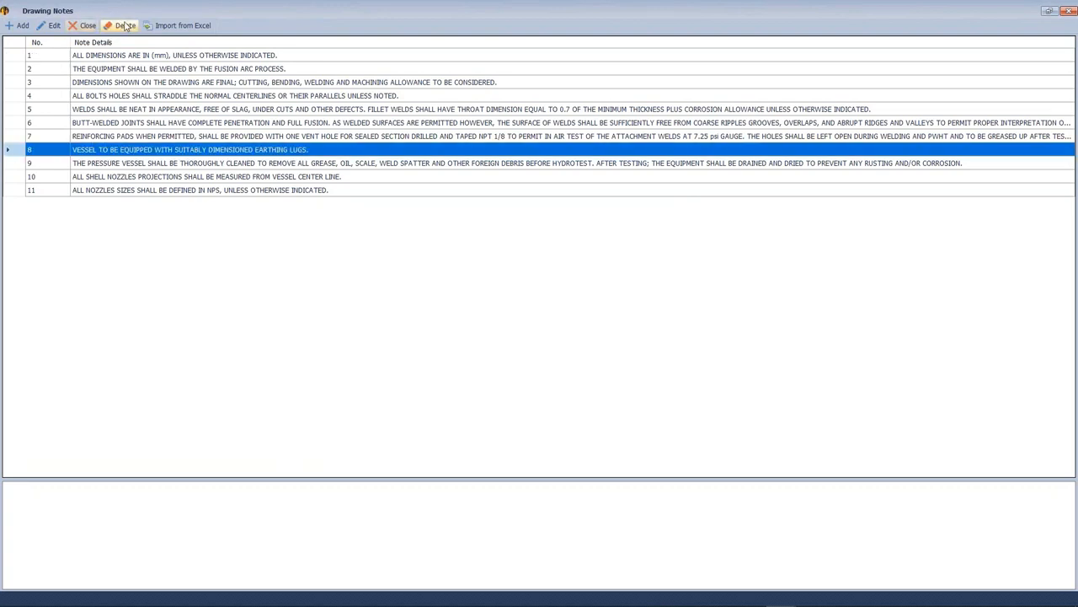
pyautogui.click(9, 27)
pyautogui.click(542, 319)
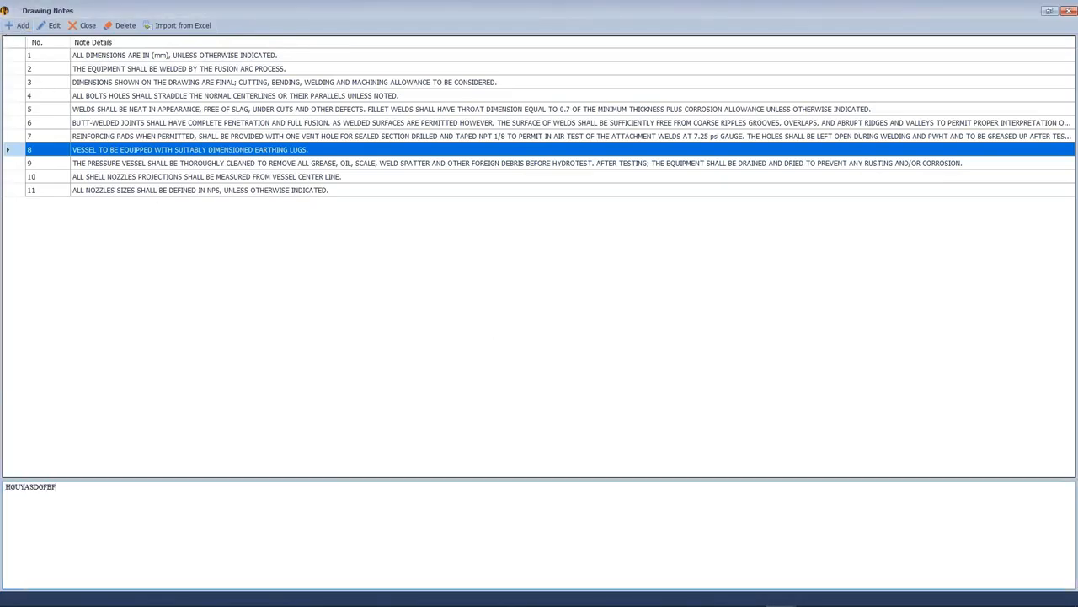
pyautogui.write('HGUYASDGFBF YGUYSFGSFDSW')
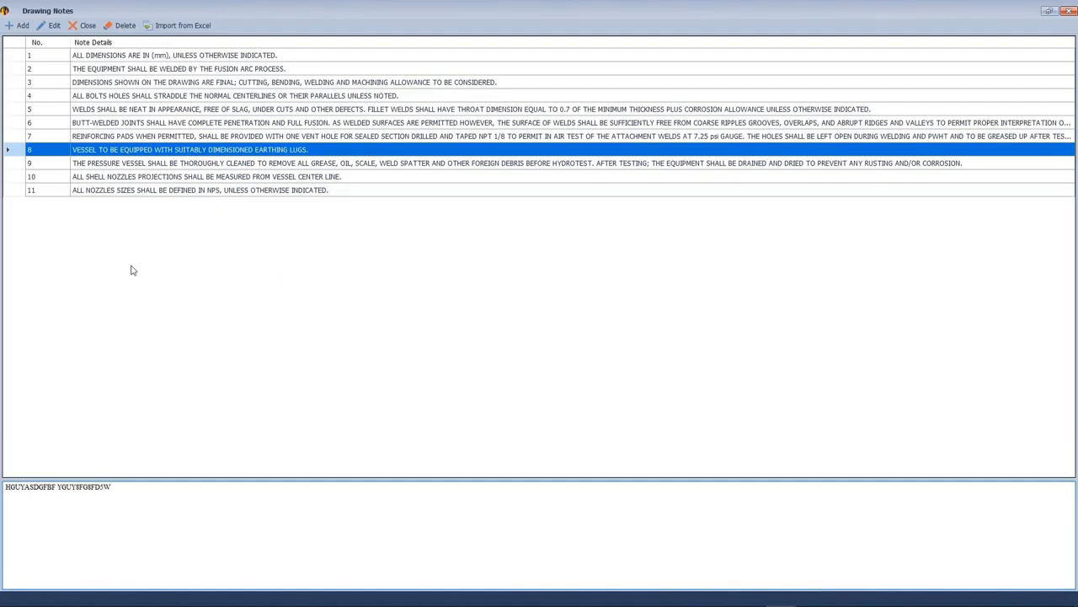
pyautogui.click(18, 25)
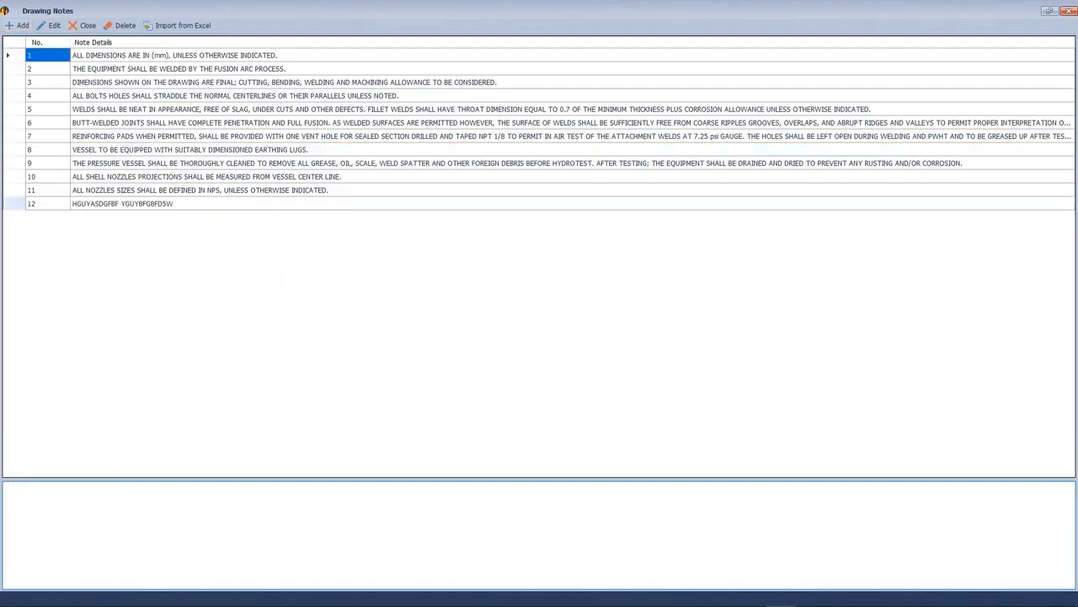
# Delete drawing note 12 containing the gibberish text
pyautogui.click(137, 205)
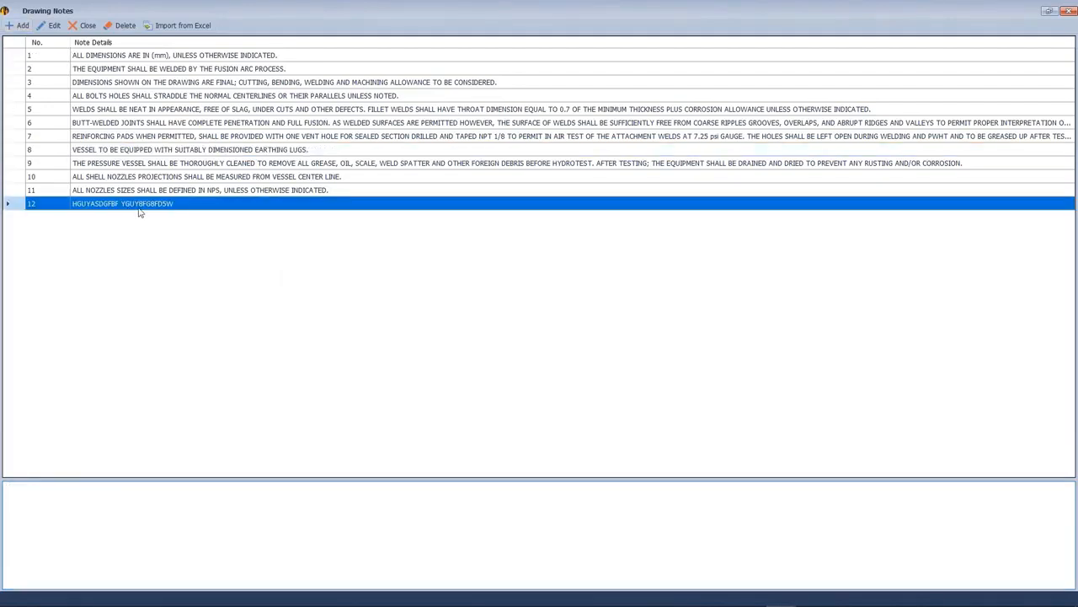
pyautogui.click(122, 26)
pyautogui.click(511, 315)
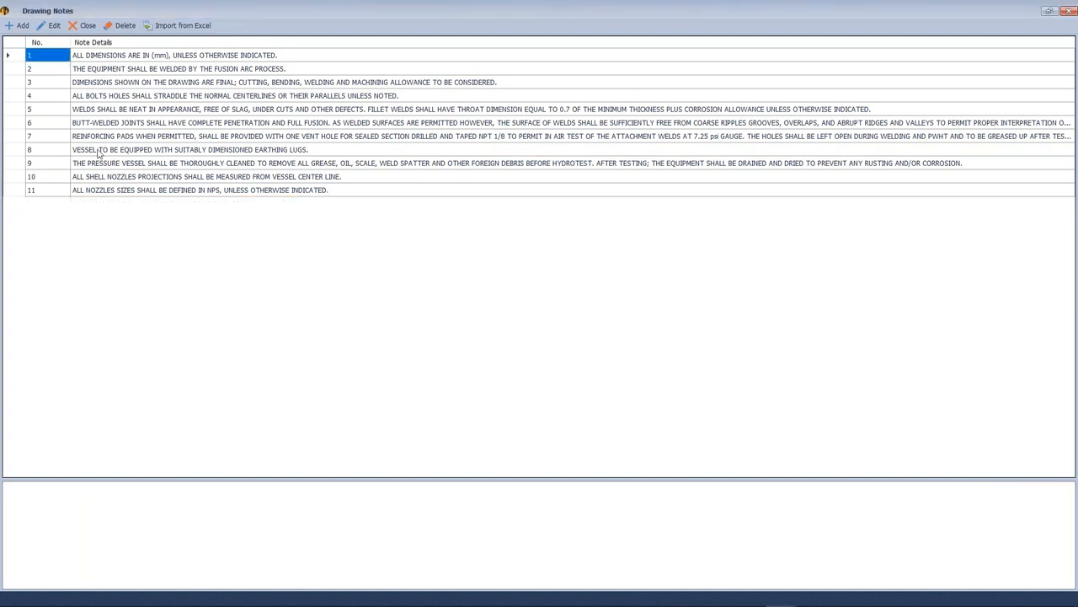
# Review the full text of note 7 on reinforcing pads and the Excel file import for notes, and close the drawing notes
pyautogui.click(5, 135)
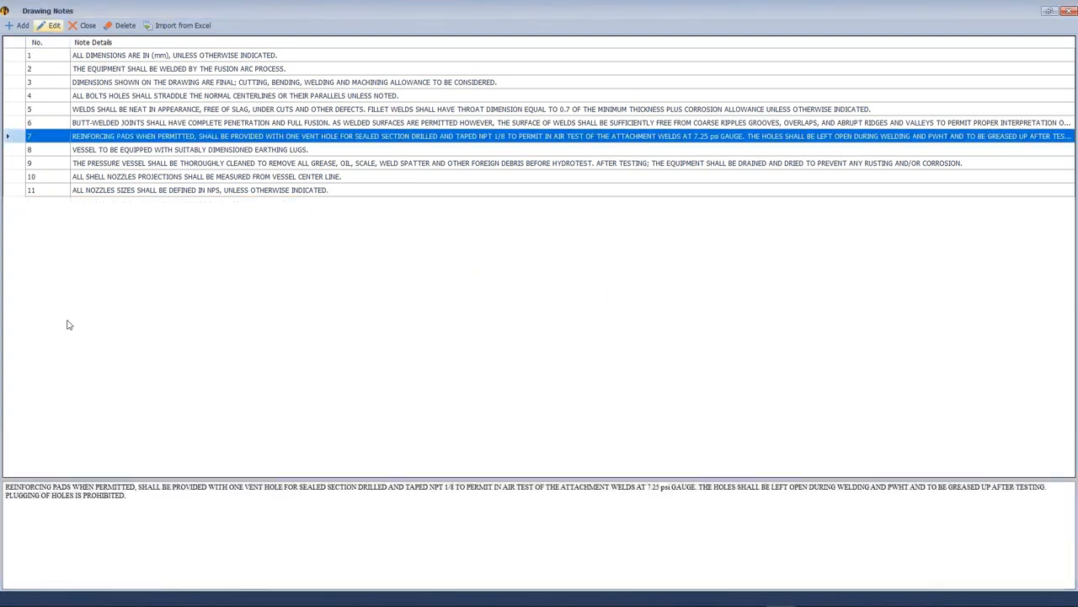
pyautogui.moveTo(145, 498); pyautogui.dragTo(13, 474)
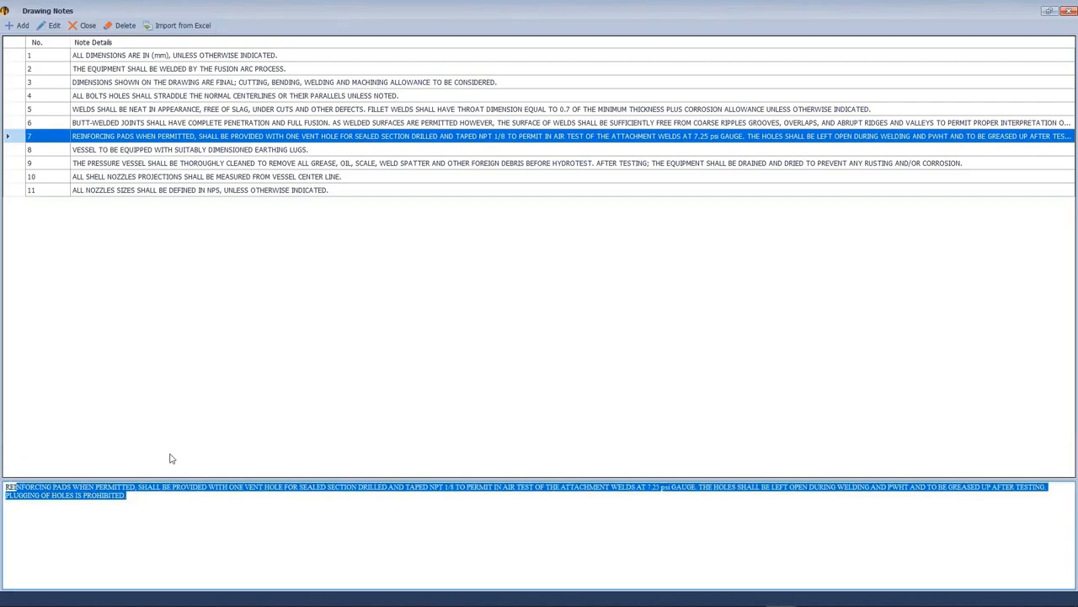
pyautogui.click(162, 27)
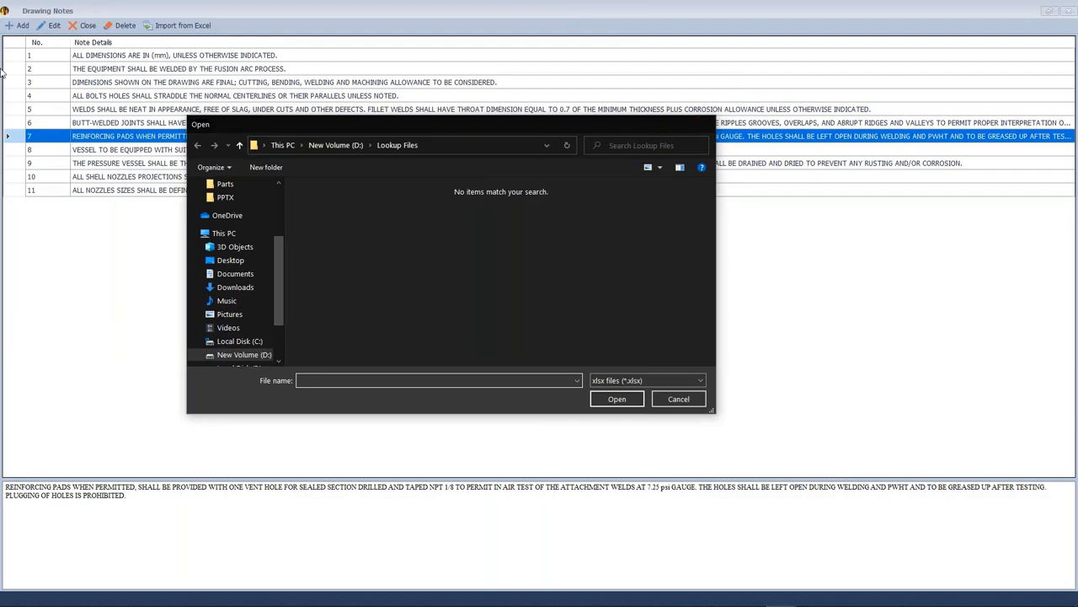
pyautogui.click(708, 125)
pyautogui.click(1066, 14)
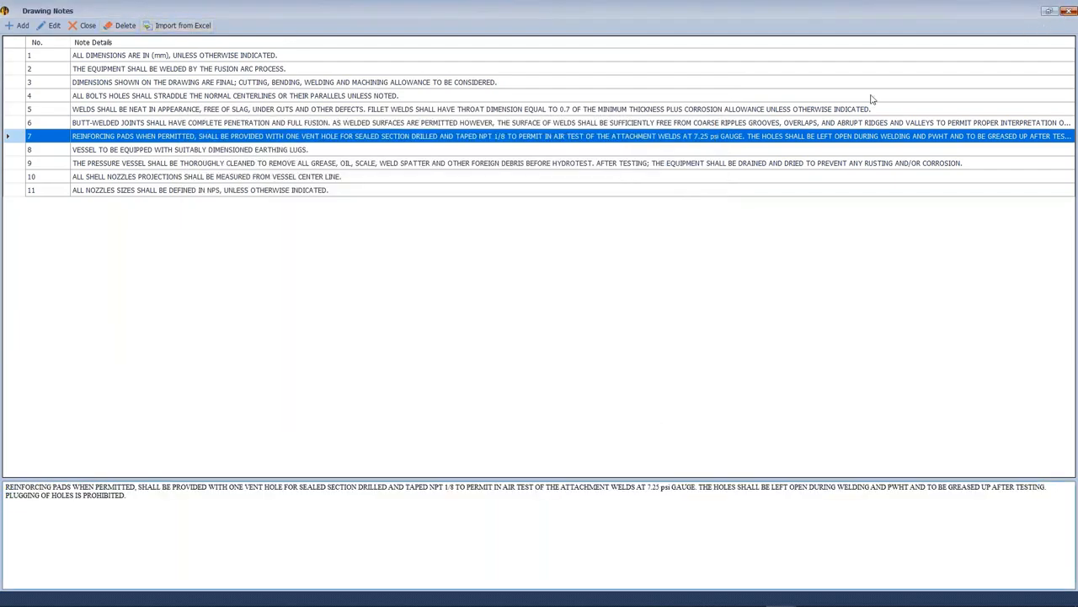
# Include the double-V circumferential shell, longitudinal shell and WN RF flange welds in the welding details
pyautogui.click(578, 259)
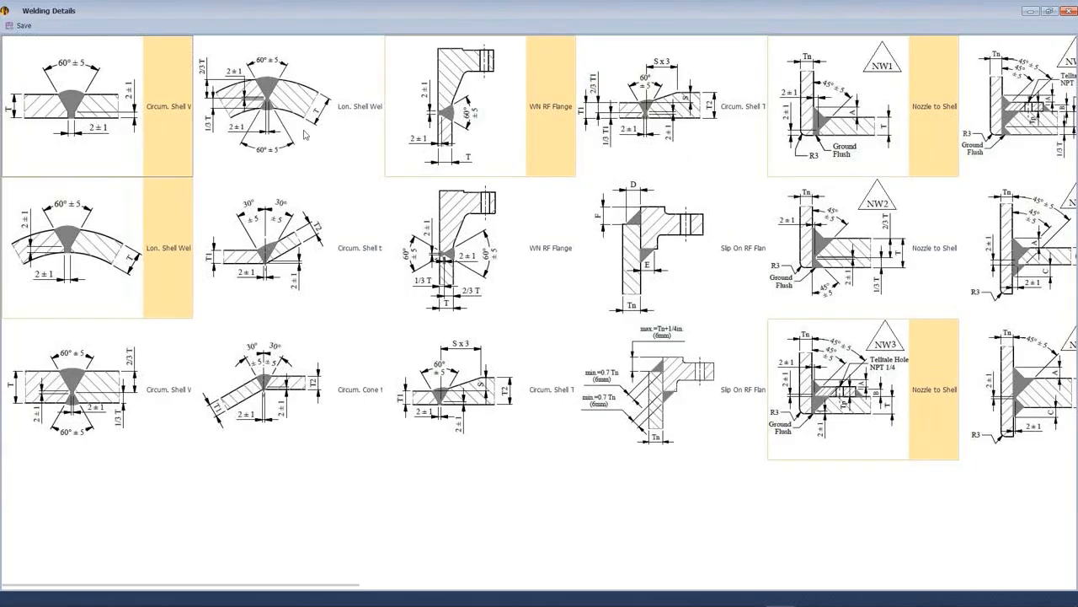
pyautogui.click(58, 377)
pyautogui.click(262, 102)
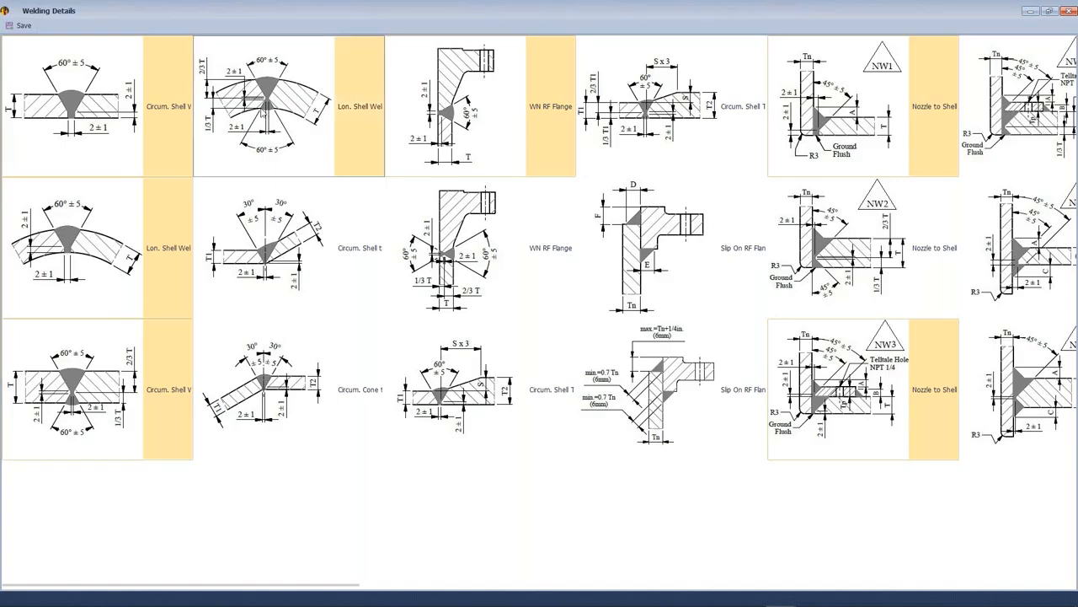
pyautogui.click(434, 268)
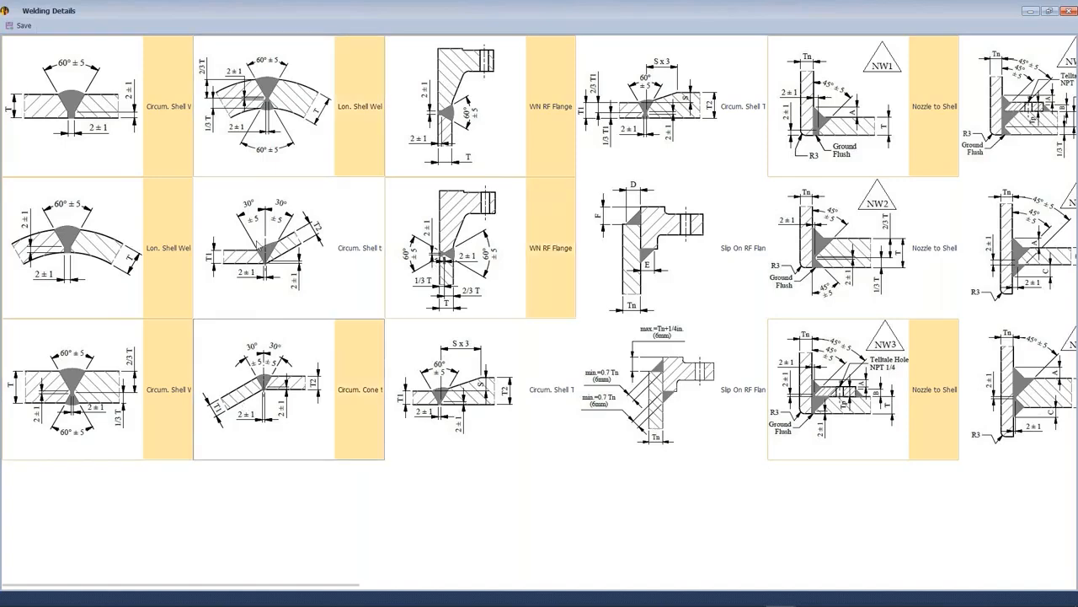
# Include the circumferential shell and cone welds, nozzle welds NW5 and NW8, and fillet re-pad welds, and save the welding details
pyautogui.scroll(-2, 655, 368)
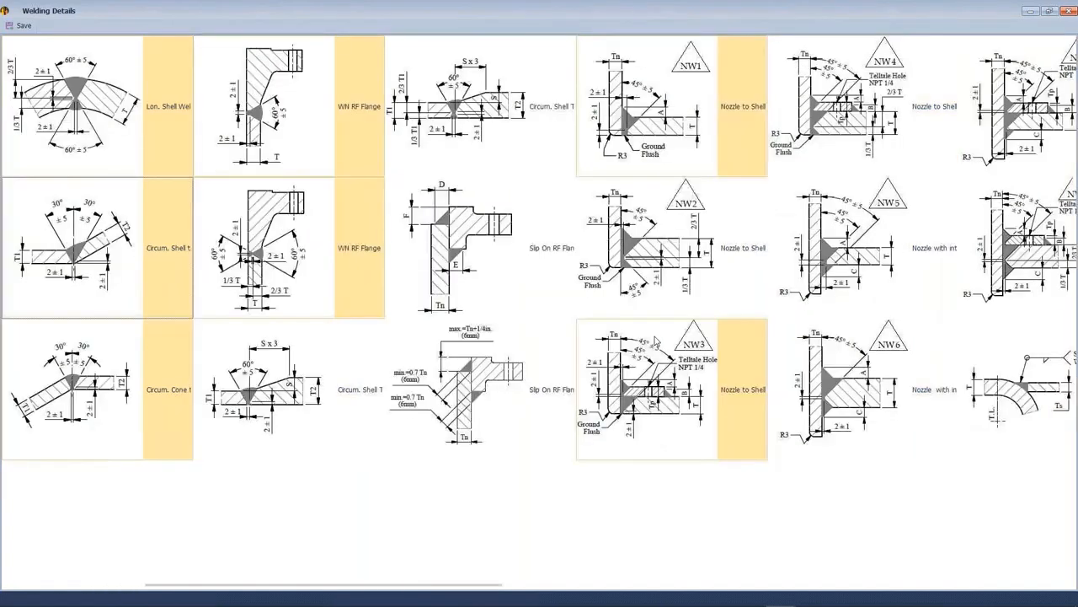
pyautogui.scroll(-2, 656, 338)
pyautogui.scroll(-2, 656, 336)
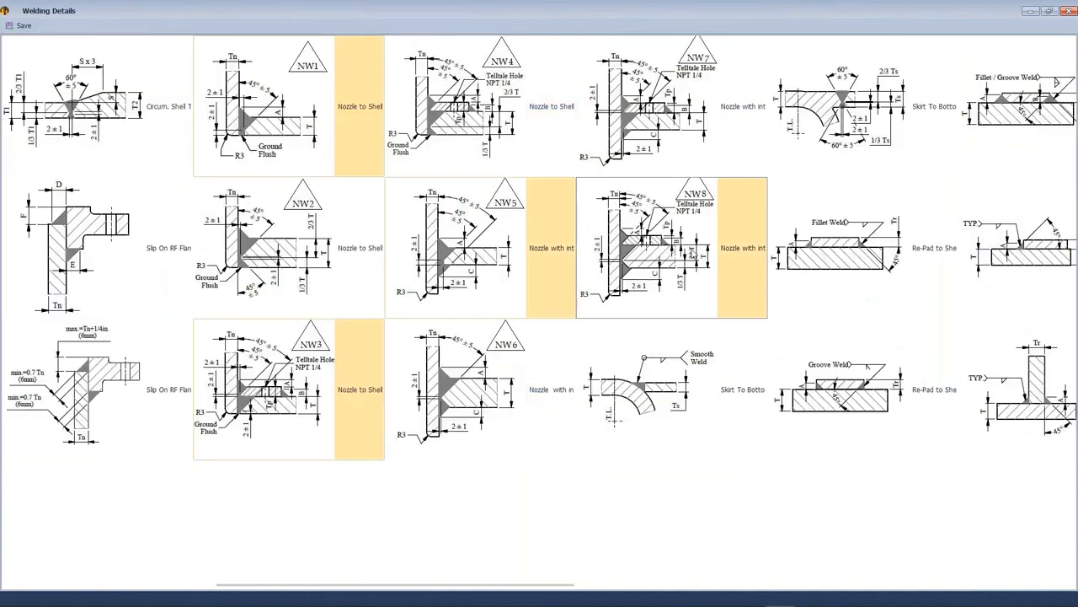
pyautogui.scroll(-6, 767, 300)
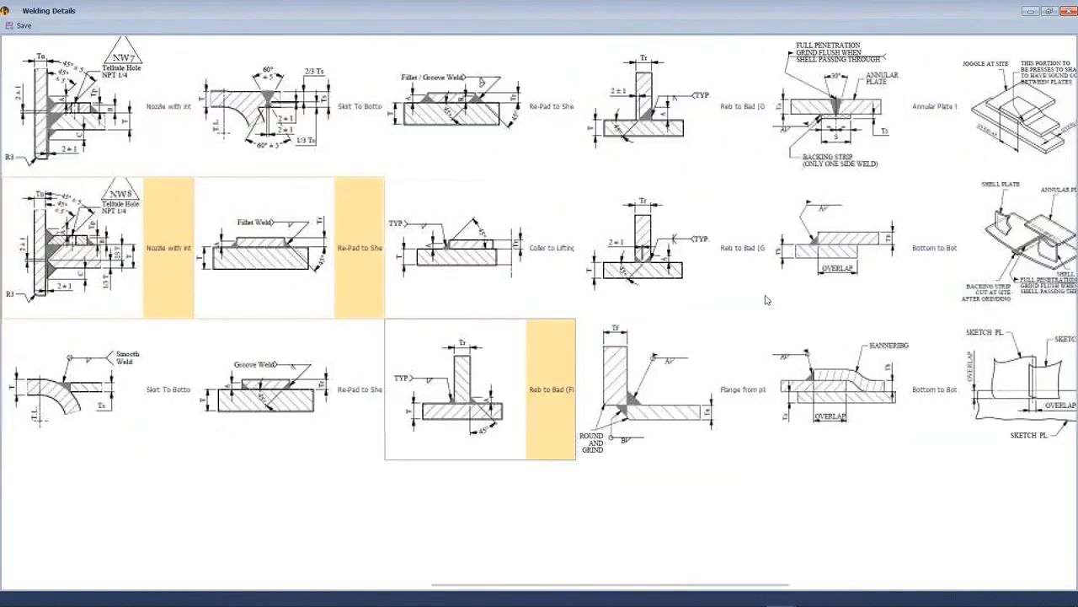
pyautogui.scroll(-4, 767, 300)
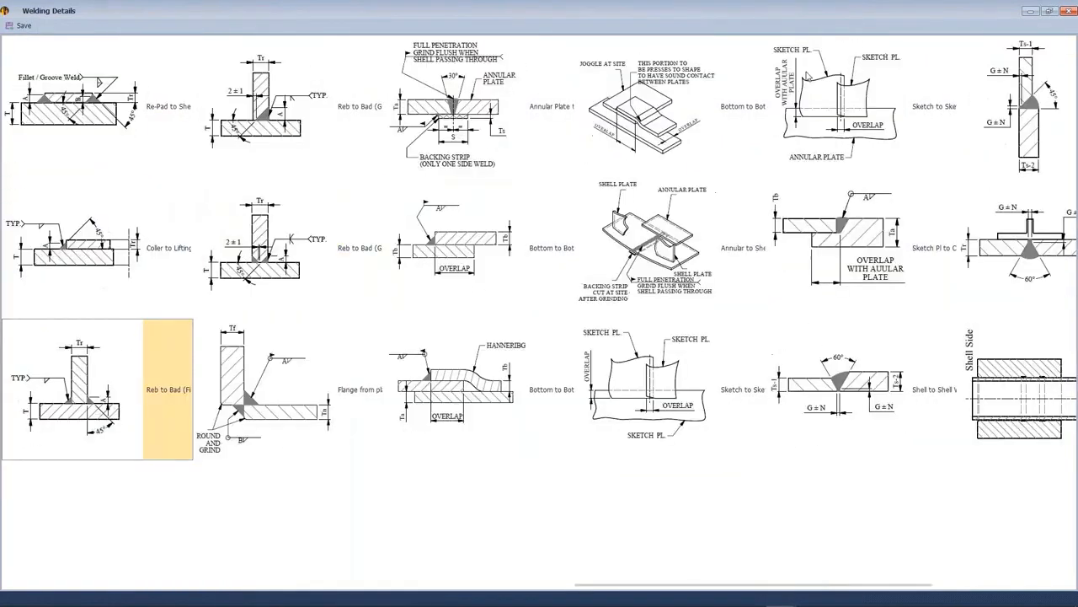
pyautogui.click(24, 25)
# Add revision 0 to the revision table with description ISSUED FOR REVIEW and A for prepared, checked and approved
pyautogui.click(589, 216)
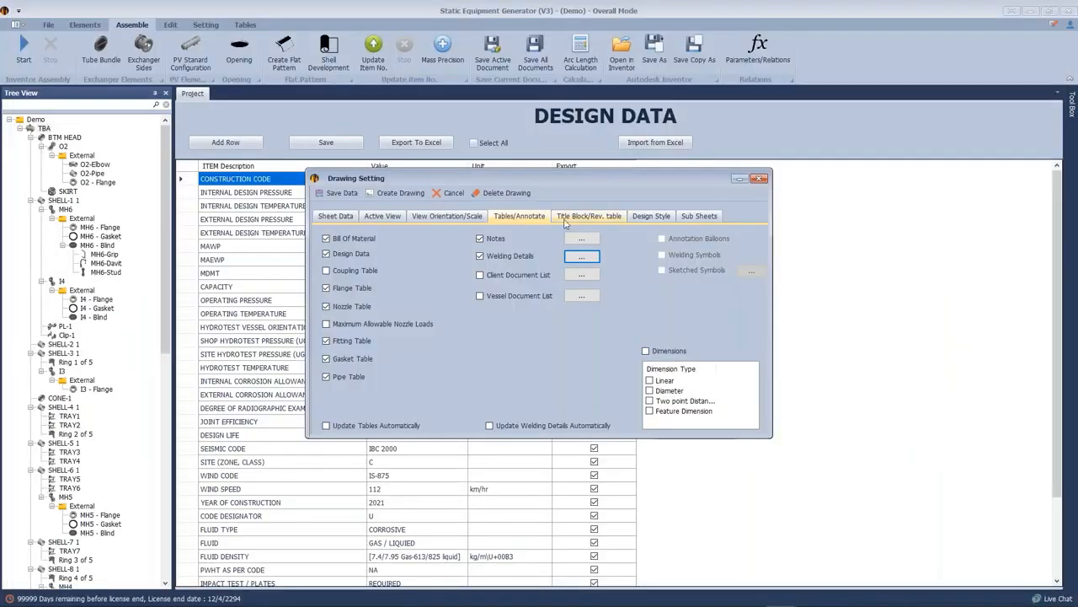
pyautogui.click(360, 297)
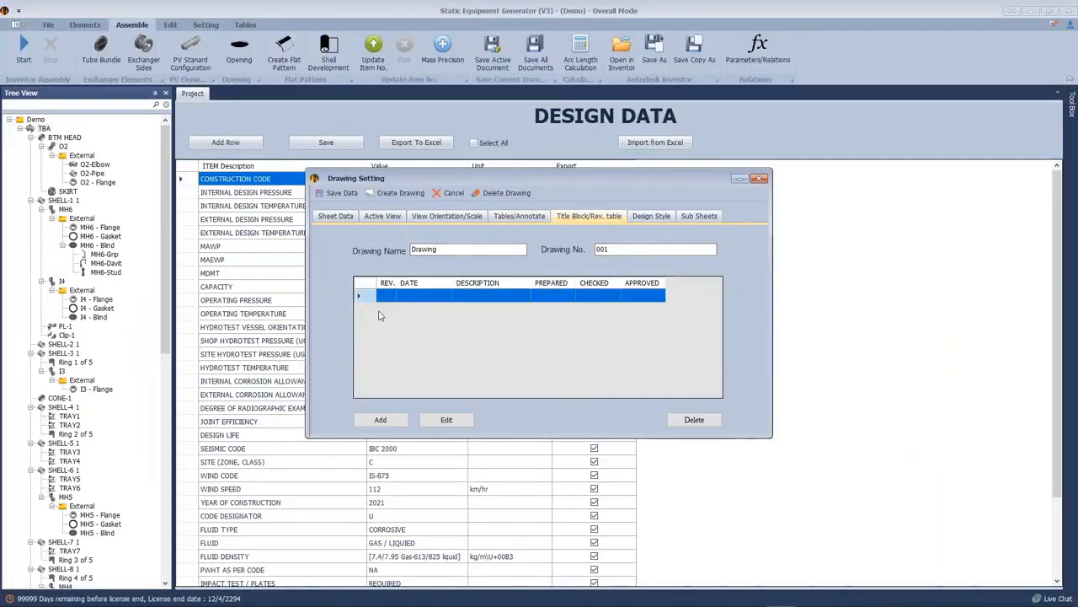
pyautogui.click(384, 419)
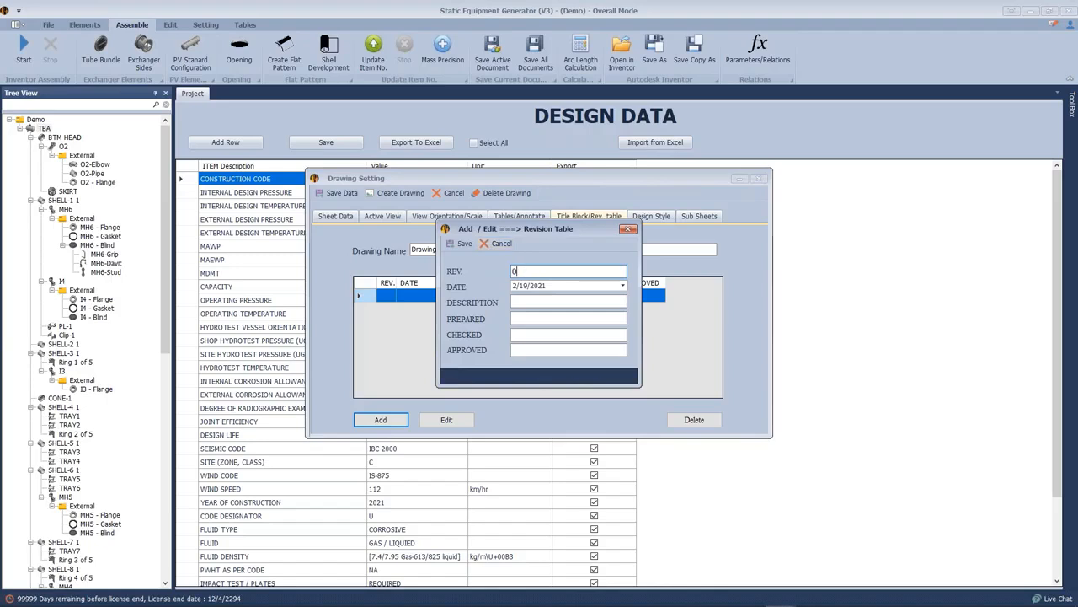
pyautogui.write('0')
pyautogui.click(529, 300)
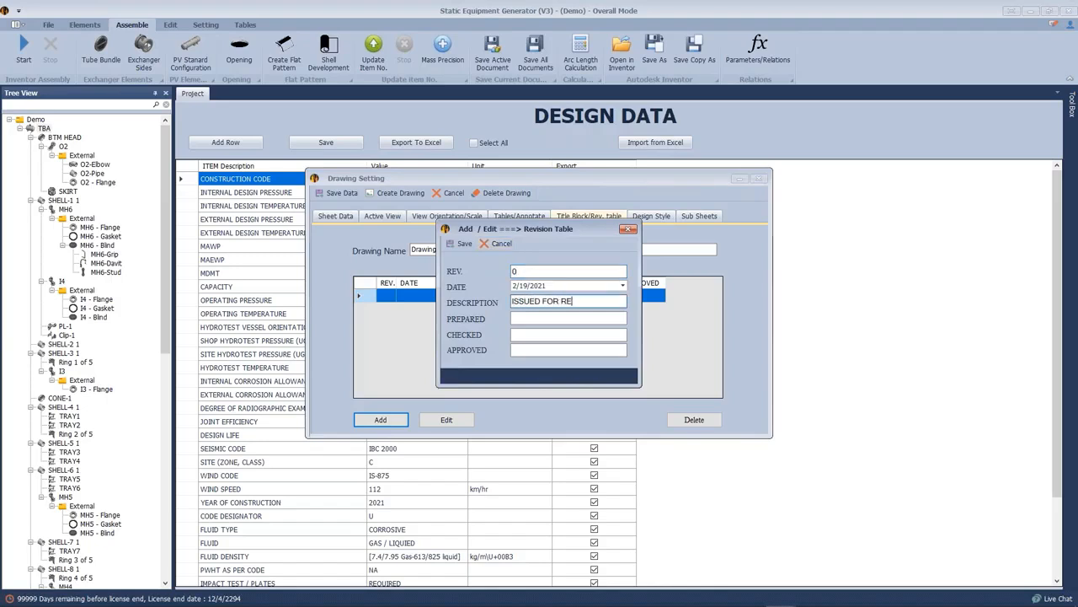
pyautogui.write('VIEW')
pyautogui.click(522, 318)
pyautogui.write('A')
pyautogui.click(526, 334)
pyautogui.write('A')
pyautogui.click(523, 348)
pyautogui.write('A')
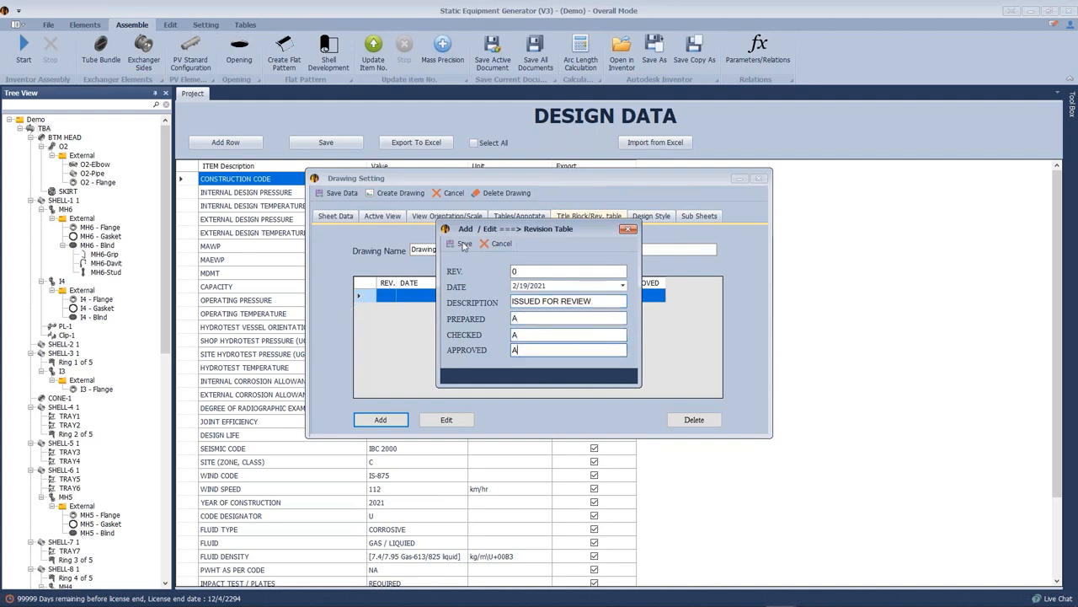
pyautogui.click(464, 244)
# Add two blank rows to the revision table and delete the empty row above revision 0
pyautogui.click(376, 426)
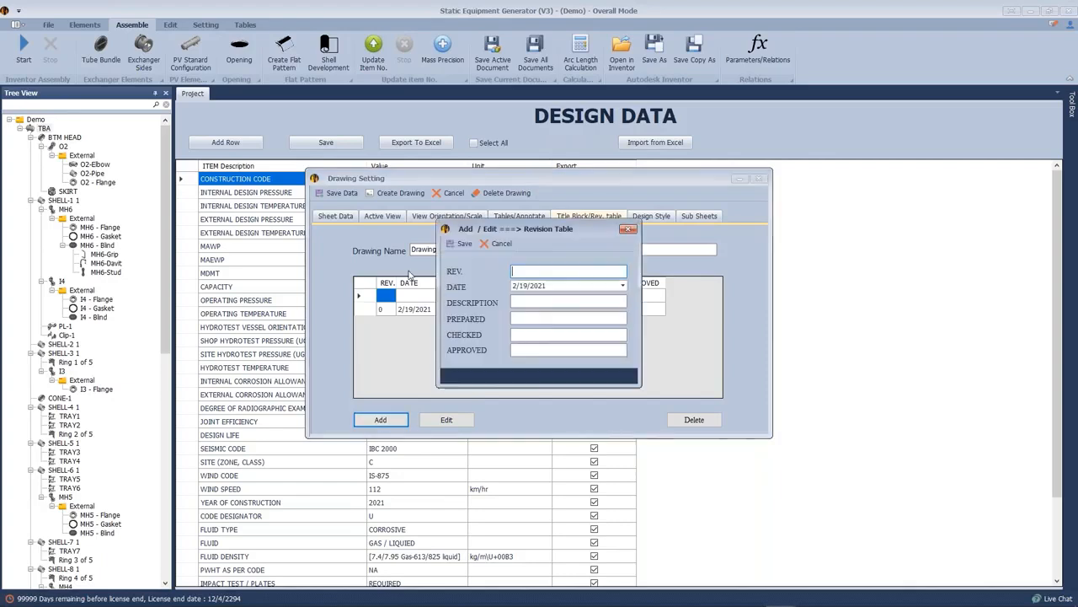
pyautogui.click(461, 245)
pyautogui.click(386, 423)
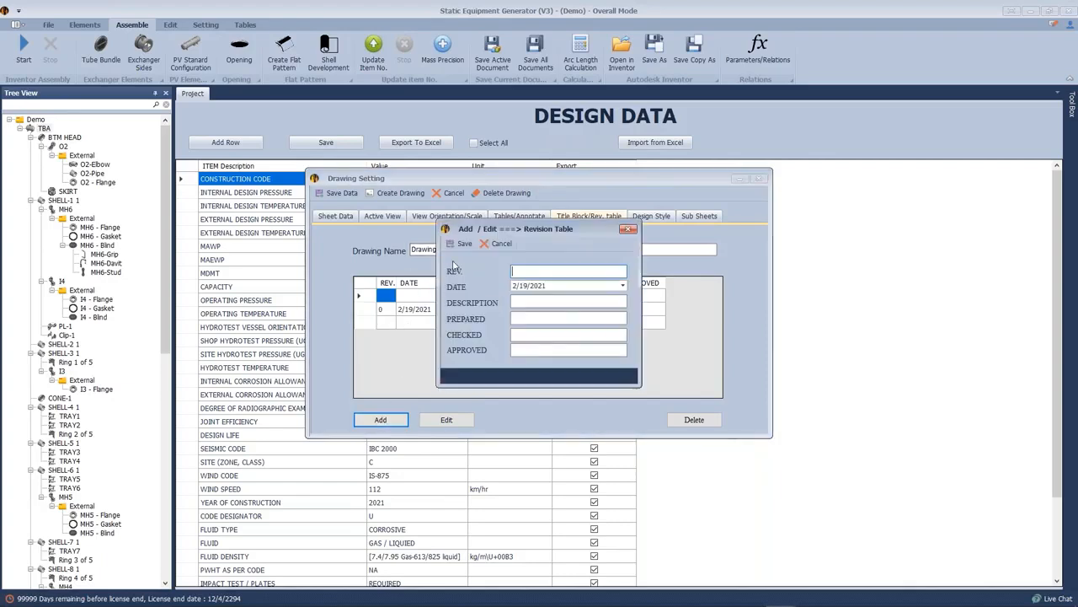
pyautogui.click(462, 243)
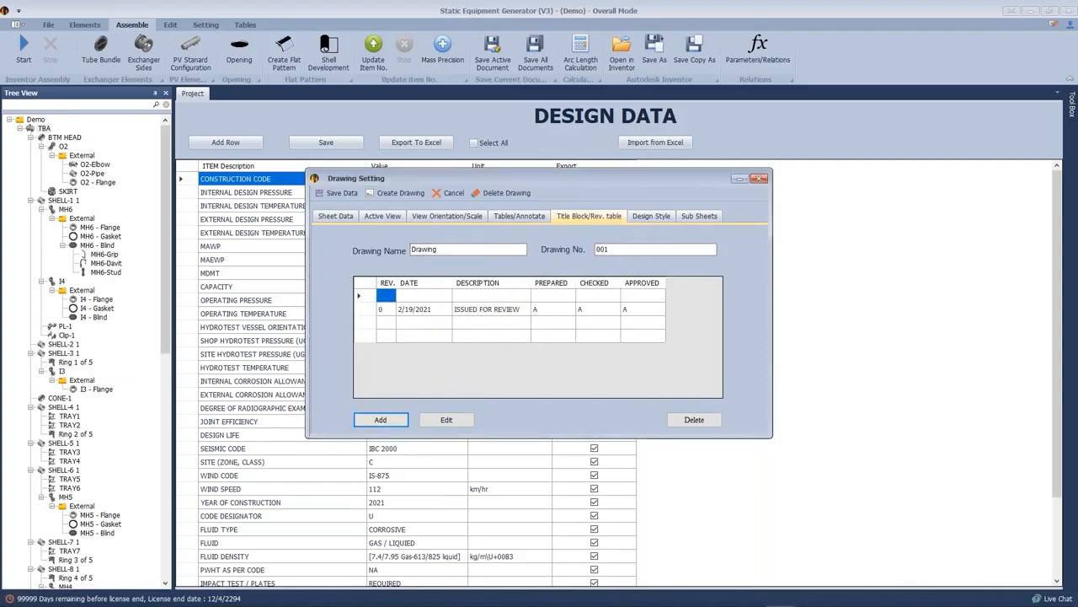
pyautogui.click(717, 425)
pyautogui.click(529, 320)
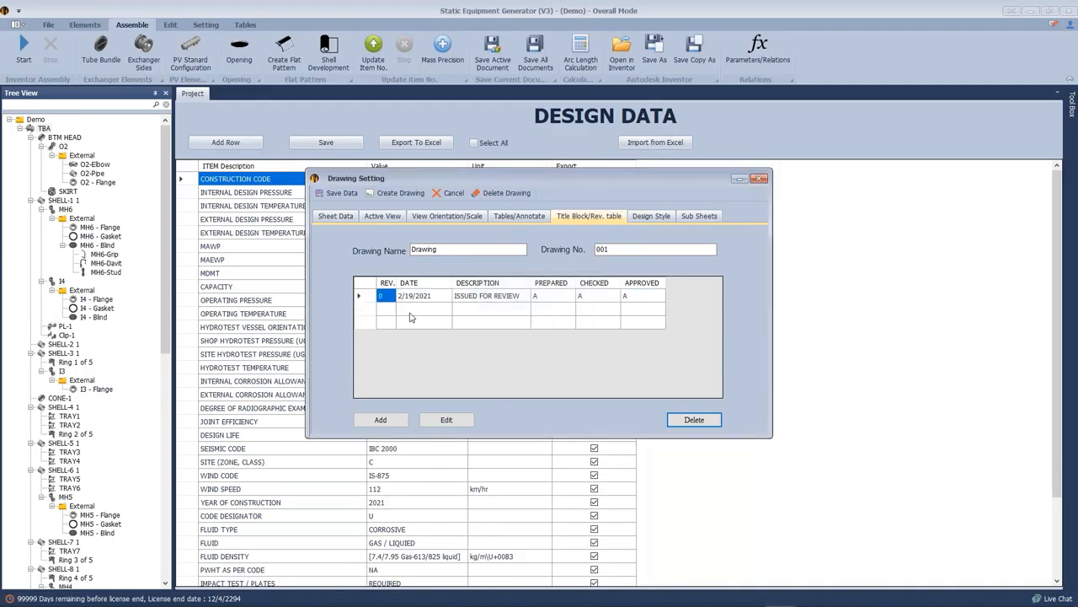
# Set the drawing name to GENERAL ARRANGEMENT and the drawing number to D0C0
pyautogui.doubleClick(437, 250)
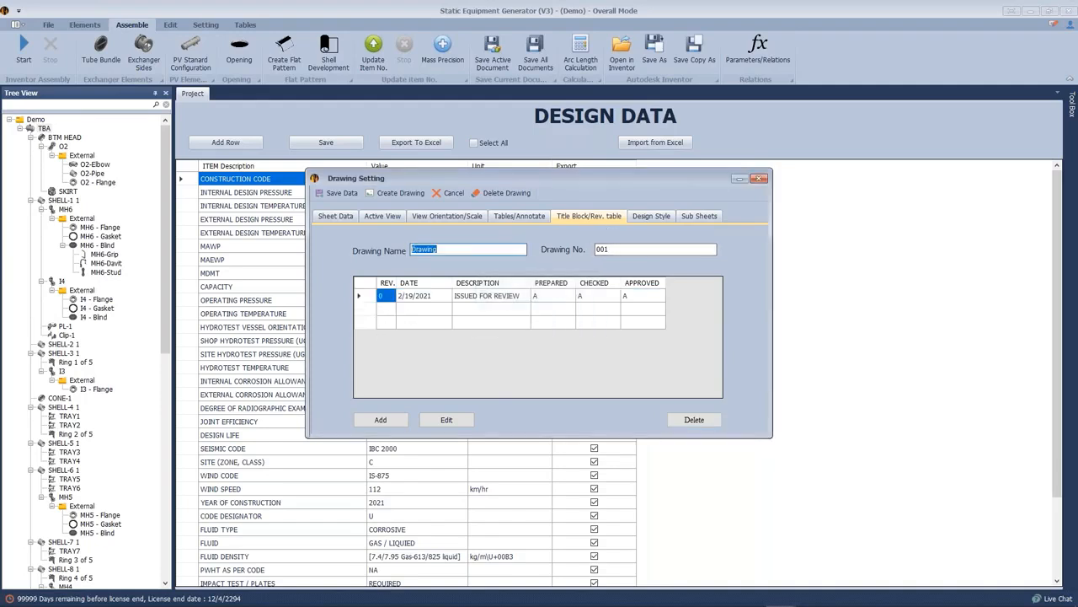
pyautogui.write('GENERAL ARRANGEMENT')
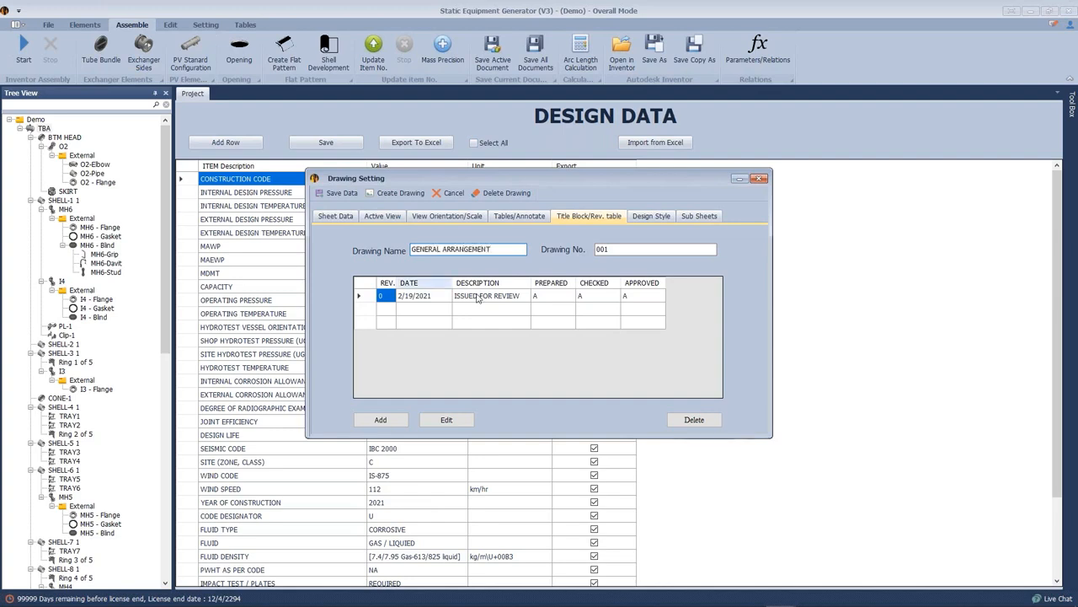
pyautogui.press('Tab')
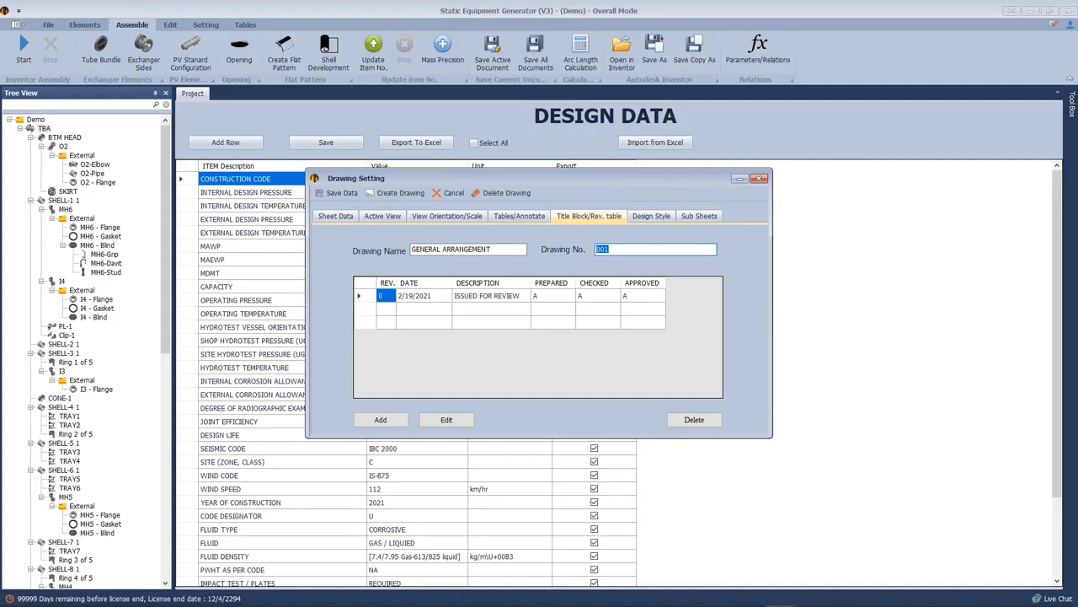
pyautogui.write('D0C0')
# Keep Design1 as the design type for the tables and create the drawing
pyautogui.click(651, 216)
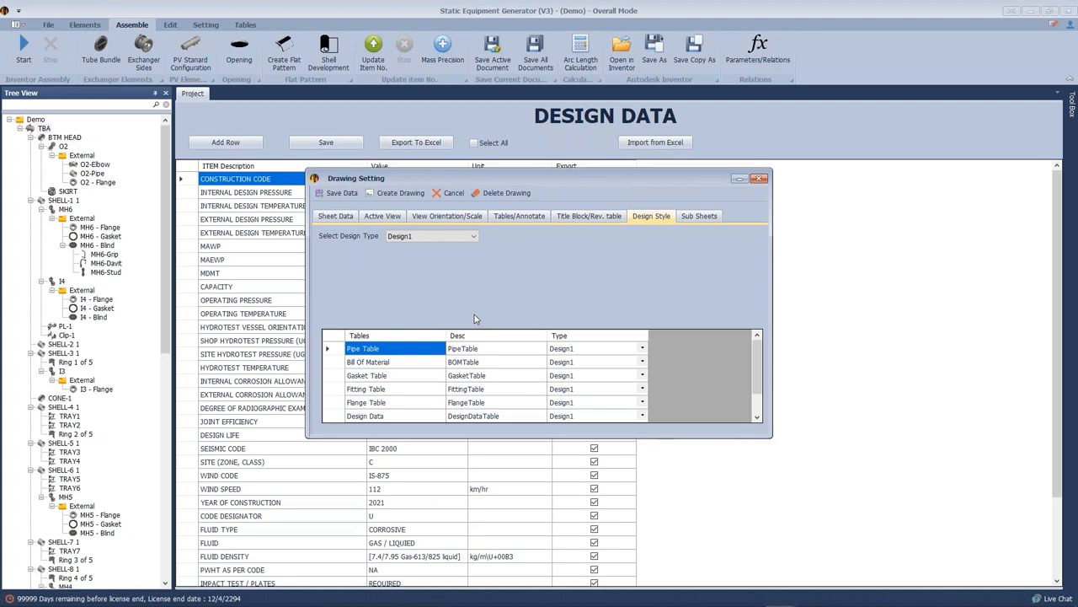
pyautogui.click(474, 236)
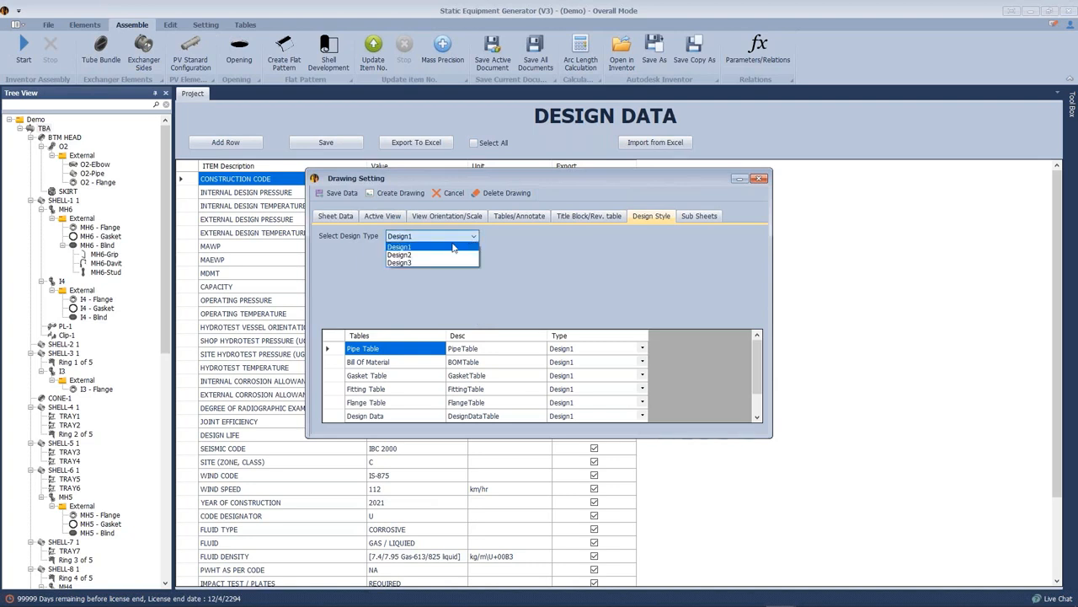
pyautogui.click(530, 266)
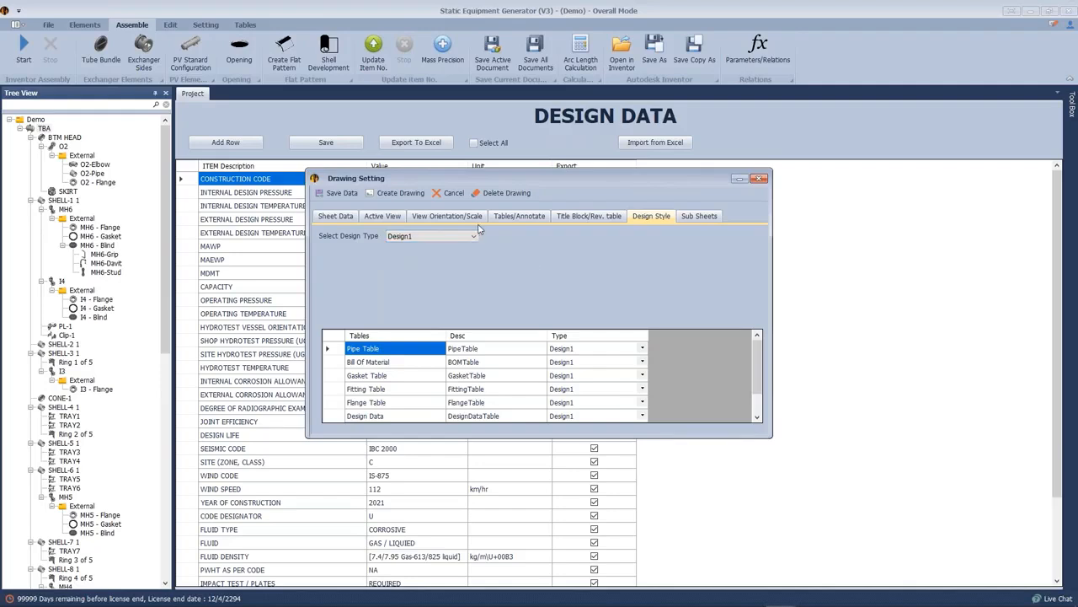
pyautogui.click(411, 195)
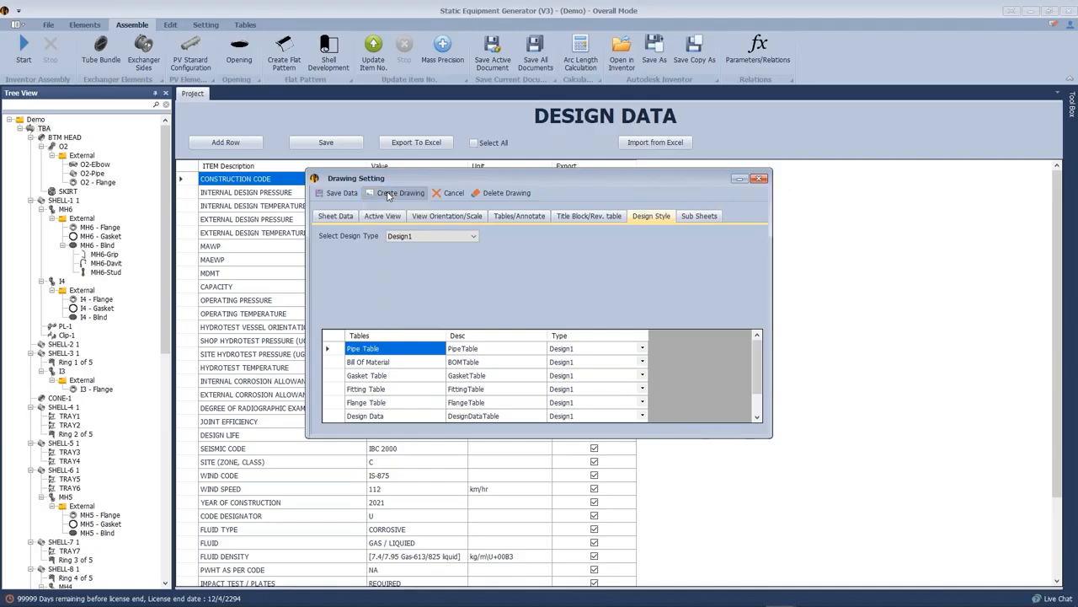
# Switch to Autodesk Inventor and examine the revision table and title block of the generated drawing
pyautogui.click(780, 594)
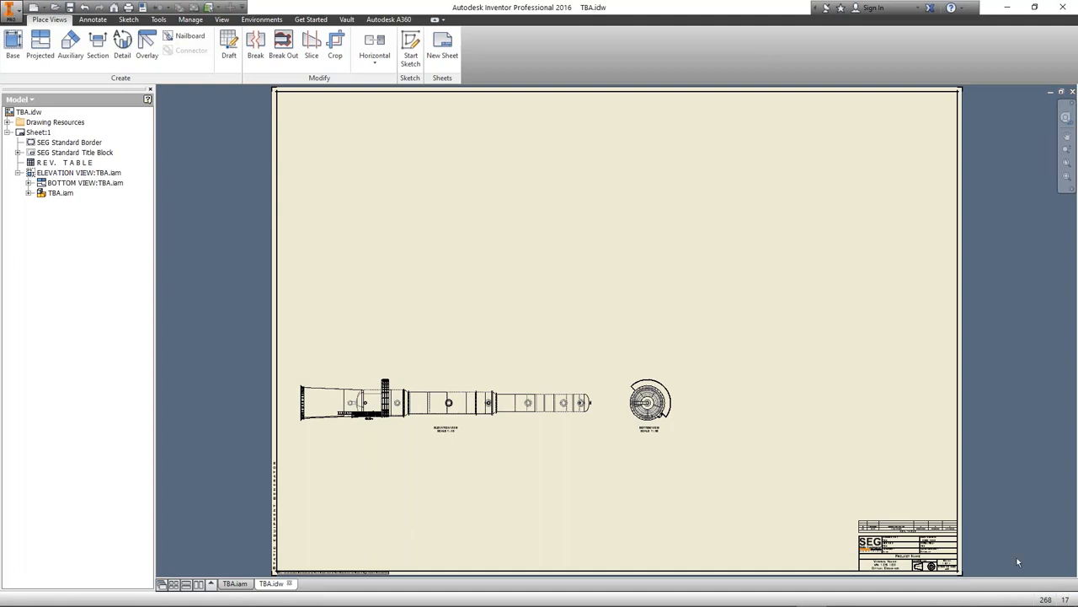
pyautogui.scroll(2, 930, 532)
pyautogui.moveTo(887, 477); pyautogui.dragTo(798, 396, button='middle')
pyautogui.scroll(2, 809, 421)
pyautogui.scroll(-2, 809, 420)
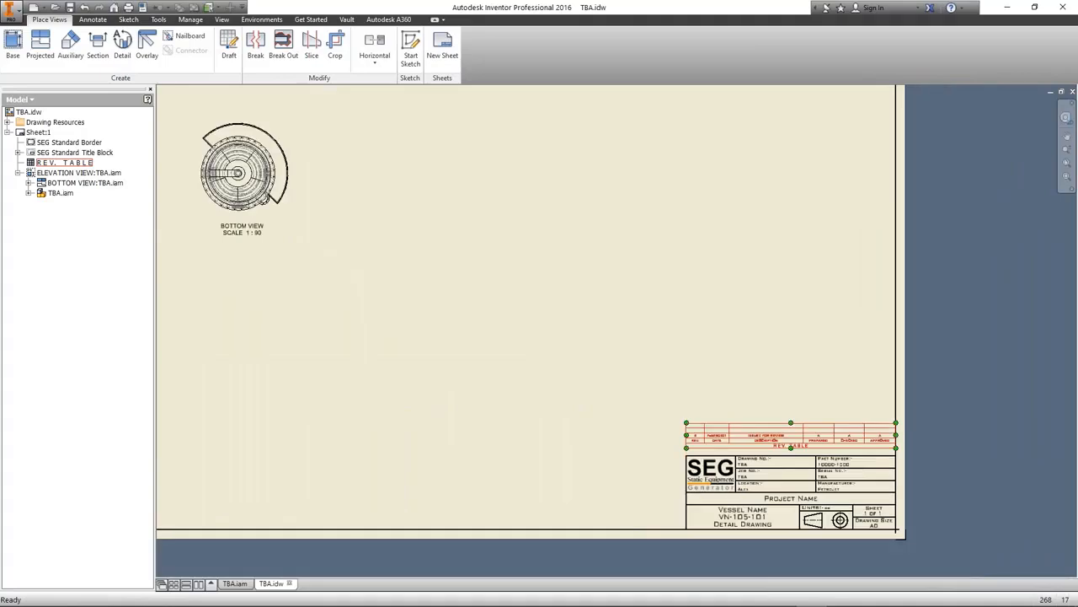
pyautogui.scroll(-2, 829, 455)
pyautogui.moveTo(830, 455); pyautogui.dragTo(852, 503, button='middle')
pyautogui.scroll(-2, 876, 522)
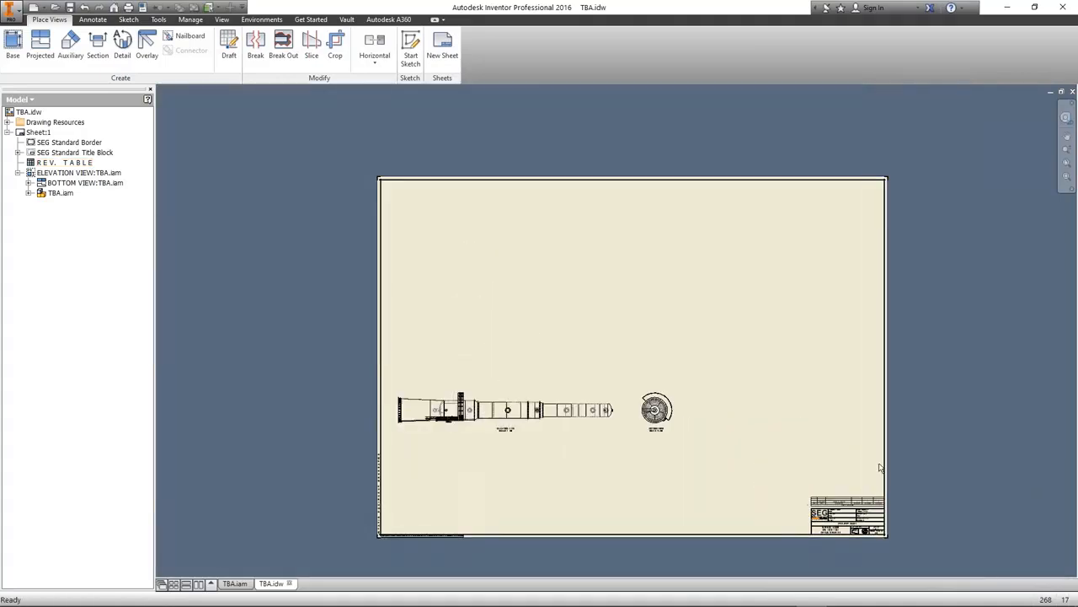
# Examine the material list and the other tables placed on the drawing sheet
pyautogui.moveTo(841, 602)
pyautogui.click(782, 601)
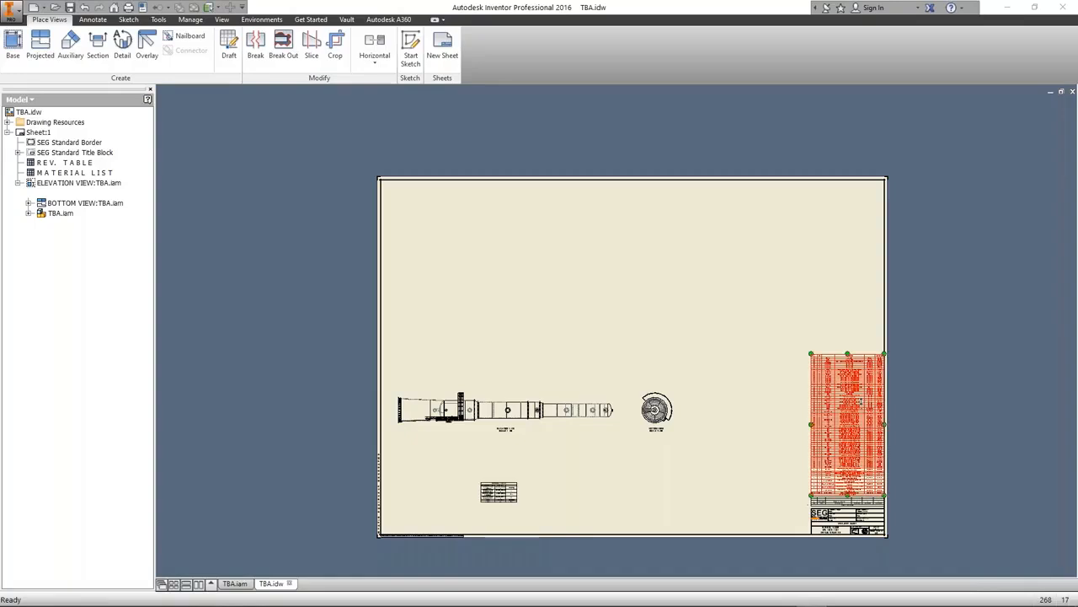
pyautogui.scroll(-5, 861, 401)
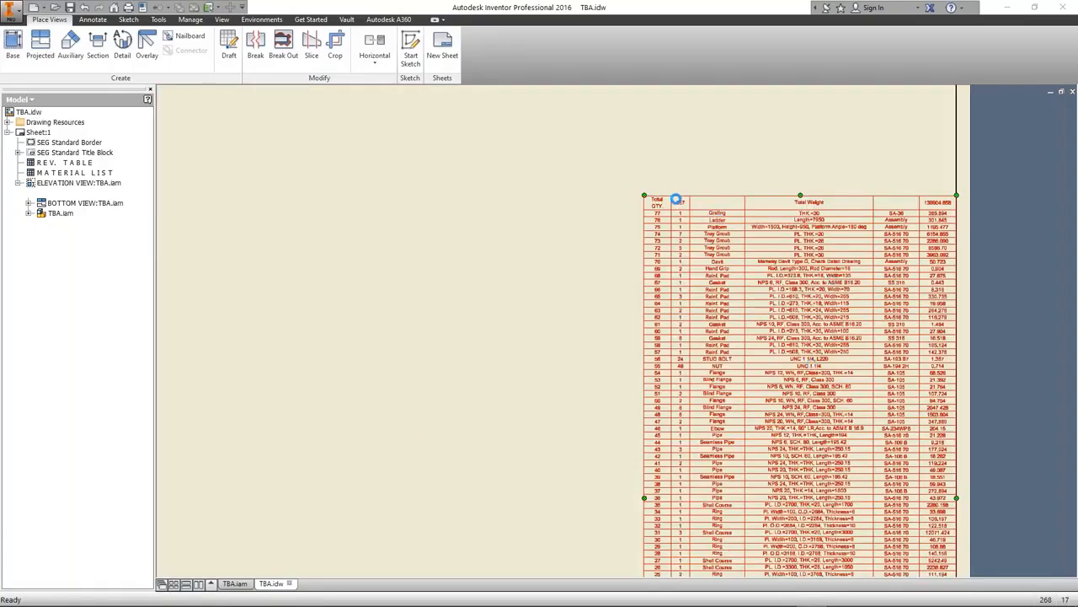
pyautogui.scroll(-3, 676, 200)
pyautogui.scroll(-3, 665, 211)
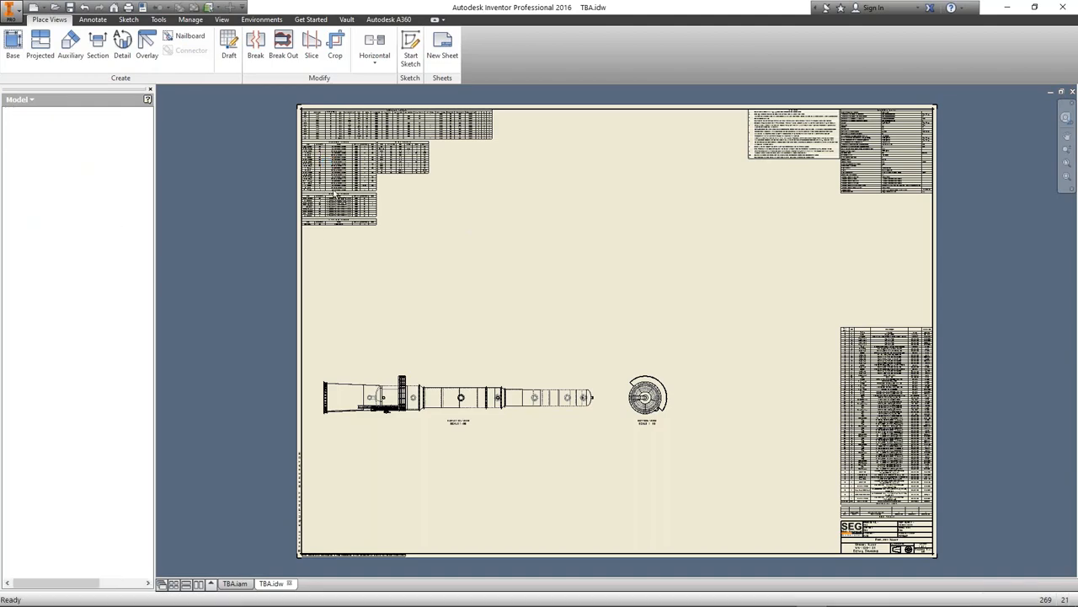
# Examine the title block and revision table of the generated general arrangement drawing
pyautogui.scroll(-5, 314, 184)
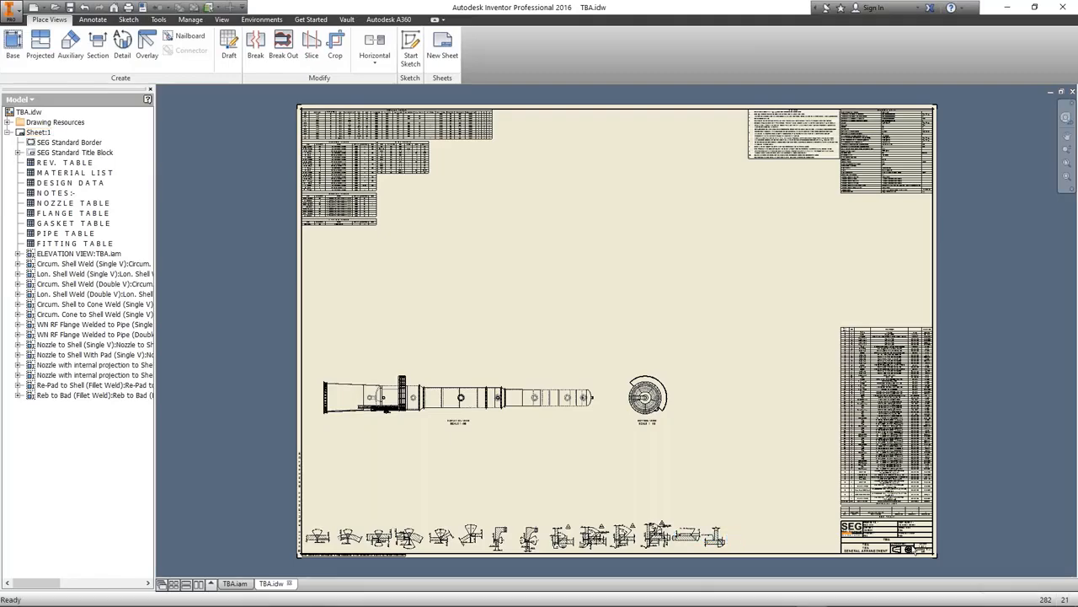
pyautogui.scroll(-6, 878, 553)
pyautogui.moveTo(883, 539); pyautogui.dragTo(678, 371, button='middle')
pyautogui.scroll(-3, 618, 357)
pyautogui.scroll(1, 699, 337)
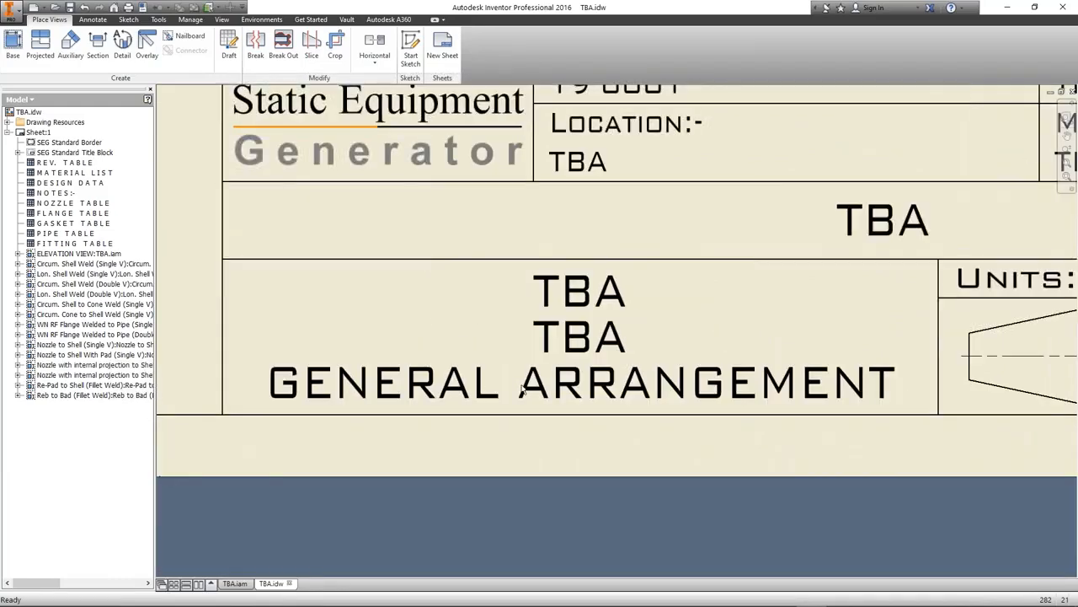
pyautogui.scroll(2, 554, 388)
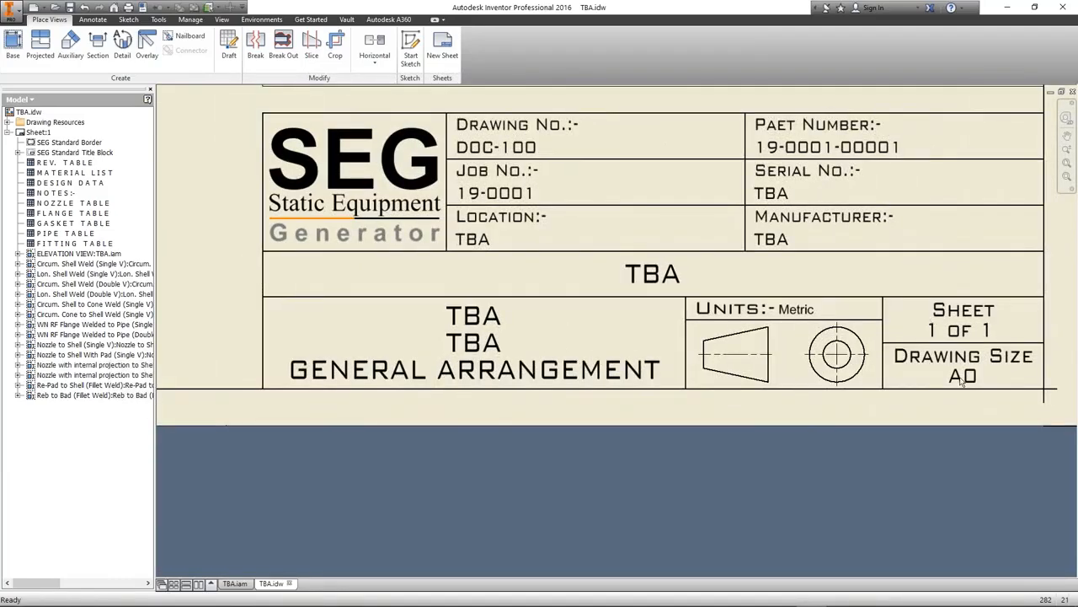
pyautogui.moveTo(949, 416); pyautogui.dragTo(962, 551, button='middle')
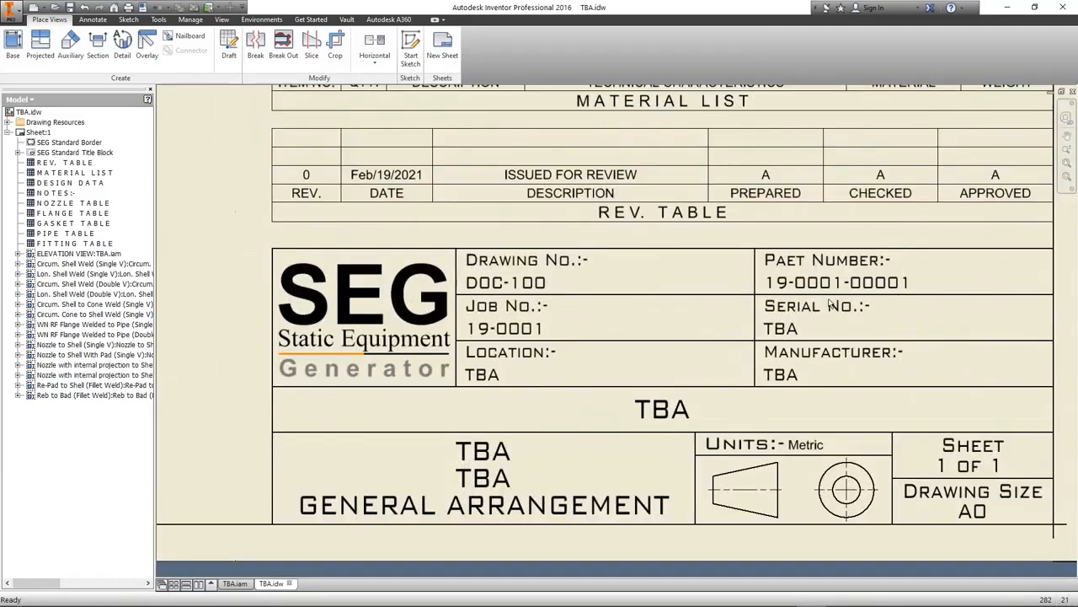
pyautogui.scroll(3, 676, 371)
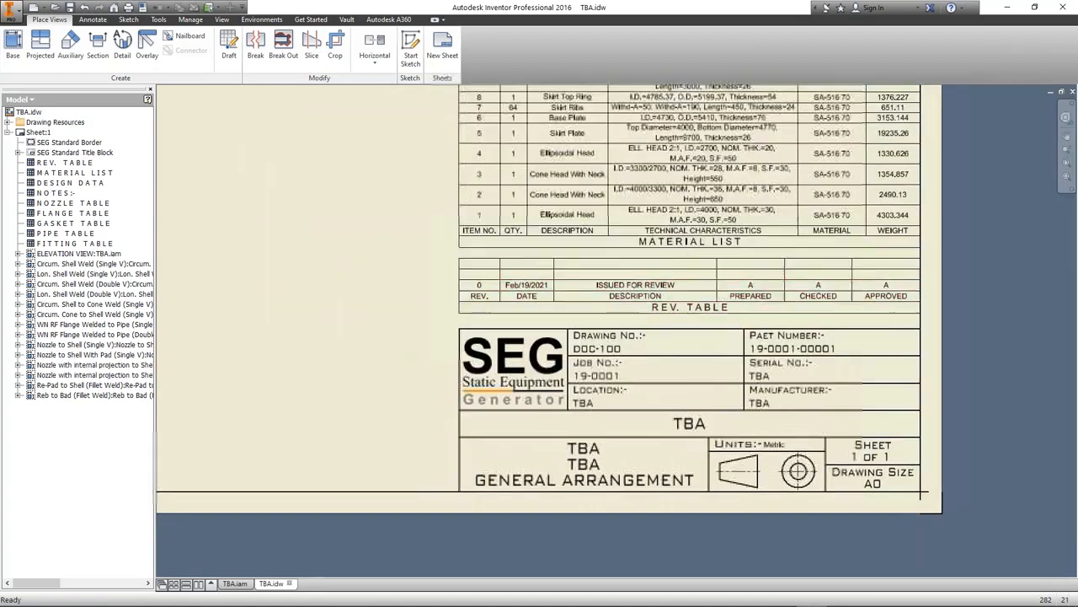
pyautogui.scroll(6, 758, 358)
pyautogui.moveTo(630, 371); pyautogui.dragTo(825, 443, button='middle')
pyautogui.moveTo(514, 380); pyautogui.dragTo(519, 504, button='middle')
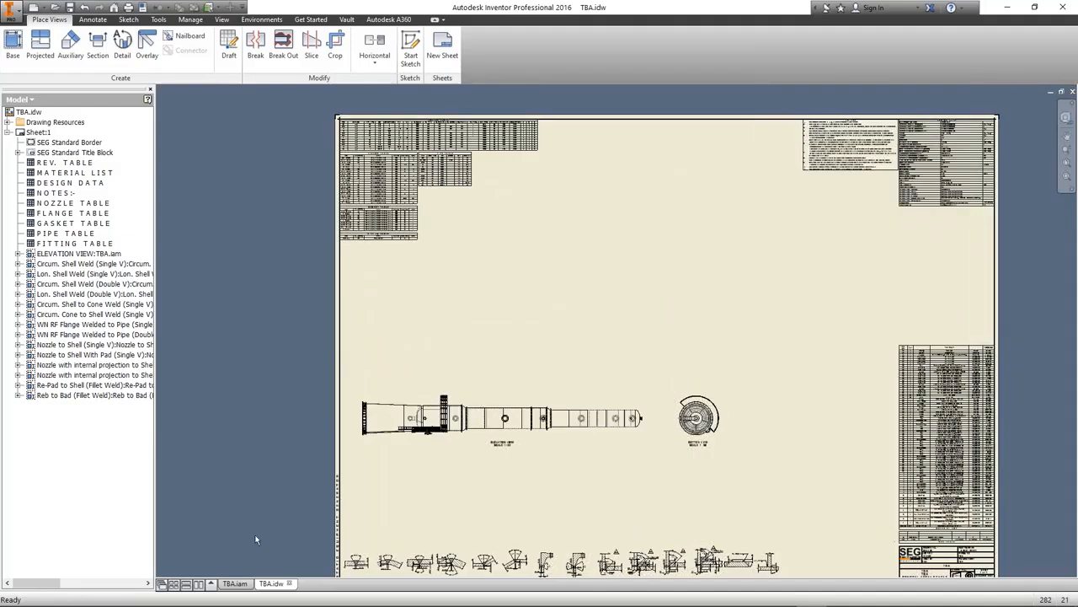
# Inspect the vessel model in the TBA.iam assembly and return to the TBA.idw drawing
pyautogui.click(236, 583)
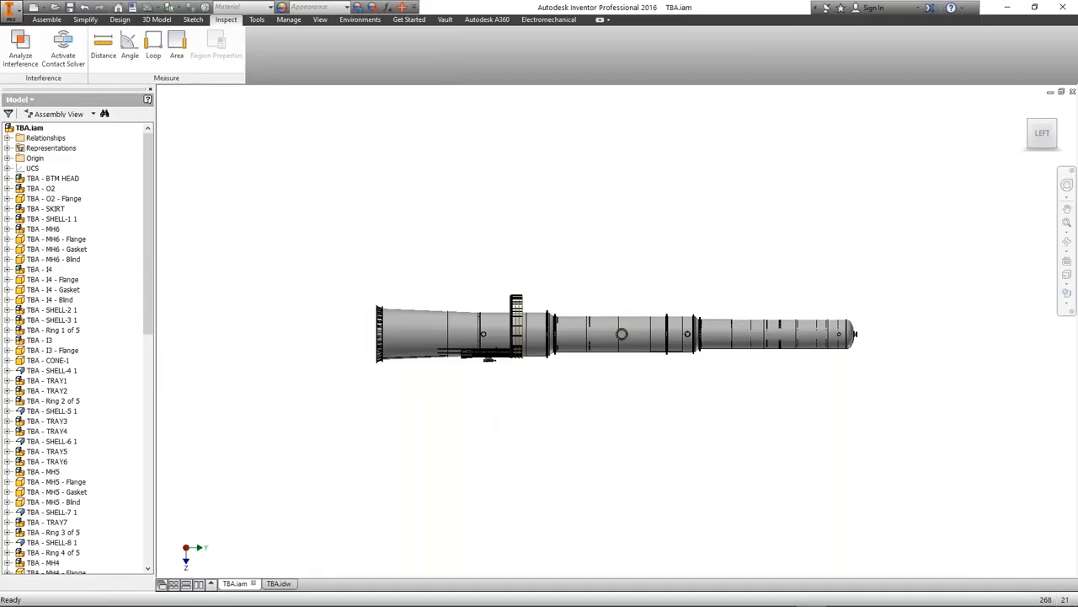
pyautogui.scroll(-3, 527, 262)
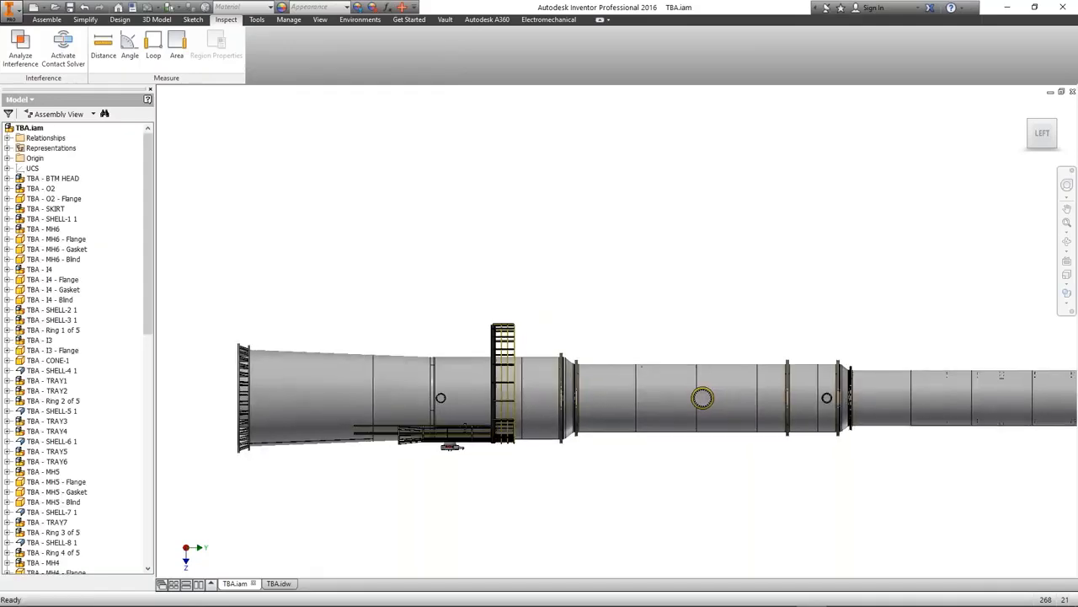
pyautogui.middleClick(468, 256)
pyautogui.middleClick(468, 256)
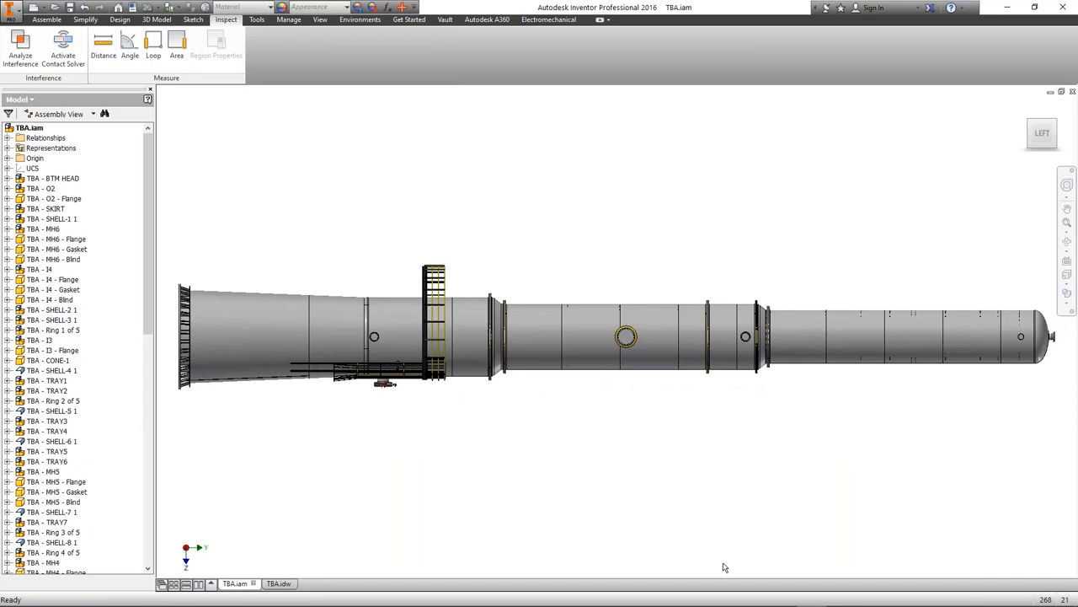
pyautogui.click(1067, 242)
pyautogui.moveTo(684, 337)
pyautogui.mouseDown()
pyautogui.moveTo(653, 328)
pyautogui.moveTo(607, 286)
pyautogui.moveTo(622, 274)
pyautogui.moveTo(666, 362)
pyautogui.moveTo(682, 328)
pyautogui.moveTo(694, 335)
pyautogui.mouseUp()
pyautogui.moveTo(695, 335); pyautogui.dragTo(728, 223, button='middle')
pyautogui.click(279, 583)
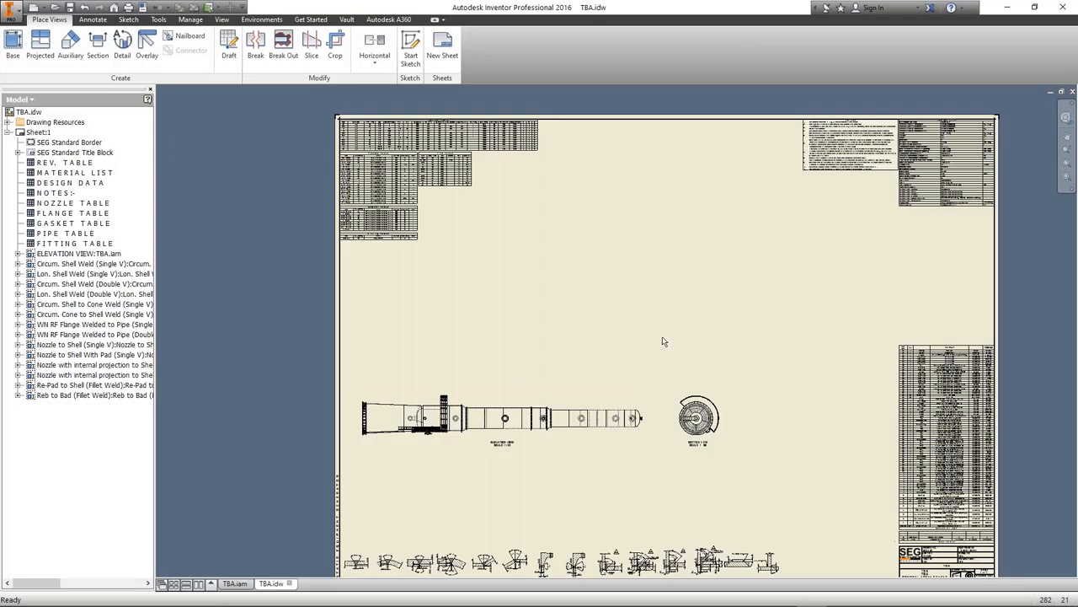
# Place a Nozzle Tag No. balloon on the top head's end nozzle, with the BOM view set to Parts Only (legacy)
pyautogui.click(93, 18)
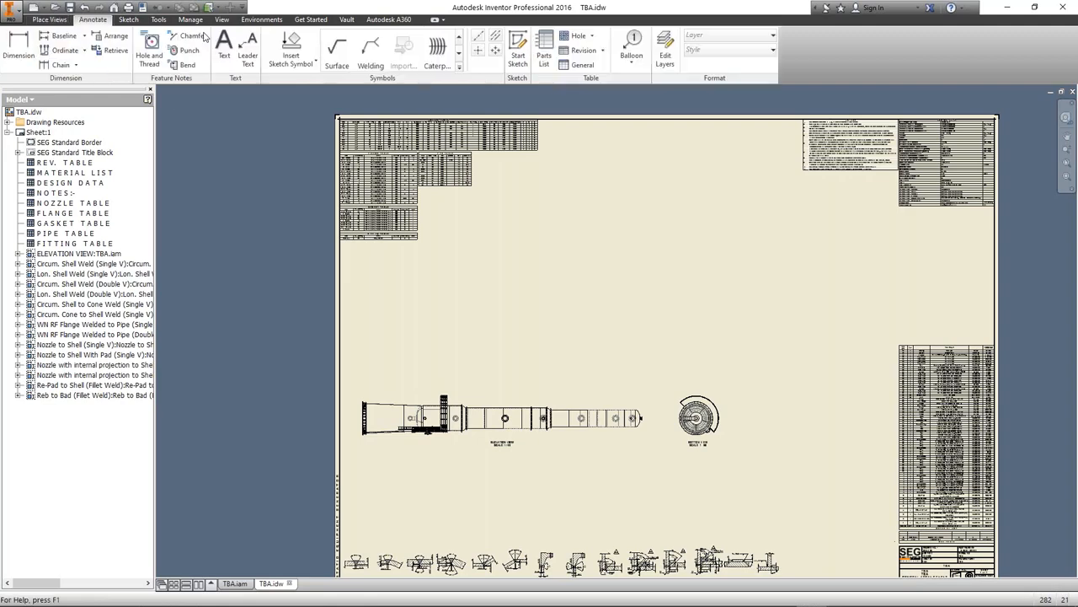
pyautogui.click(716, 50)
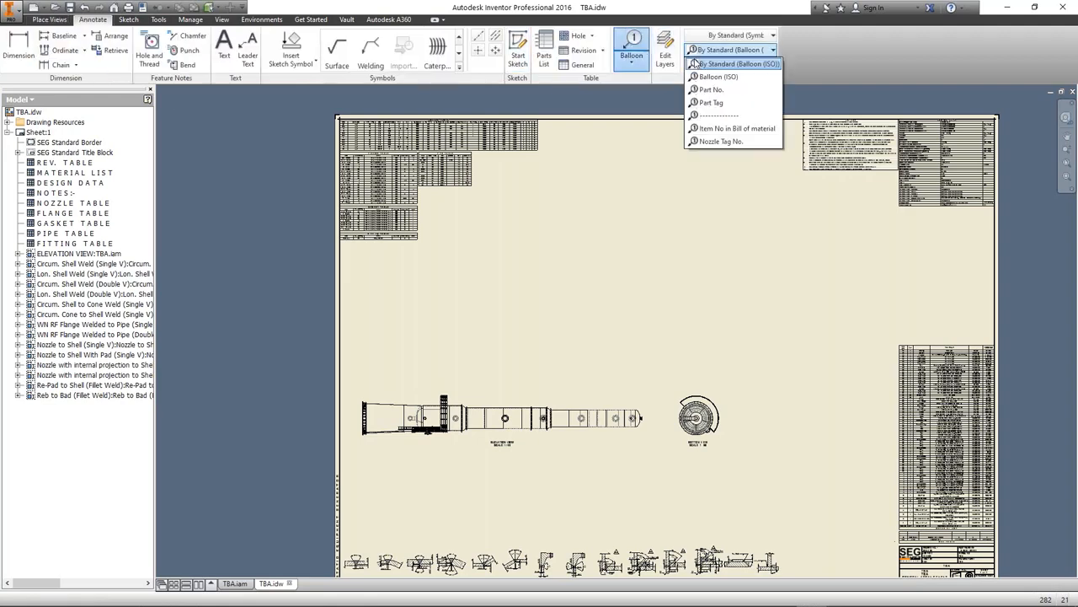
pyautogui.click(721, 141)
pyautogui.scroll(2, 647, 432)
pyautogui.scroll(6, 647, 432)
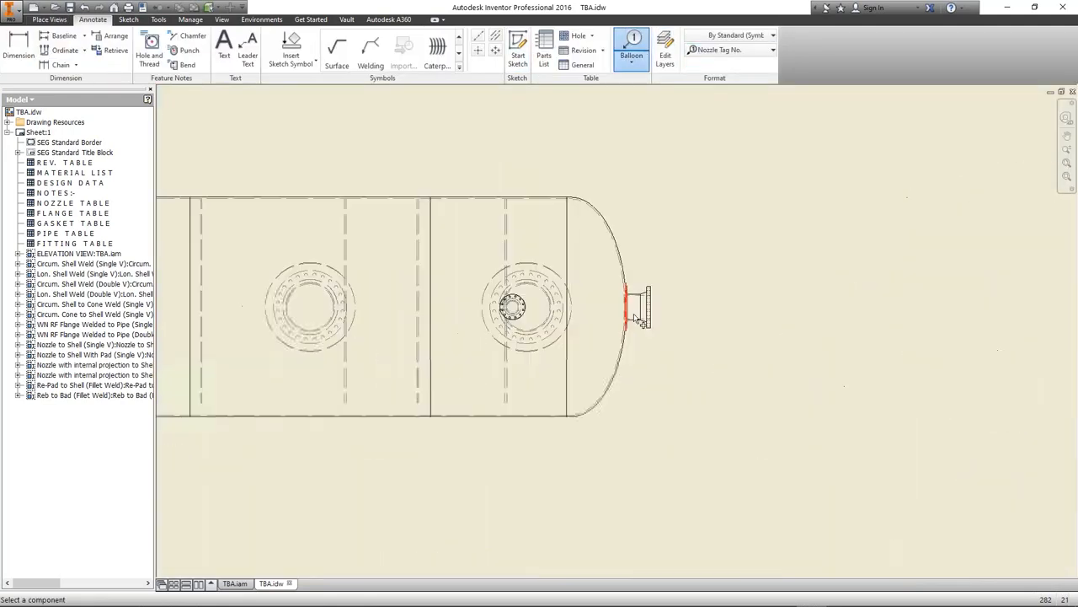
pyautogui.click(618, 287)
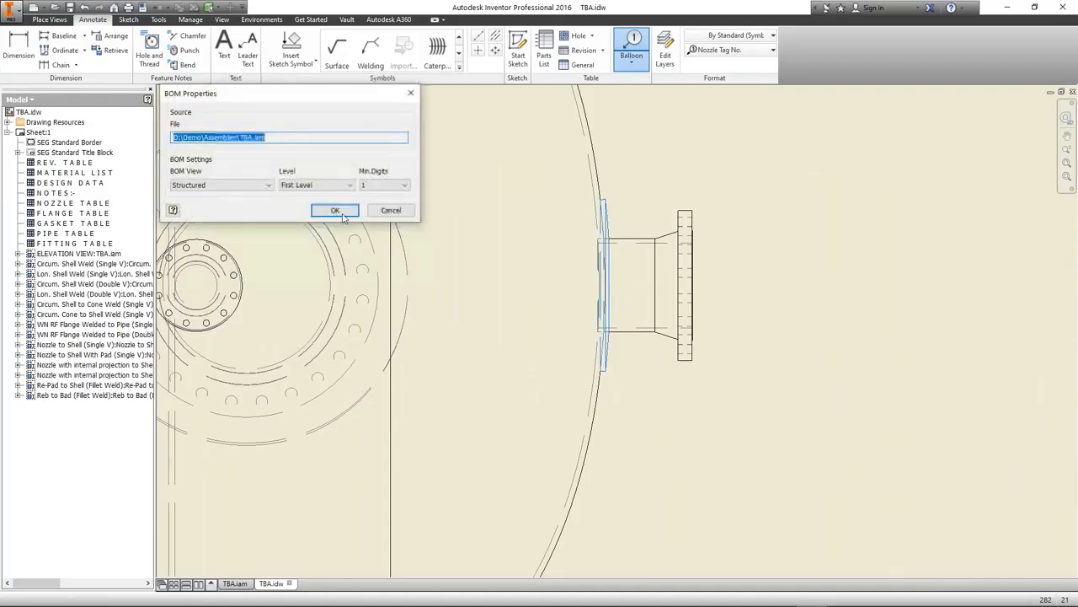
pyautogui.click(262, 185)
pyautogui.click(202, 219)
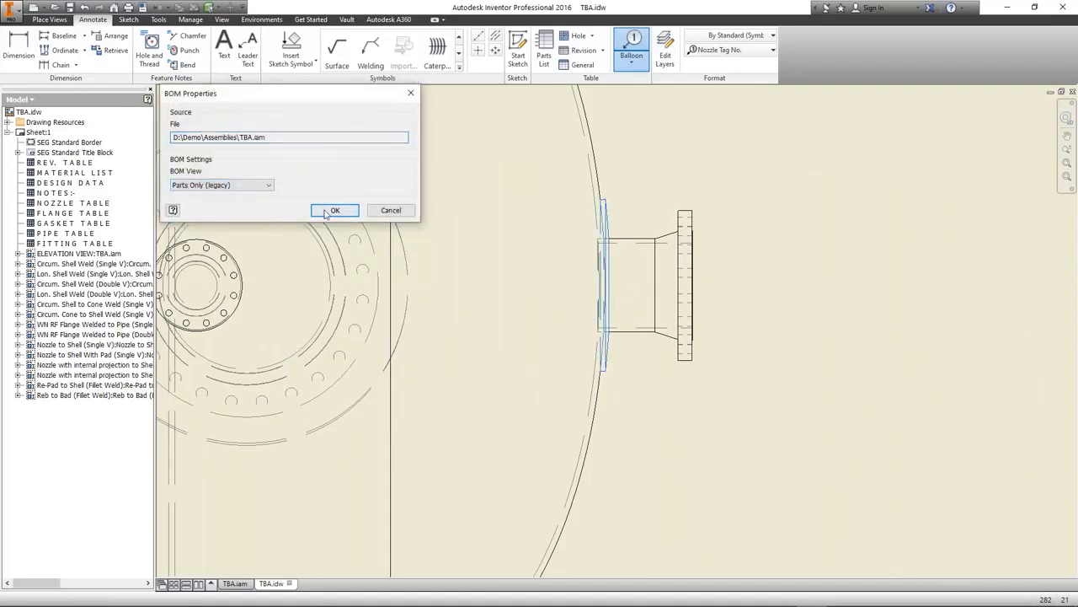
pyautogui.click(335, 209)
pyautogui.scroll(-4, 843, 286)
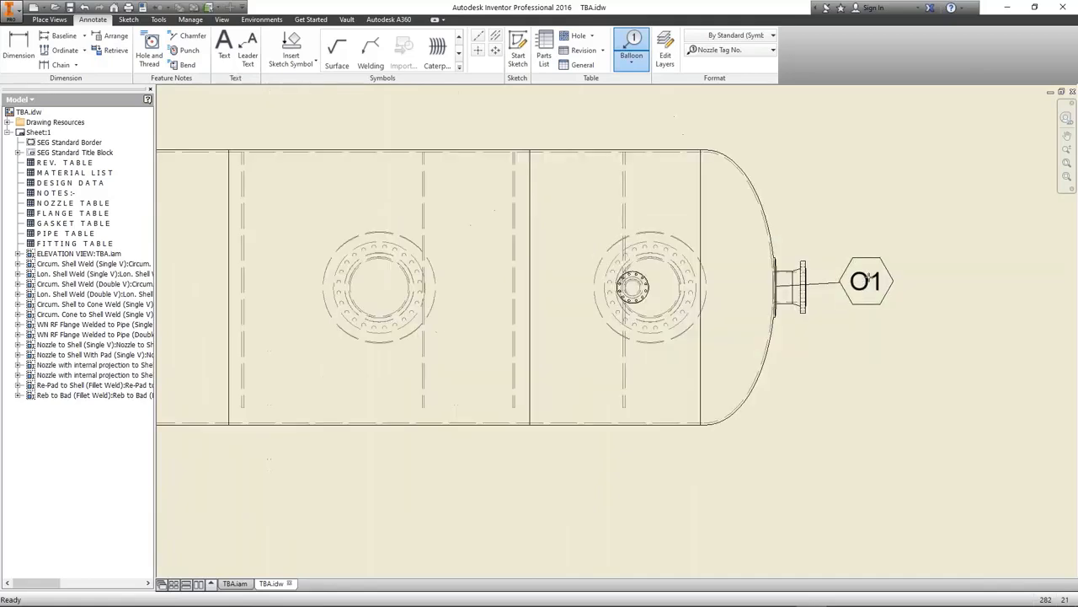
pyautogui.rightClick(891, 286)
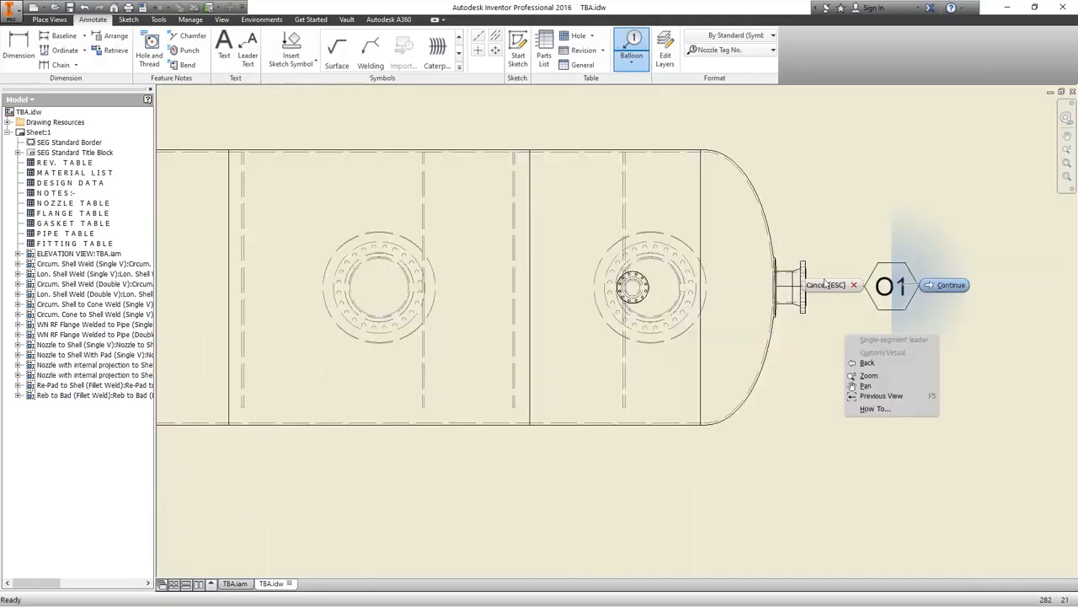
pyautogui.click(872, 281)
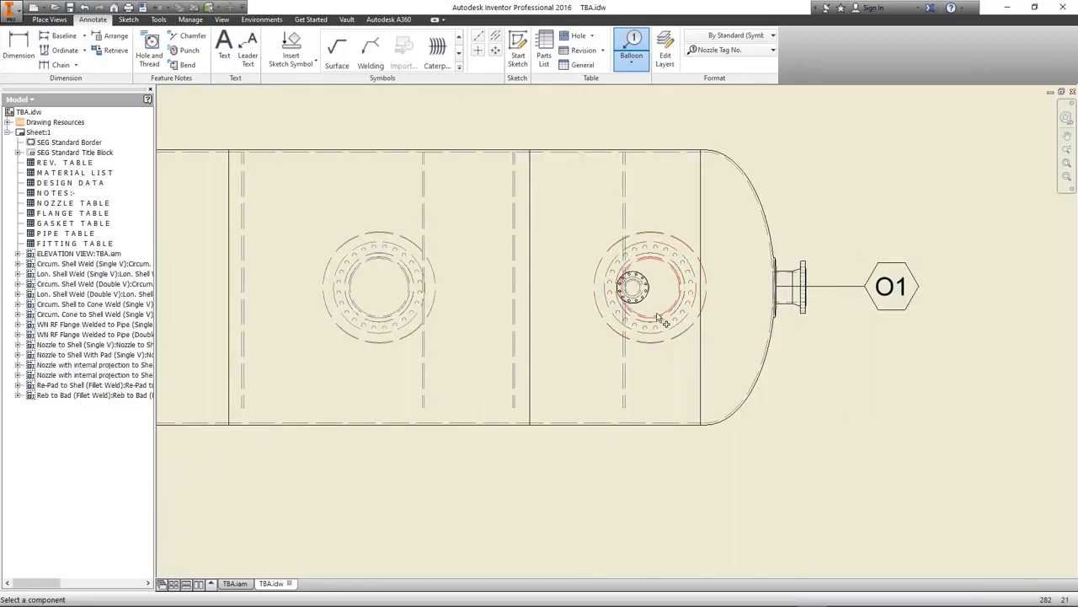
# Add nozzle tag balloons above the shell for manholes MH1 and MH2 in the elevation view
pyautogui.click(656, 240)
pyautogui.scroll(-2, 638, 207)
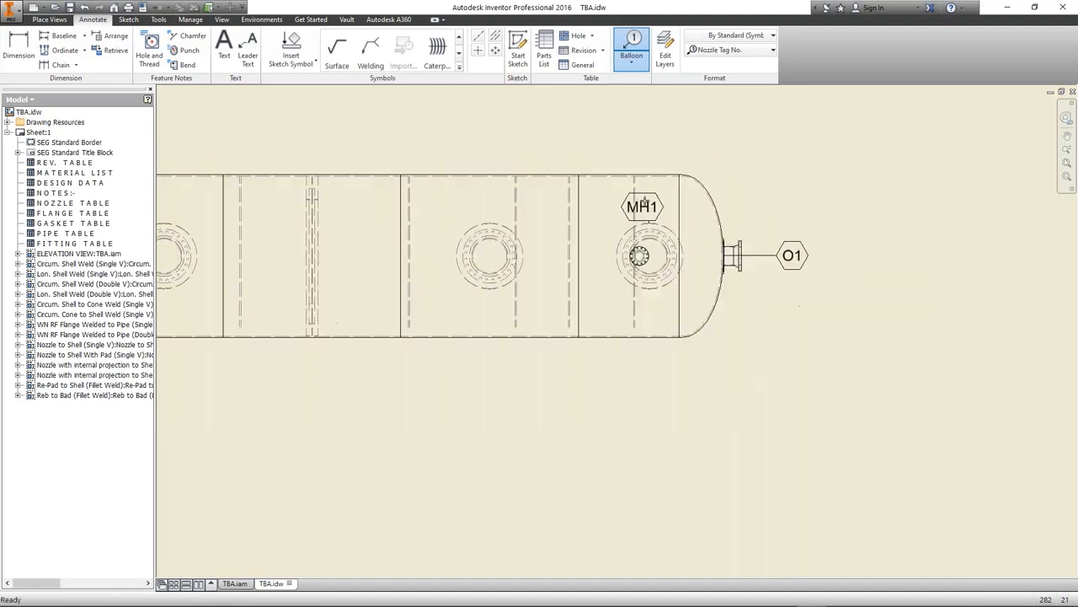
pyautogui.scroll(1, 657, 217)
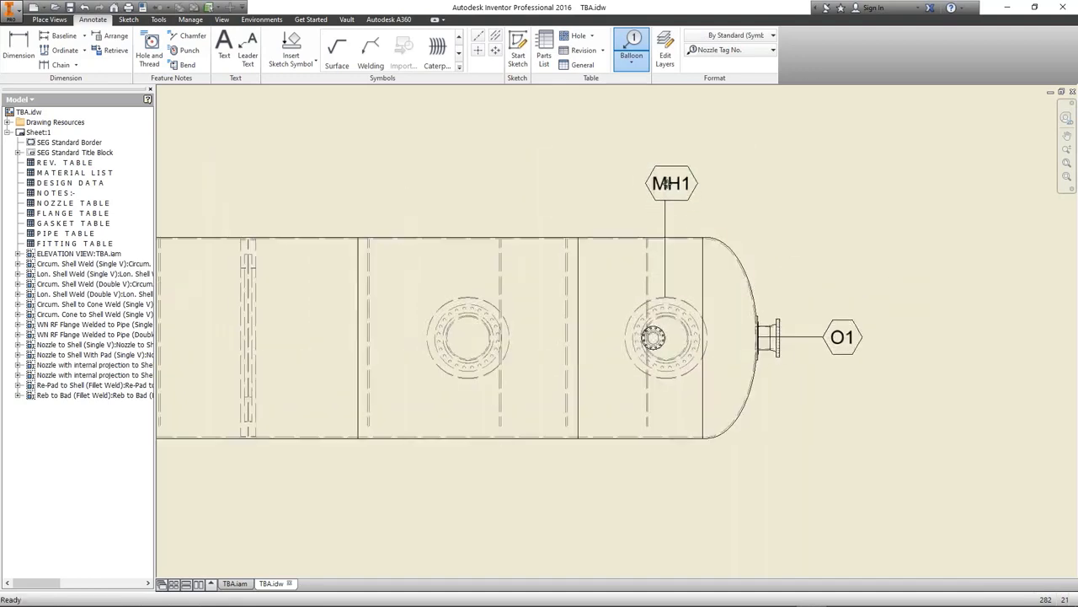
pyautogui.rightClick(665, 184)
pyautogui.click(711, 187)
pyautogui.click(471, 303)
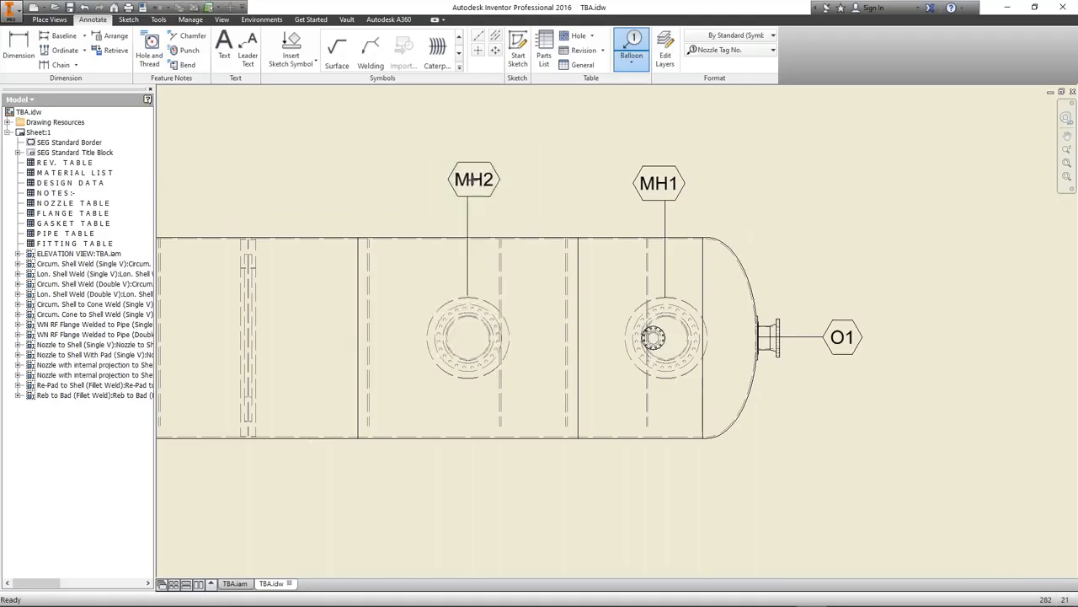
pyautogui.rightClick(474, 179)
pyautogui.click(526, 178)
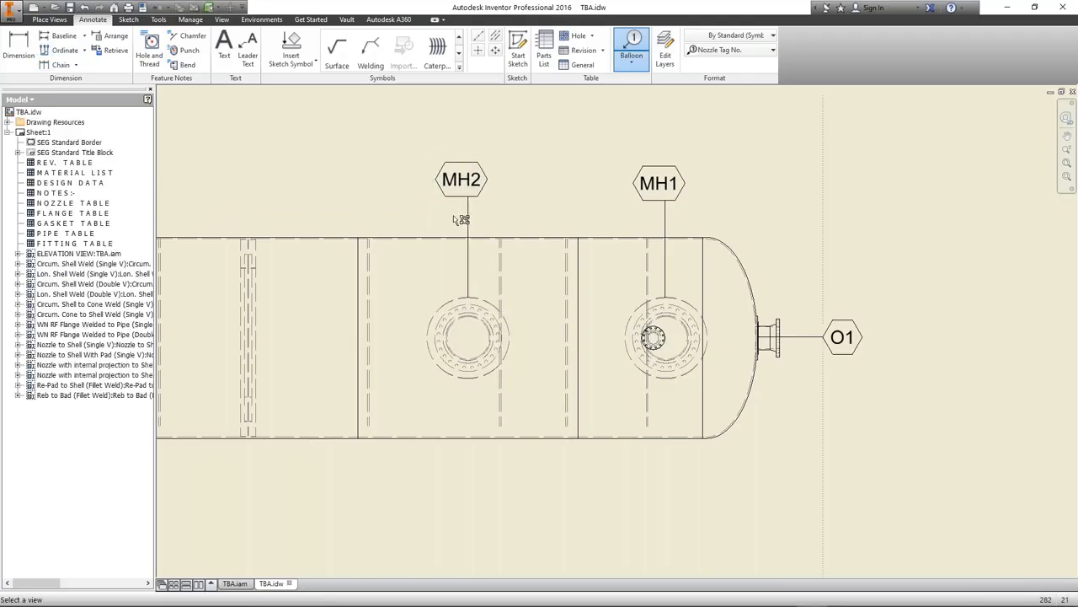
# Draw a vertical centerline across the vessel along the bottom head's tangent line in the elevation view
pyautogui.scroll(5, 667, 280)
pyautogui.moveTo(698, 224); pyautogui.dragTo(941, 226, button='middle')
pyautogui.press('o')
pyautogui.scroll(-7, 320, 253)
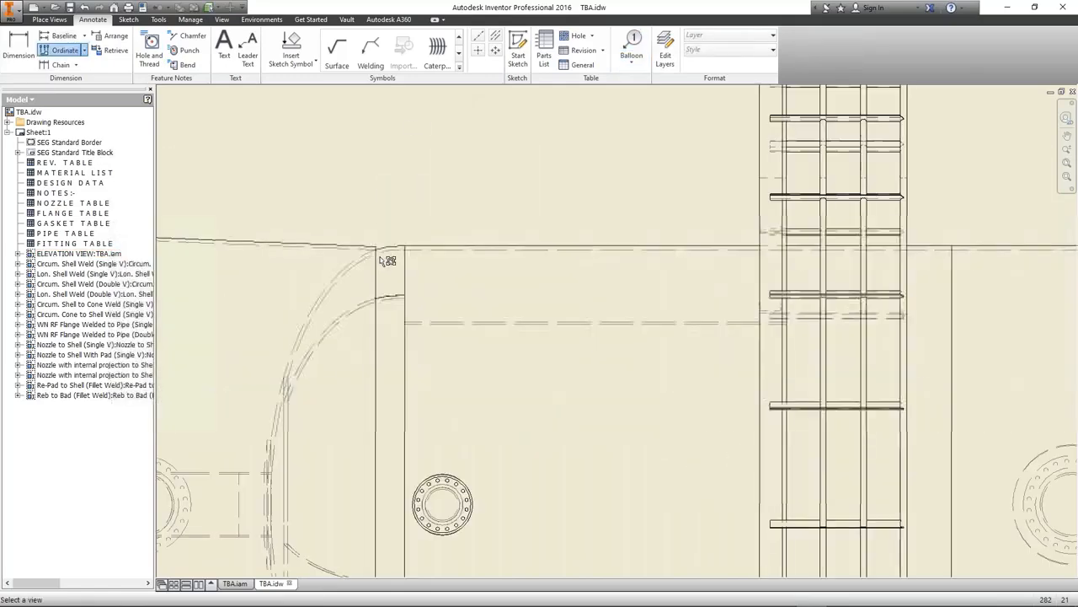
pyautogui.click(478, 37)
pyautogui.scroll(-3, 401, 260)
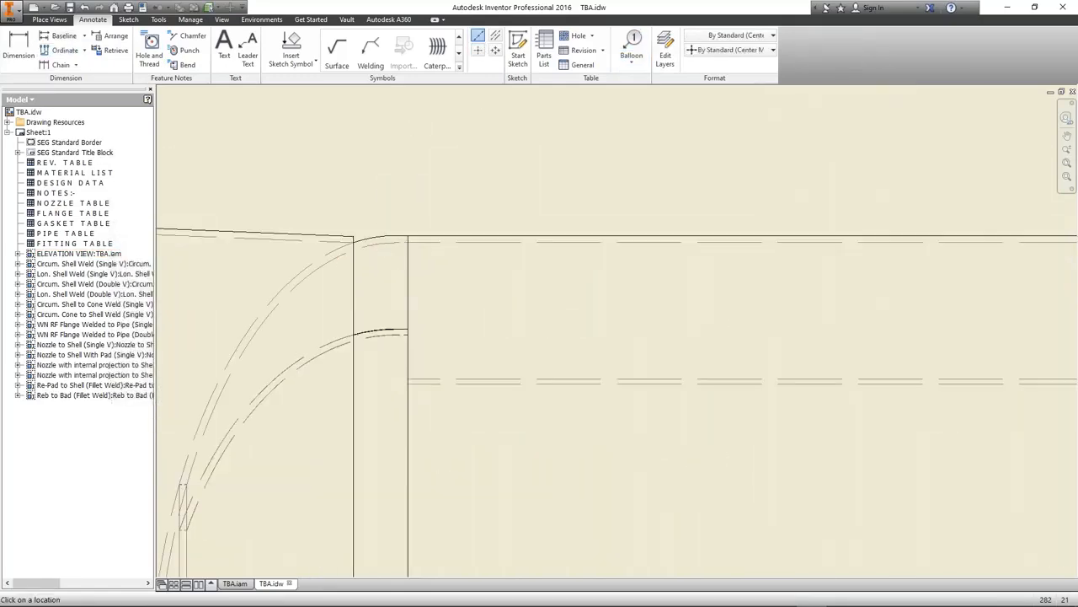
pyautogui.scroll(6, 411, 253)
pyautogui.scroll(-5, 406, 442)
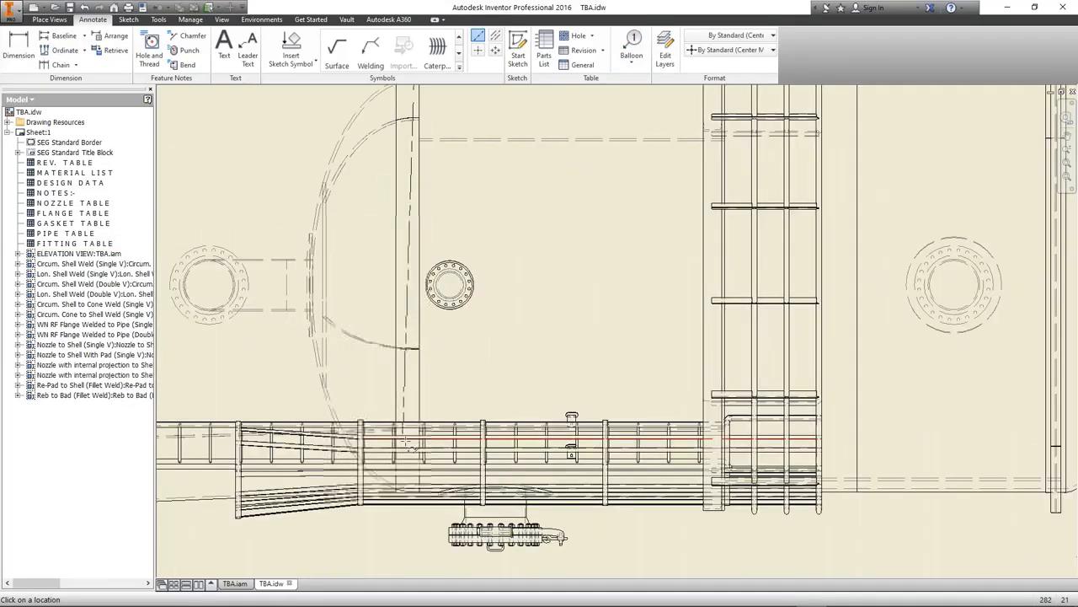
pyautogui.moveTo(406, 441); pyautogui.dragTo(423, 368, button='middle')
pyautogui.scroll(-3, 431, 472)
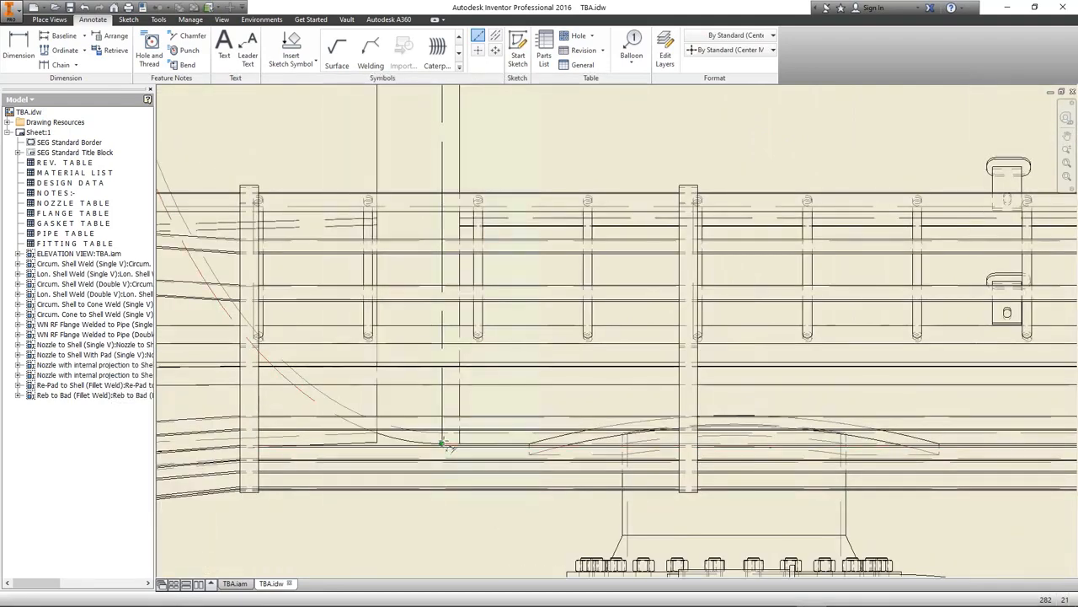
pyautogui.scroll(-3, 432, 447)
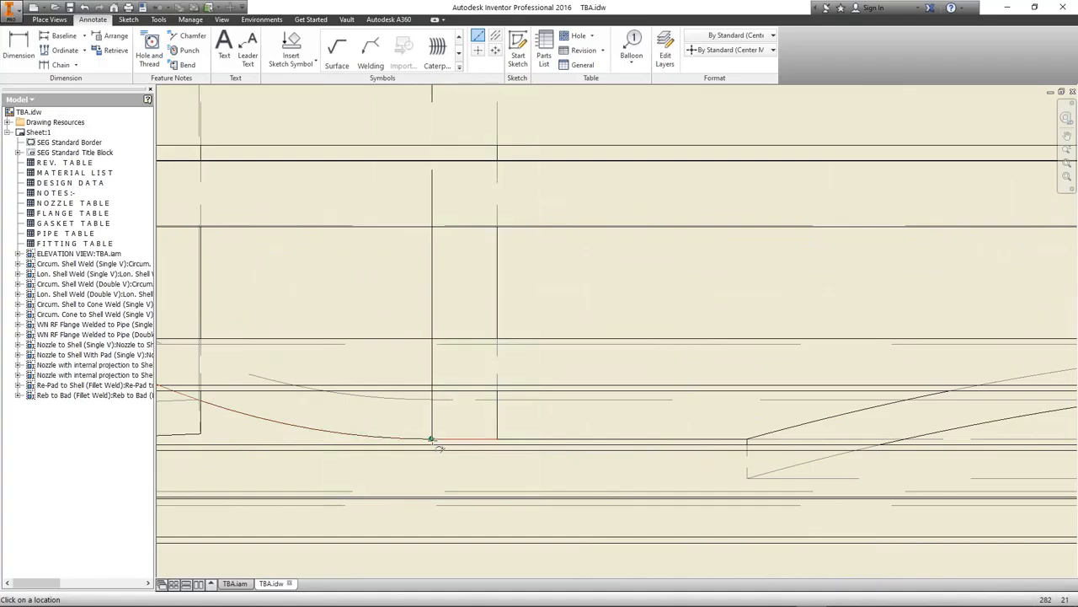
pyautogui.click(430, 439)
pyautogui.rightClick(456, 383)
pyautogui.click(501, 383)
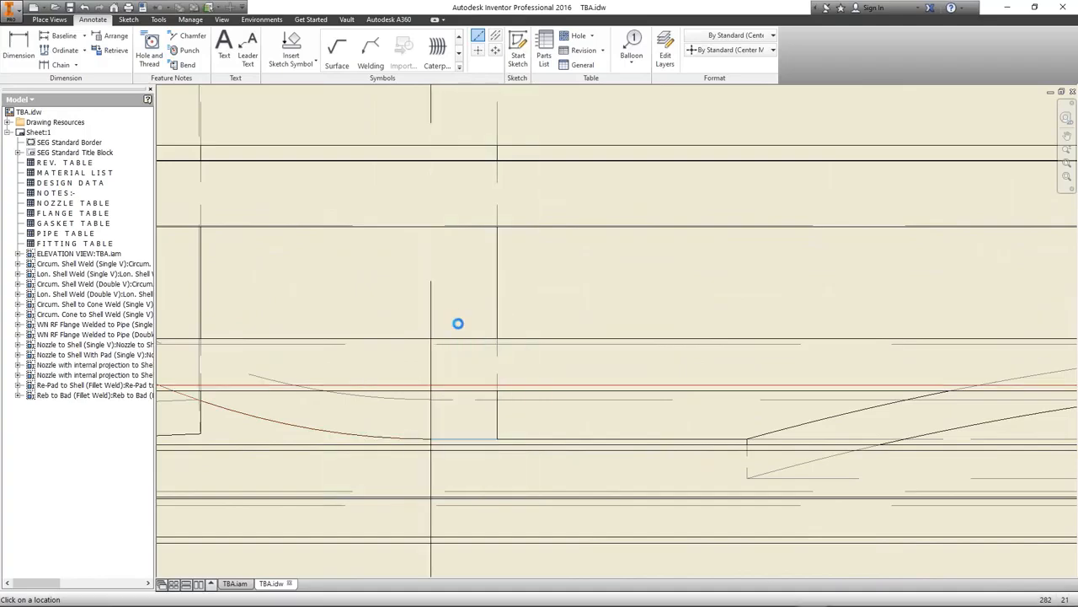
# Set the elevation view's ordinate dimension origin where the bottom tangent centerline meets the upper shell edge
pyautogui.click(64, 51)
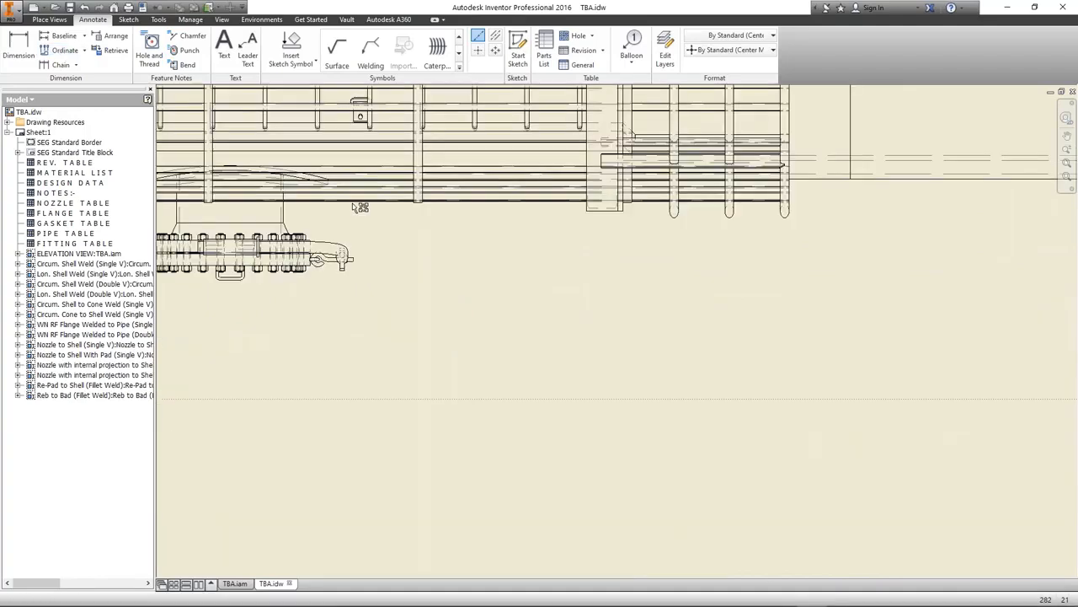
pyautogui.moveTo(456, 308)
pyautogui.mouseDown(button='middle')
pyautogui.moveTo(688, 504)
pyautogui.moveTo(681, 486)
pyautogui.mouseUp(button='middle')
pyautogui.scroll(4, 679, 486)
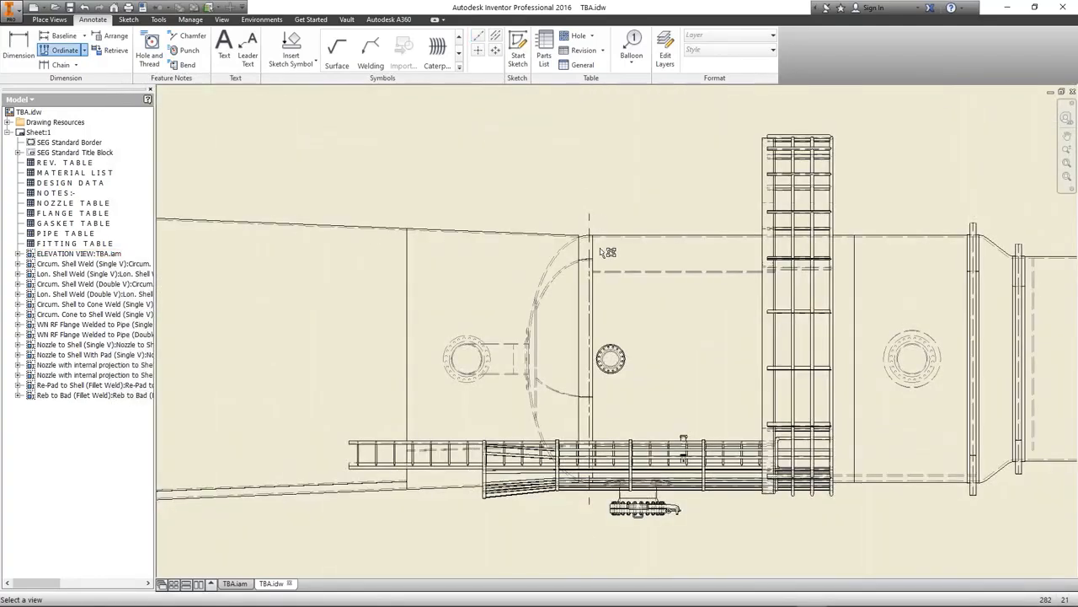
pyautogui.scroll(-4, 593, 242)
pyautogui.click(572, 216)
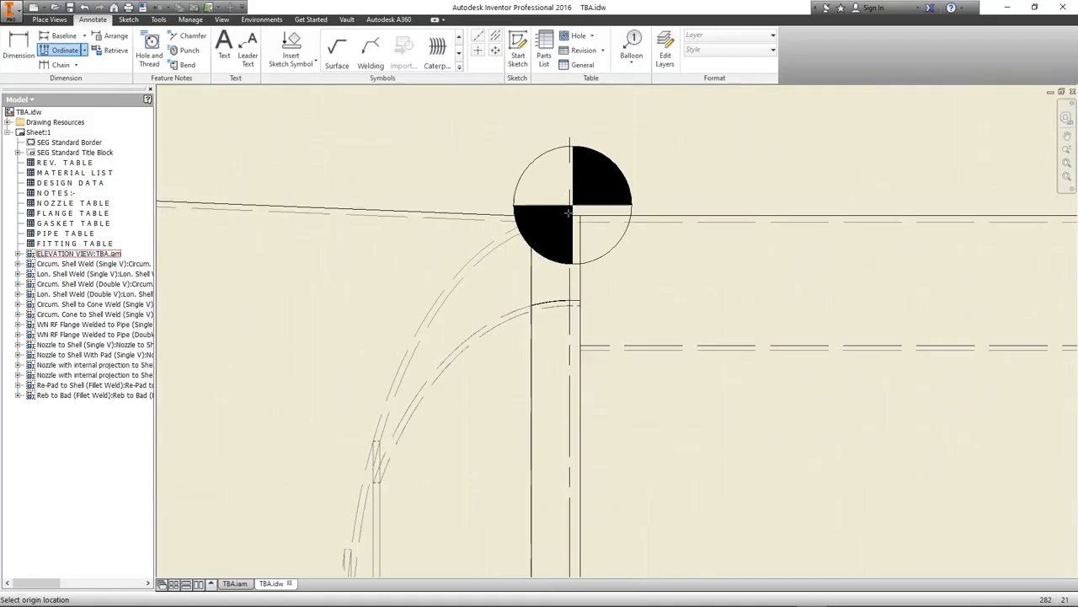
pyautogui.click(569, 214)
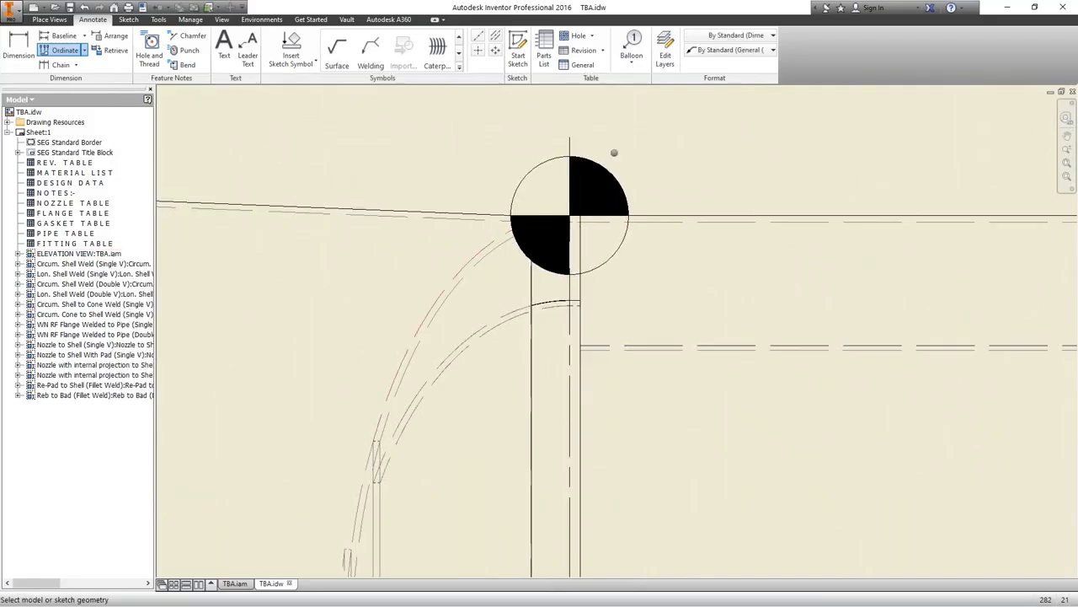
pyautogui.rightClick(614, 154)
pyautogui.click(664, 155)
# Add an ordinate dimension for the skirt's base end and place it above the base ring in the elevation view
pyautogui.scroll(4, 662, 166)
pyautogui.moveTo(691, 223); pyautogui.dragTo(697, 292, button='middle')
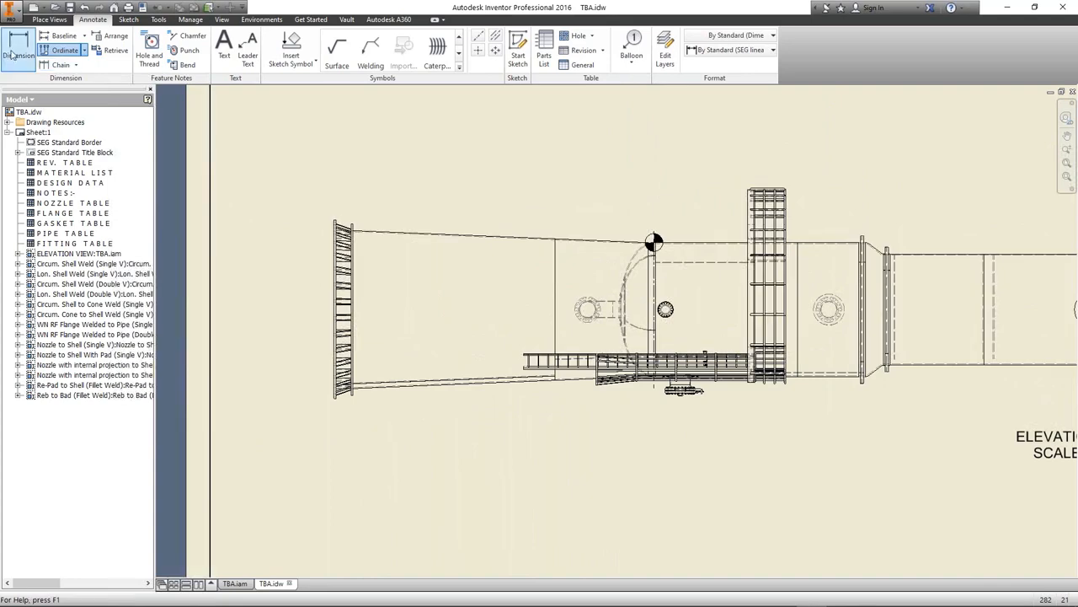
pyautogui.scroll(-5, 656, 266)
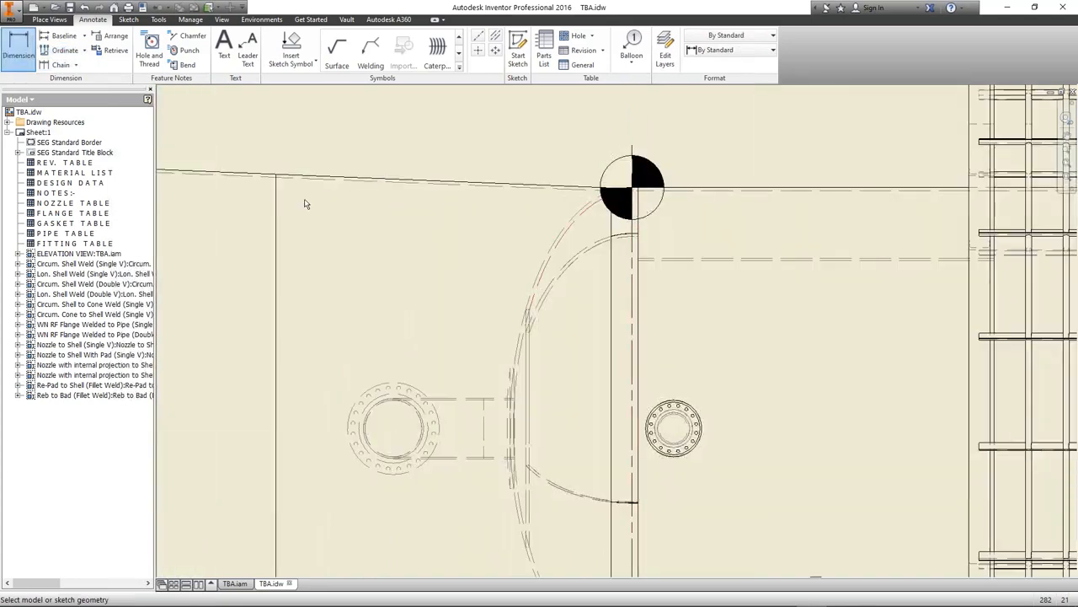
pyautogui.click(58, 52)
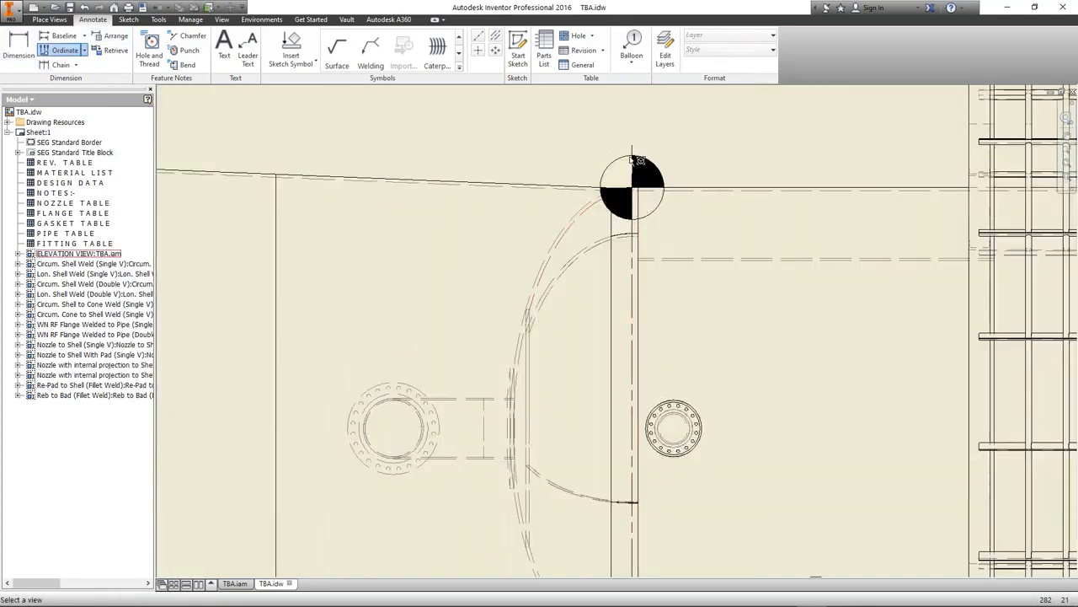
pyautogui.scroll(7, 635, 165)
pyautogui.moveTo(371, 165); pyautogui.dragTo(421, 207, button='middle')
pyautogui.scroll(-6, 423, 206)
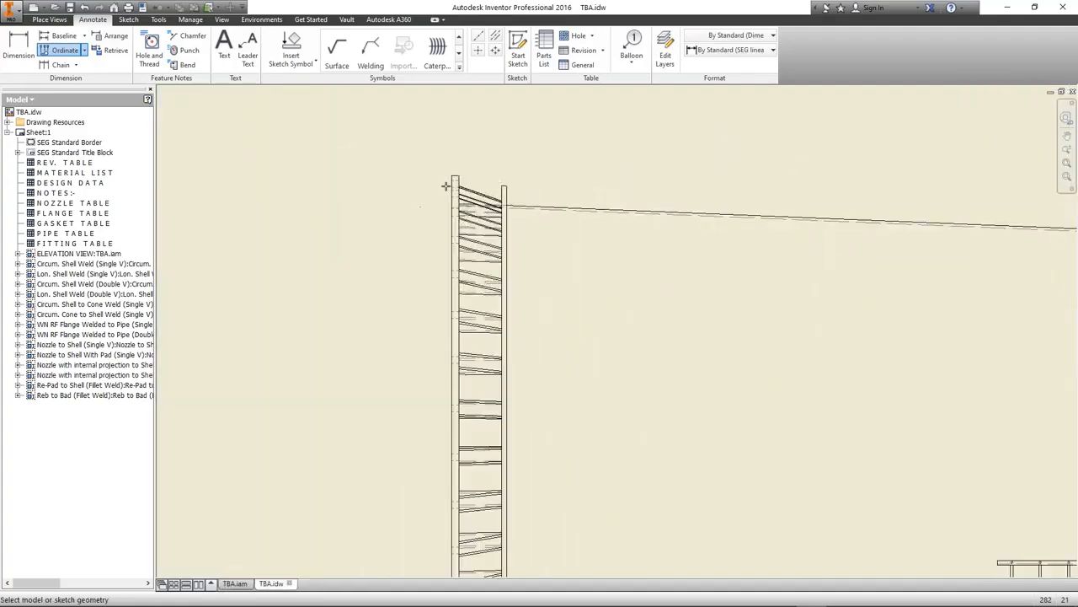
pyautogui.click(451, 186)
pyautogui.rightClick(473, 120)
pyautogui.click(504, 122)
pyautogui.scroll(3, 486, 118)
pyautogui.moveTo(469, 102); pyautogui.dragTo(471, 211, button='middle')
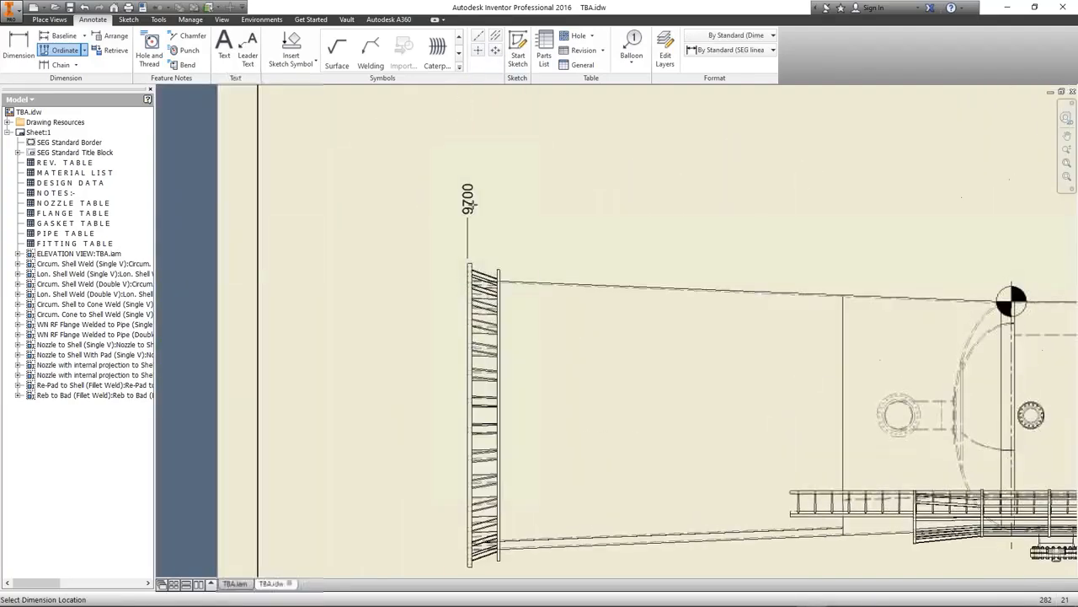
pyautogui.click(467, 197)
pyautogui.moveTo(771, 226); pyautogui.dragTo(574, 195, button='middle')
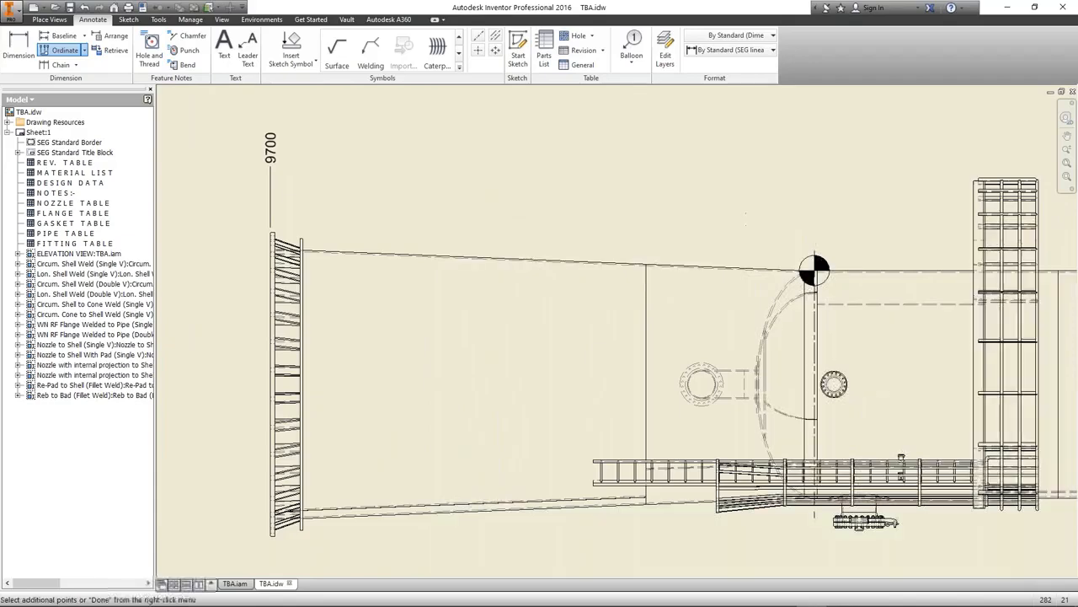
# Add a center mark to the hidden nozzle just below the first cone in the elevation view
pyautogui.moveTo(1011, 322); pyautogui.dragTo(679, 309, button='middle')
pyautogui.press('Escape')
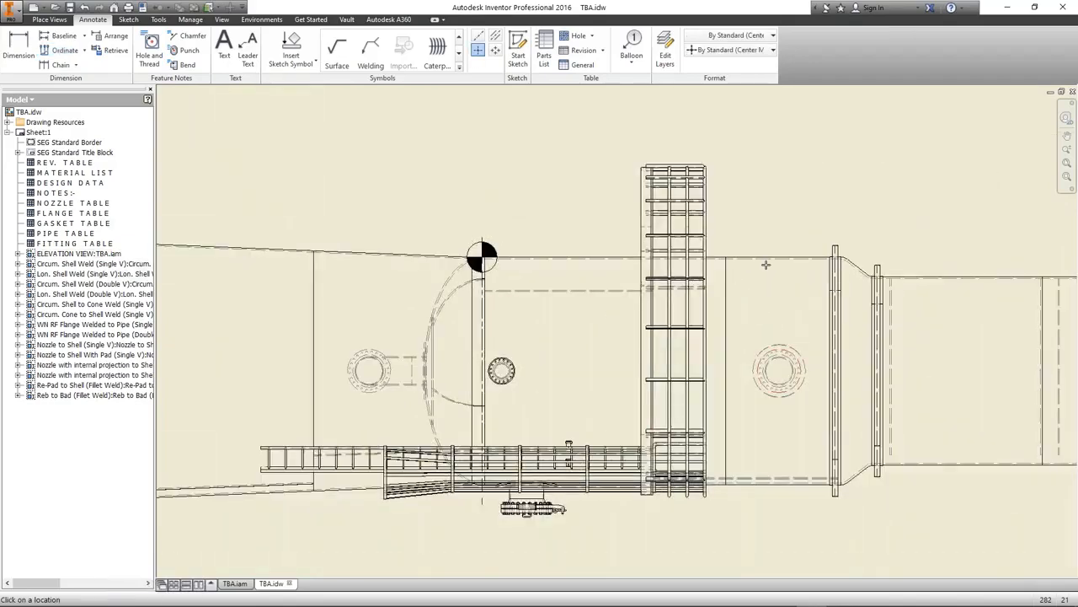
pyautogui.click(773, 346)
pyautogui.press('Escape')
# Add an ordinate dimension from the center mark of the nozzle below the first cone, placed above the shell
pyautogui.click(66, 50)
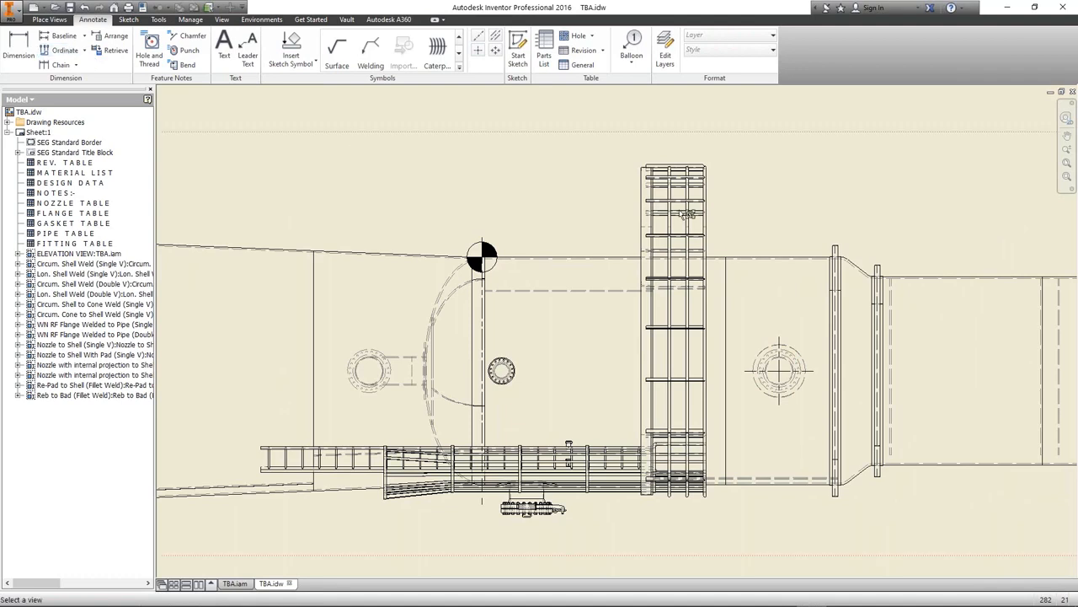
pyautogui.rightClick(785, 232)
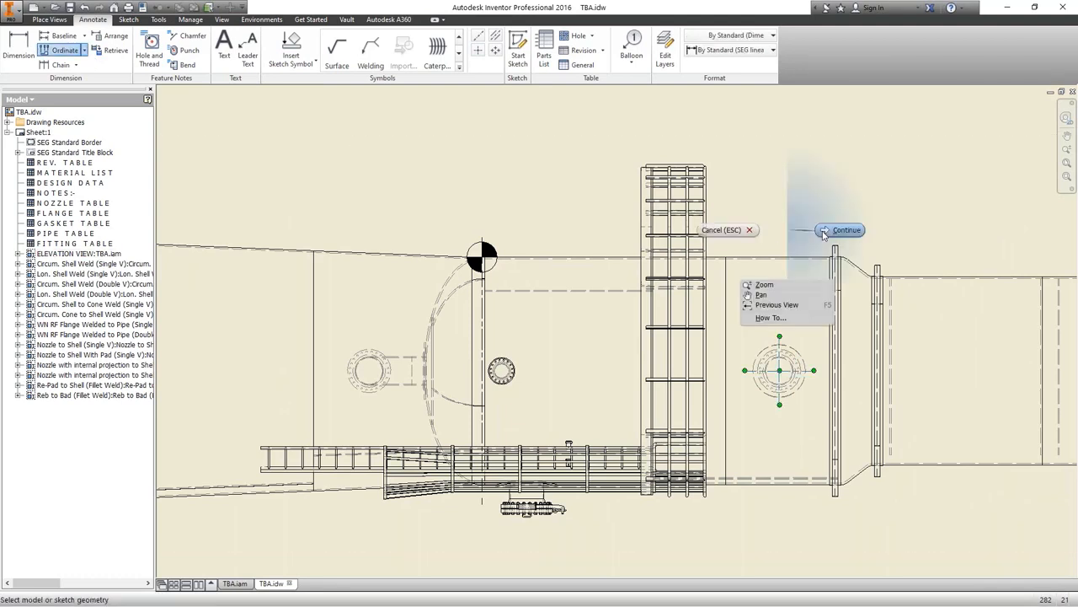
pyautogui.click(823, 231)
pyautogui.click(719, 177)
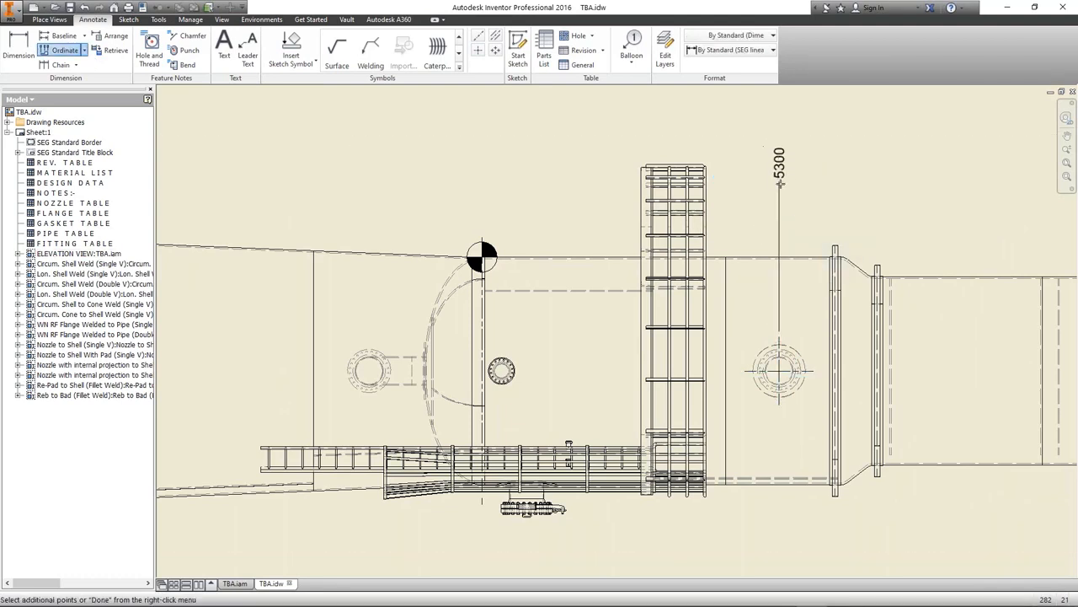
pyautogui.press('Escape')
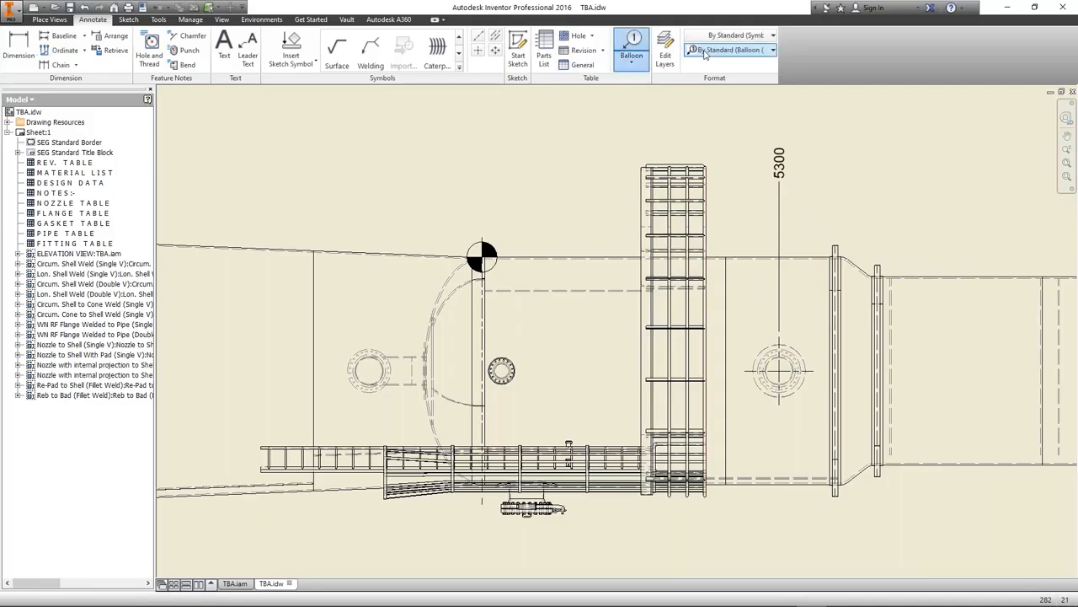
# Add a Nozzle Tag No. balloon for nozzle I3, aligned directly above its ordinate dimension
pyautogui.click(631, 46)
pyautogui.click(773, 49)
pyautogui.click(721, 140)
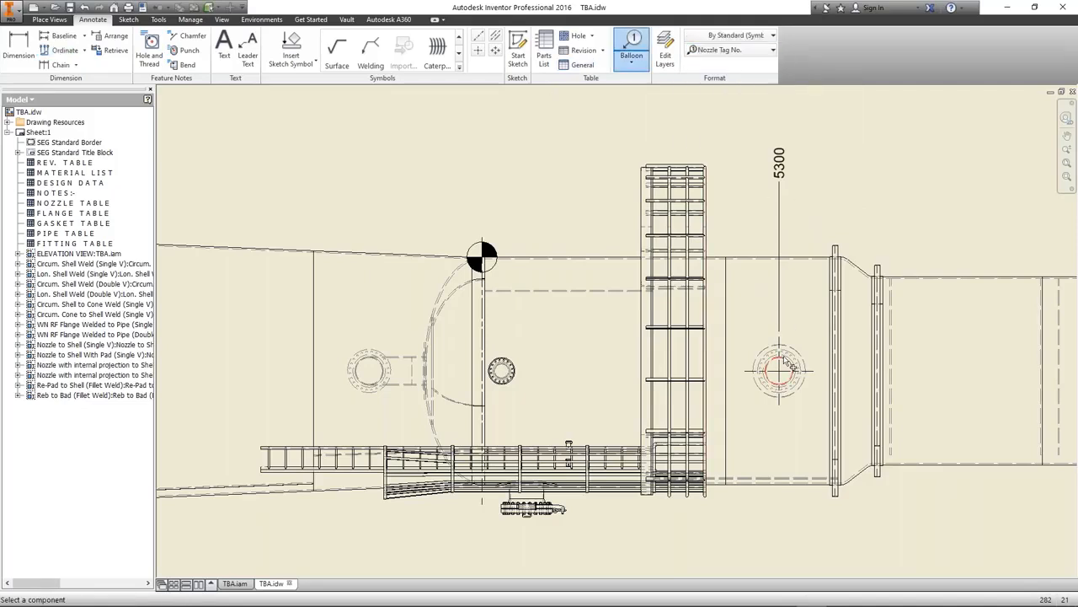
pyautogui.scroll(5, 783, 354)
pyautogui.click(777, 331)
pyautogui.scroll(-4, 783, 261)
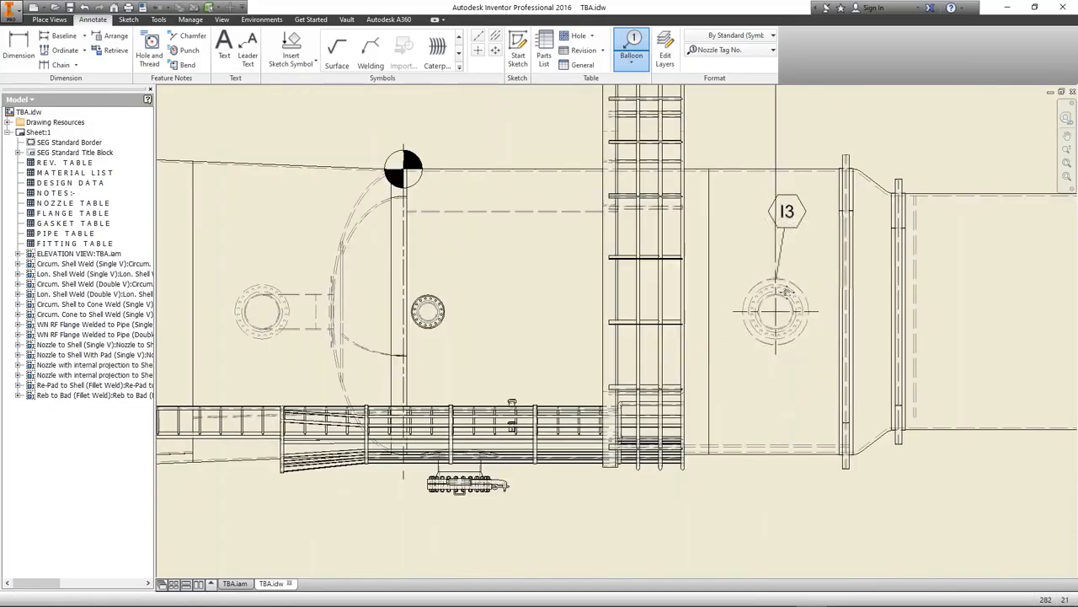
pyautogui.scroll(1, 784, 223)
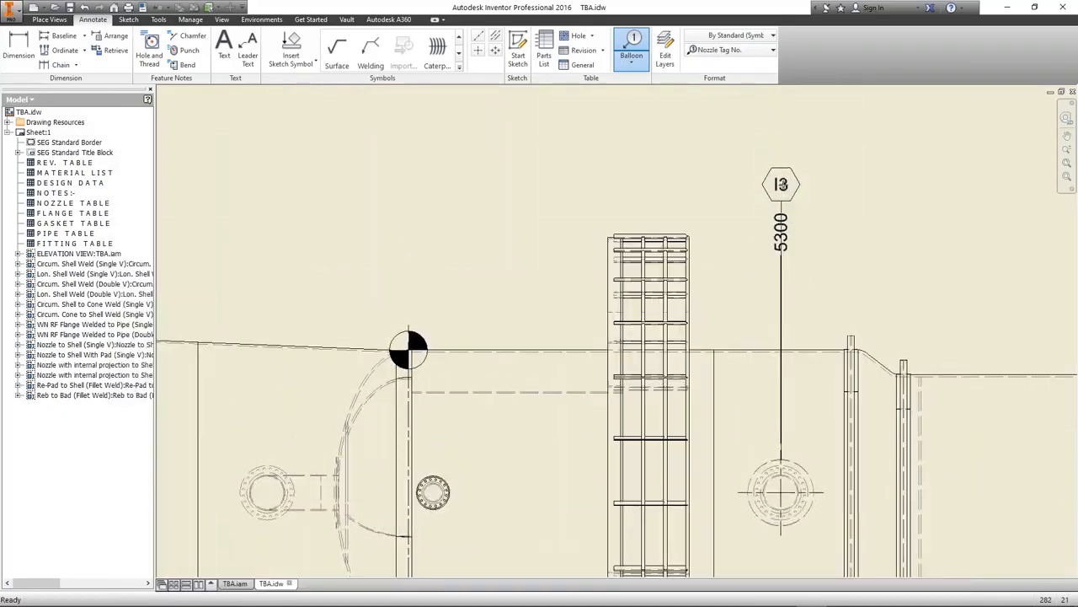
pyautogui.rightClick(781, 184)
pyautogui.click(824, 185)
# Dimension the lengths of the three shell courses between the bottom tangent line and the first cone, in one row above the shell
pyautogui.click(16, 48)
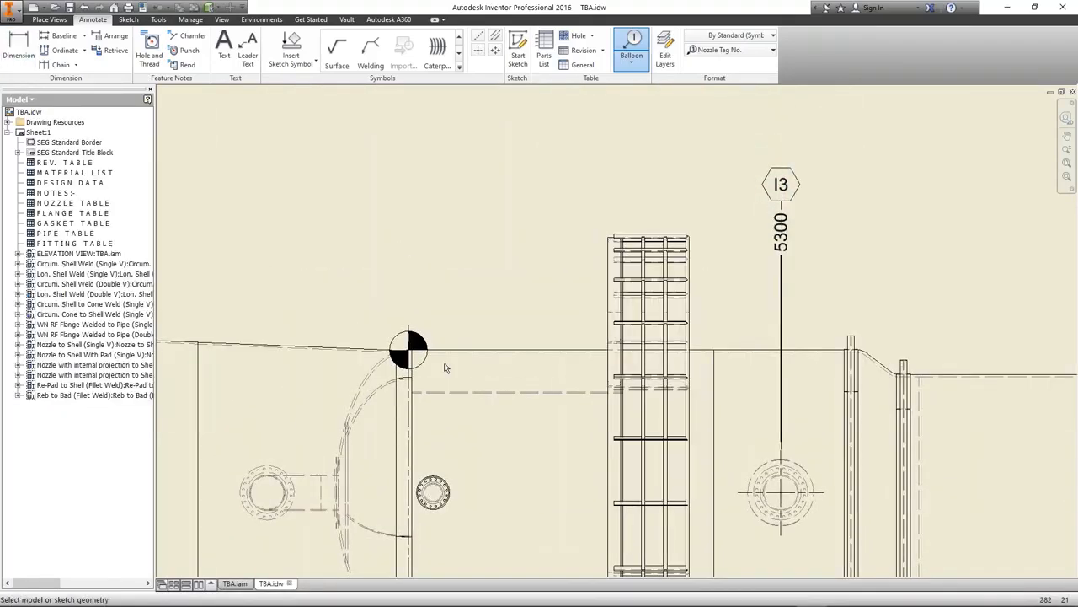
pyautogui.click(446, 351)
pyautogui.click(518, 153)
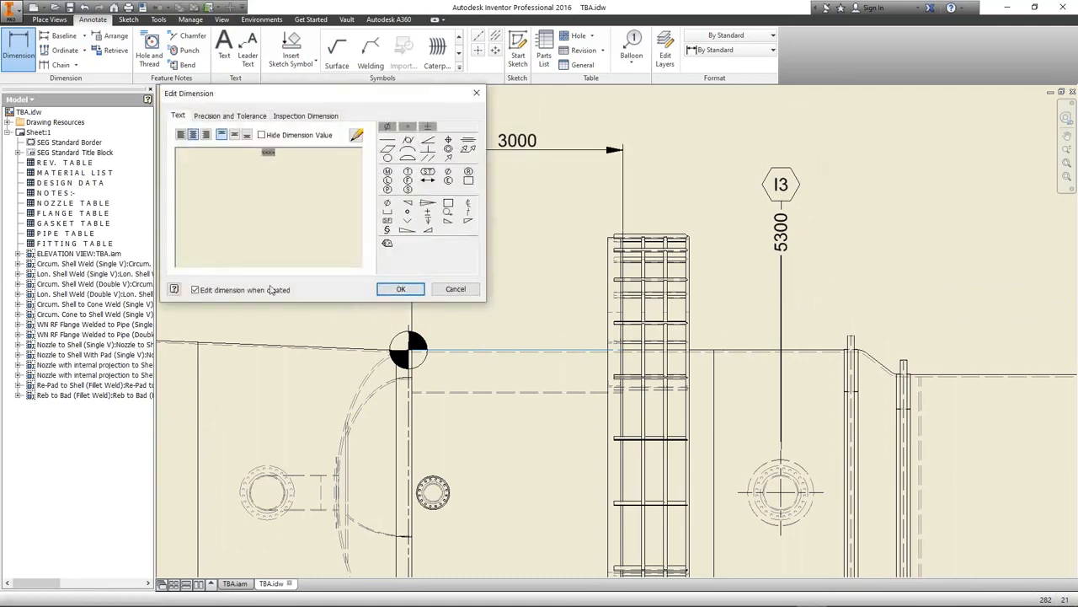
pyautogui.click(401, 289)
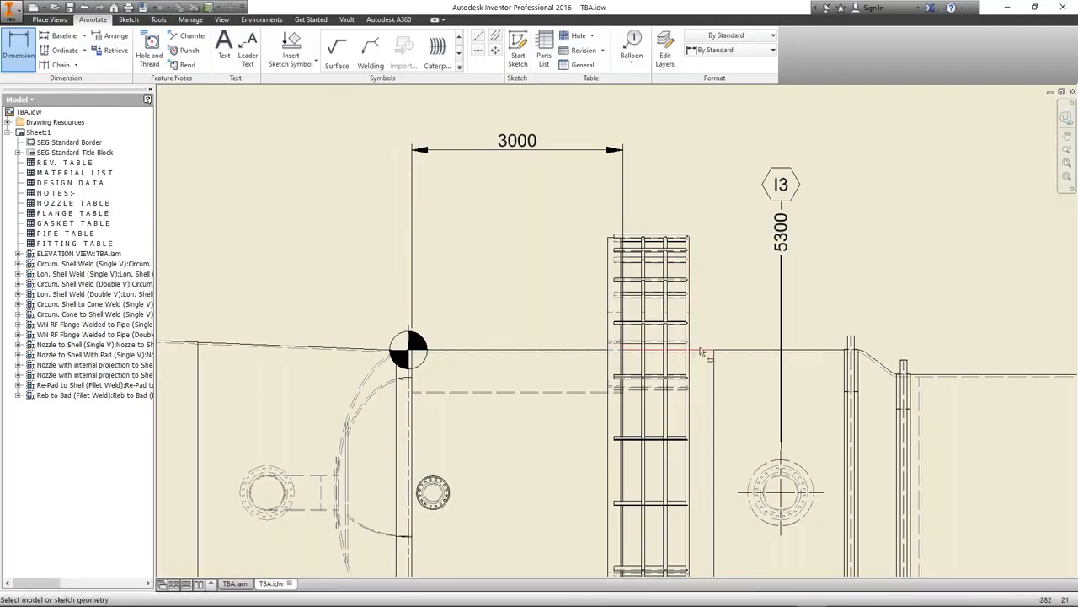
pyautogui.click(703, 352)
pyautogui.click(640, 148)
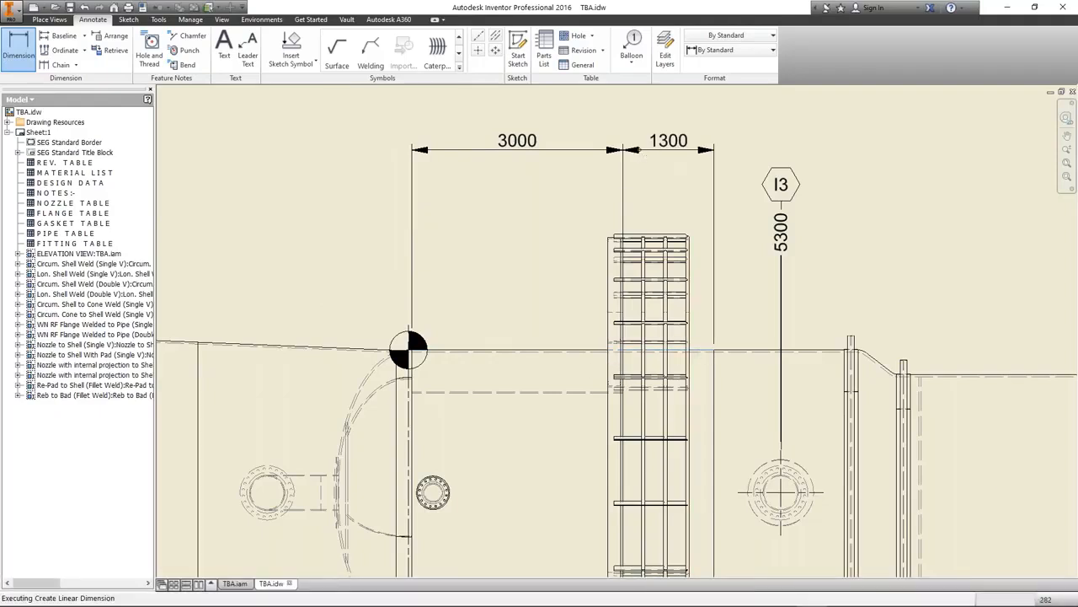
pyautogui.click(756, 353)
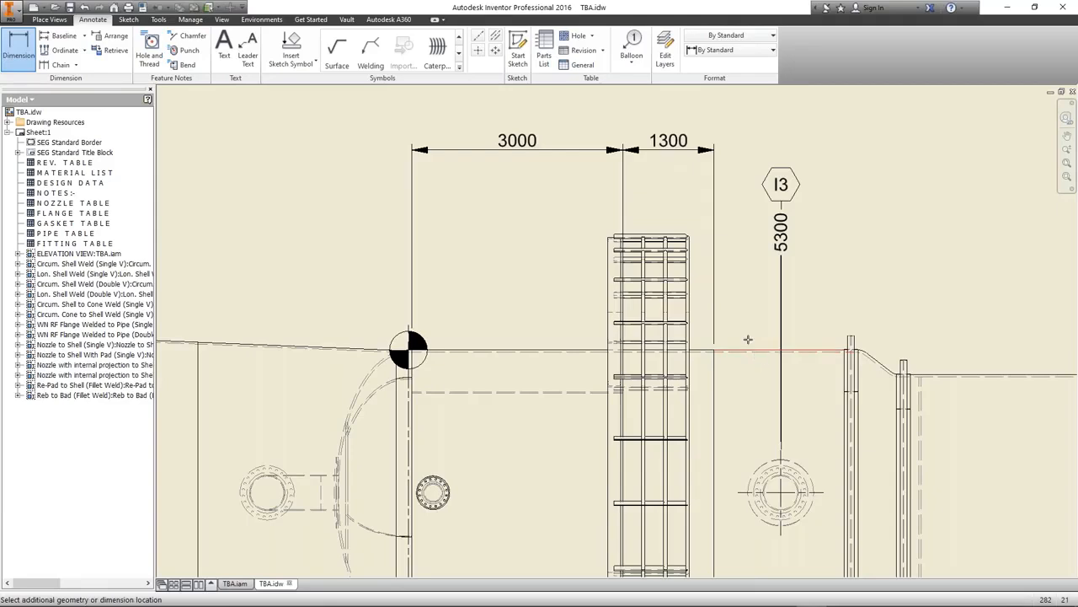
pyautogui.click(729, 153)
# Dimension the inner diameter of the shell course just above the first cone, with the dimension inside the shell outline
pyautogui.scroll(3, 738, 162)
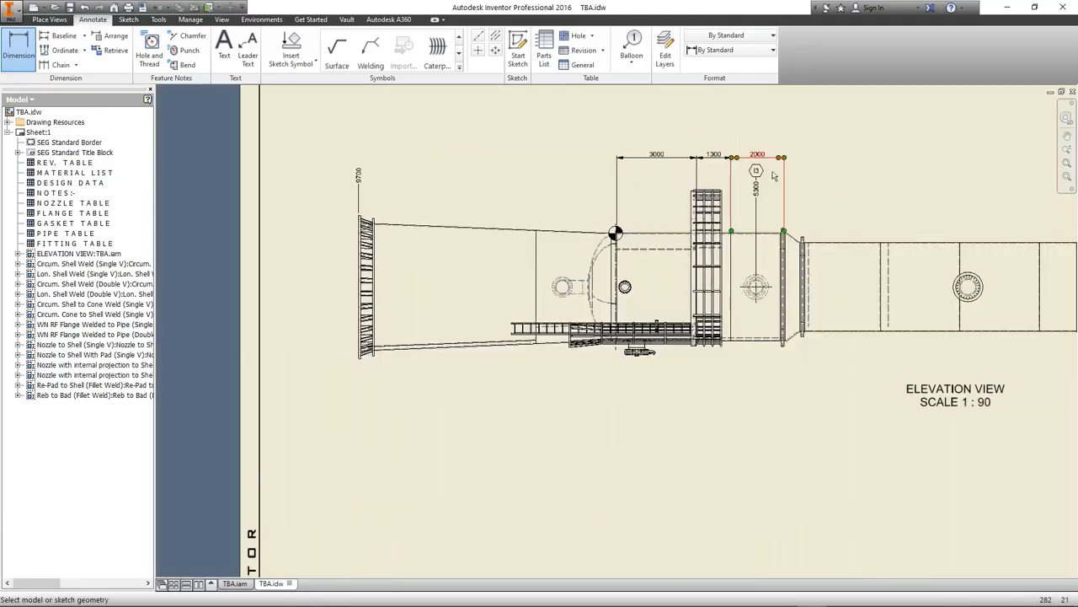
pyautogui.moveTo(773, 173); pyautogui.dragTo(529, 195, button='middle')
pyautogui.moveTo(603, 213); pyautogui.dragTo(626, 233, button='middle')
pyautogui.scroll(3, 621, 368)
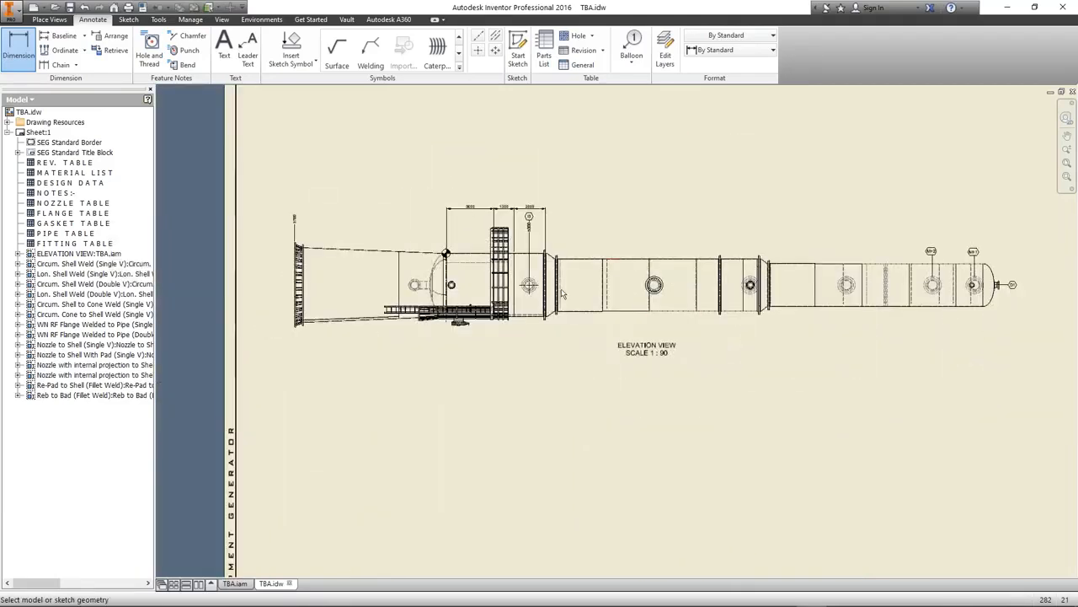
pyautogui.scroll(-2, 581, 268)
pyautogui.scroll(-2, 487, 240)
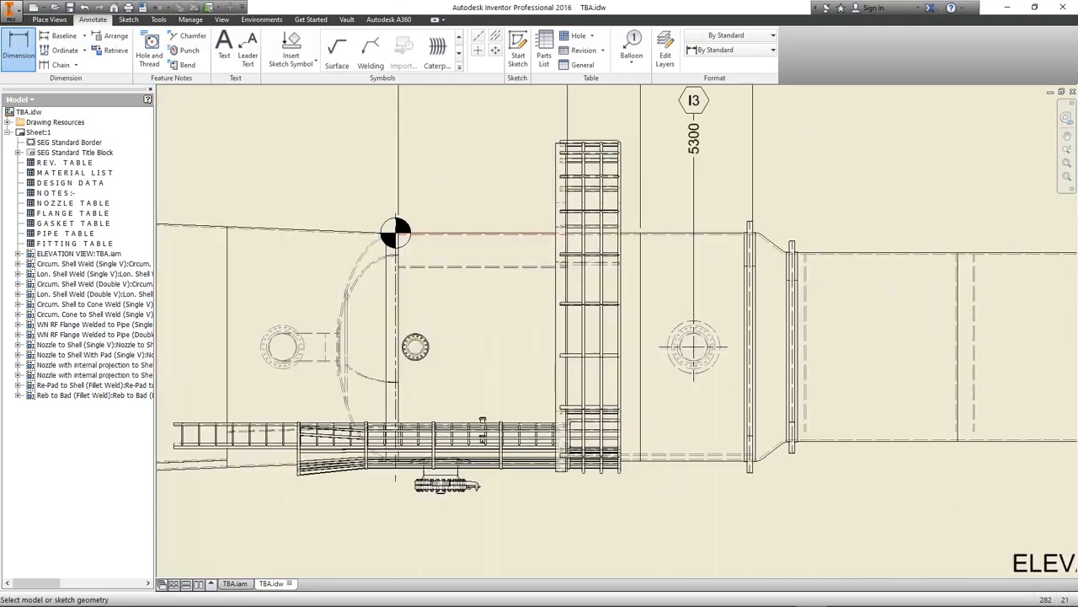
pyautogui.click(895, 254)
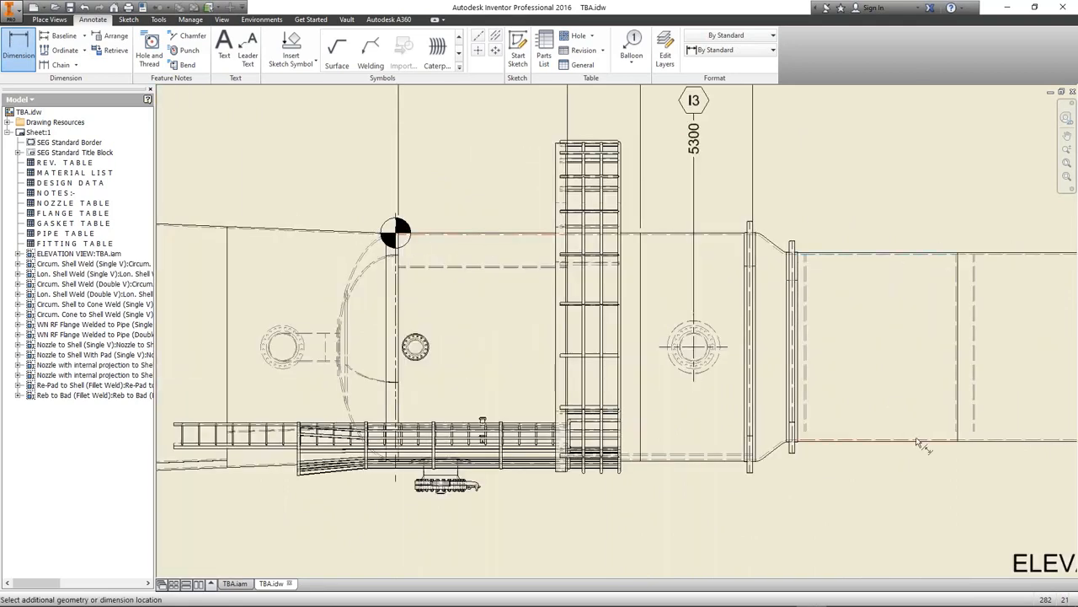
pyautogui.click(924, 439)
pyautogui.click(906, 354)
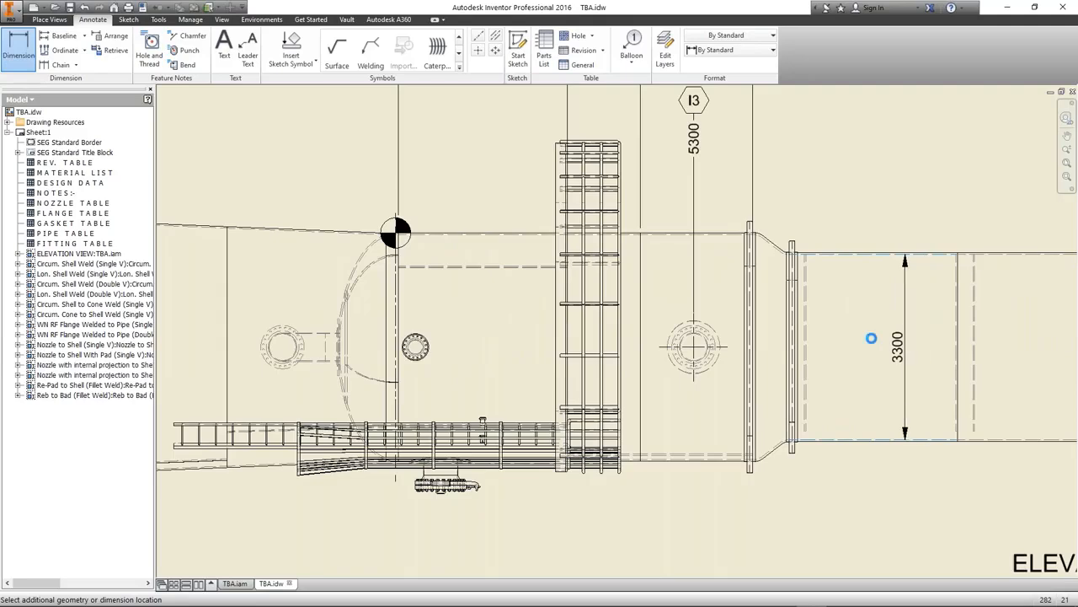
# Dimension the wall thickness of the shell course just above the first cone, in line with its diameter dimension
pyautogui.moveTo(923, 265); pyautogui.dragTo(756, 249, button='middle')
pyautogui.scroll(-2, 756, 248)
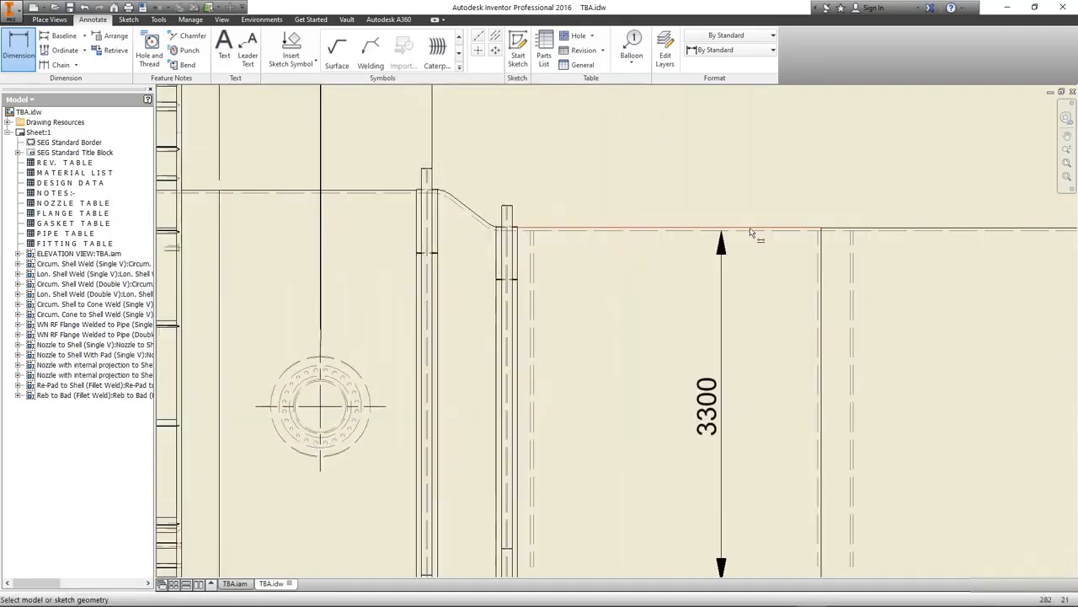
pyautogui.click(753, 230)
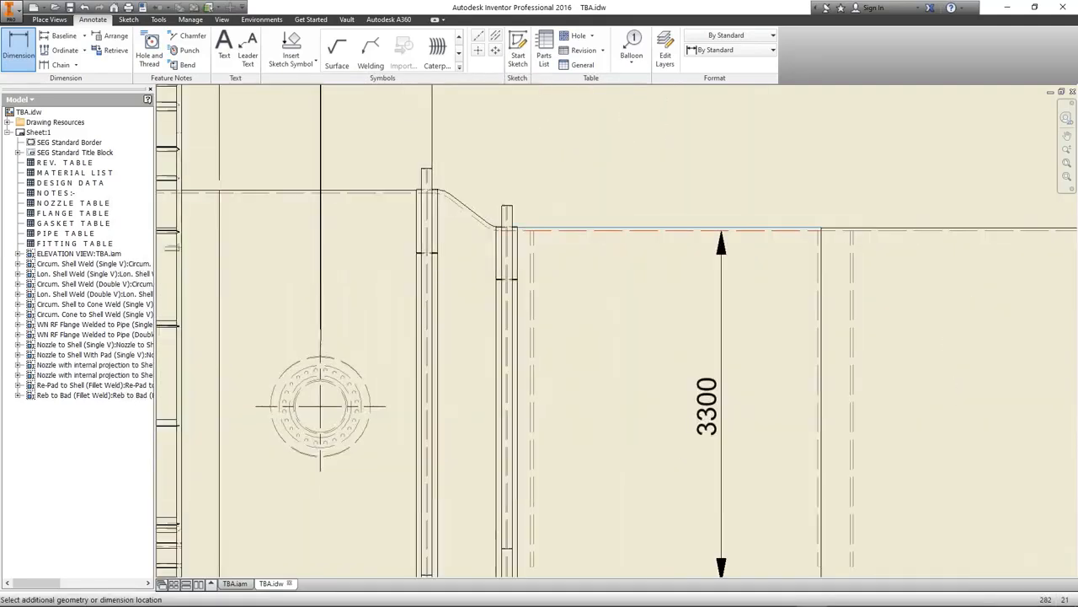
pyautogui.click(744, 166)
pyautogui.scroll(4, 730, 225)
pyautogui.scroll(4, 730, 225)
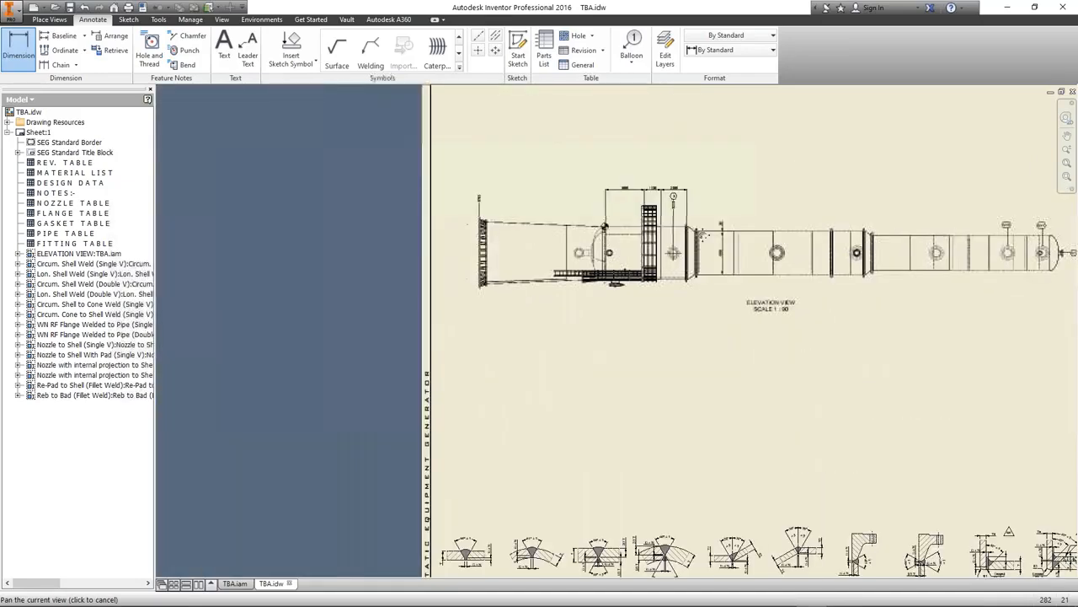
pyautogui.moveTo(730, 225); pyautogui.dragTo(678, 242, button='middle')
pyautogui.press('Escape')
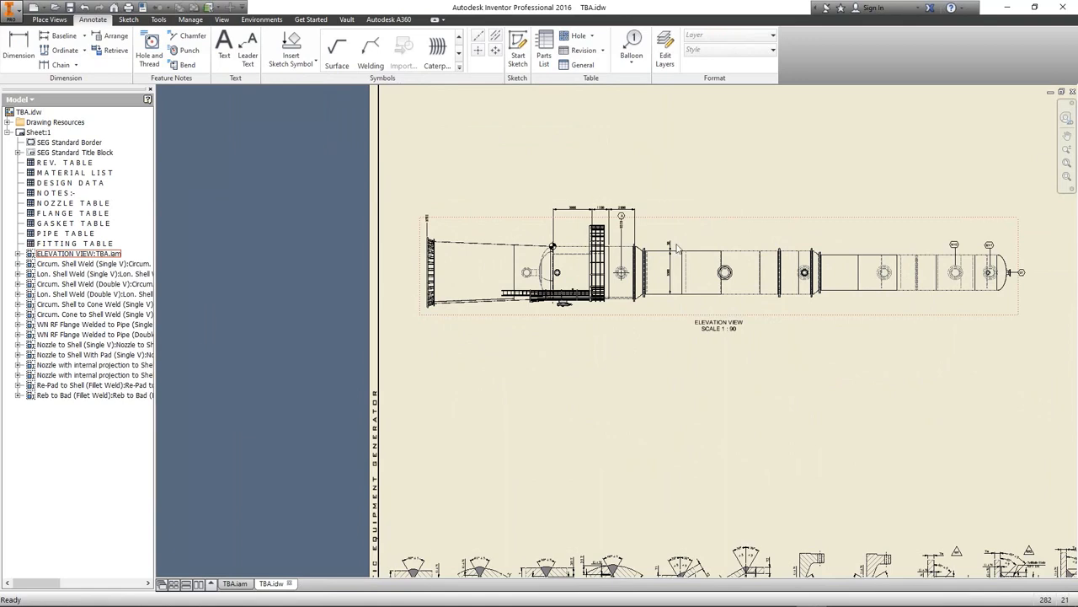
pyautogui.scroll(-8, 649, 247)
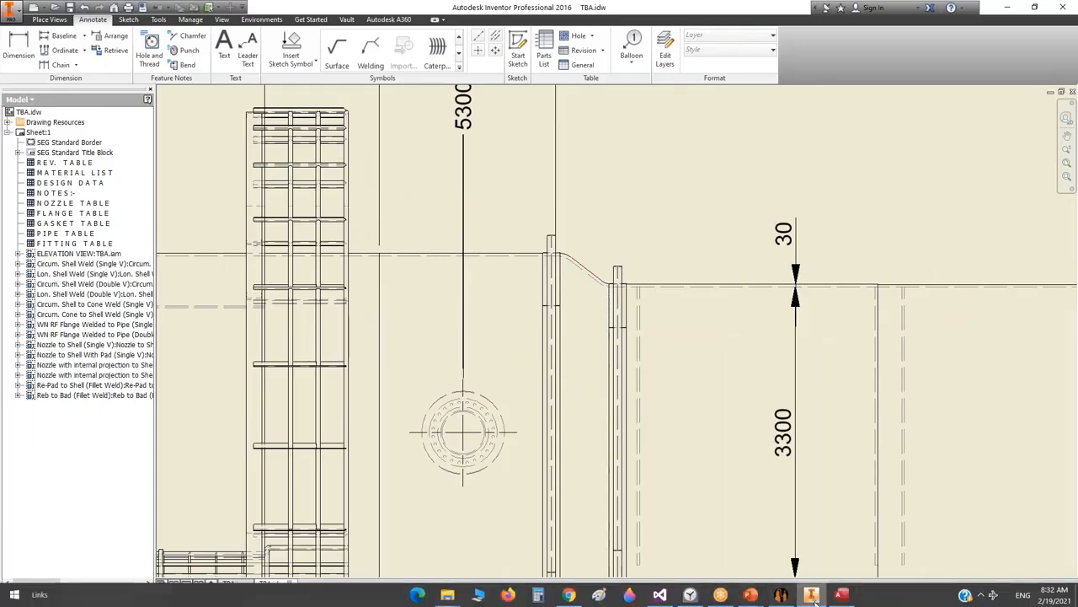
# Switch to the PV Elite Integration tool presentation in PowerPoint and review the Logic Dimensions slide about cone knuckle radii
pyautogui.click(841, 595)
pyautogui.moveTo(751, 595)
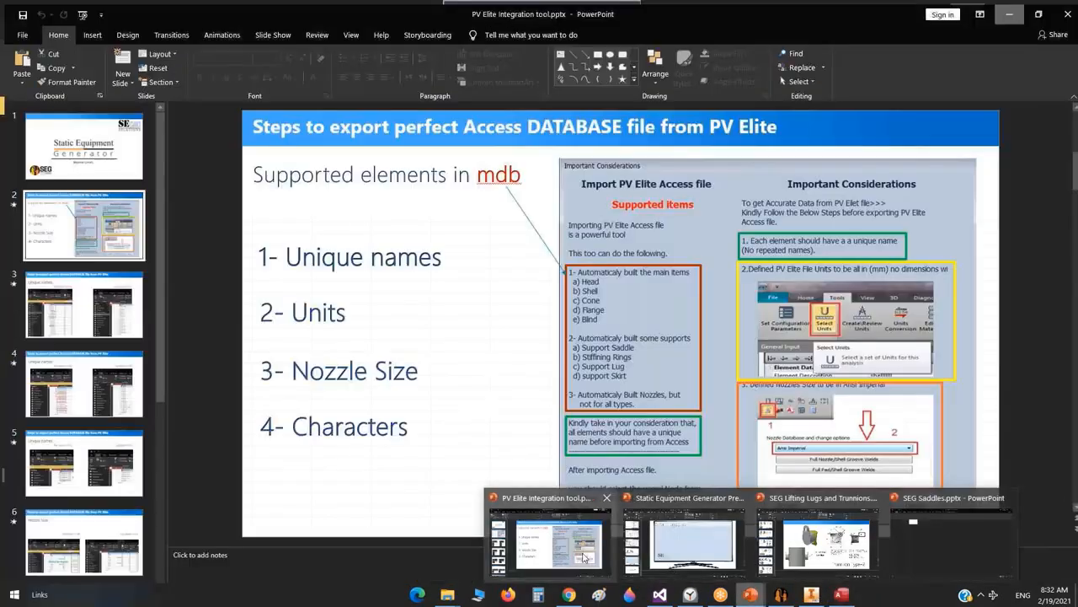
pyautogui.click(552, 540)
pyautogui.scroll(-5, 159, 469)
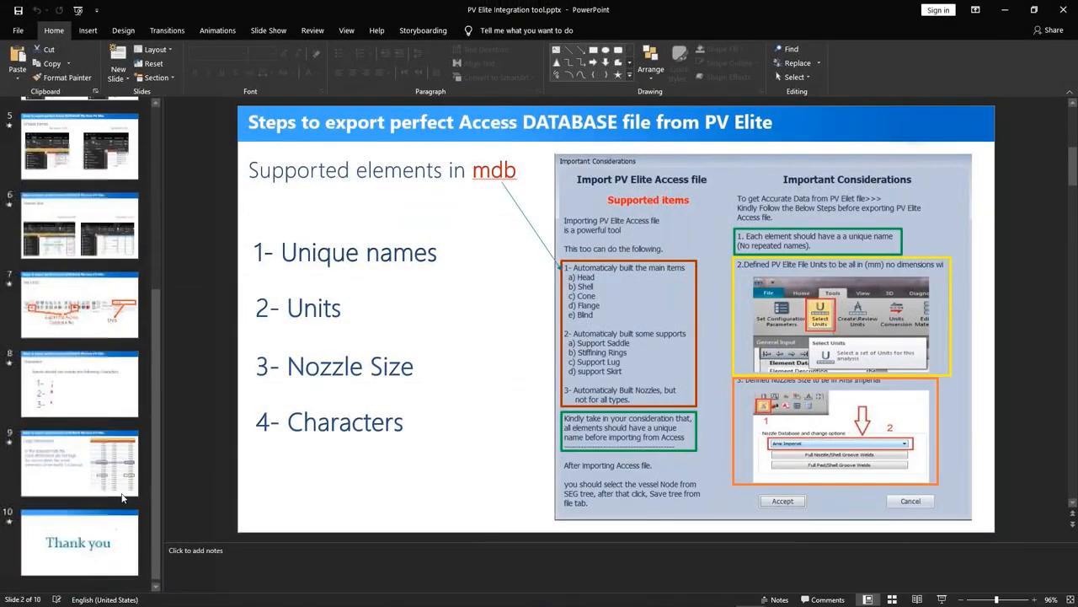
pyautogui.click(79, 460)
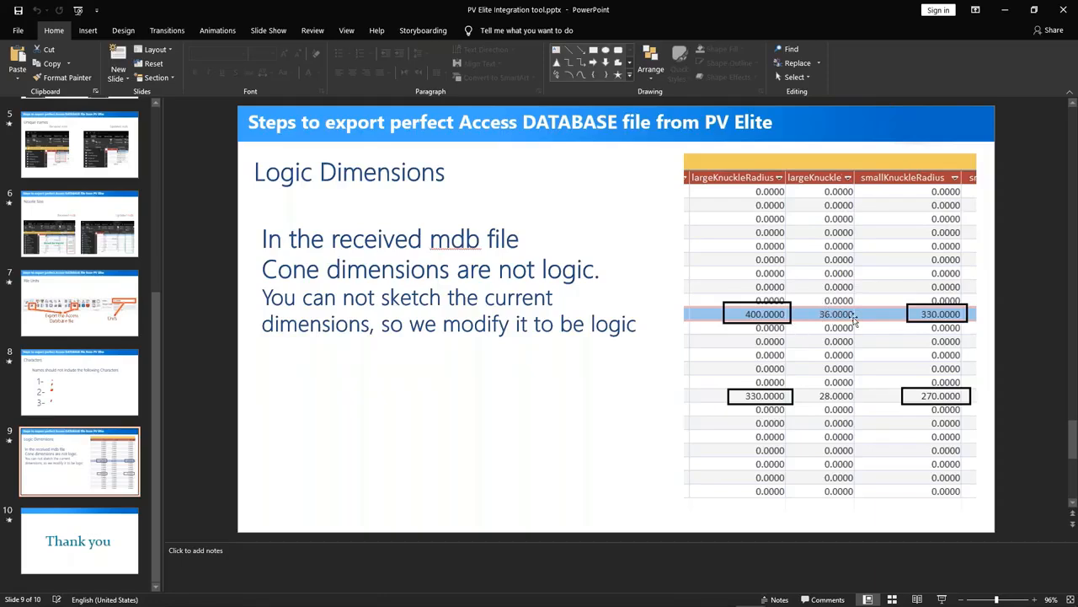
pyautogui.moveTo(914, 605)
# Switch back to Inventor and open the first cone, TBA - CONE-1, as its own part from the TBA assembly
pyautogui.click(812, 595)
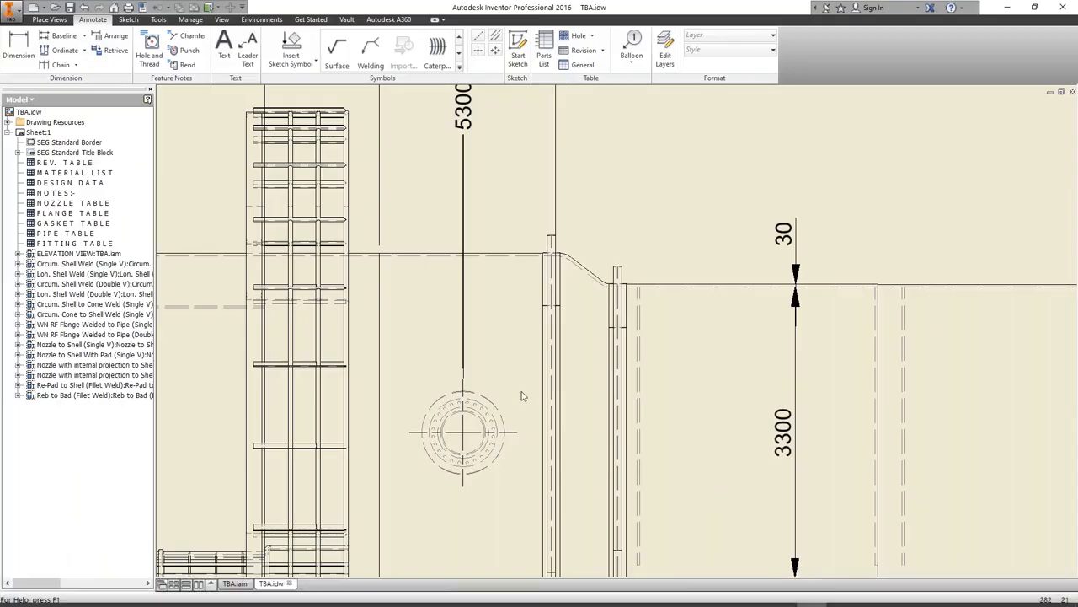
pyautogui.click(212, 586)
pyautogui.click(237, 586)
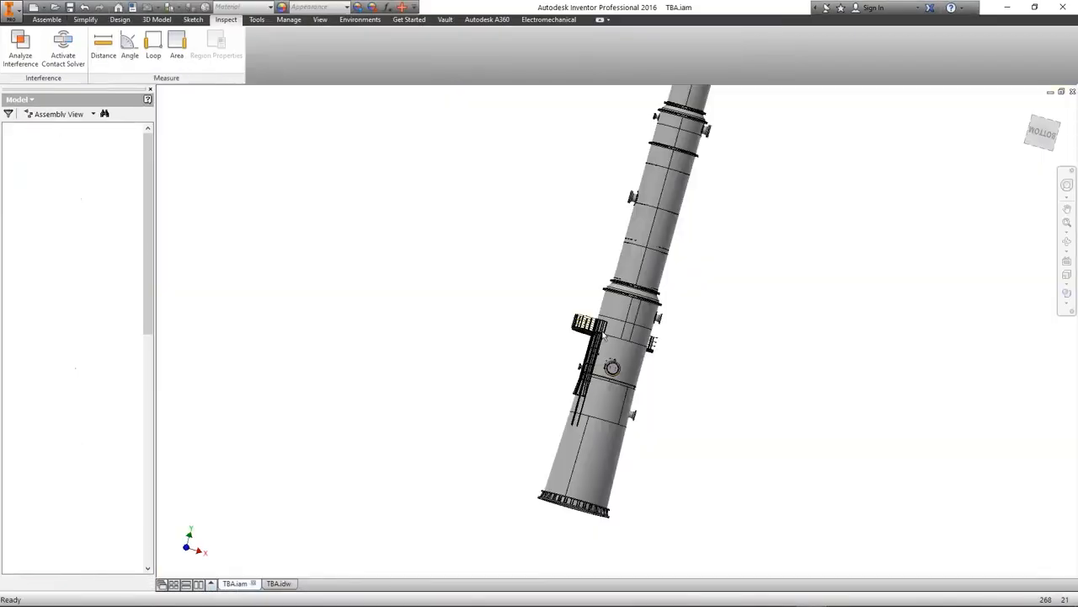
pyautogui.scroll(-5, 604, 336)
pyautogui.rightClick(639, 274)
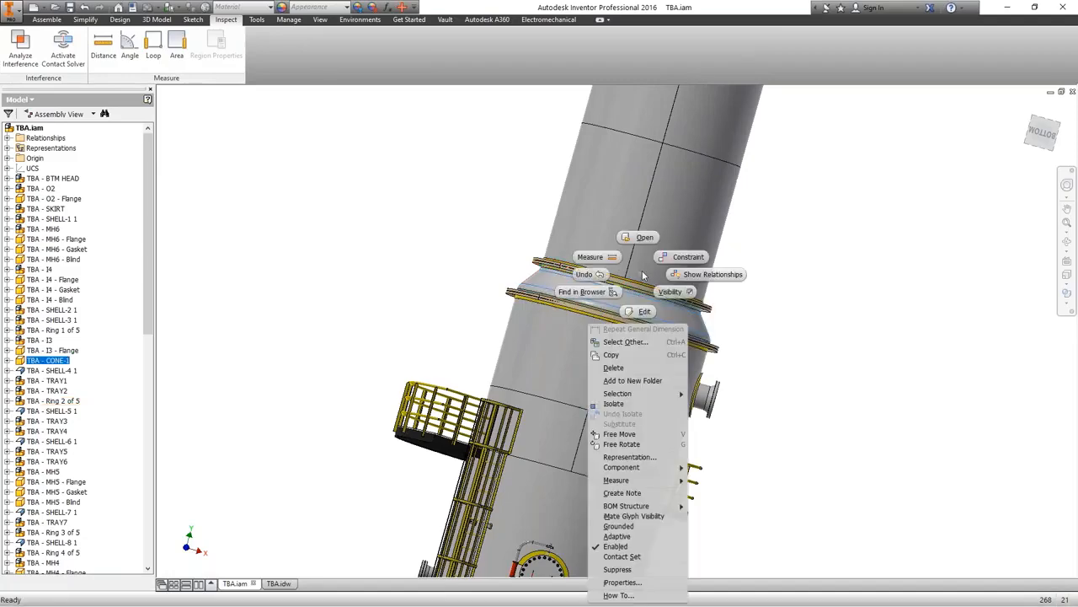
pyautogui.click(644, 239)
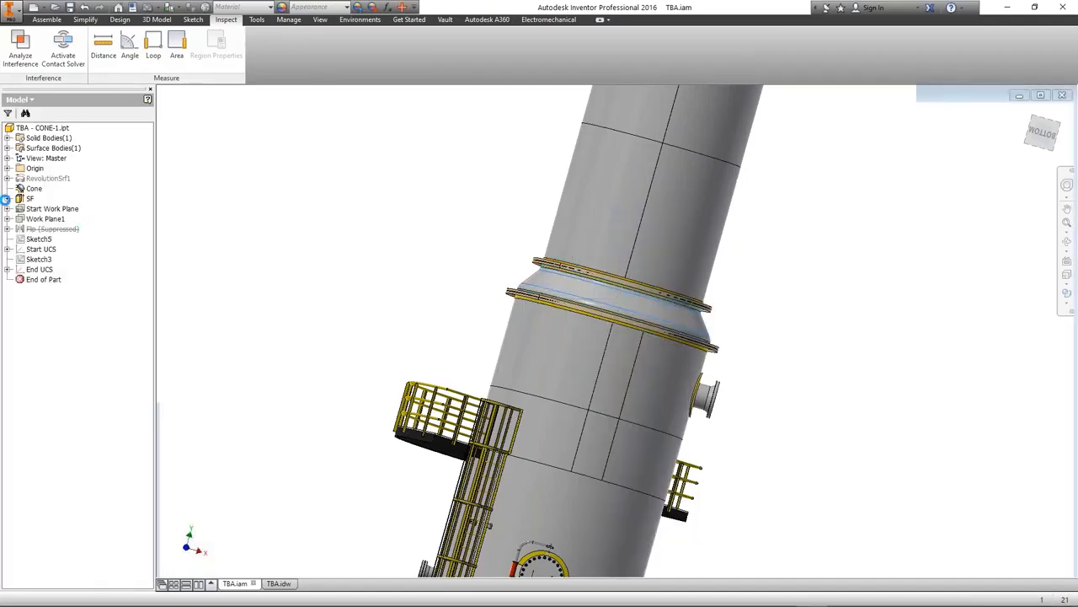
# Open Sketch1 of the cone's revolved surface for editing
pyautogui.click(8, 178)
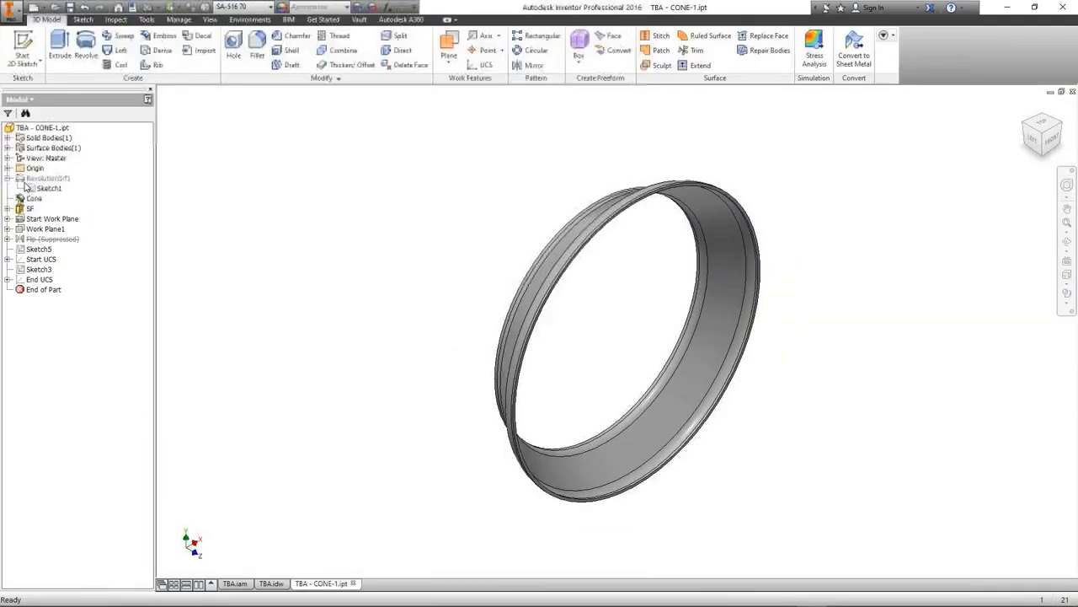
pyautogui.click(47, 187)
pyautogui.doubleClick(46, 188)
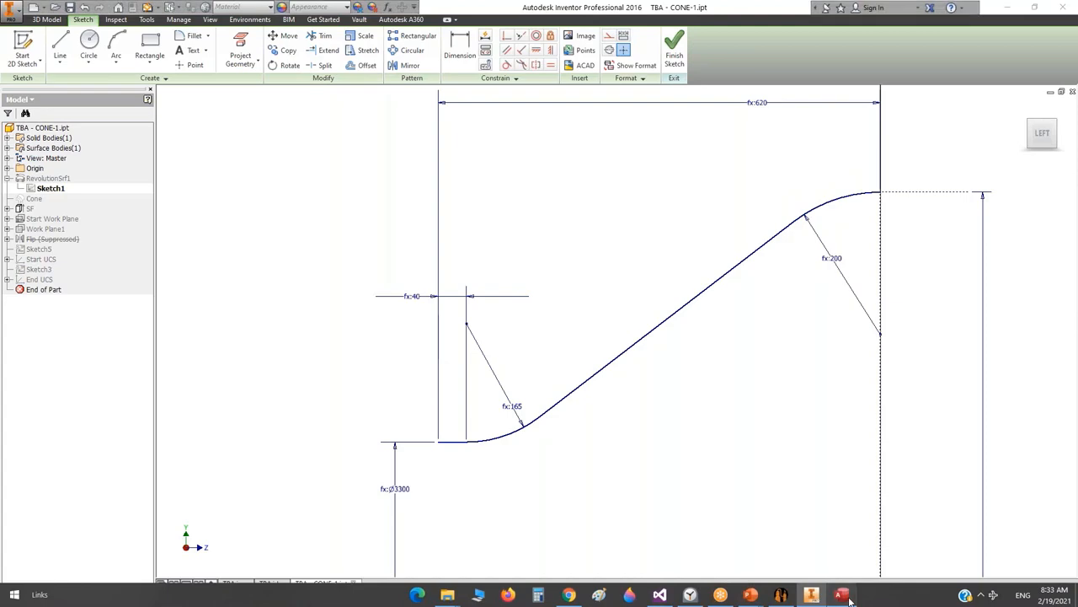
# Check the cone knuckle radii on the Logic Dimensions slide in PowerPoint and return to the cone sketch in Inventor
pyautogui.click(842, 595)
pyautogui.moveTo(763, 598)
pyautogui.click(539, 539)
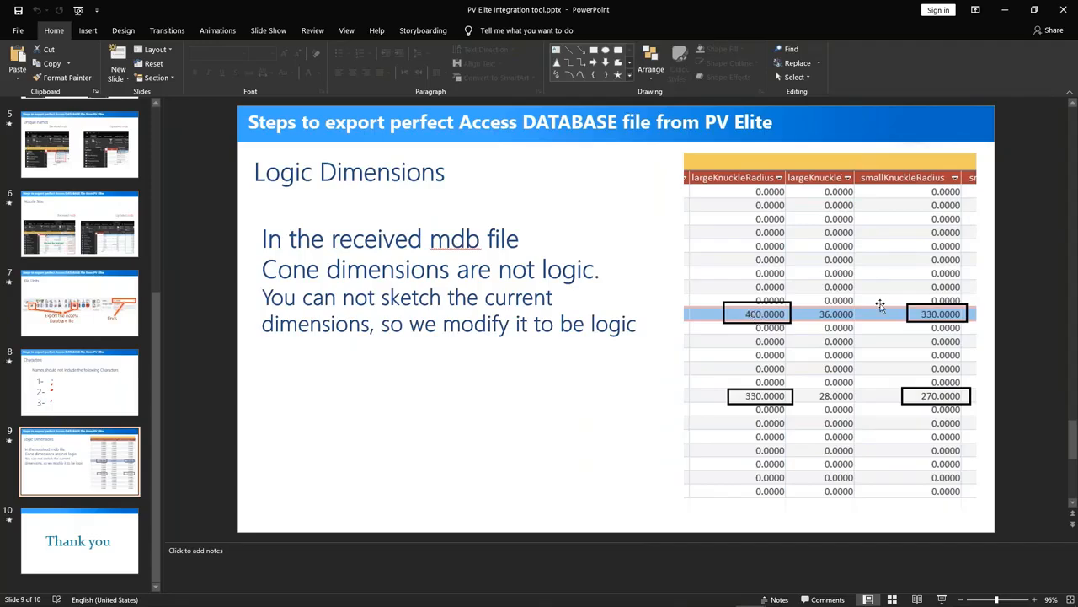
pyautogui.click(1004, 10)
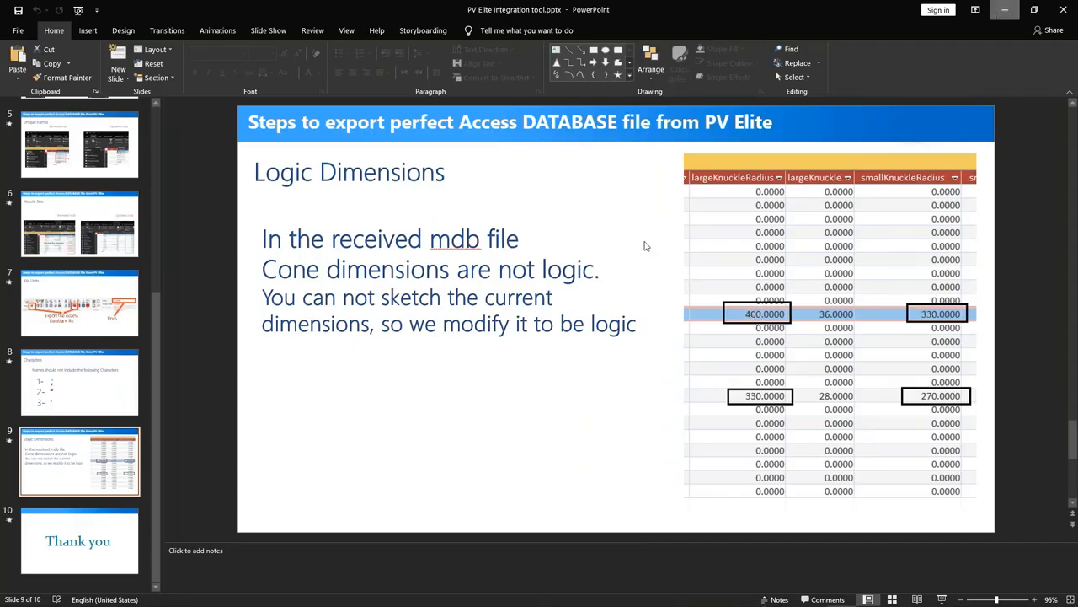
pyautogui.click(1004, 10)
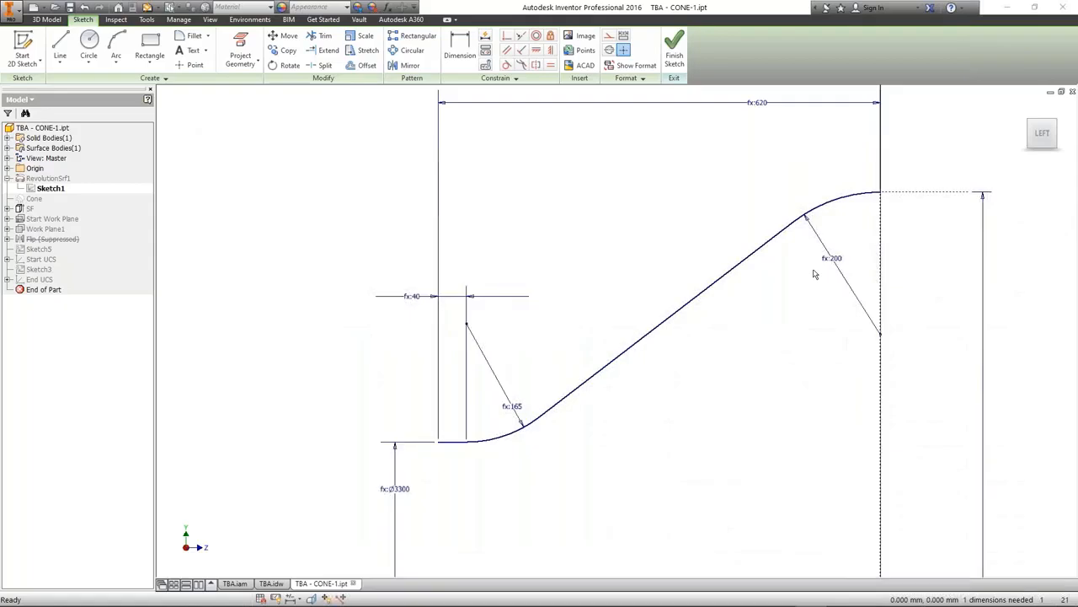
# Set the large-end knuckle radius in the cone sketch to KR+200
pyautogui.doubleClick(831, 258)
pyautogui.write('KR')
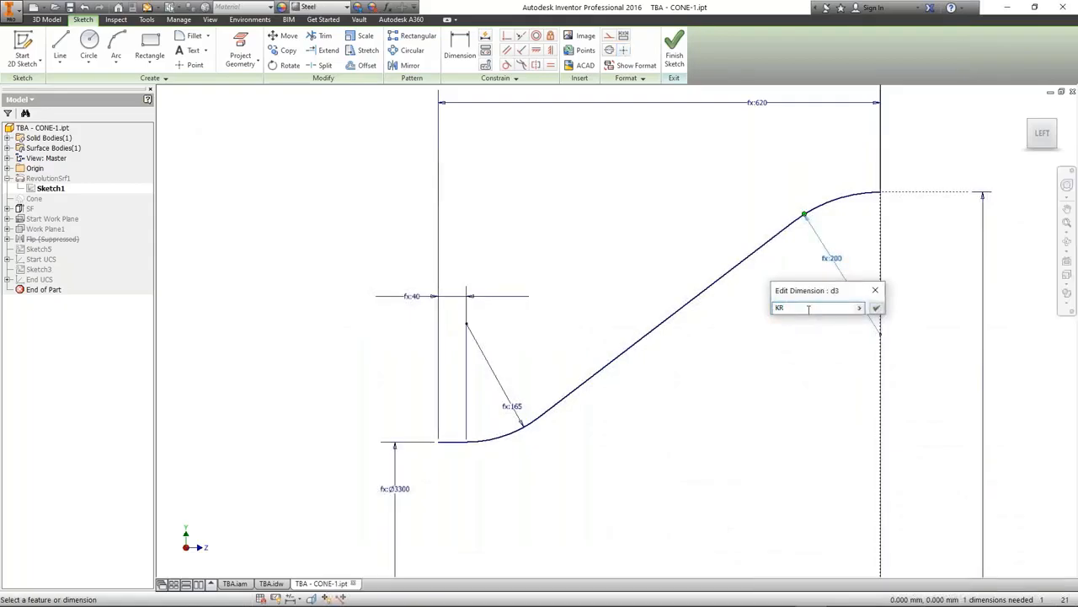
pyautogui.write('+200')
pyautogui.press('Return')
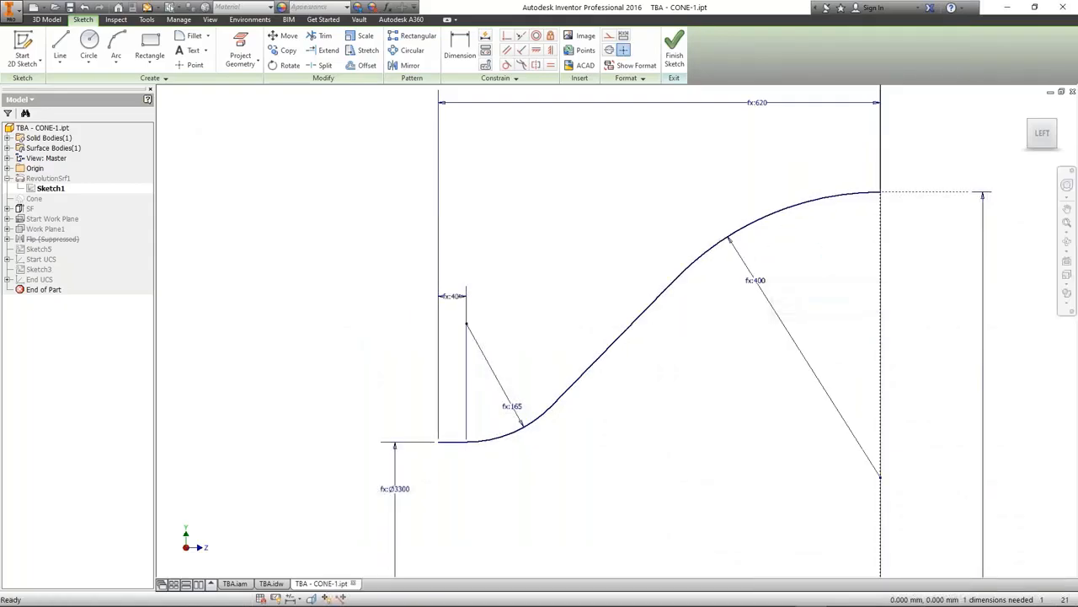
# Try to set the small-end knuckle radius in the cone sketch to 330 mm instead of KR_Neck
pyautogui.doubleClick(511, 406)
pyautogui.write('KR_Neck')
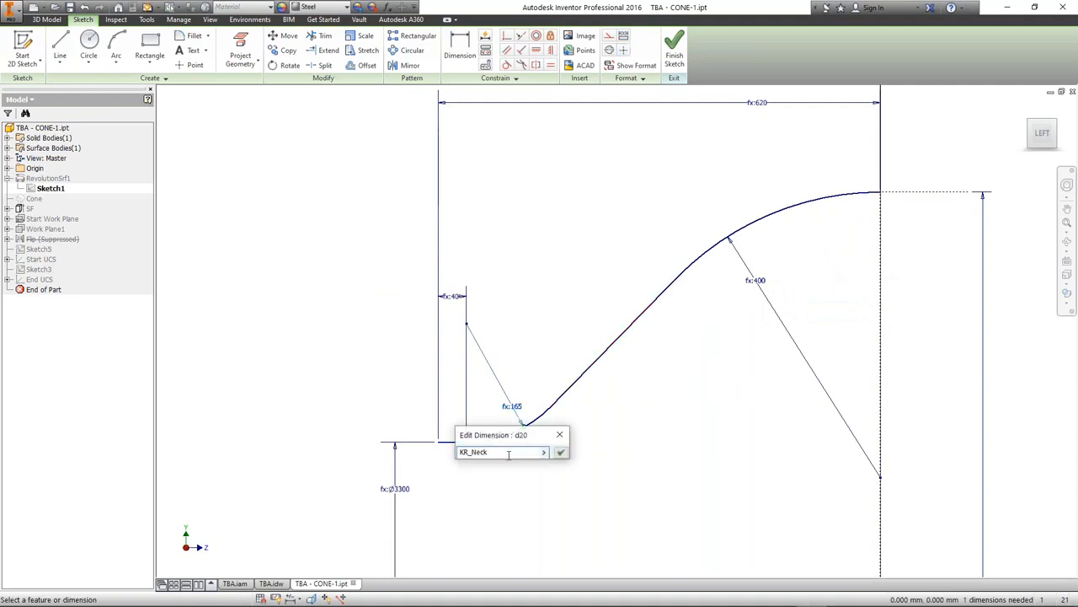
pyautogui.moveTo(508, 455); pyautogui.dragTo(457, 453)
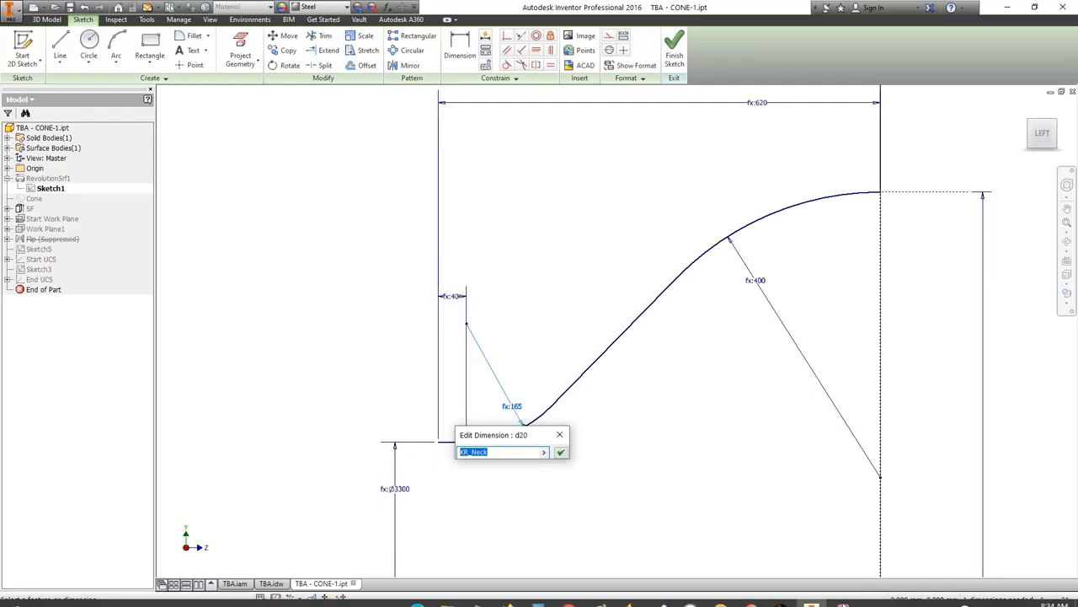
pyautogui.moveTo(751, 595)
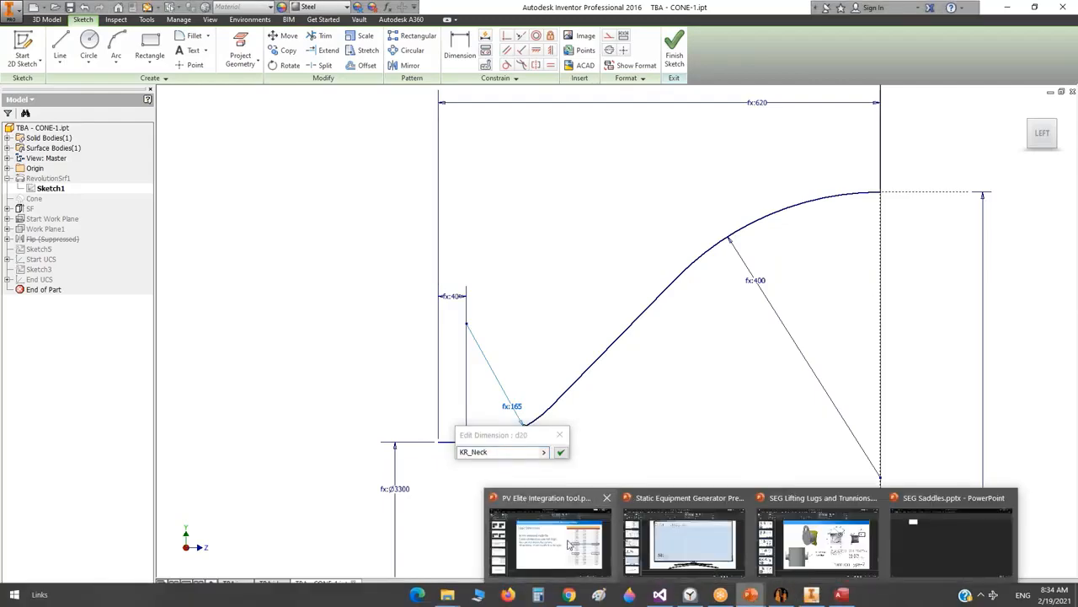
pyautogui.moveTo(568, 546)
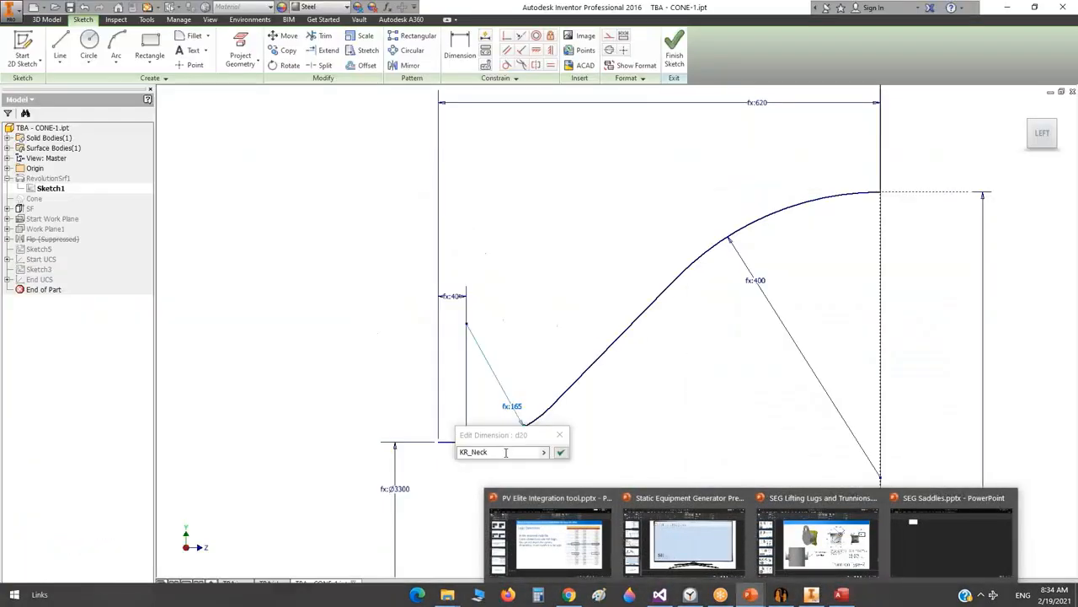
pyautogui.write('330')
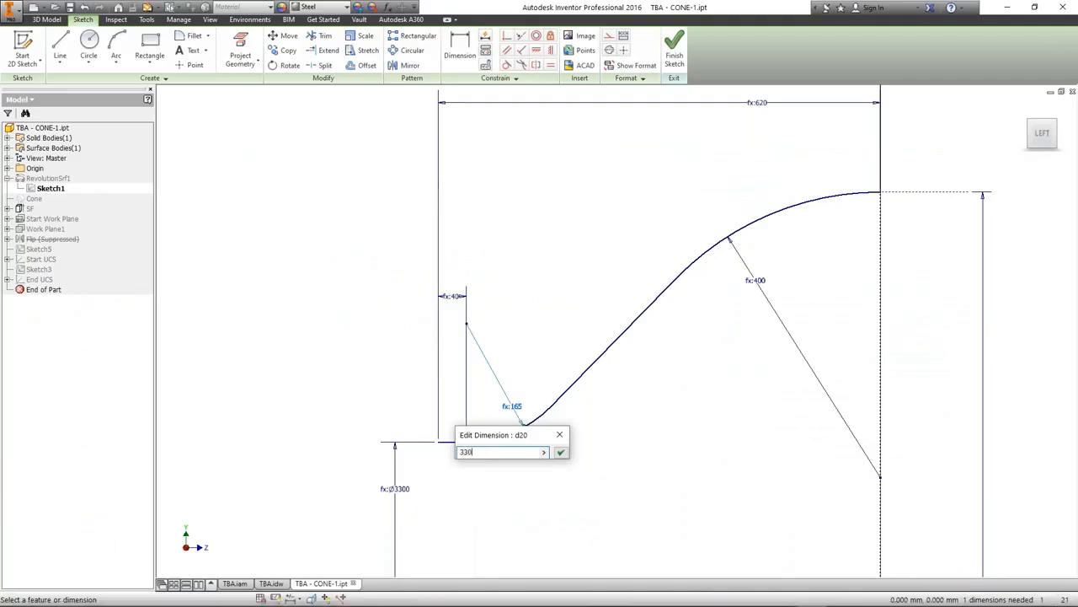
pyautogui.press('Escape')
pyautogui.scroll(3, 491, 415)
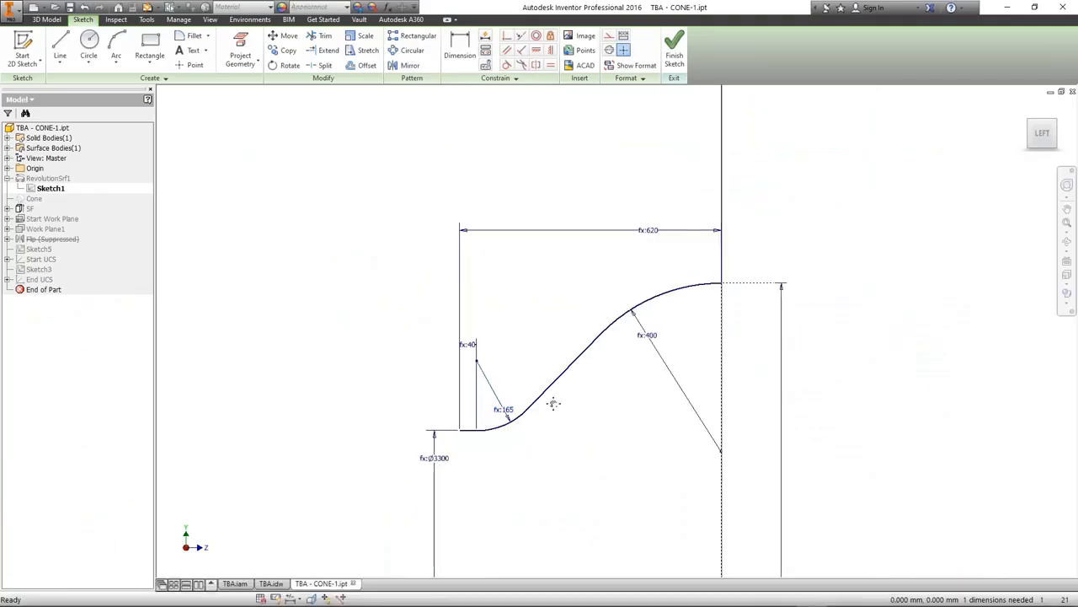
pyautogui.moveTo(553, 403); pyautogui.dragTo(575, 375, button='middle')
pyautogui.doubleClick(527, 383)
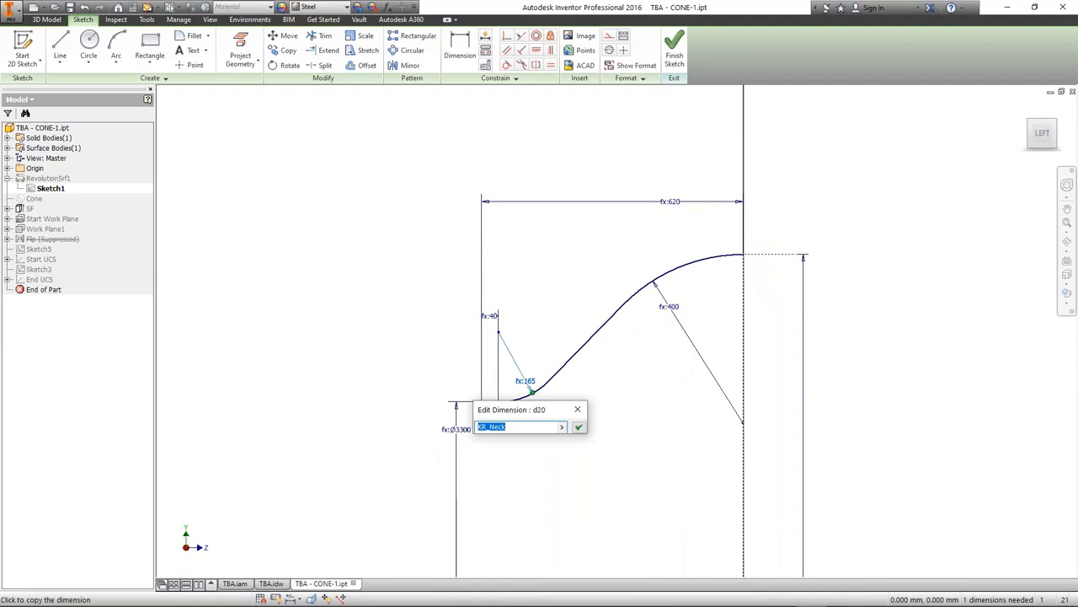
pyautogui.click(578, 409)
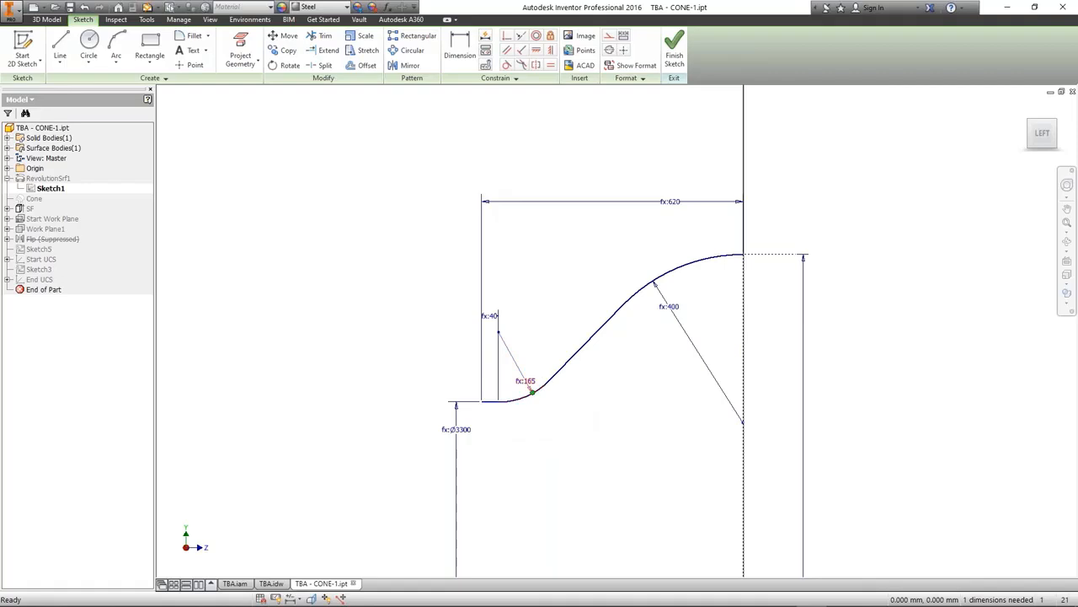
pyautogui.doubleClick(529, 385)
pyautogui.write('200')
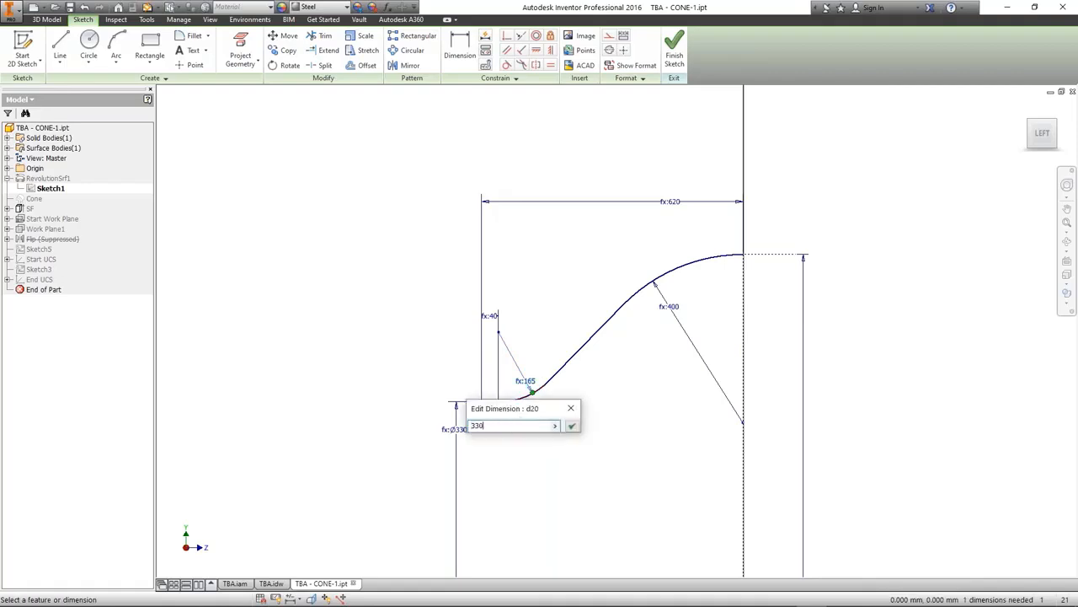
pyautogui.press('Escape')
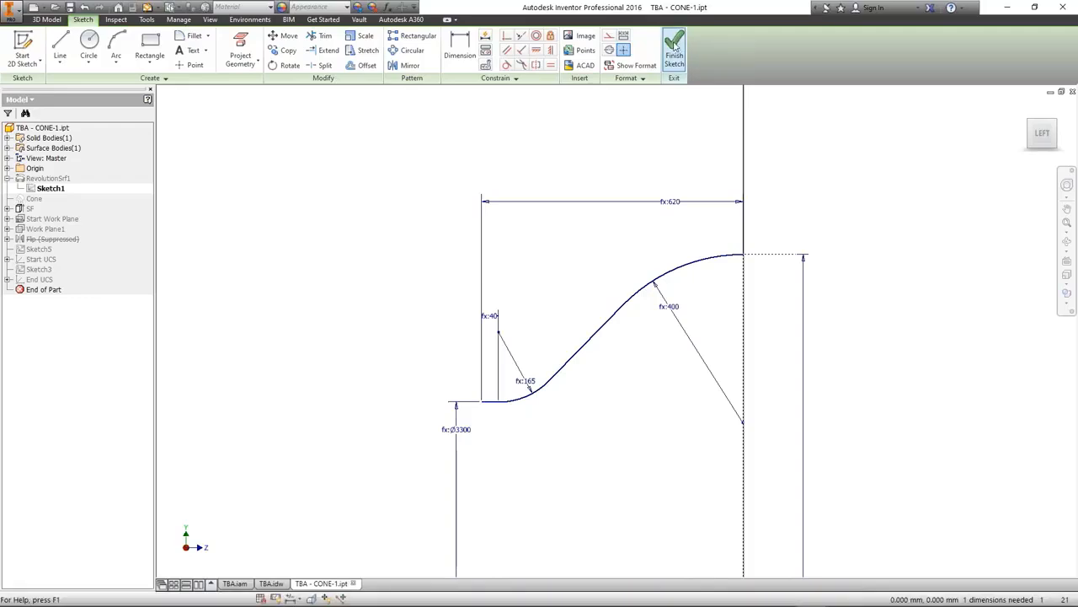
# Set the large-end knuckle radius back to KR and finish the cone sketch
pyautogui.doubleClick(655, 285)
pyautogui.write('KR + 200 mm')
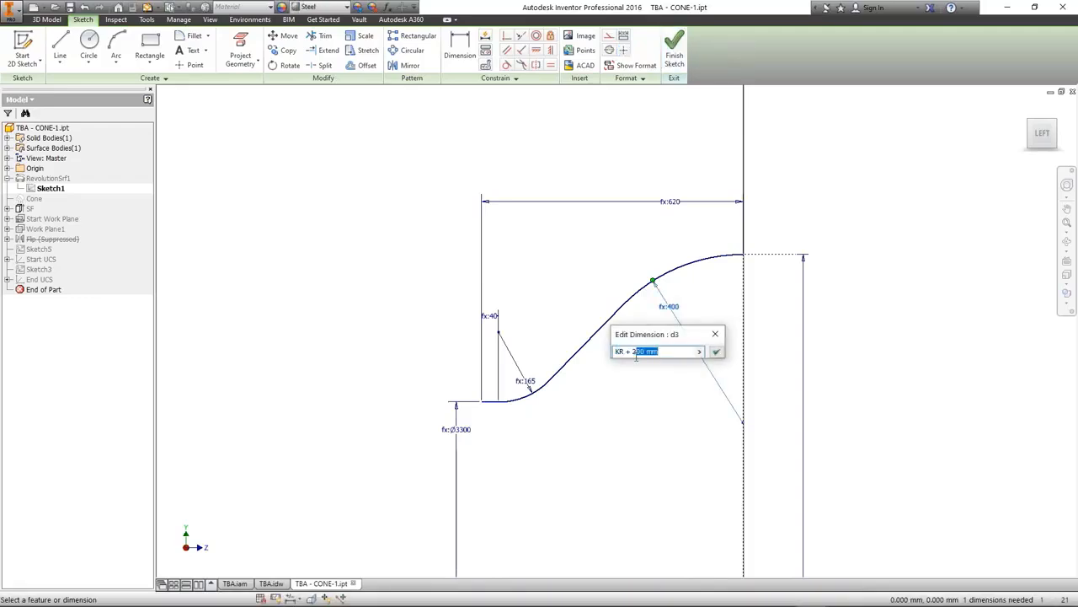
pyautogui.press('BackSpace')
pyautogui.press('BackSpace')
pyautogui.click(716, 352)
pyautogui.rightClick(804, 217)
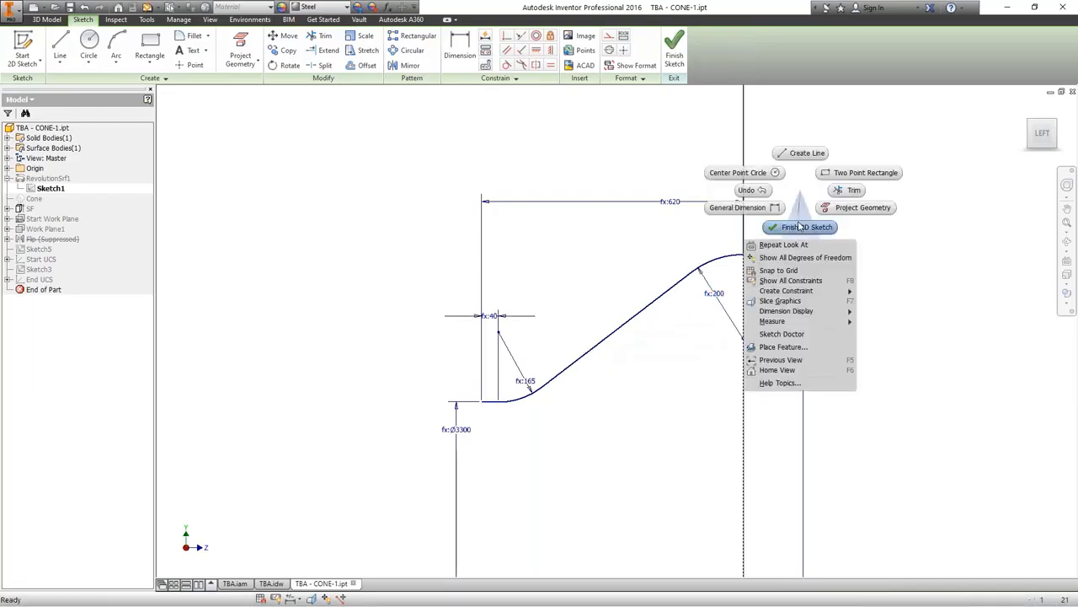
pyautogui.click(801, 228)
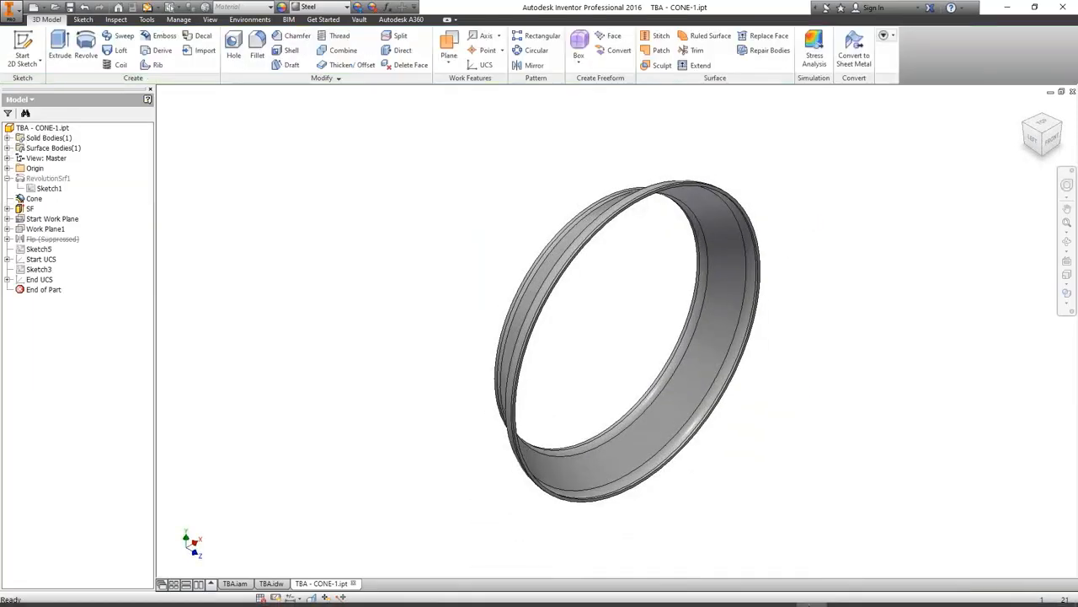
# Return to the TBA assembly and examine the cone area and the whole vessel
pyautogui.moveTo(821, 598)
pyautogui.click(781, 595)
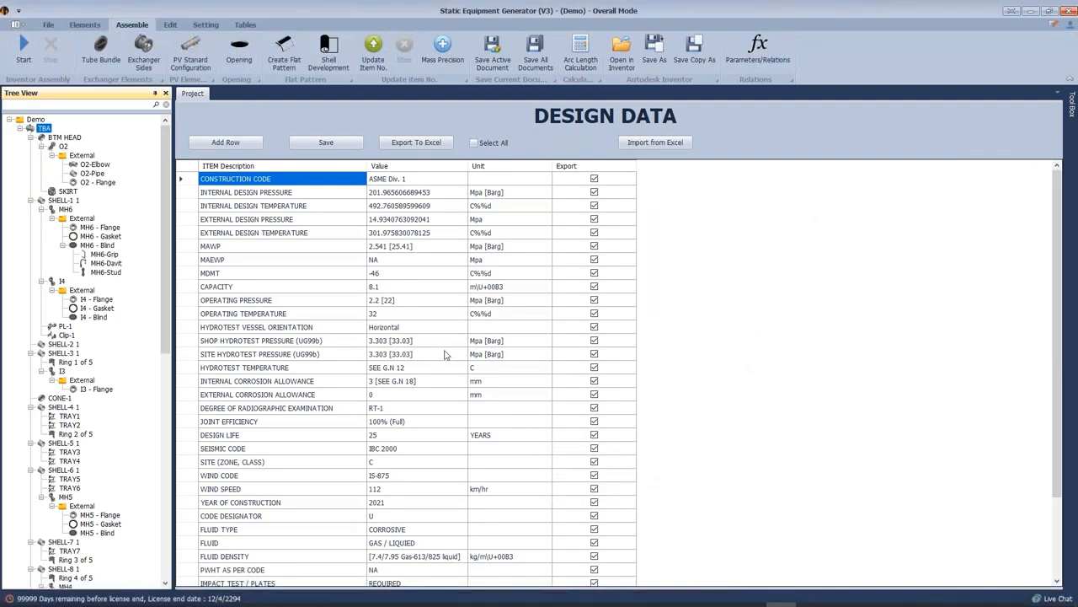
pyautogui.click(810, 594)
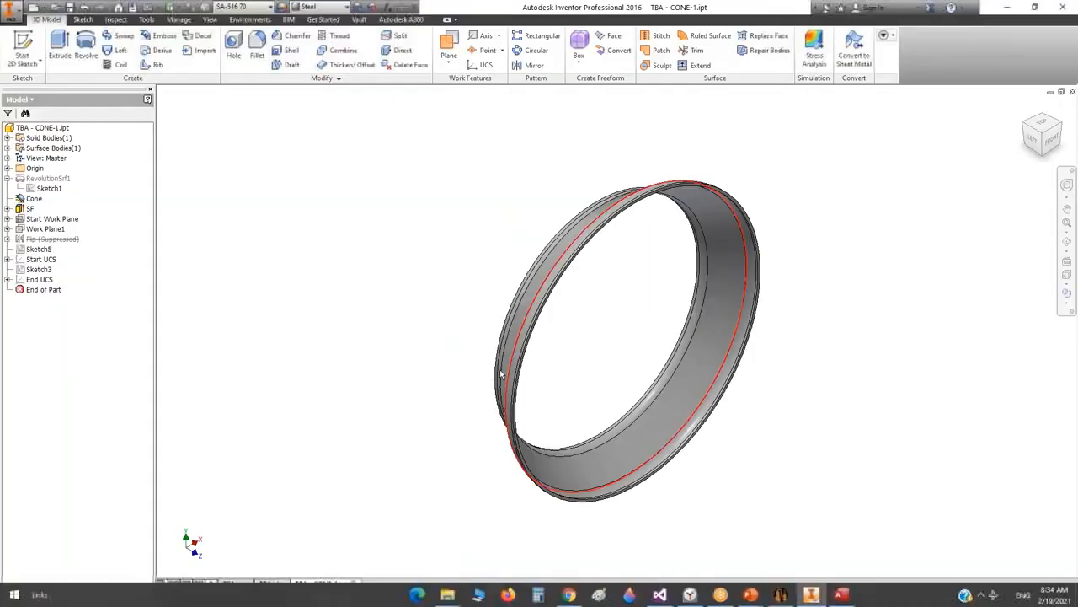
pyautogui.click(241, 584)
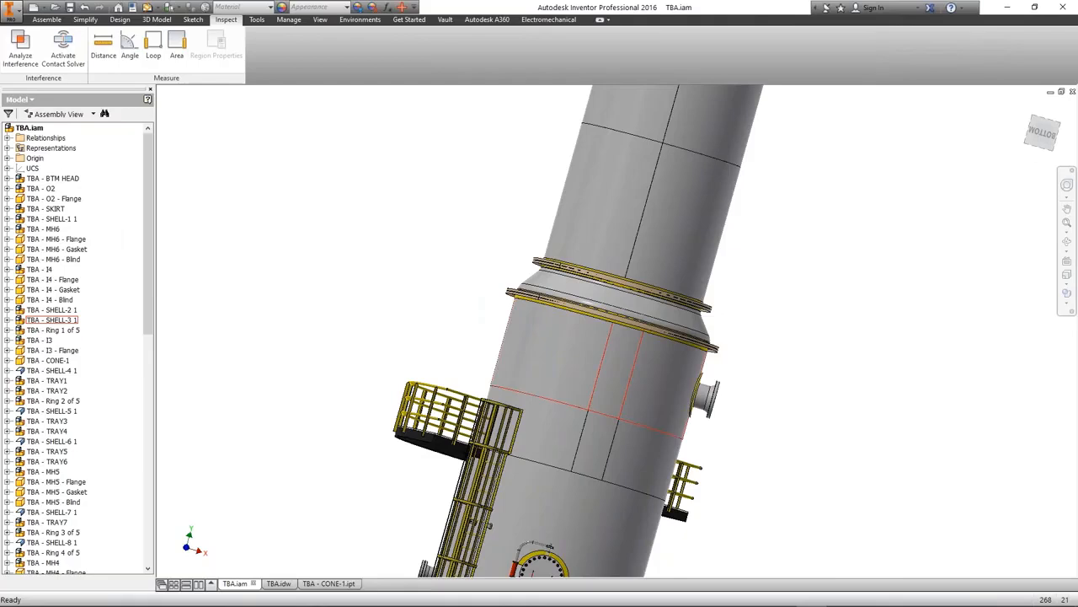
pyautogui.moveTo(587, 319)
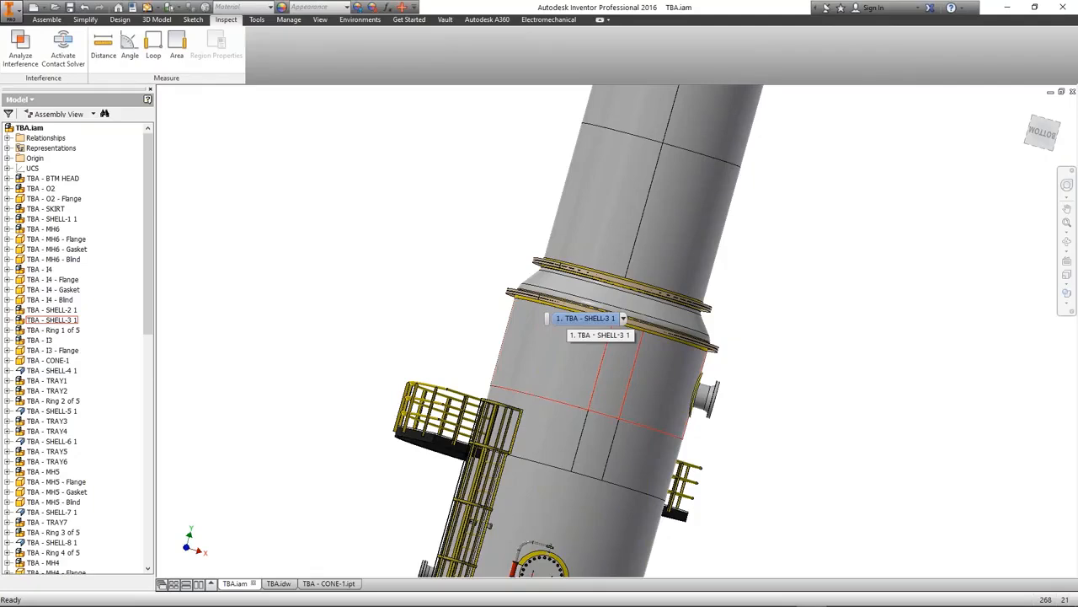
pyautogui.scroll(-1, 853, 262)
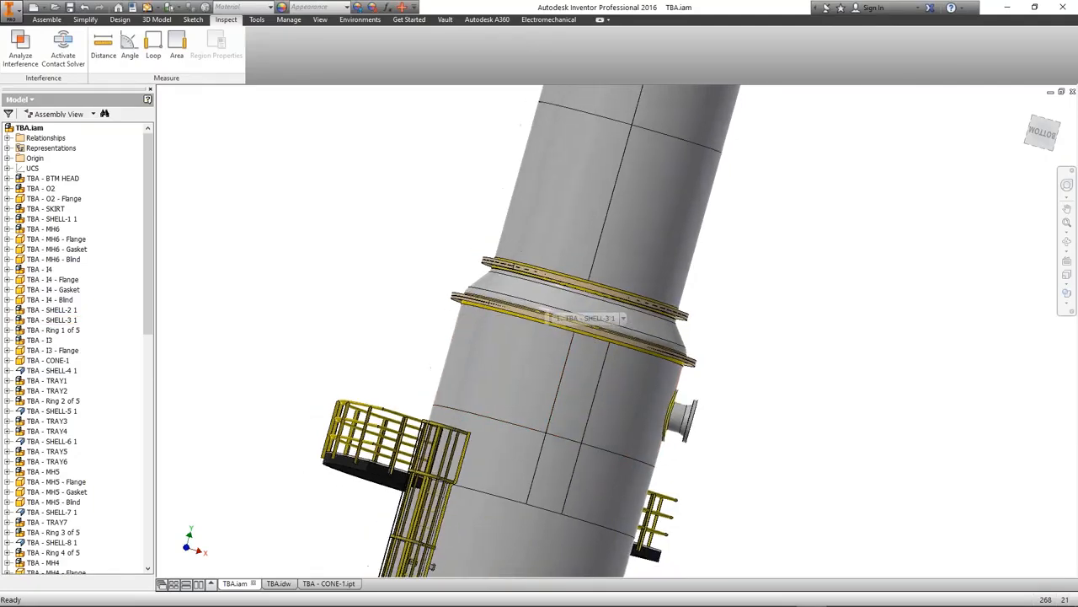
pyautogui.press('Home')
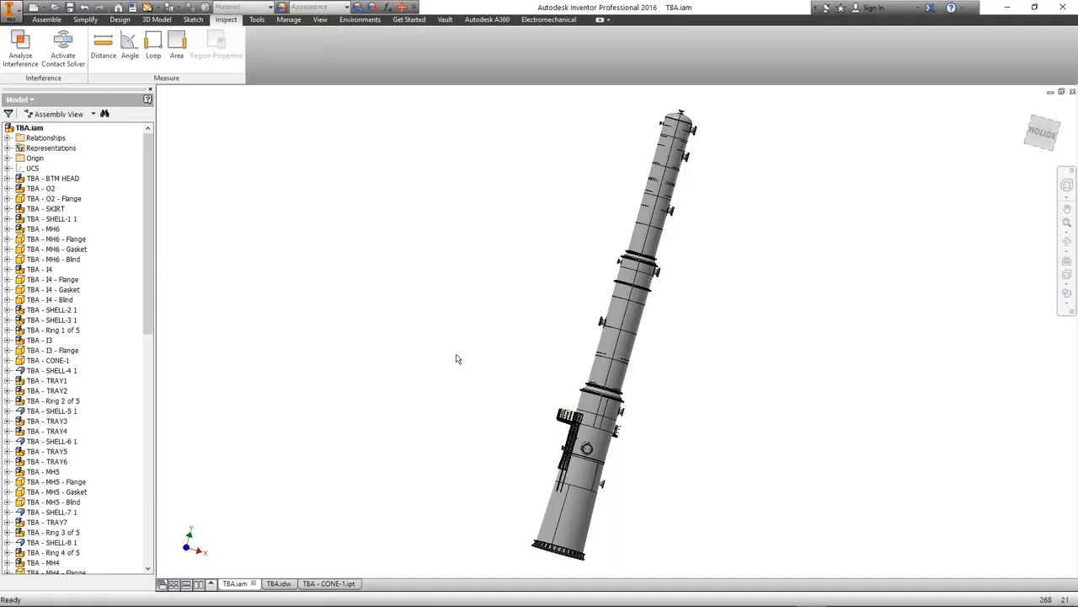
# Switch to Static Equipment Generator, add a designed flange named f1 to the external elements of nozzle O2, and open its parameters
pyautogui.click(780, 596)
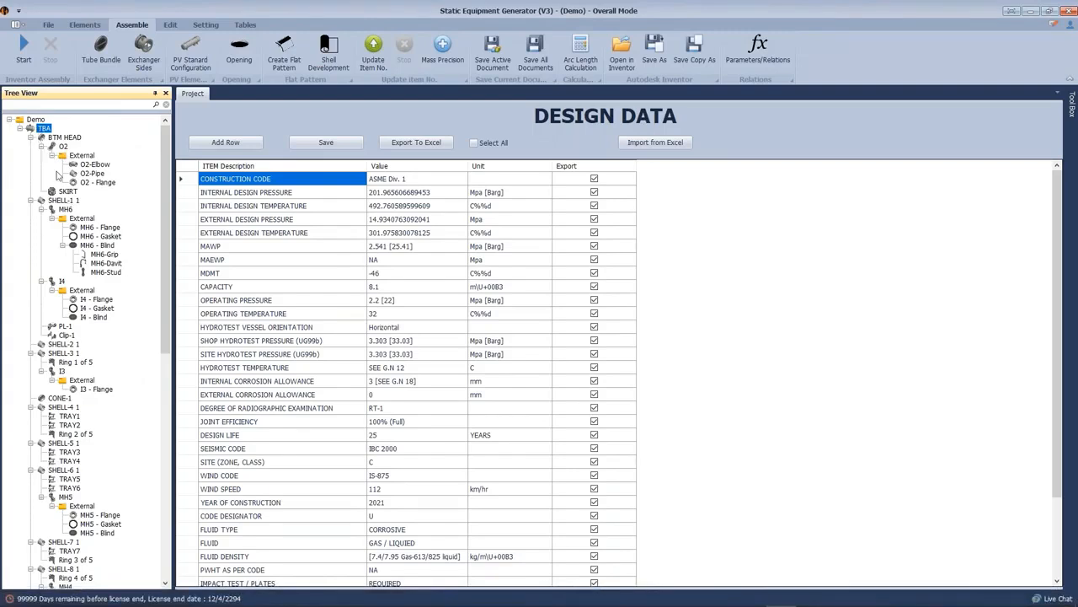
pyautogui.scroll(-3, 72, 221)
pyautogui.scroll(3, 84, 220)
pyautogui.click(82, 156)
pyautogui.click(84, 24)
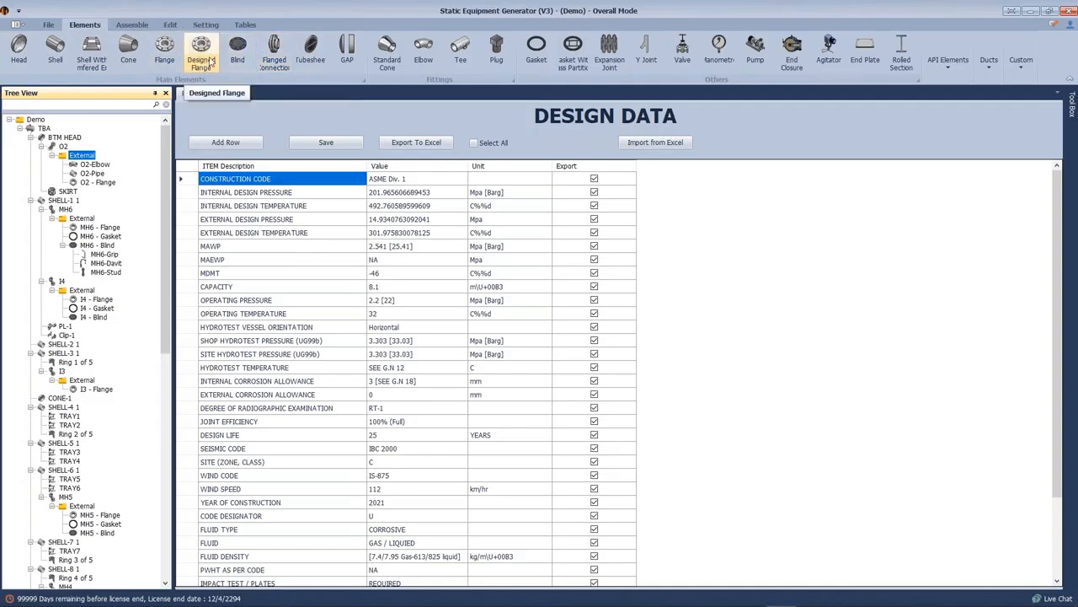
pyautogui.click(203, 51)
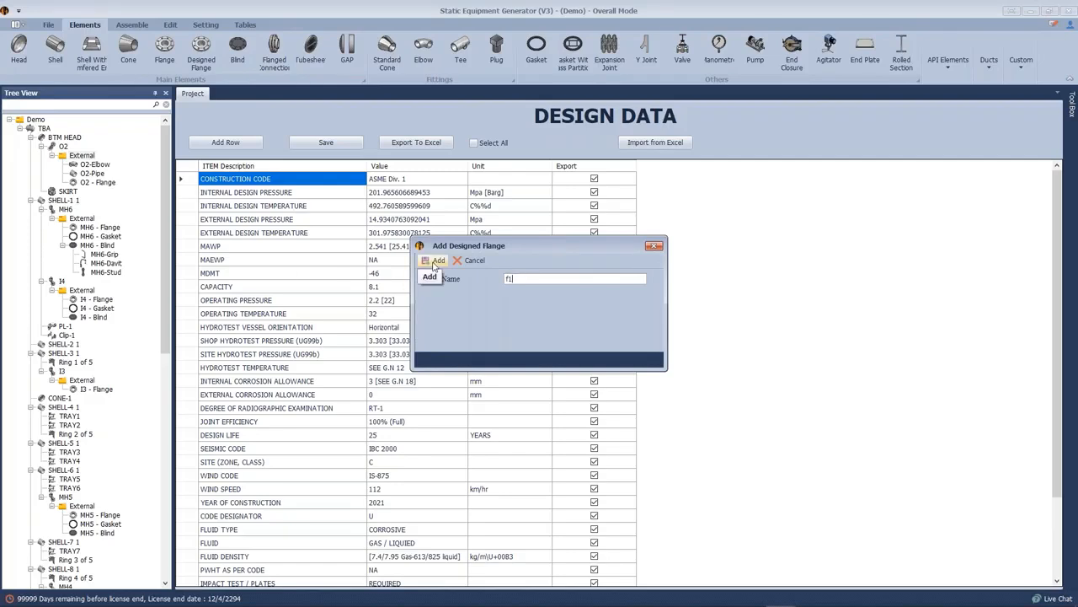
pyautogui.click(435, 263)
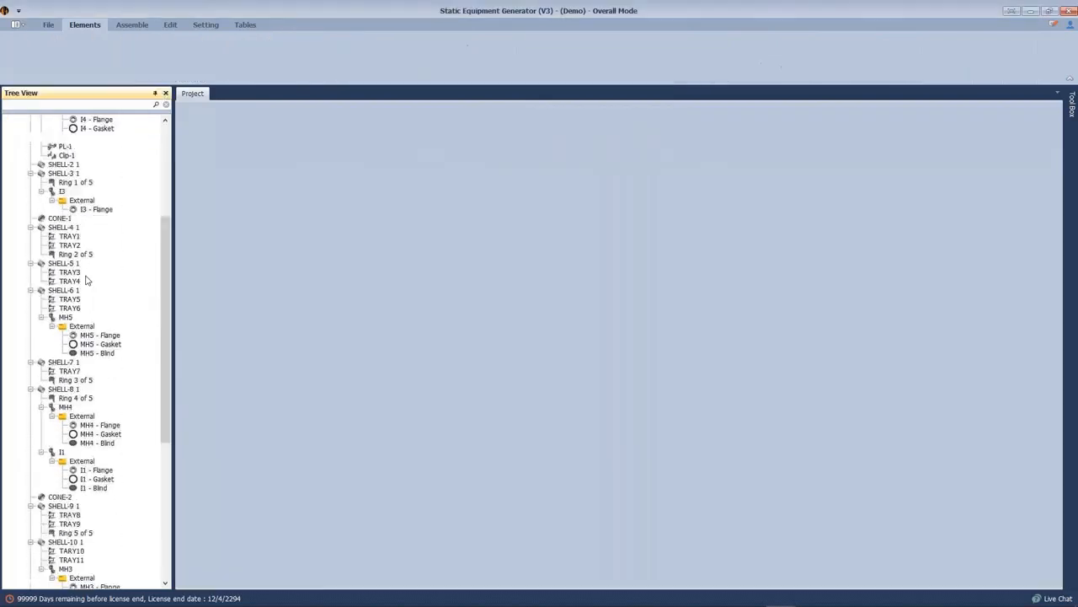
pyautogui.scroll(6, 85, 281)
pyautogui.click(83, 164)
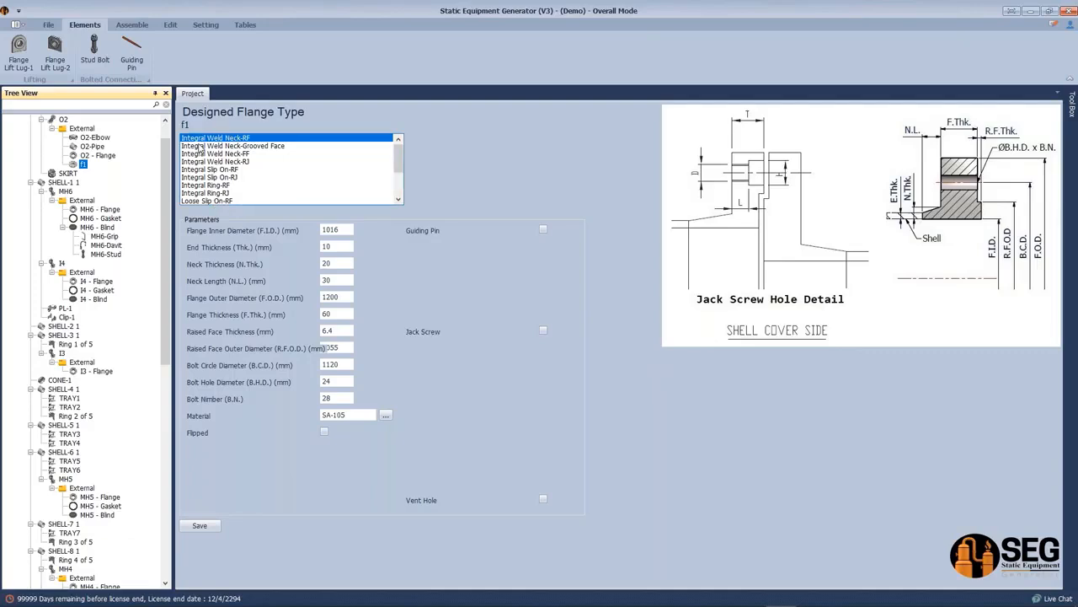
# Compare the weld neck flange types for f1, including Grooved Face, and choose Integral Weld Neck-FF
pyautogui.click(251, 152)
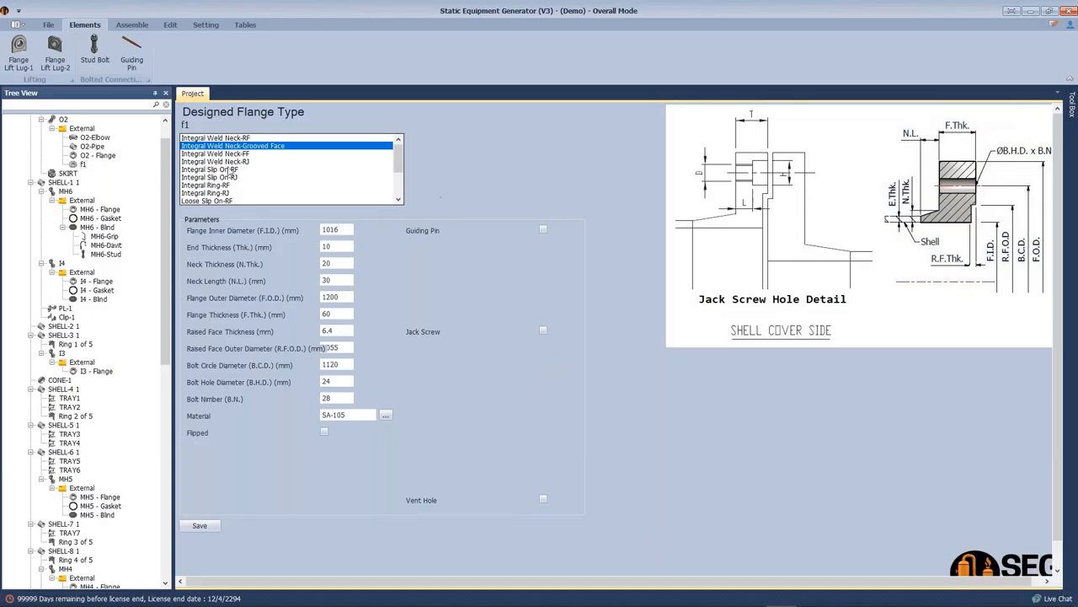
pyautogui.click(232, 155)
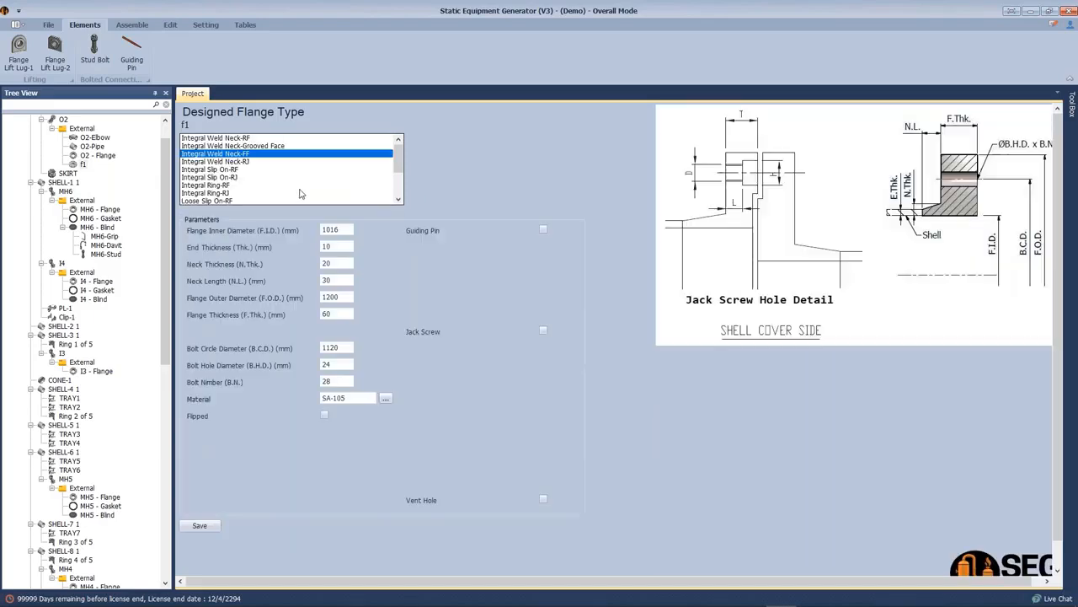
pyautogui.scroll(-1, 229, 177)
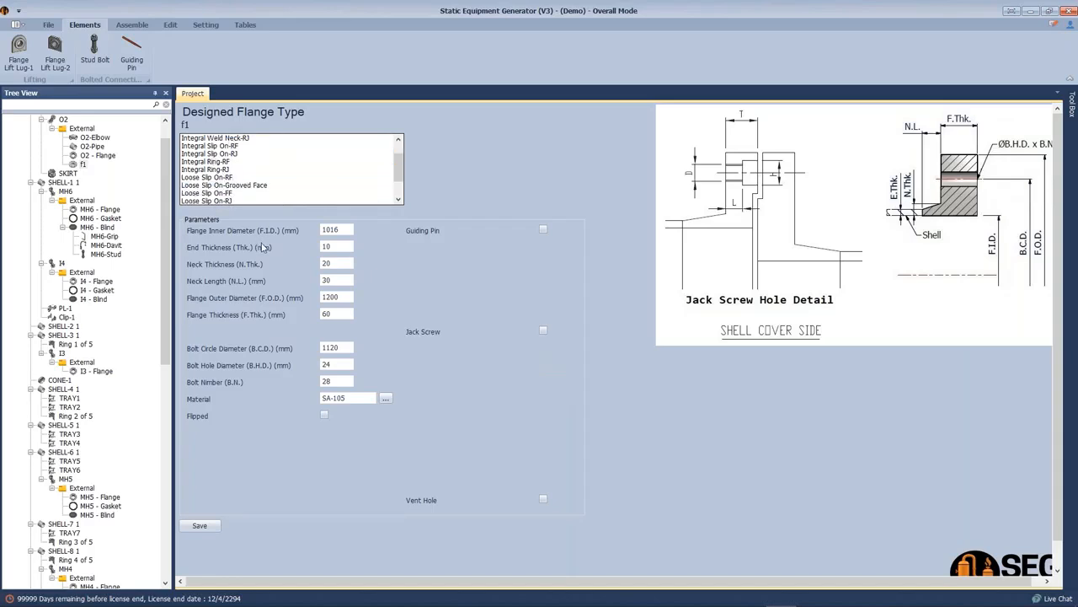
pyautogui.scroll(1, 262, 192)
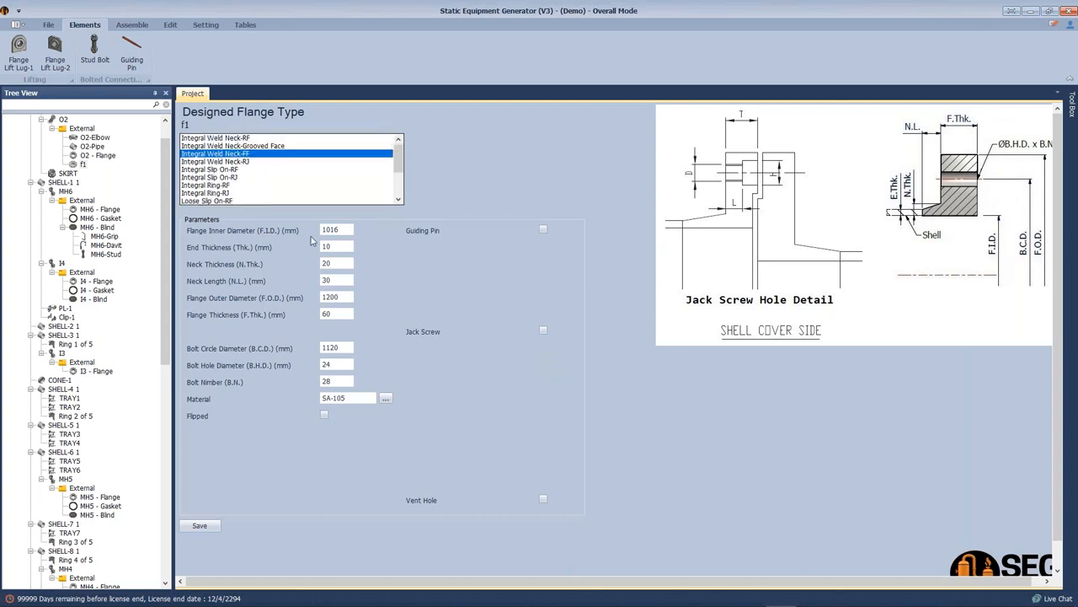
# Enable the guiding pin, jack screw and vent hole for flange f1, with jack screw size M18
pyautogui.click(544, 230)
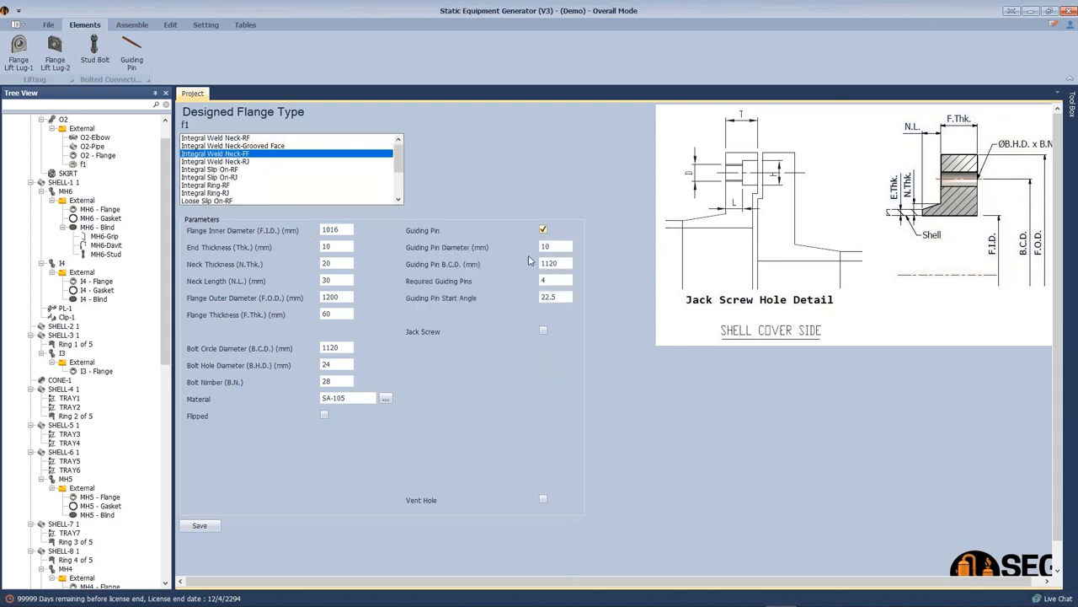
pyautogui.click(544, 330)
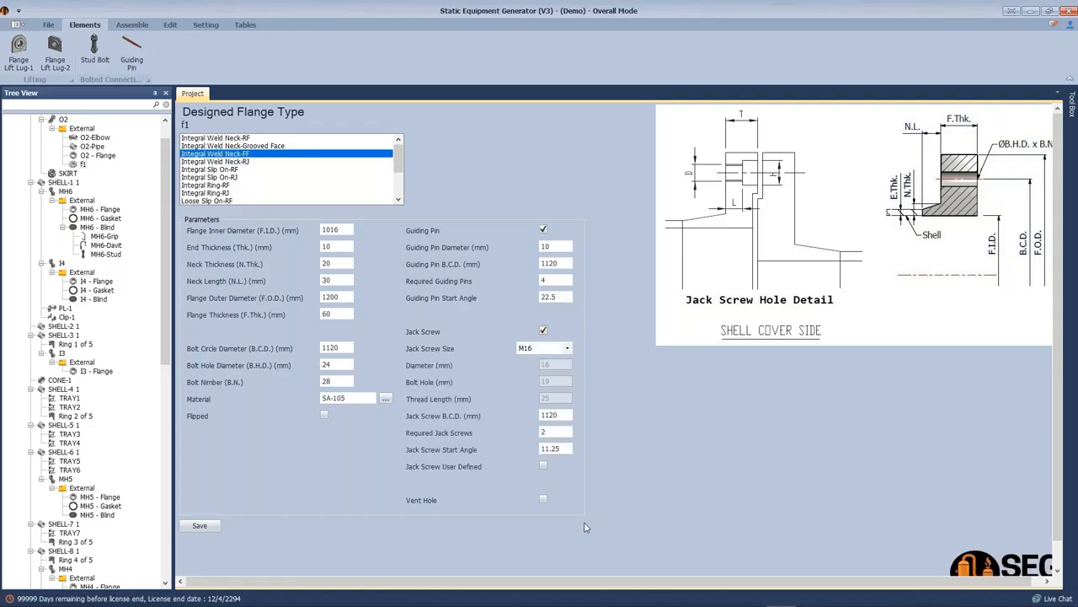
pyautogui.click(543, 499)
pyautogui.scroll(-1, 556, 348)
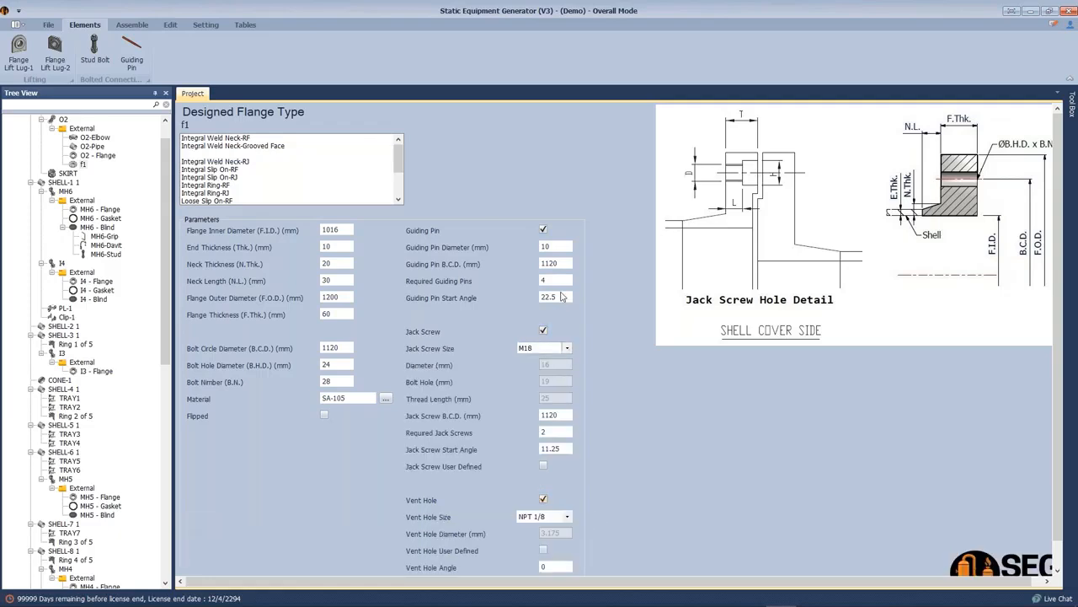
pyautogui.scroll(-1, 612, 359)
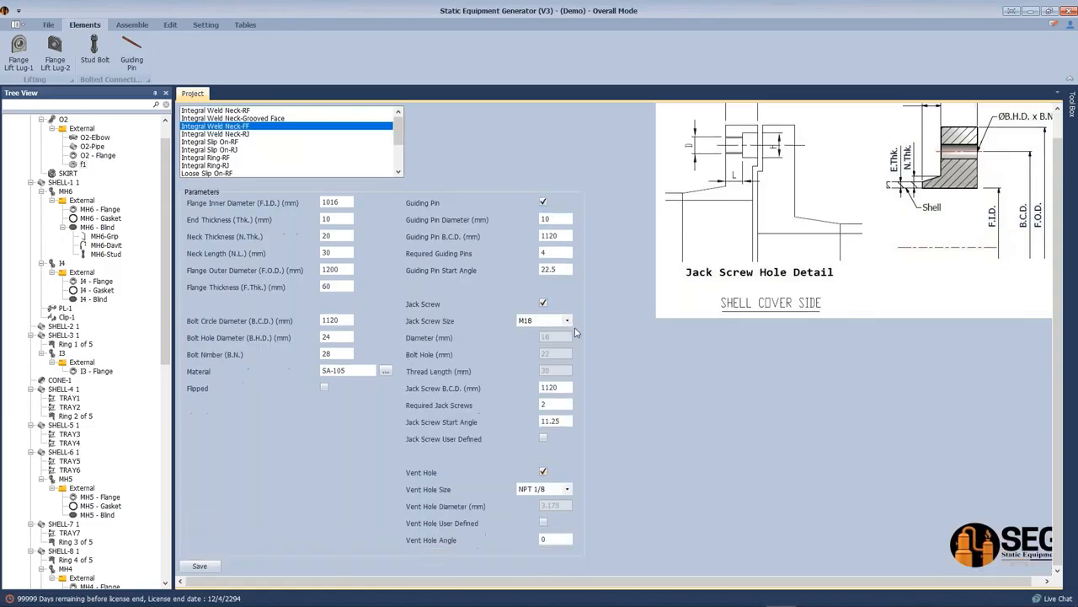
# Check the jack screw size options, try user-defined dimensions for flange f1, and turn the jack screw off
pyautogui.click(569, 321)
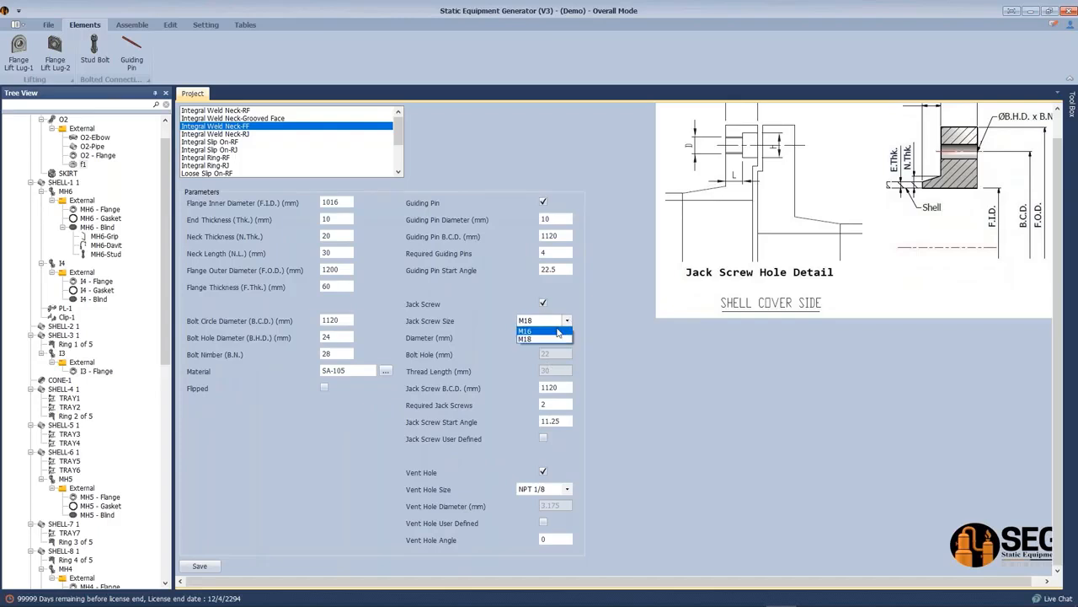
pyautogui.click(603, 329)
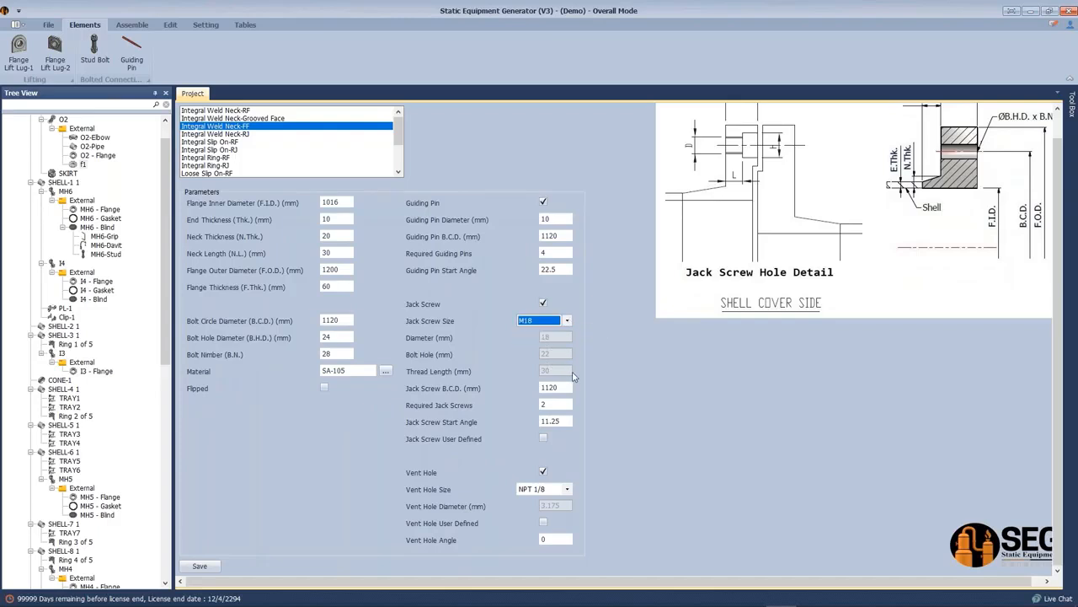
pyautogui.click(544, 438)
pyautogui.press('Tab')
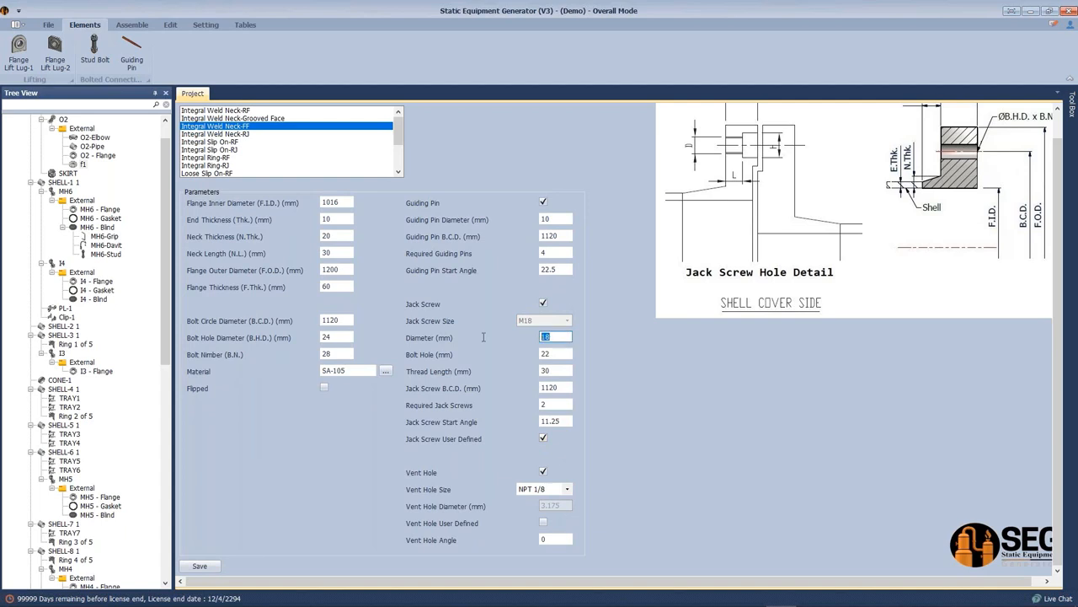
pyautogui.click(542, 437)
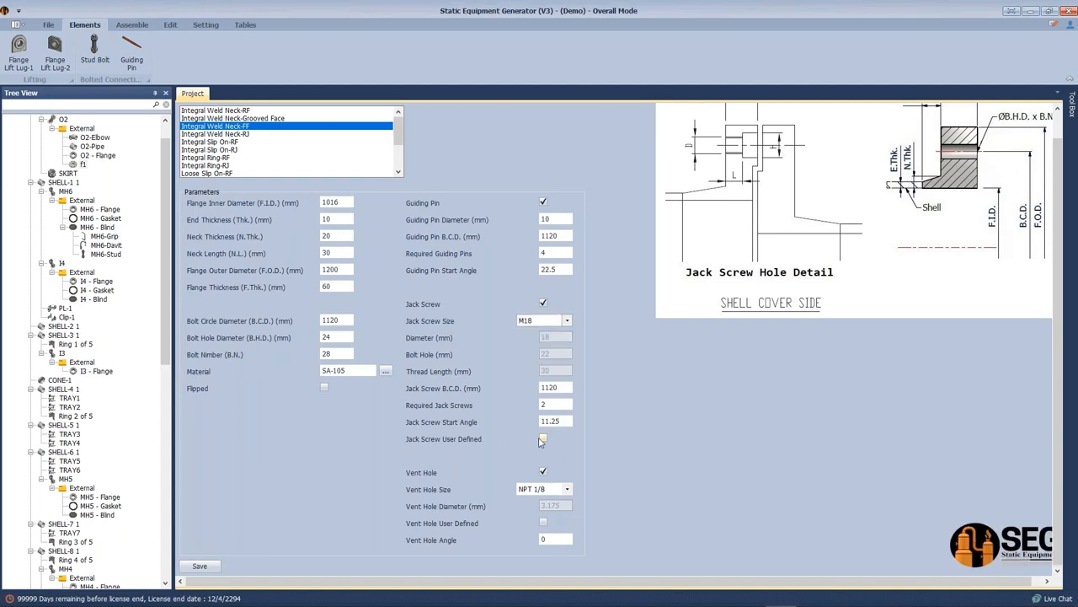
pyautogui.click(544, 439)
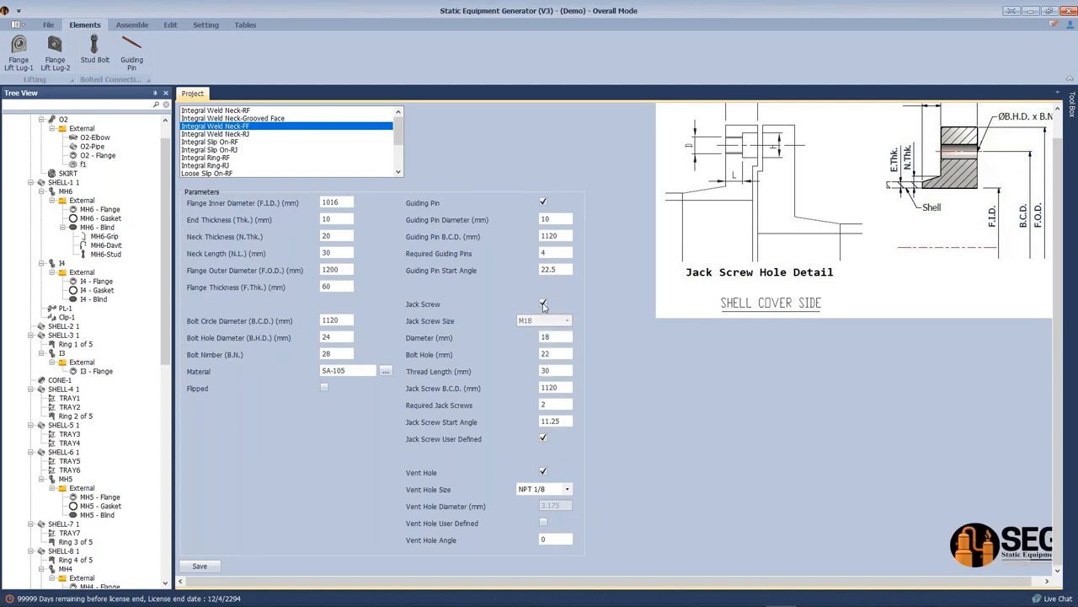
pyautogui.click(544, 305)
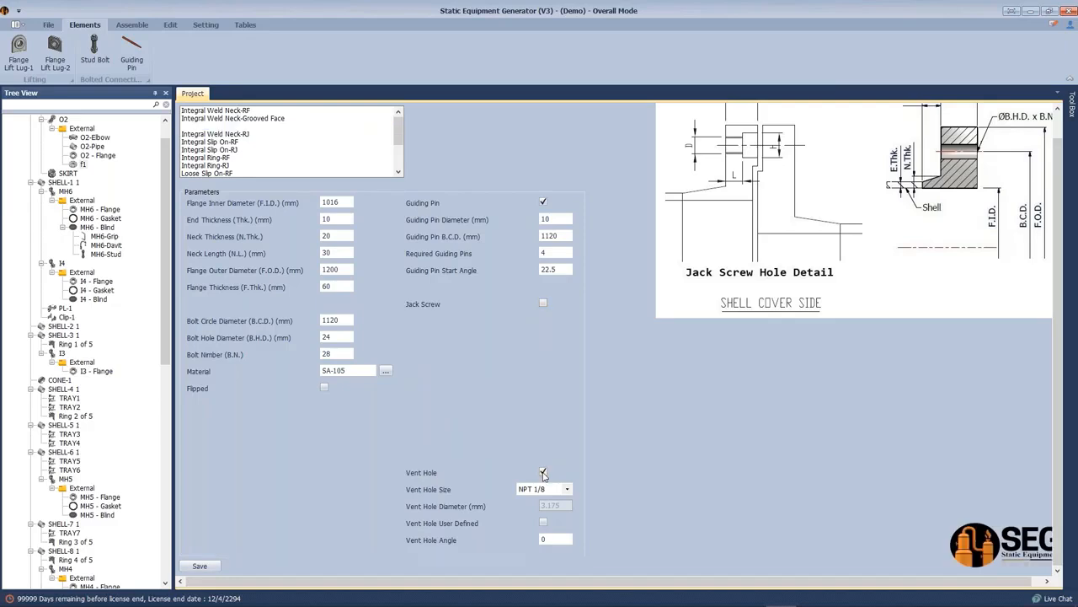
# Keep flange f1's vent hole size at NPT 1/8 and make its diameter user-defined
pyautogui.click(543, 473)
pyautogui.click(543, 473)
pyautogui.click(564, 490)
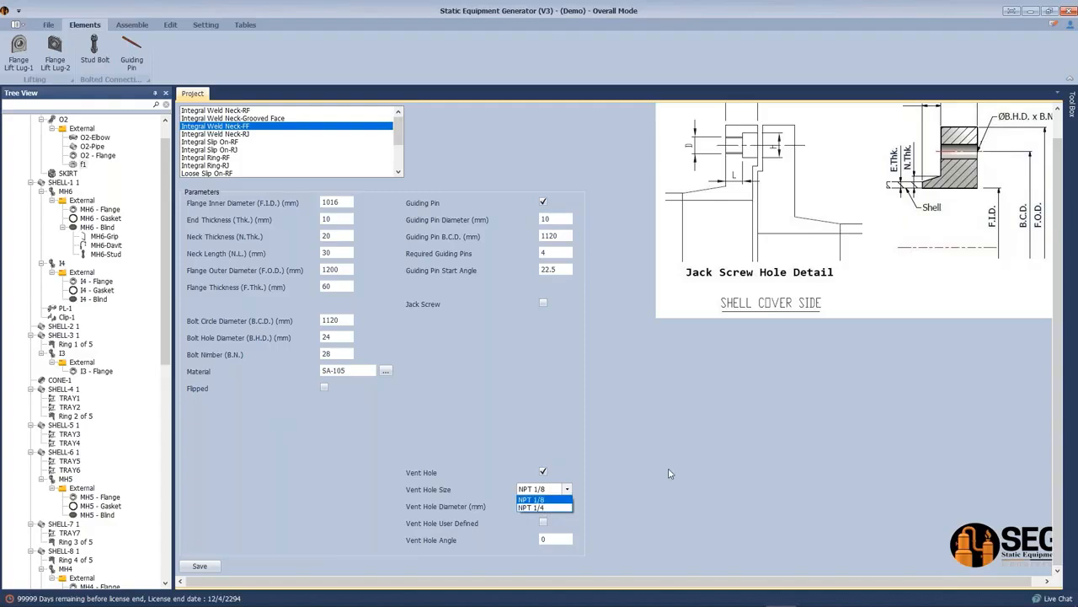
pyautogui.click(546, 500)
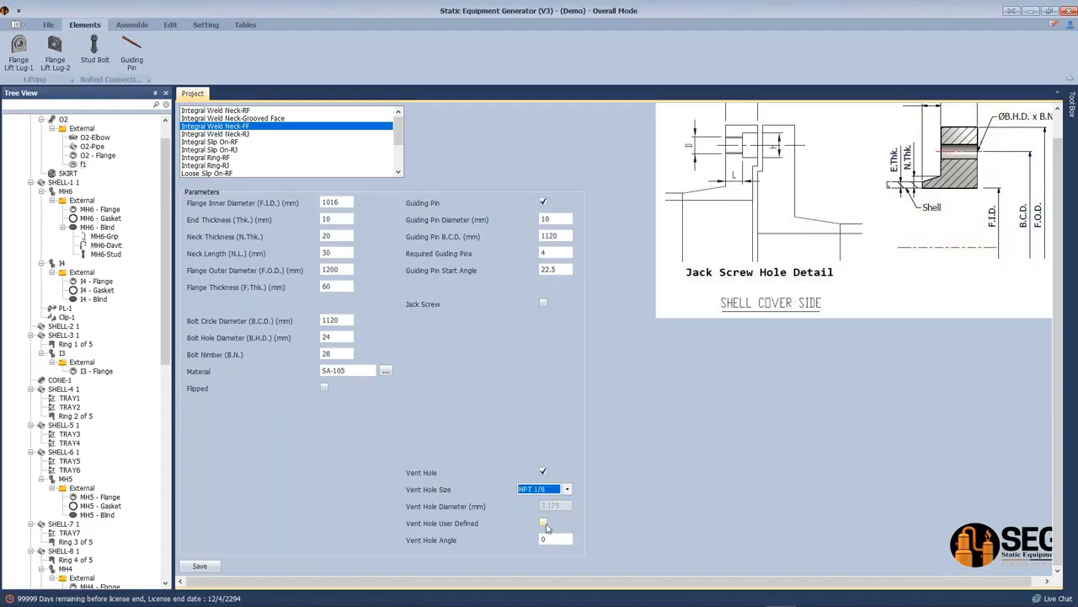
pyautogui.click(543, 523)
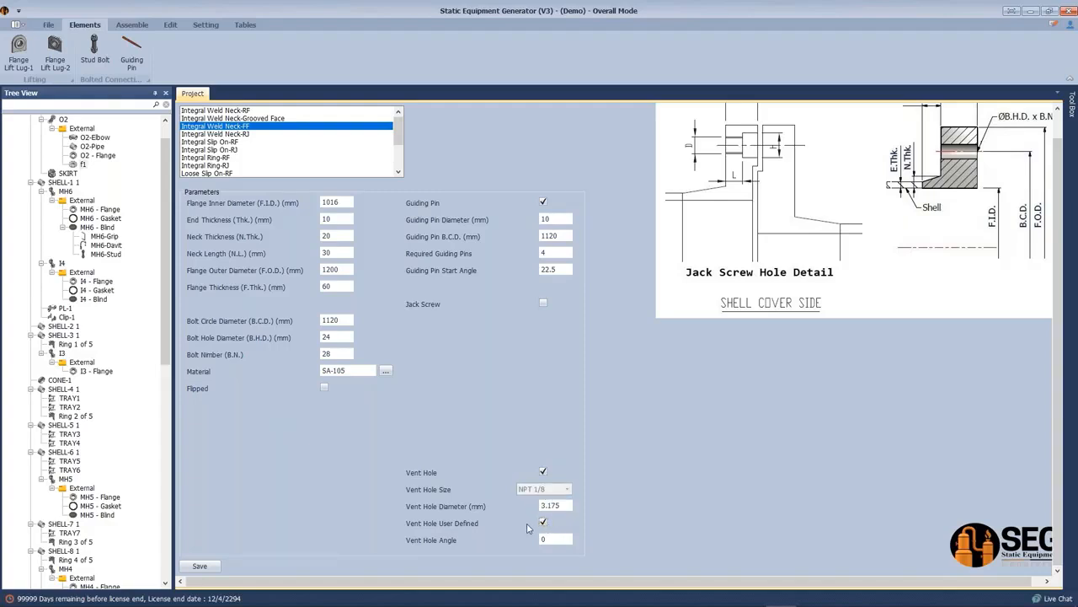
pyautogui.moveTo(571, 508); pyautogui.dragTo(542, 519)
# Delete designed flange f1 from nozzle O2 and select O2's External group
pyautogui.moveTo(166, 206); pyautogui.dragTo(164, 144)
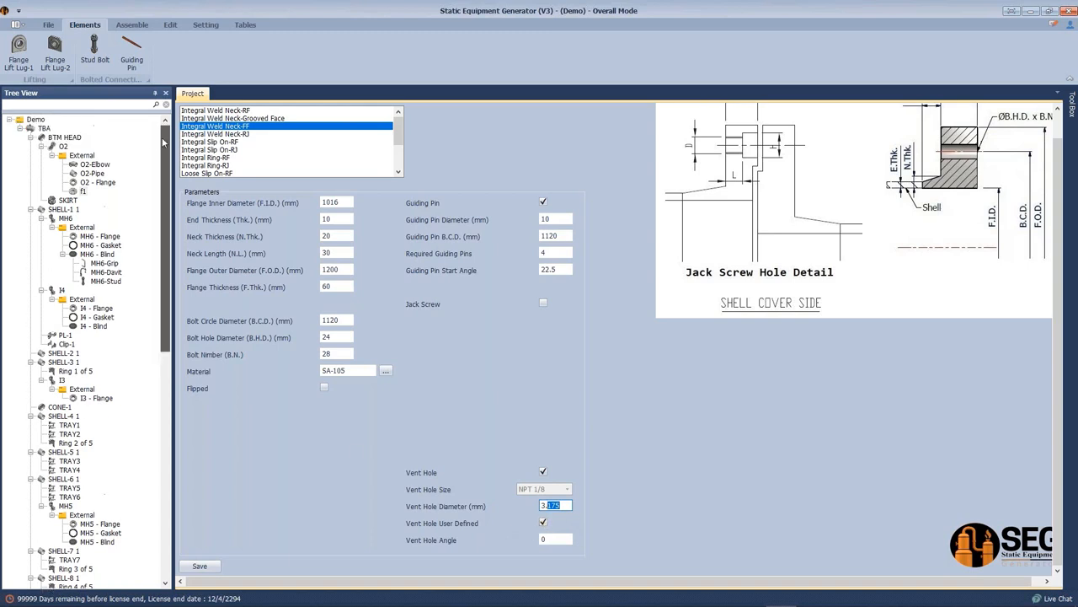
pyautogui.rightClick(79, 191)
pyautogui.click(94, 197)
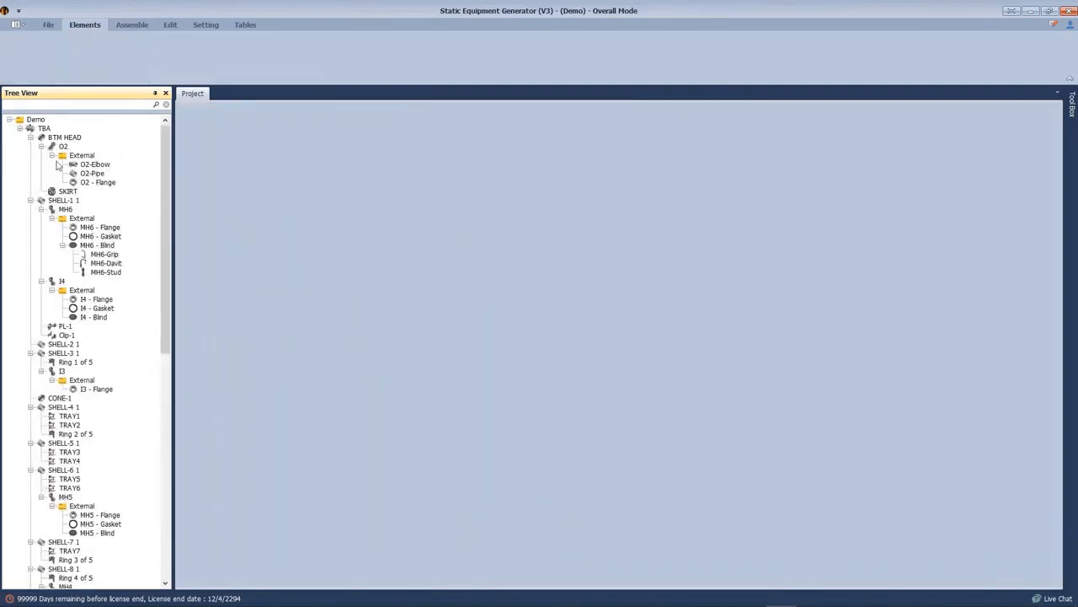
pyautogui.click(82, 155)
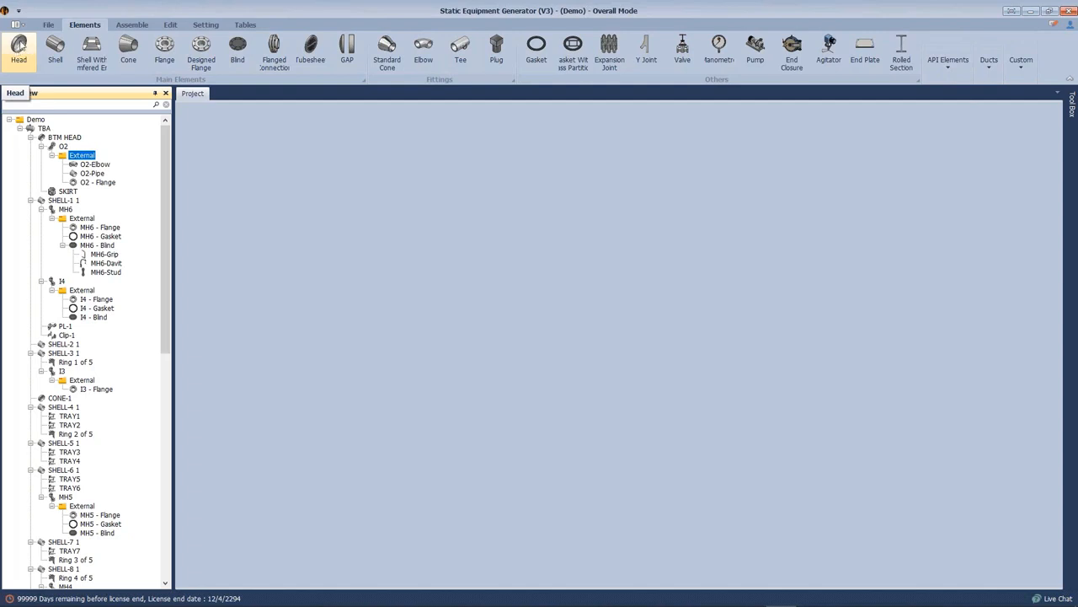
# Open BTM HEAD's parameters and preview the Cone Head and Cone Head With Closed End types
pyautogui.click(64, 137)
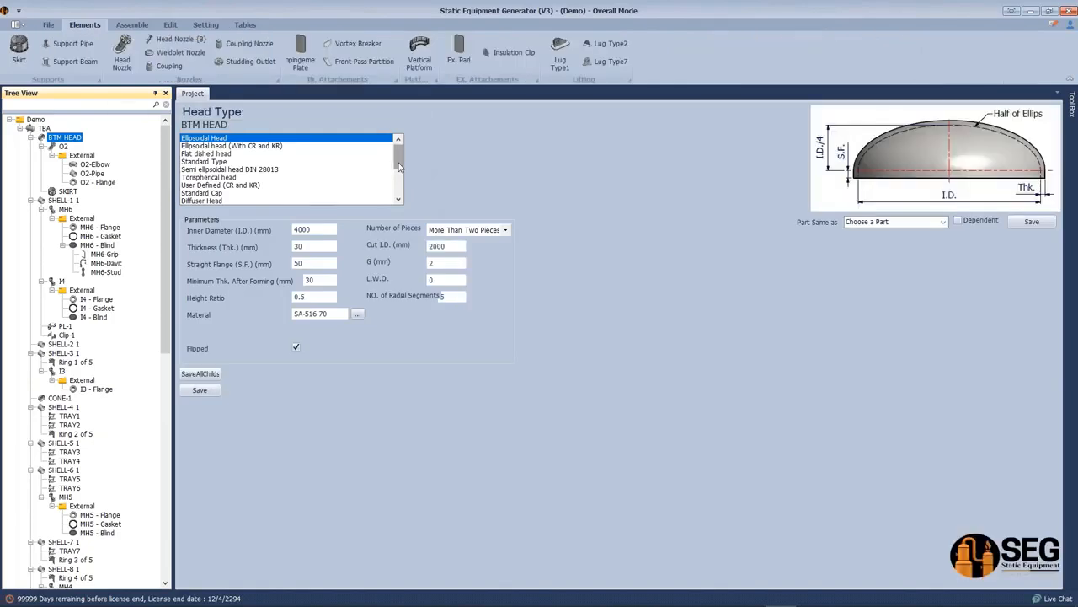
pyautogui.moveTo(399, 166); pyautogui.dragTo(400, 199)
pyautogui.click(226, 197)
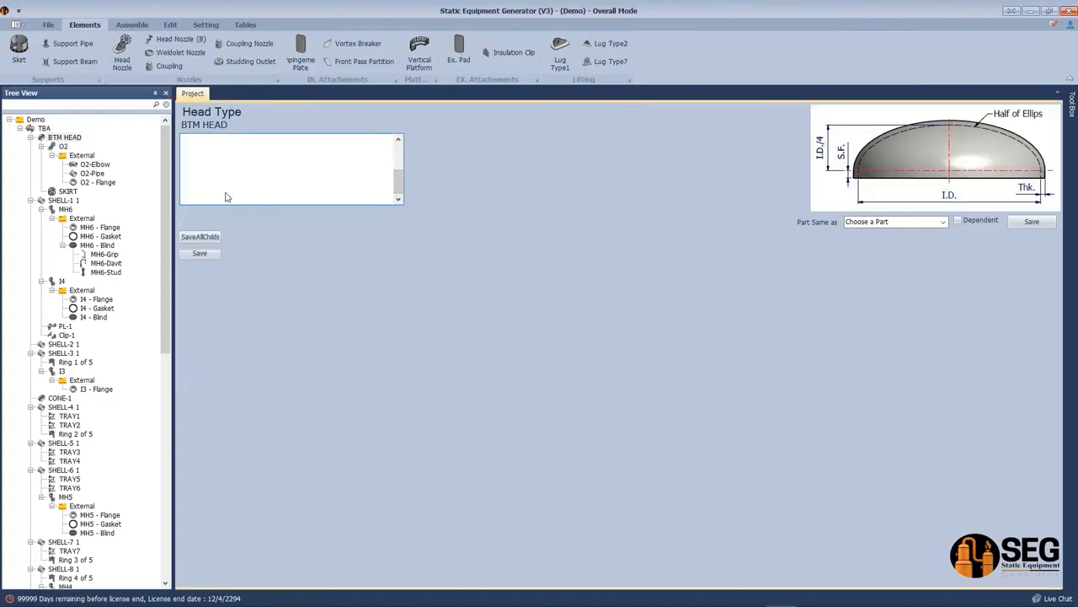
pyautogui.click(231, 185)
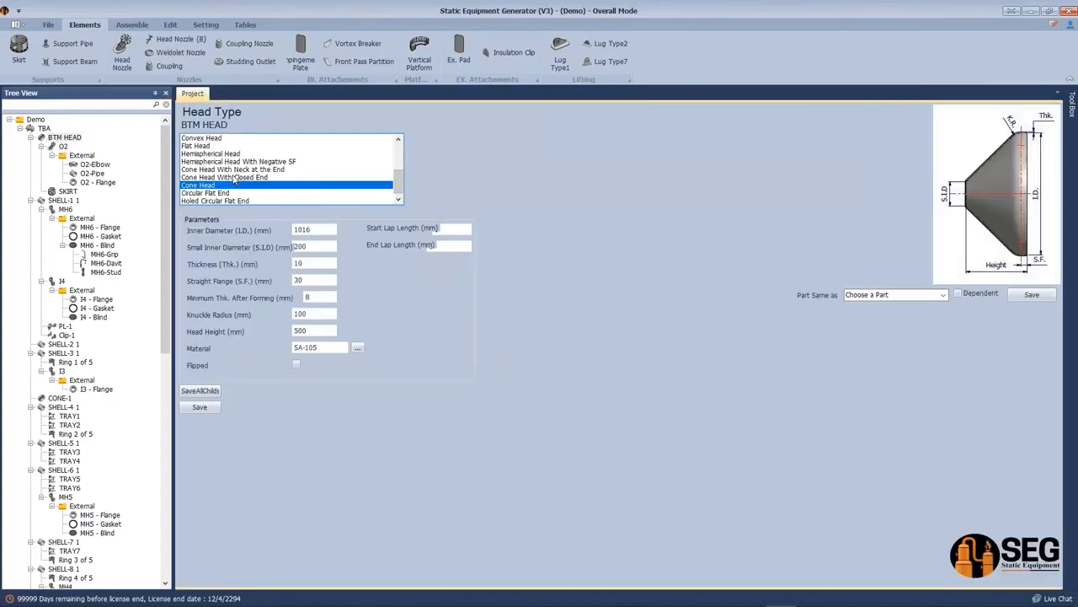
pyautogui.click(234, 177)
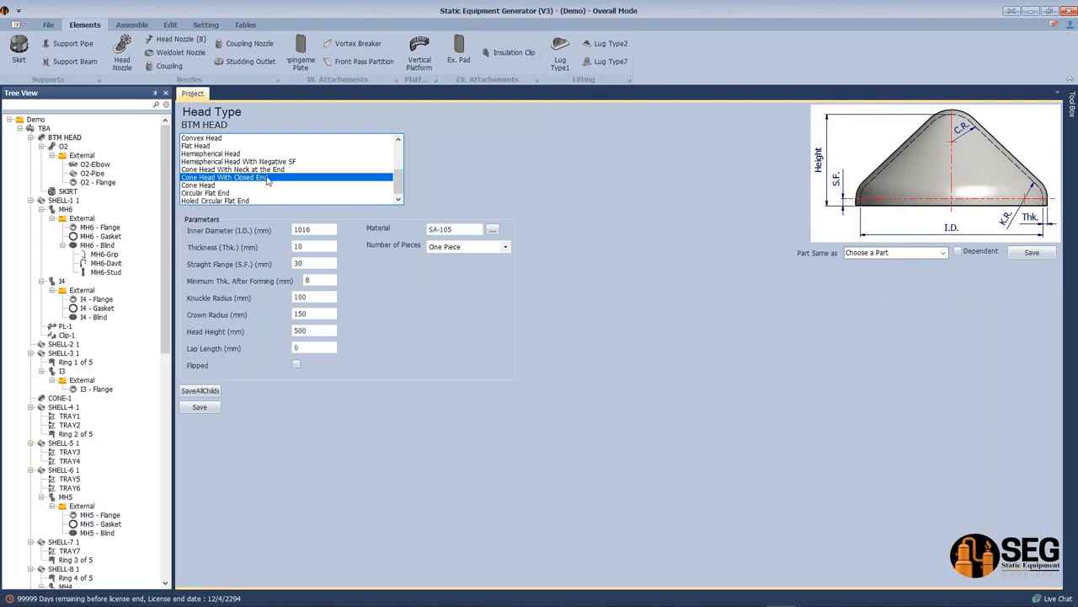
# Preview the Hemispherical Head With Negative SF, Hemispherical Head and Standard Cap types for BTM HEAD
pyautogui.click(270, 162)
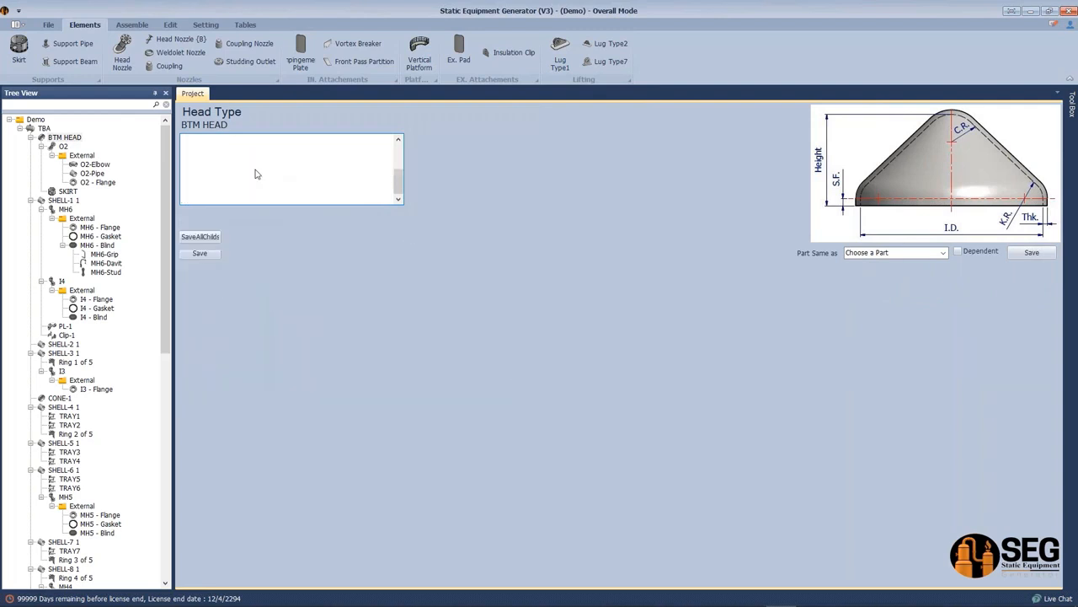
pyautogui.scroll(3, 253, 182)
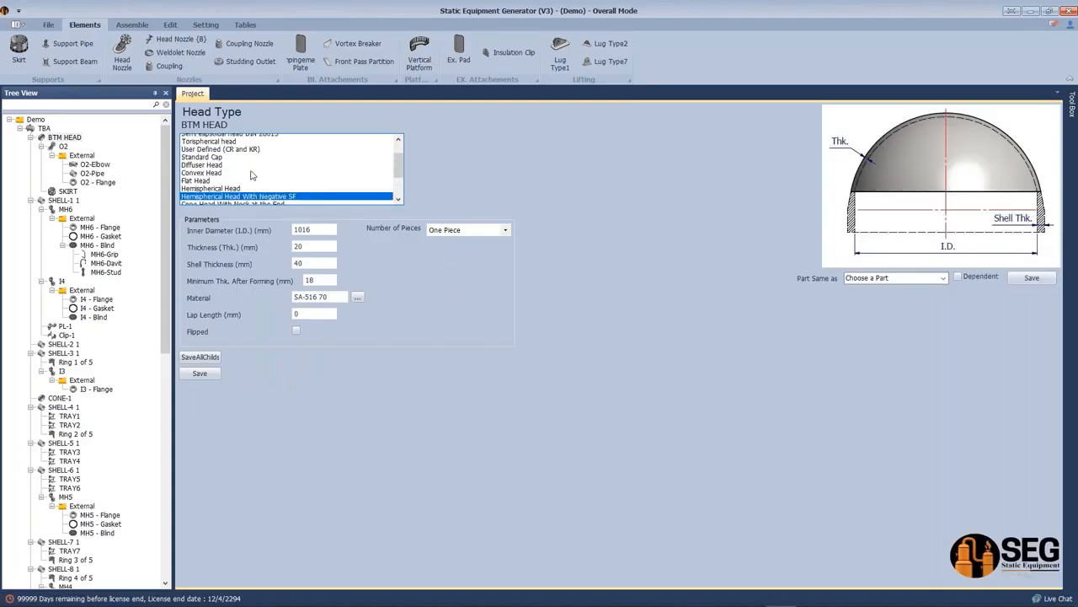
pyautogui.scroll(-3, 253, 181)
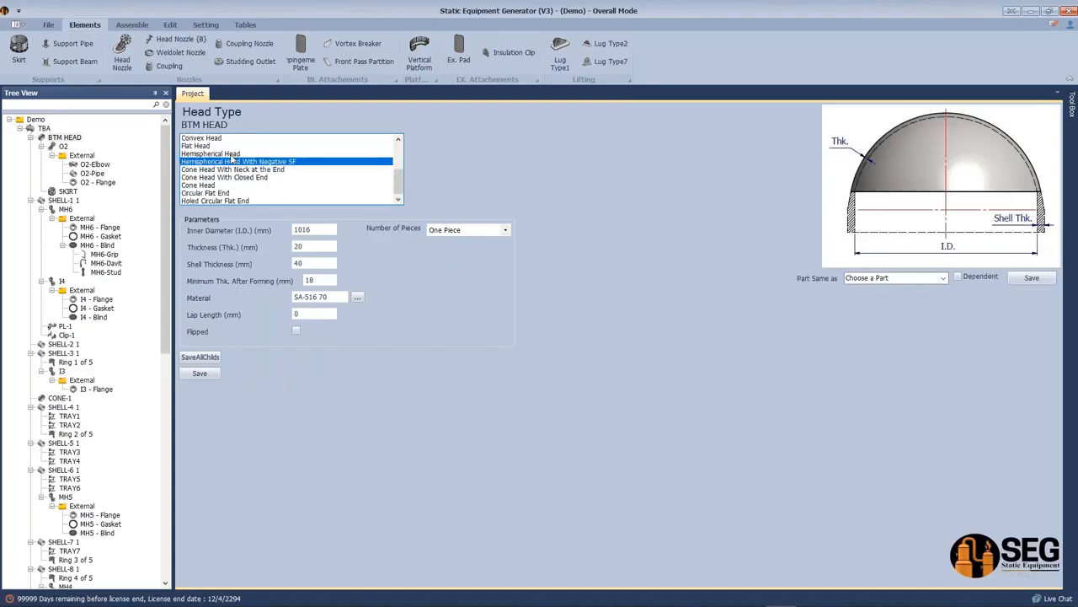
pyautogui.click(231, 161)
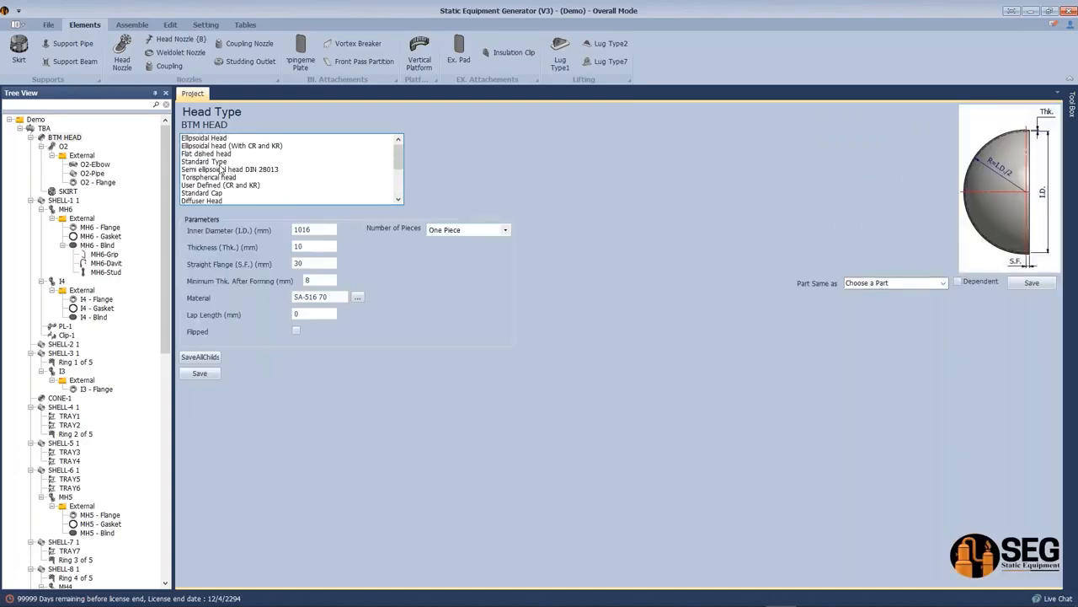
pyautogui.click(217, 193)
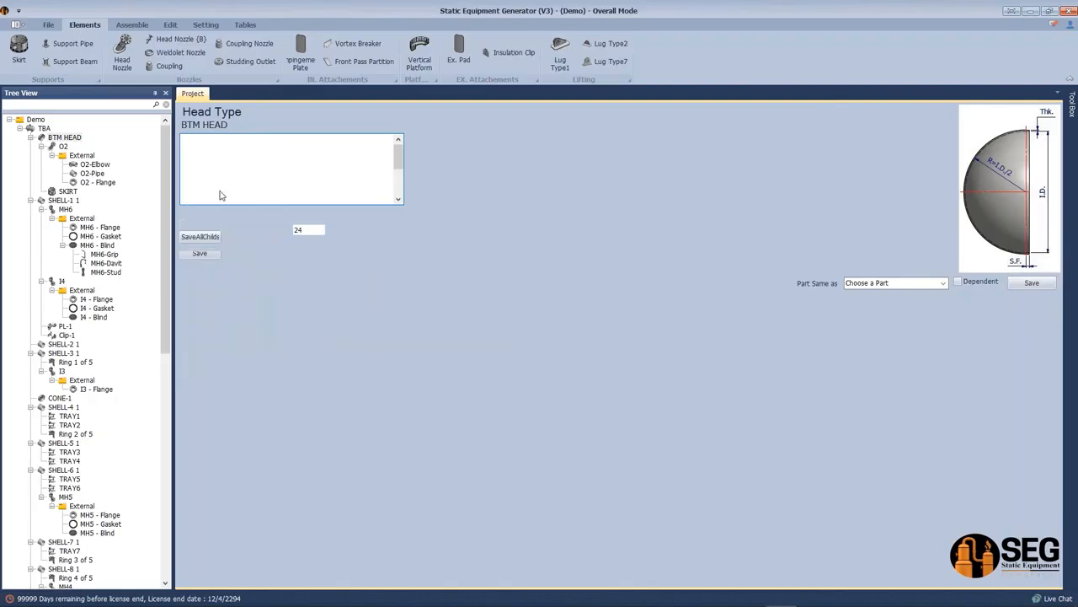
# Open the parameters of SHELL-1 1 and preview the Shell from different pieces type
pyautogui.click(64, 146)
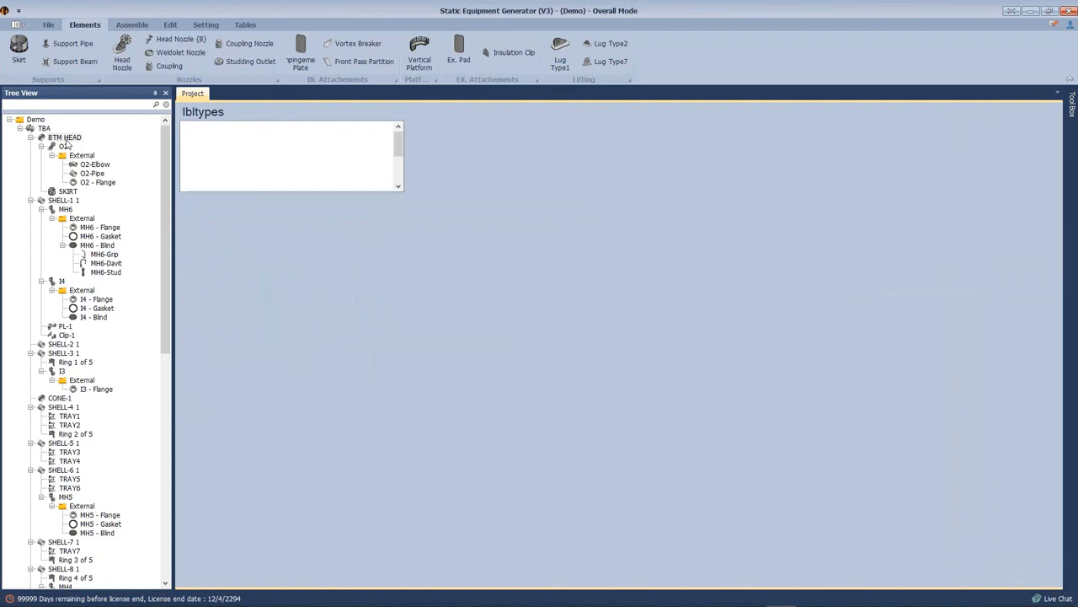
pyautogui.click(63, 200)
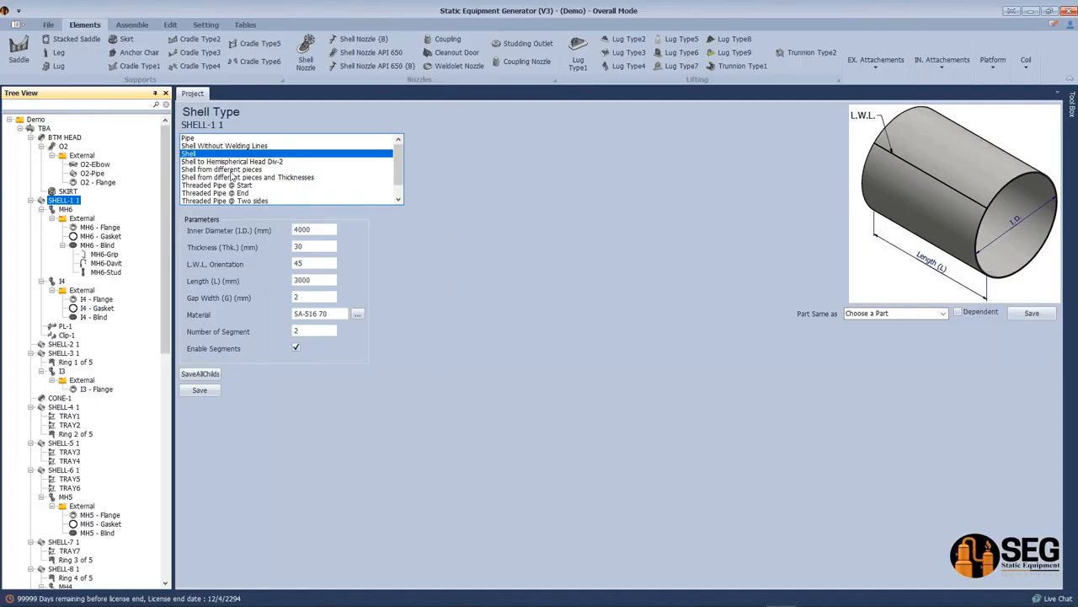
pyautogui.click(238, 169)
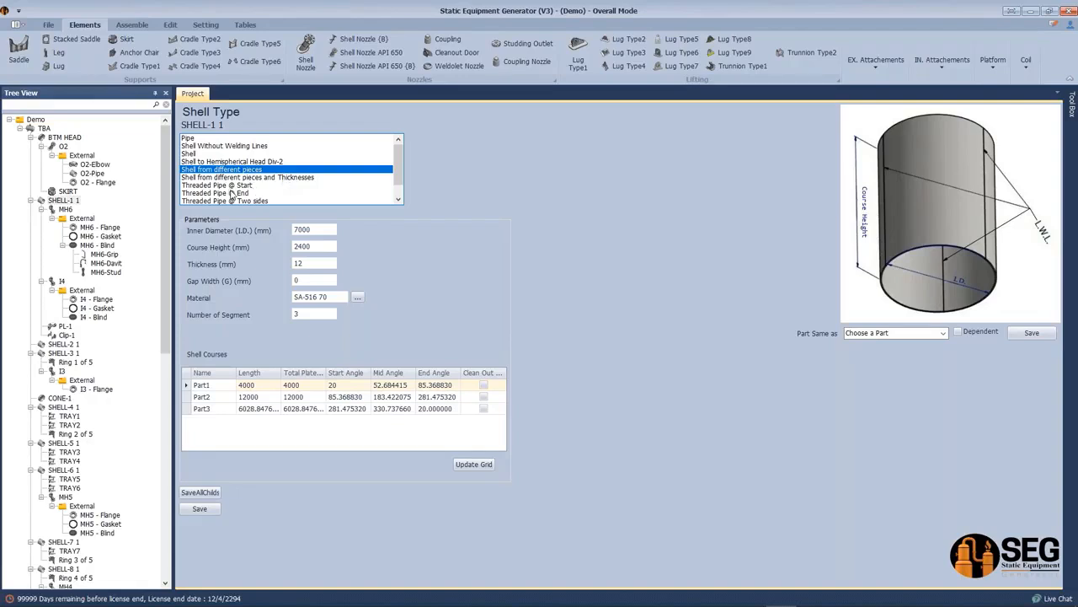
# Return to BTM HEAD, select nozzle O2's External group, and examine the element types that can be added
pyautogui.click(42, 129)
pyautogui.click(61, 138)
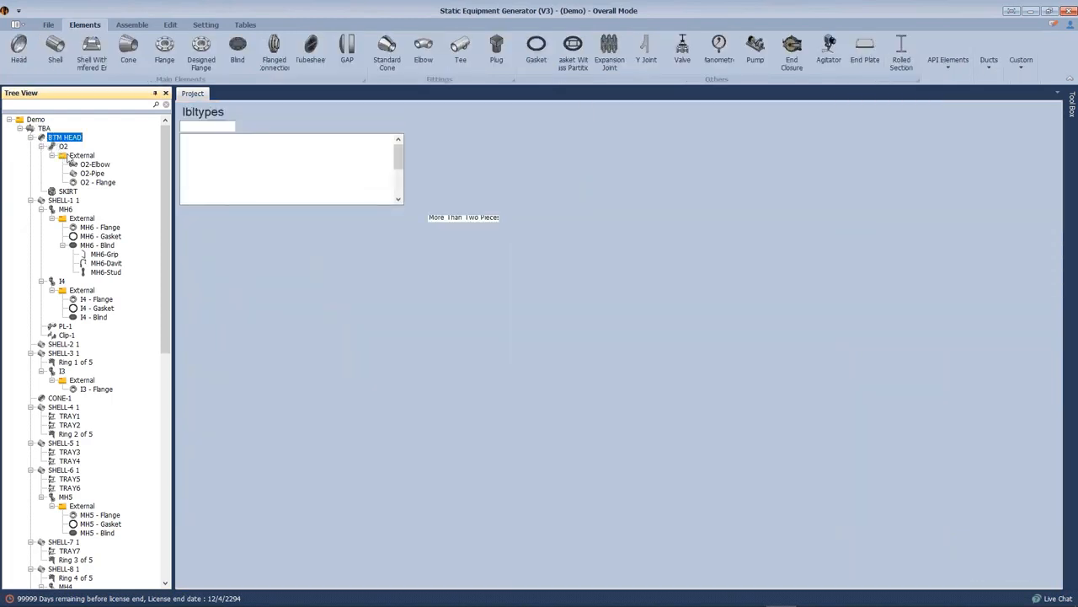
pyautogui.click(73, 157)
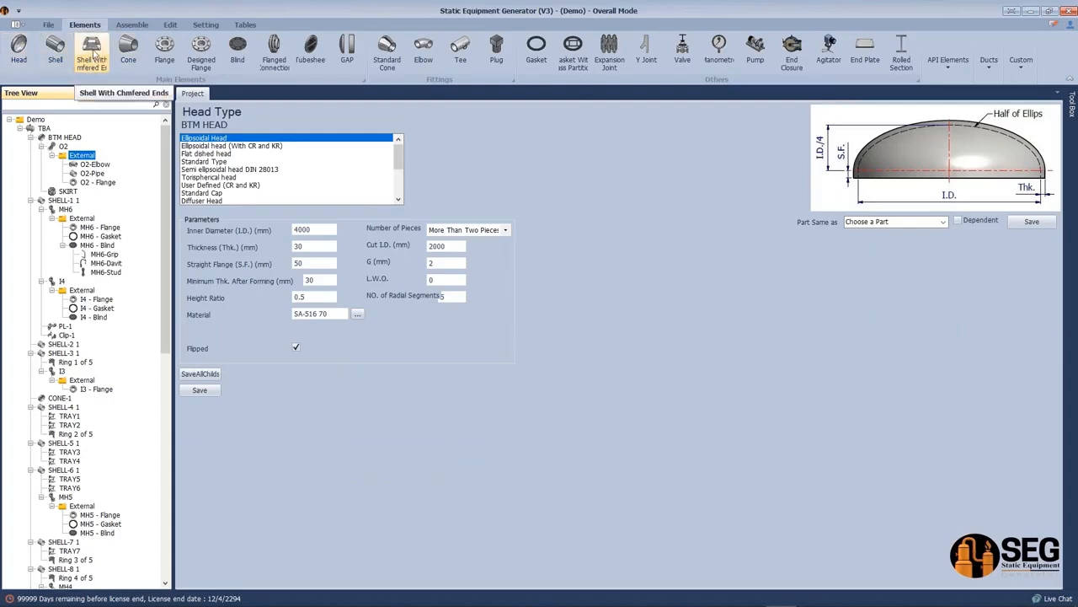
pyautogui.click(246, 54)
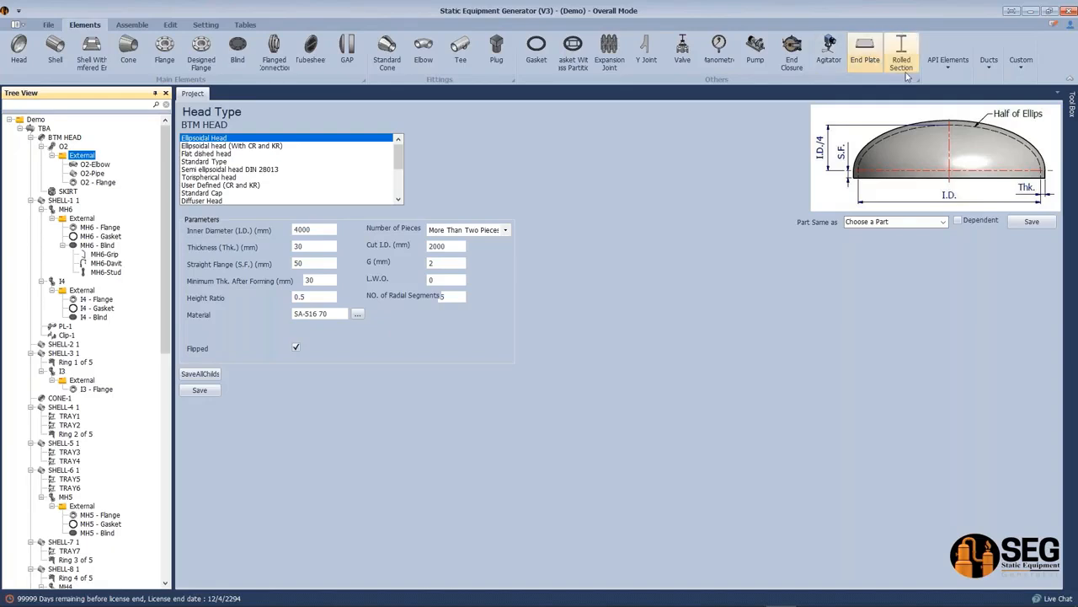
# Examine the API element and duct types that can be added to the equipment
pyautogui.click(948, 64)
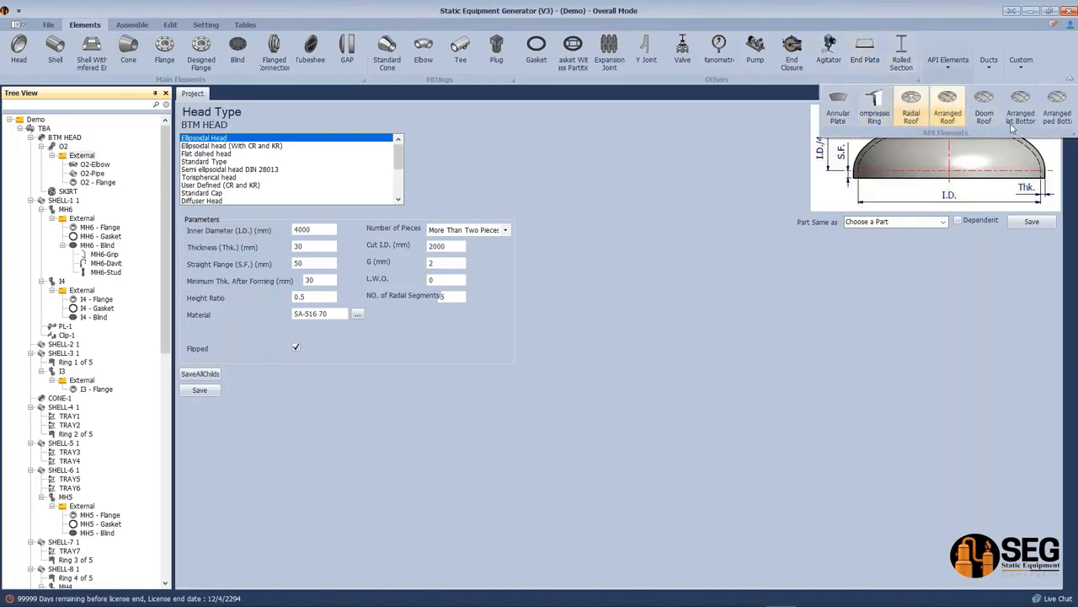
pyautogui.click(991, 80)
pyautogui.click(991, 80)
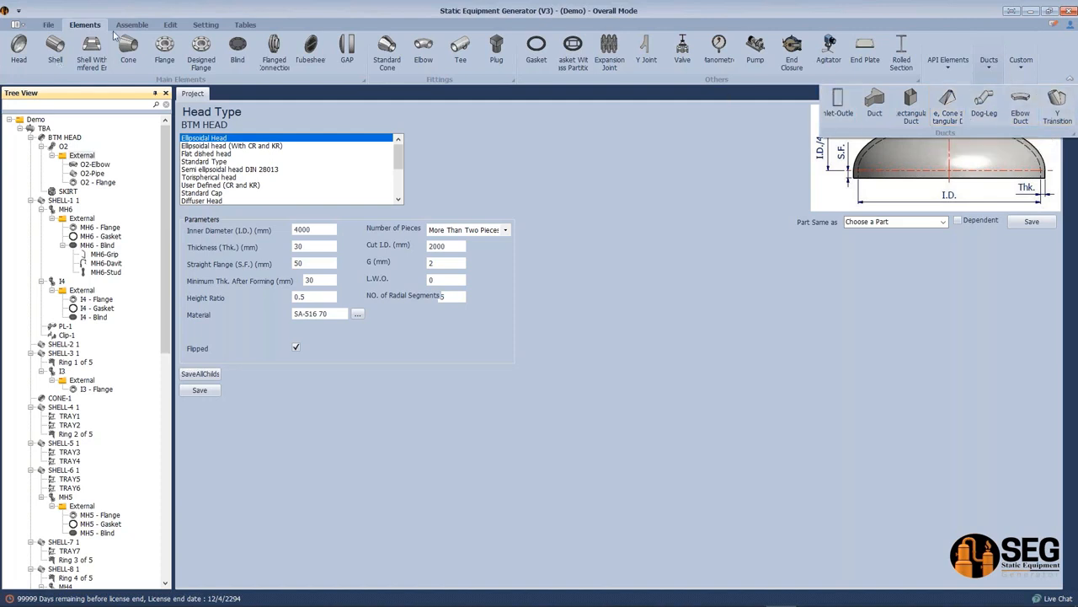
# Select SHELL-1 1 and examine the external attachment, internal attachment, platform and coil types available for it
pyautogui.click(63, 200)
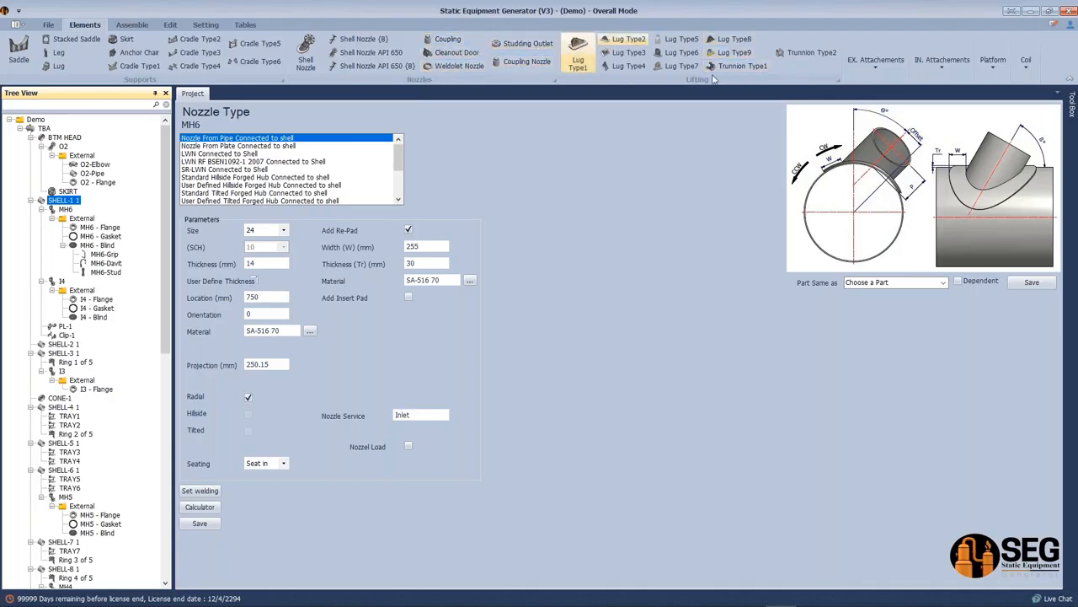
pyautogui.click(876, 63)
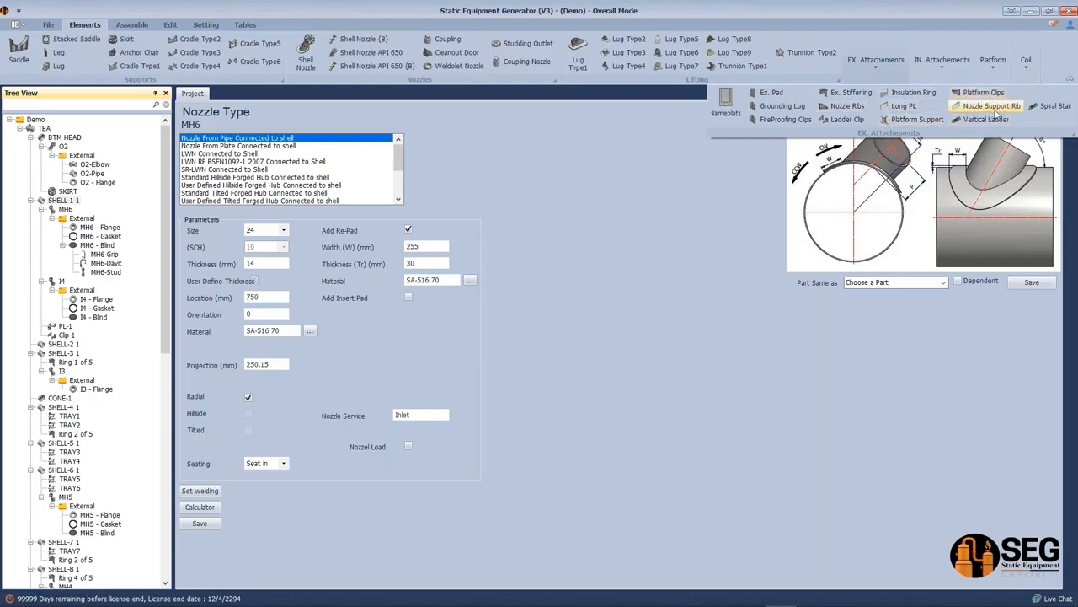
pyautogui.click(941, 59)
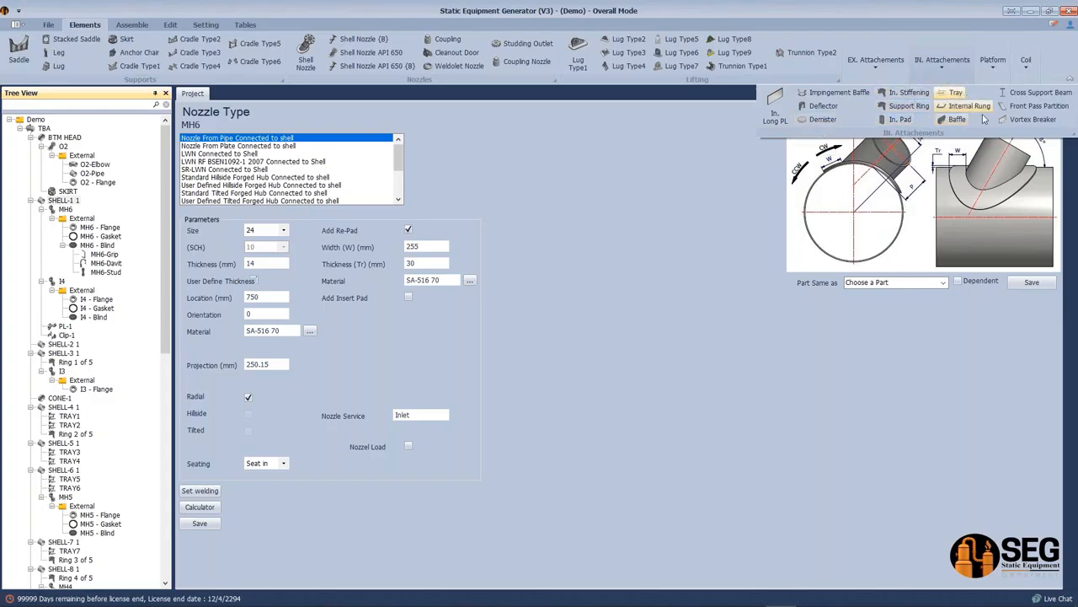
pyautogui.click(992, 75)
pyautogui.click(995, 74)
pyautogui.click(1031, 73)
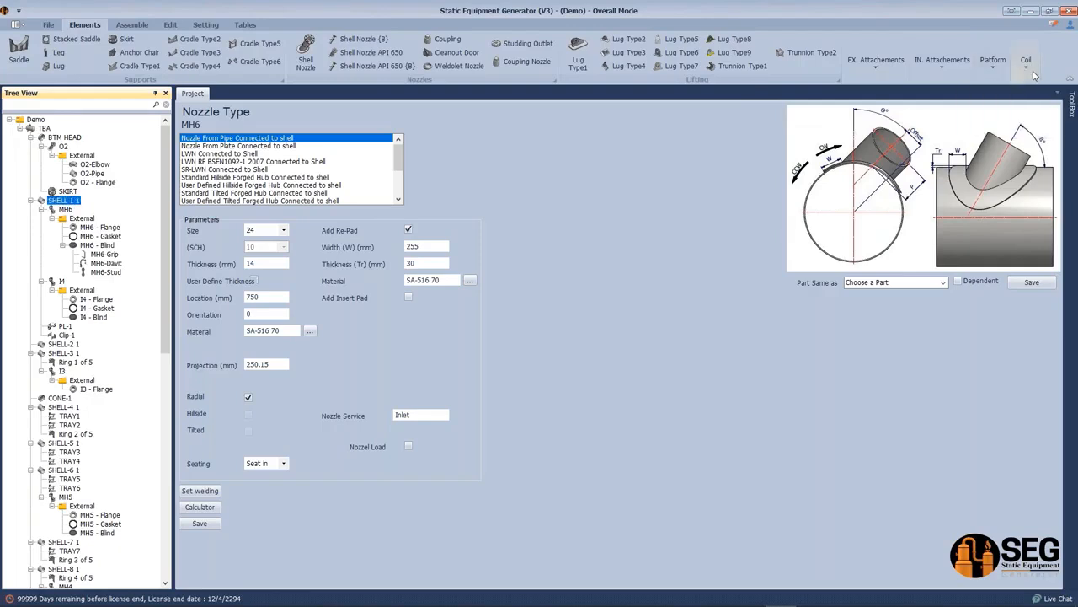
pyautogui.click(1035, 75)
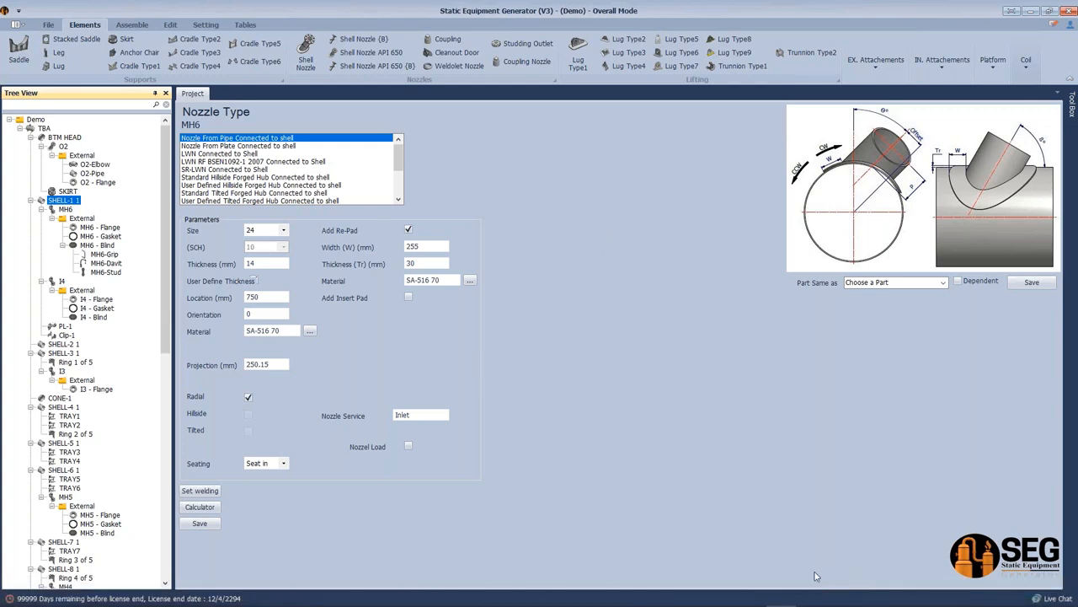
# Switch to the SEG Saddles.pptx presentation in PowerPoint and present its Support Saddles Types slide
pyautogui.moveTo(816, 601)
pyautogui.moveTo(751, 594)
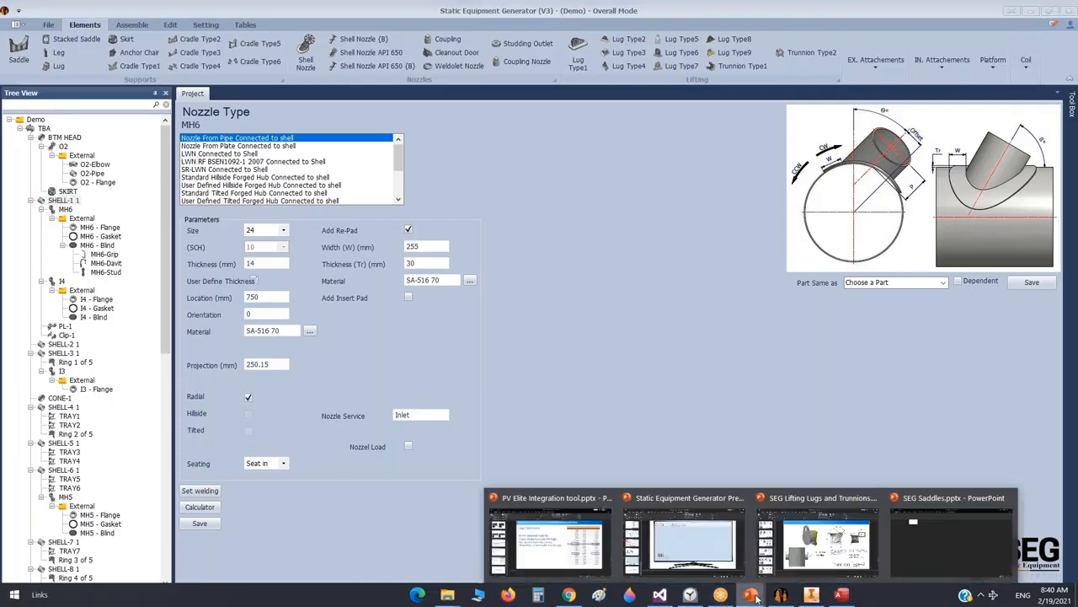
pyautogui.moveTo(940, 543)
pyautogui.moveTo(801, 554)
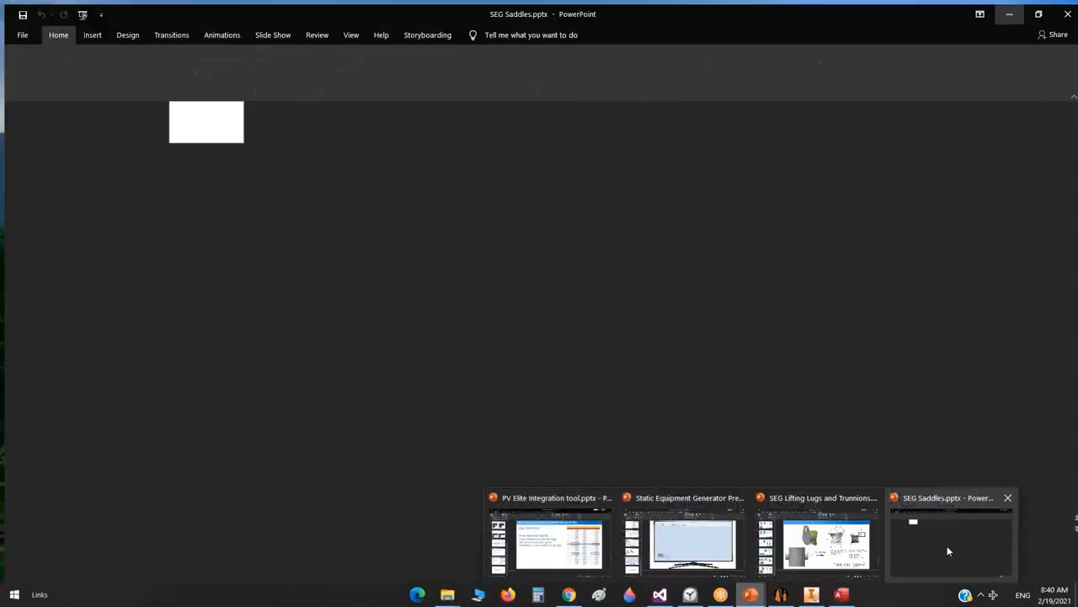
pyautogui.click(947, 545)
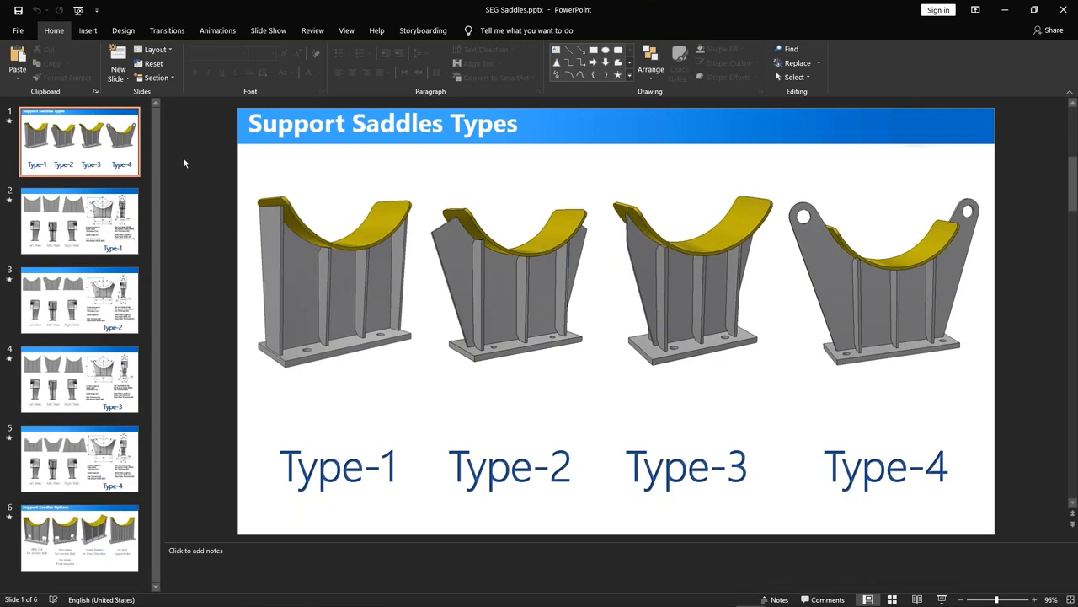
pyautogui.press('F5')
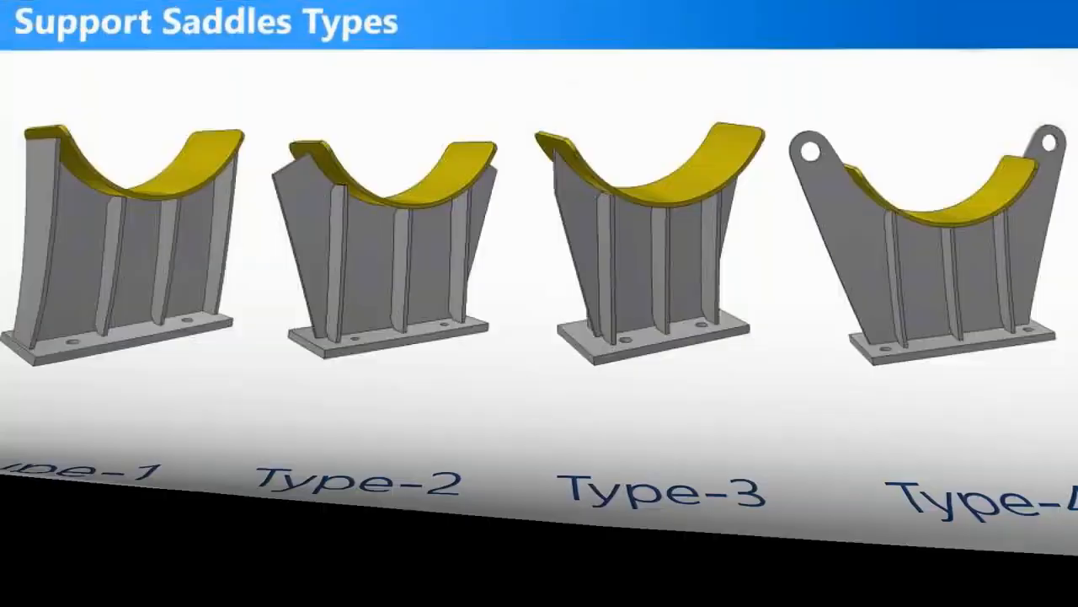
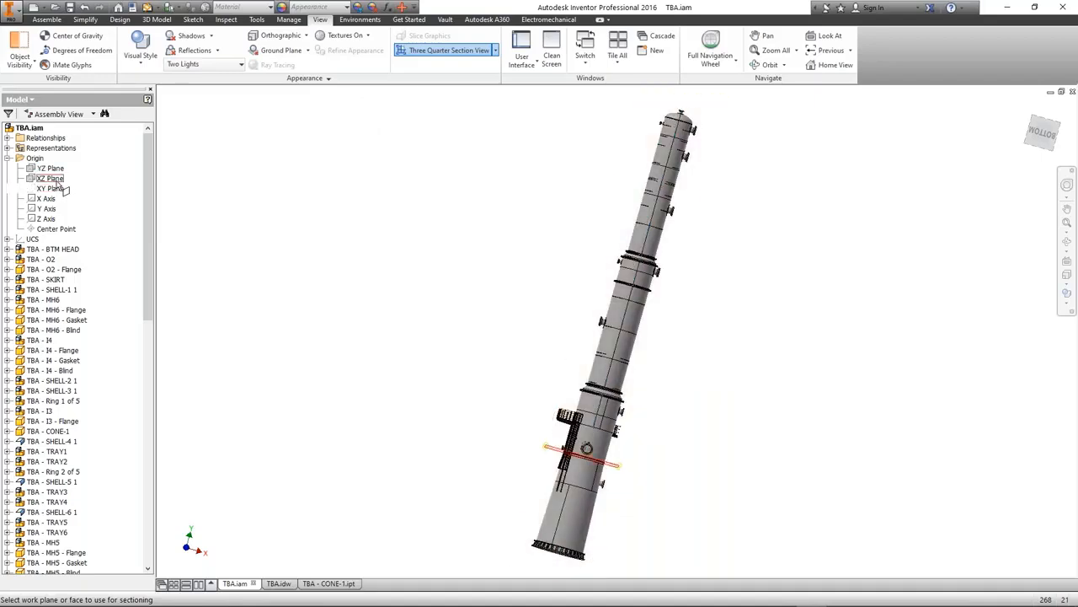
# Cut a three quarter section view of TBA.iam in Inventor through the YZ and XY planes
pyautogui.press('Return')
pyautogui.click(438, 50)
pyautogui.click(50, 168)
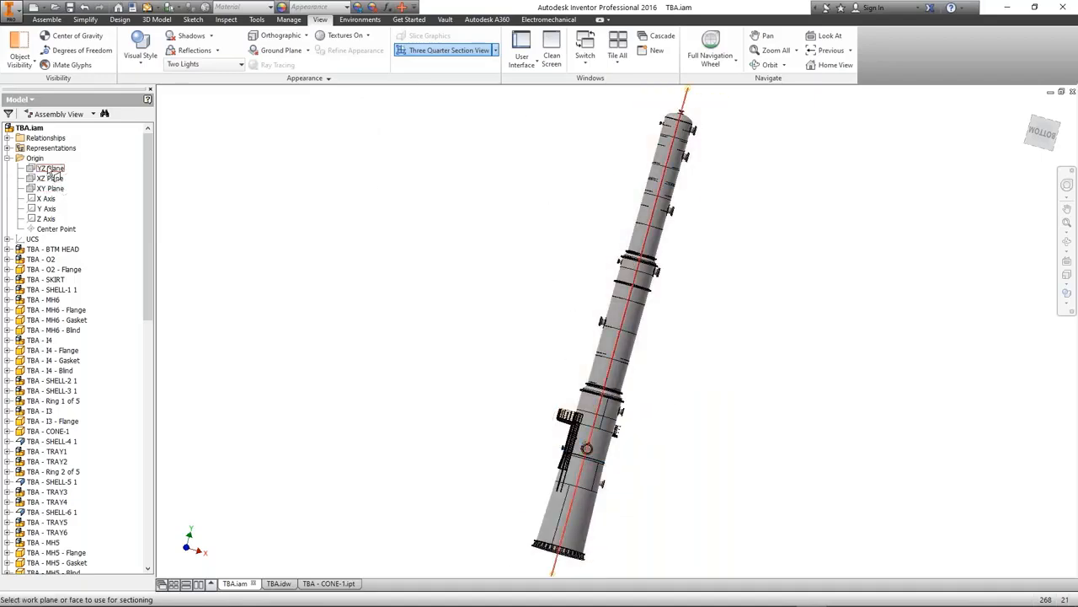
pyautogui.rightClick(376, 171)
pyautogui.click(412, 170)
pyautogui.click(61, 189)
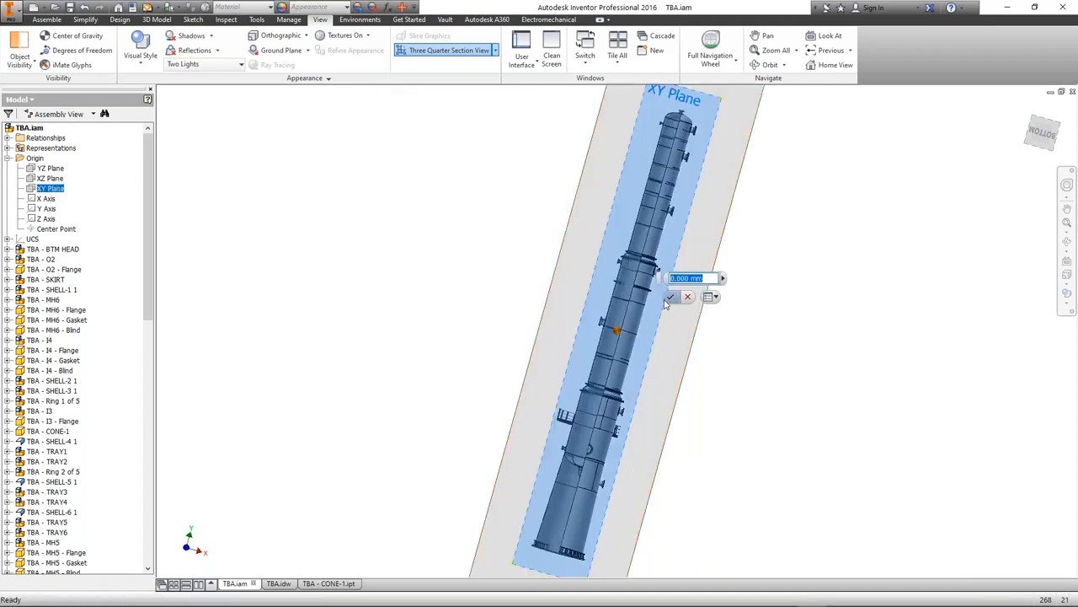
pyautogui.click(670, 297)
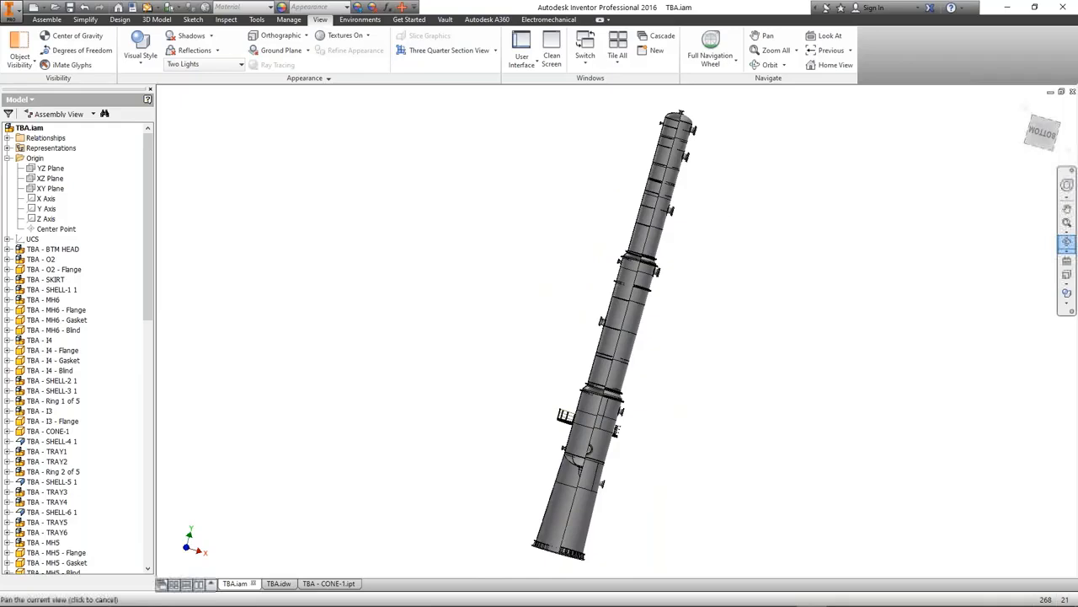
# Examine the trays and shell interior in the sectioned upper part of the column
pyautogui.click(1067, 242)
pyautogui.moveTo(716, 313); pyautogui.dragTo(645, 306)
pyautogui.scroll(-2, 631, 266)
pyautogui.moveTo(632, 267); pyautogui.dragTo(631, 320, button='middle')
pyautogui.scroll(-2, 628, 221)
pyautogui.rightClick(659, 153)
pyautogui.click(715, 149)
pyautogui.moveTo(635, 135); pyautogui.dragTo(627, 260, button='middle')
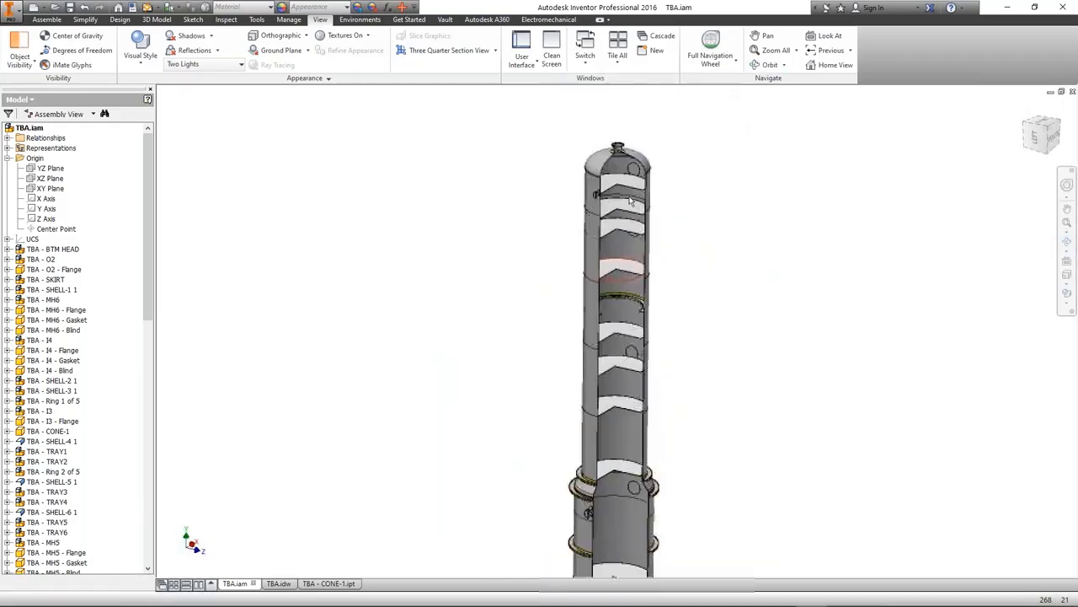
pyautogui.scroll(-3, 626, 183)
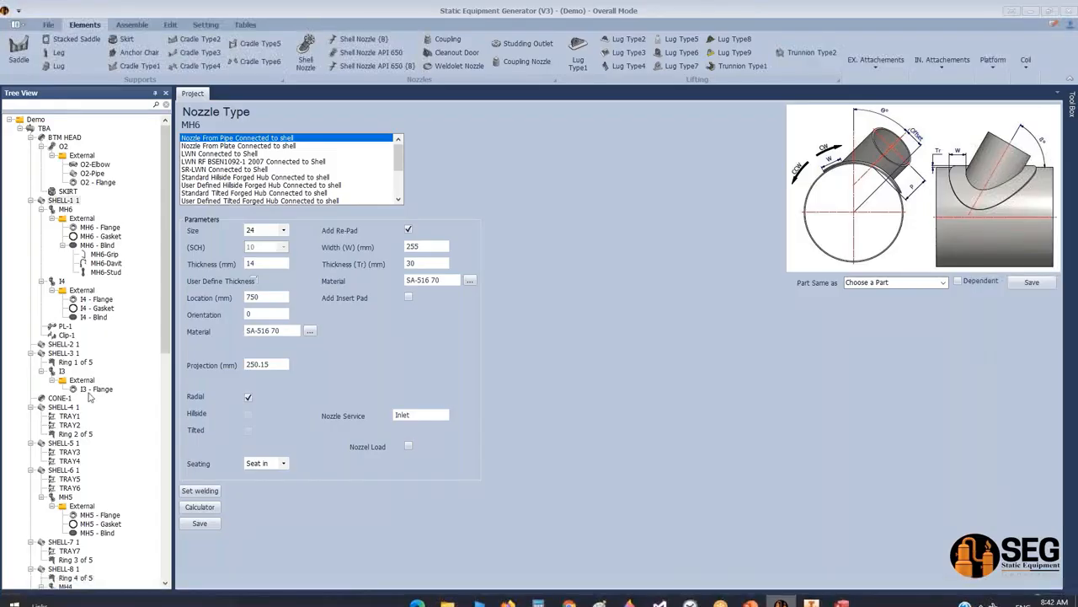
# Switch to Static Equipment Generator and add a demister named dIM to SHELL-13 1
pyautogui.scroll(-15, 102, 390)
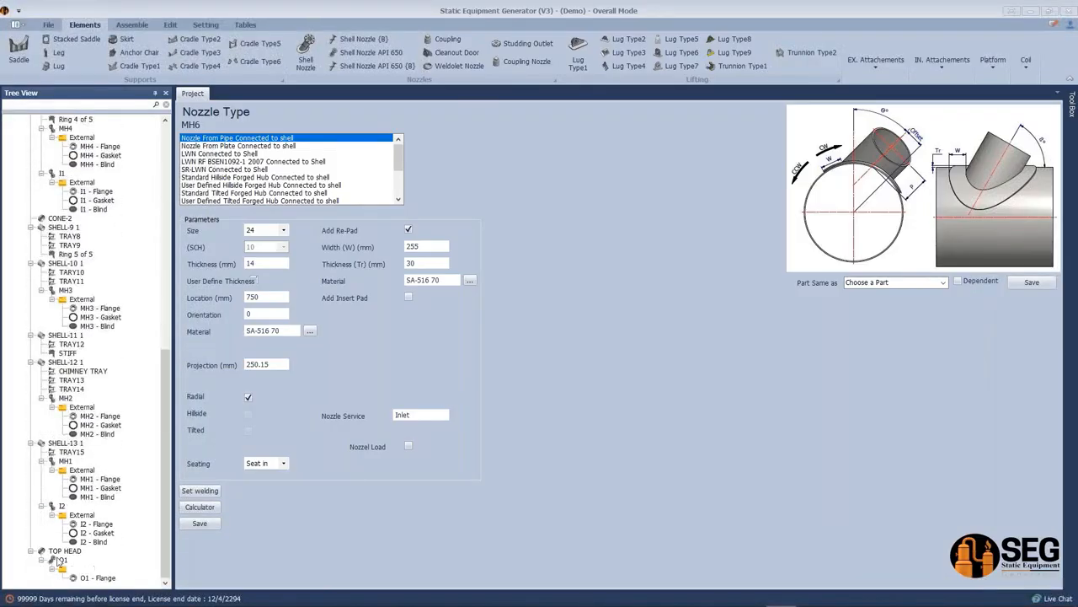
pyautogui.click(65, 443)
pyautogui.click(940, 71)
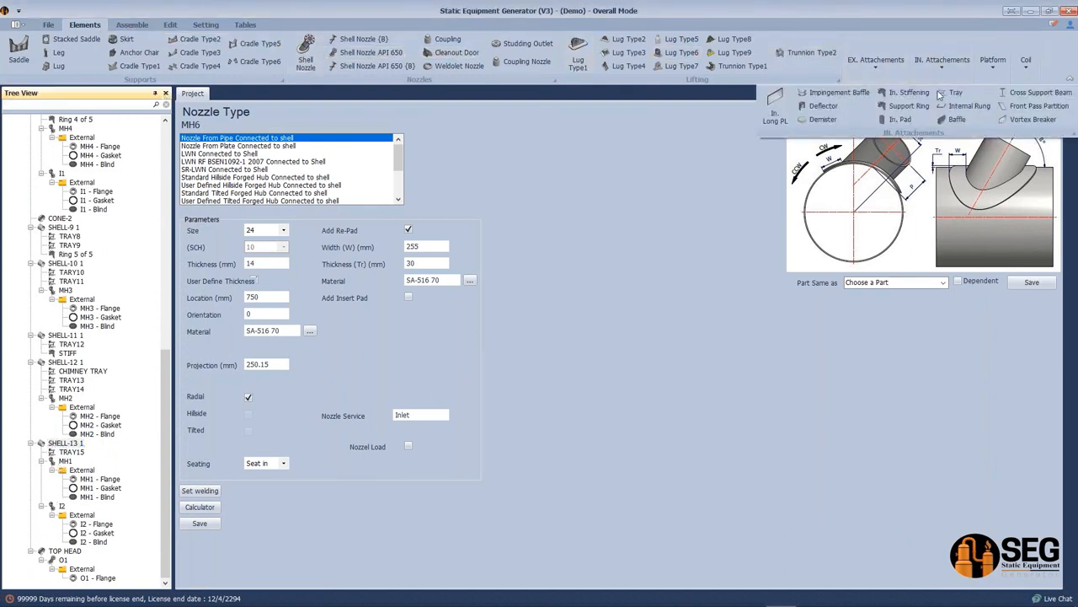
pyautogui.click(812, 118)
pyautogui.write('d')
pyautogui.click(435, 259)
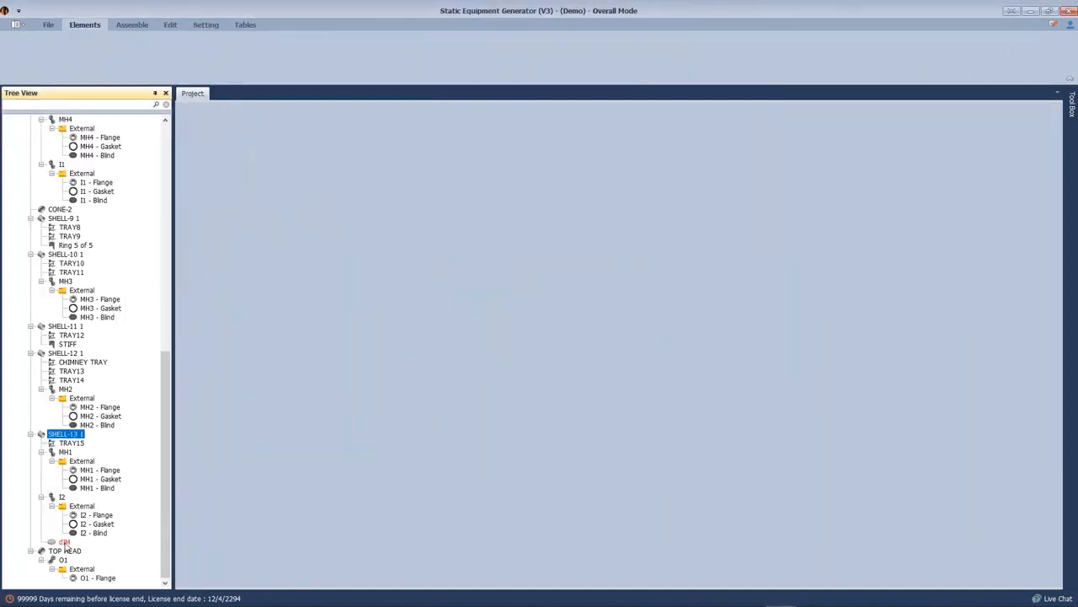
# Open dIM's parameters, select Demister Type B, and review its height, location and ring width
pyautogui.click(64, 541)
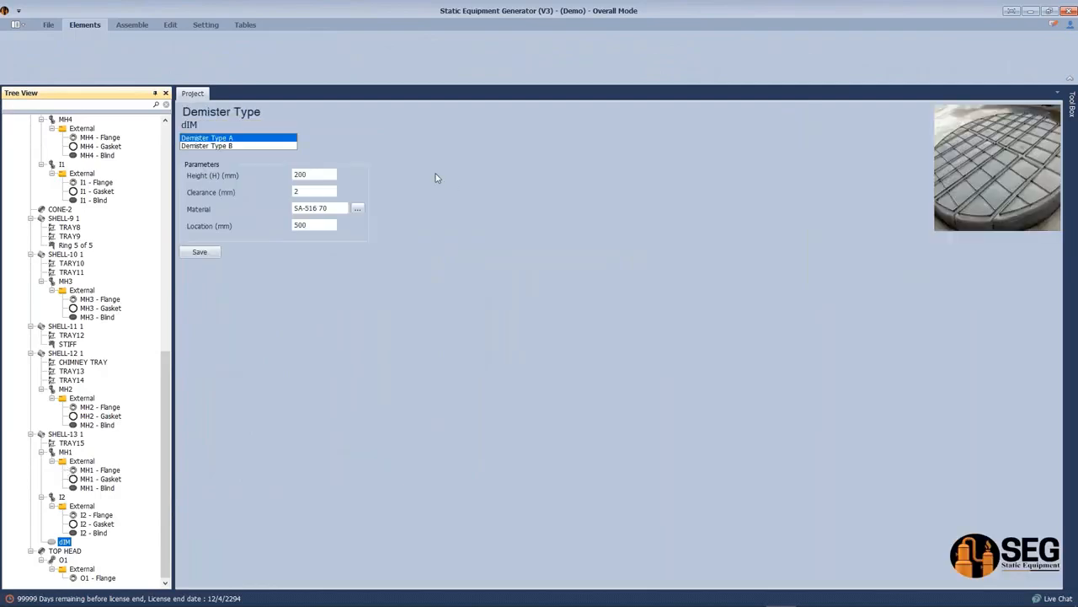
pyautogui.click(204, 147)
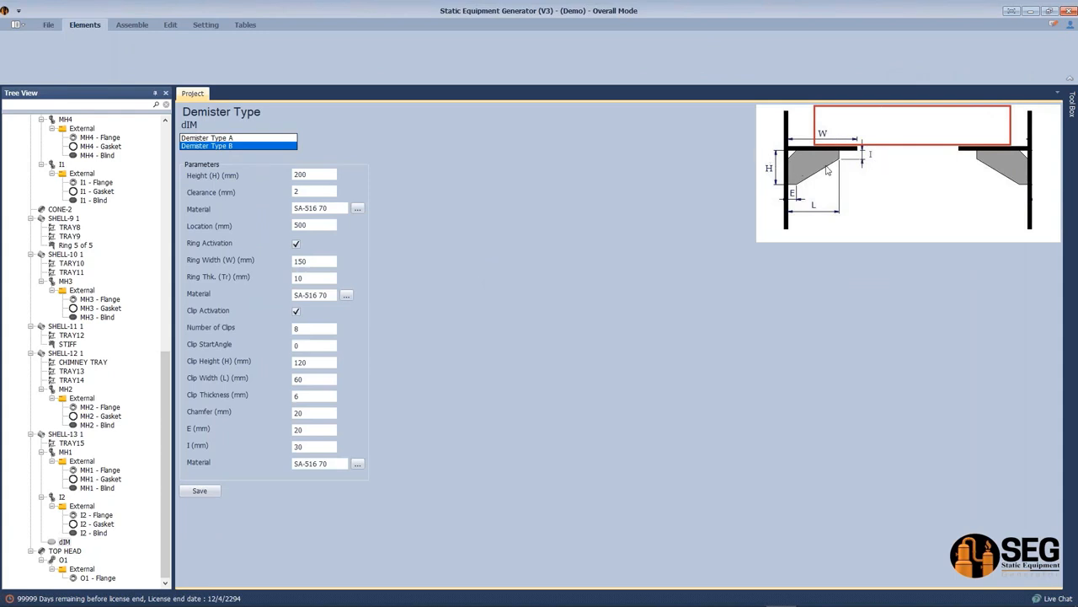
pyautogui.doubleClick(312, 174)
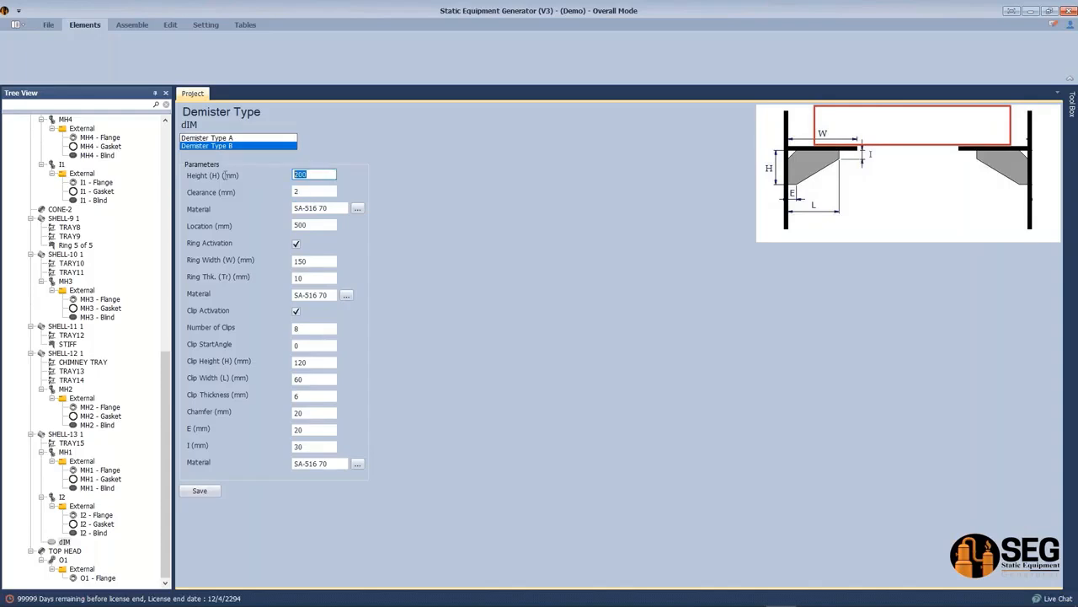
pyautogui.press('Tab')
pyautogui.click(255, 225)
pyautogui.moveTo(255, 225); pyautogui.dragTo(230, 227)
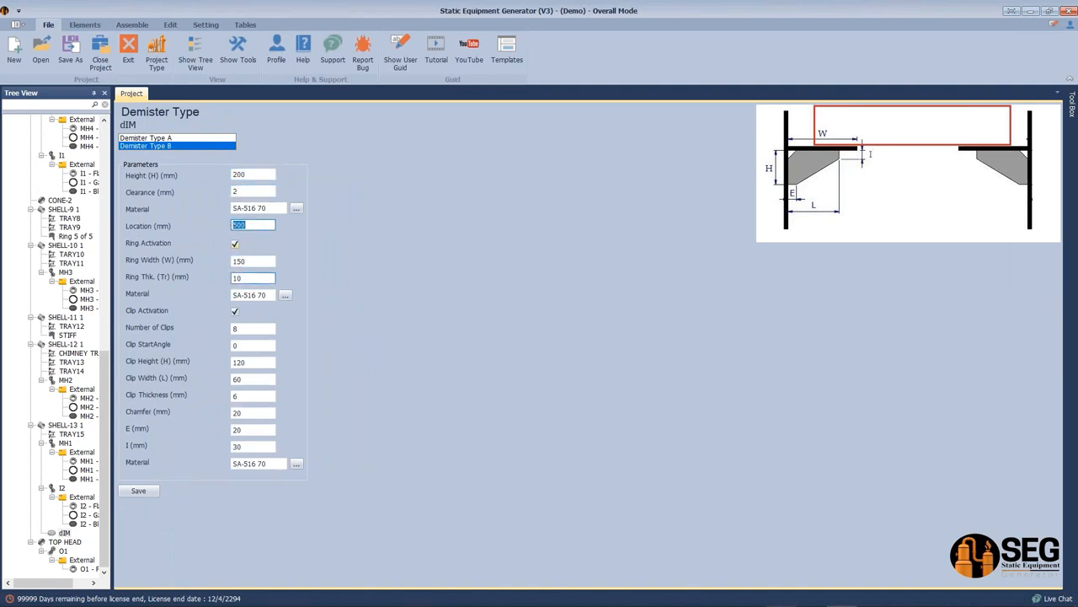
pyautogui.press('Tab')
pyautogui.press('Tab')
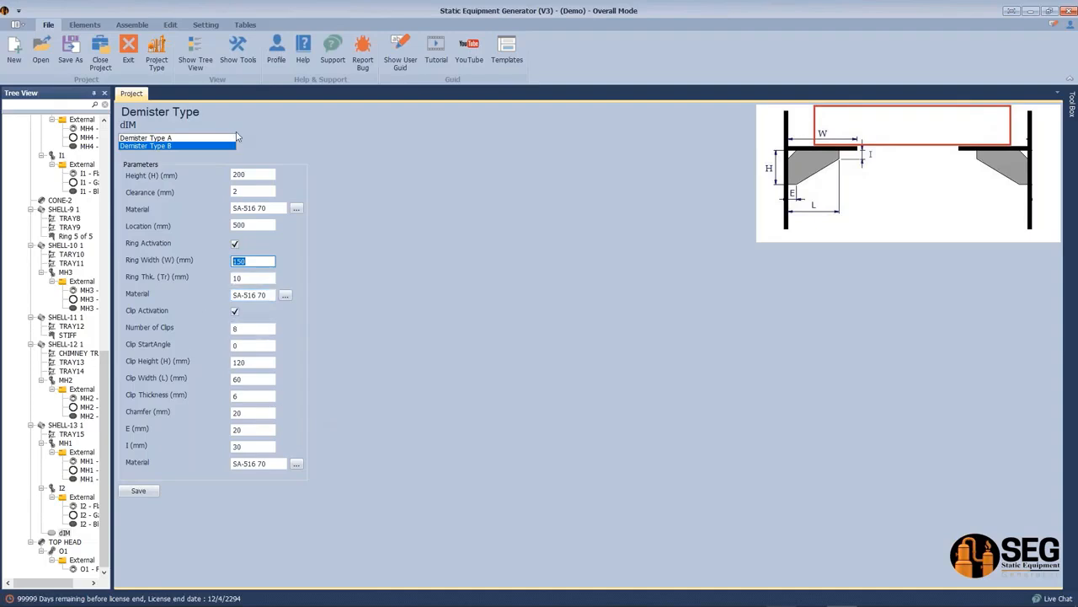
# Save the demister's parameters and assemble the updated equipment in Inventor
pyautogui.click(138, 490)
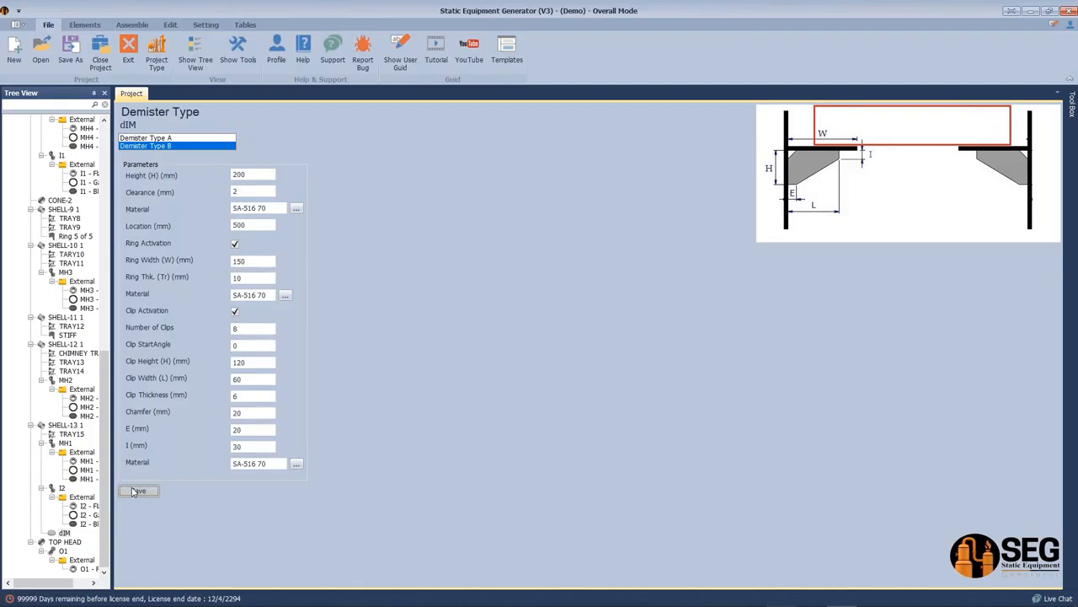
pyautogui.click(133, 24)
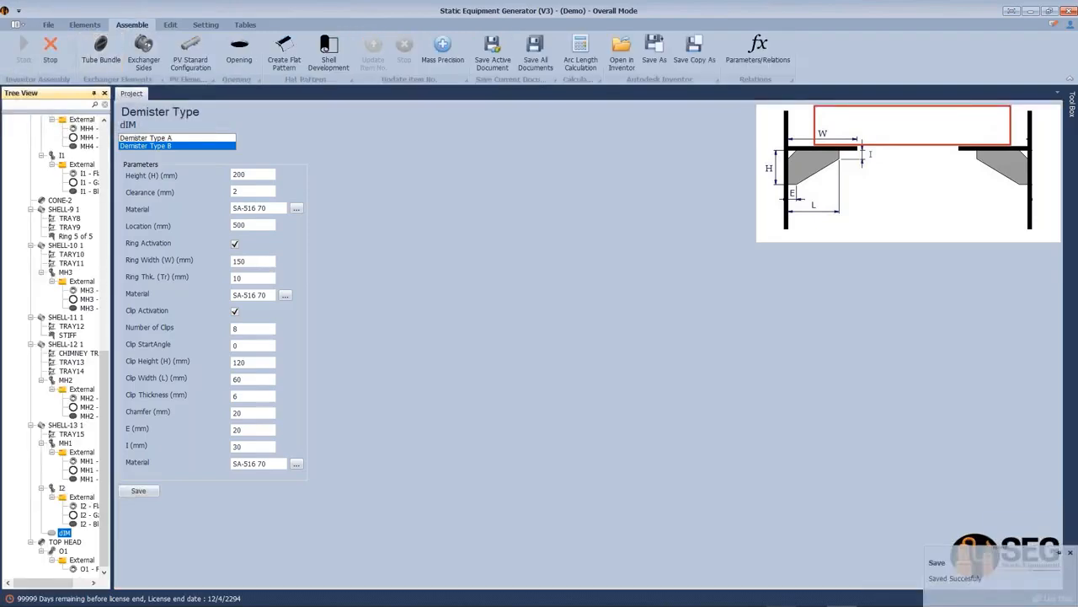
pyautogui.click(811, 596)
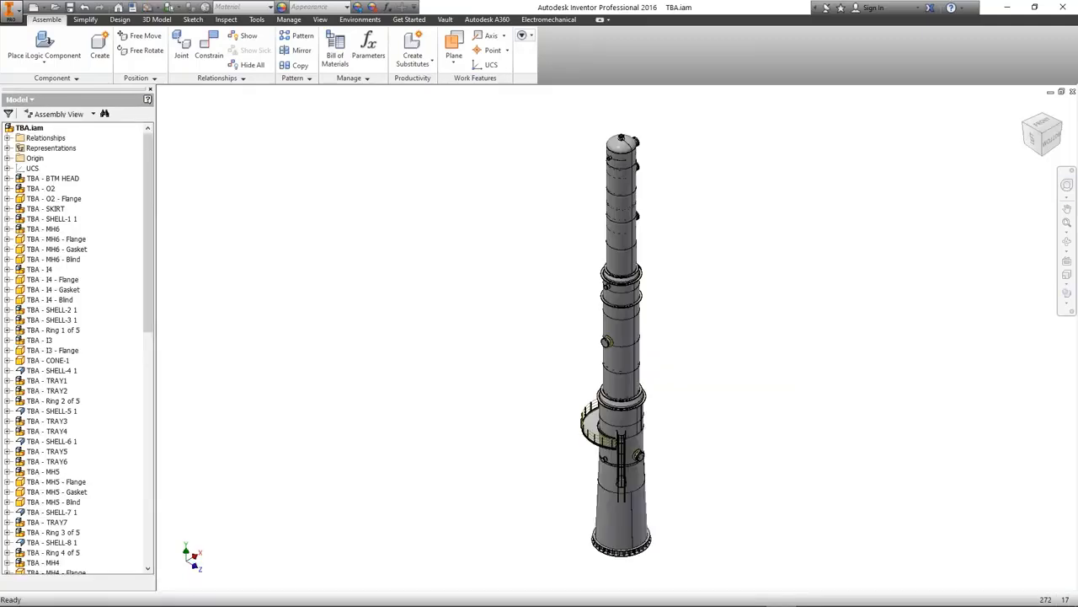
# Cut a three quarter section view of the rebuilt column through the YZ and XY planes
pyautogui.click(316, 19)
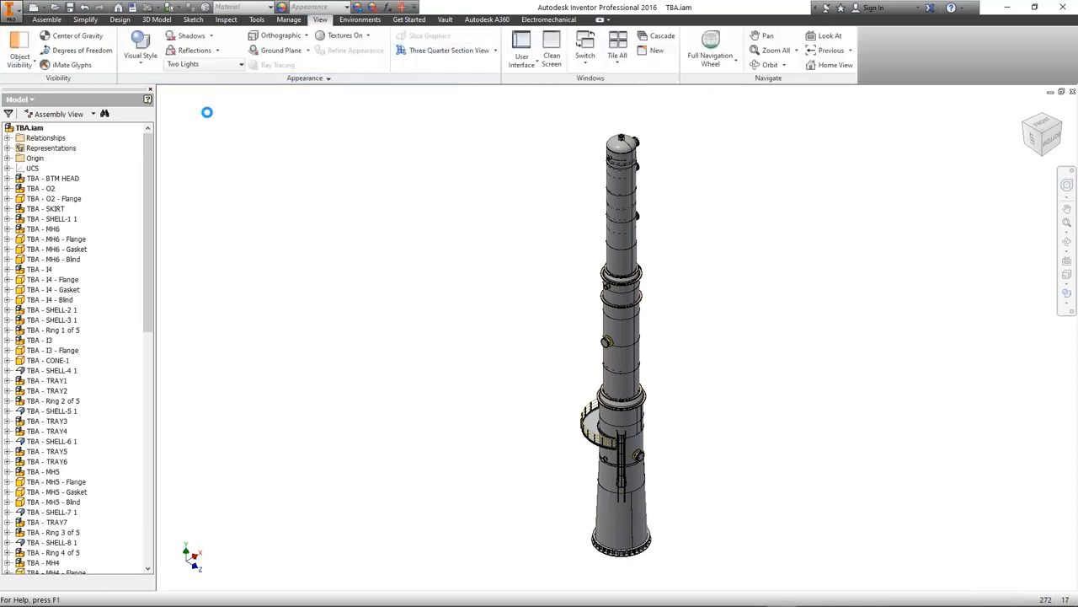
pyautogui.click(7, 158)
pyautogui.click(51, 168)
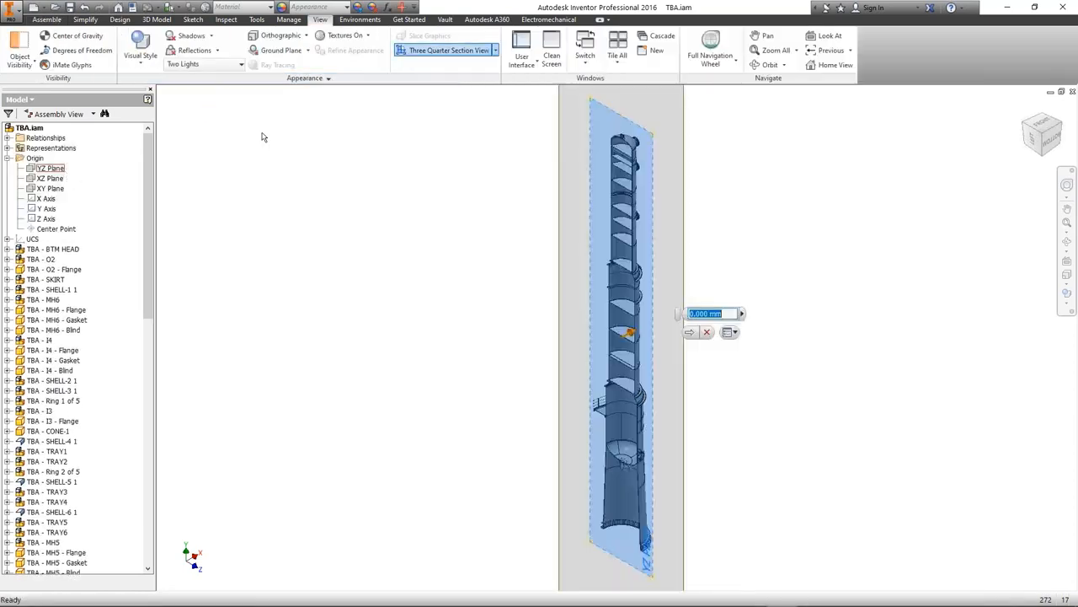
pyautogui.rightClick(262, 136)
pyautogui.click(305, 136)
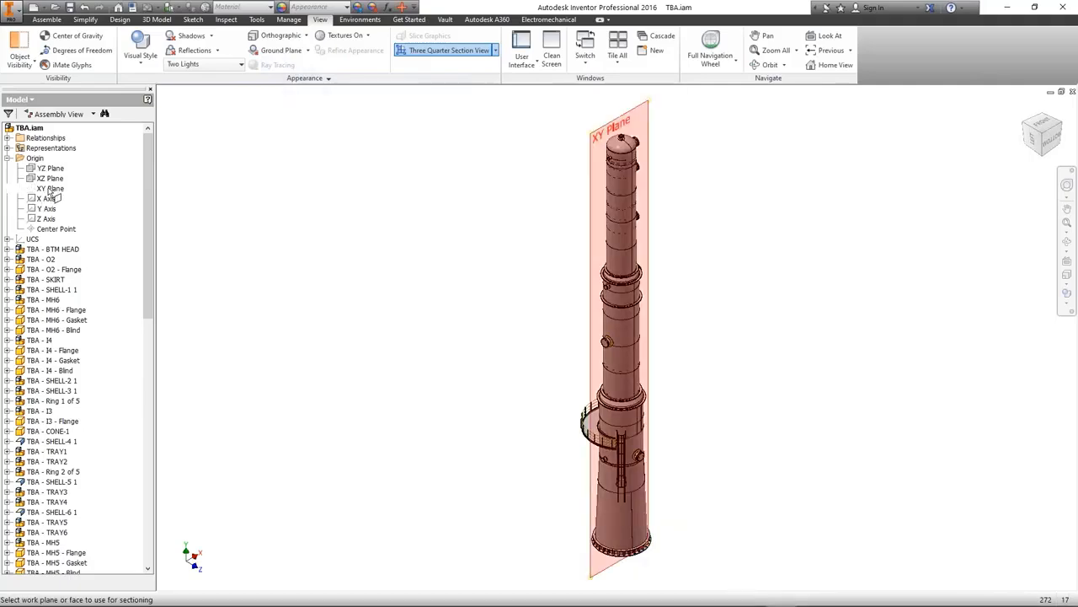
pyautogui.click(50, 189)
pyautogui.rightClick(360, 166)
pyautogui.click(406, 169)
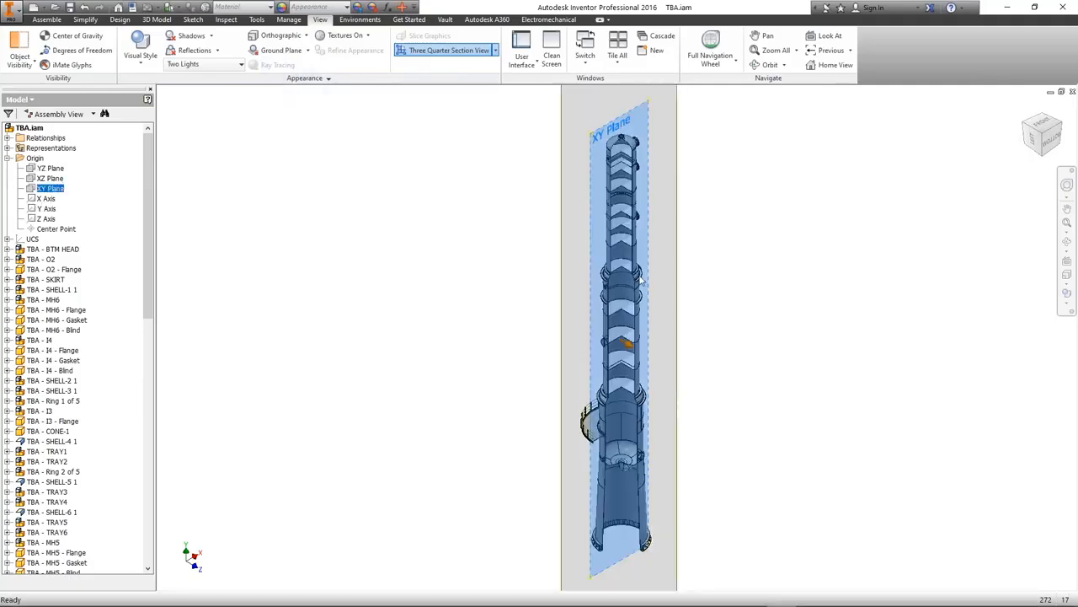
# Examine the top head, trays and internal ring of the sectioned upper column from several angles
pyautogui.scroll(-5, 631, 173)
pyautogui.moveTo(658, 260); pyautogui.dragTo(693, 362, button='middle')
pyautogui.click(1067, 242)
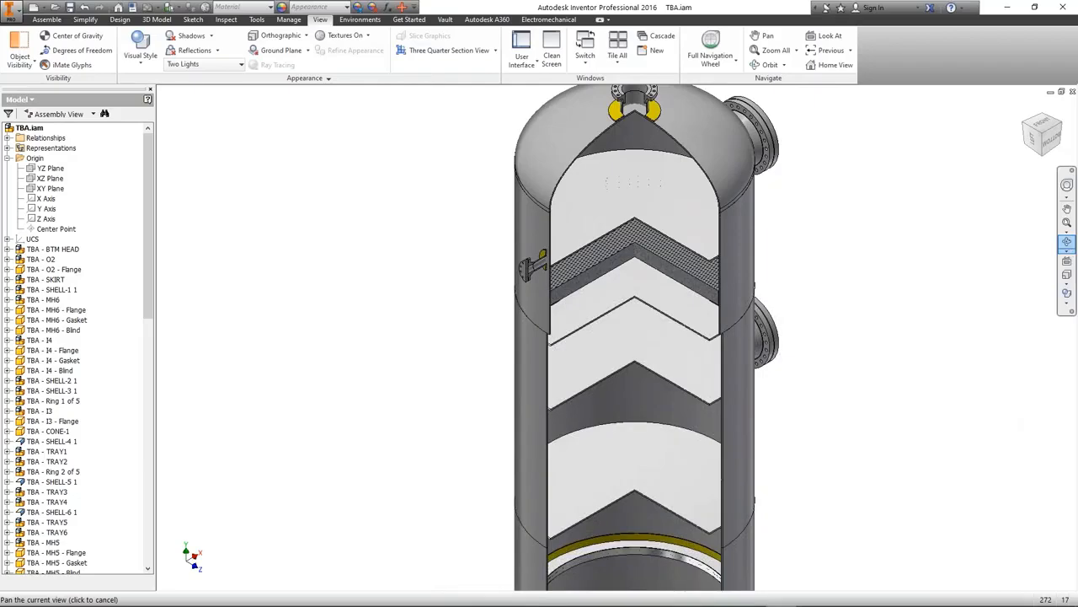
pyautogui.moveTo(650, 310); pyautogui.dragTo(568, 212)
pyautogui.moveTo(567, 212); pyautogui.dragTo(602, 360, button='middle')
pyautogui.scroll(-4, 533, 283)
pyautogui.moveTo(532, 283); pyautogui.dragTo(558, 329, button='middle')
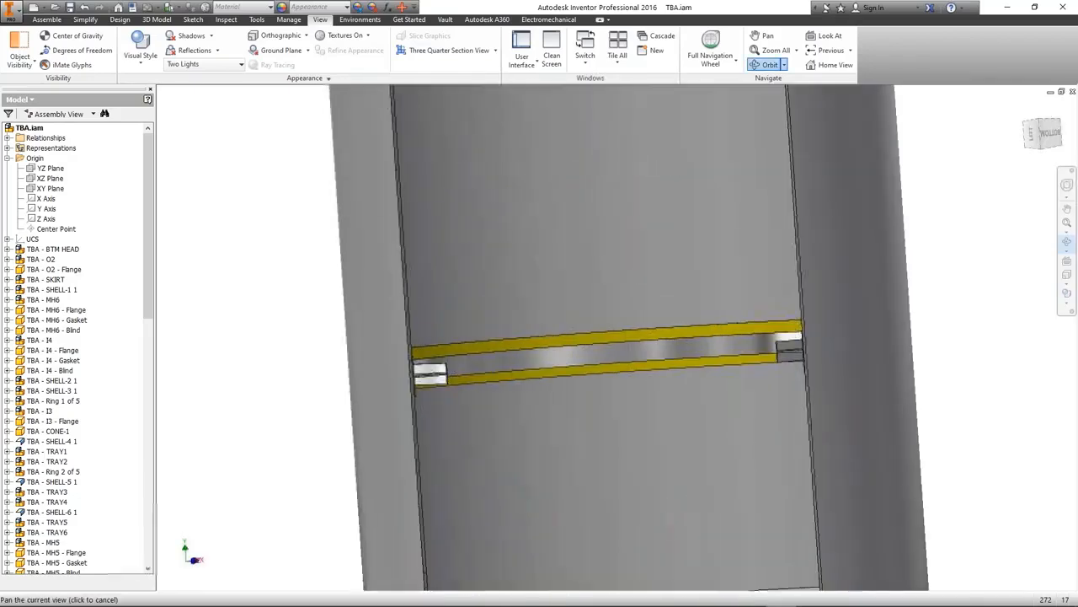
pyautogui.scroll(2, 558, 329)
pyautogui.scroll(3, 558, 327)
# Examine the new demister in the top shell with its ring and clips, and select it
pyautogui.moveTo(558, 327); pyautogui.dragTo(573, 356)
pyautogui.moveTo(574, 356); pyautogui.dragTo(587, 525, button='middle')
pyautogui.scroll(-4, 554, 233)
pyautogui.moveTo(664, 148); pyautogui.dragTo(547, 271, button='middle')
pyautogui.moveTo(347, 370); pyautogui.dragTo(455, 288, button='middle')
pyautogui.rightClick(482, 293)
pyautogui.click(528, 293)
pyautogui.click(496, 301)
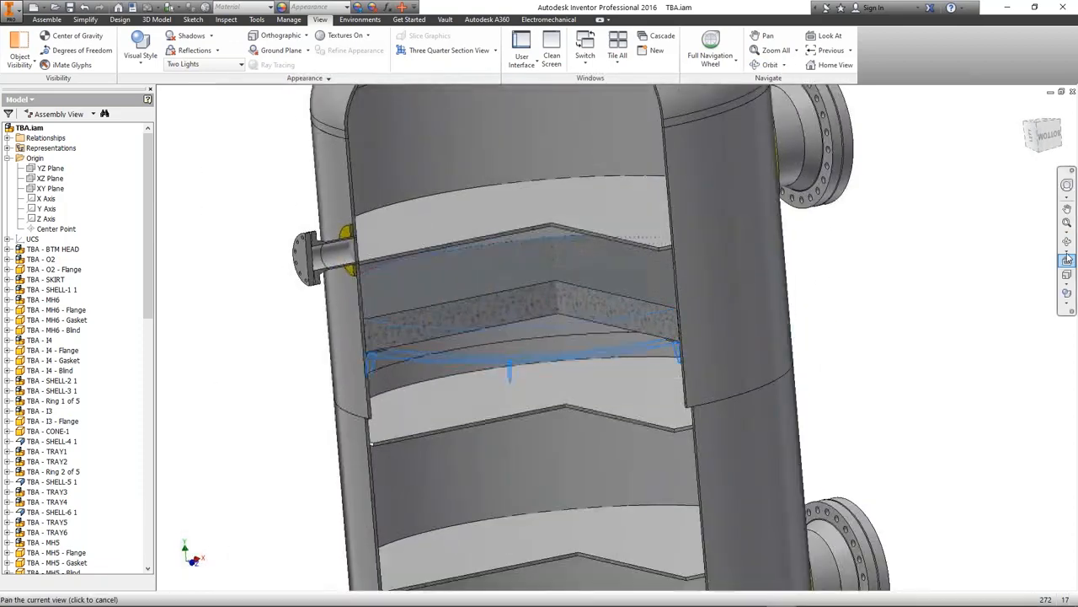
# Examine the demister's support ring and clips inside the sectioned top shell from below
pyautogui.scroll(2, 597, 331)
pyautogui.keyDown('shift'); pyautogui.moveTo(573, 380); pyautogui.dragTo(489, 243, button='middle'); pyautogui.keyUp('shift')
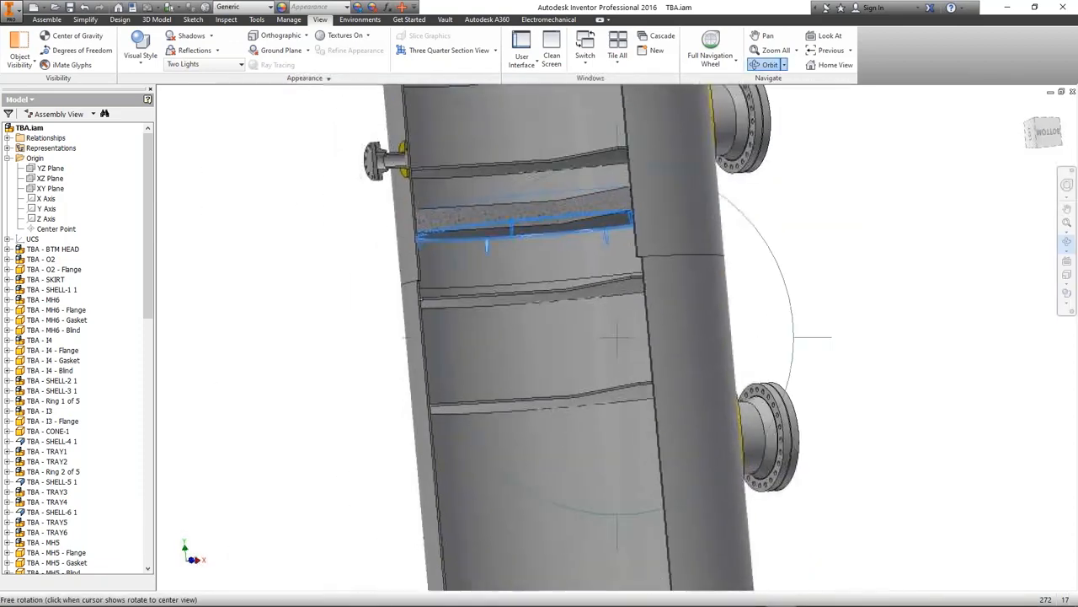
pyautogui.rightClick(536, 238)
pyautogui.click(487, 272)
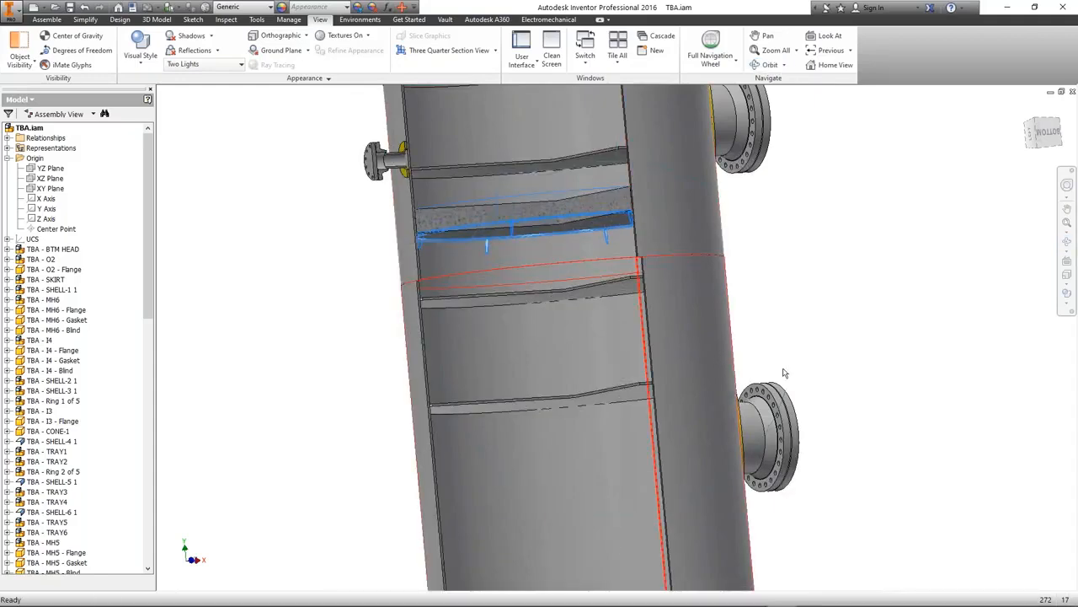
pyautogui.scroll(-3, 406, 249)
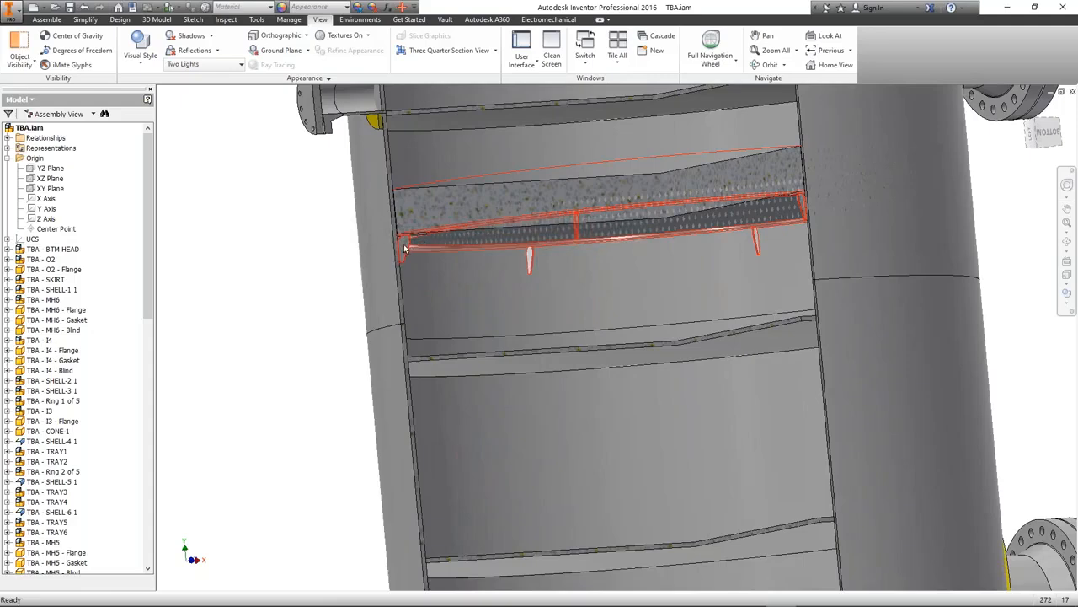
pyautogui.moveTo(404, 248)
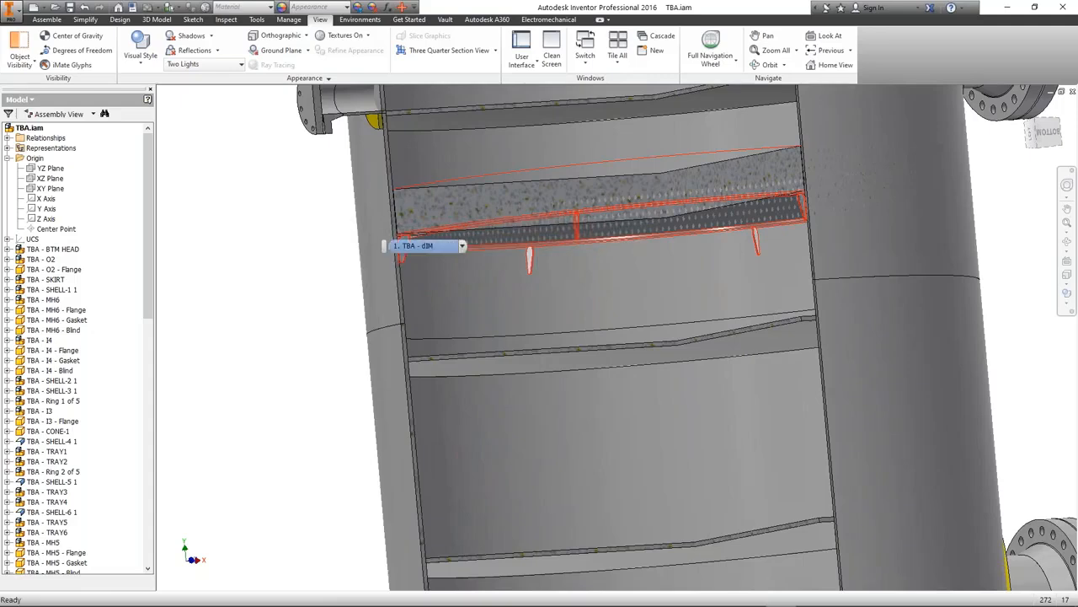
# Switch to Static Equipment Generator and review the Bill of Material down to the demister's support ring and support clips
pyautogui.click(846, 595)
pyautogui.click(245, 24)
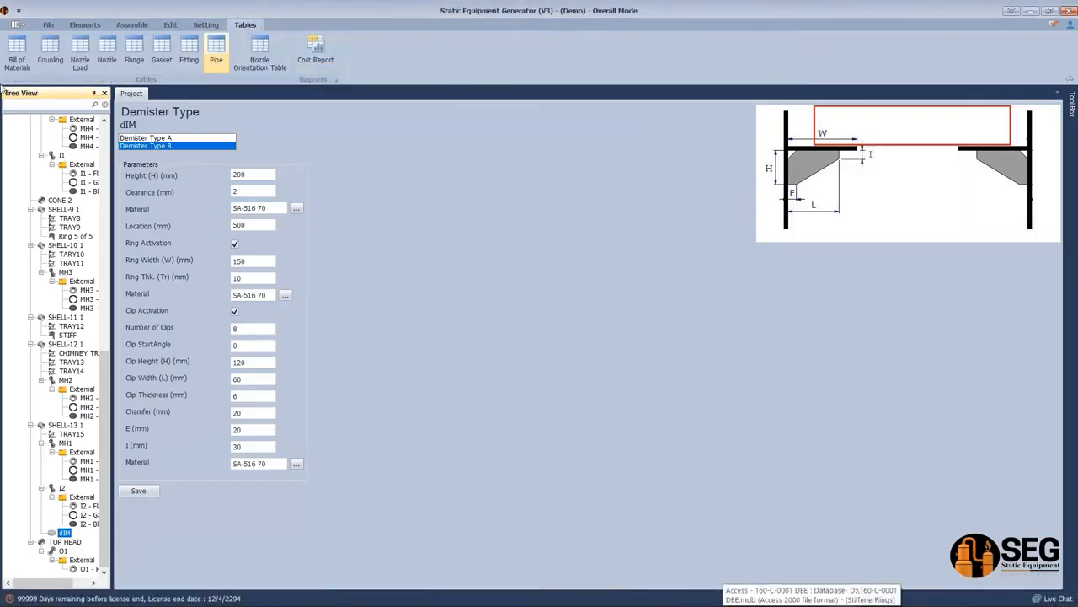
pyautogui.click(10, 52)
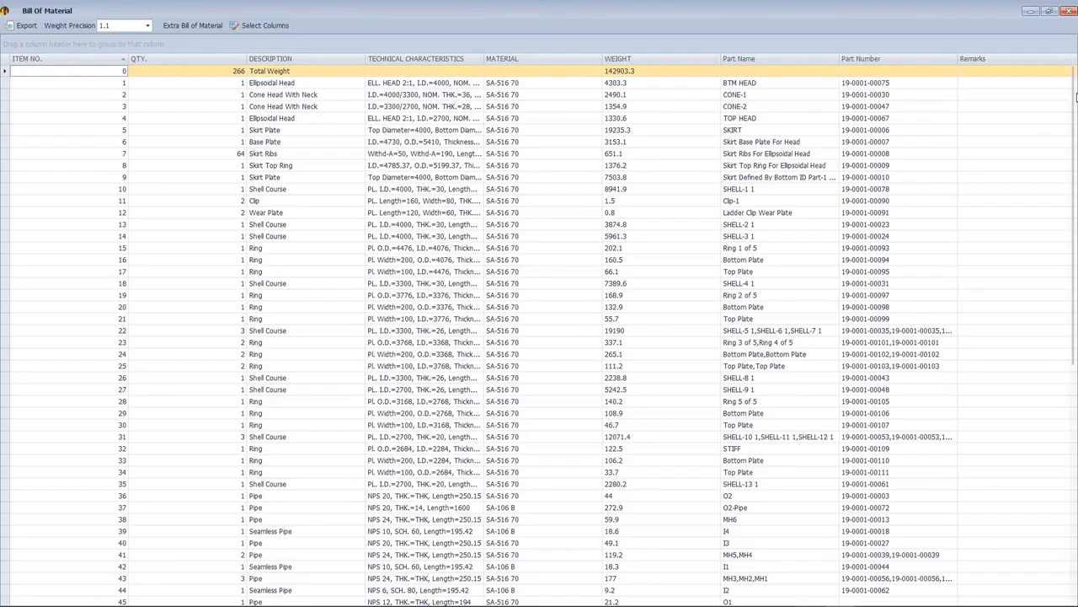
pyautogui.scroll(-1, 1076, 92)
pyautogui.moveTo(1076, 99); pyautogui.dragTo(1075, 339)
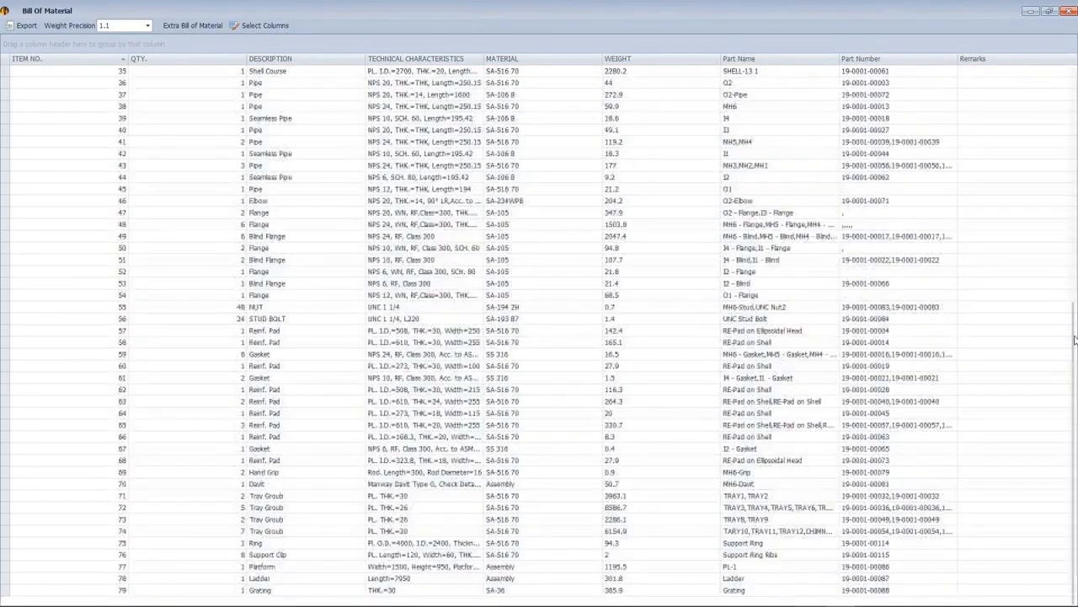
pyautogui.doubleClick(484, 58)
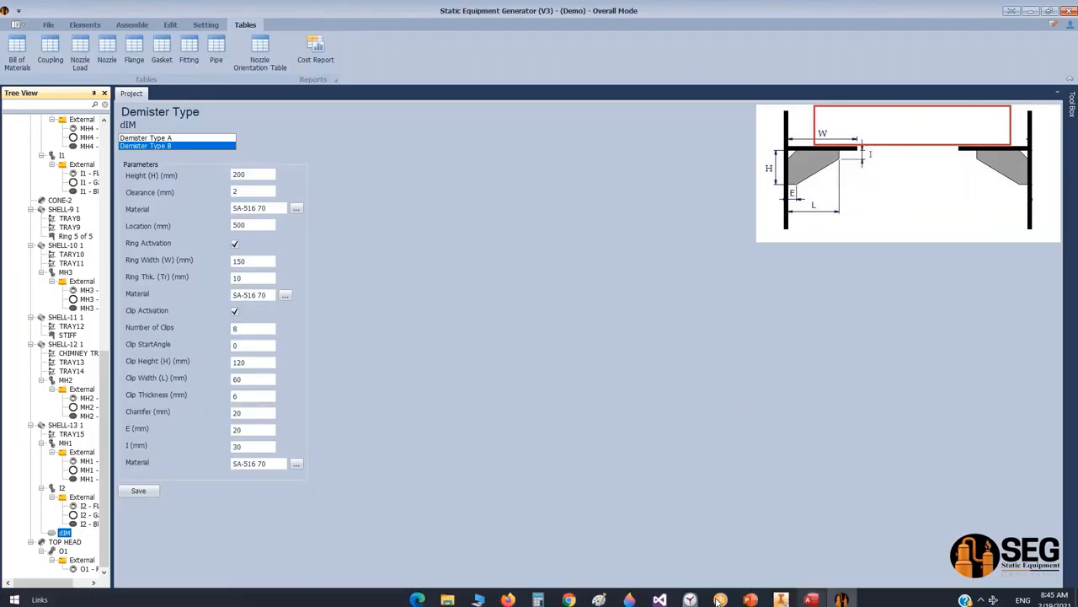
# Return to the Inventor assembly and view the whole sectioned column
pyautogui.click(783, 595)
pyautogui.scroll(7, 636, 356)
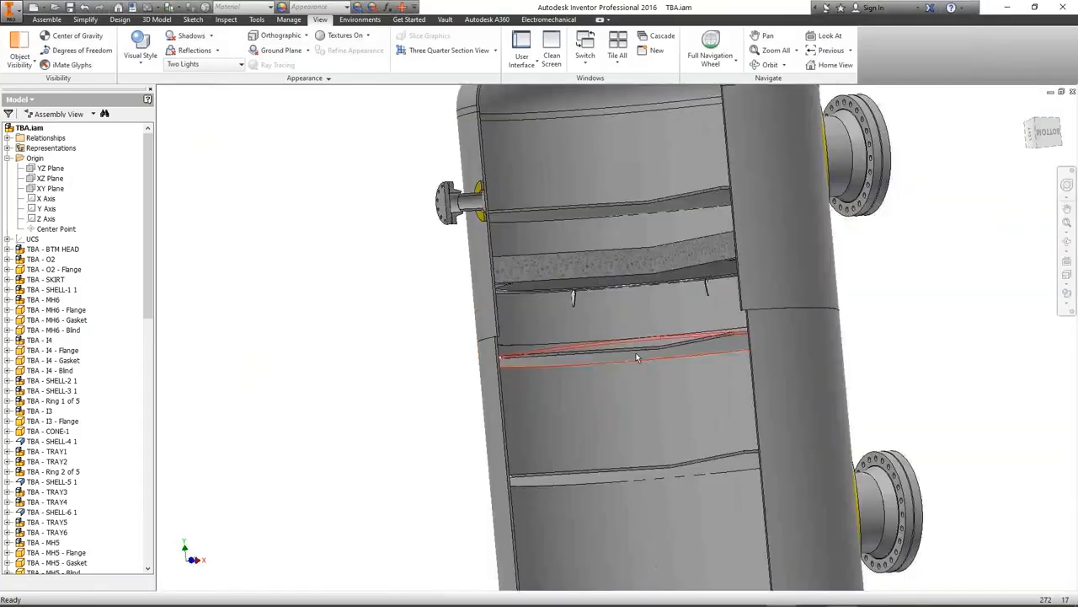
pyautogui.scroll(4, 743, 264)
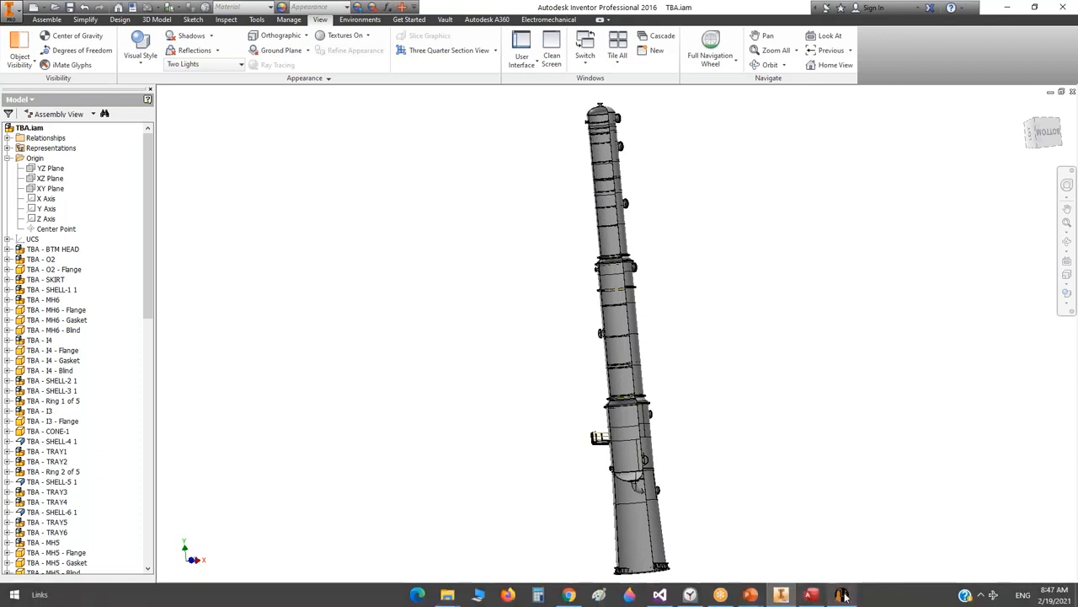
# Switch to Static Equipment Generator, open the drawing settings for nozzle MH3 and set the sheet size to A3
pyautogui.click(841, 593)
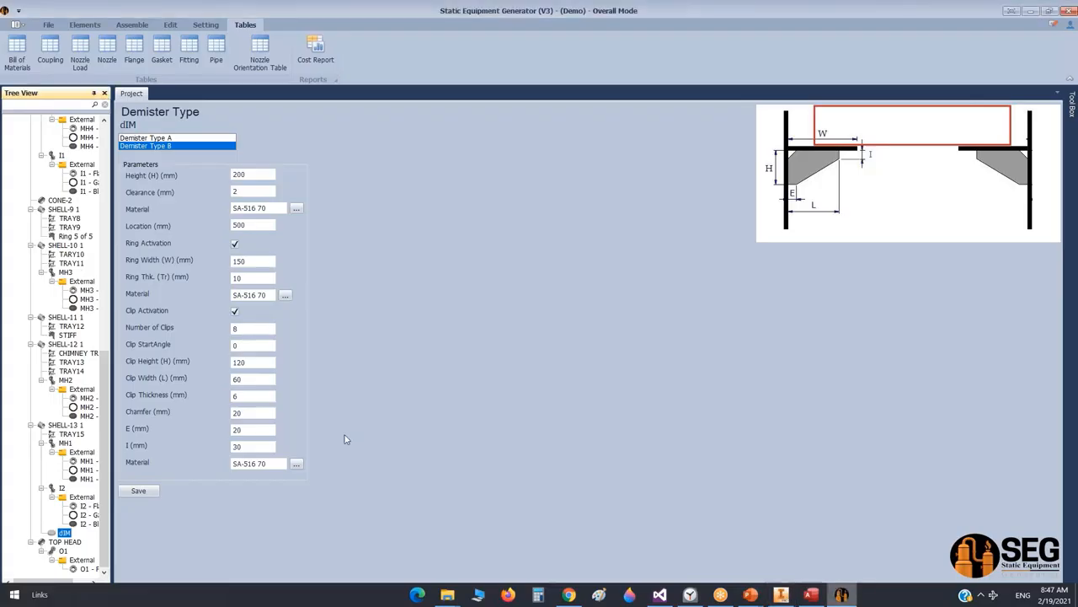
pyautogui.click(66, 263)
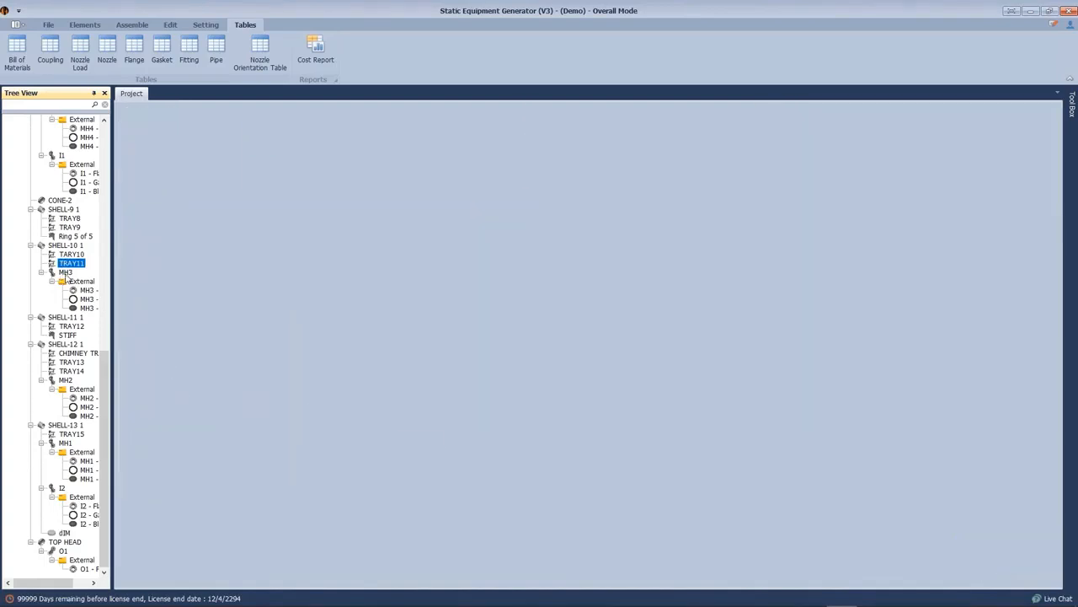
pyautogui.click(66, 275)
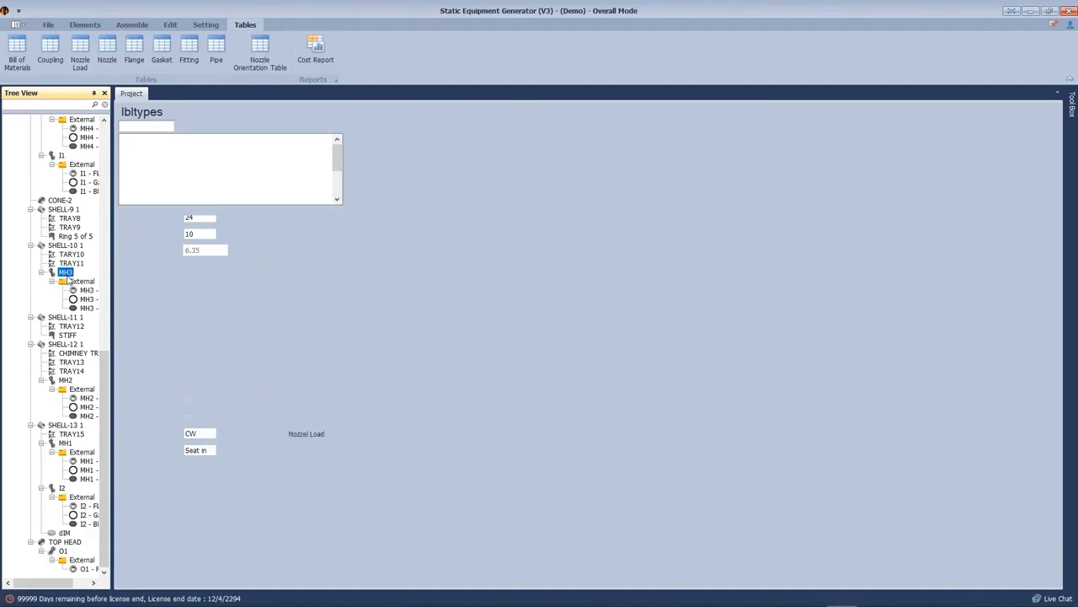
pyautogui.rightClick(67, 277)
pyautogui.moveTo(129, 307)
pyautogui.click(278, 307)
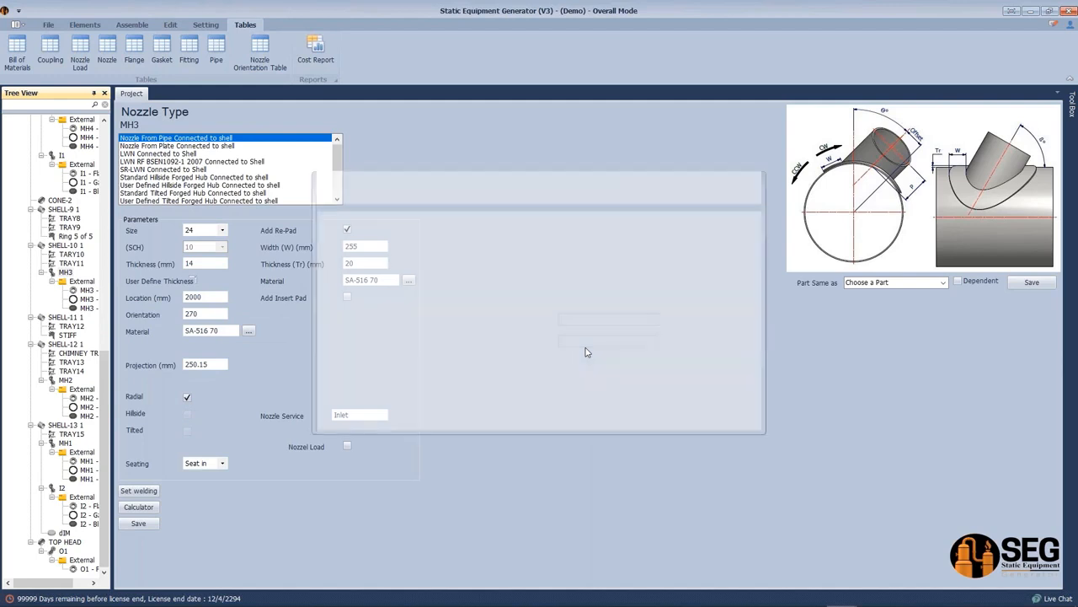
pyautogui.click(593, 301)
pyautogui.click(586, 320)
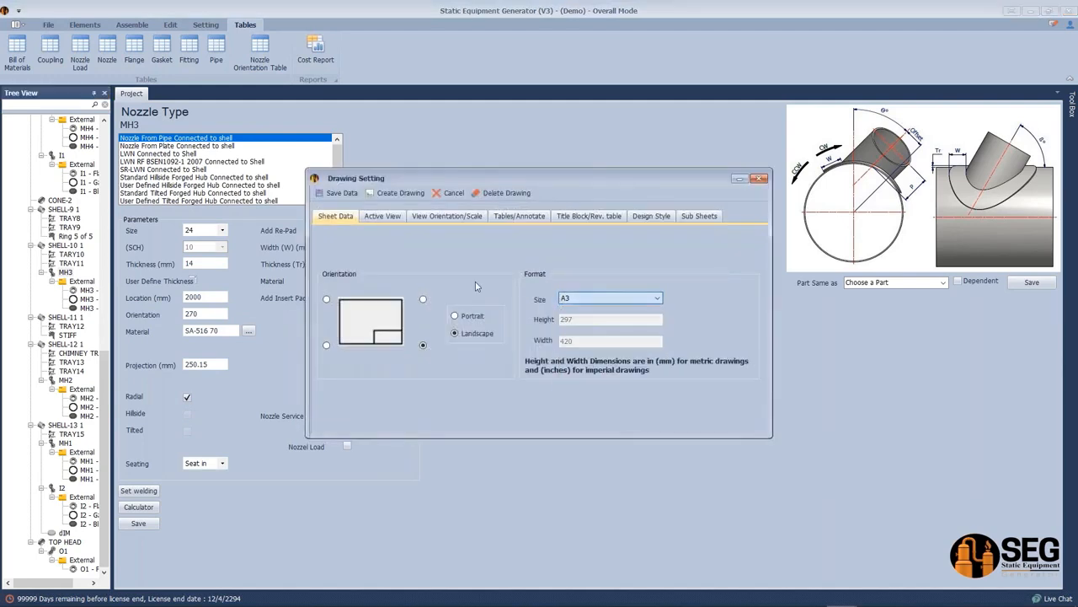
# Activate the bottom view alongside the elevation in the MH3 drawing and edit the elevation's user-defined scale
pyautogui.click(377, 218)
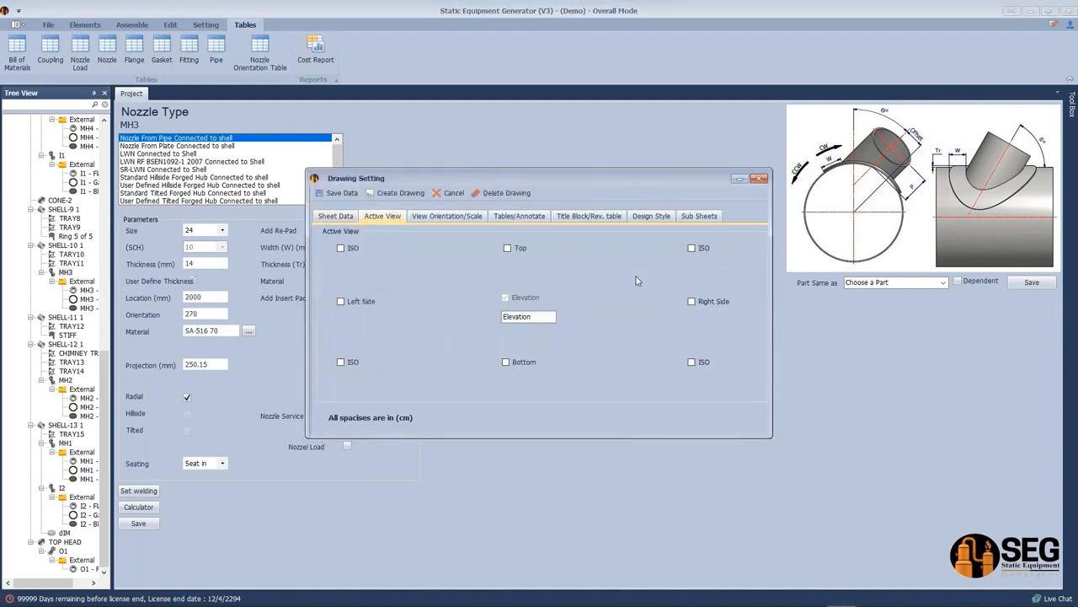
pyautogui.click(462, 217)
pyautogui.click(382, 217)
pyautogui.click(506, 362)
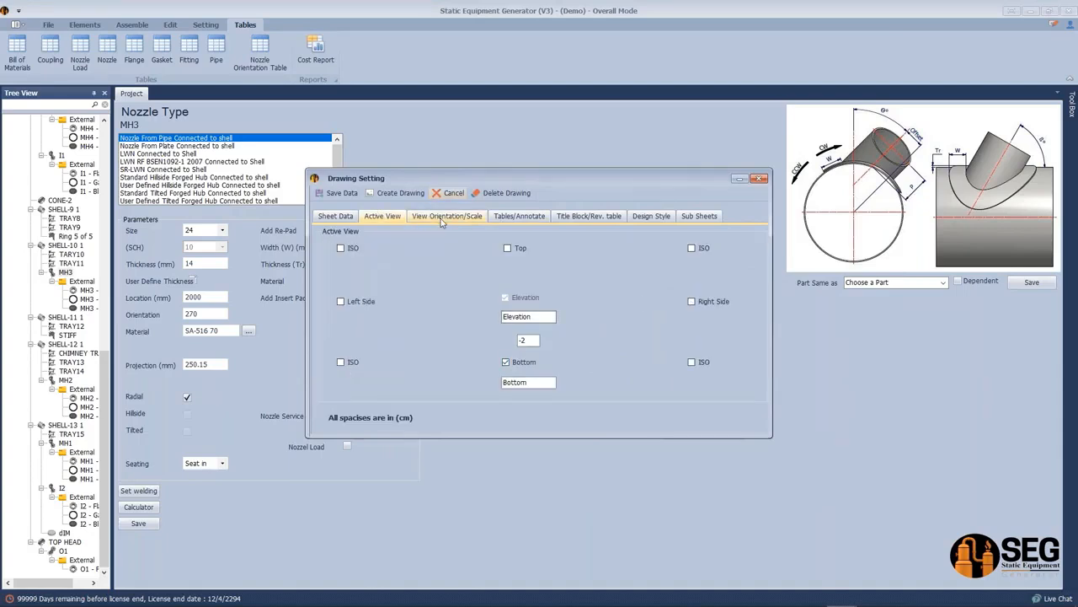
pyautogui.click(442, 218)
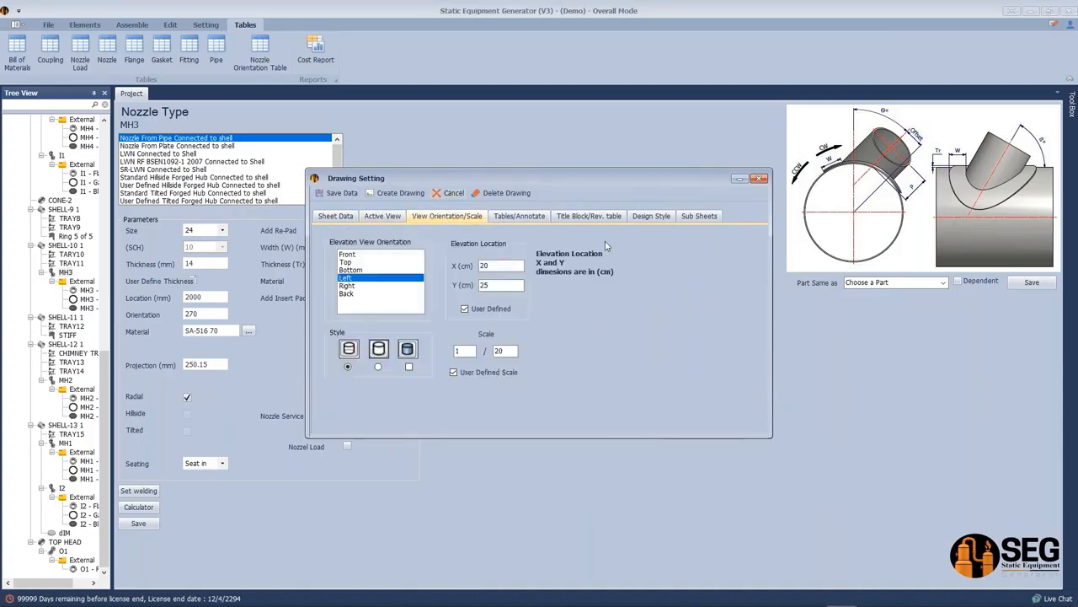
pyautogui.doubleClick(498, 350)
# Exclude notes and welding details, enable linear, diameter, two point distance and feature dimensions, and create the MH3 drawing
pyautogui.click(521, 217)
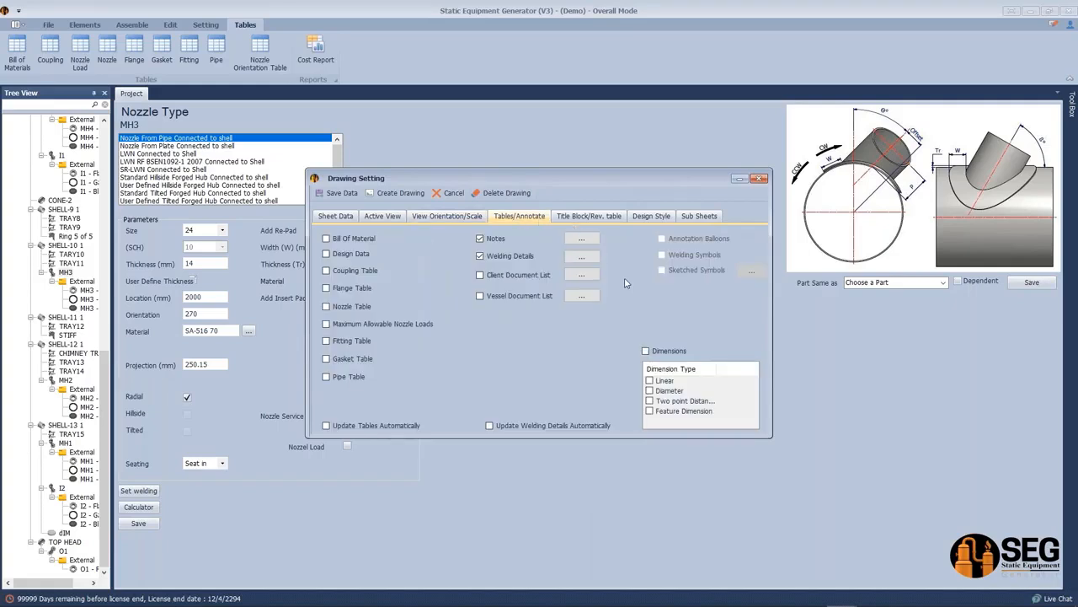
pyautogui.click(646, 350)
pyautogui.click(480, 255)
pyautogui.click(480, 238)
pyautogui.click(649, 380)
pyautogui.click(649, 390)
pyautogui.click(649, 400)
pyautogui.click(650, 410)
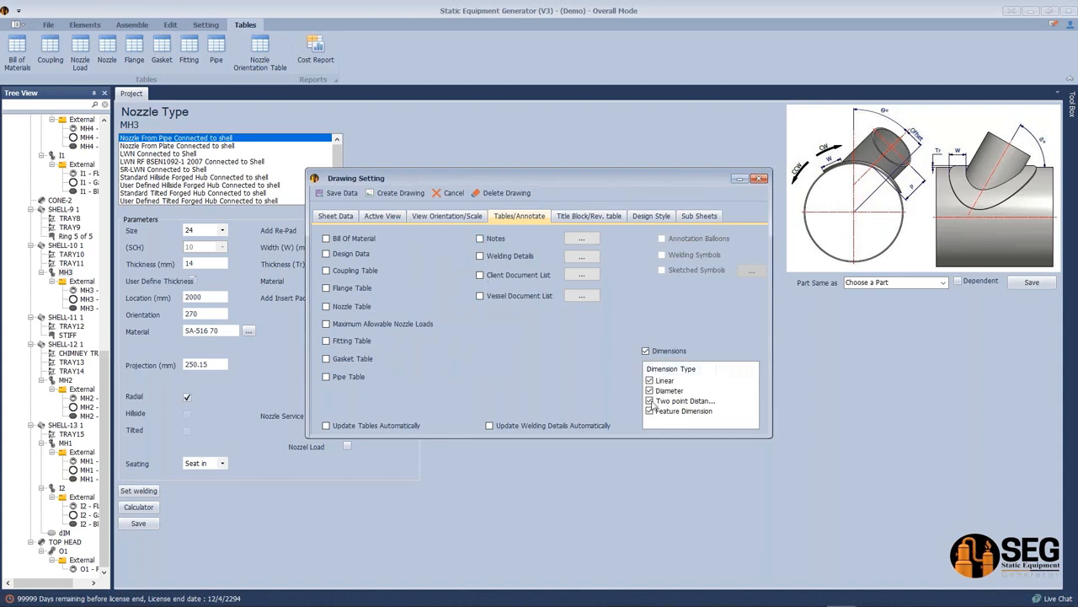
pyautogui.click(396, 193)
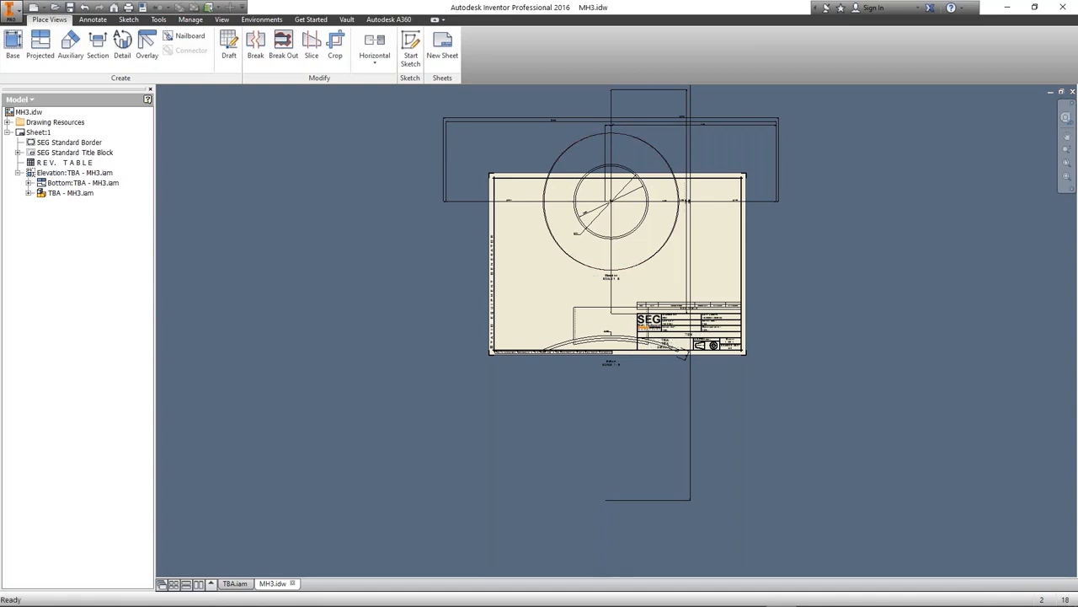
# Set the elevation view's scale to 1:15 in the MH3 drawing
pyautogui.click(544, 274)
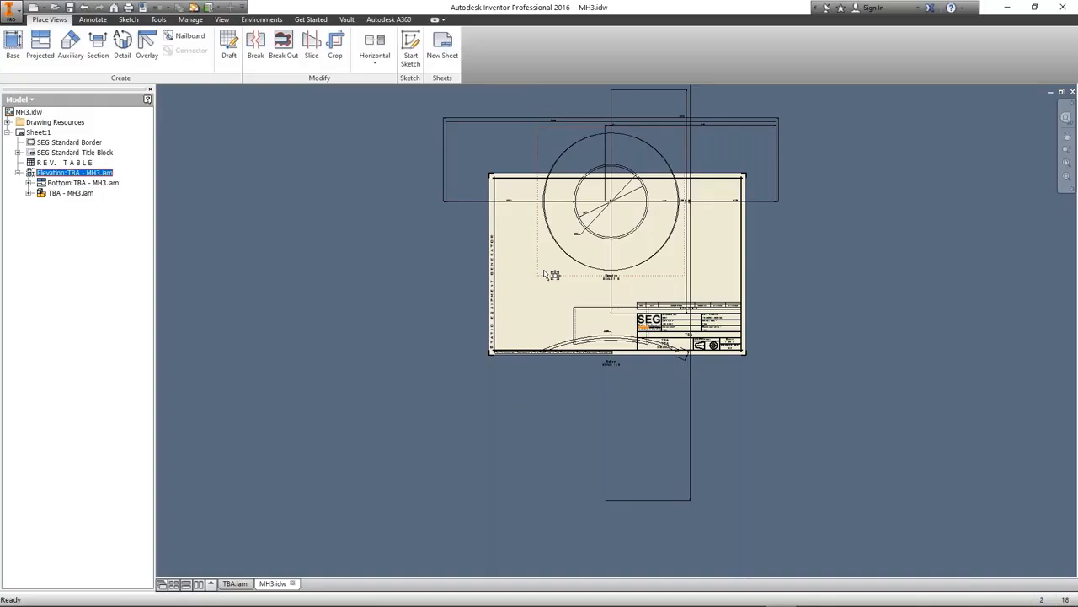
pyautogui.doubleClick(552, 275)
pyautogui.click(321, 264)
pyautogui.write('1')
pyautogui.press('Return')
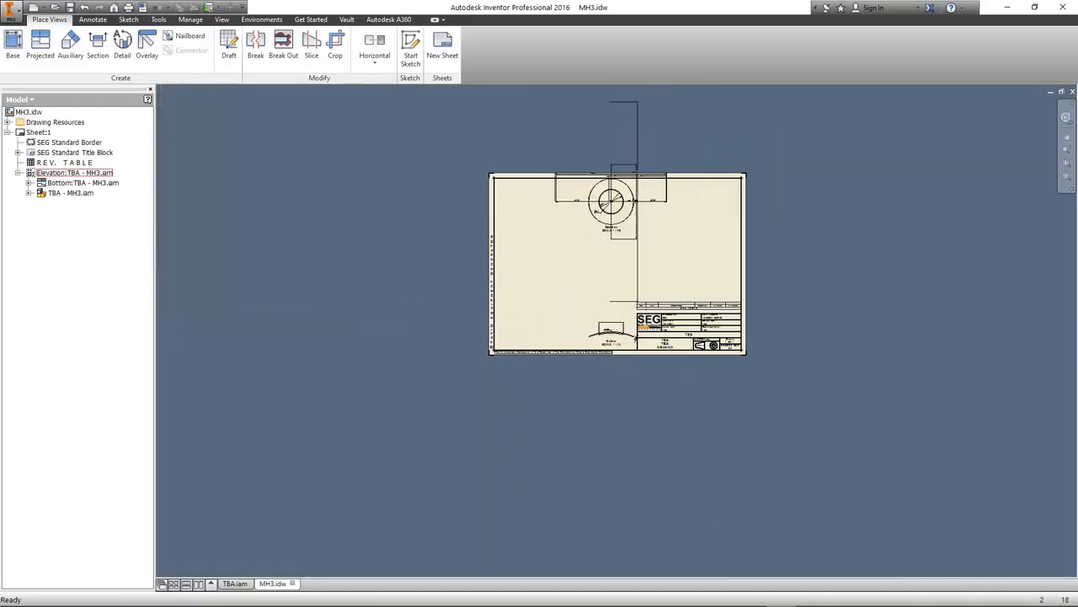
# Examine the automatic dimensions on the elevation and bottom views of the MH3 drawing
pyautogui.scroll(3, 571, 217)
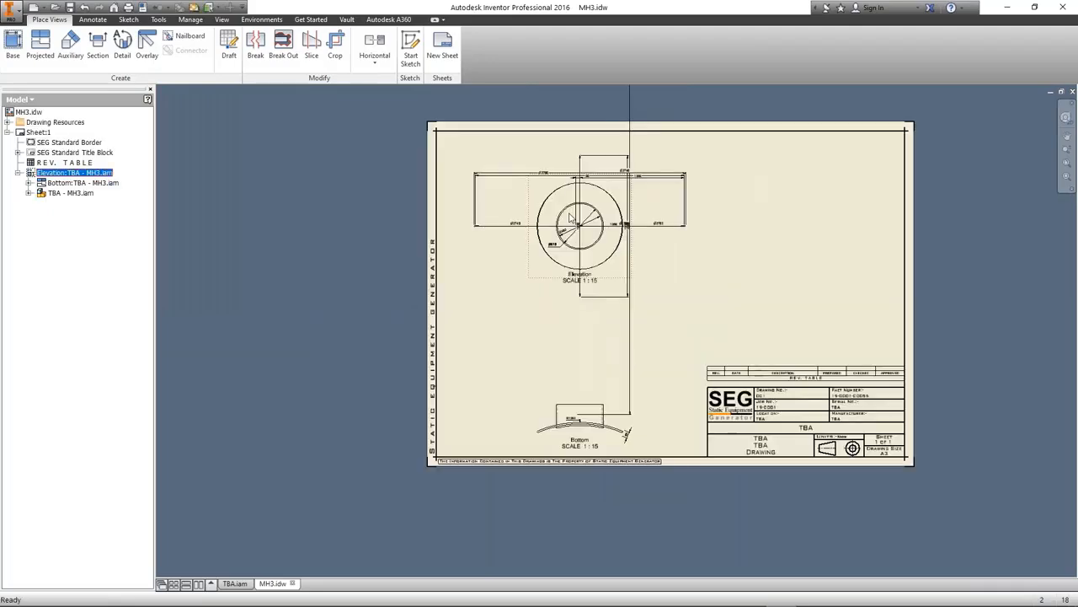
pyautogui.scroll(4, 573, 214)
pyautogui.scroll(-2, 645, 423)
pyautogui.moveTo(728, 185); pyautogui.dragTo(733, 243, button='middle')
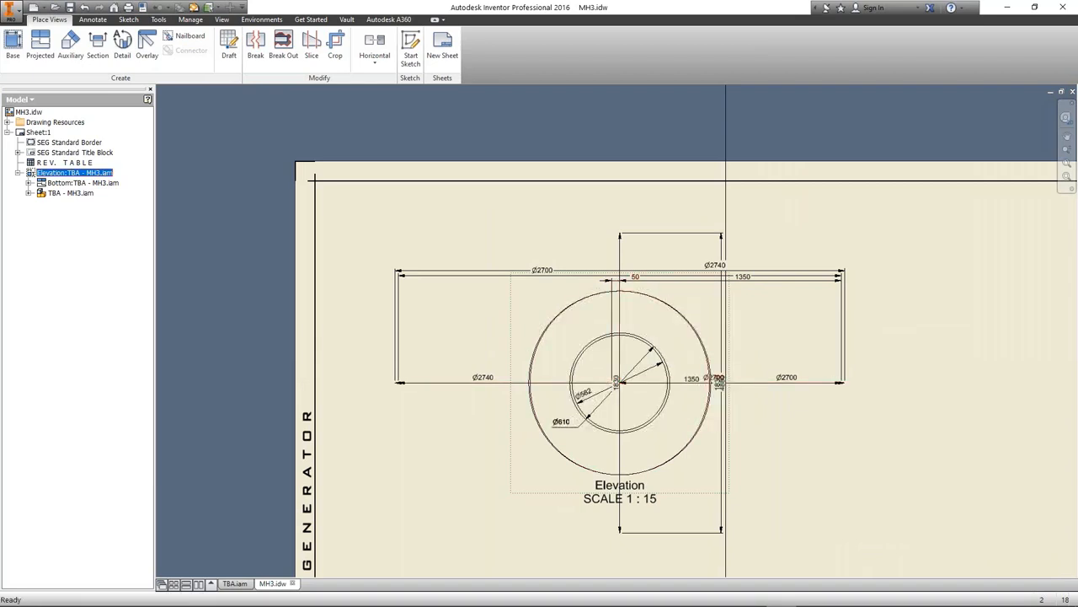
pyautogui.scroll(-2, 670, 368)
pyautogui.moveTo(670, 368); pyautogui.dragTo(639, 291, button='middle')
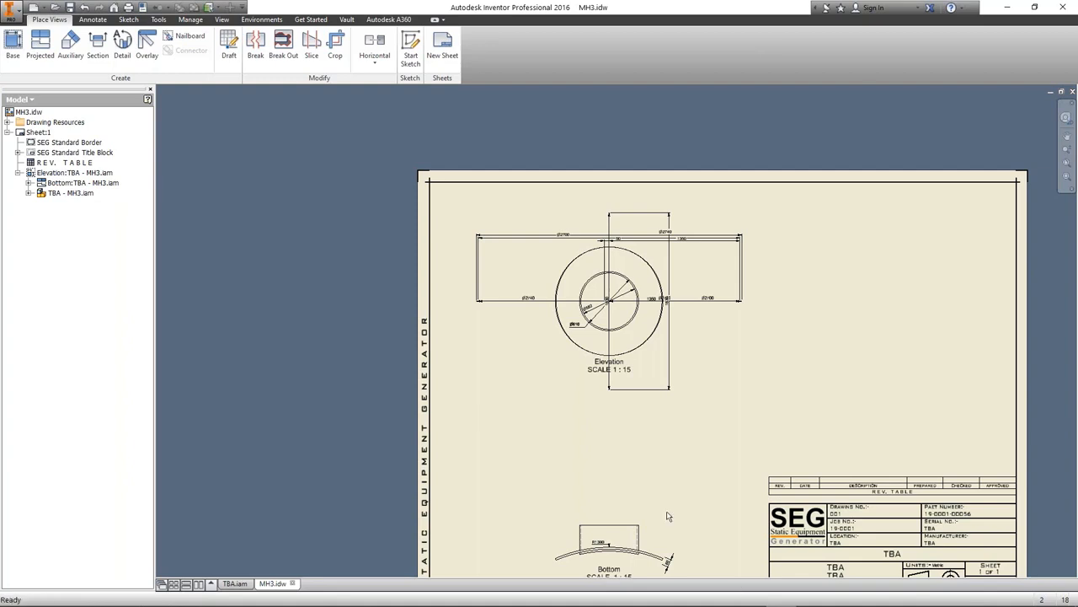
# Switch to Static Equipment Generator and add a deflector named LLL to SHELL-13 1
pyautogui.moveTo(780, 598)
pyautogui.click(839, 597)
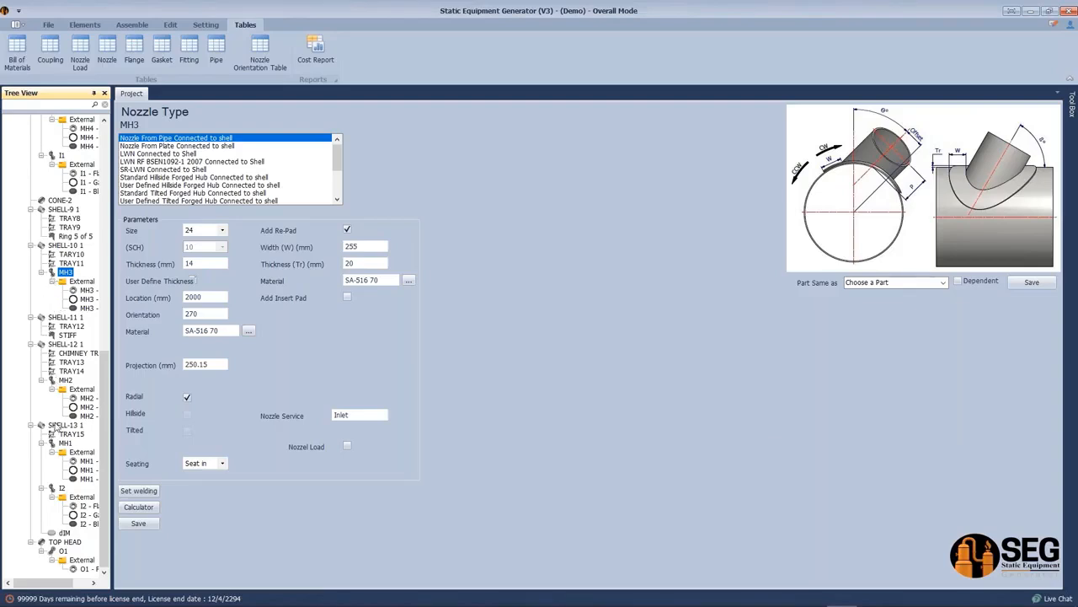
pyautogui.click(58, 426)
pyautogui.click(85, 26)
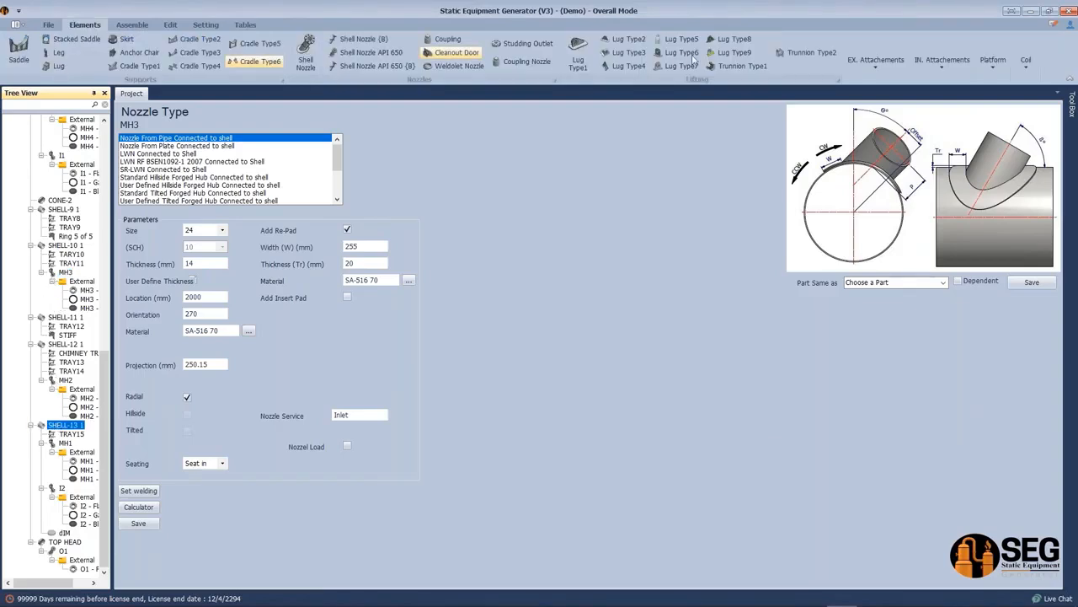
pyautogui.click(921, 71)
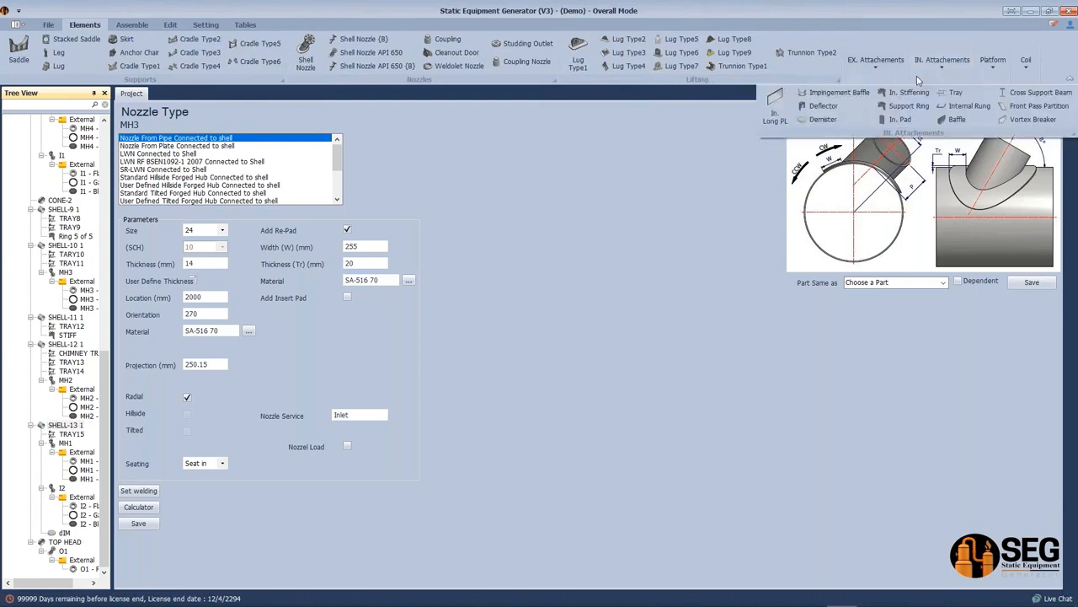
pyautogui.click(823, 107)
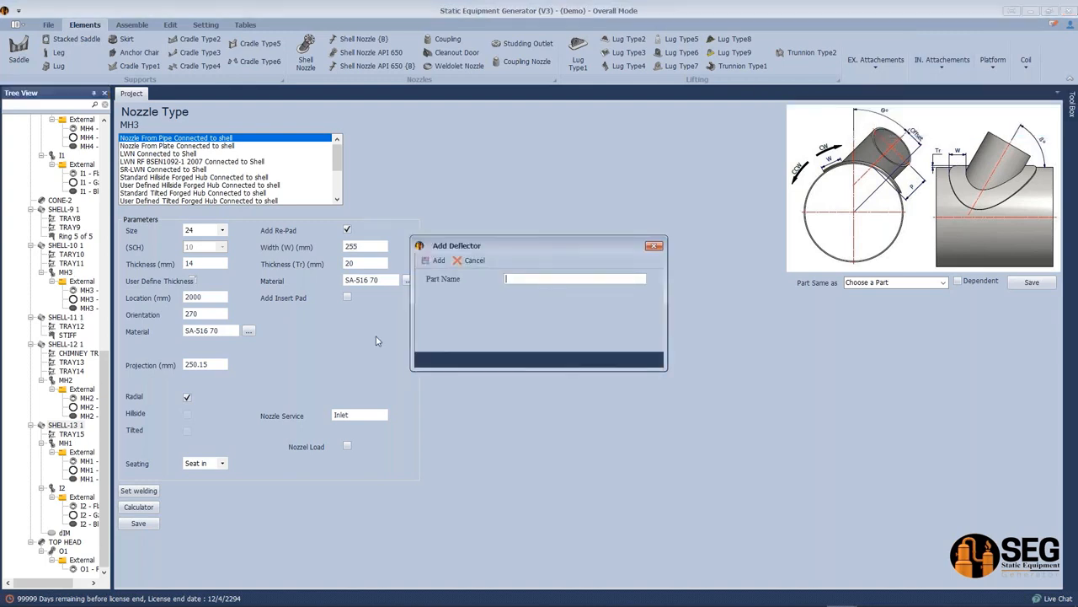
pyautogui.write('LLL')
# Open the LLL deflector and compare the diagrams and parameters of Deflector Type B and Type C
pyautogui.click(53, 533)
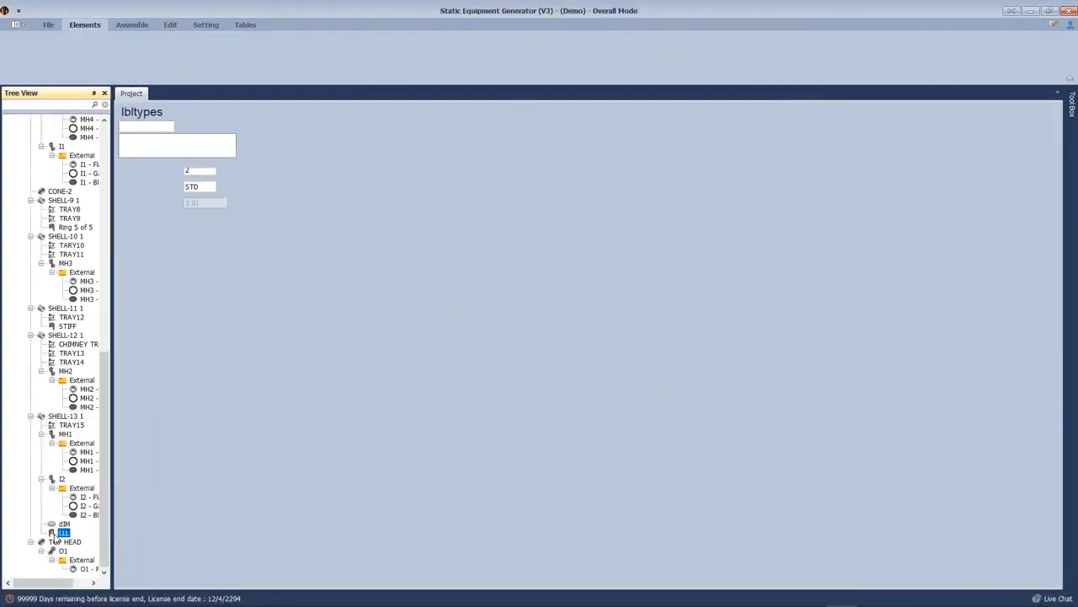
pyautogui.click(160, 146)
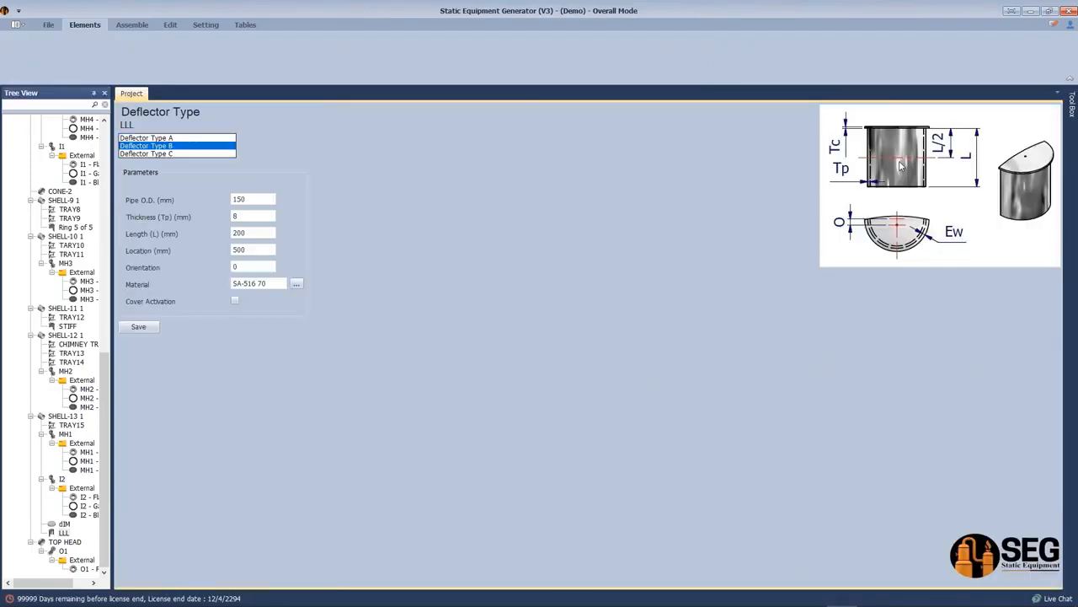
pyautogui.click(163, 155)
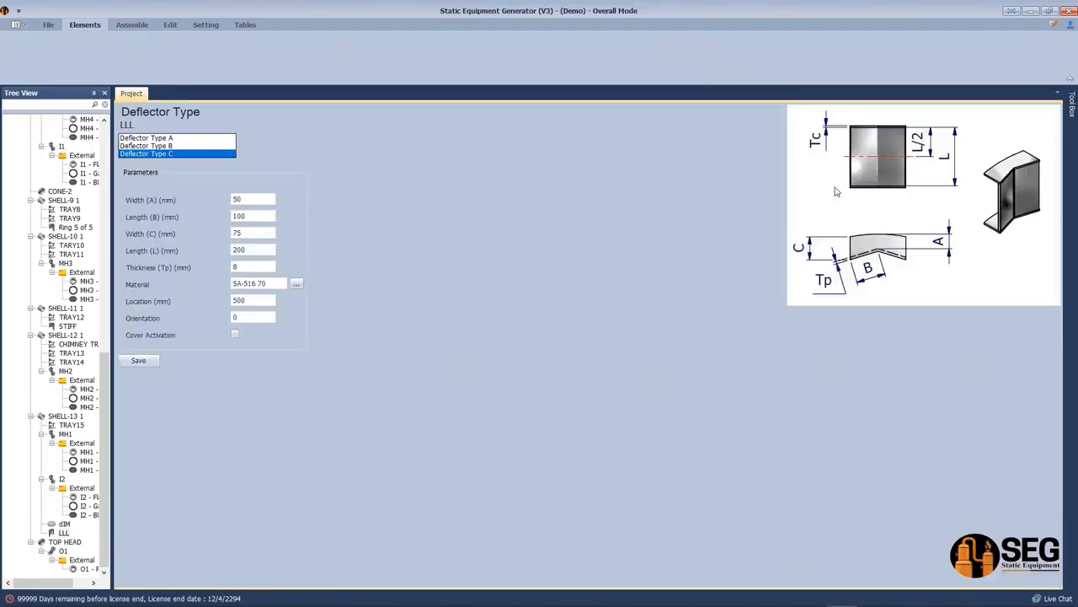
# Add an impingement baffle named 6154 to SHELL-13 1
pyautogui.click(44, 415)
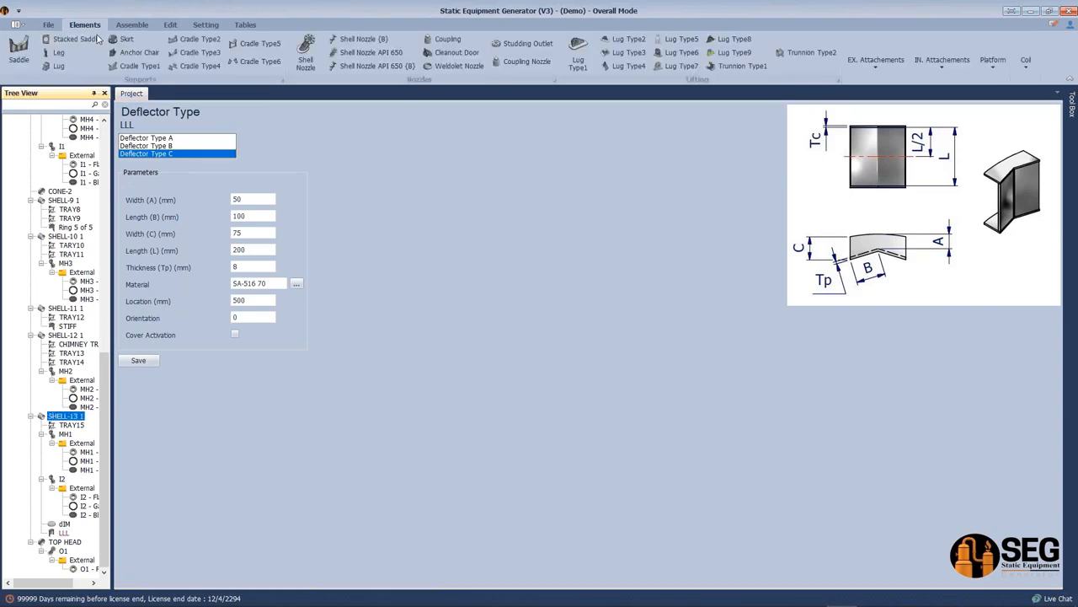
pyautogui.click(942, 62)
pyautogui.click(836, 93)
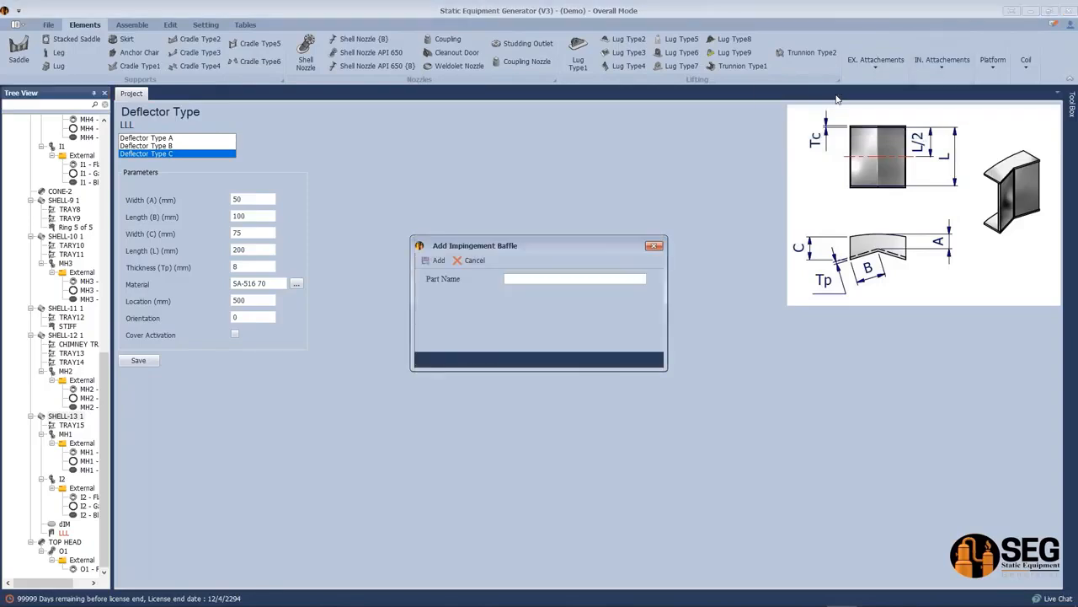
pyautogui.write('6154')
pyautogui.press('Return')
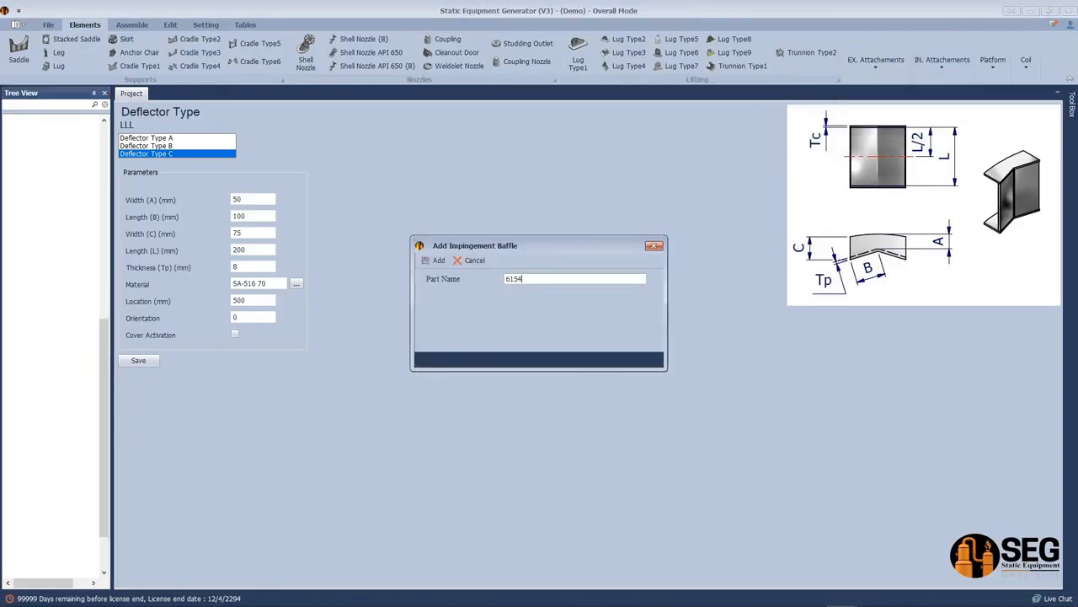
# Open the 6154 impingement baffle and compare the diagrams and parameters of its types, from Type I through Type VI
pyautogui.click(66, 532)
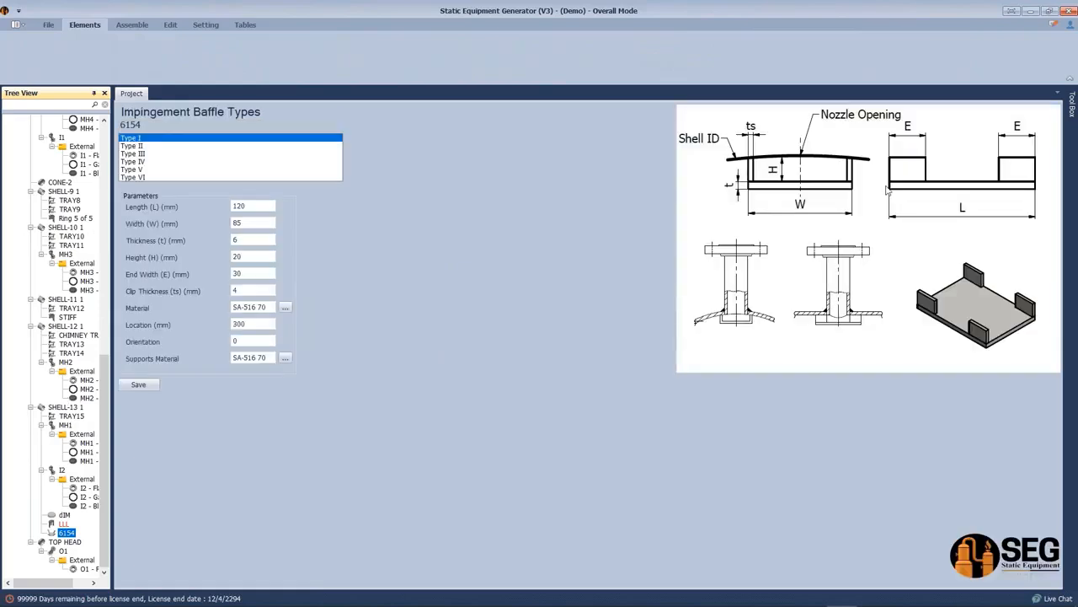
pyautogui.click(132, 146)
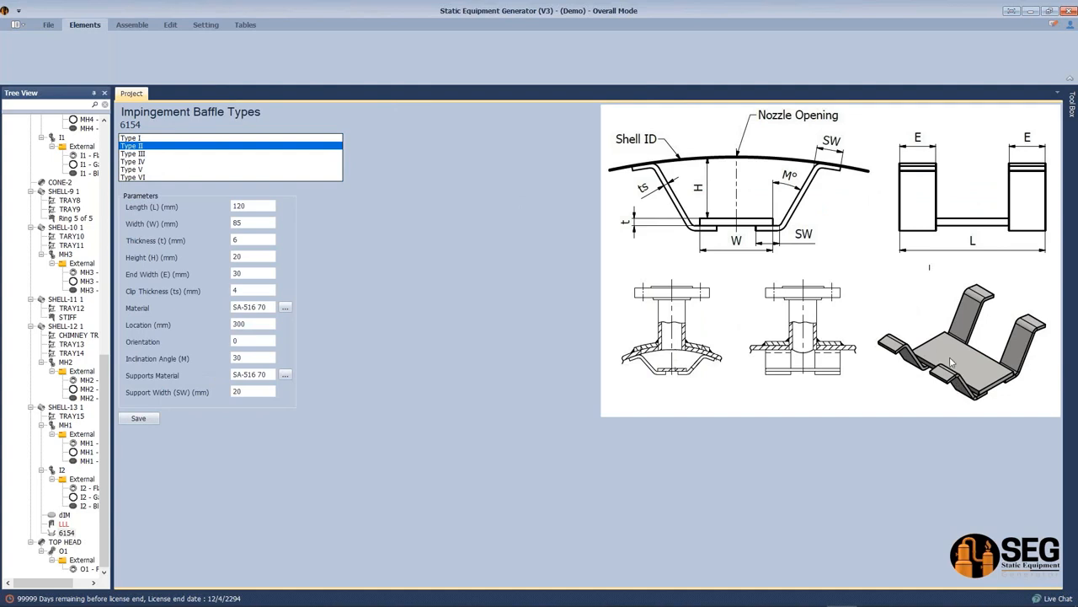
pyautogui.click(132, 154)
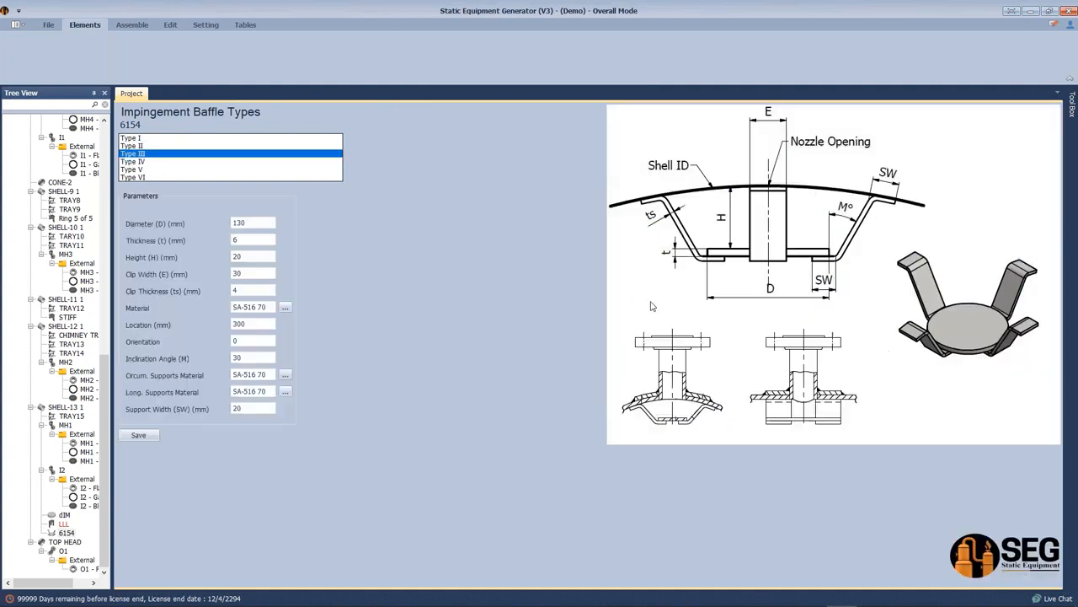
pyautogui.click(133, 161)
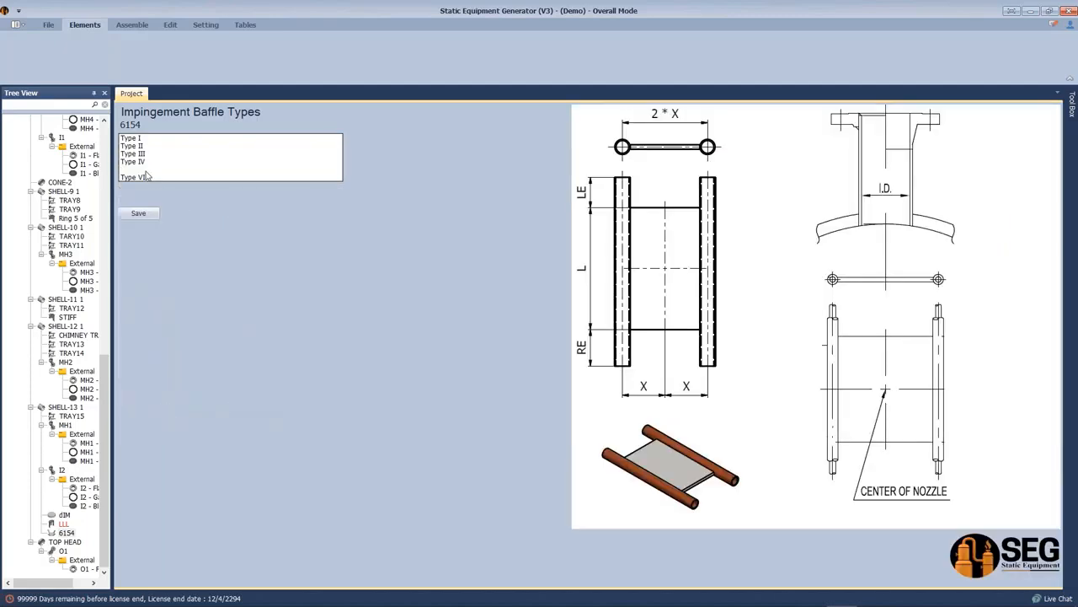
pyautogui.click(146, 177)
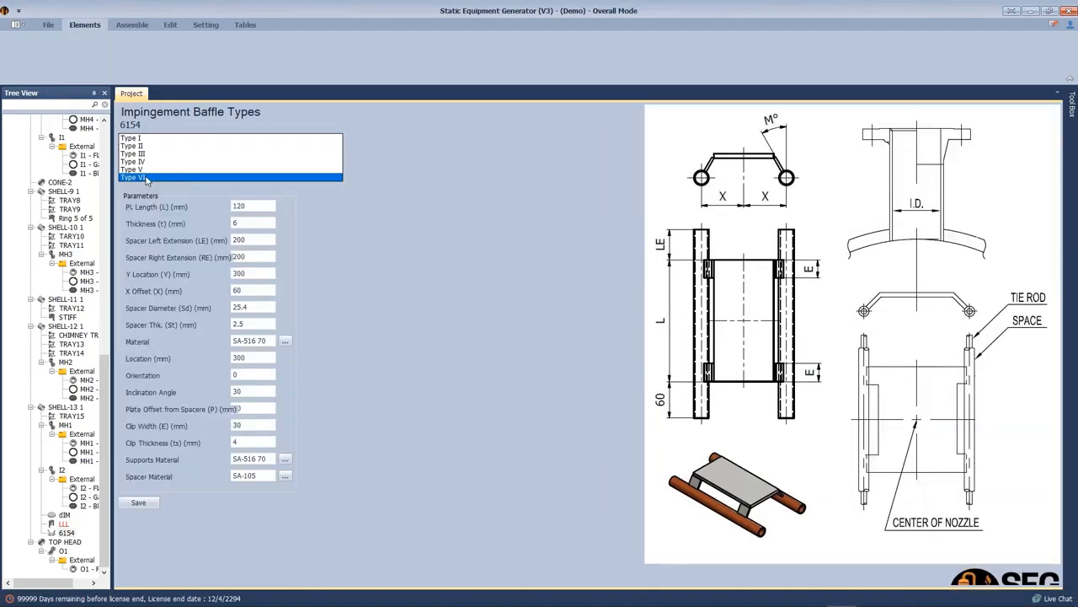
# Open the MH2 nozzle, preview Nozzle From Plate Connected to shell, and look through the other available nozzle types
pyautogui.click(67, 407)
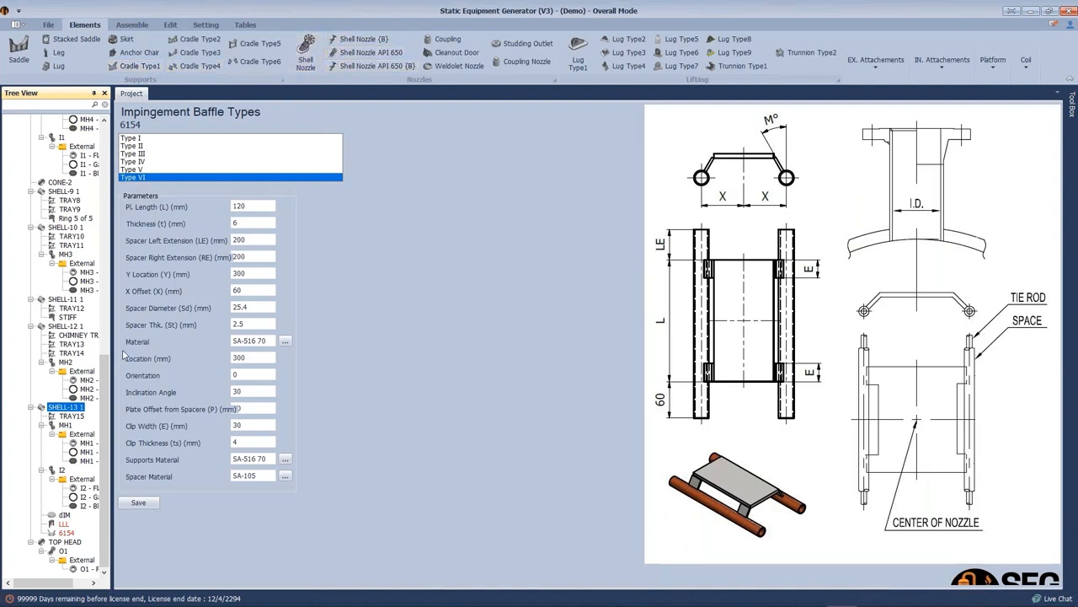
pyautogui.click(65, 362)
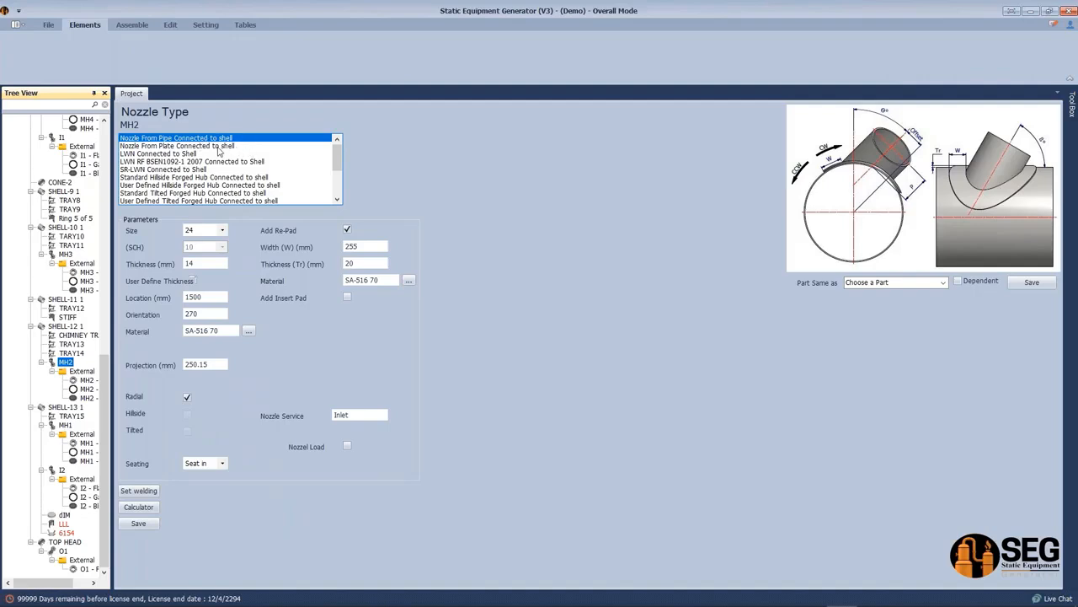
pyautogui.click(196, 147)
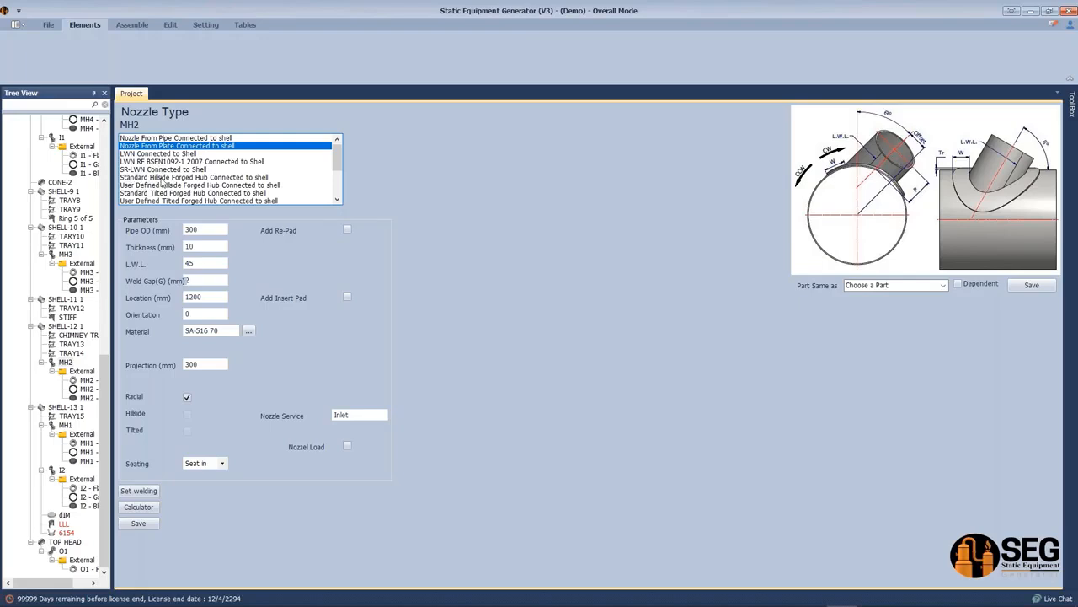
pyautogui.scroll(-1, 217, 187)
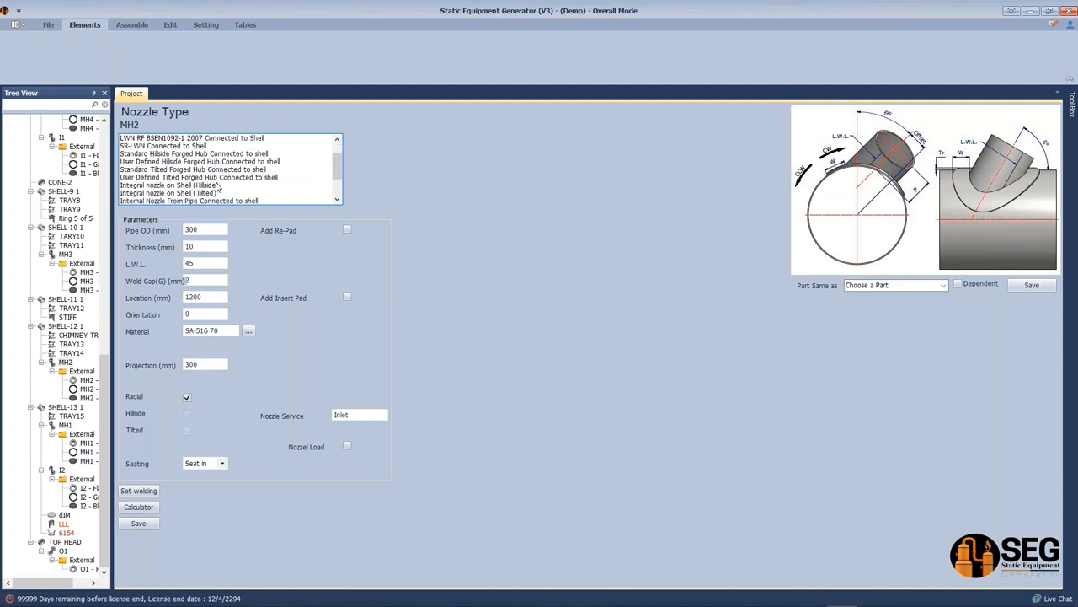
pyautogui.scroll(-2, 209, 175)
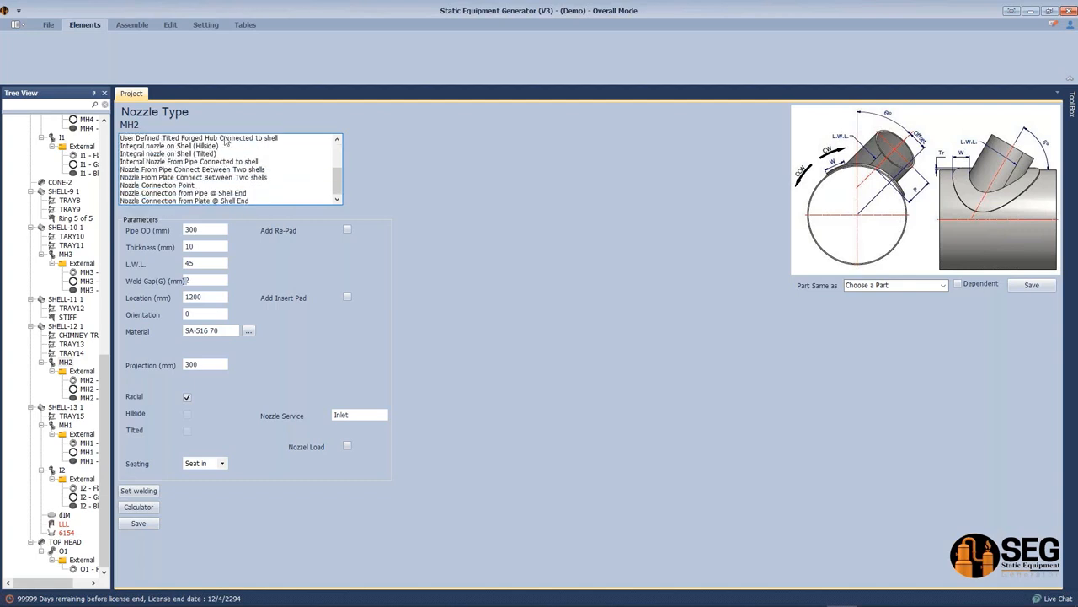
pyautogui.scroll(1, 222, 174)
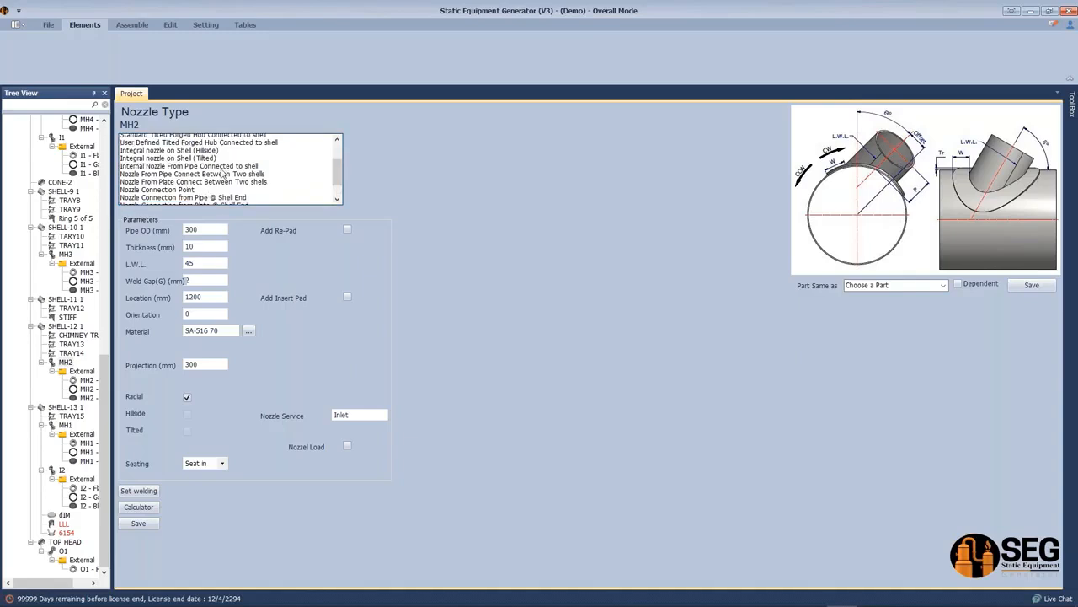
pyautogui.scroll(3, 222, 173)
pyautogui.click(55, 364)
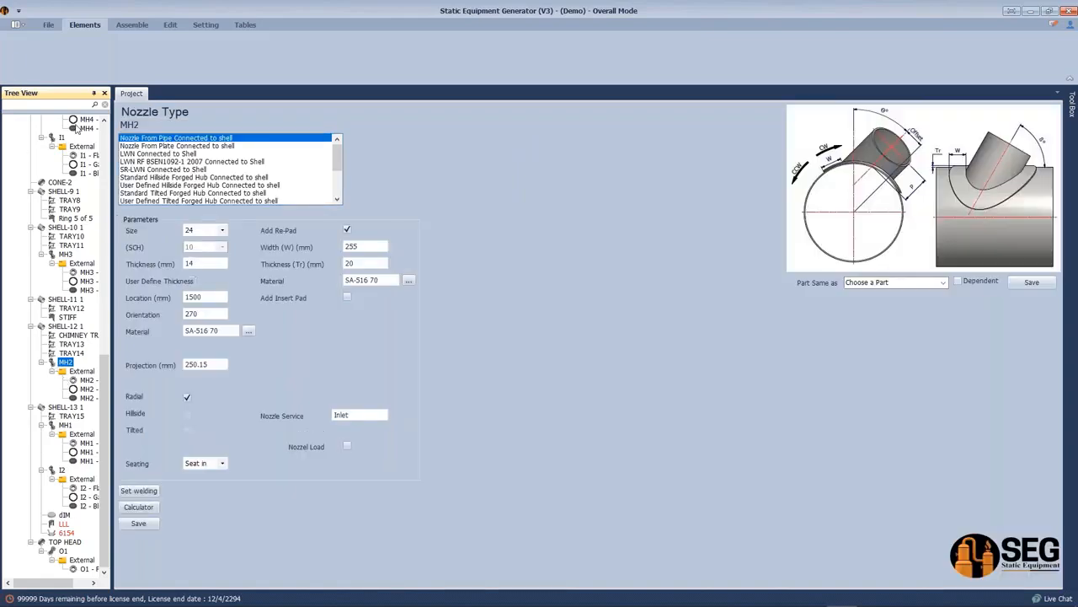
# Select SHELL-12 1 and review the external attachments available for it
pyautogui.click(52, 329)
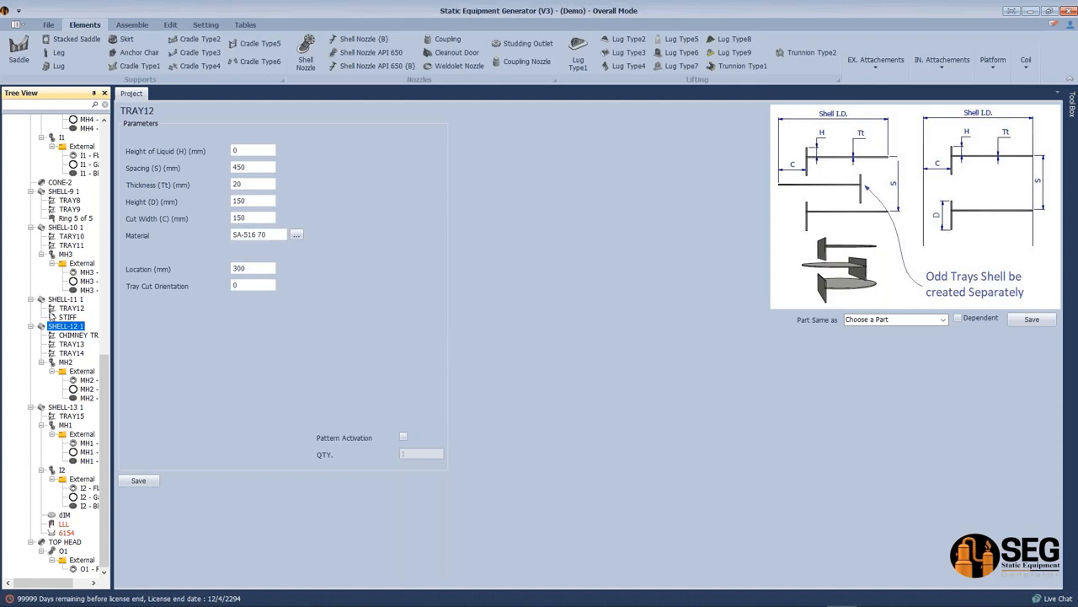
pyautogui.click(890, 75)
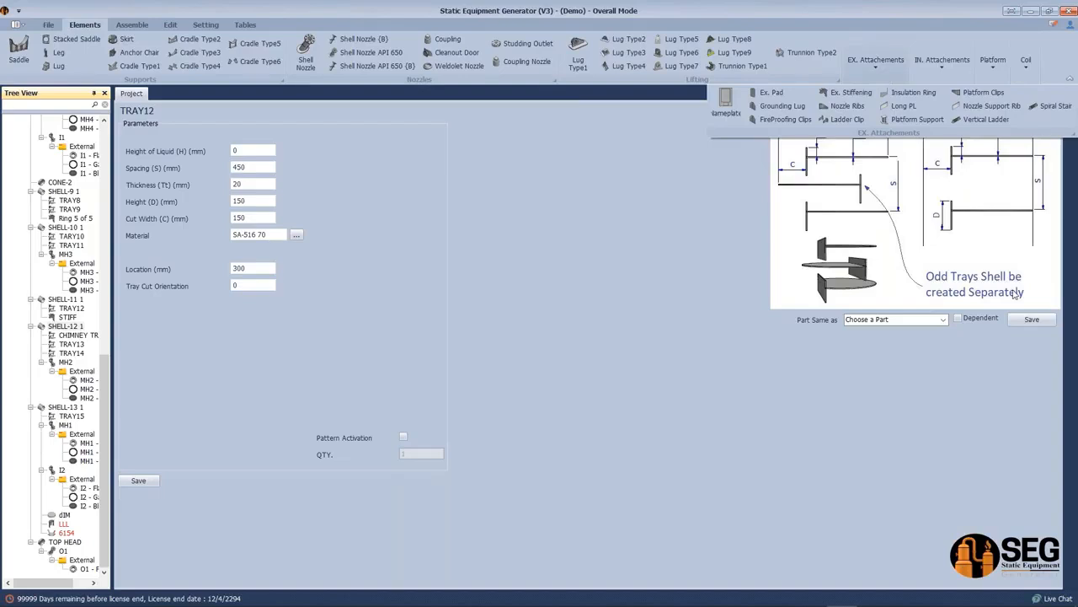
pyautogui.click(750, 379)
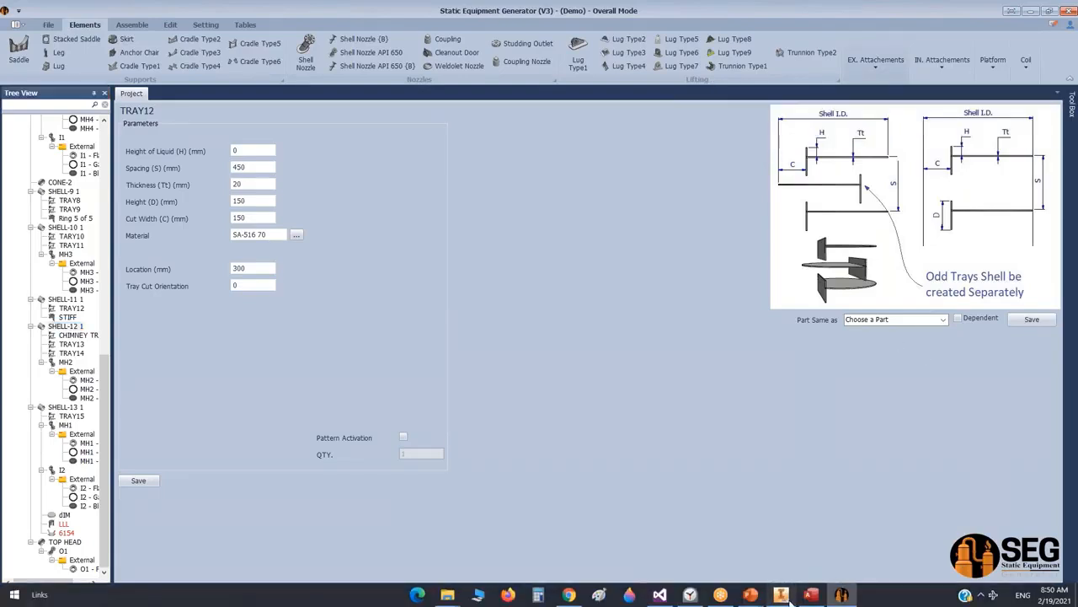
# Switch to Autodesk Inventor, inspect the column's shell sections in TBA.iam, and return to Static Equipment Generator
pyautogui.click(782, 597)
pyautogui.click(234, 583)
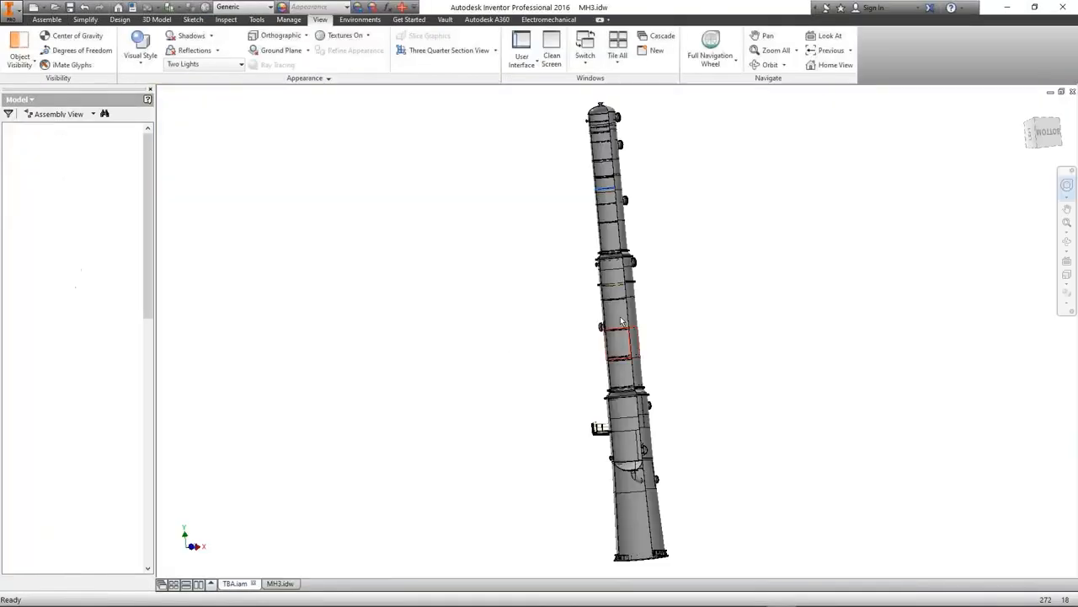
pyautogui.scroll(-3, 611, 154)
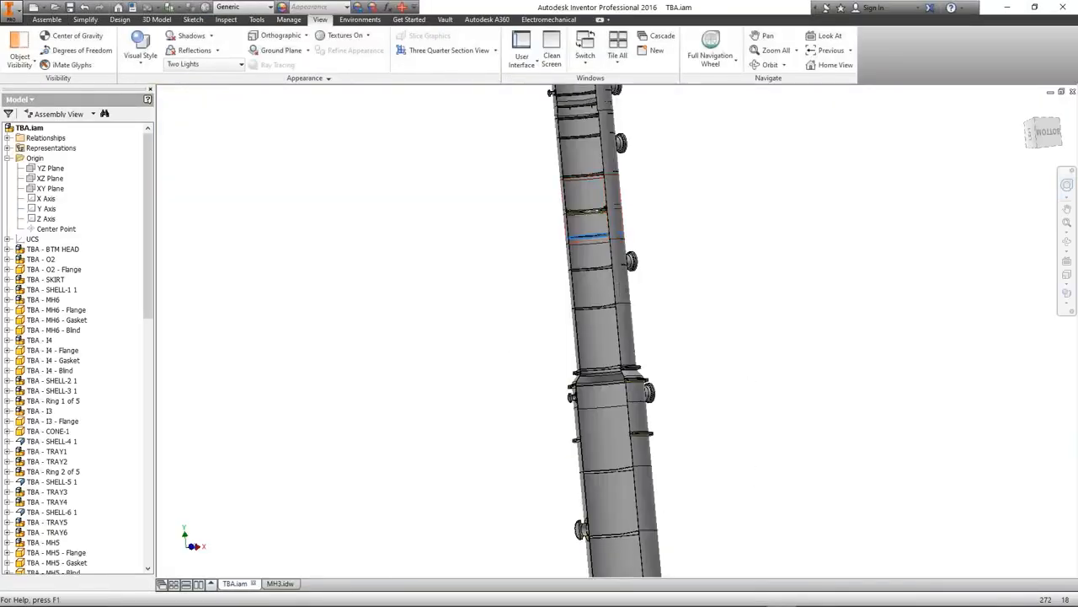
pyautogui.click(842, 599)
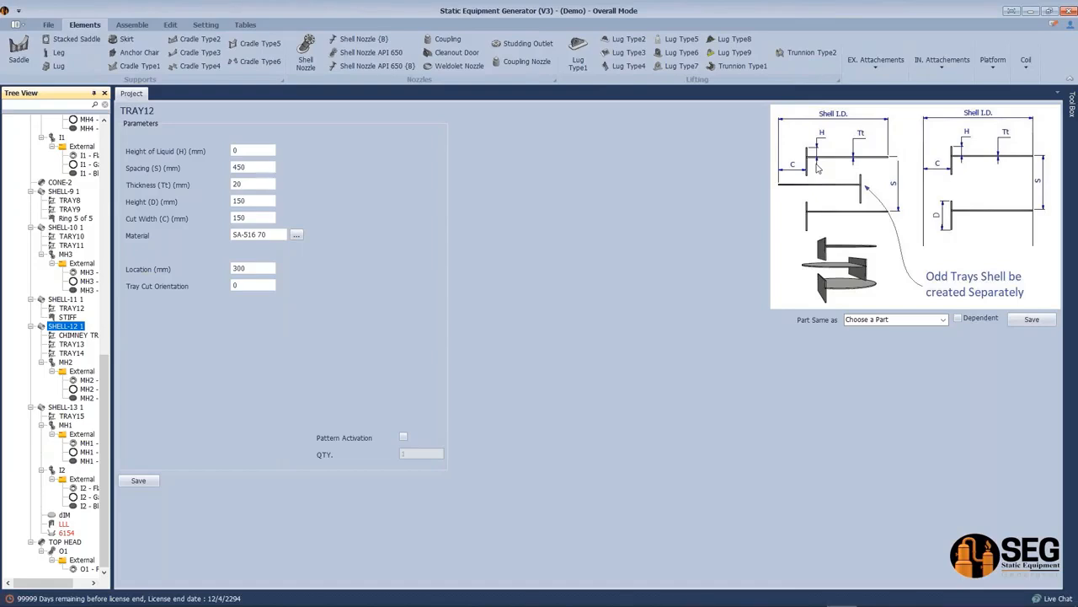
# Open the MH3 nozzle and review its type and parameters
pyautogui.click(59, 256)
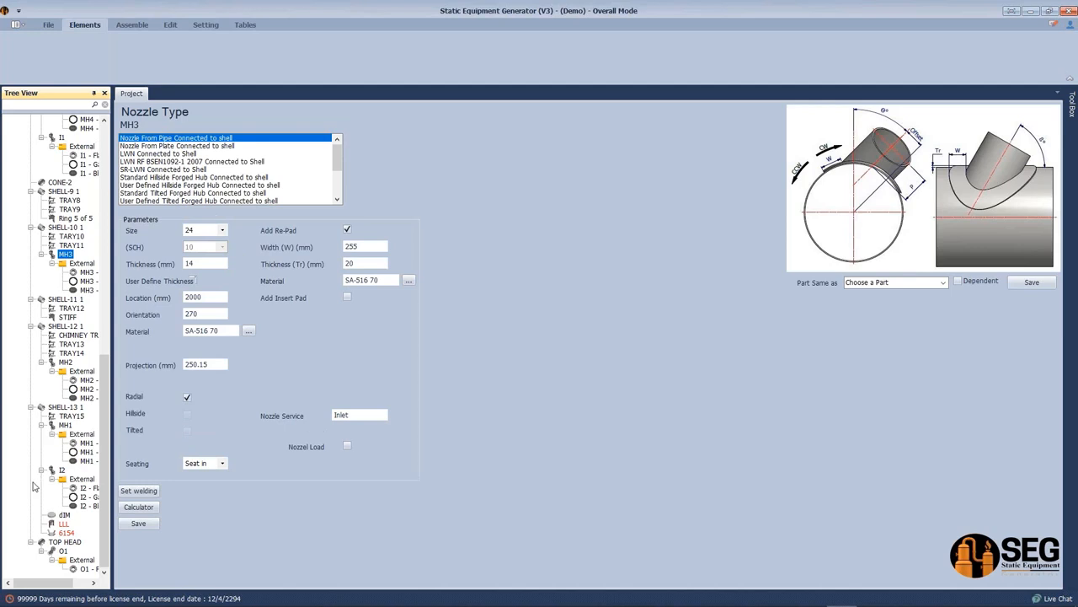
pyautogui.moveTo(731, 600)
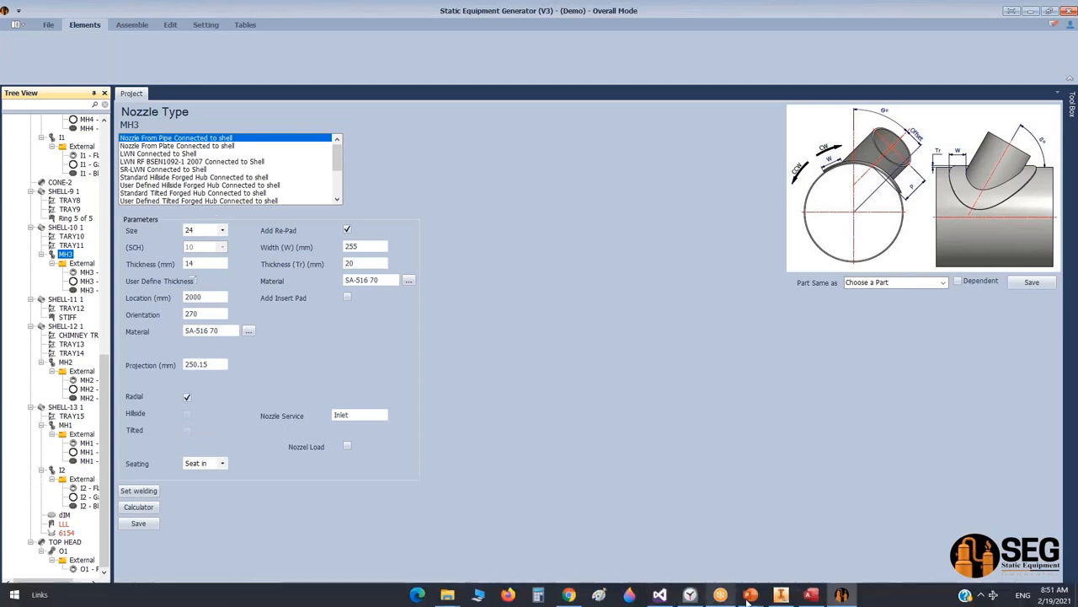
pyautogui.click(809, 595)
pyautogui.click(741, 97)
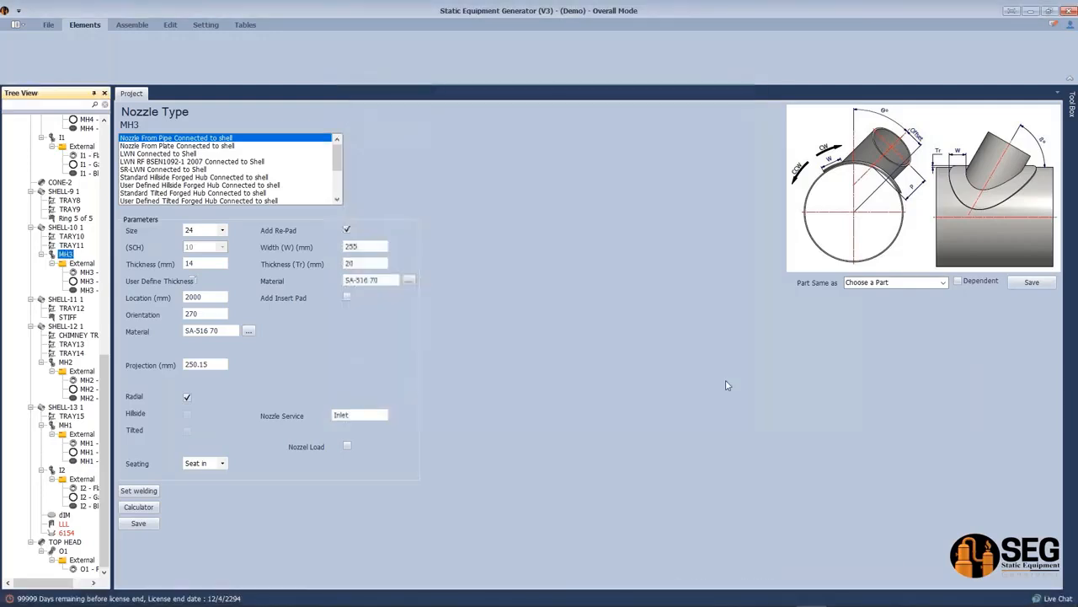
pyautogui.moveTo(691, 595)
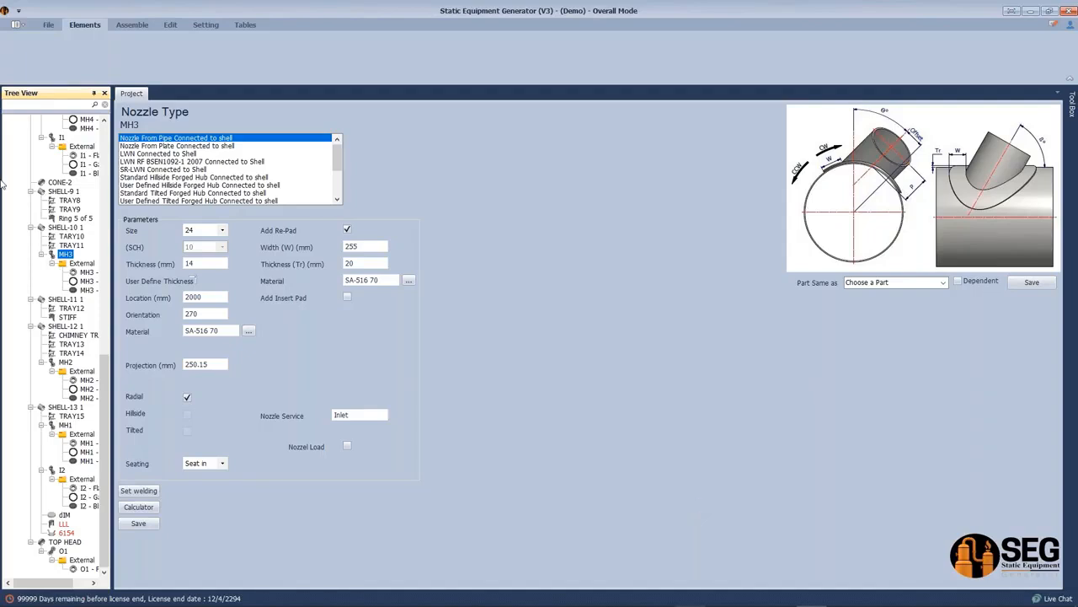
# Open the MH6 blind's parameters, and switch to Autodesk Inventor to examine the MH6 manhole up close on the column
pyautogui.scroll(10, 94, 142)
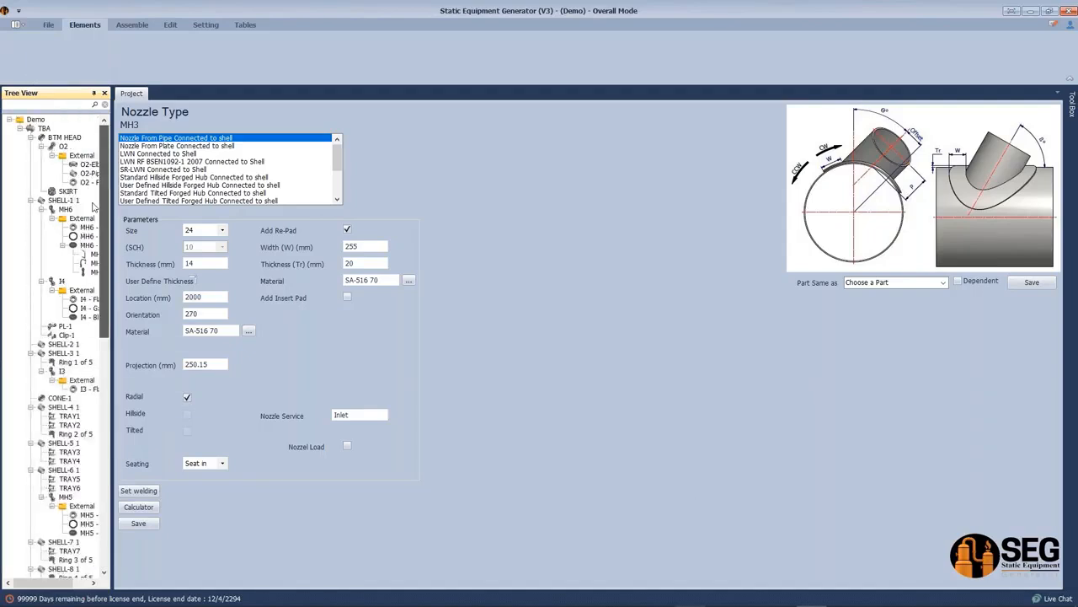
pyautogui.click(95, 245)
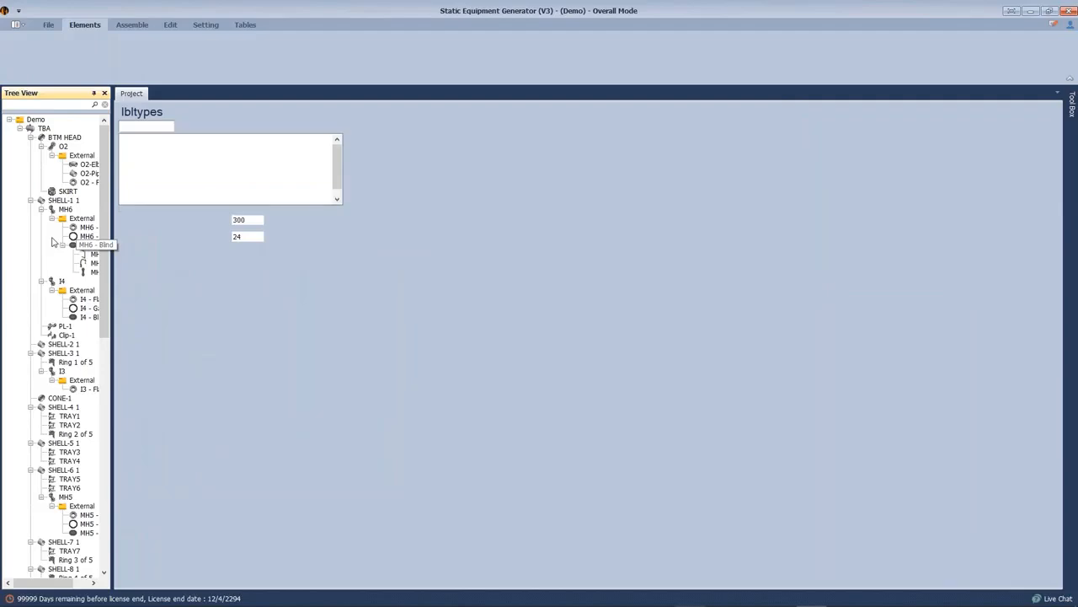
pyautogui.moveTo(779, 598)
pyautogui.click(742, 594)
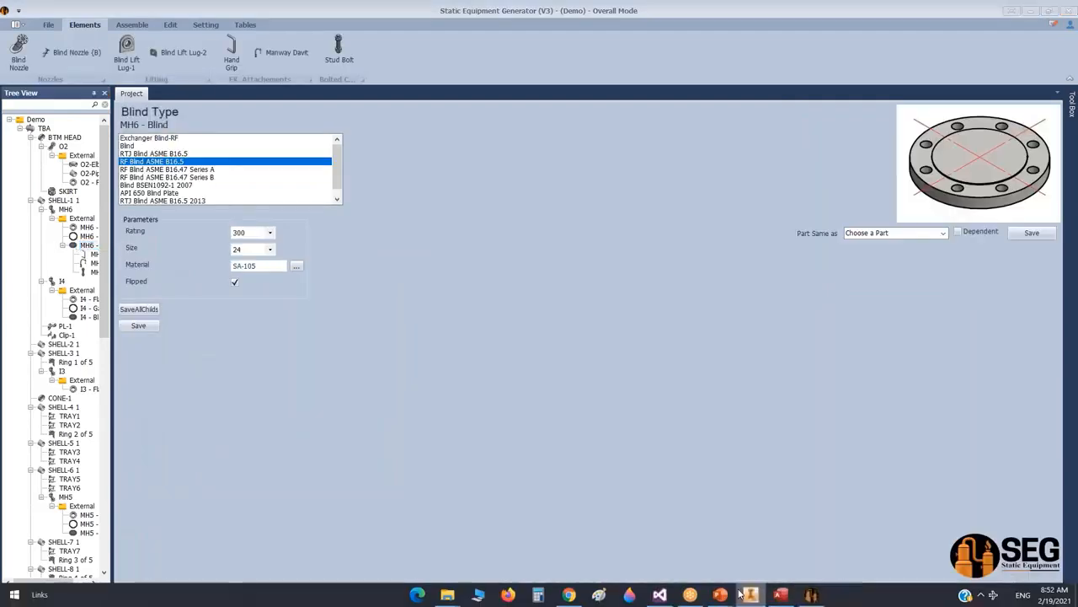
pyautogui.click(1066, 241)
pyautogui.scroll(8, 646, 388)
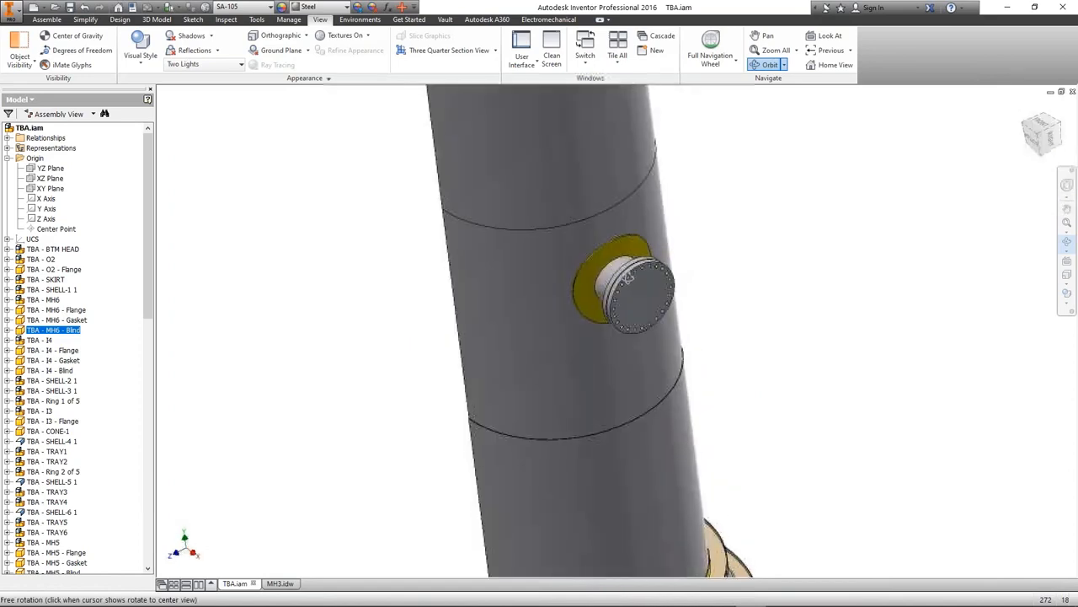
pyautogui.scroll(5, 628, 278)
pyautogui.press('Escape')
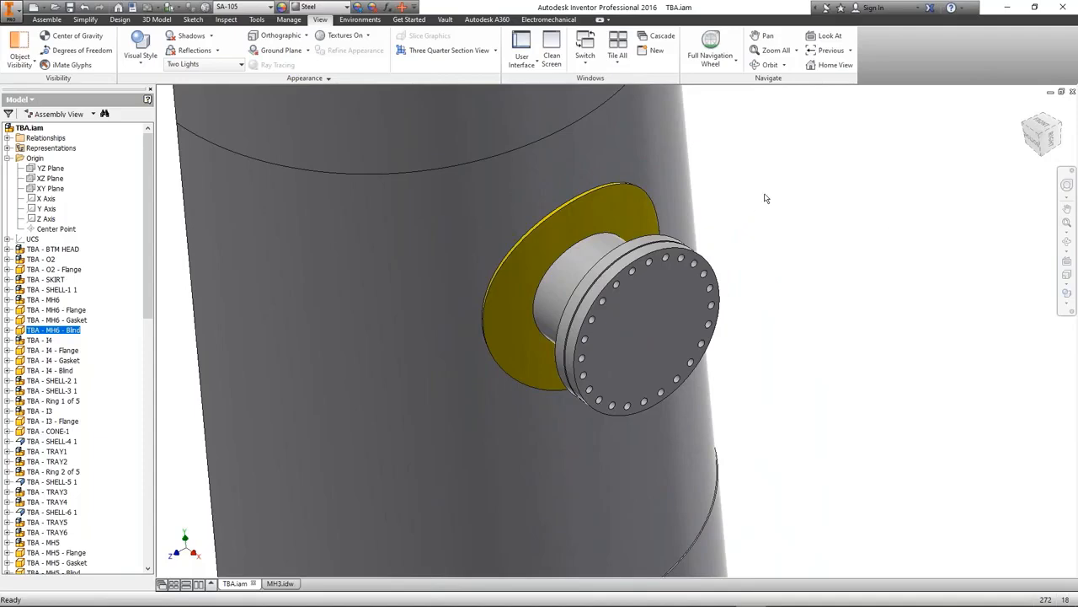
# Measure the distance from the outer face of the MH6 blind to the back face of its mating flange
pyautogui.click(228, 19)
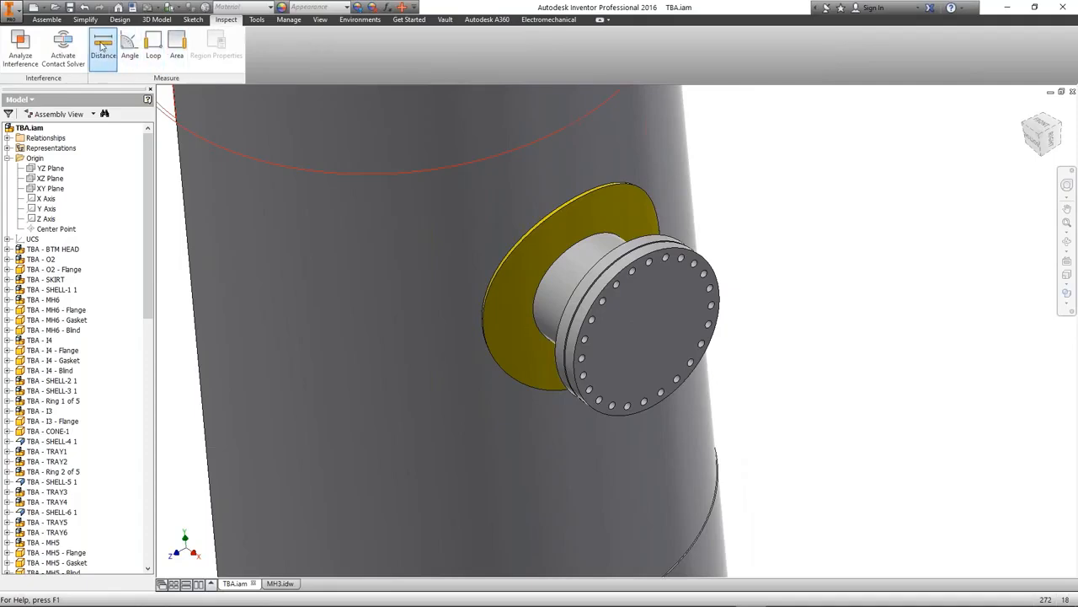
pyautogui.click(102, 46)
pyautogui.click(700, 303)
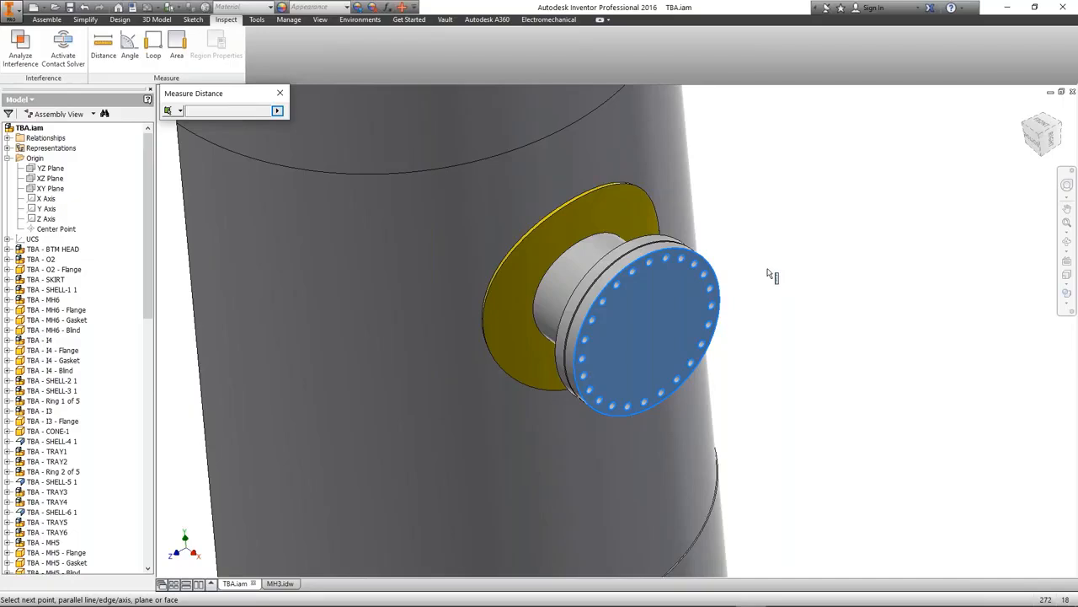
pyautogui.click(642, 309)
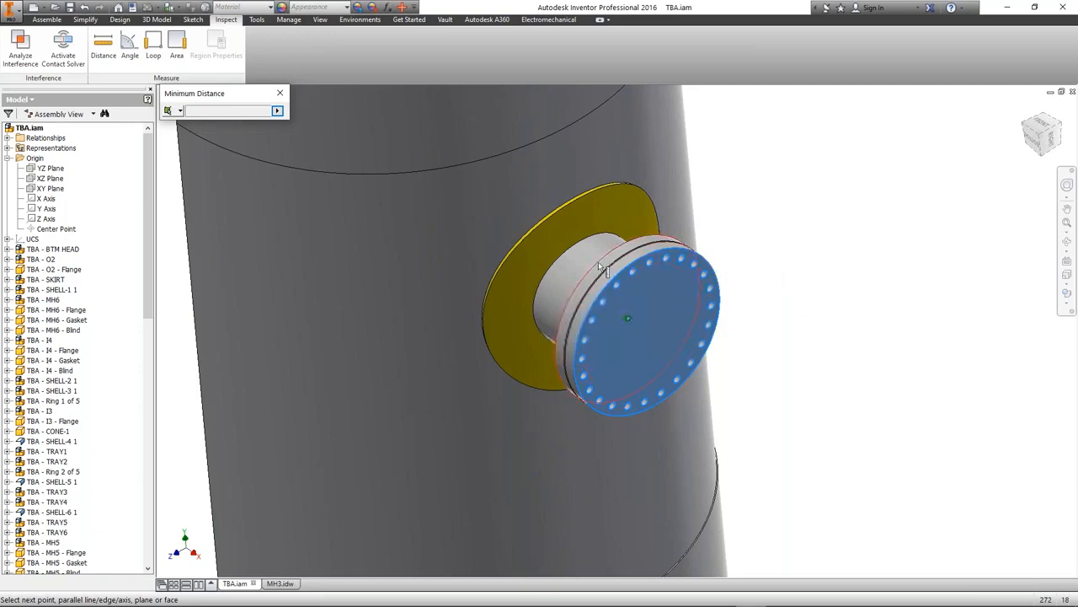
pyautogui.scroll(3, 600, 261)
pyautogui.click(645, 282)
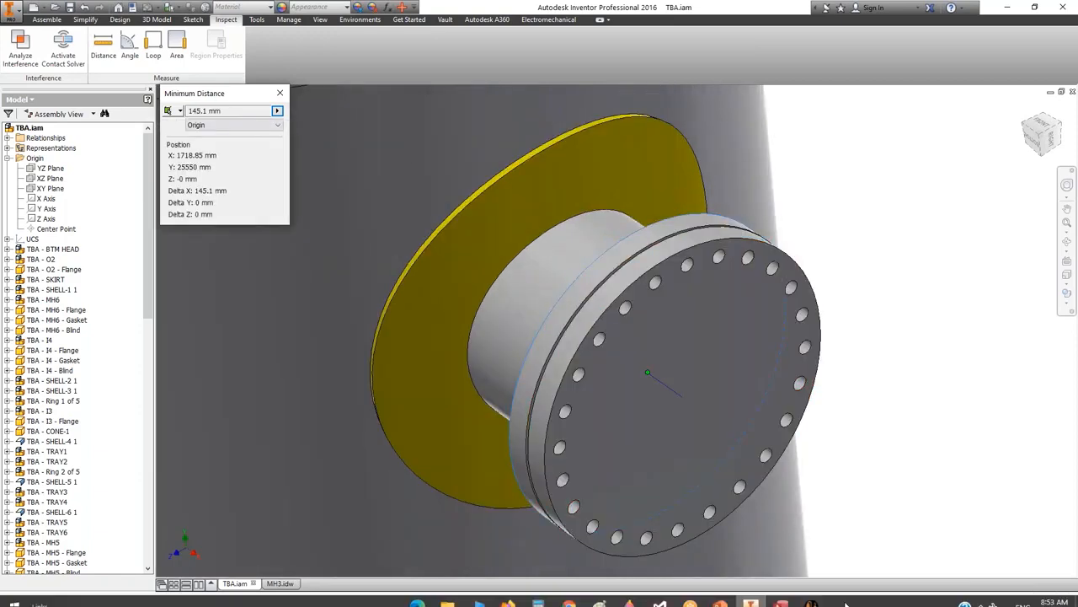
# Switch back to Static Equipment Generator and open the MH6 stud bolt to check its stud length and nut spacing
pyautogui.click(810, 601)
pyautogui.click(87, 271)
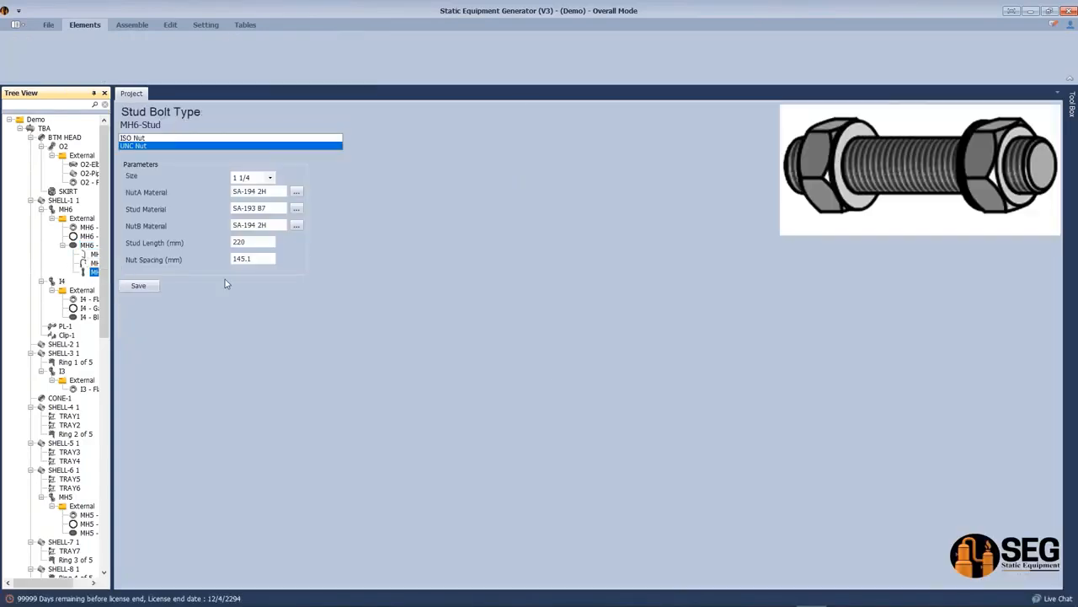
# Check the MH6 stud's nut spacing, and switch to Autodesk Inventor to re-measure the distance between the blind's outer face and the flange's back face
pyautogui.moveTo(267, 259); pyautogui.dragTo(193, 260)
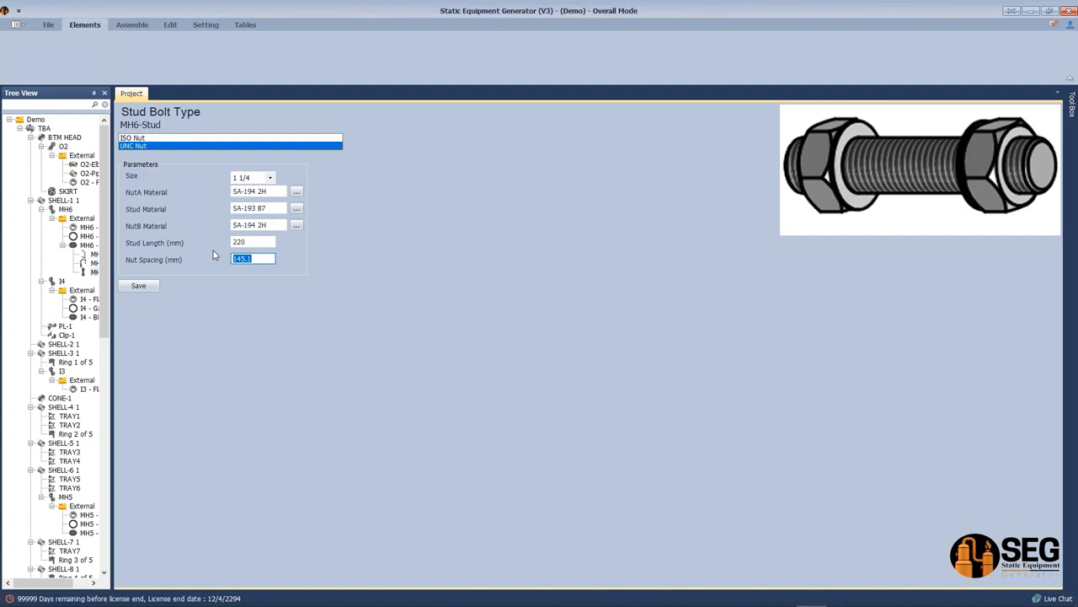
pyautogui.moveTo(814, 600)
pyautogui.click(750, 594)
pyautogui.click(280, 93)
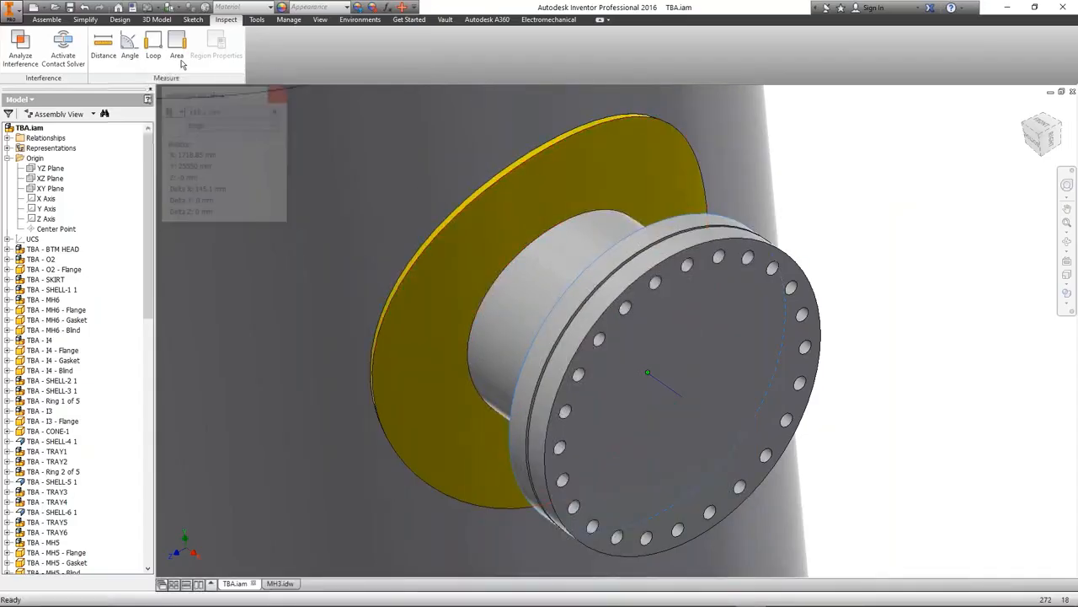
pyautogui.click(109, 44)
pyautogui.click(686, 362)
pyautogui.click(46, 208)
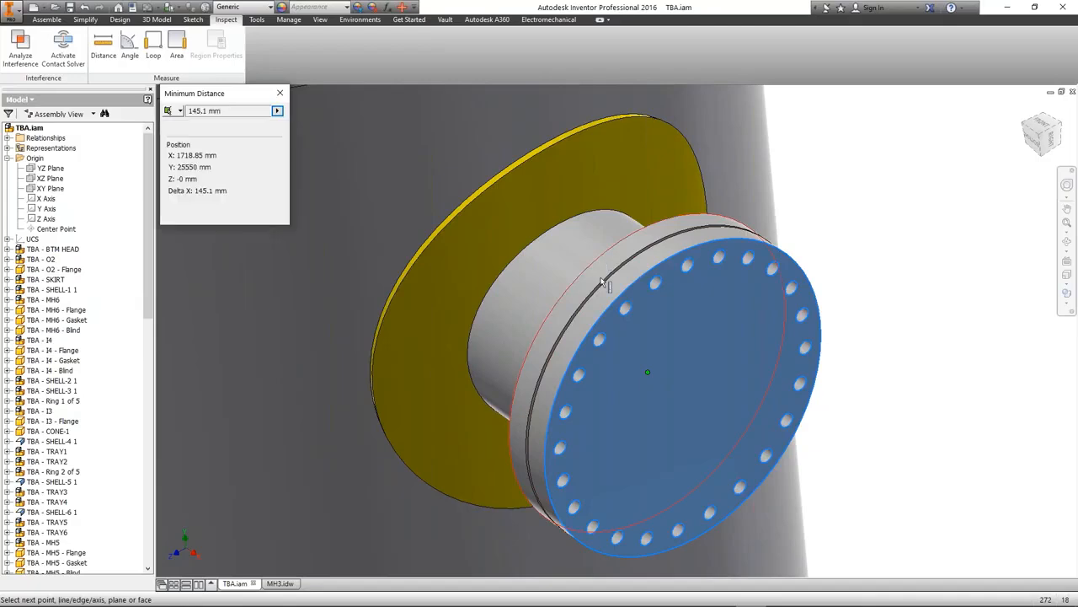
pyautogui.doubleClick(224, 110)
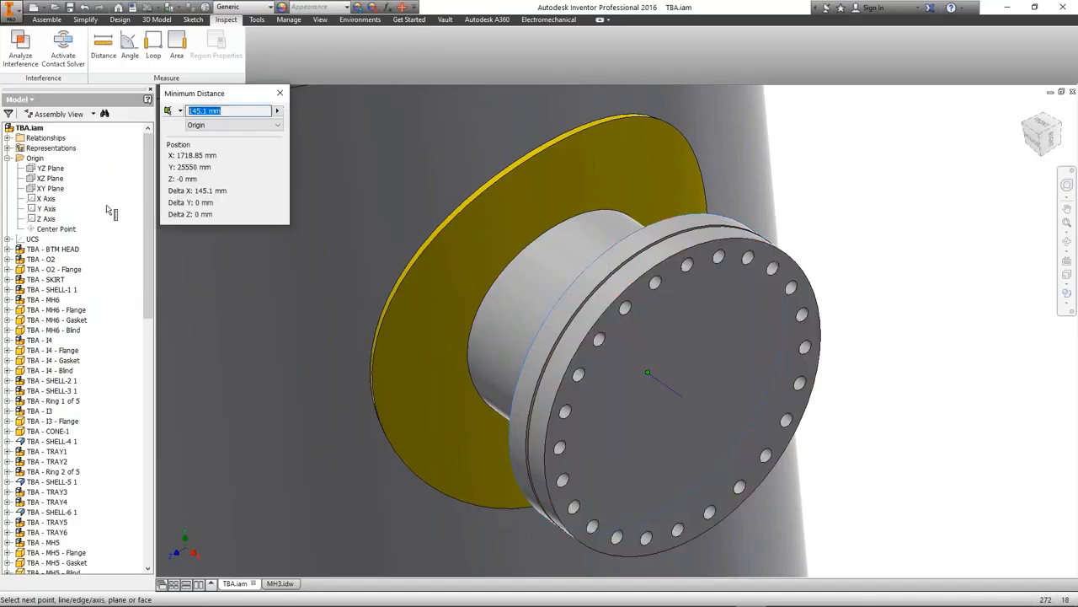
# Compare the measured distance with the nut spacing in Static Equipment Generator, and return to Autodesk Inventor to close the measurement
pyautogui.moveTo(743, 599)
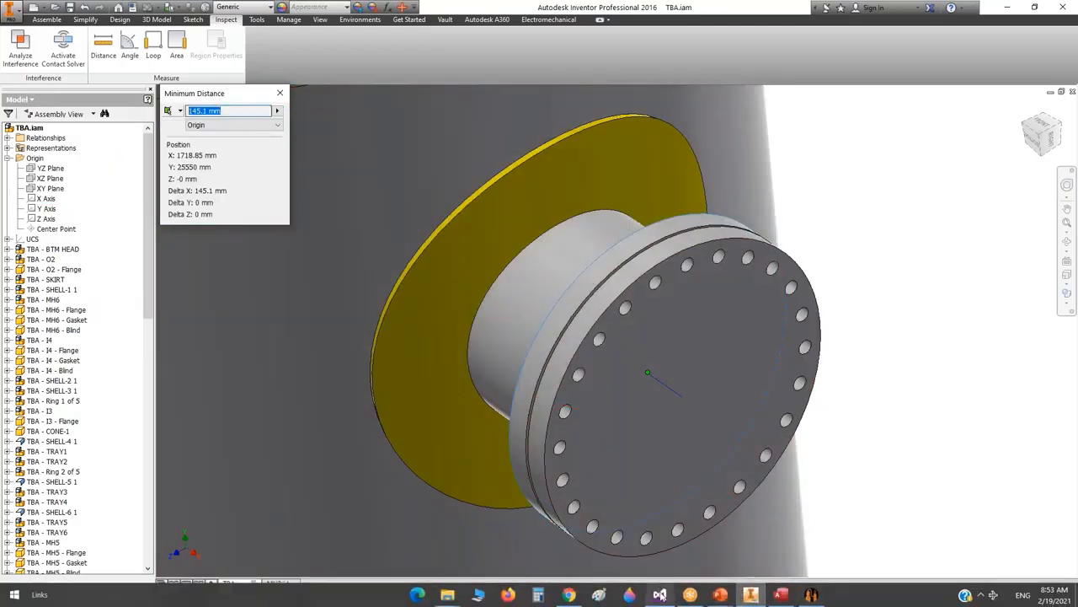
pyautogui.click(811, 594)
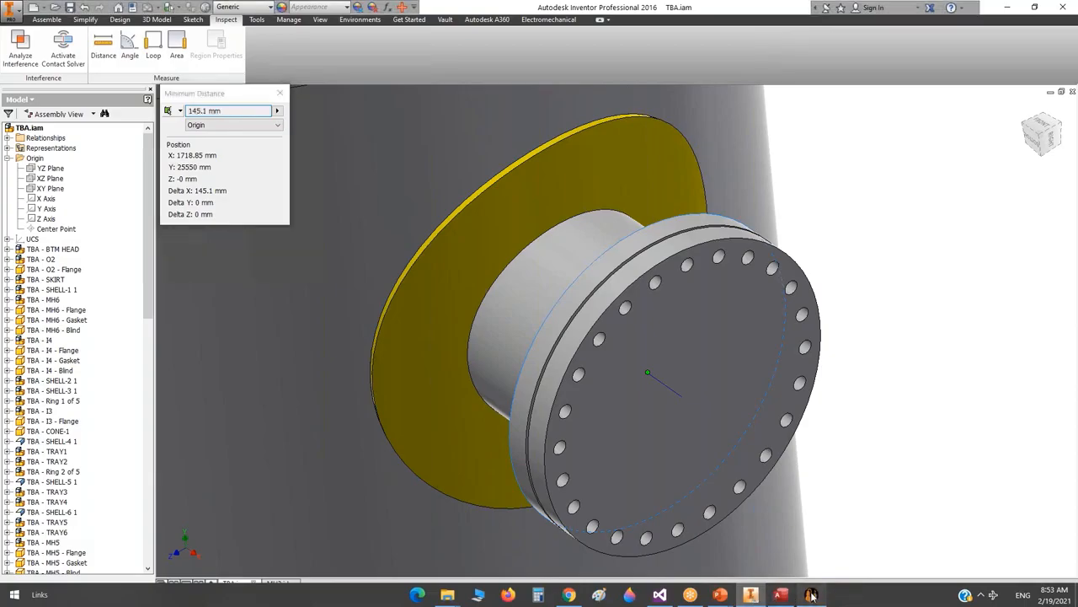
pyautogui.moveTo(258, 257); pyautogui.dragTo(171, 268)
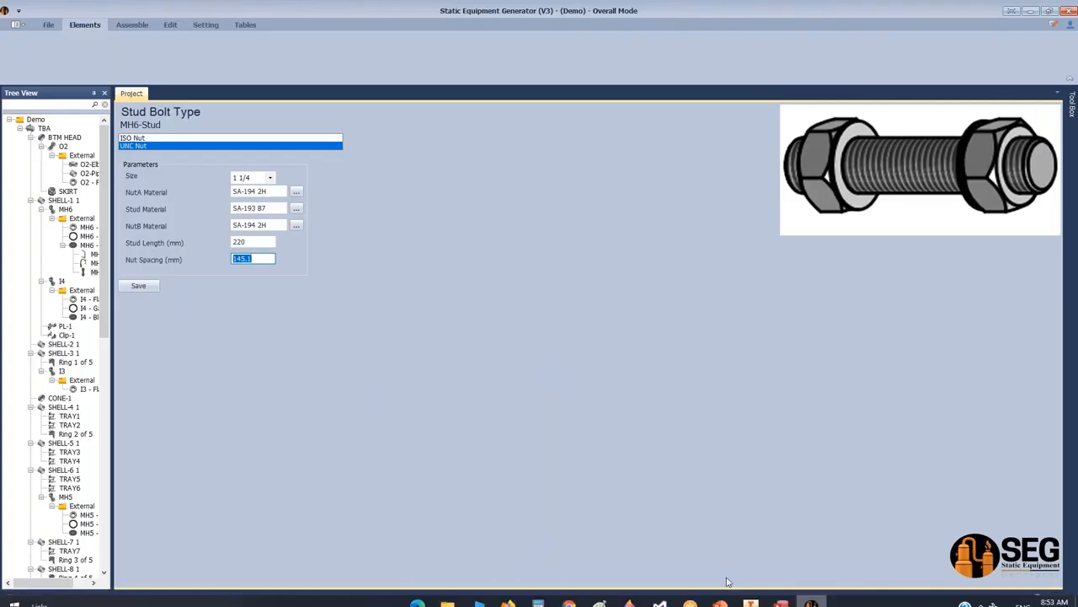
pyautogui.click(752, 595)
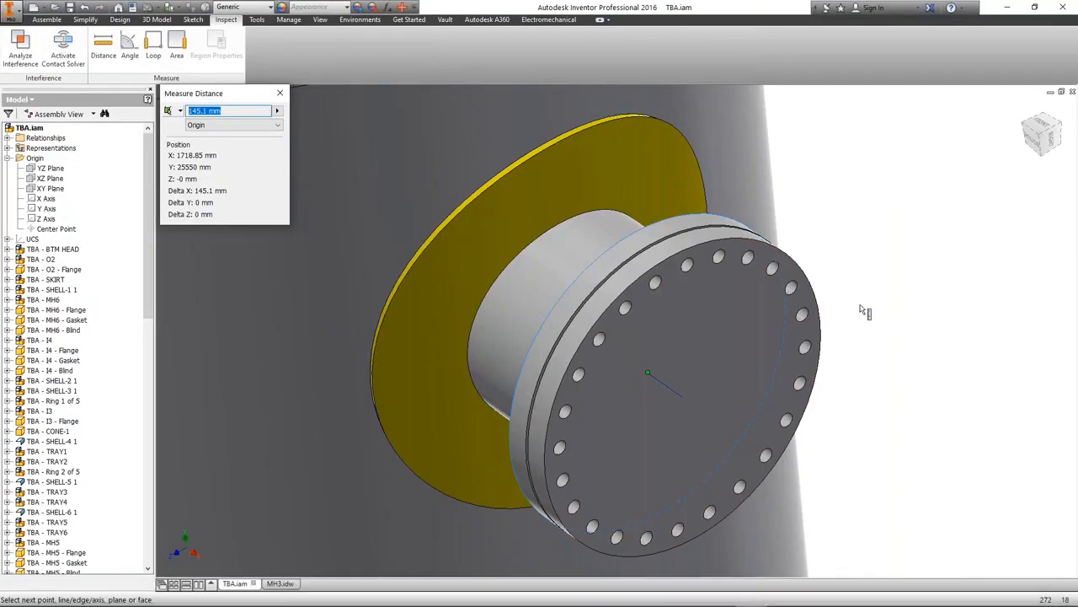
pyautogui.click(279, 93)
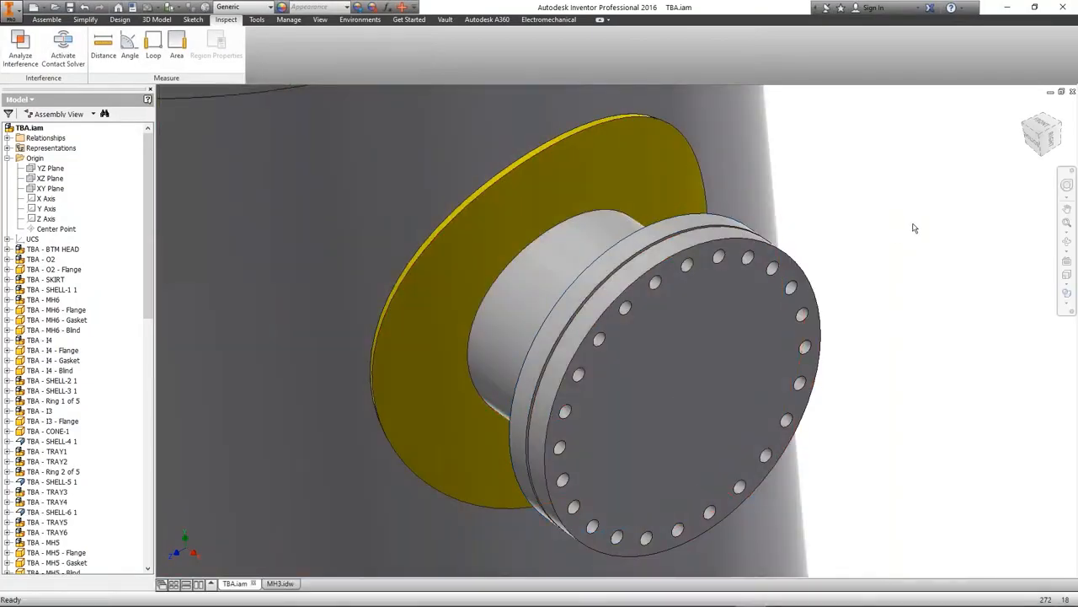
# Orient the column horizontally in the left view and display it shaded with hidden edges
pyautogui.scroll(3, 916, 227)
pyautogui.moveTo(930, 221); pyautogui.dragTo(922, 233, button='middle')
pyautogui.scroll(4, 1002, 144)
pyautogui.click(1024, 108)
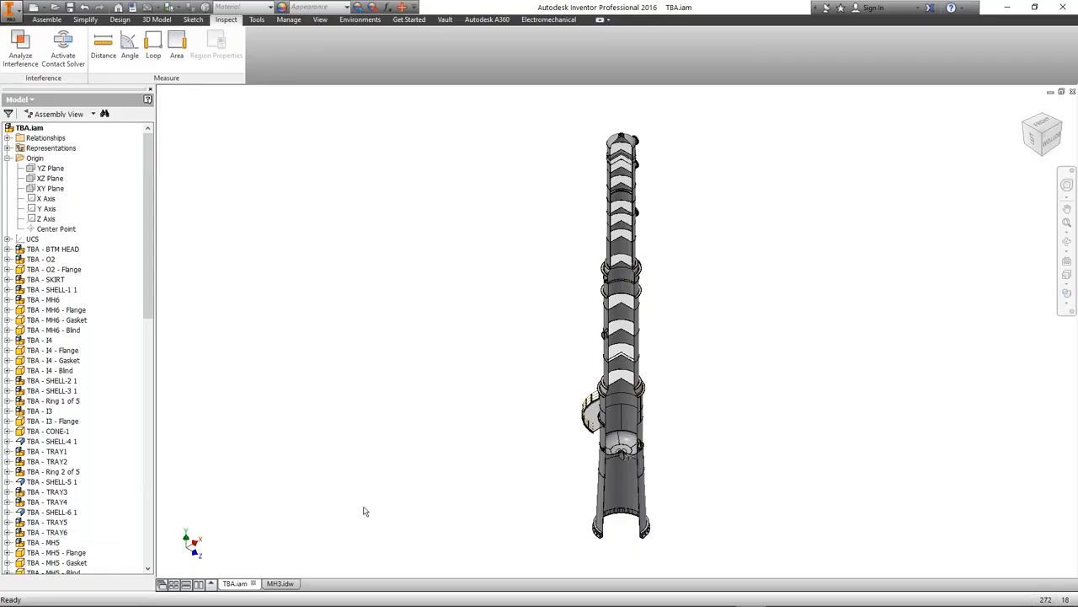
pyautogui.click(1042, 147)
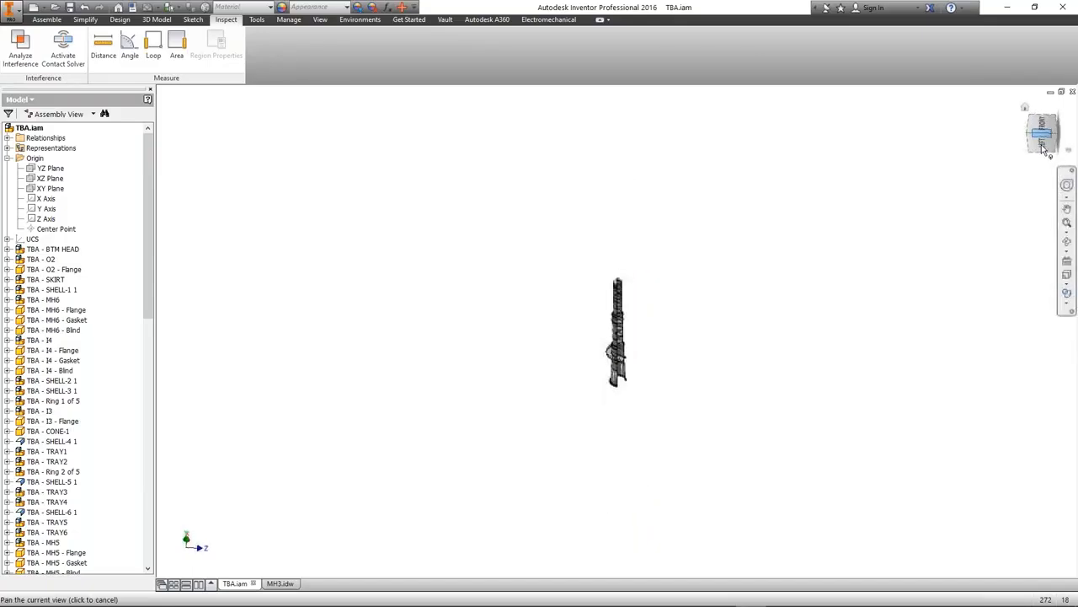
pyautogui.click(1042, 145)
pyautogui.click(1060, 113)
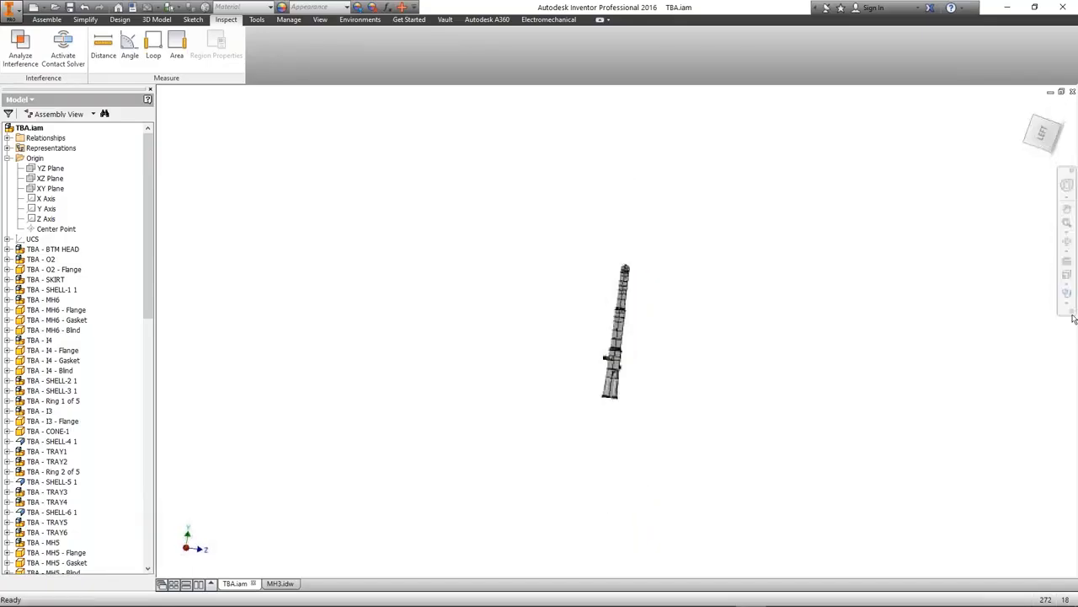
pyautogui.click(1067, 292)
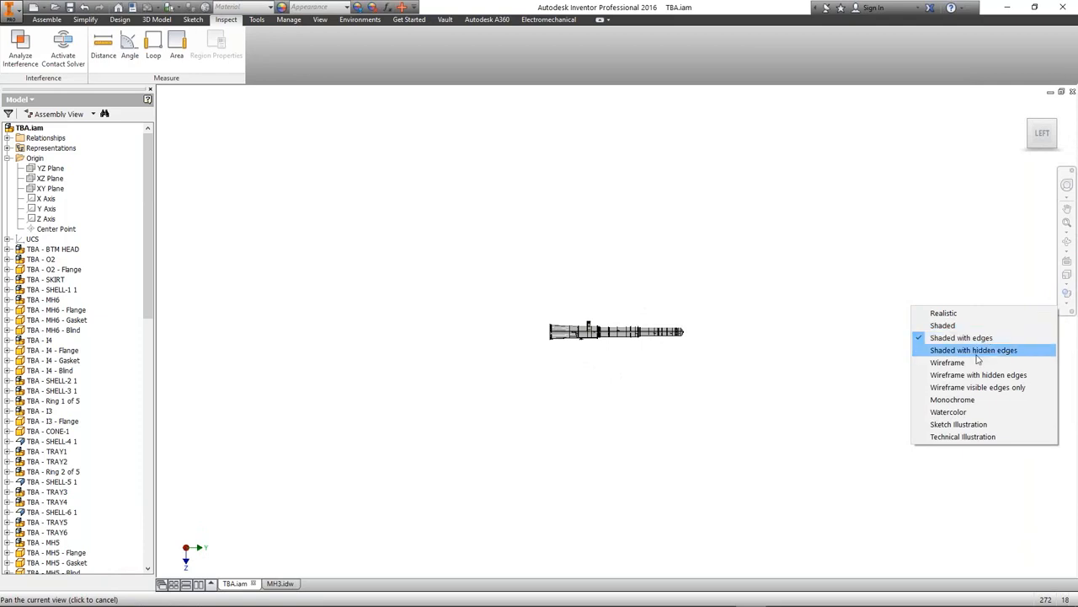
pyautogui.click(976, 351)
pyautogui.scroll(8, 657, 337)
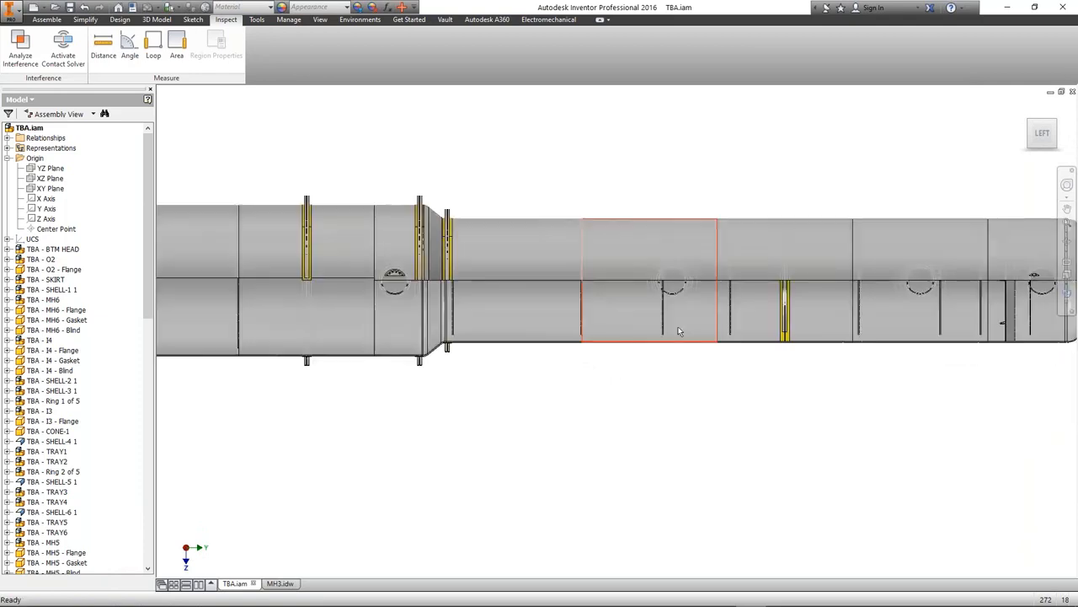
pyautogui.scroll(-4, 843, 295)
# Examine the column's nozzles and internals in wireframe, and set the display back to Shaded with edges to inspect the column down to the skirt
pyautogui.click(1066, 292)
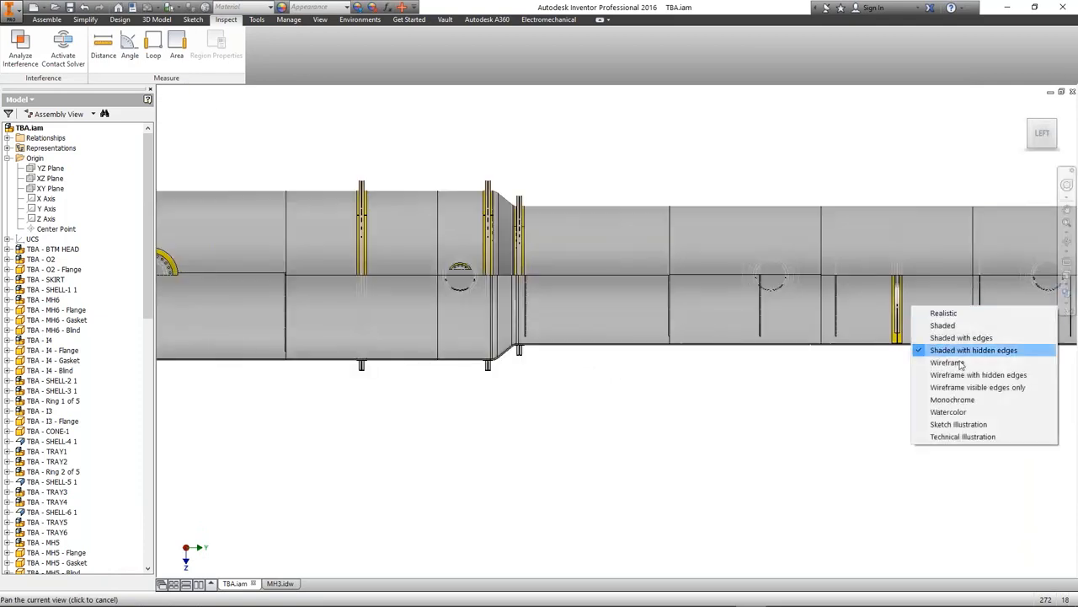
pyautogui.click(957, 364)
pyautogui.moveTo(823, 353); pyautogui.dragTo(300, 382, button='middle')
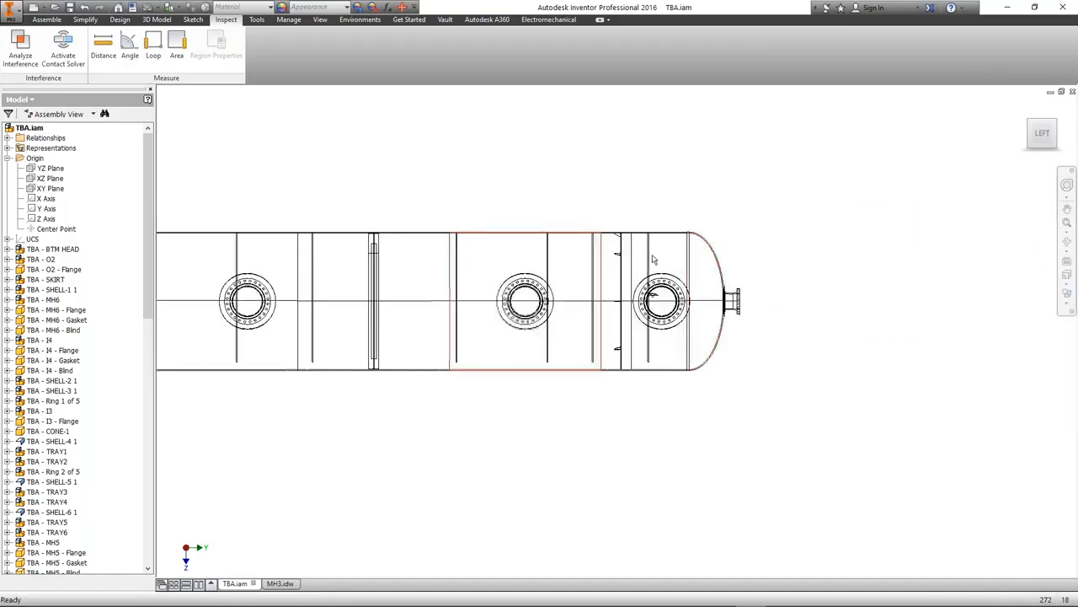
pyautogui.scroll(3, 621, 257)
pyautogui.scroll(-4, 606, 269)
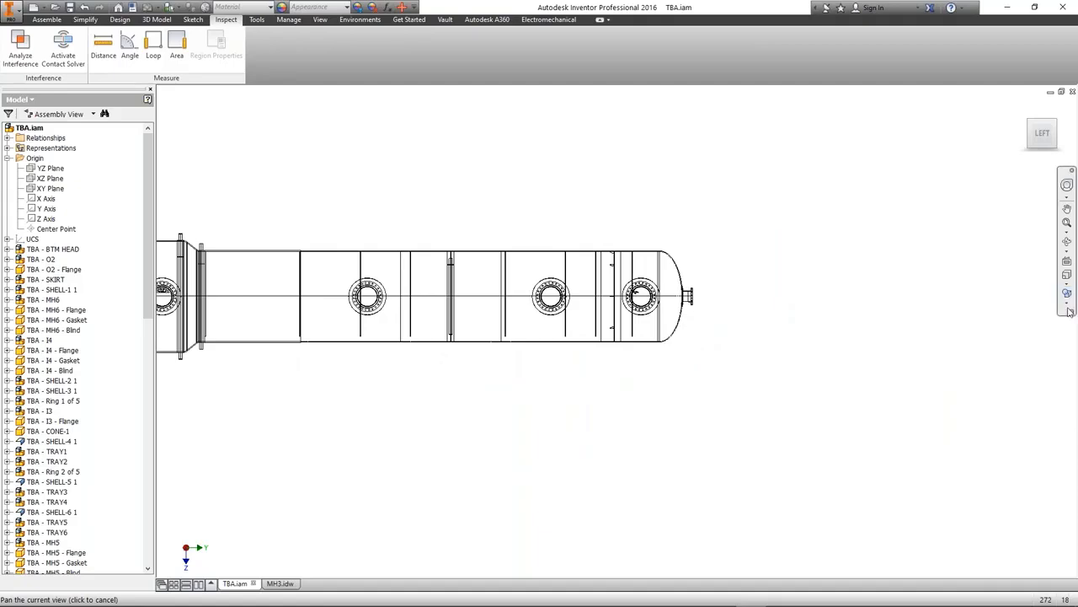
pyautogui.click(1068, 312)
pyautogui.click(949, 338)
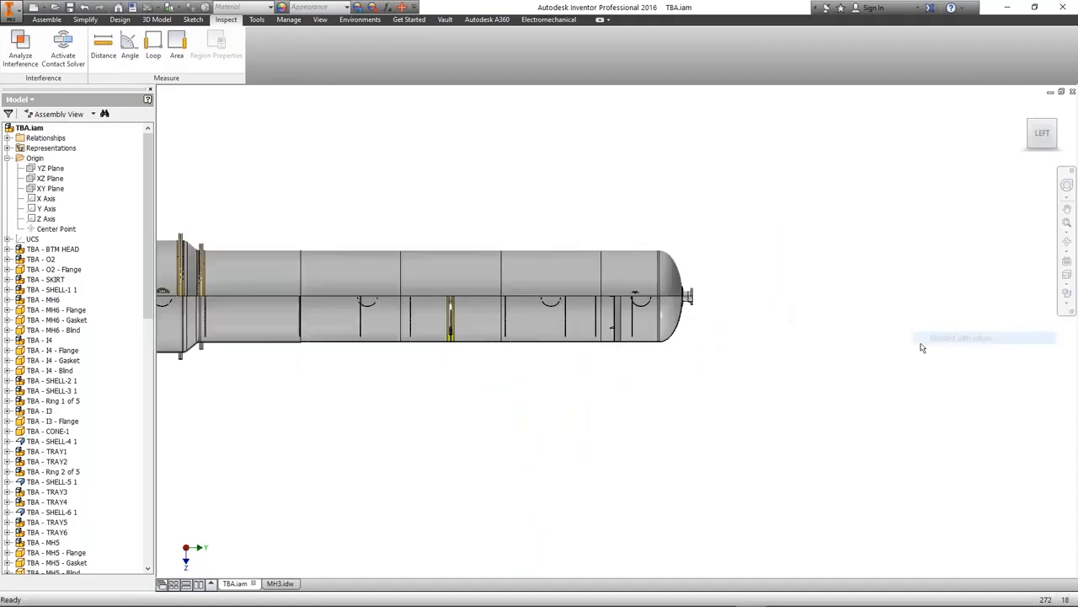
pyautogui.moveTo(424, 305); pyautogui.dragTo(582, 310, button='middle')
pyautogui.scroll(-3, 582, 310)
pyautogui.moveTo(199, 319); pyautogui.dragTo(404, 319, button='middle')
pyautogui.moveTo(314, 325); pyautogui.dragTo(529, 314, button='middle')
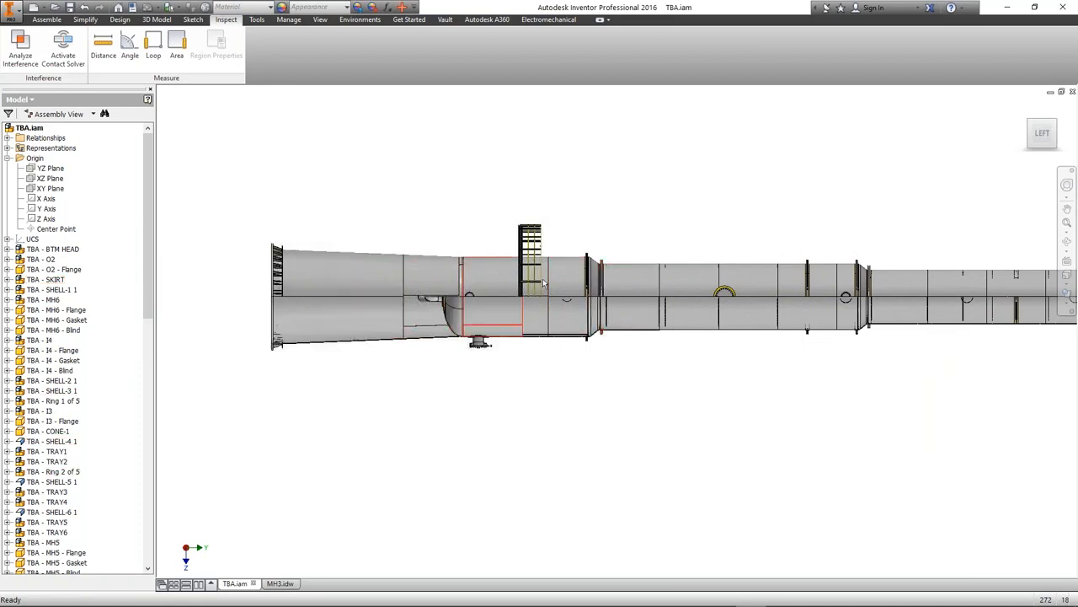
# Collapse the assembly's Origin folder and open the TBA.idw drawing from the TBA folder inside Drawings
pyautogui.click(7, 158)
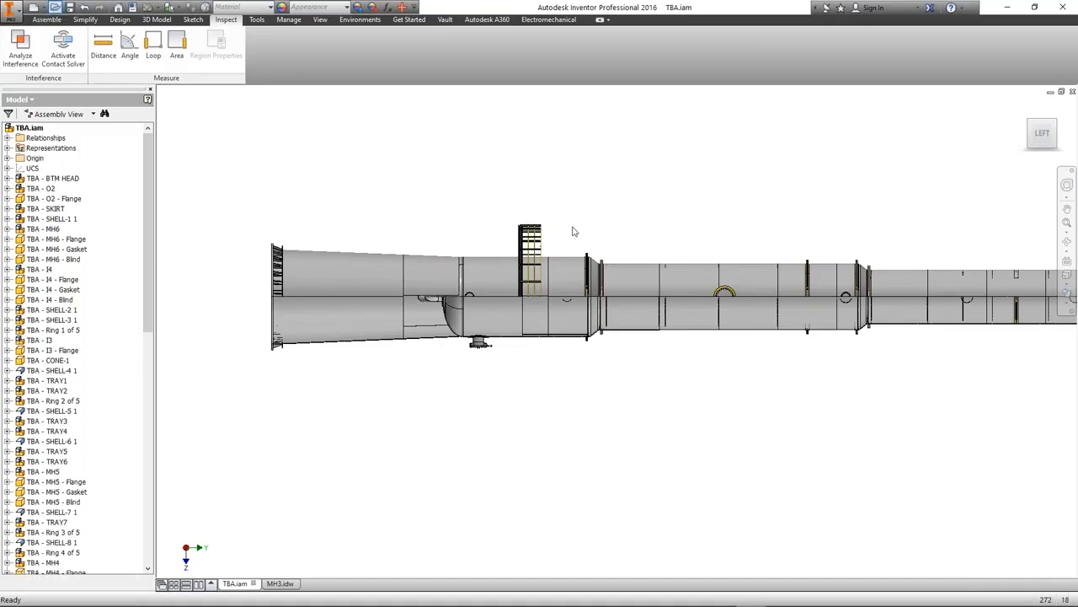
pyautogui.hotkey('ctrl', 'o')
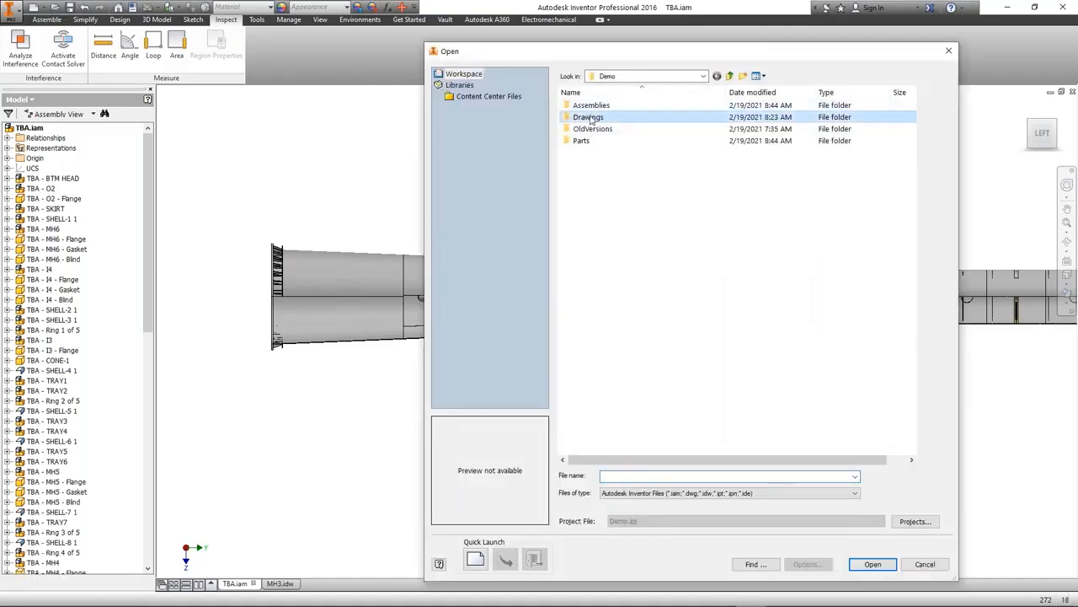
pyautogui.doubleClick(590, 117)
pyautogui.doubleClick(580, 106)
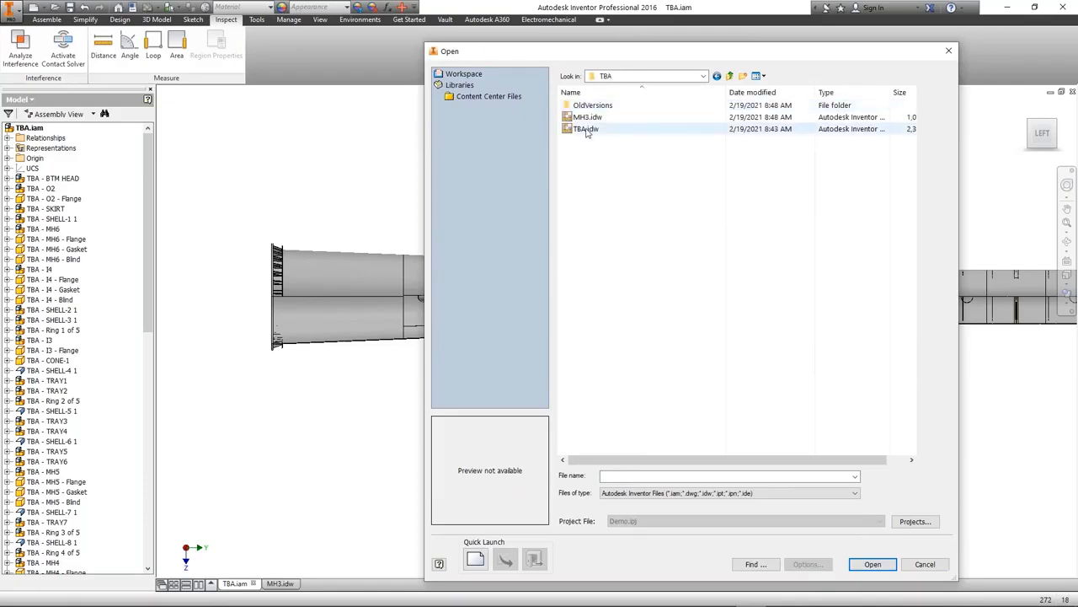
pyautogui.click(587, 130)
pyautogui.click(876, 564)
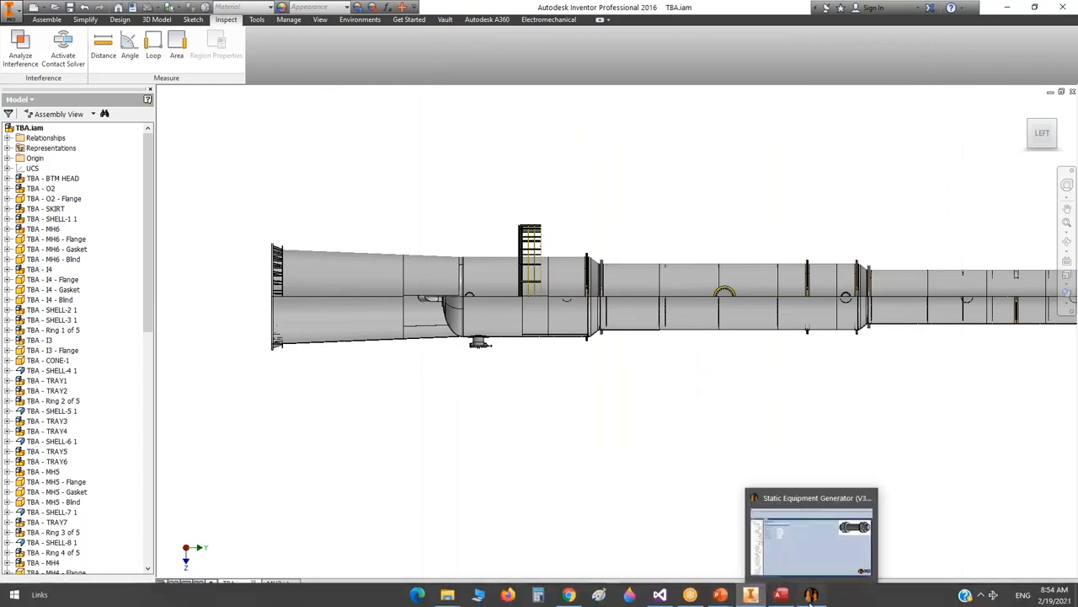
# Switch to Static Equipment Generator, review the TBA drawing's active view and view orientation and scale settings, and close them without changes
pyautogui.click(811, 595)
pyautogui.click(39, 129)
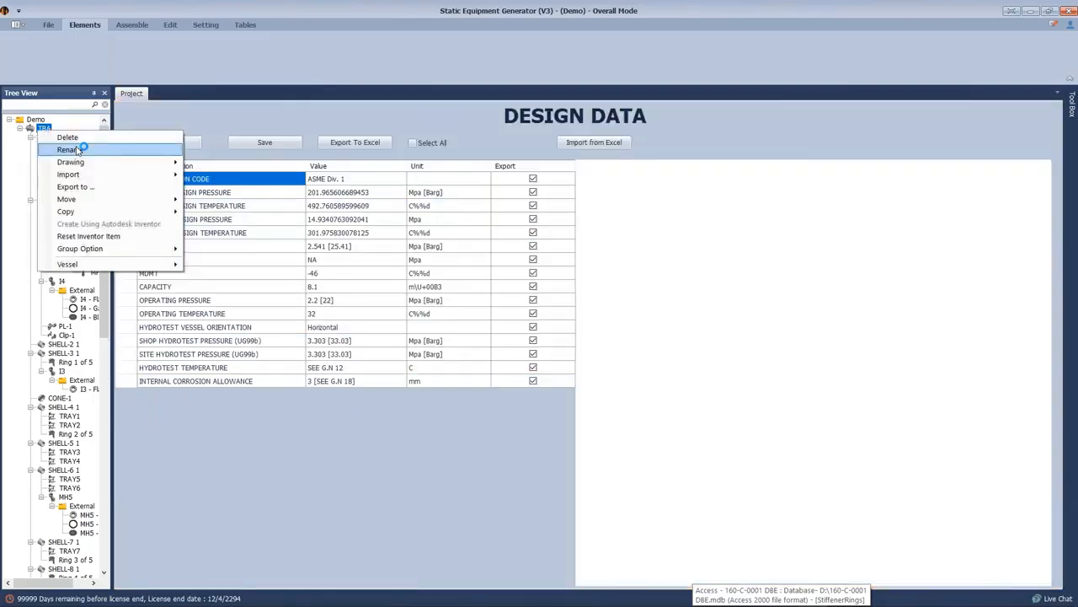
pyautogui.moveTo(77, 161)
pyautogui.click(219, 161)
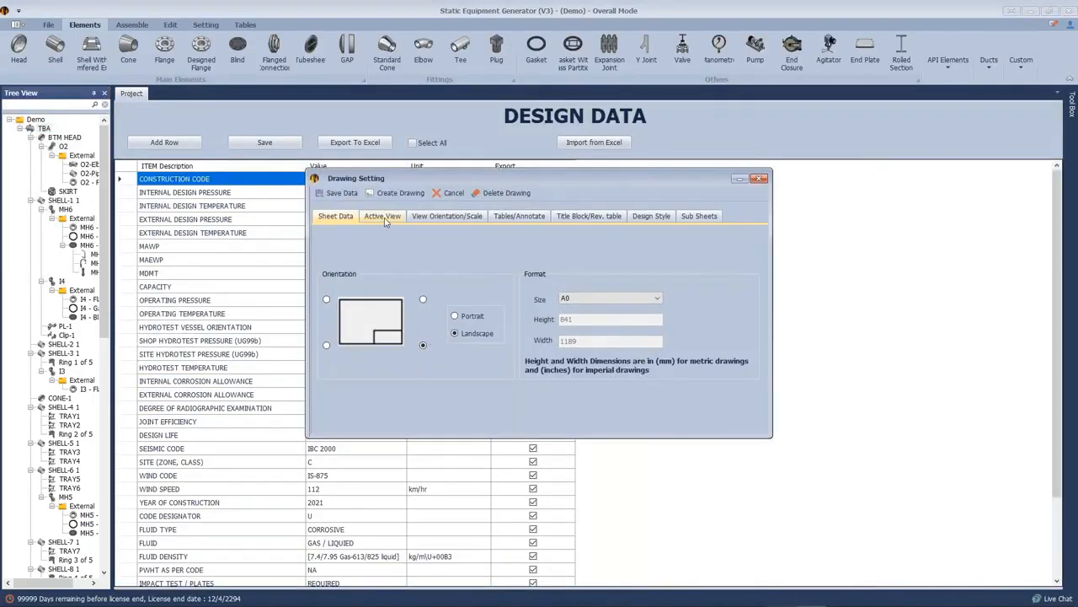
pyautogui.click(383, 217)
pyautogui.click(446, 216)
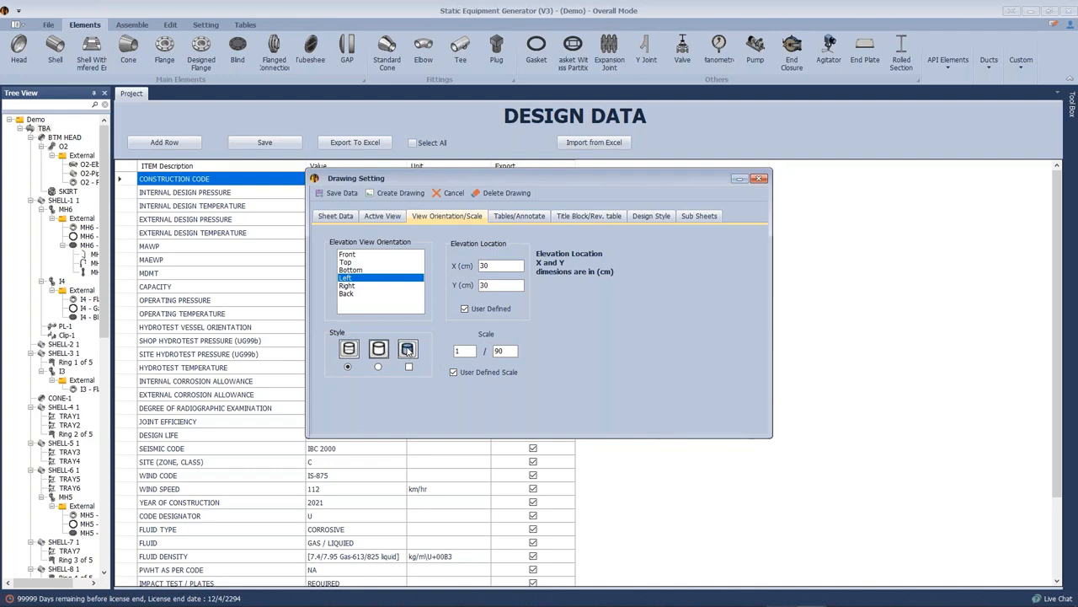
pyautogui.click(759, 178)
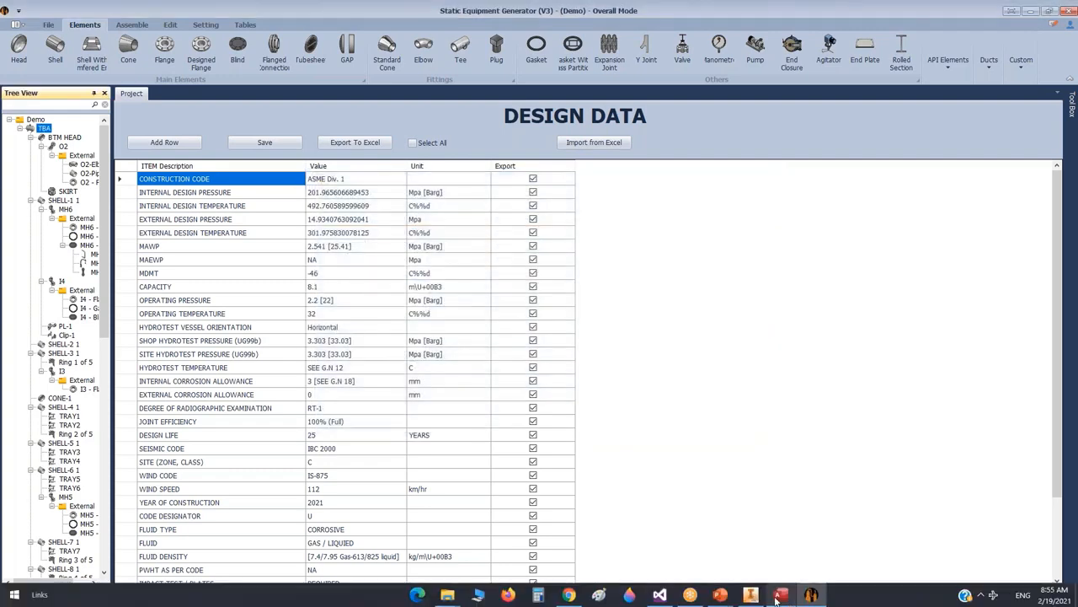
# Switch to Autodesk Inventor and add an ordinate dimension to the internal ring edge beside MH1 in TBA.idw's elevation view
pyautogui.click(777, 599)
pyautogui.scroll(-10, 788, 161)
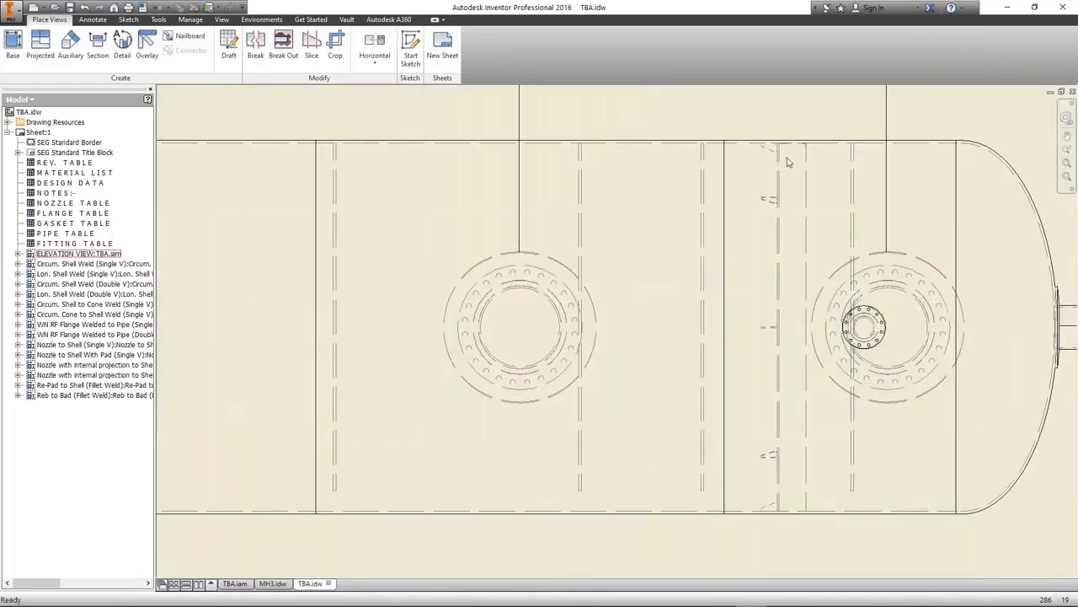
pyautogui.click(83, 233)
pyautogui.click(93, 19)
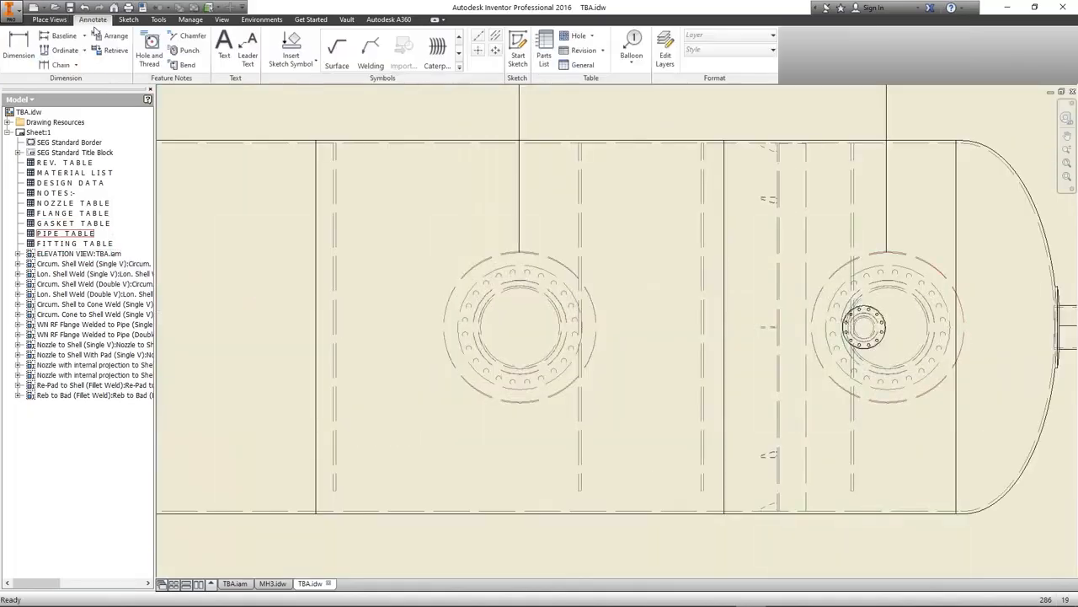
pyautogui.click(18, 47)
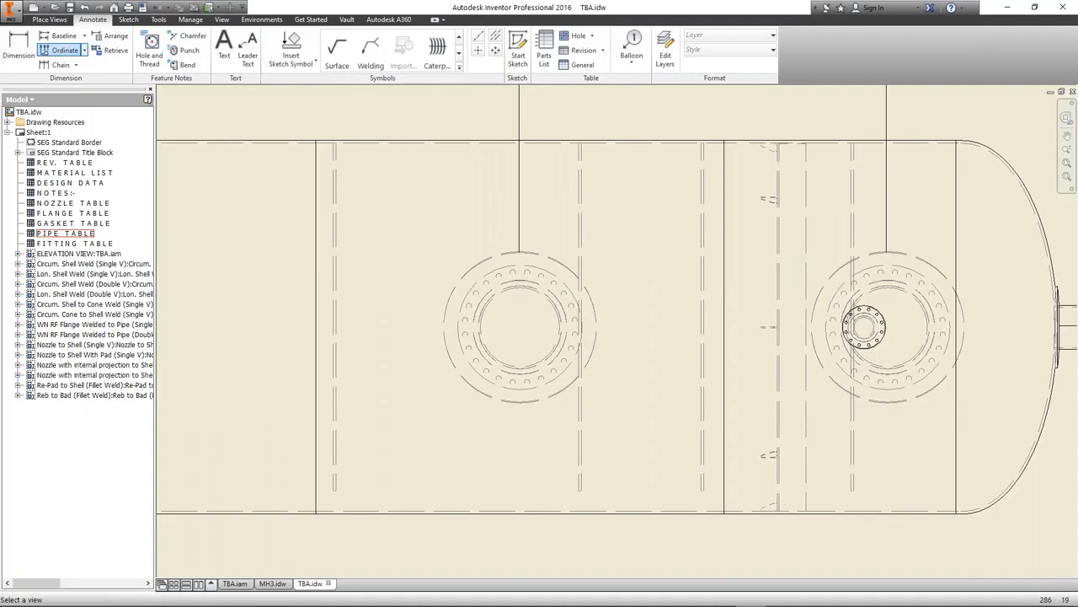
pyautogui.scroll(-4, 761, 137)
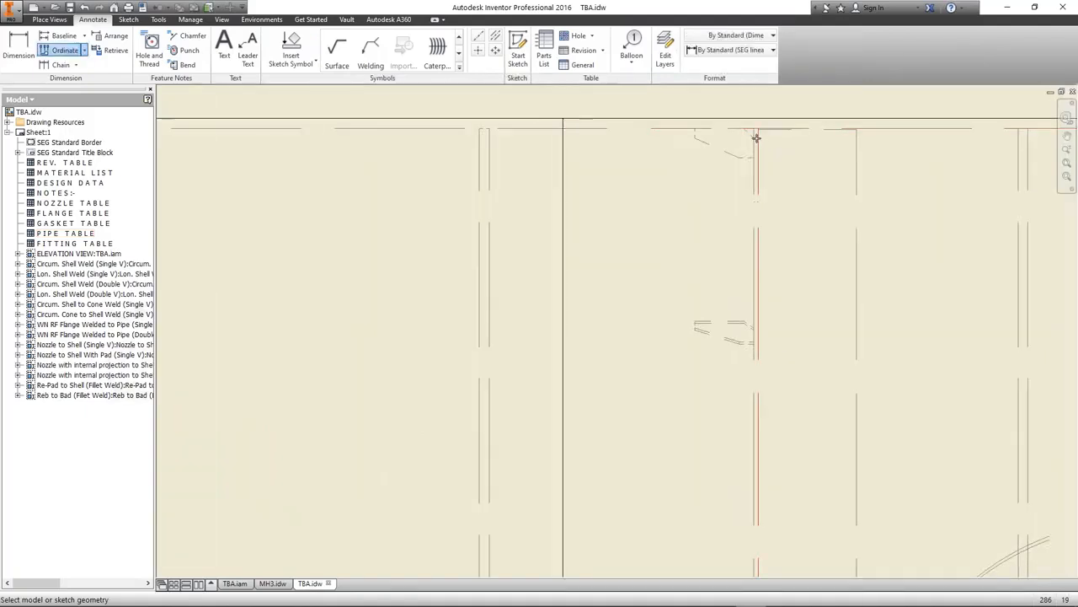
pyautogui.scroll(4, 758, 139)
pyautogui.rightClick(754, 110)
pyautogui.click(806, 109)
pyautogui.moveTo(742, 134); pyautogui.dragTo(761, 249, button='middle')
pyautogui.click(774, 195)
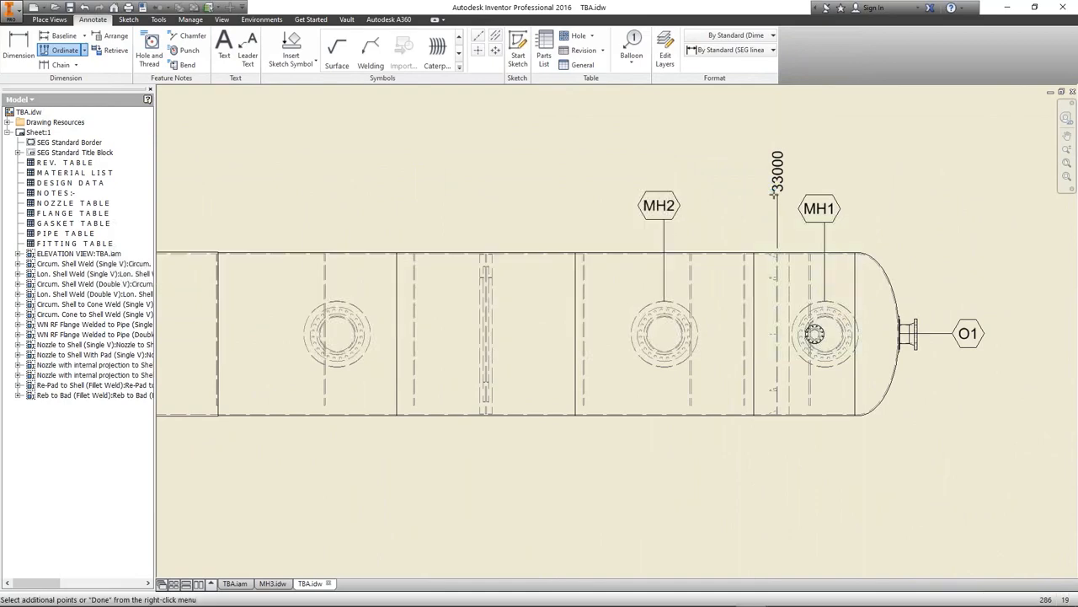
pyautogui.scroll(-3, 790, 168)
pyautogui.rightClick(807, 144)
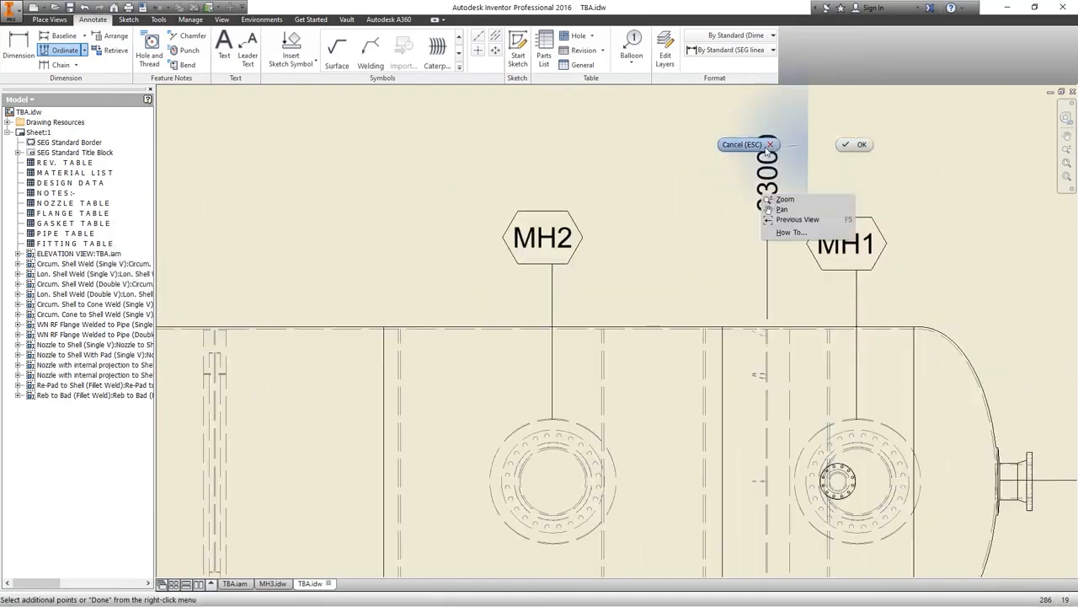
pyautogui.click(750, 145)
# Examine the ordinate origin indicator at the bottom end of the elevation view's shell and select it
pyautogui.scroll(5, 775, 175)
pyautogui.moveTo(775, 176); pyautogui.dragTo(985, 247, button='middle')
pyautogui.scroll(-1, 255, 250)
pyautogui.moveTo(255, 250); pyautogui.dragTo(860, 104, button='middle')
pyautogui.scroll(-3, 422, 174)
pyautogui.moveTo(421, 174); pyautogui.dragTo(674, 279, button='middle')
pyautogui.scroll(-5, 233, 238)
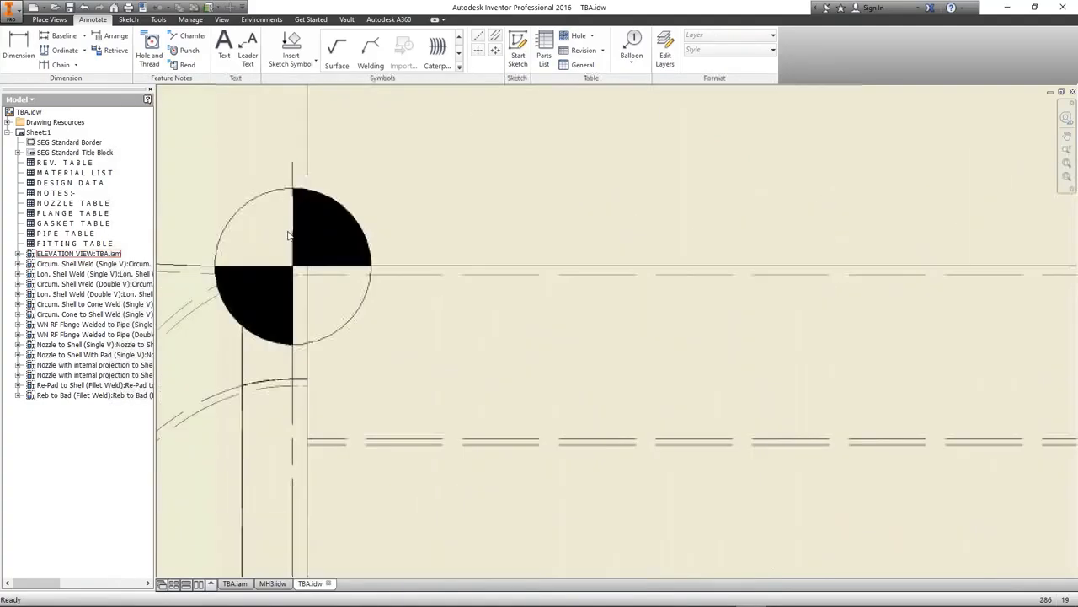
pyautogui.click(338, 205)
pyautogui.scroll(4, 306, 255)
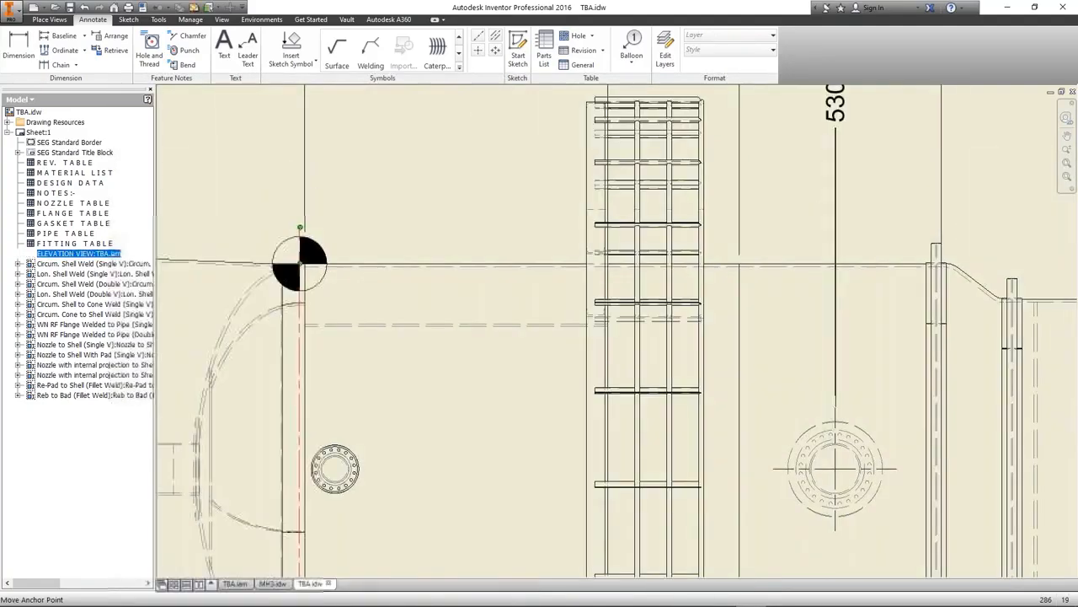
# Hide the origin indicator of the ordinate dimension at nozzle I3 in the elevation view
pyautogui.scroll(2, 440, 231)
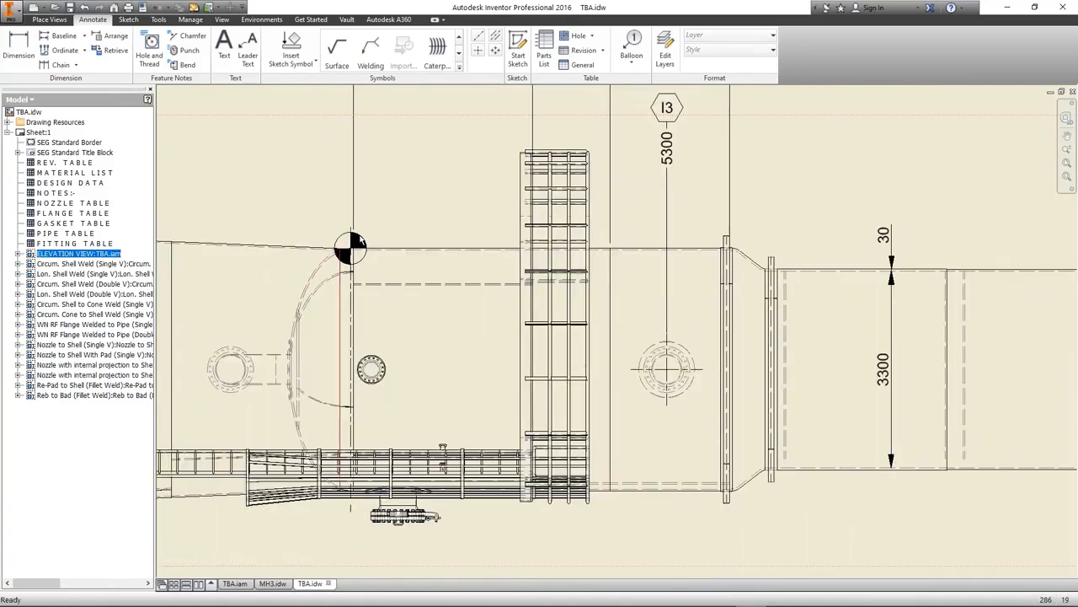
pyautogui.click(667, 150)
pyautogui.rightClick(665, 147)
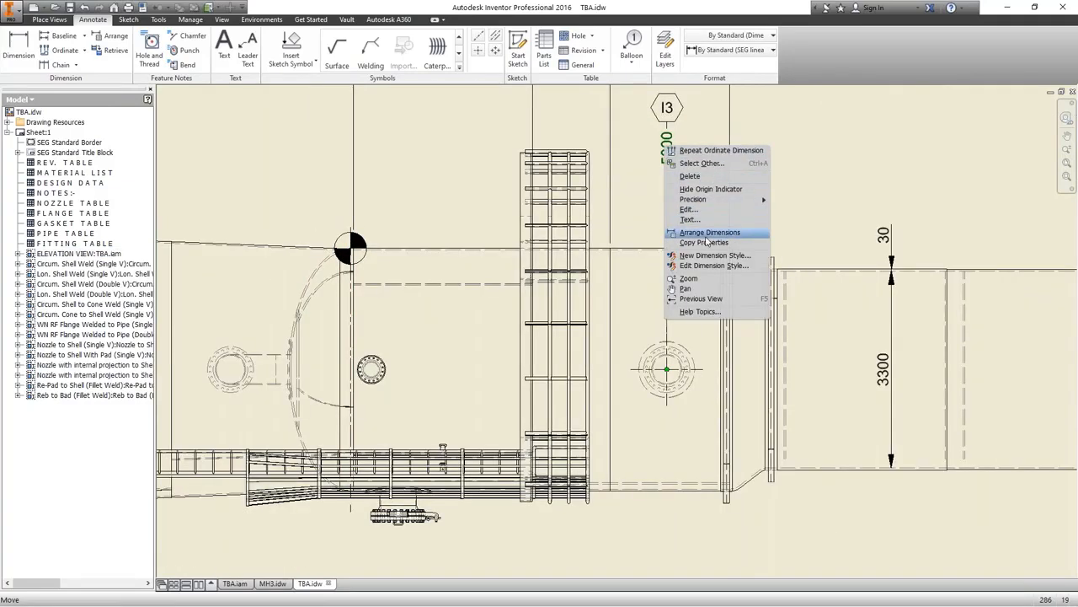
pyautogui.click(718, 190)
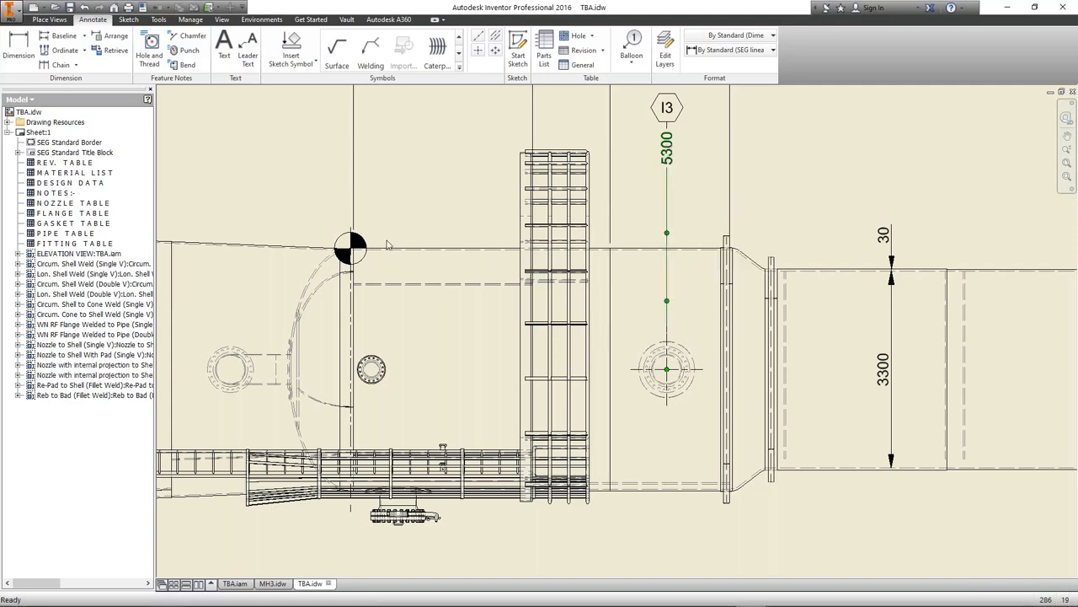
# Add the text note "DATUM LINE 0.00 EL." above the shell at the datum line in the elevation view
pyautogui.press('t')
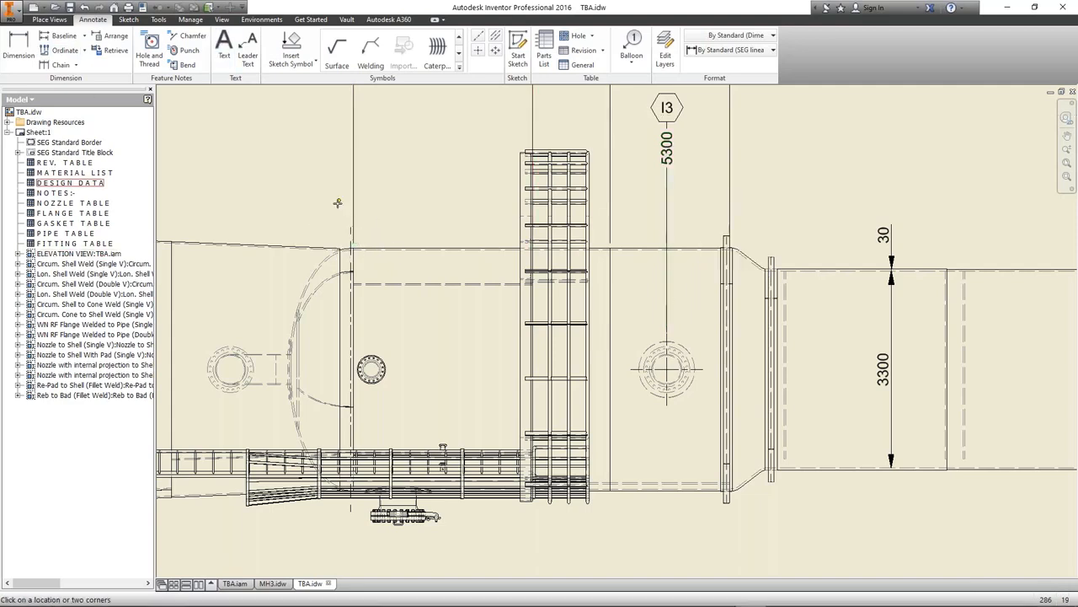
pyautogui.click(359, 250)
pyautogui.write('DATUM LINE 0.00 EL')
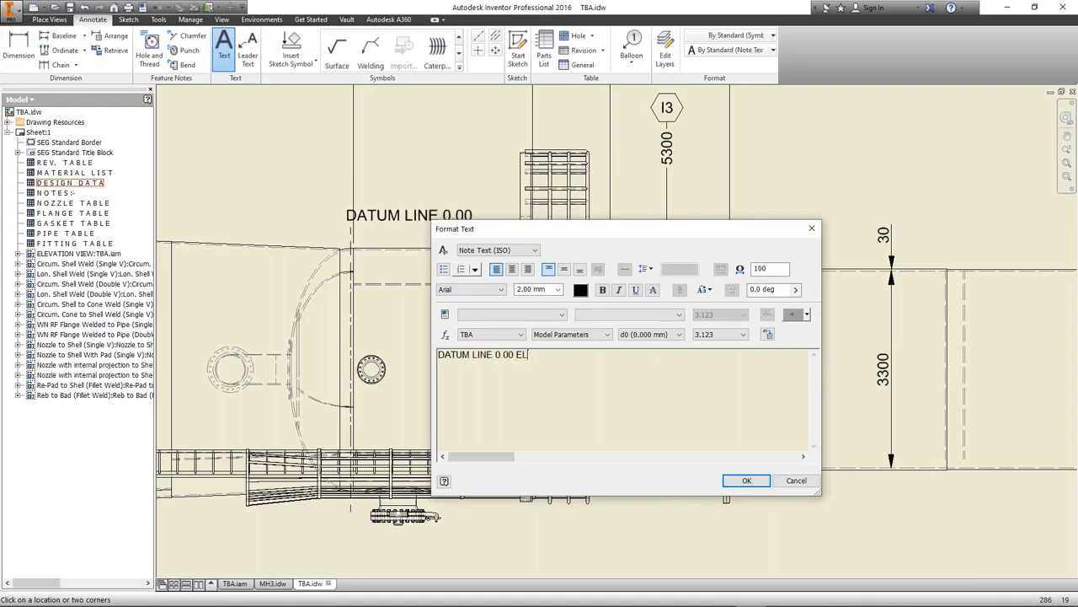
pyautogui.write('.')
pyautogui.click(746, 480)
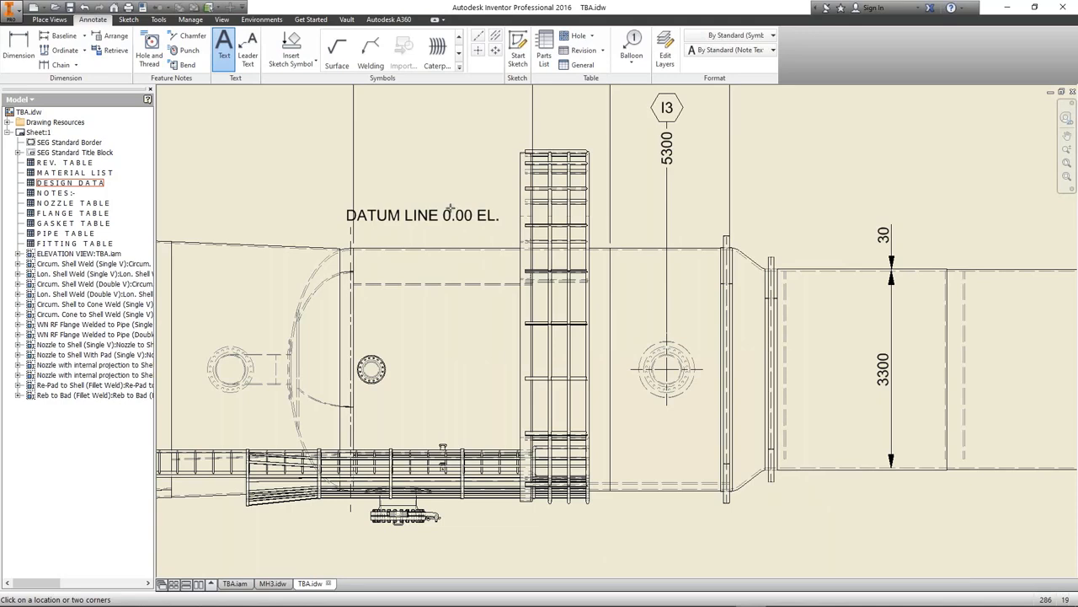
pyautogui.press('Escape')
# Rotate the datum line note 90° counterclockwise and place it alongside the datum line above the shell
pyautogui.rightClick(388, 215)
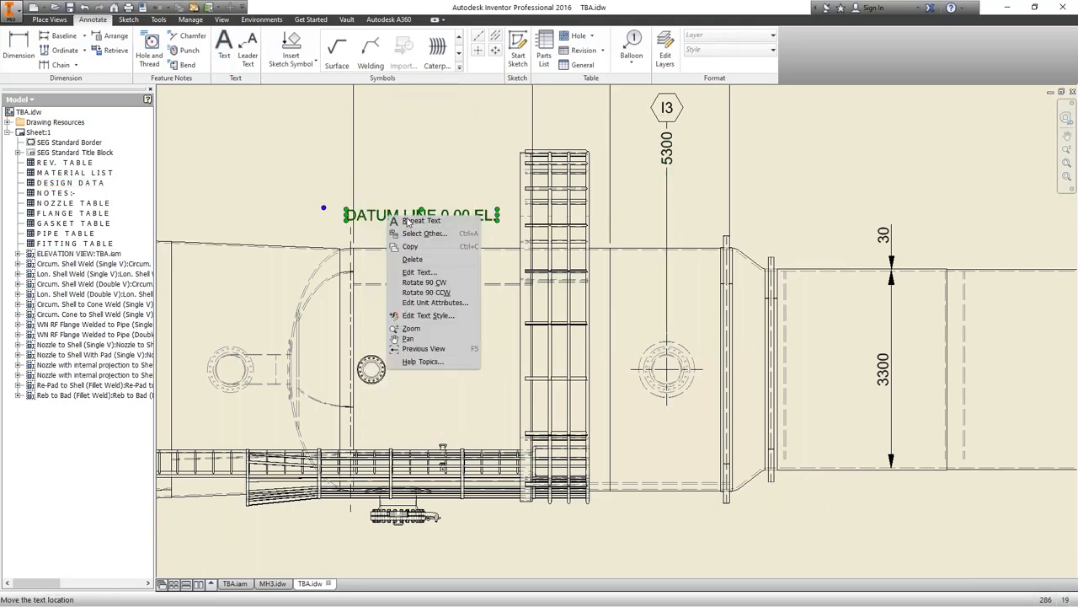
pyautogui.click(440, 292)
pyautogui.click(344, 192)
pyautogui.moveTo(345, 192); pyautogui.dragTo(339, 198)
pyautogui.moveTo(343, 209); pyautogui.dragTo(350, 233)
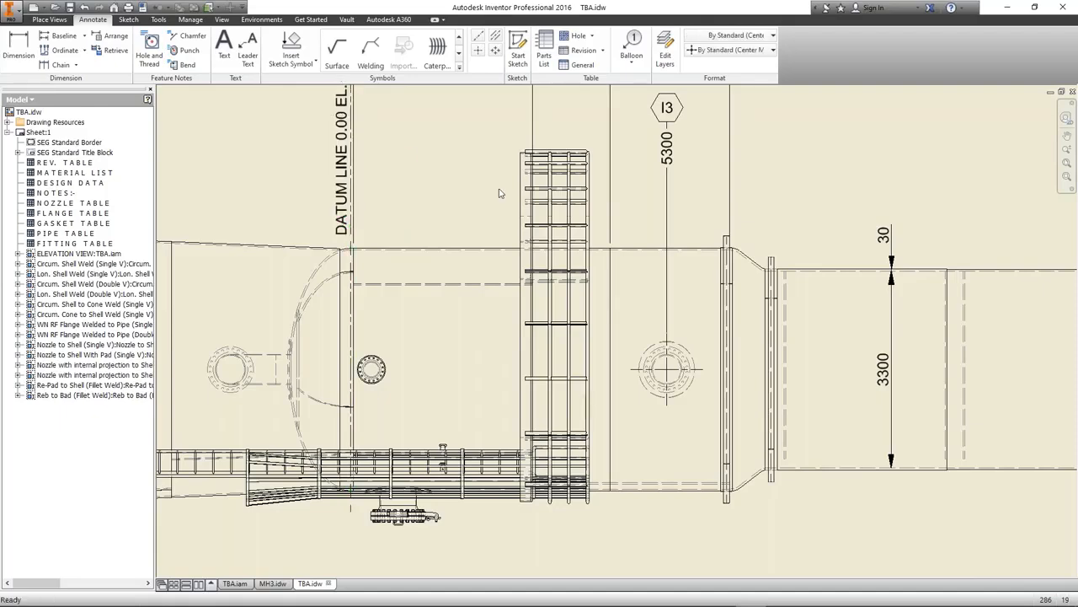
pyautogui.scroll(4, 466, 176)
pyautogui.moveTo(466, 176); pyautogui.dragTo(372, 220, button='middle')
pyautogui.scroll(3, 719, 232)
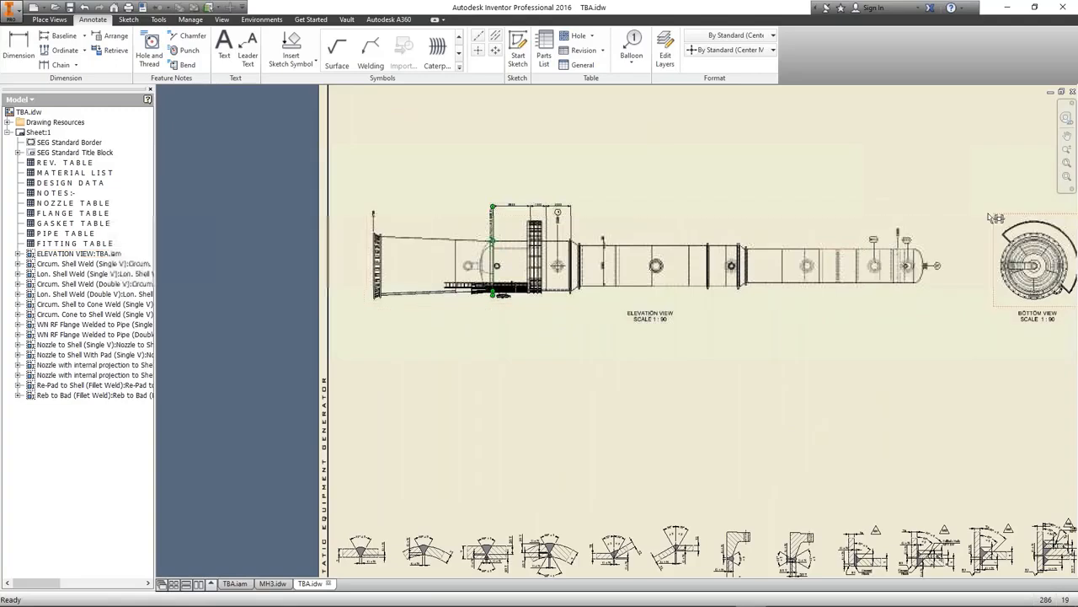
pyautogui.scroll(-6, 903, 264)
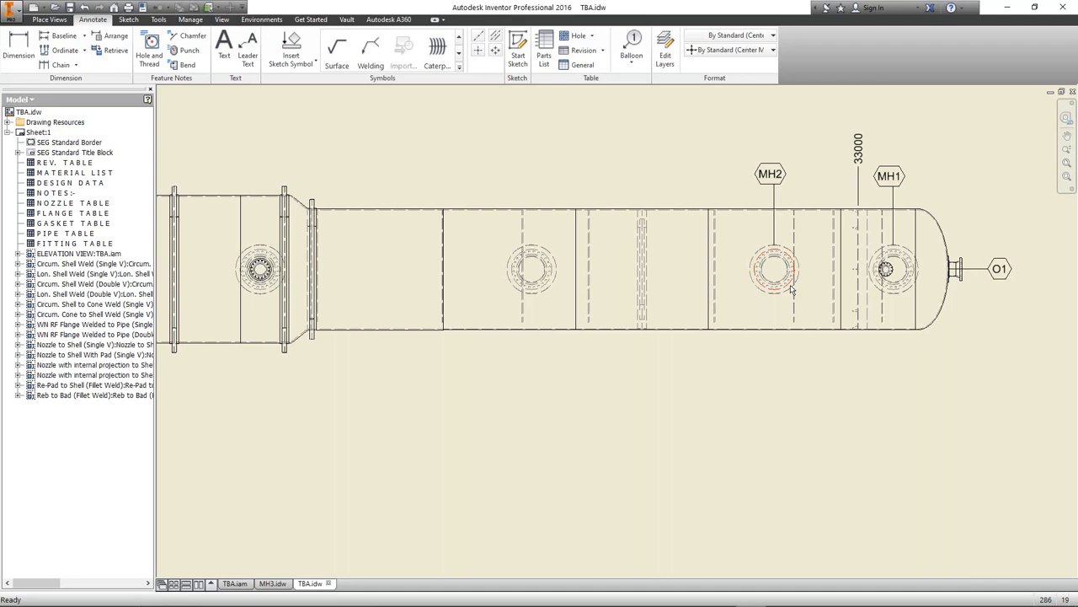
# Switch to the TBA.iam assembly, preview it as wireframe with visible edges only, and restore the shaded with edges style
pyautogui.click(272, 583)
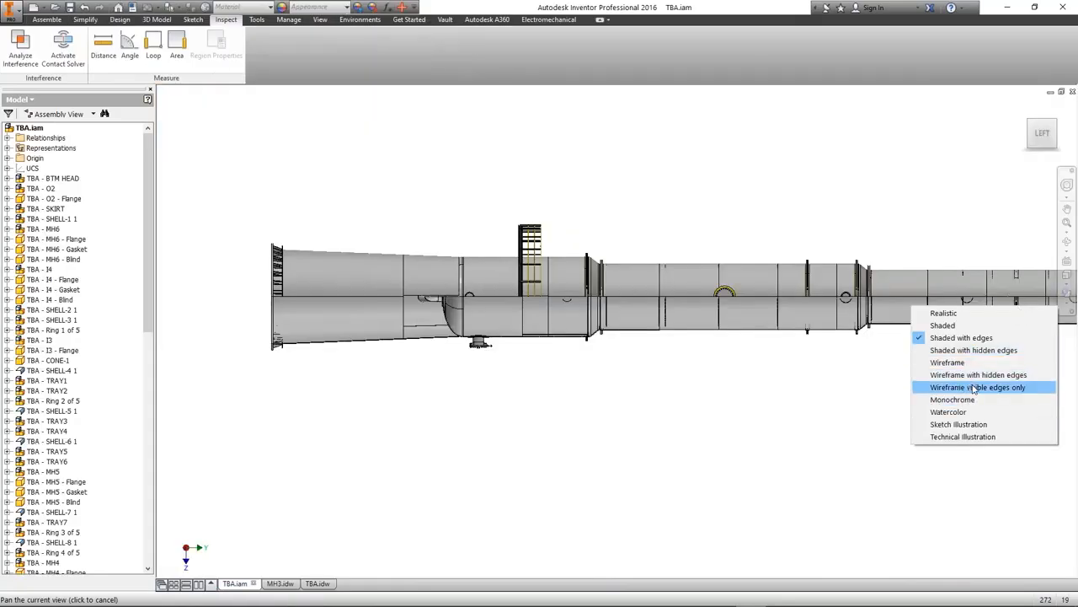
pyautogui.click(974, 388)
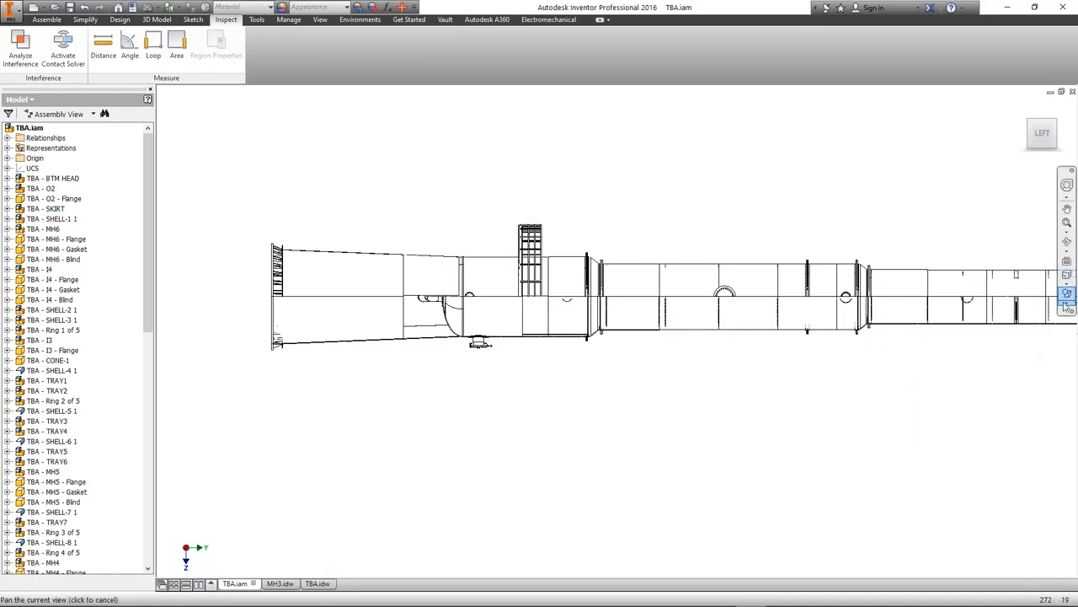
pyautogui.click(1066, 307)
pyautogui.click(952, 338)
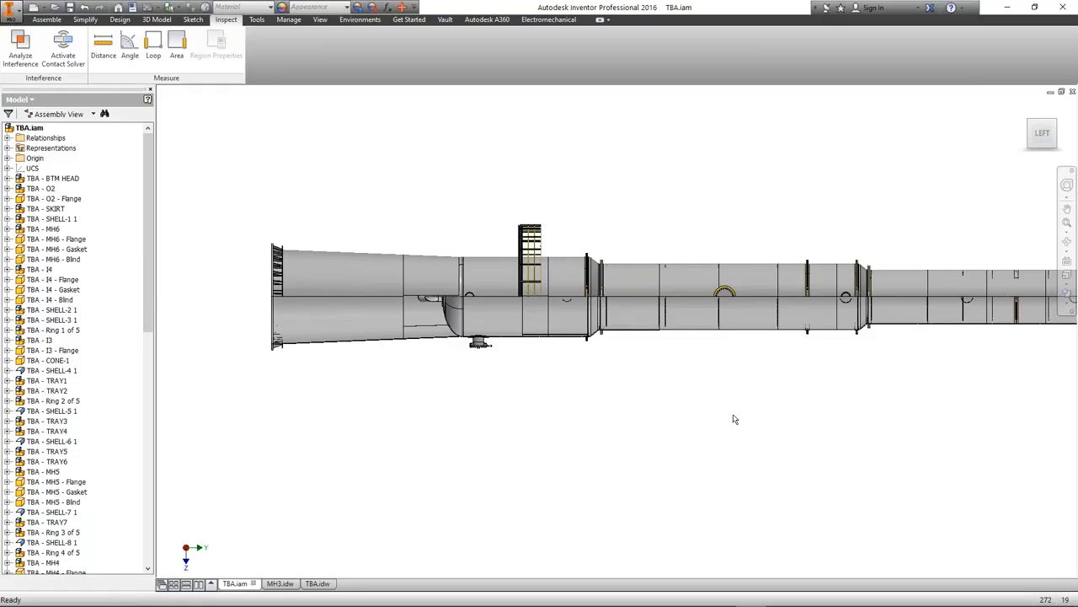
# Switch to Static Equipment Generator, open the drawing settings for TBA, and set the elevation view scale to 1/60
pyautogui.click(825, 598)
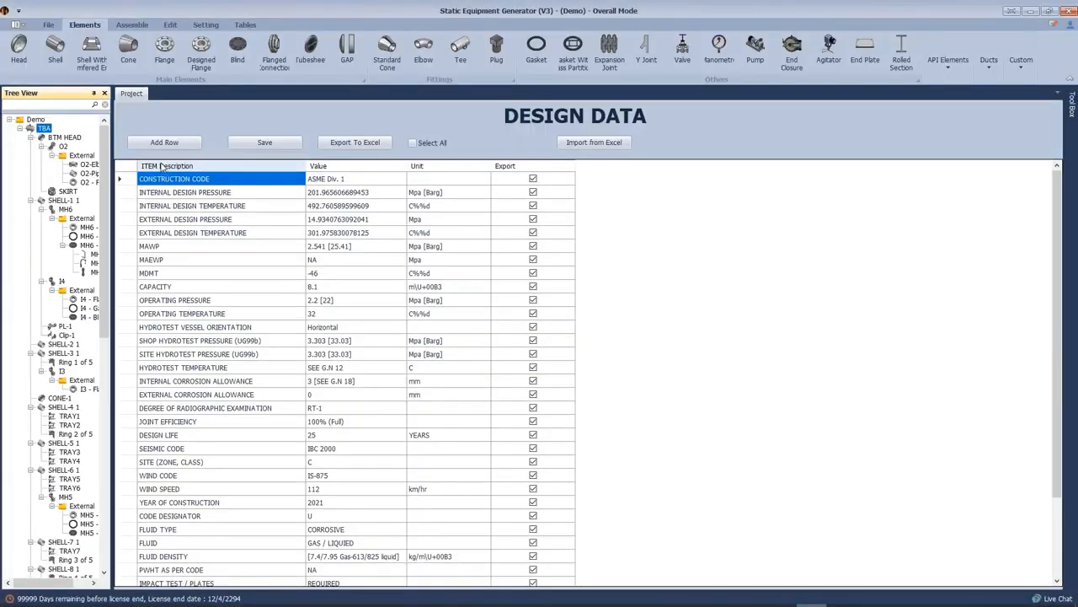
pyautogui.rightClick(48, 130)
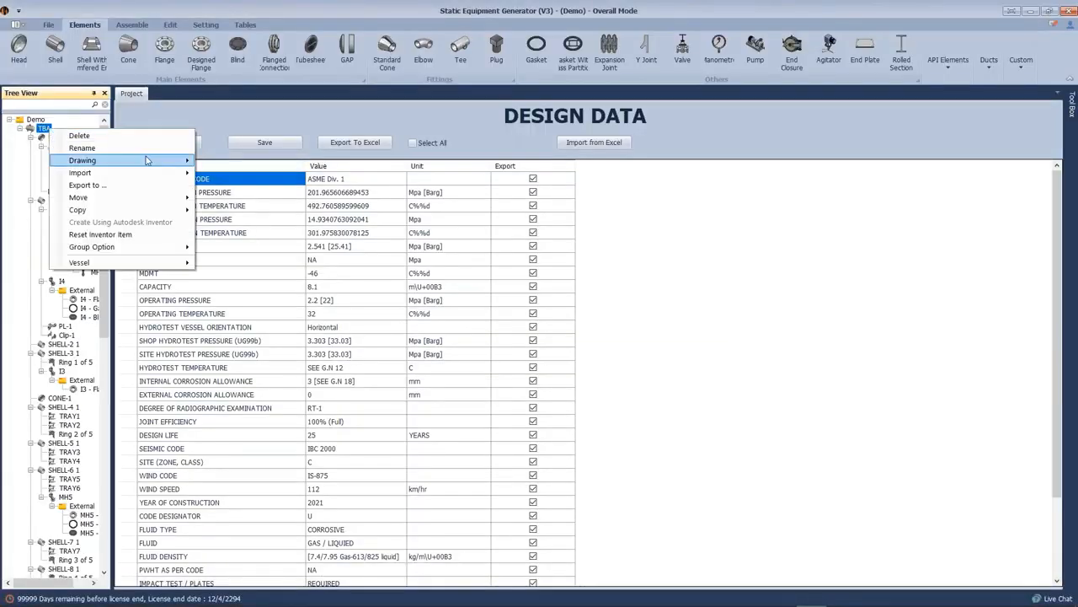
pyautogui.moveTo(146, 160)
pyautogui.click(228, 161)
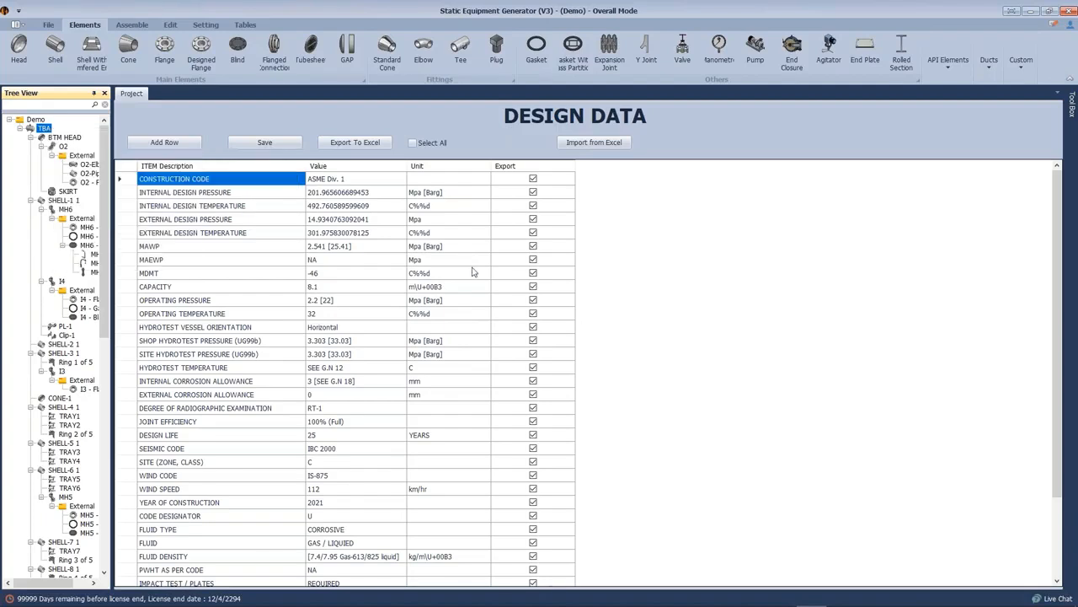
pyautogui.click(446, 216)
pyautogui.doubleClick(508, 351)
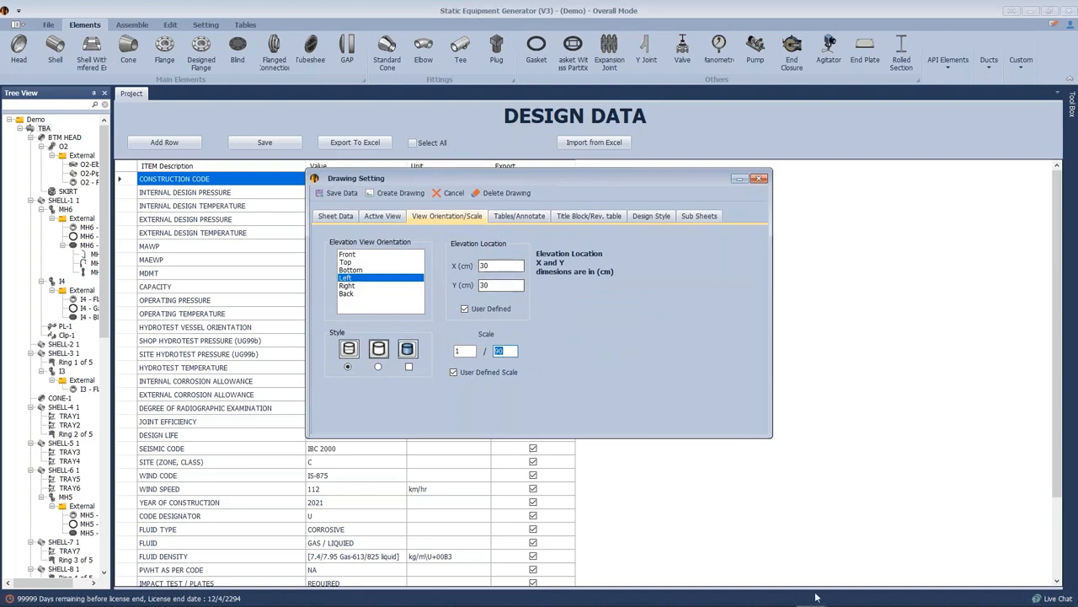
pyautogui.write('60')
# Set the elevation view location to X 40 cm and Y 50 cm
pyautogui.hotkey('shift', 'Tab')
pyautogui.hotkey('shift', 'Tab')
pyautogui.hotkey('shift', 'Tab')
pyautogui.write('50')
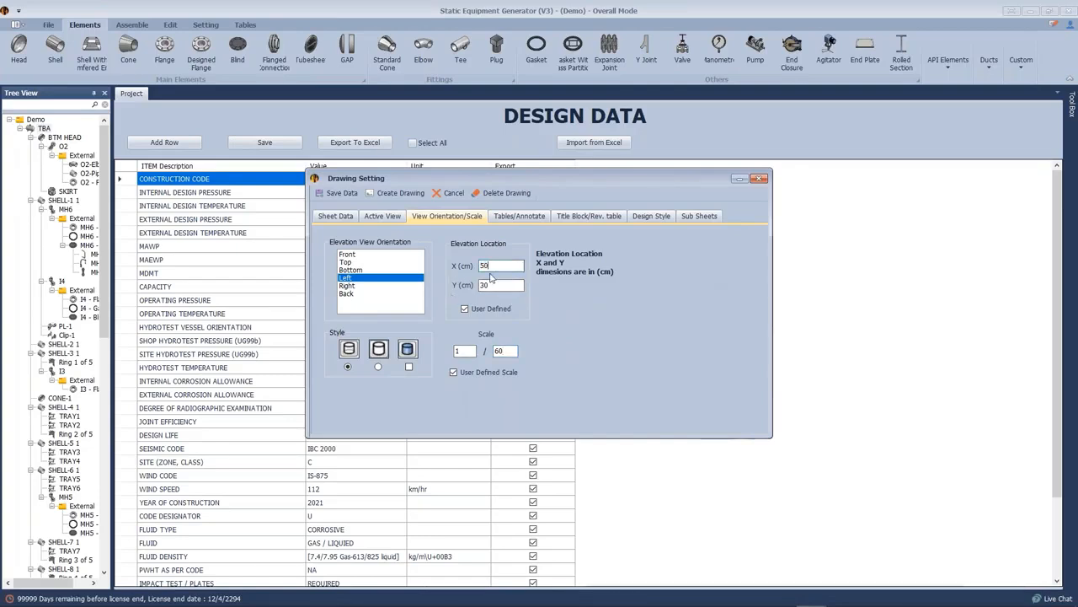
pyautogui.moveTo(496, 264); pyautogui.dragTo(456, 268)
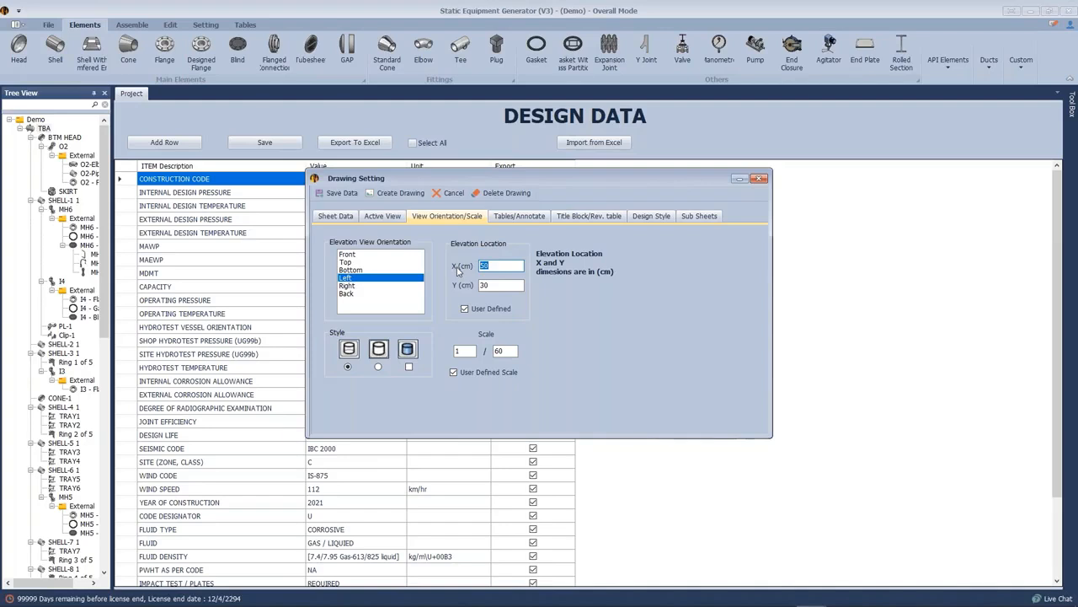
pyautogui.write('40')
pyautogui.press('Tab')
pyautogui.write('50')
# Check the title block and revision table settings, create the TBA drawing, and switch to Autodesk Inventor
pyautogui.click(578, 218)
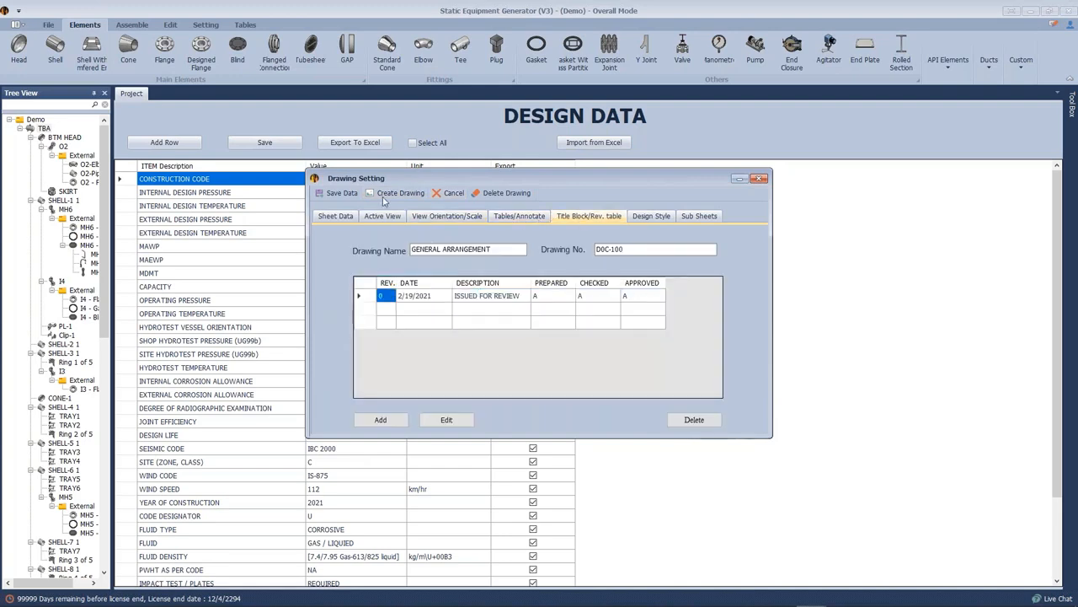
pyautogui.click(381, 196)
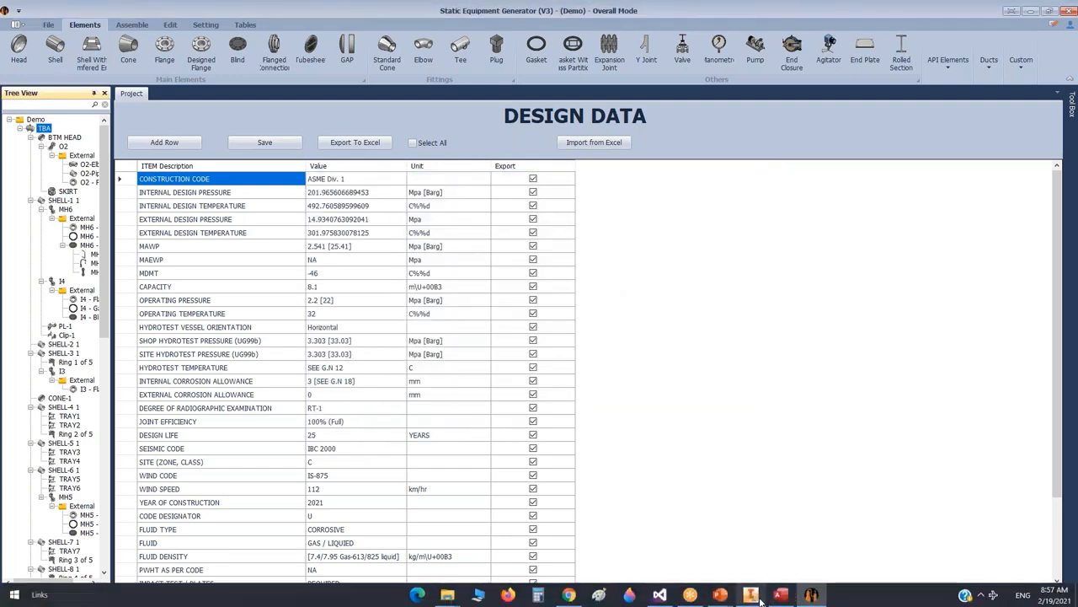
pyautogui.click(750, 594)
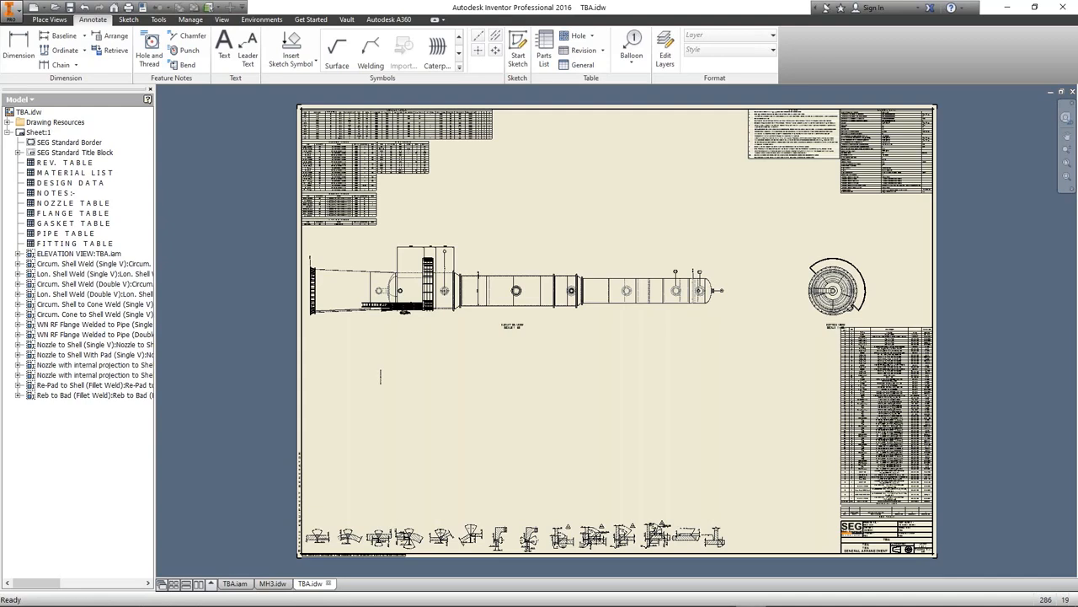
pyautogui.moveTo(1043, 600)
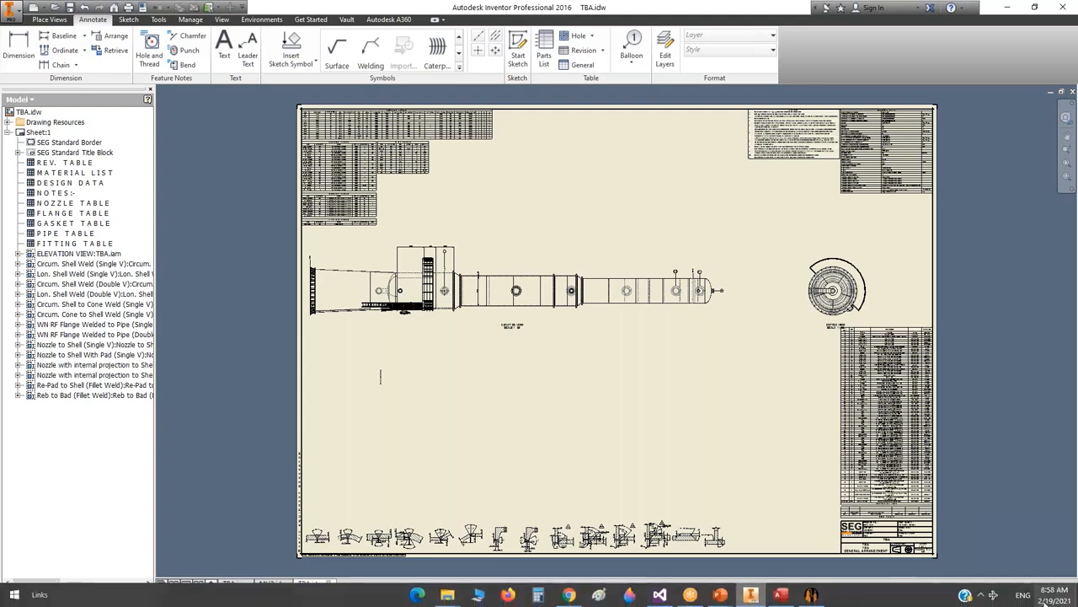